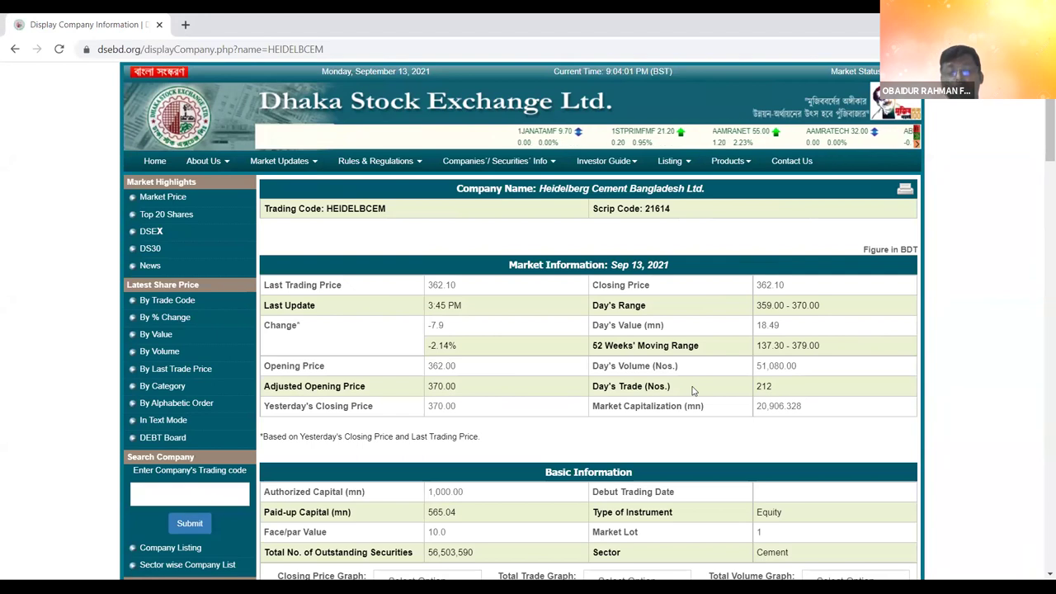
# - Review Heidelberg Cement's market information and basic information tables, highlighting the paid-up capital figure
pyautogui.scroll(-1, 692, 390)
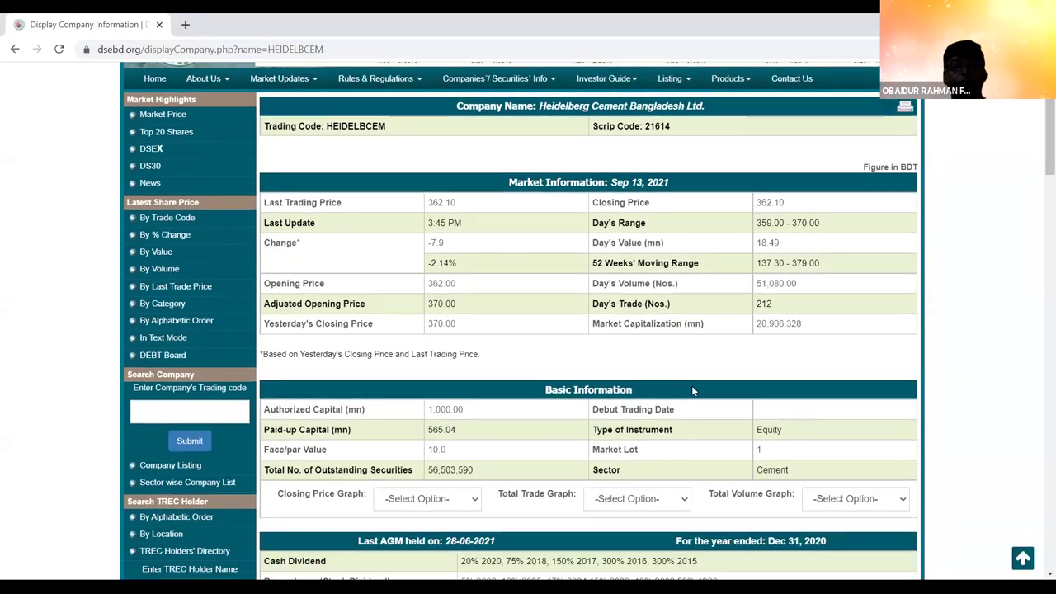
pyautogui.scroll(-1, 692, 388)
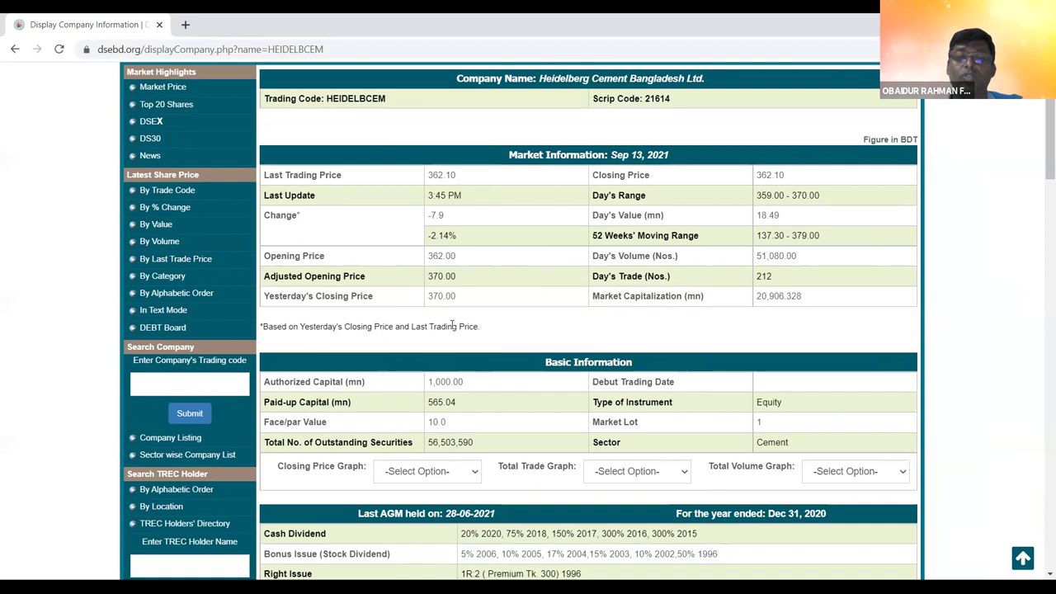
pyautogui.scroll(-1, 453, 326)
pyautogui.scroll(-1, 452, 326)
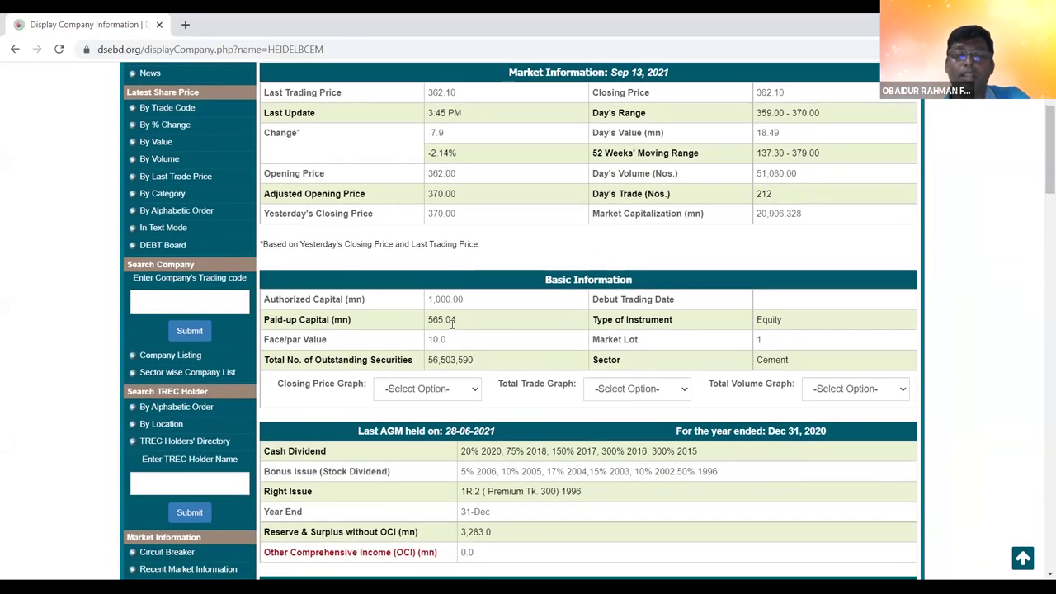
pyautogui.scroll(-1, 452, 326)
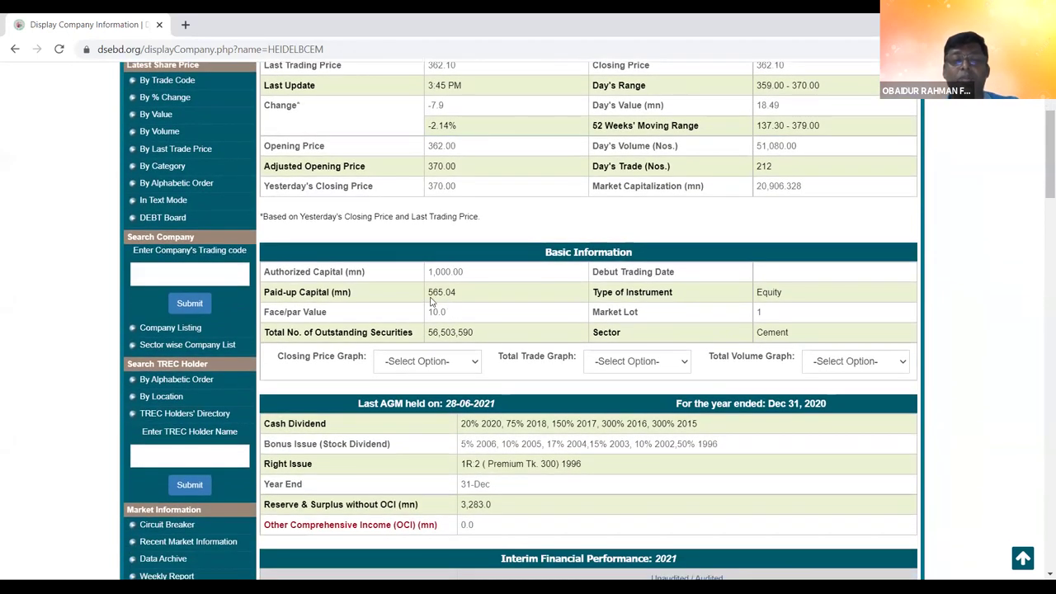
pyautogui.moveTo(428, 294); pyautogui.dragTo(468, 297)
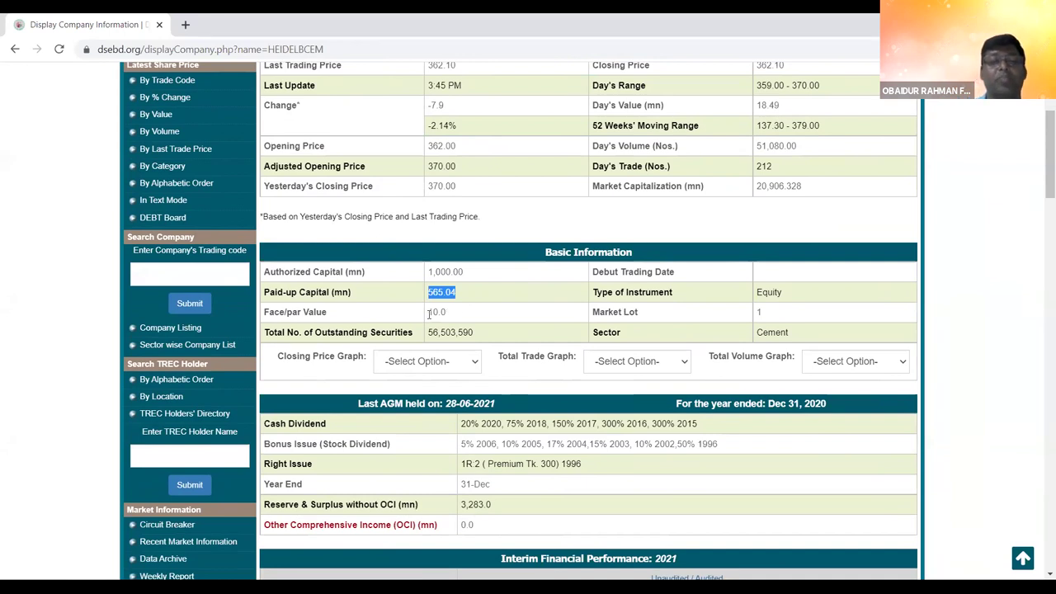
pyautogui.click(487, 297)
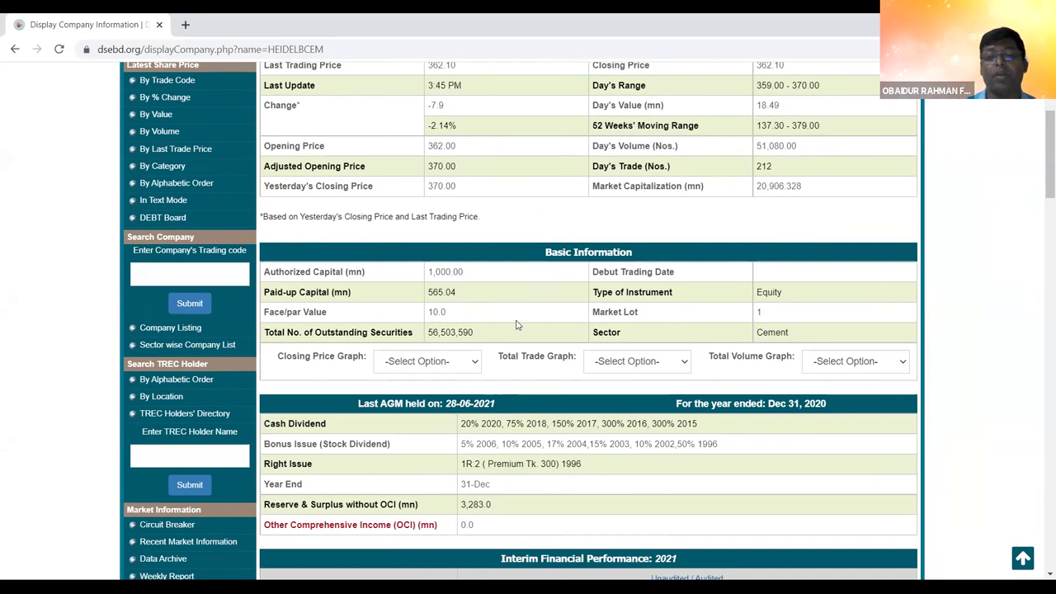
pyautogui.scroll(1, 517, 325)
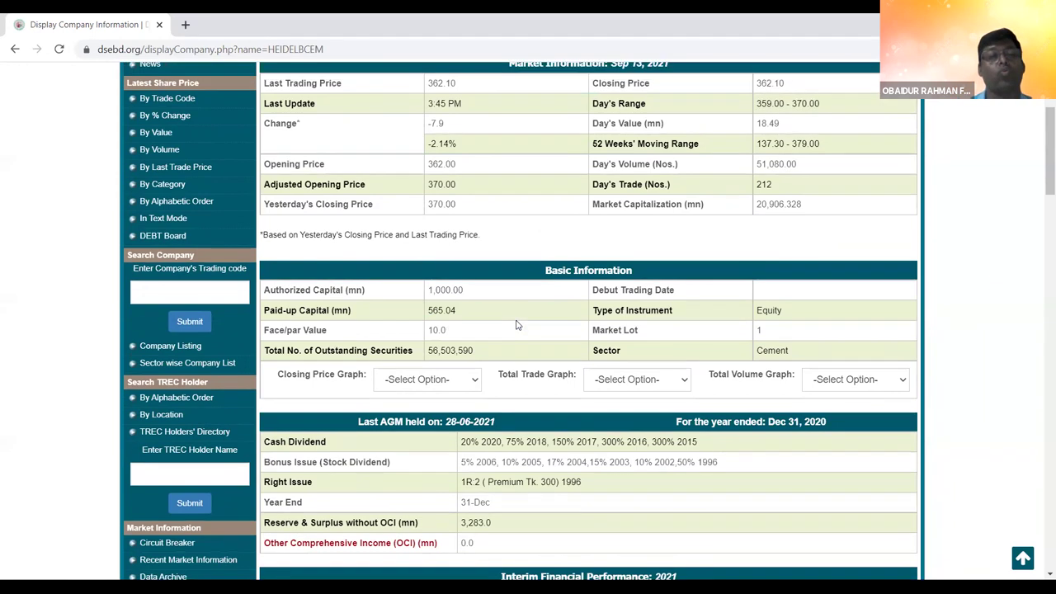
# - Examine the company's dividend history, interim results, P/E ratios, audited financial performance and shareholding percentages
pyautogui.scroll(-1, 517, 325)
pyautogui.scroll(-3, 517, 325)
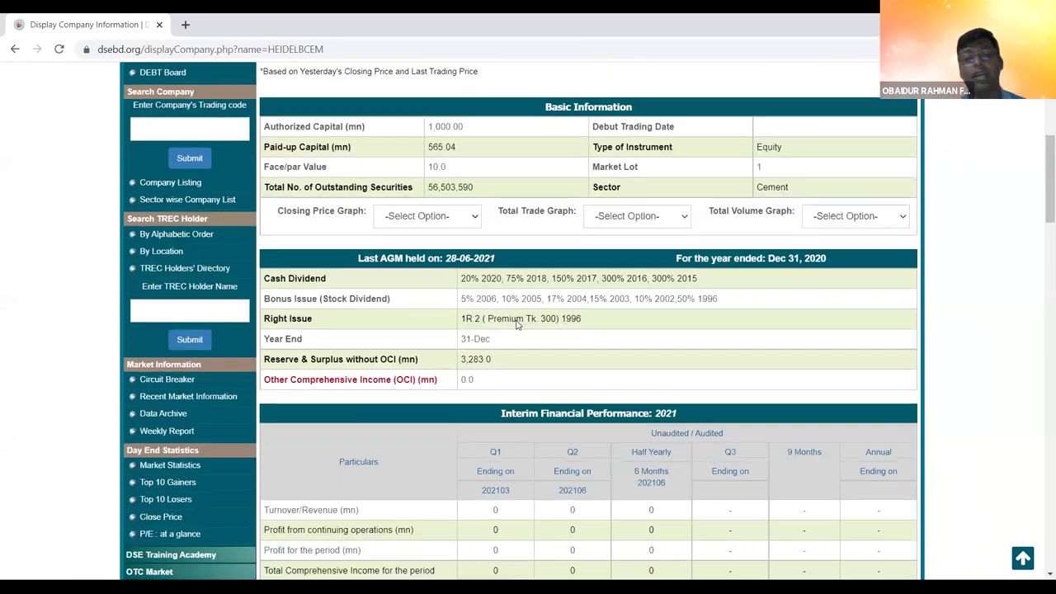
pyautogui.scroll(-5, 517, 326)
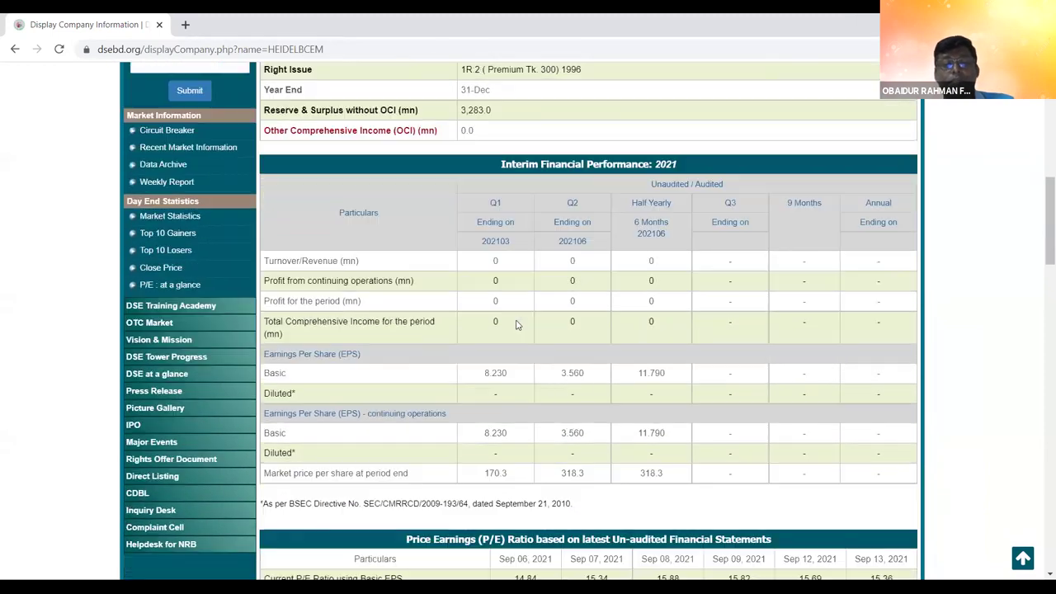
pyautogui.scroll(-3, 517, 325)
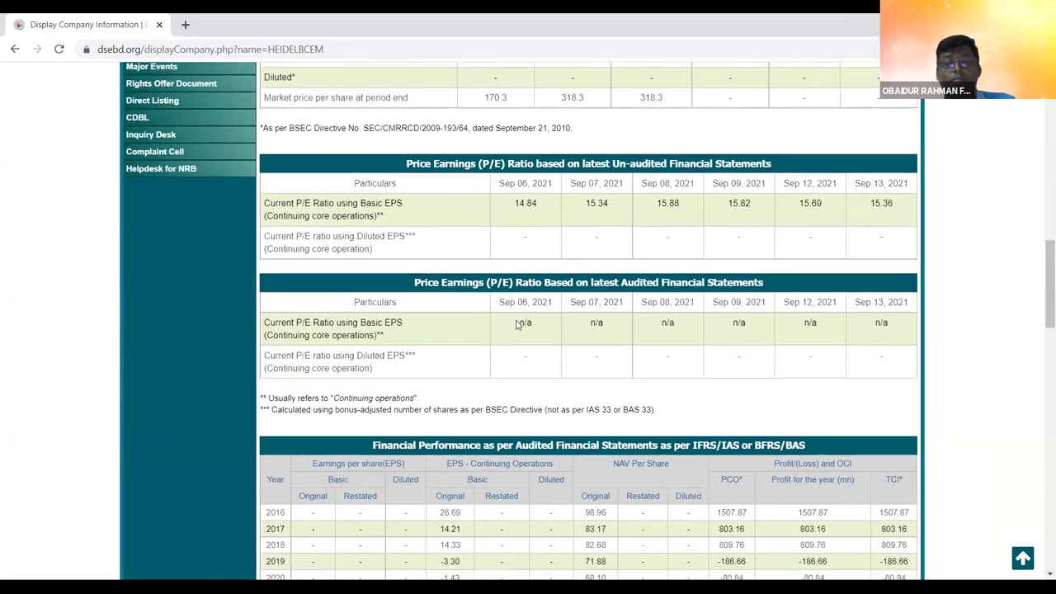
pyautogui.scroll(-6, 516, 325)
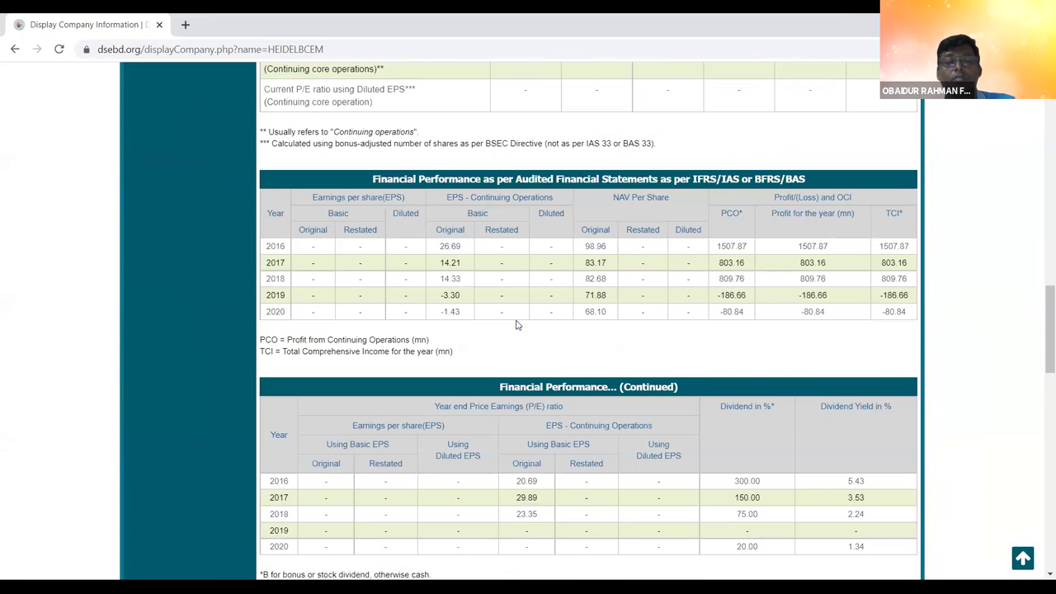
pyautogui.scroll(-4, 517, 325)
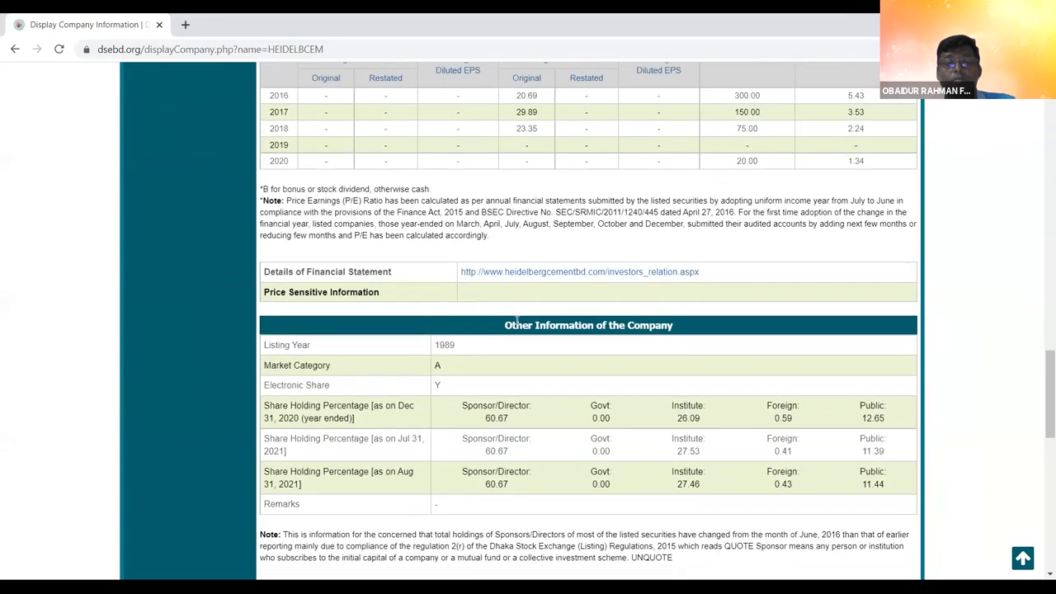
pyautogui.scroll(-1, 517, 325)
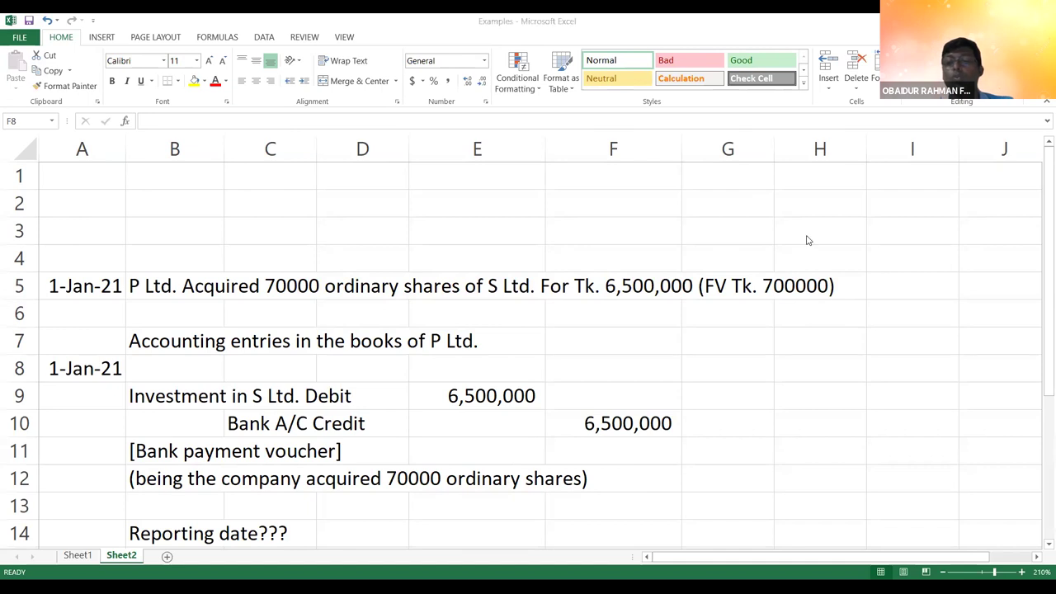
# - Review P Ltd.'s investment journal entry and the 31 Dec 2021 reporting section beneath it on Sheet2
pyautogui.click(559, 427)
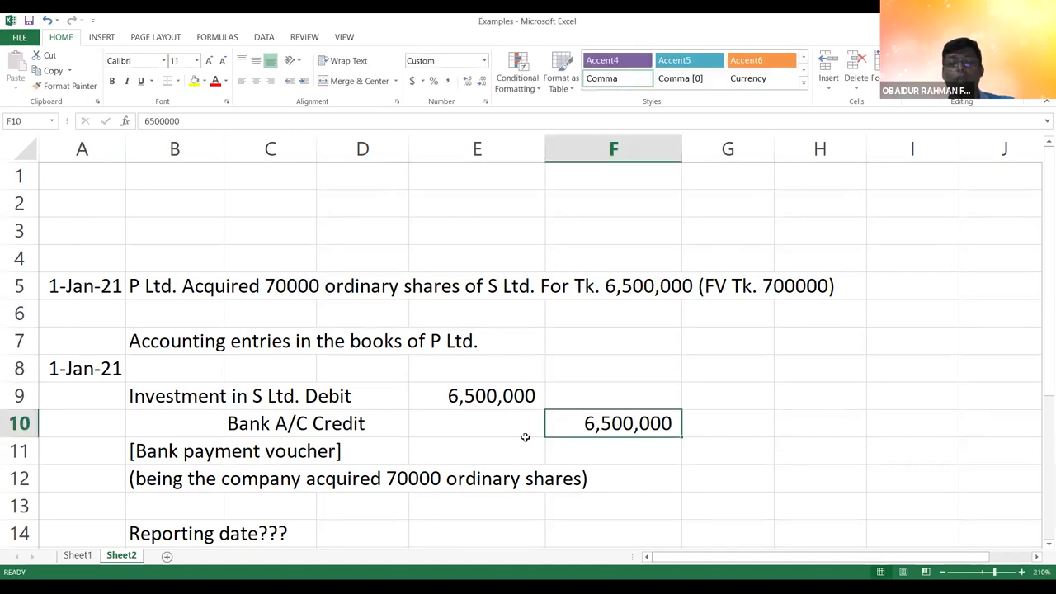
pyautogui.click(471, 442)
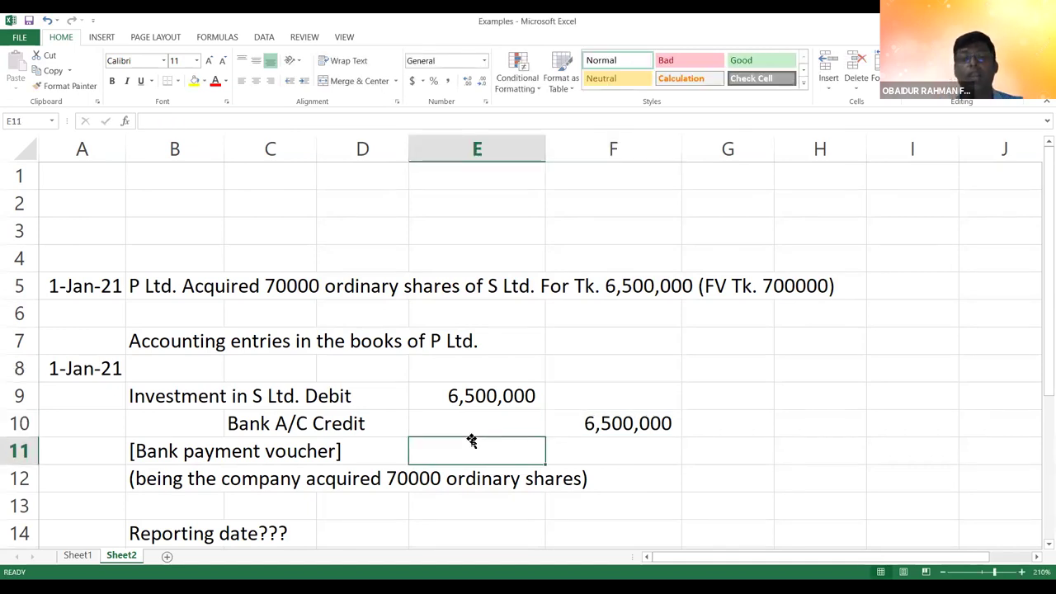
pyautogui.press('Down')
pyautogui.press('Down')
pyautogui.press('Down')
pyautogui.press('Down')
pyautogui.press('Down')
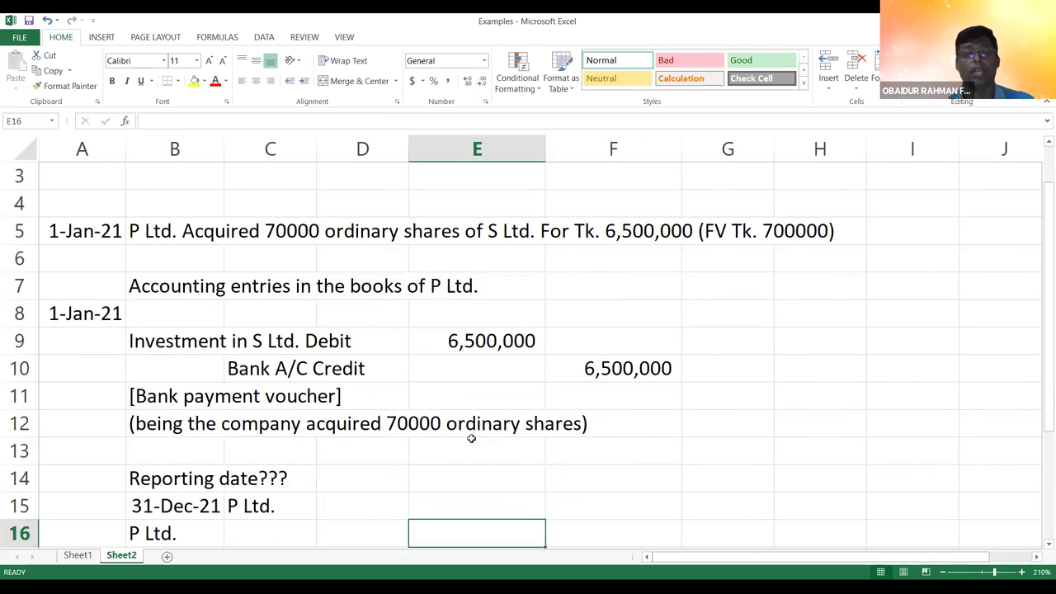
pyautogui.press('Down')
pyautogui.press('Down')
pyautogui.press('Down')
pyautogui.press('Down')
pyautogui.press('Down')
pyautogui.press('Down')
pyautogui.press('Down')
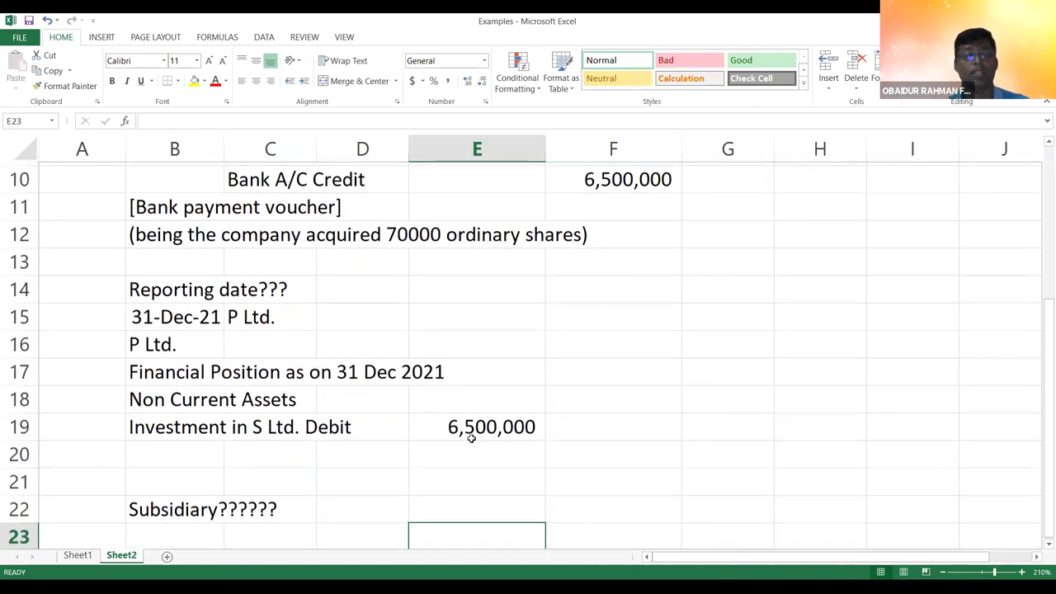
pyautogui.press('Down')
pyautogui.press('Down')
pyautogui.press('Down')
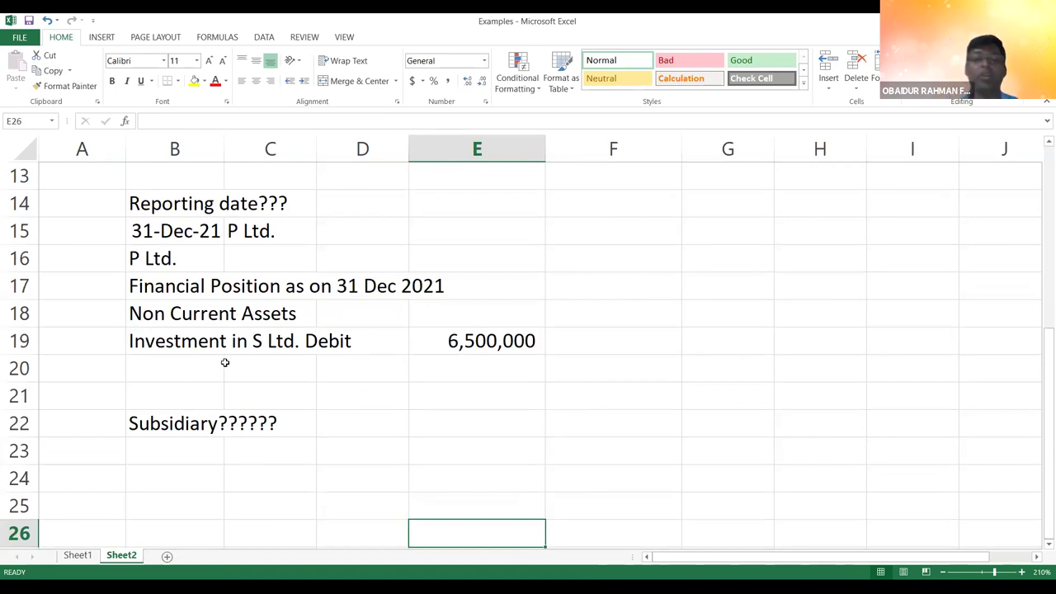
# - Inspect the Investment in S Ltd. line under Non Current Assets and the Subsidiary question in row 22
pyautogui.click(449, 342)
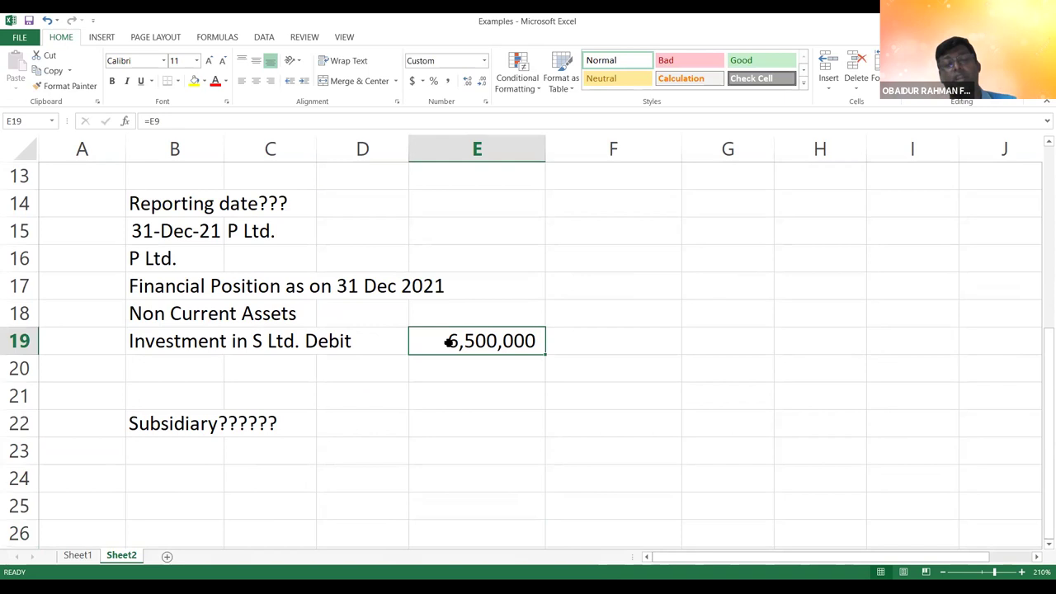
pyautogui.click(142, 428)
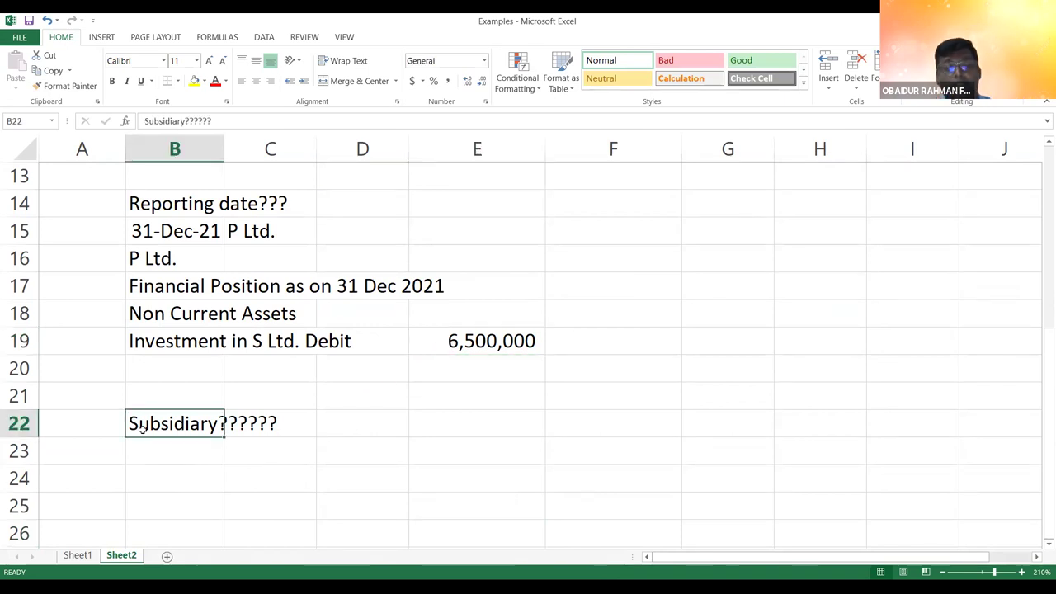
pyautogui.click(147, 446)
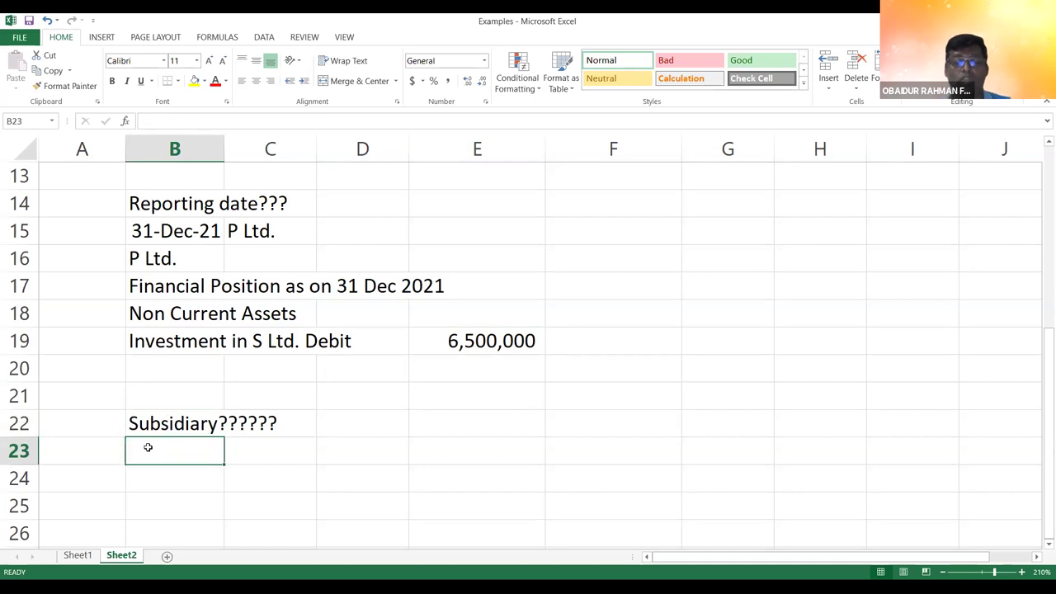
pyautogui.click(161, 494)
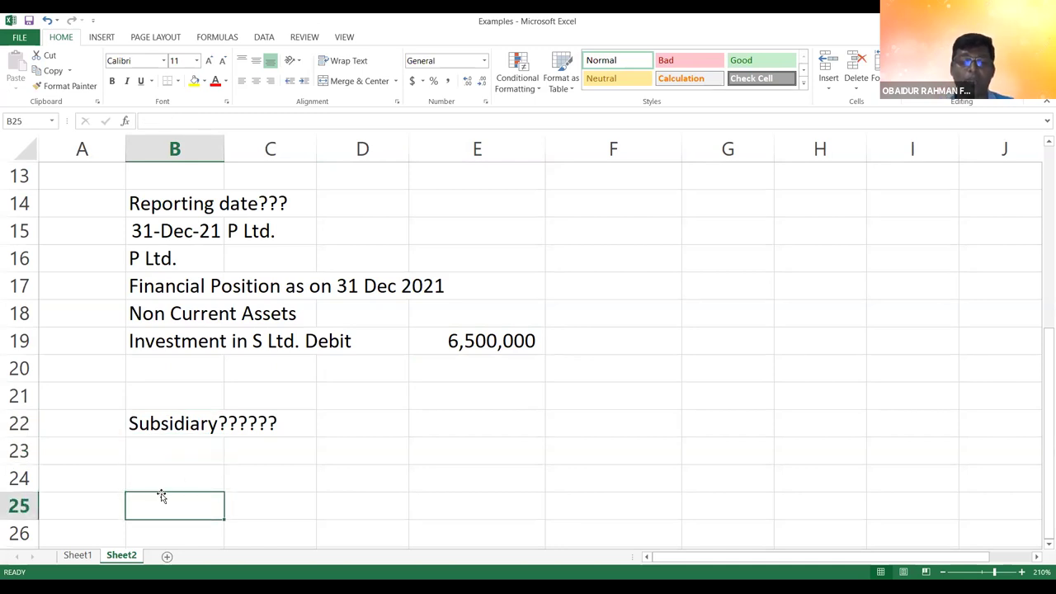
pyautogui.click(157, 343)
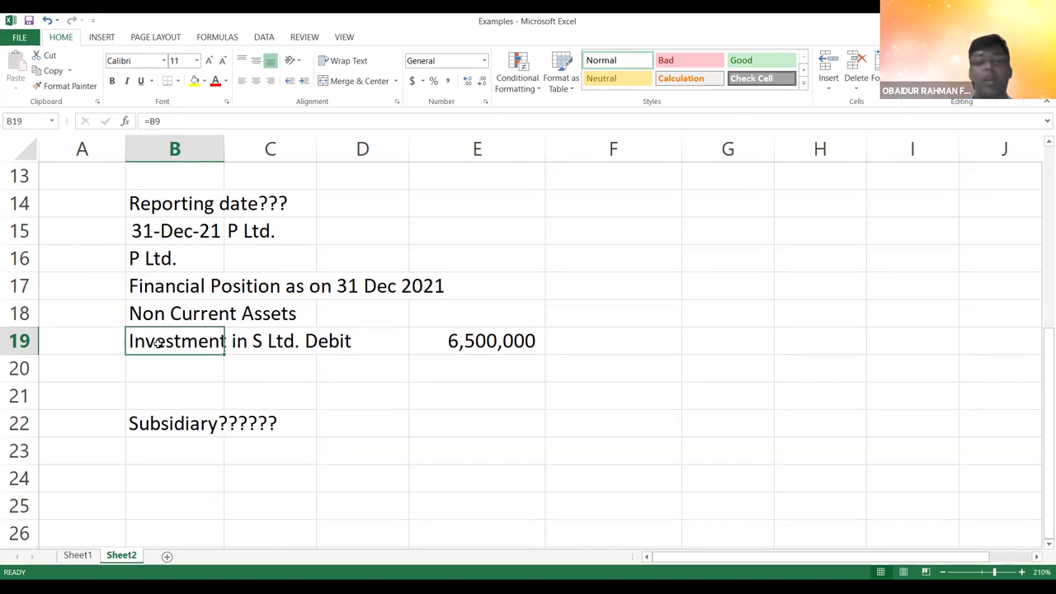
# - Go back to the 1-Jan-21 share acquisition statement in row 5 and read through it
pyautogui.press('Up')
pyautogui.press('Up')
pyautogui.press('Up')
pyautogui.press('Up')
pyautogui.press('Up')
pyautogui.press('Up')
pyautogui.press('Up')
pyautogui.press('Up')
pyautogui.press('Up')
pyautogui.press('Up')
pyautogui.press('Up')
pyautogui.press('Up')
pyautogui.press('Up')
pyautogui.press('Up')
pyautogui.press('Up')
pyautogui.press('Up')
pyautogui.press('Up')
pyautogui.press('Up')
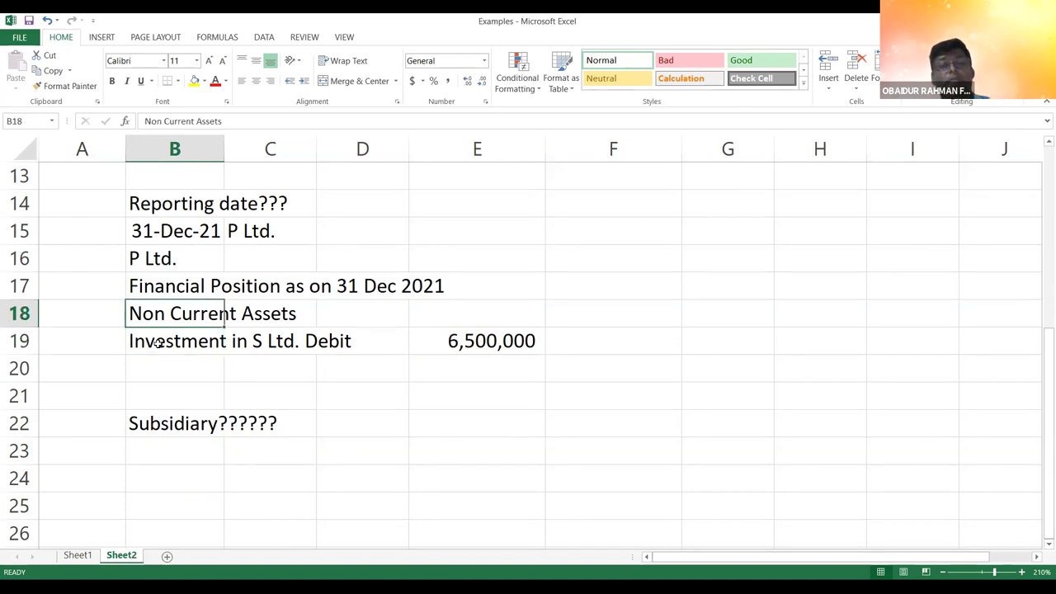
pyautogui.press('Down')
pyautogui.press('Down')
pyautogui.press('Down')
pyautogui.press('Down')
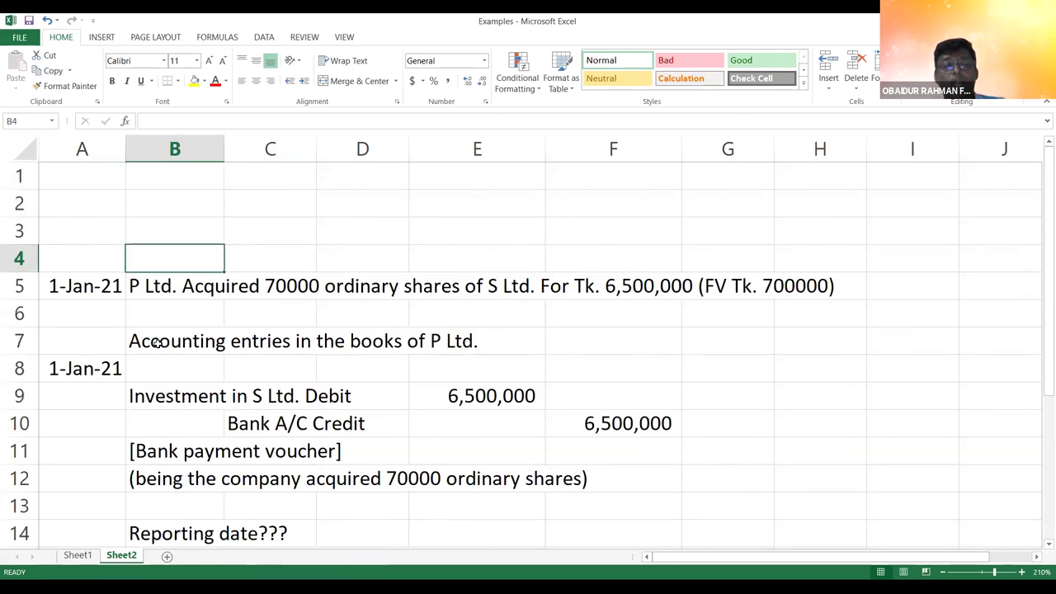
pyautogui.press('Right')
pyautogui.press('Right')
pyautogui.press('Right')
pyautogui.press('Right')
pyautogui.press('Right')
pyautogui.press('Right')
pyautogui.press('Right')
pyautogui.press('Right')
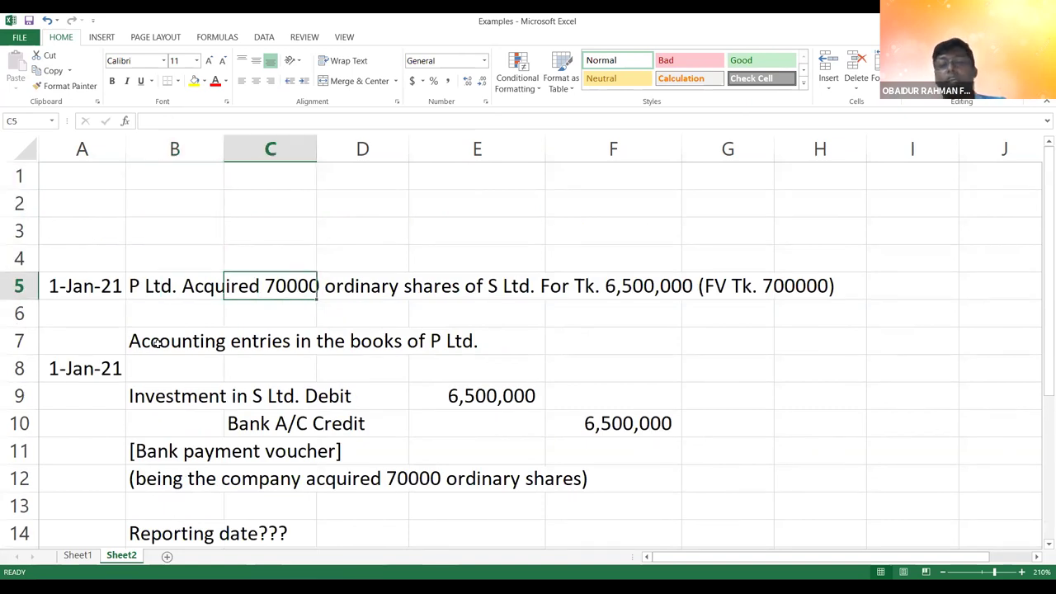
pyautogui.press('Left')
pyautogui.press('Left')
pyautogui.press('Left')
pyautogui.press('Left')
pyautogui.press('Left')
pyautogui.press('Left')
pyautogui.press('Left')
pyautogui.press('Left')
pyautogui.press('Left')
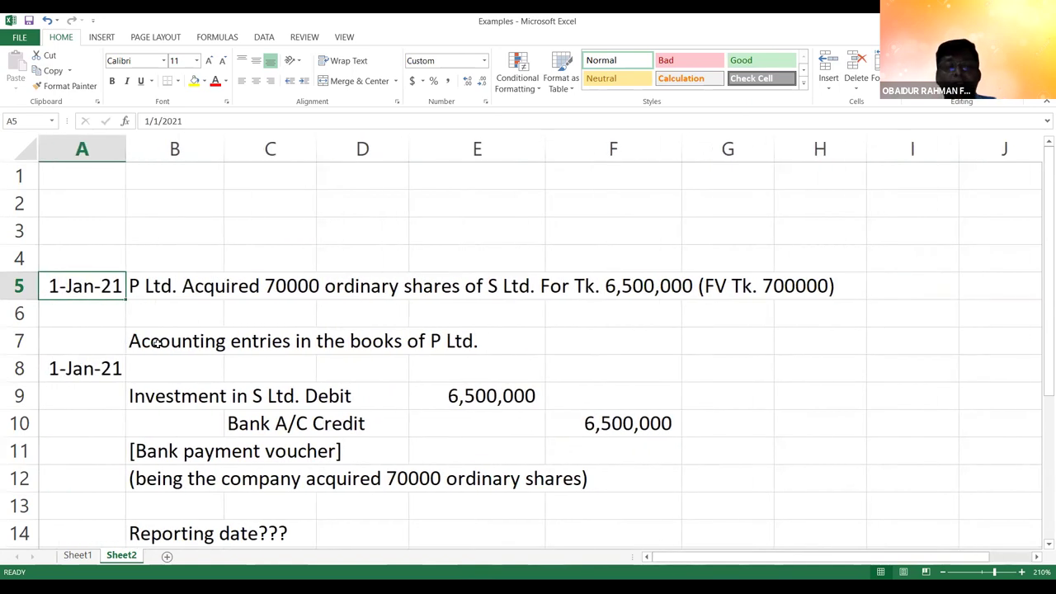
pyautogui.press('Right')
pyautogui.press('Left')
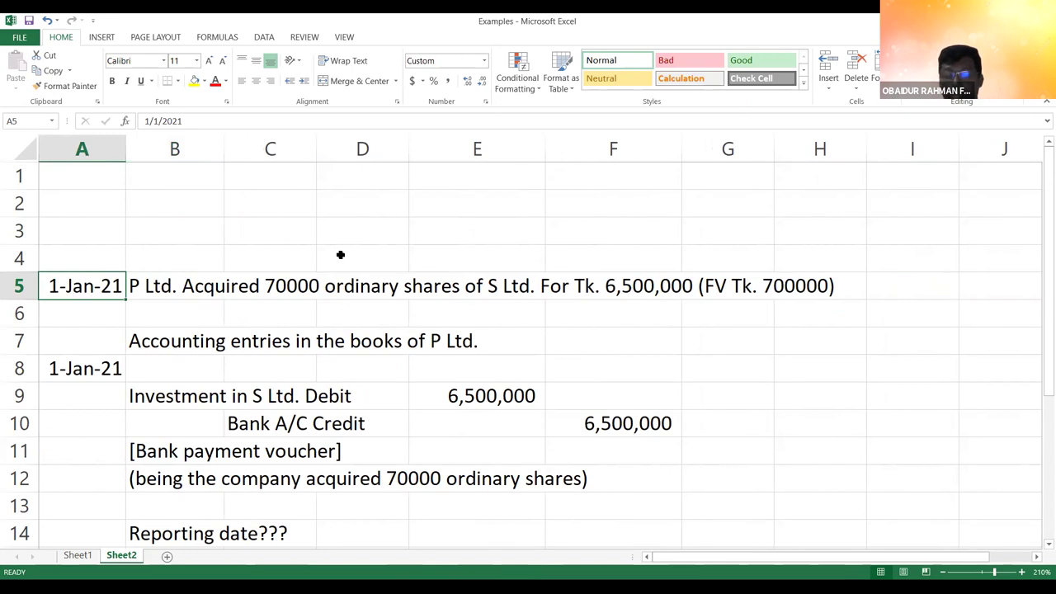
# - Extend the acquisition statement in B5 with "total paid up capital of S Ltd is Tk. 1000000" inside the closing bracket
pyautogui.press('Right')
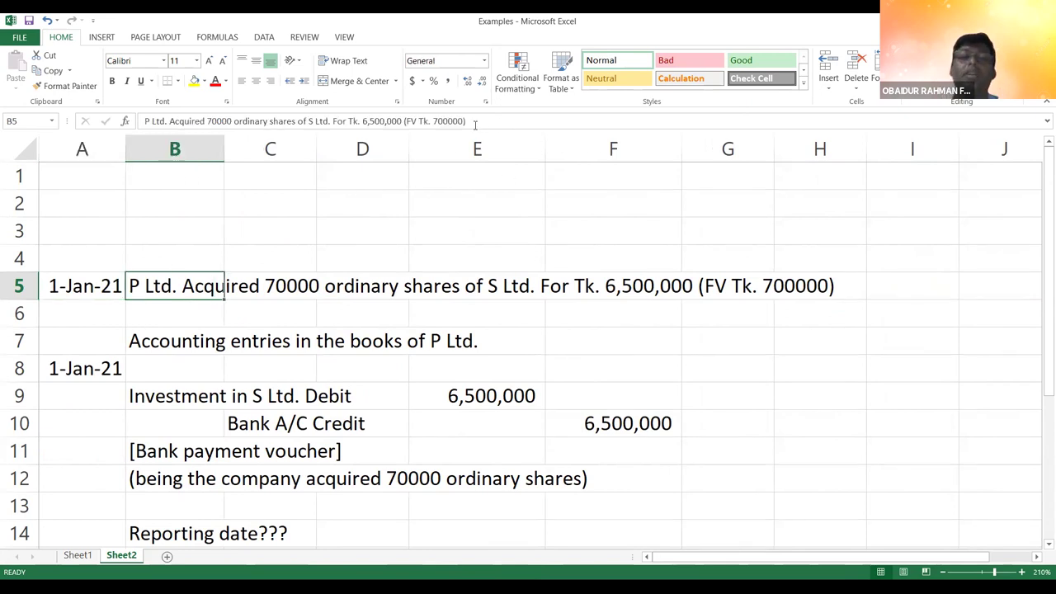
pyautogui.click(461, 120)
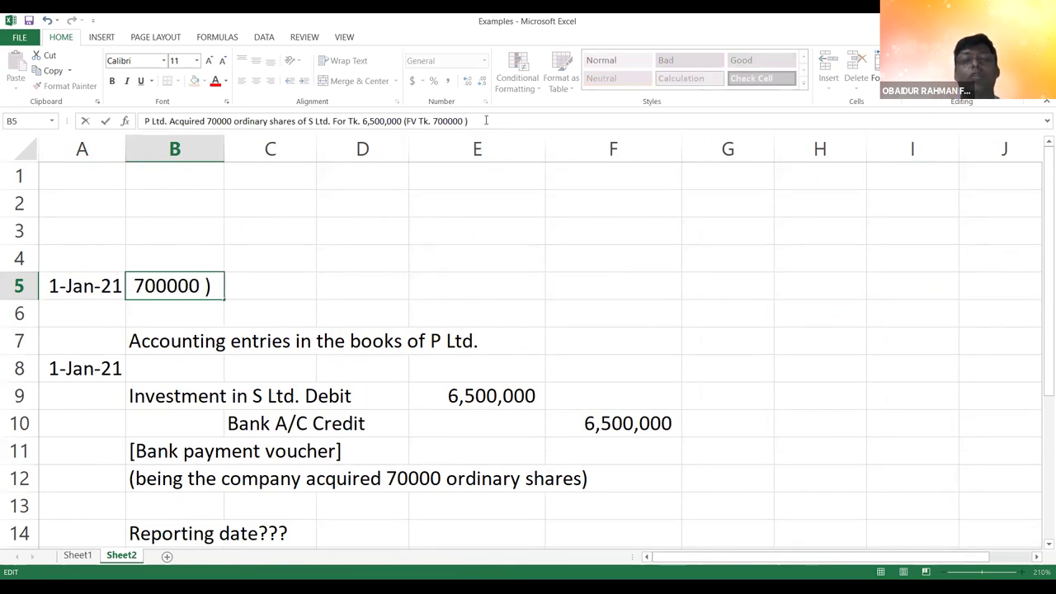
pyautogui.write('total paid up ')
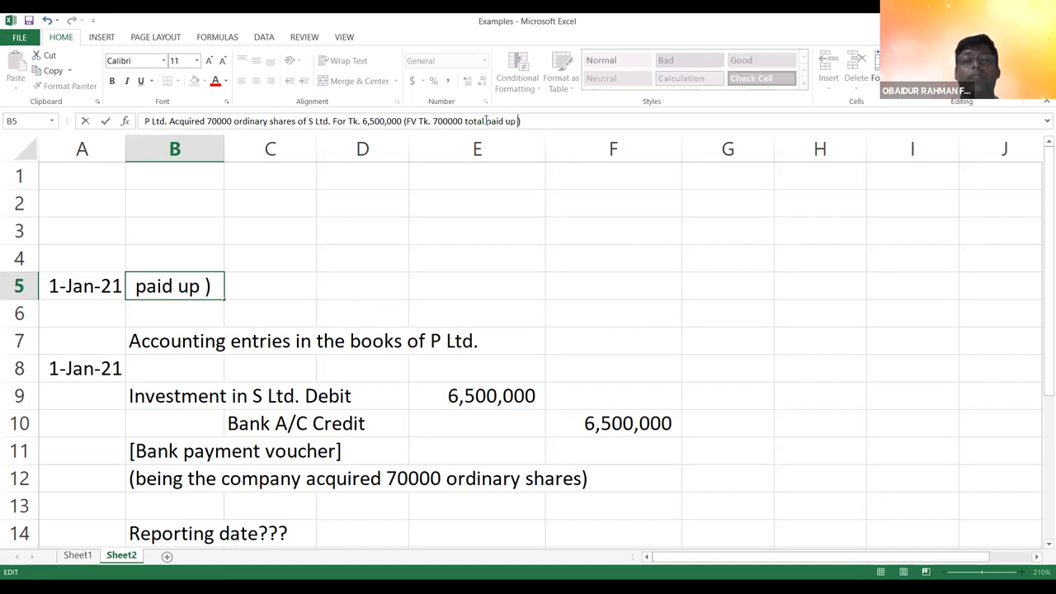
pyautogui.write('ca')
pyautogui.write('pital of ')
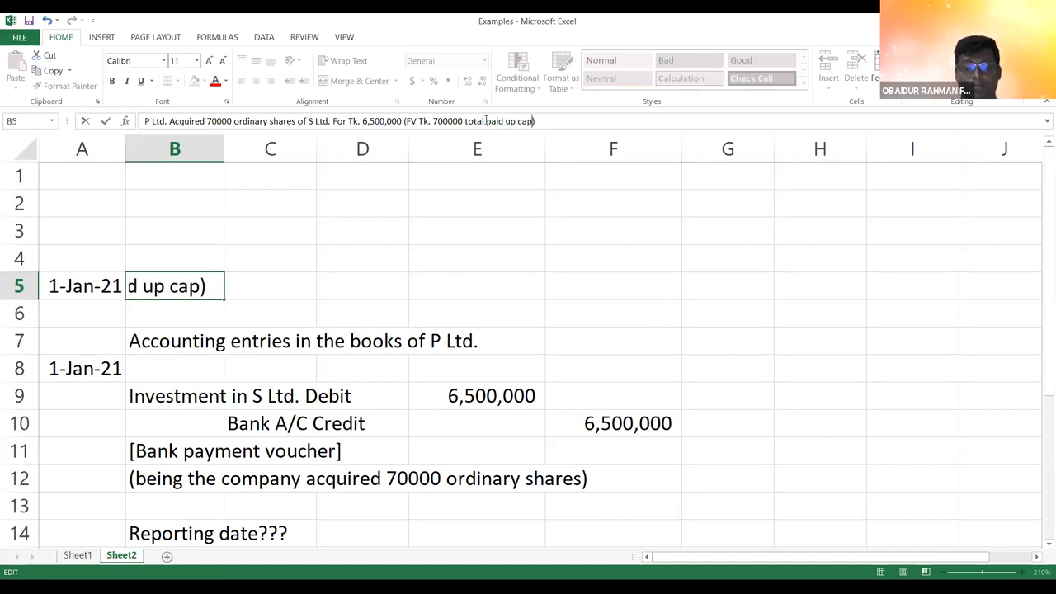
pyautogui.write('S Ltd')
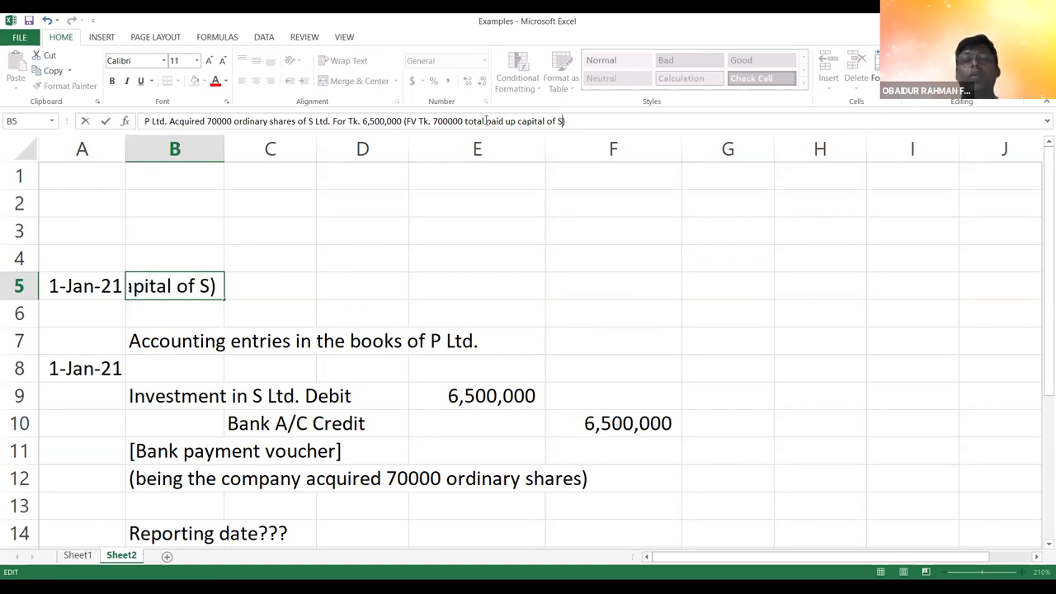
pyautogui.write(' is ')
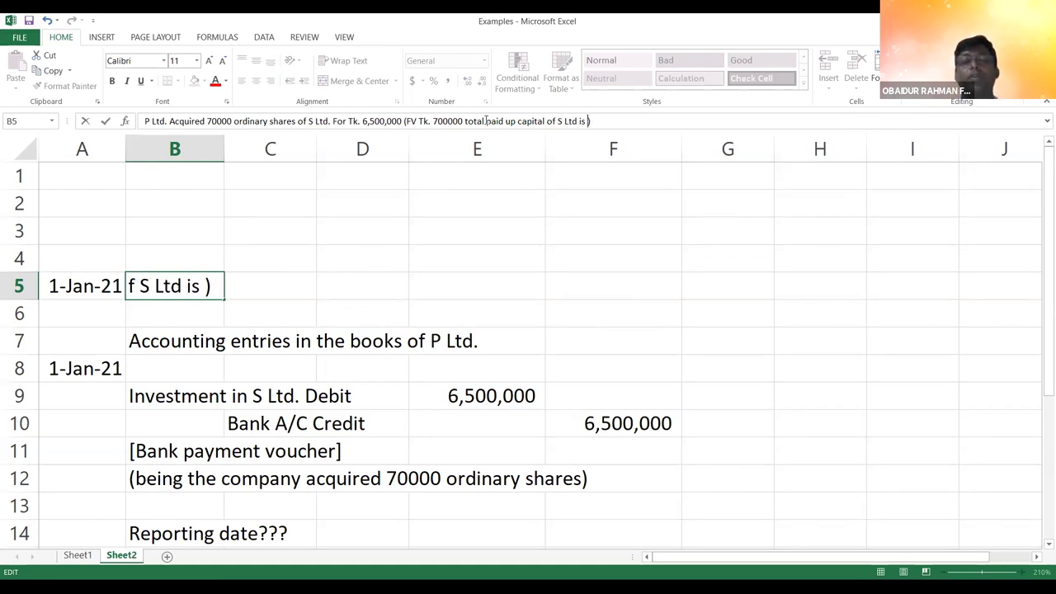
pyautogui.write('Tk. ')
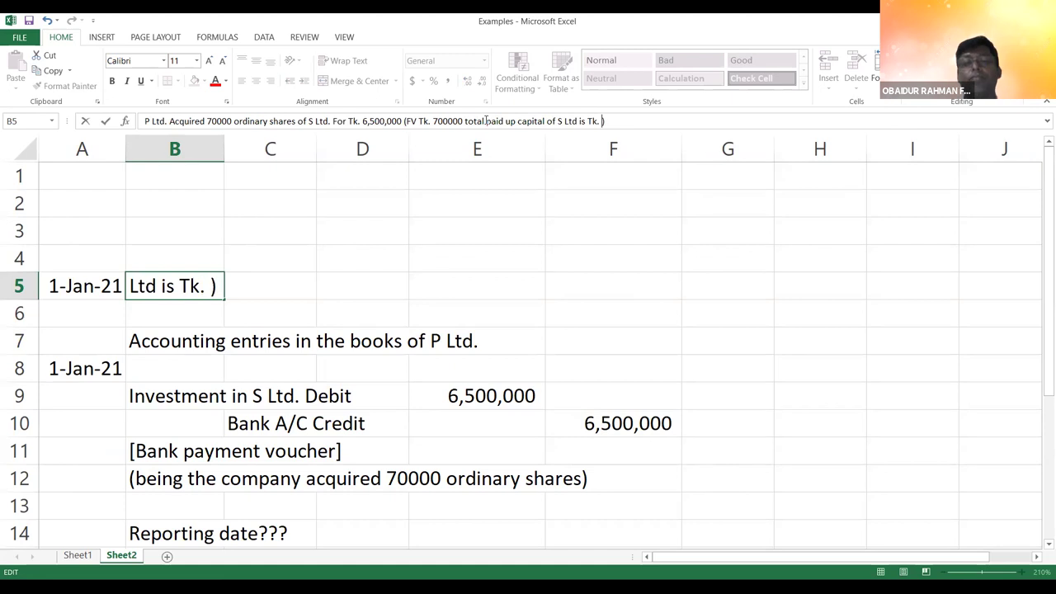
pyautogui.write('100000')
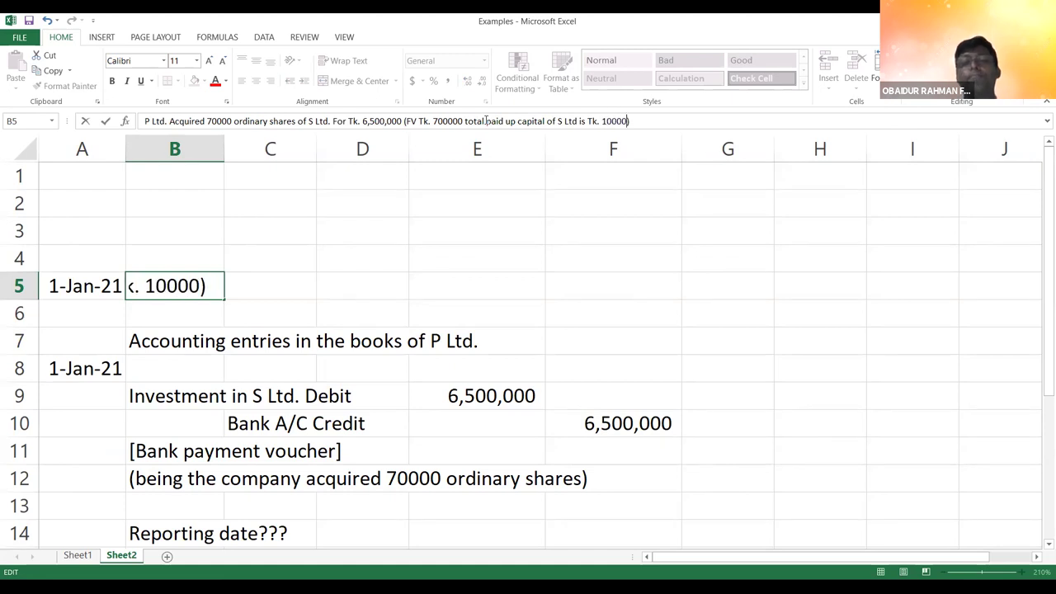
pyautogui.write('0')
pyautogui.press('Return')
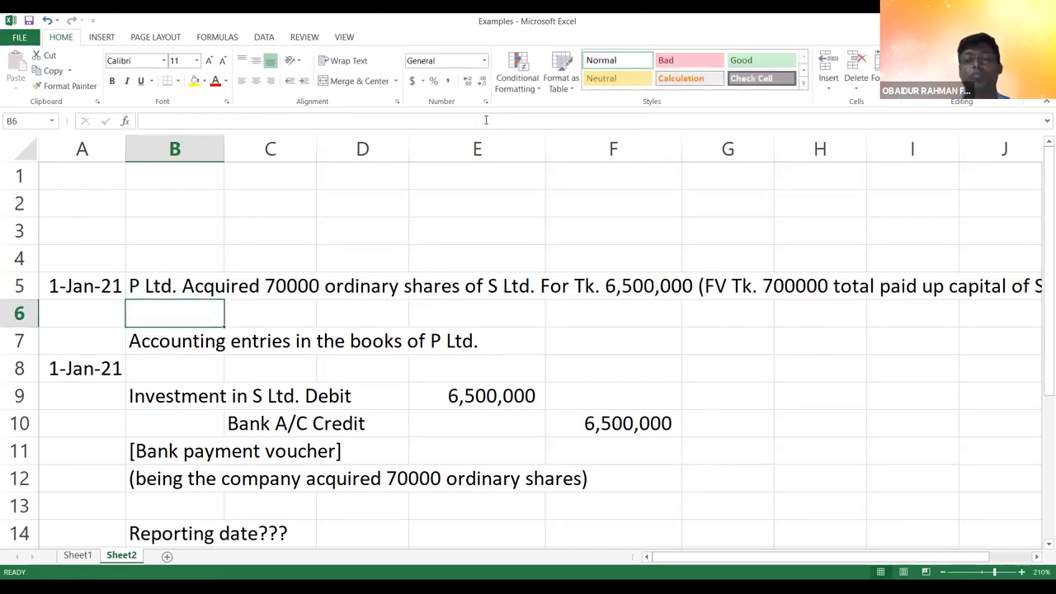
pyautogui.click(185, 286)
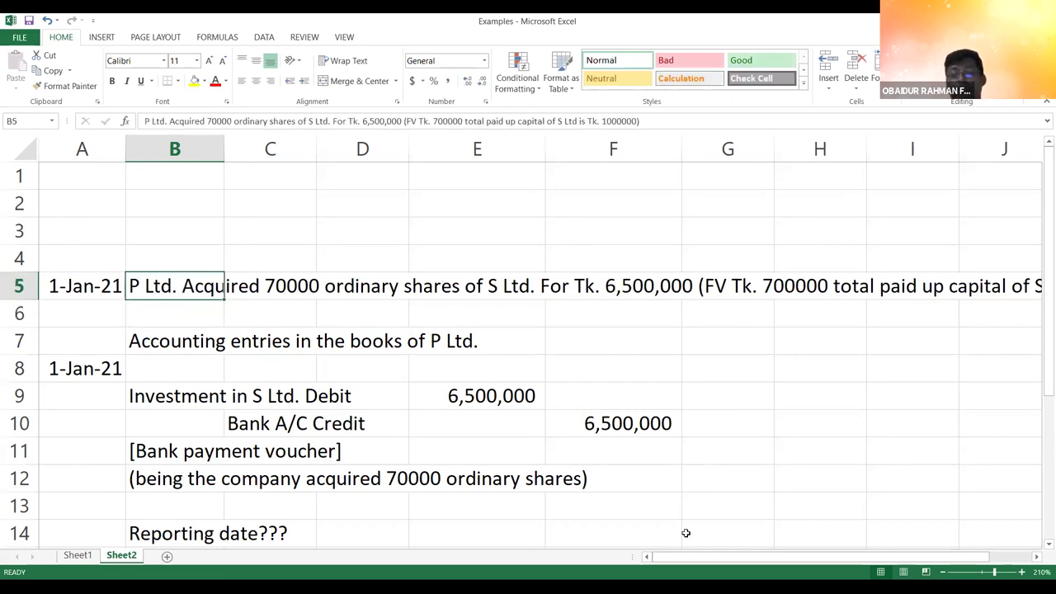
pyautogui.click(945, 578)
pyautogui.click(946, 578)
pyautogui.click(946, 578)
pyautogui.click(945, 578)
pyautogui.click(946, 578)
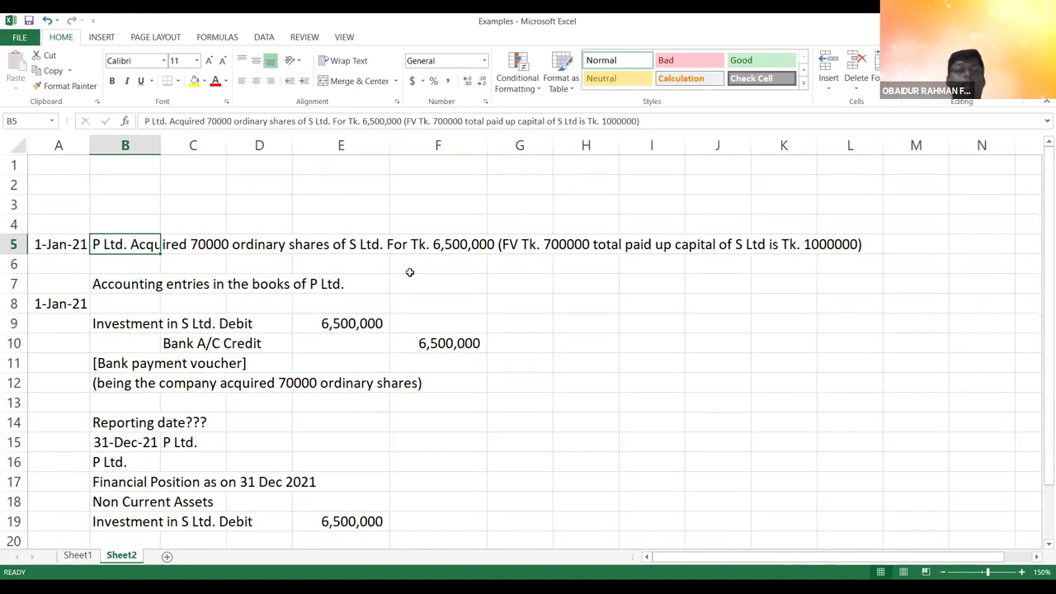
# - Remove the question marks from the Subsidiary label in B22
pyautogui.click(189, 483)
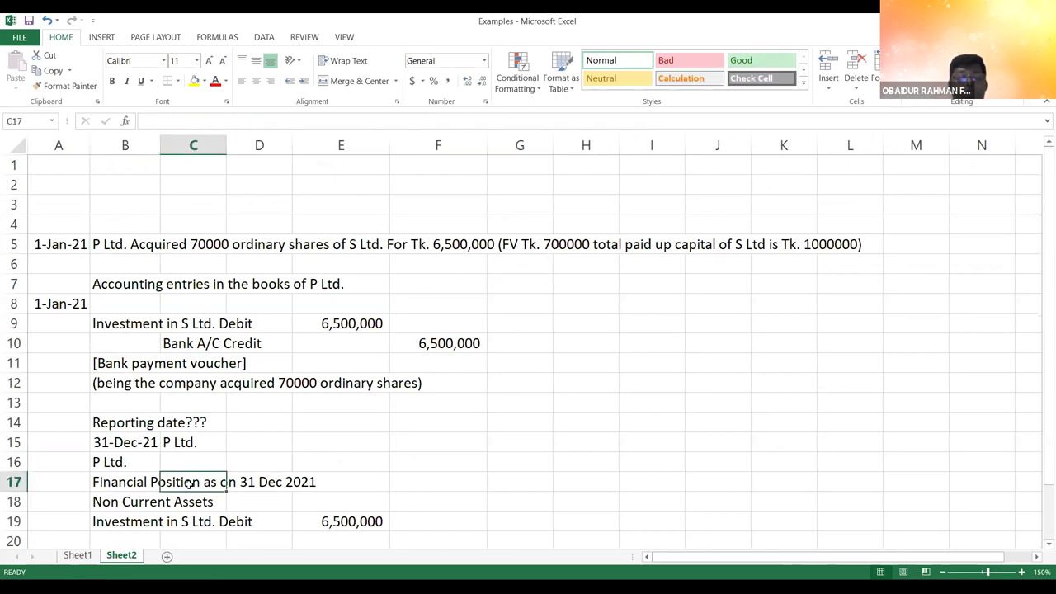
pyautogui.press('Down')
pyautogui.press('Down')
pyautogui.press('Down')
pyautogui.press('Down')
pyautogui.press('Down')
pyautogui.press('Down')
pyautogui.press('Down')
pyautogui.press('Down')
pyautogui.press('Down')
pyautogui.press('Down')
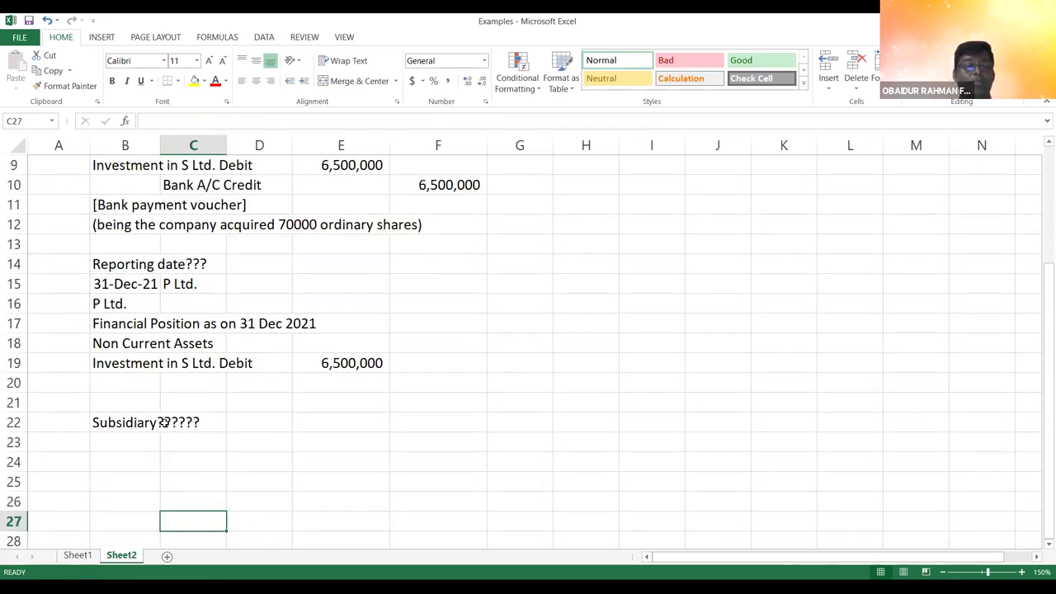
pyautogui.click(145, 422)
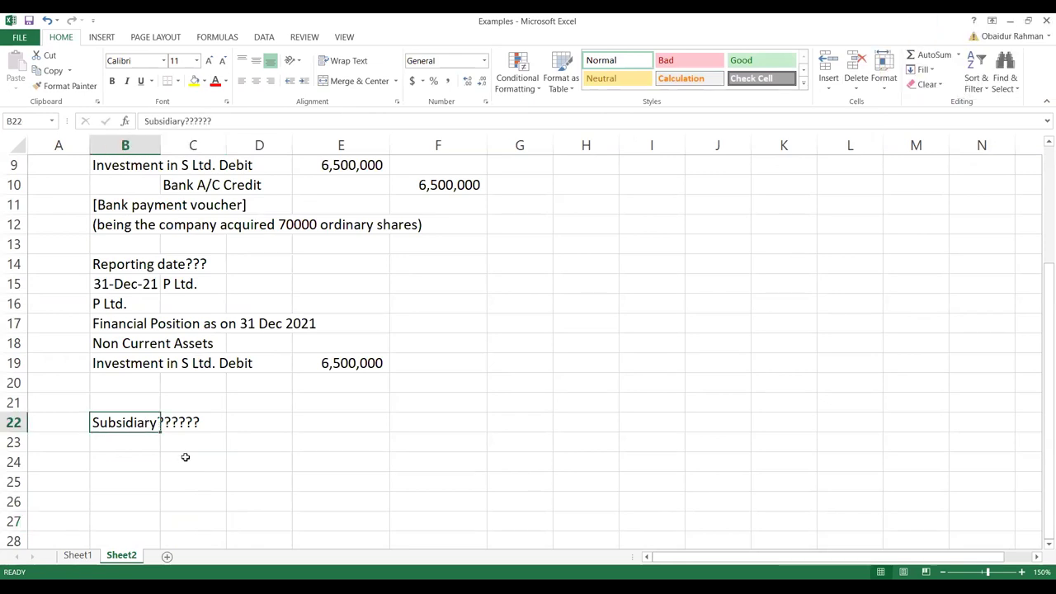
pyautogui.click(251, 126)
pyautogui.press('BackSpace')
pyautogui.press('BackSpace')
pyautogui.press('BackSpace')
pyautogui.press('BackSpace')
pyautogui.press('BackSpace')
pyautogui.press('BackSpace')
pyautogui.press('Return')
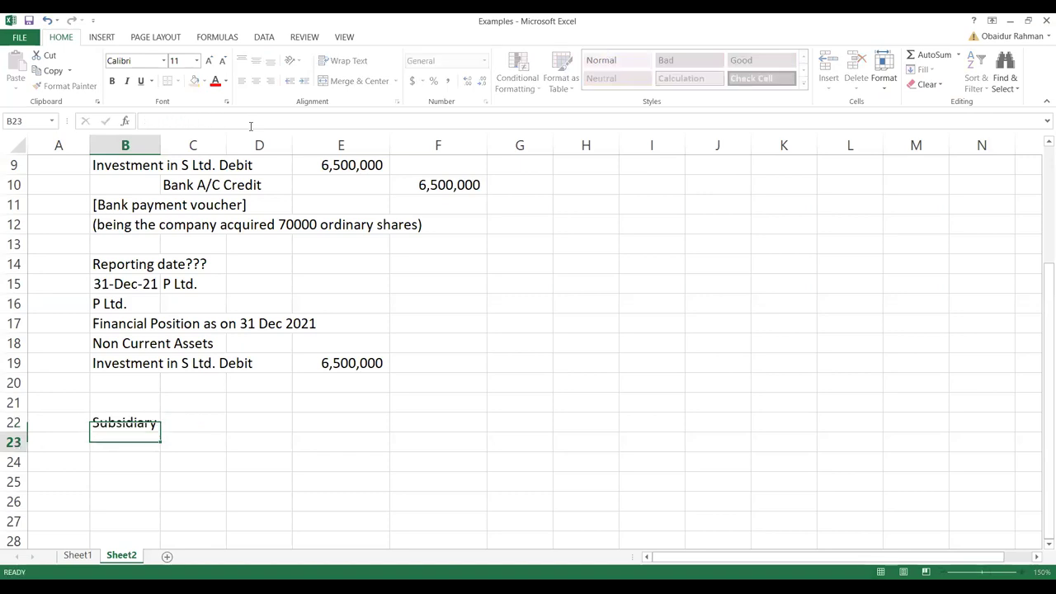
# - Beside the Subsidiary label in row 22, enter 70% in C22 and Consolidation in D22
pyautogui.click(208, 423)
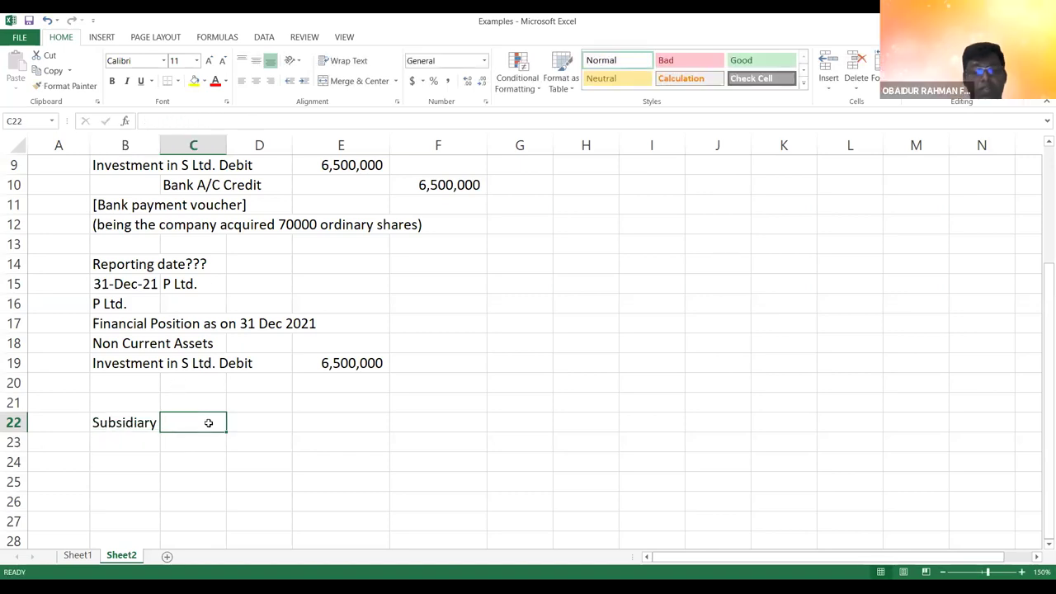
pyautogui.write('70%')
pyautogui.press('Return')
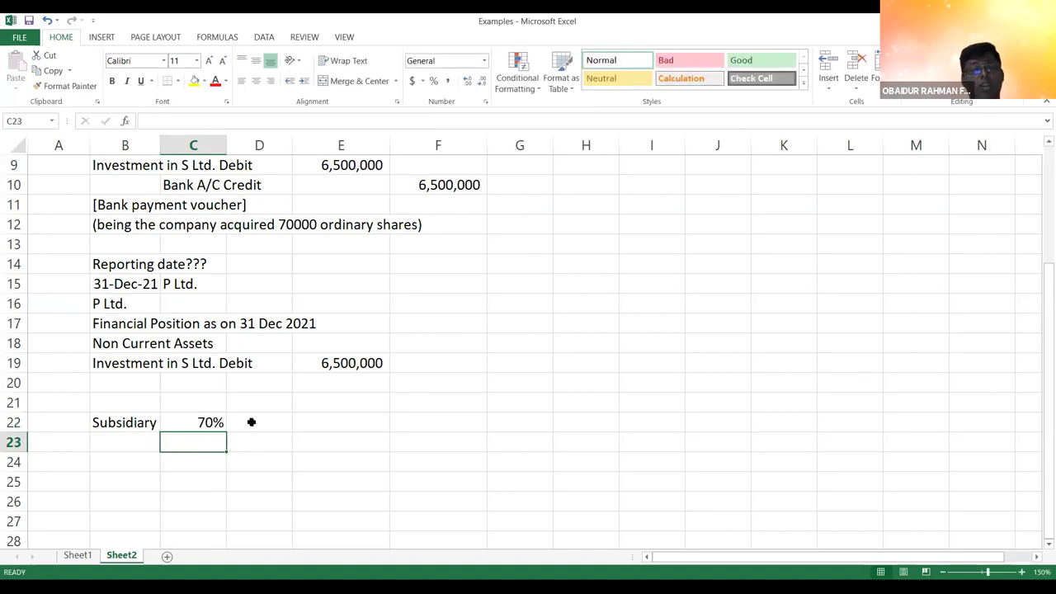
pyautogui.click(251, 422)
pyautogui.write('Con')
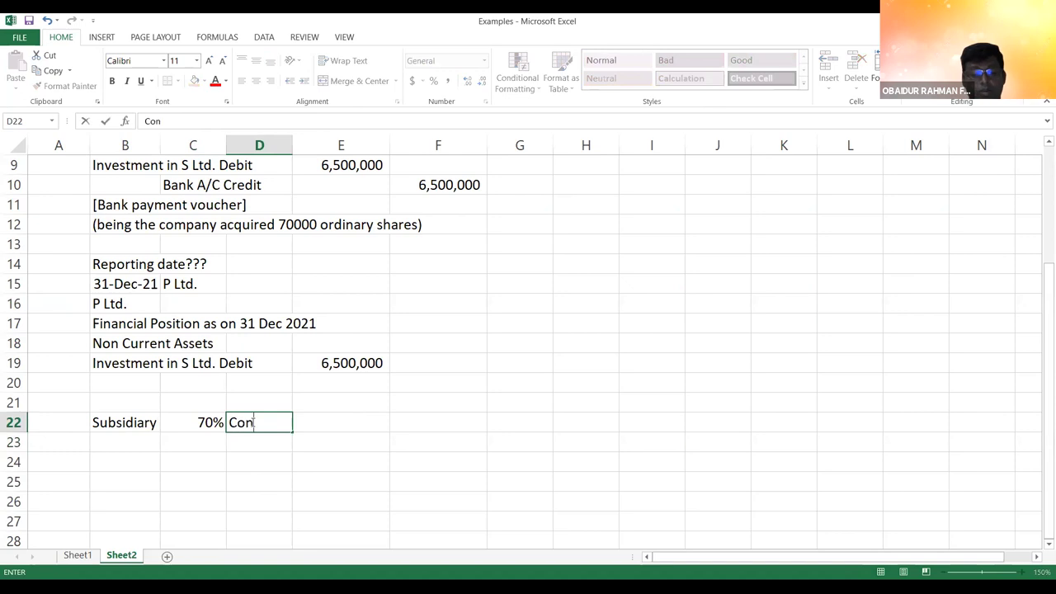
pyautogui.write('solidation')
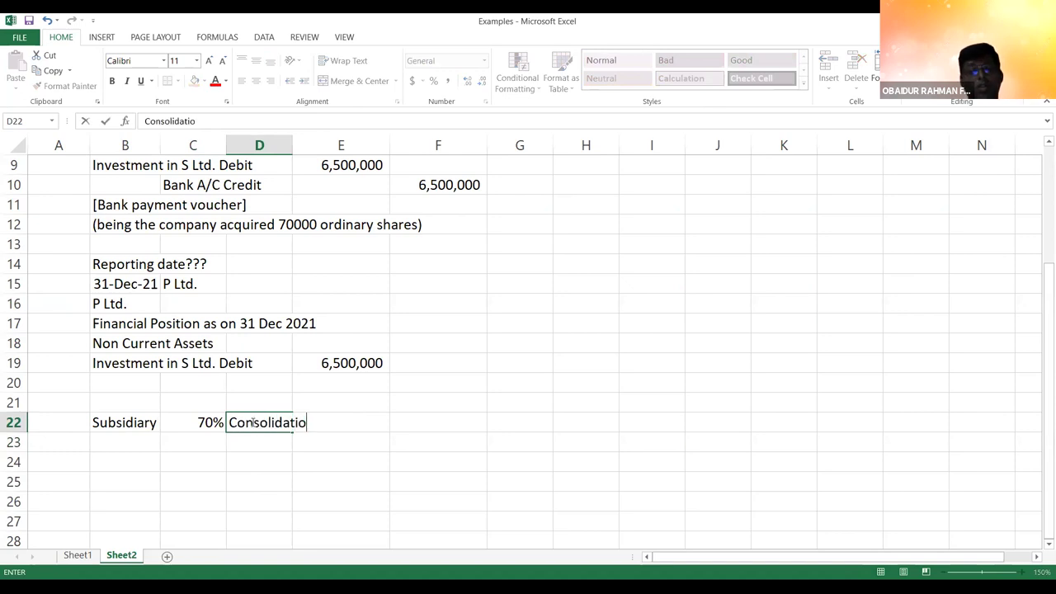
pyautogui.press('Return')
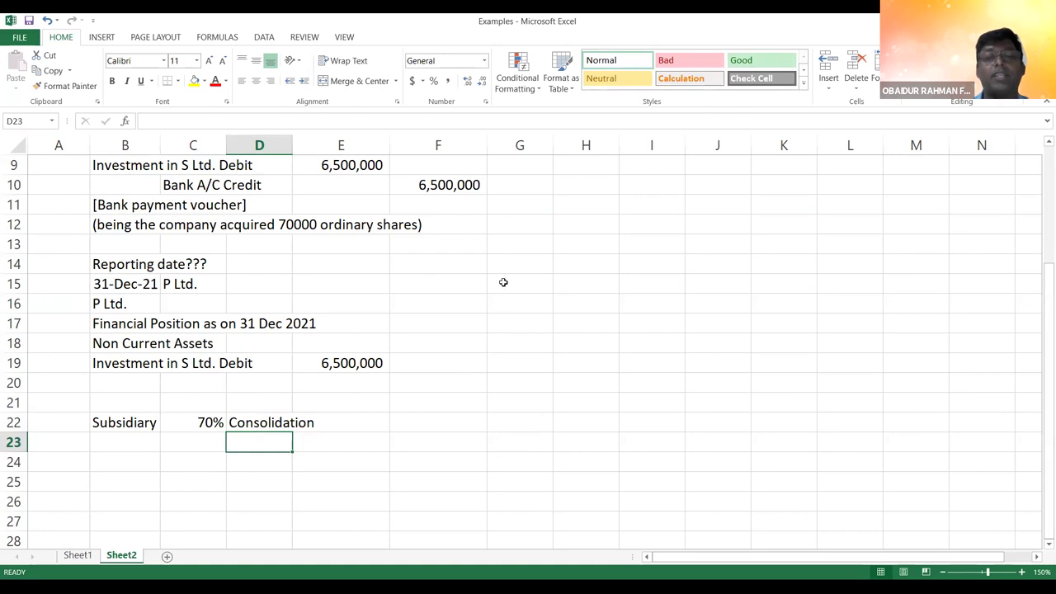
# - Copy P Ltd.'s 31-Dec-21 reporting block from B15:B19 into column F starting at F15
pyautogui.click(108, 282)
pyautogui.hotkey('shift', 'Down')
pyautogui.hotkey('shift', 'Down')
pyautogui.hotkey('shift', 'Down')
pyautogui.hotkey('shift', 'Down')
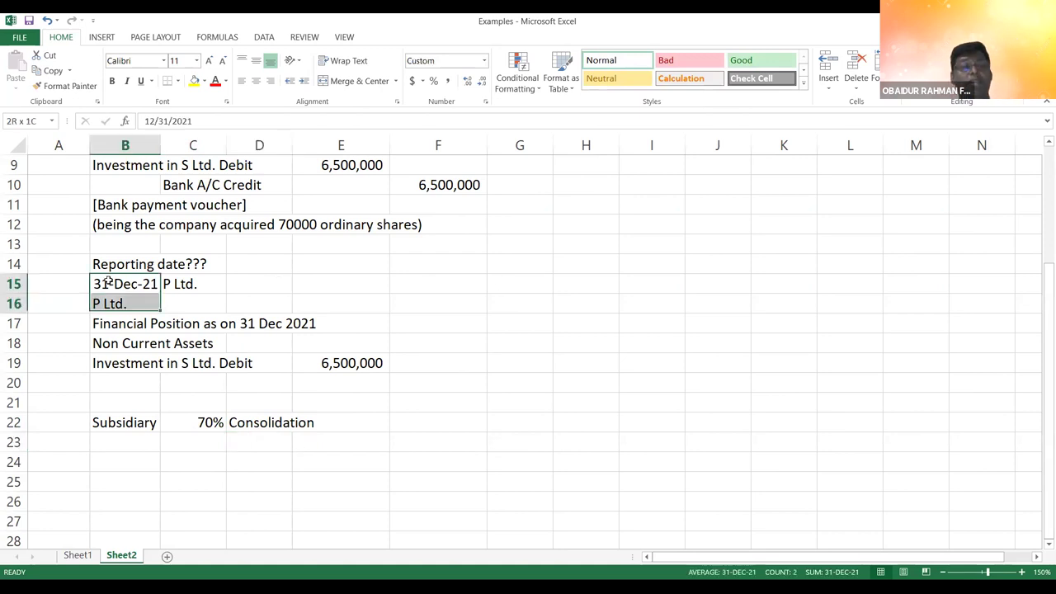
pyautogui.hotkey('ctrl', 'c')
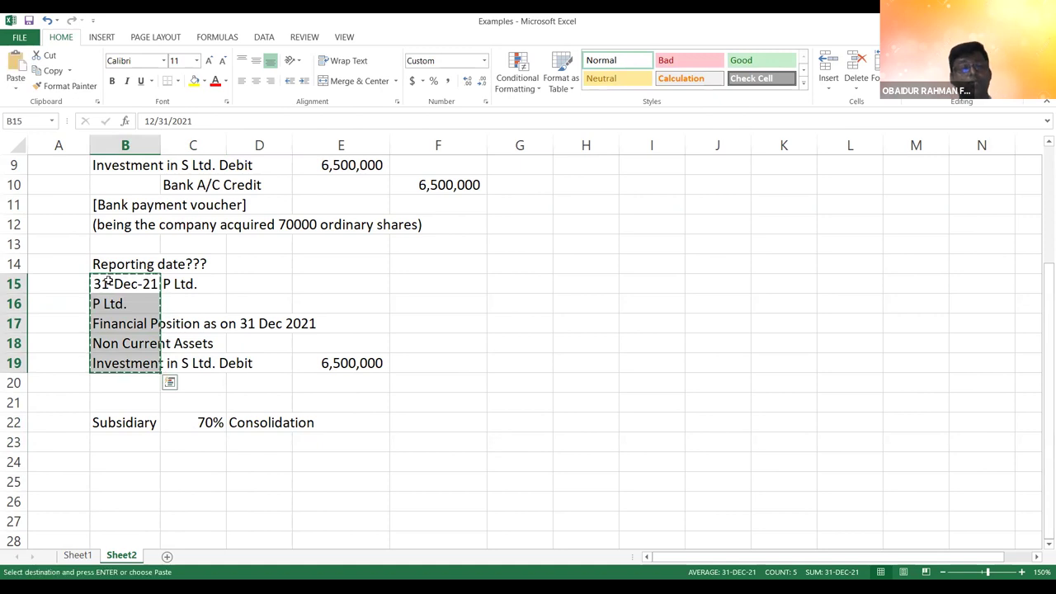
pyautogui.click(483, 282)
pyautogui.press('Return')
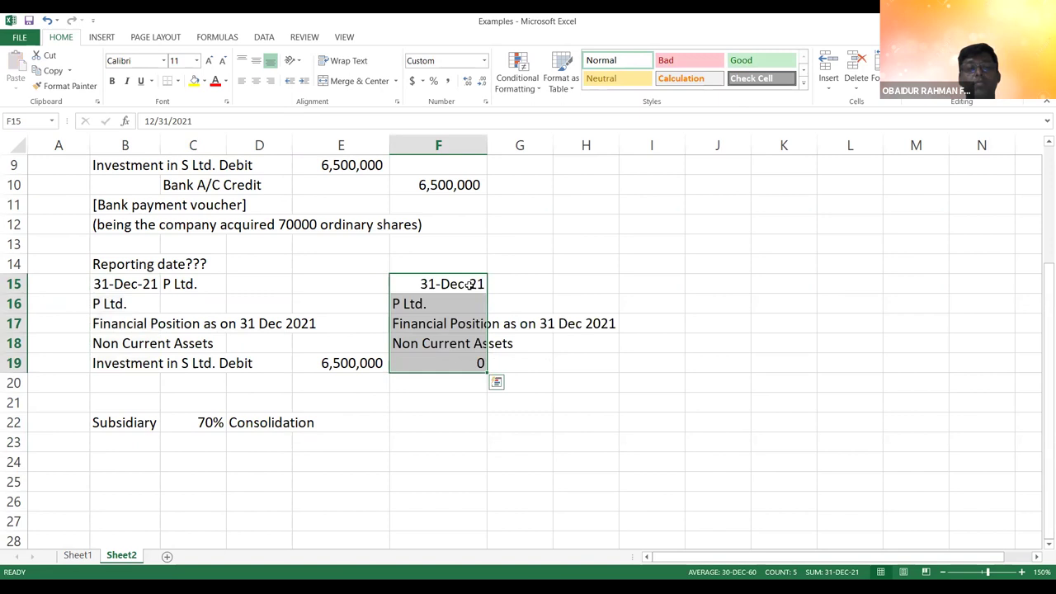
# - Adapt the copied block's headings by entering S Ltd. in F16 and Shareholders equity in F18
pyautogui.click(446, 300)
pyautogui.write('S')
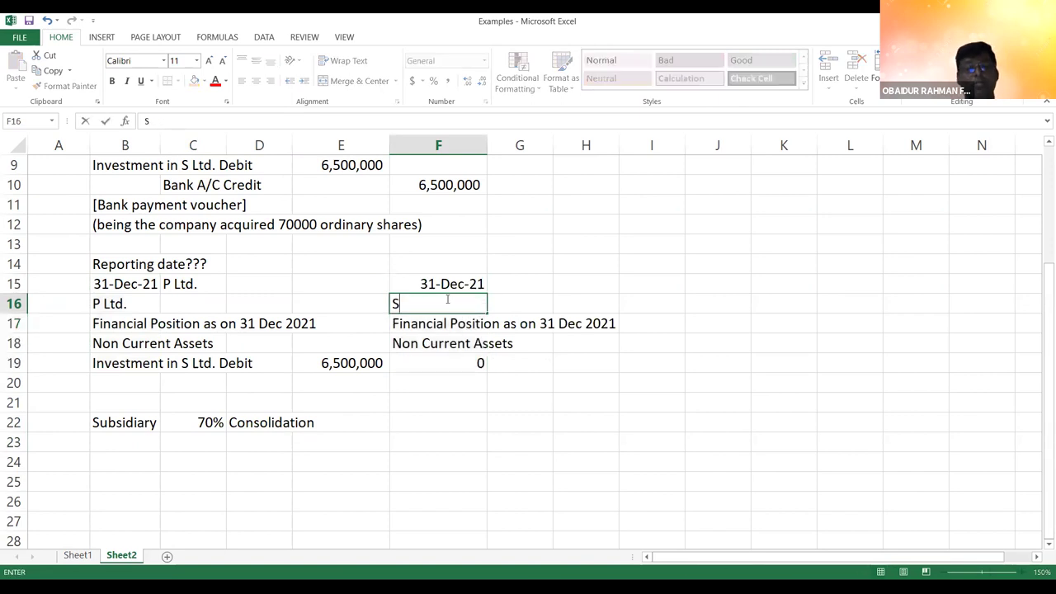
pyautogui.write(' Ltd.')
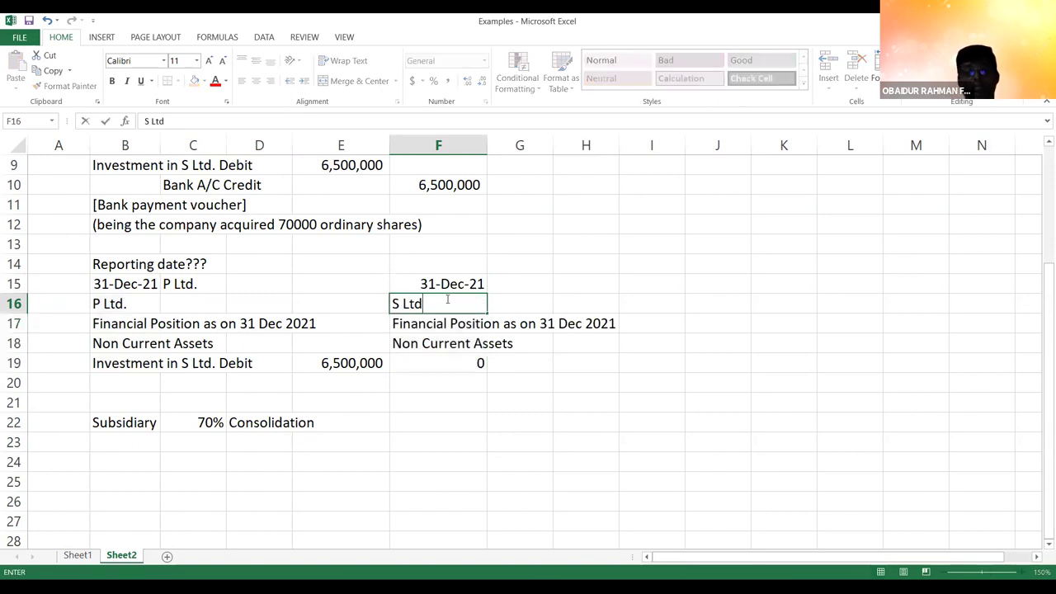
pyautogui.press('Return')
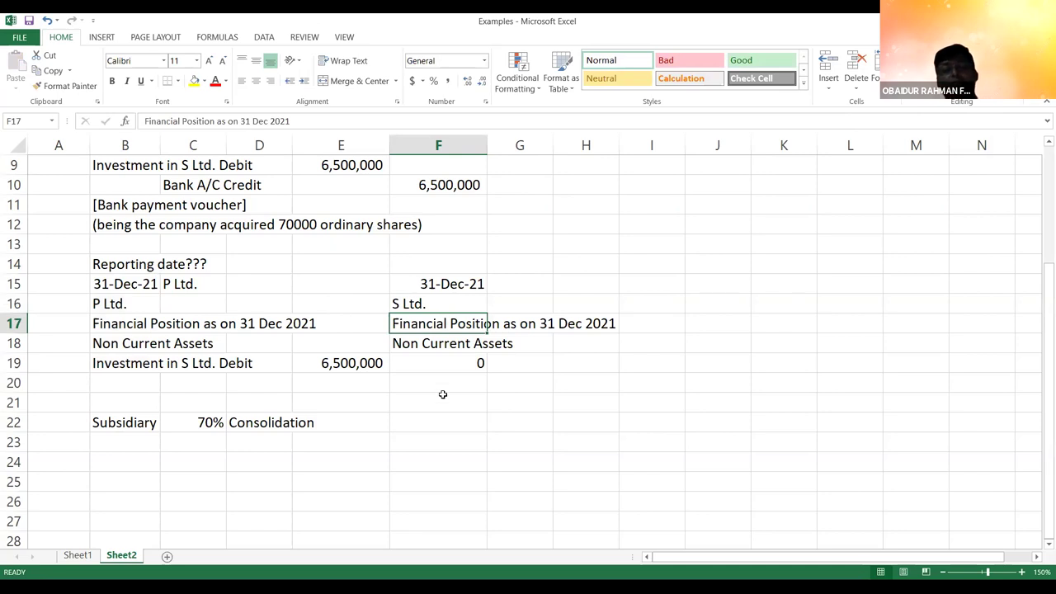
pyautogui.click(407, 348)
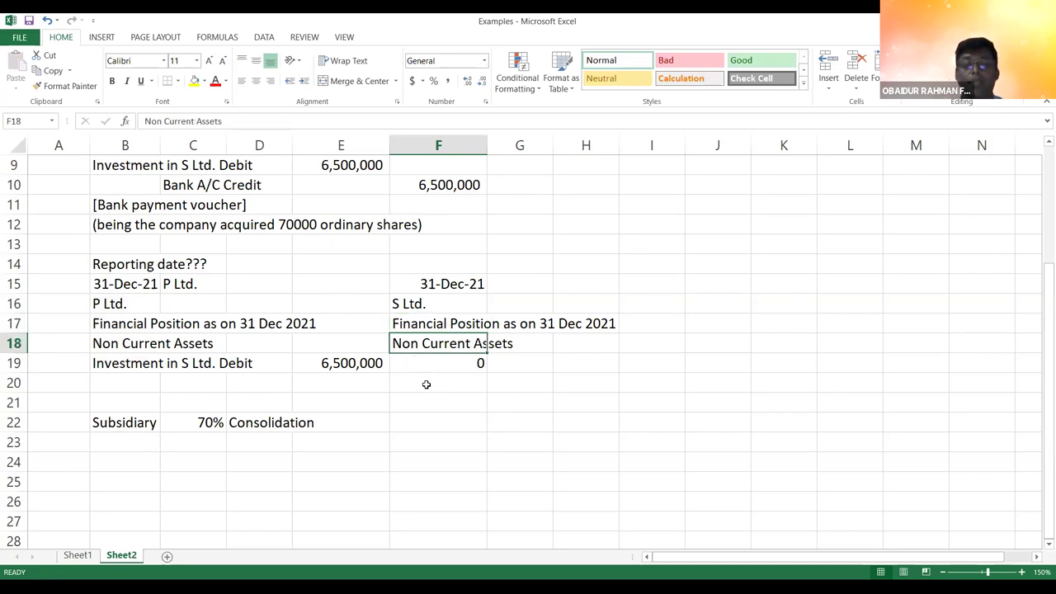
pyautogui.write('Share')
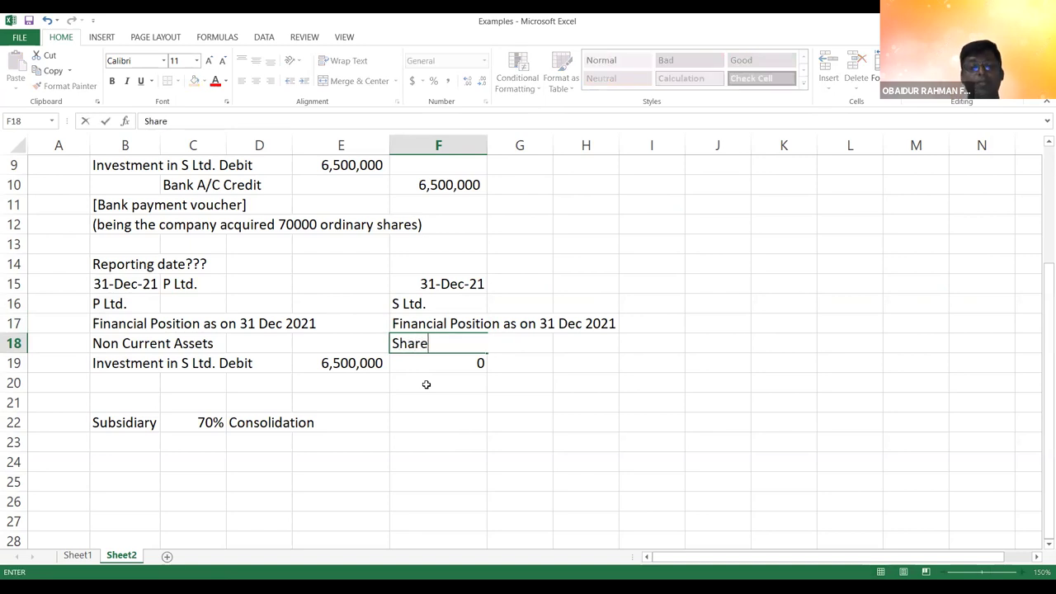
pyautogui.write('holder')
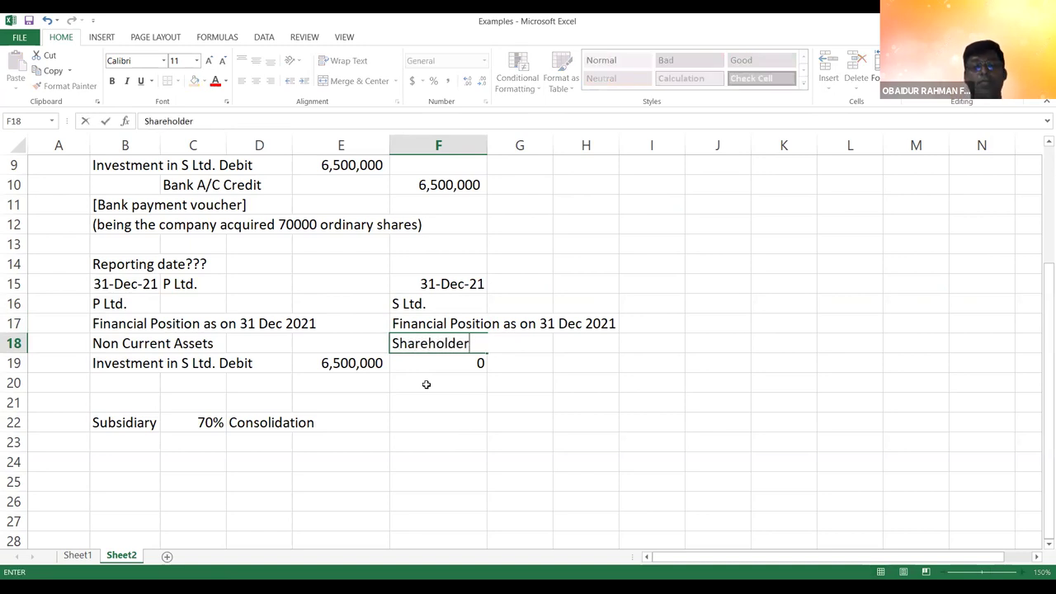
pyautogui.write('s equity')
pyautogui.press('Return')
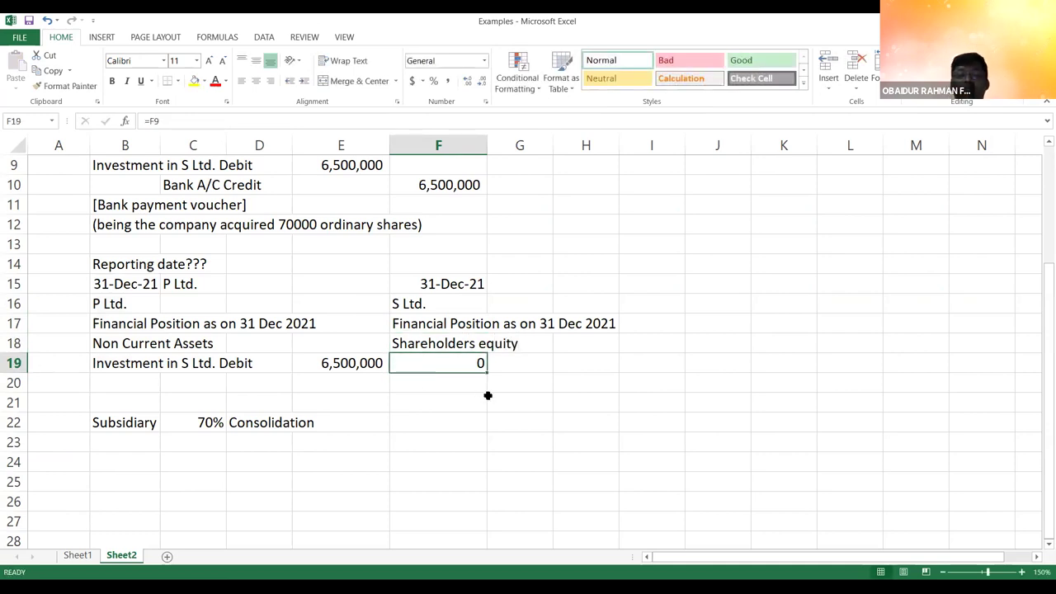
# - Replace the copied formula in F19 with the label Share Capital and select H19 on the same row
pyautogui.write('Shaare')
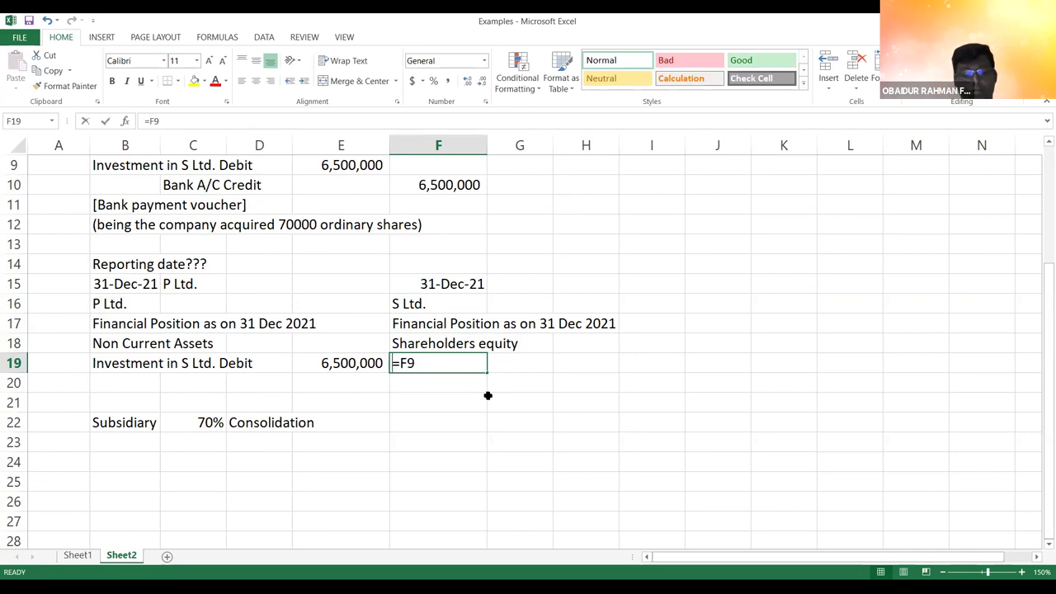
pyautogui.press('BackSpace')
pyautogui.press('BackSpace')
pyautogui.press('BackSpace')
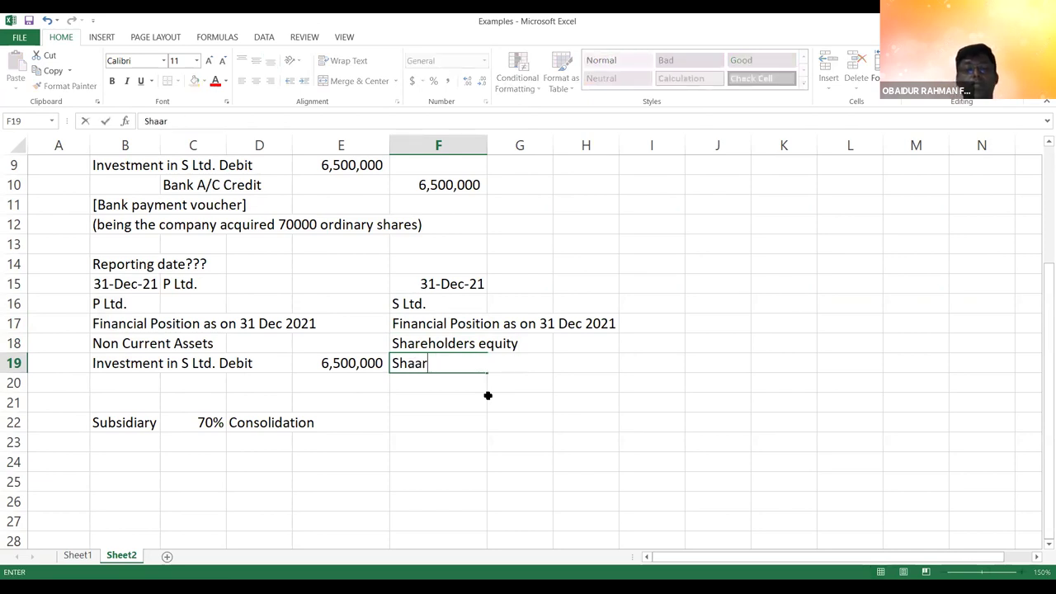
pyautogui.write('re')
pyautogui.press('BackSpace')
pyautogui.write('Capital')
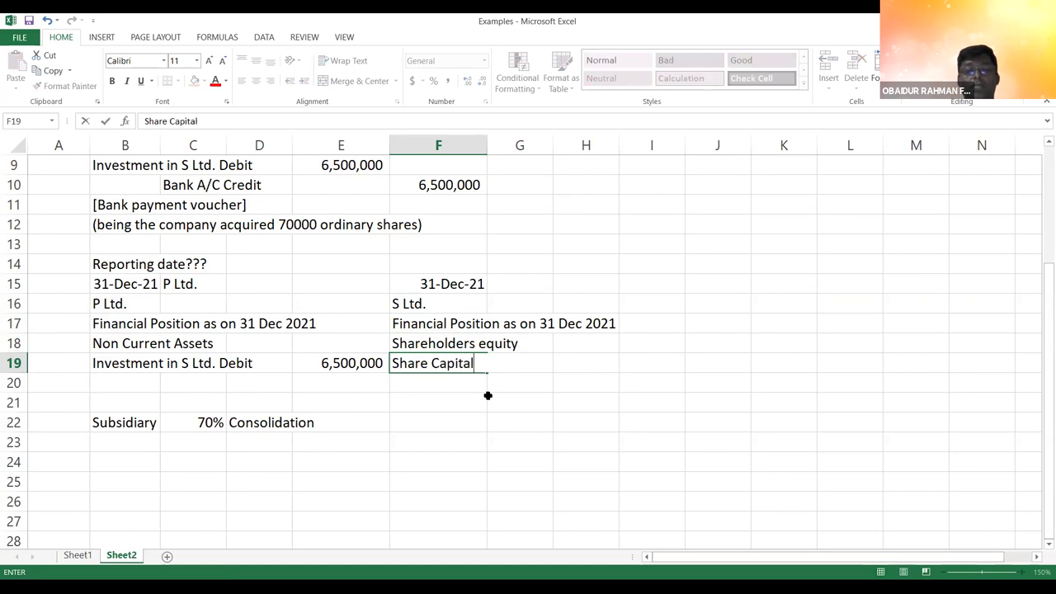
pyautogui.press('Return')
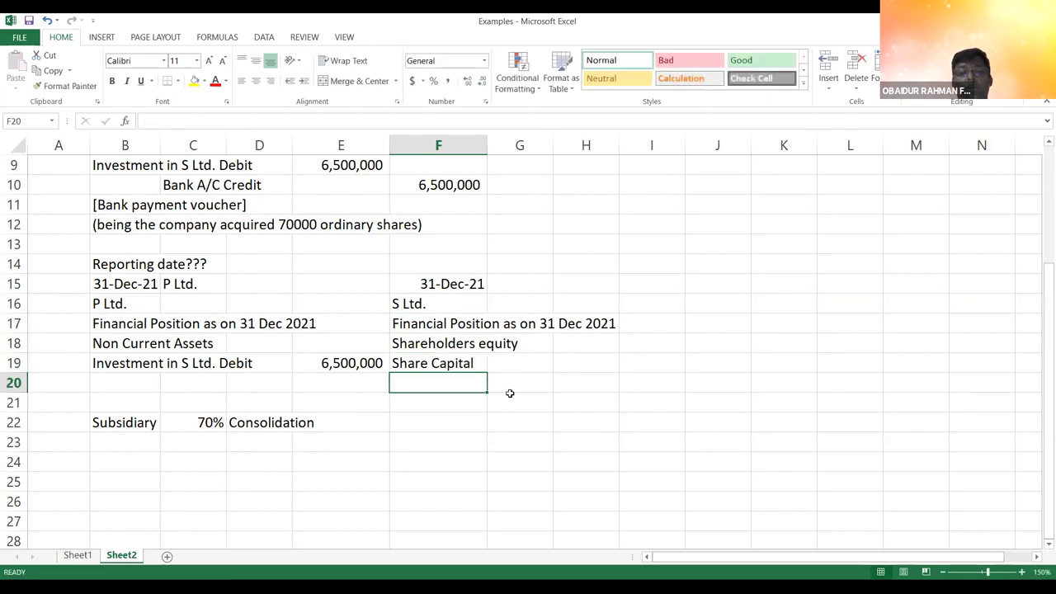
pyautogui.click(603, 363)
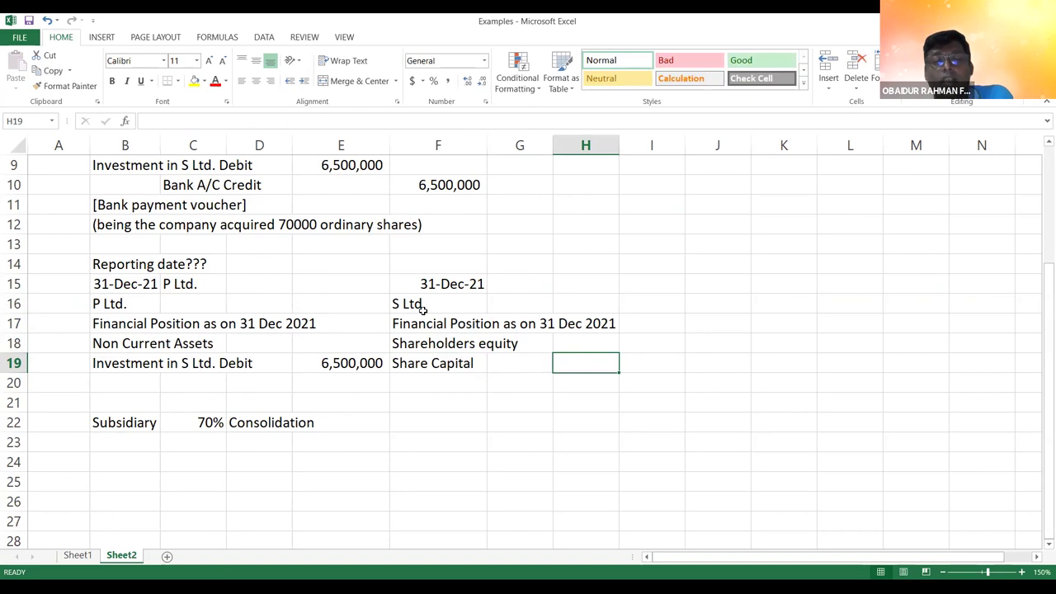
# - Enter 1000000 in H19 as S Ltd.'s share capital and format it with thousands separators and no decimals
pyautogui.click(413, 363)
pyautogui.click(578, 361)
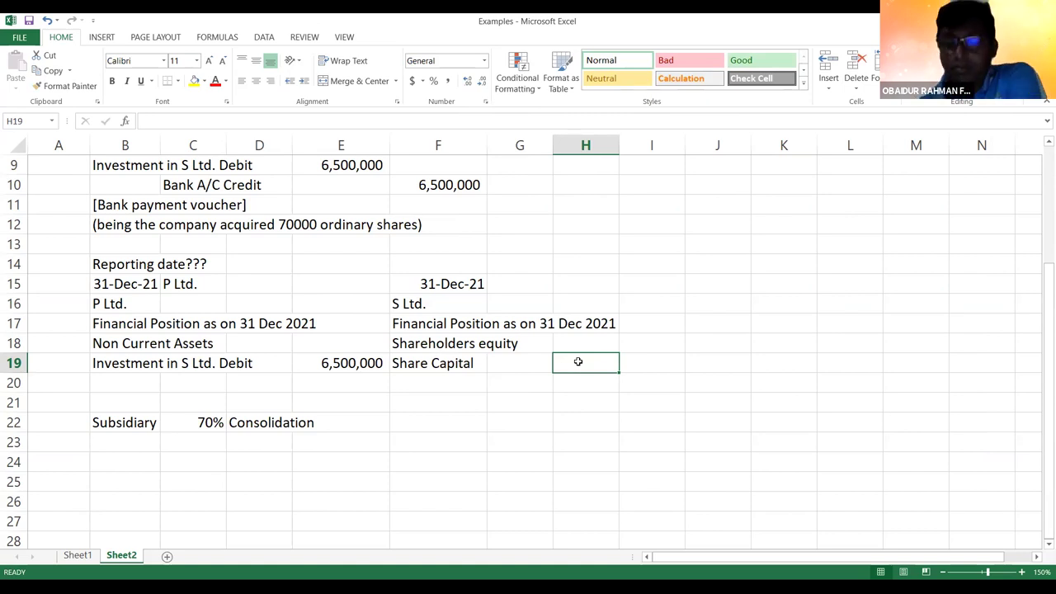
pyautogui.write('1000000')
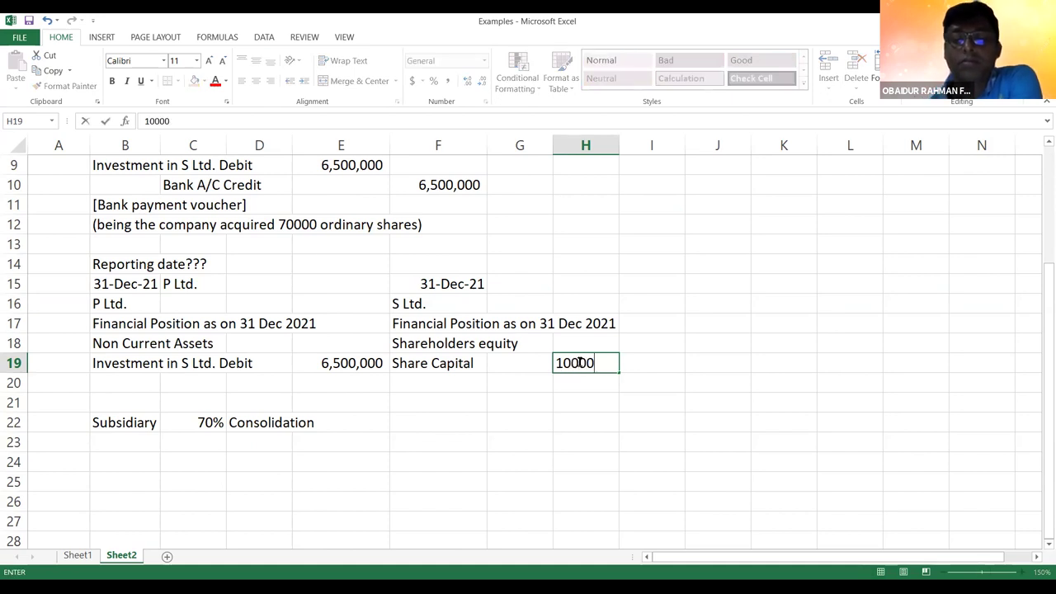
pyautogui.press('Return')
pyautogui.click(579, 363)
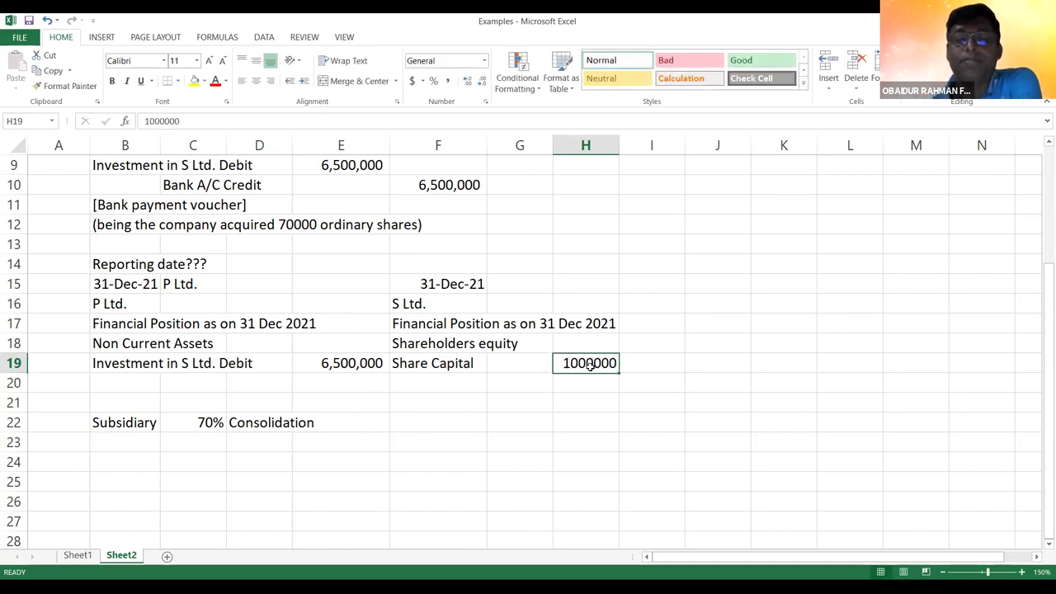
pyautogui.click(447, 82)
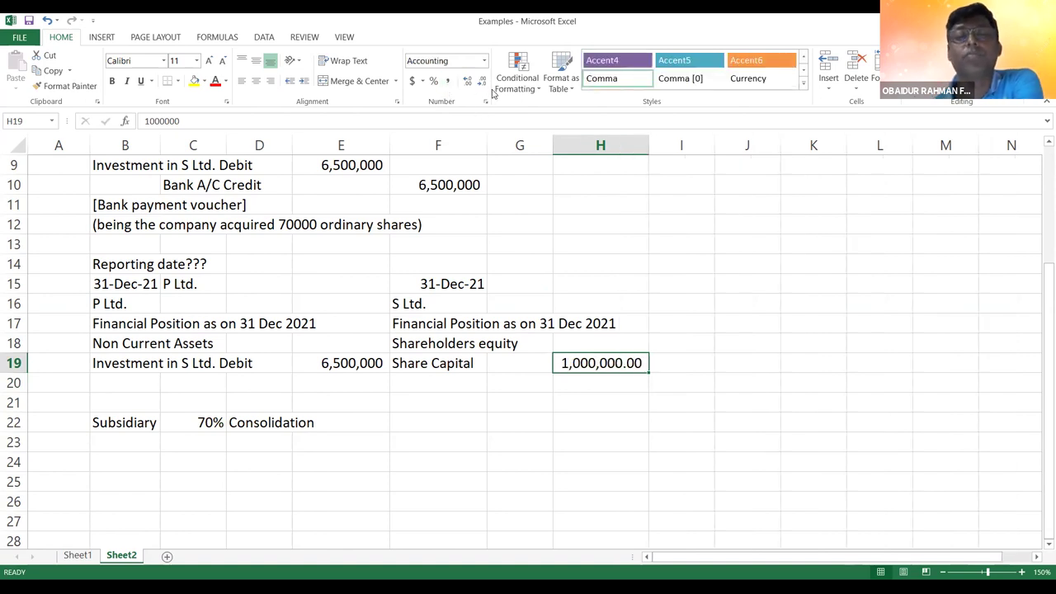
pyautogui.doubleClick(483, 82)
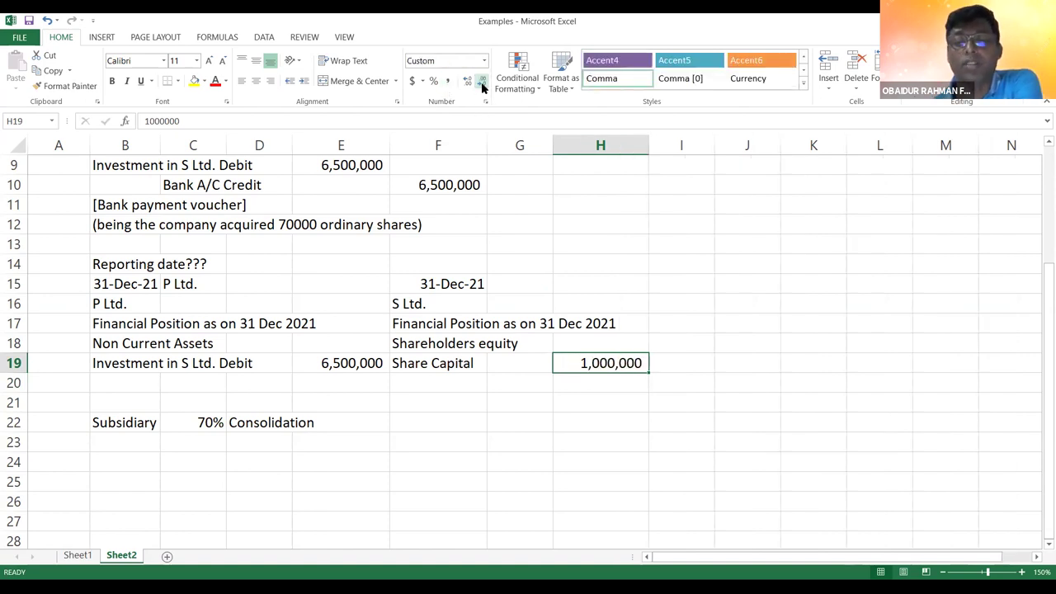
pyautogui.click(483, 380)
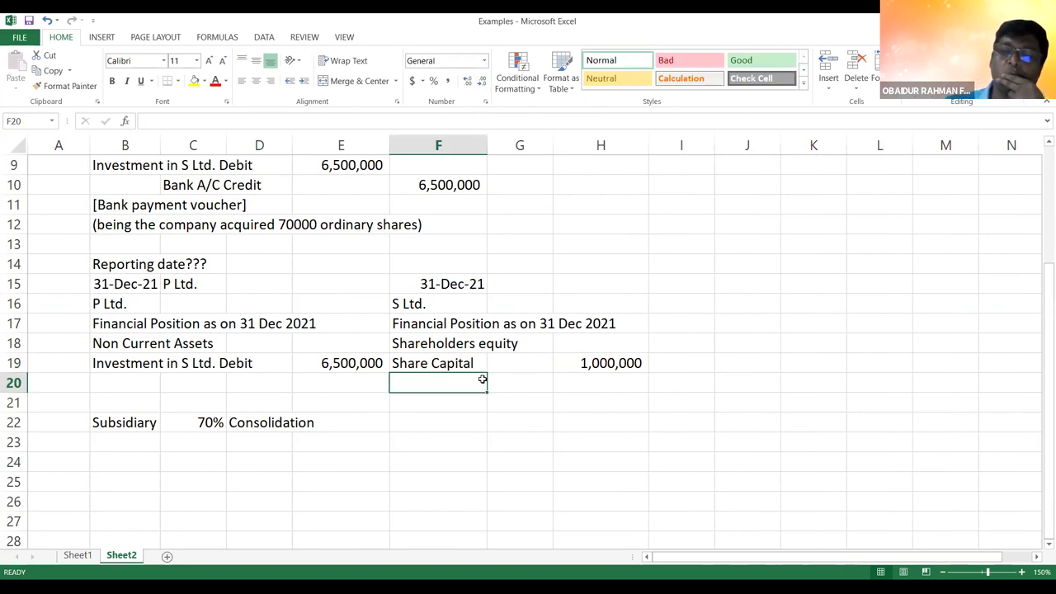
# - Check S Ltd.'s total paid-up capital in the acquisition description in B5
pyautogui.click(595, 367)
pyautogui.press('Up')
pyautogui.press('Up')
pyautogui.press('Up')
pyautogui.press('Up')
pyautogui.press('Up')
pyautogui.press('Up')
pyautogui.press('Up')
pyautogui.press('Up')
pyautogui.press('Up')
pyautogui.press('Up')
pyautogui.press('Up')
pyautogui.press('Up')
pyautogui.press('Up')
pyautogui.press('Up')
pyautogui.press('Up')
pyautogui.press('Up')
pyautogui.press('Up')
pyautogui.press('Up')
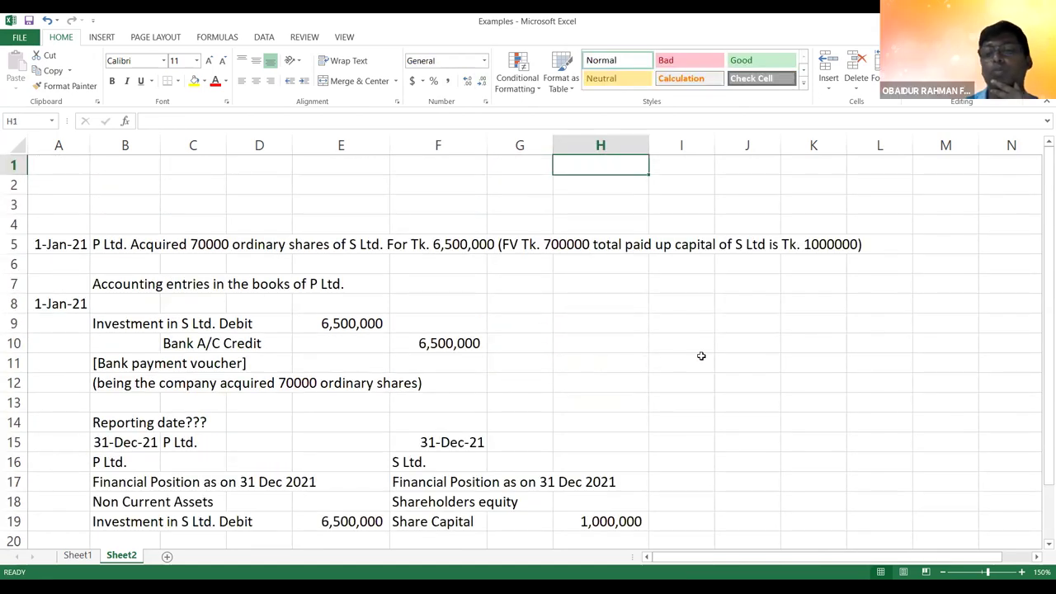
pyautogui.click(817, 246)
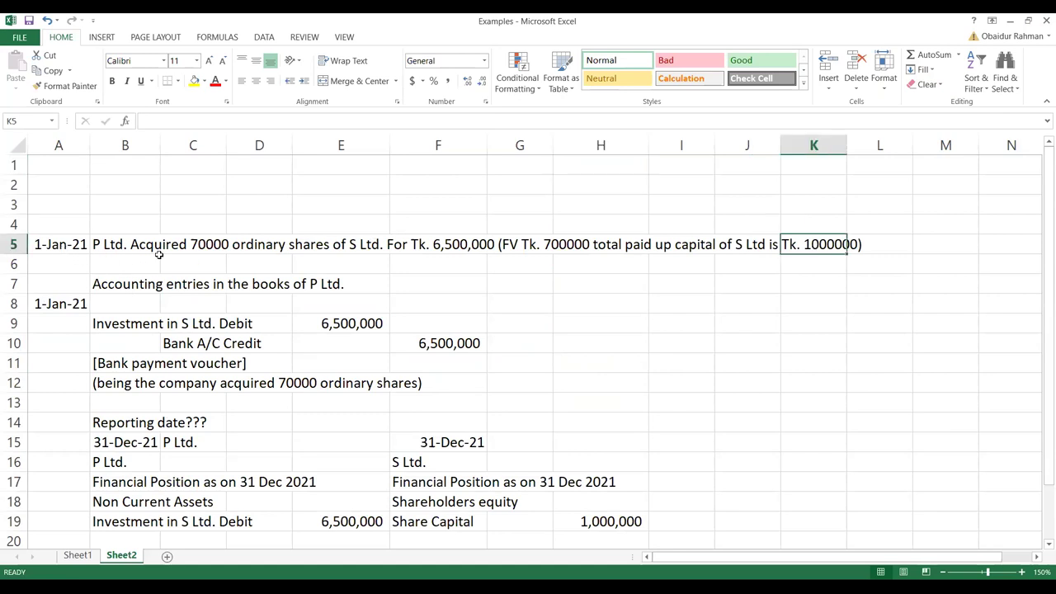
pyautogui.click(116, 244)
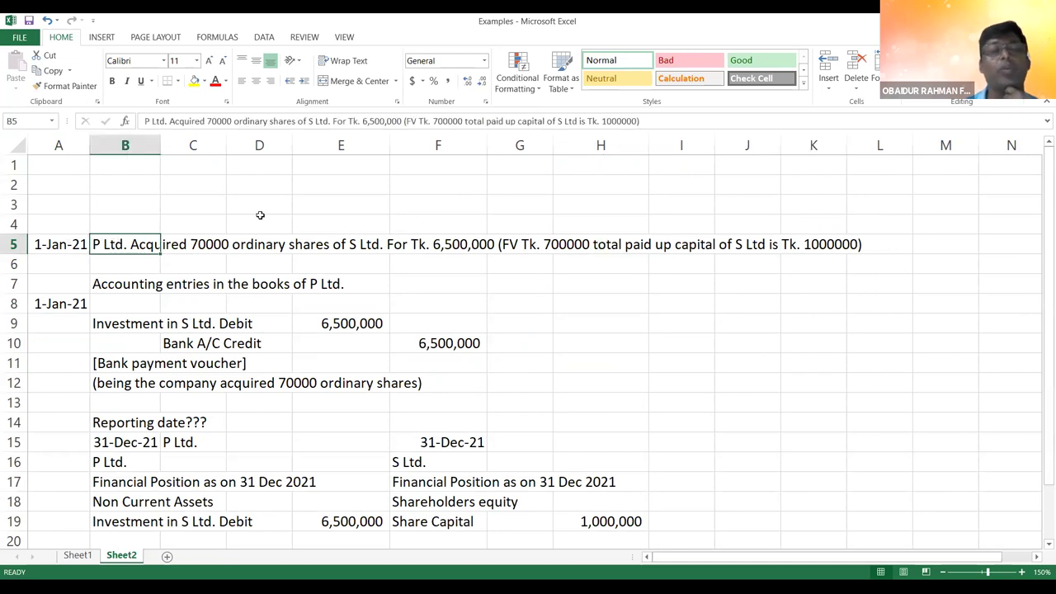
pyautogui.click(623, 121)
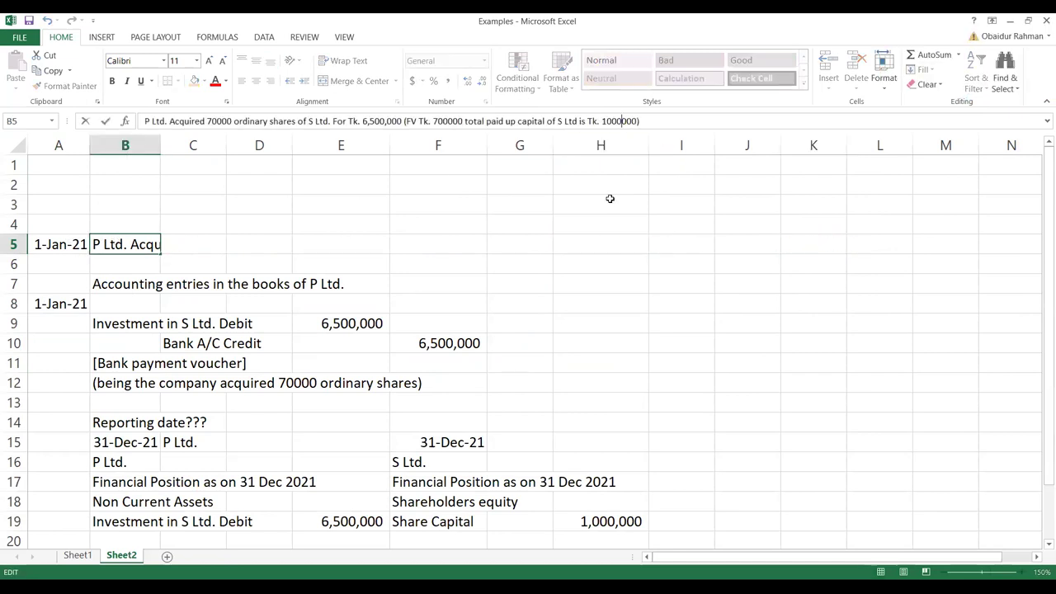
pyautogui.press('Return')
# - Examine P Ltd.'s investment amount in E19 against S Ltd.'s Share Capital line in F19
pyautogui.press('Down')
pyautogui.press('Down')
pyautogui.press('Down')
pyautogui.press('Down')
pyautogui.press('Down')
pyautogui.press('Down')
pyautogui.press('Down')
pyautogui.press('Down')
pyautogui.press('Down')
pyautogui.press('Down')
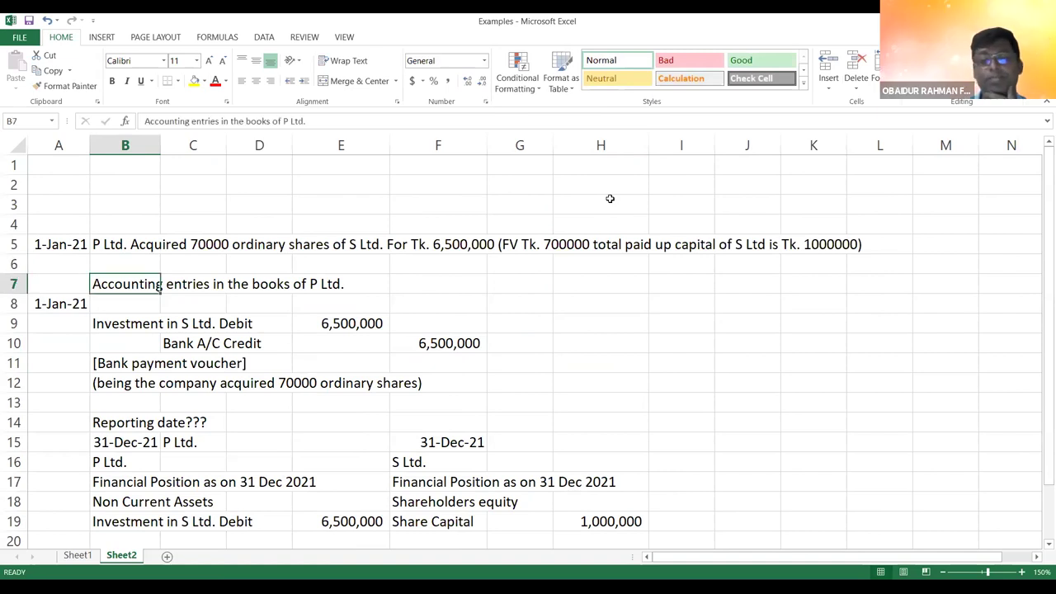
pyautogui.press('Down')
pyautogui.press('Down')
pyautogui.press('Down')
pyautogui.press('Down')
pyautogui.press('Down')
pyautogui.press('Down')
pyautogui.press('Down')
pyautogui.press('Down')
pyautogui.press('Down')
pyautogui.press('Down')
pyautogui.press('Down')
pyautogui.press('Down')
pyautogui.press('Down')
pyautogui.press('Down')
pyautogui.press('Down')
pyautogui.press('Down')
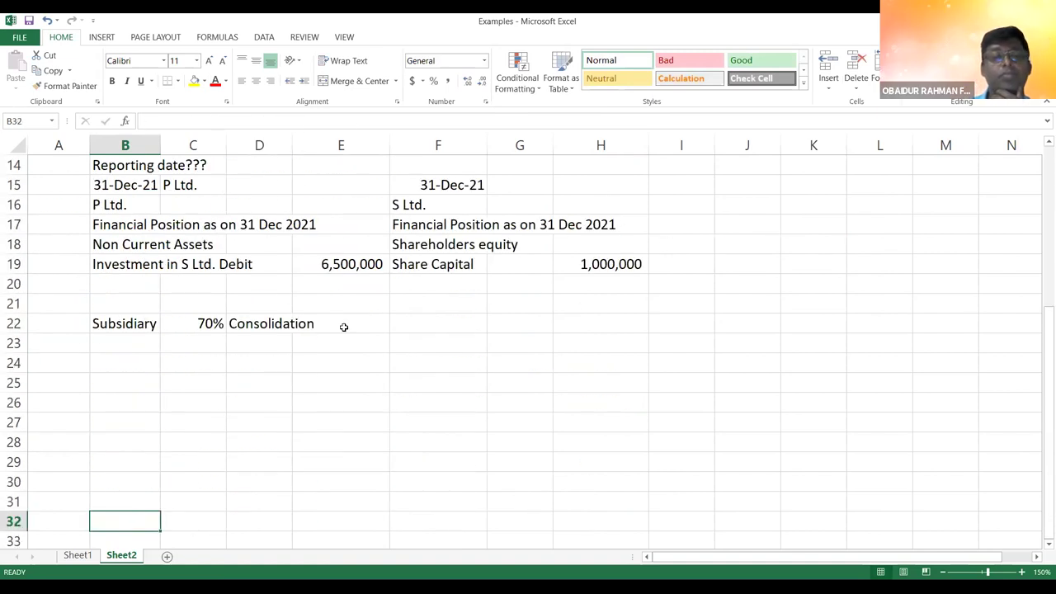
pyautogui.click(366, 271)
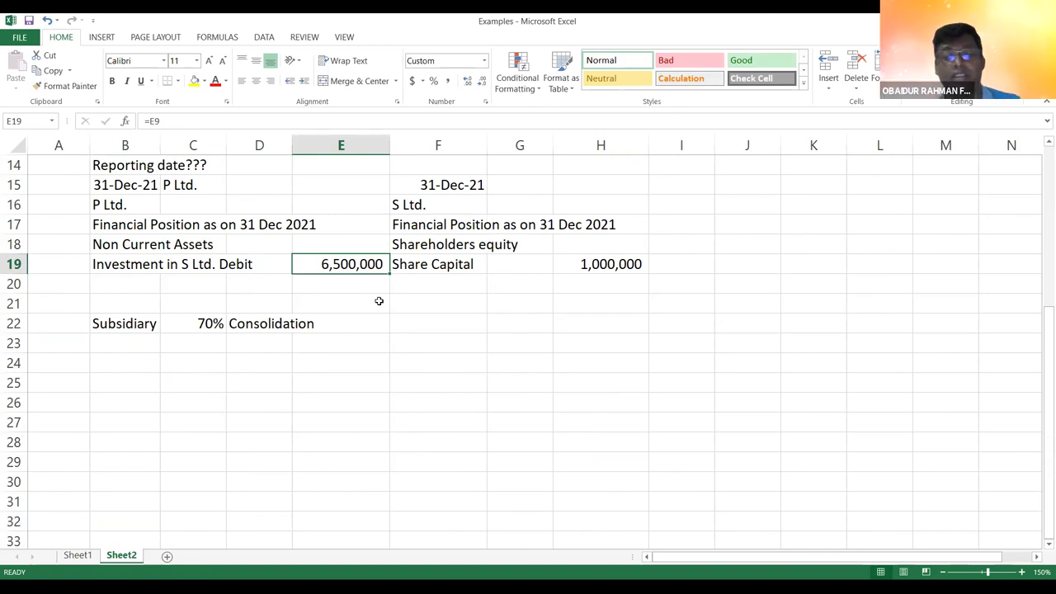
pyautogui.click(418, 268)
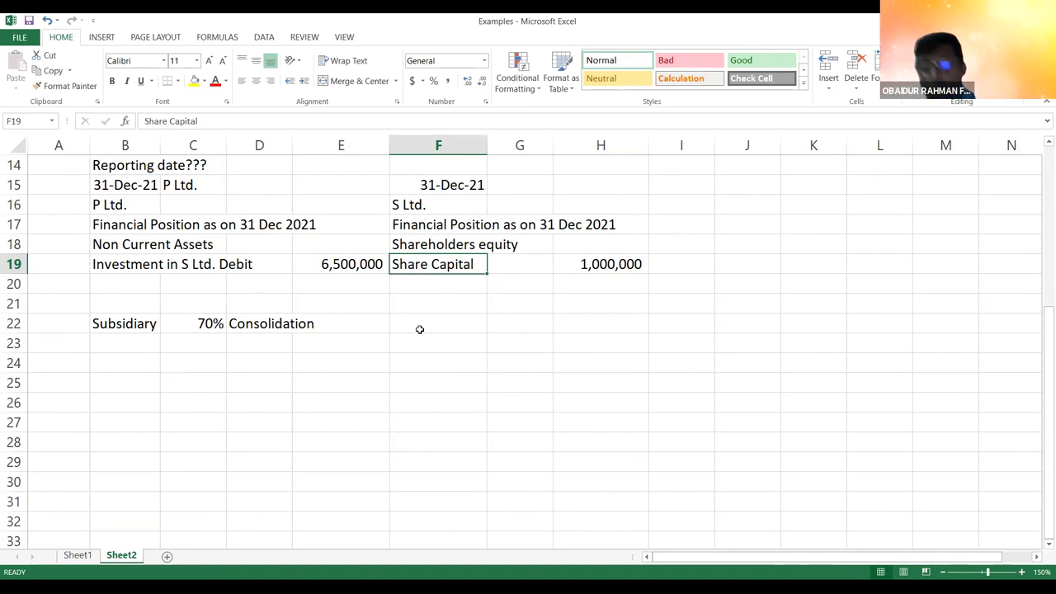
# - Reread the 1-Jan-21 acquisition transaction in B5 above the journal entries
pyautogui.press('Up')
pyautogui.press('Up')
pyautogui.press('Up')
pyautogui.press('Up')
pyautogui.press('Up')
pyautogui.press('Up')
pyautogui.press('Up')
pyautogui.press('Up')
pyautogui.press('Up')
pyautogui.press('Up')
pyautogui.press('Up')
pyautogui.press('Up')
pyautogui.press('Up')
pyautogui.press('Up')
pyautogui.press('Up')
pyautogui.press('Up')
pyautogui.press('Up')
pyautogui.press('Up')
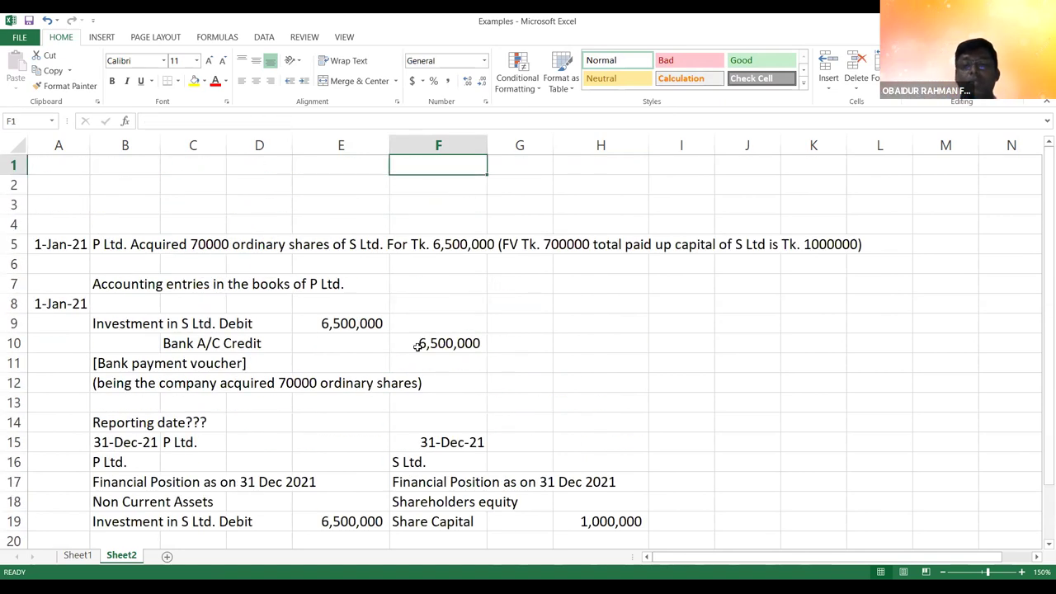
pyautogui.click(105, 247)
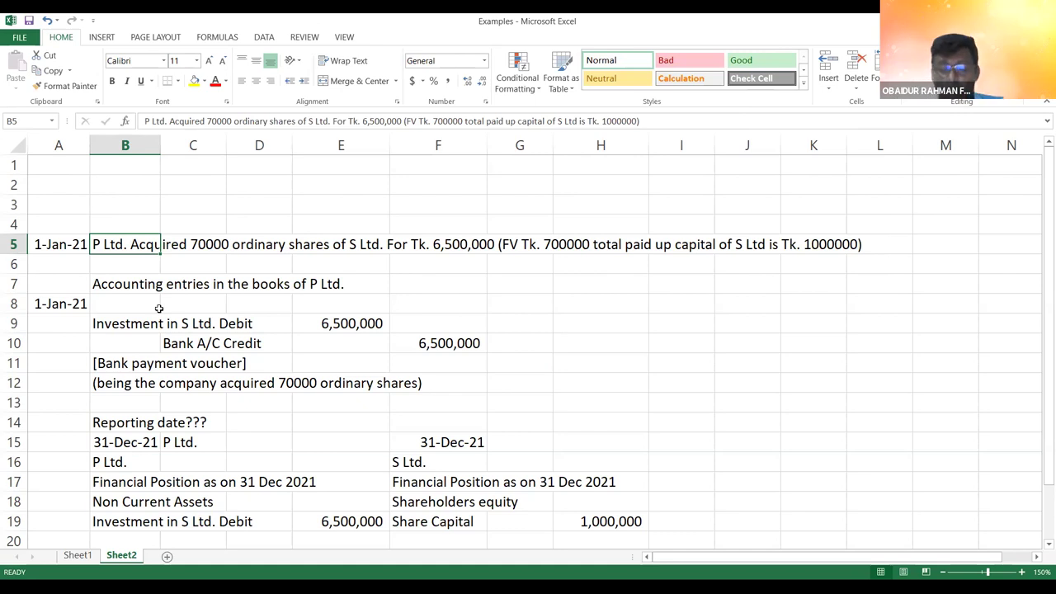
# - Review the Subsidiary line in row 22 and both companies' 31-Dec-21 balances in row 19
pyautogui.press('Down')
pyautogui.press('Down')
pyautogui.press('Down')
pyautogui.press('Down')
pyautogui.press('Down')
pyautogui.press('Down')
pyautogui.press('Down')
pyautogui.press('Down')
pyautogui.press('Down')
pyautogui.press('Down')
pyautogui.press('Down')
pyautogui.press('Down')
pyautogui.press('Down')
pyautogui.press('Down')
pyautogui.press('Down')
pyautogui.press('Down')
pyautogui.press('Down')
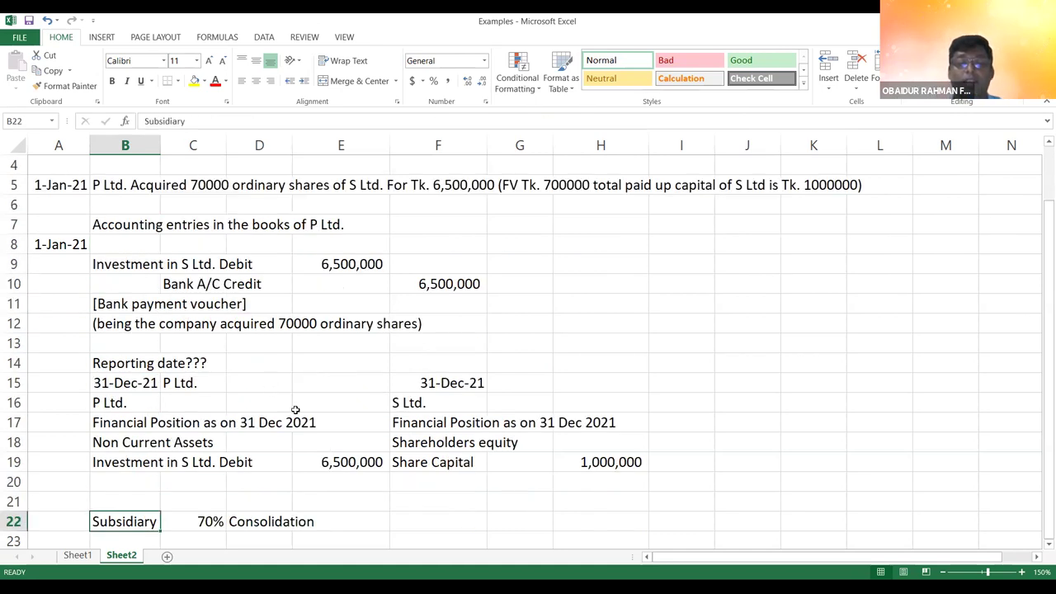
pyautogui.click(428, 464)
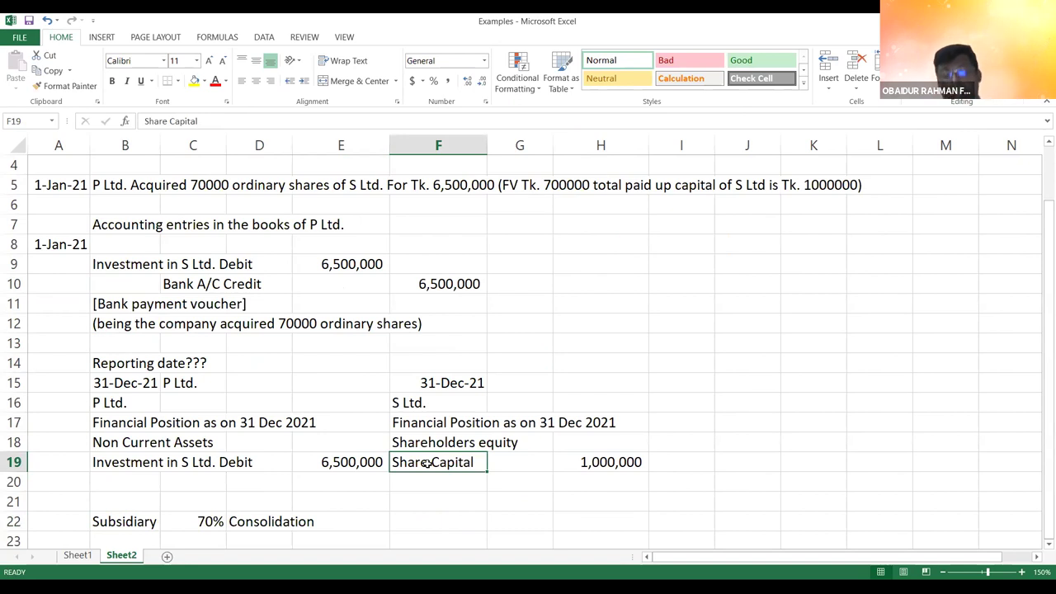
pyautogui.press('Left')
pyautogui.press('Left')
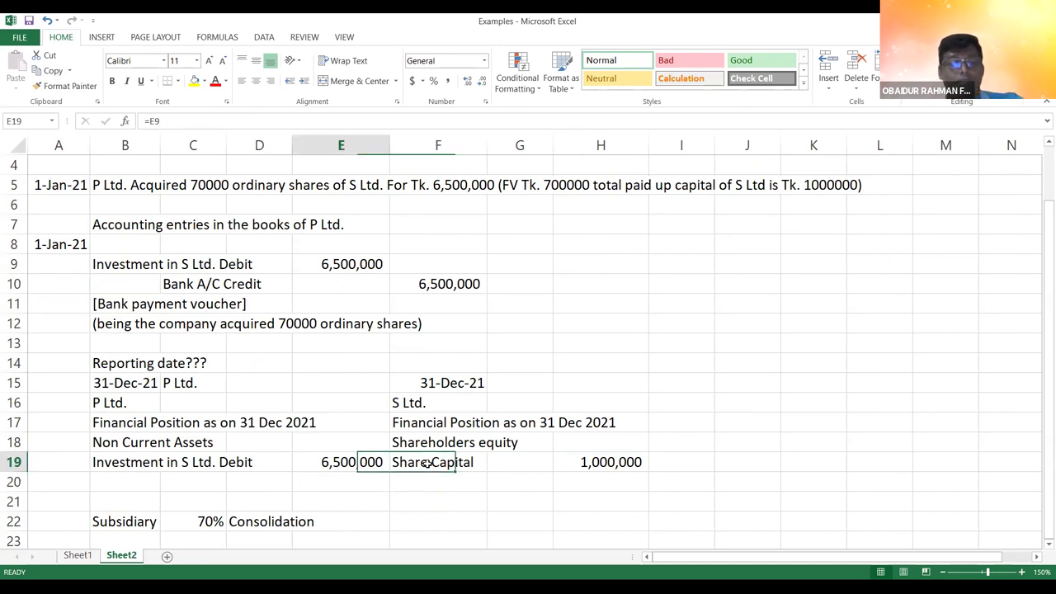
pyautogui.press('Left')
pyautogui.press('Left')
pyautogui.press('Down')
pyautogui.press('Down')
pyautogui.press('Down')
pyautogui.press('Down')
pyautogui.press('Down')
pyautogui.press('Down')
pyautogui.press('Down')
pyautogui.press('Down')
pyautogui.press('Down')
pyautogui.press('Down')
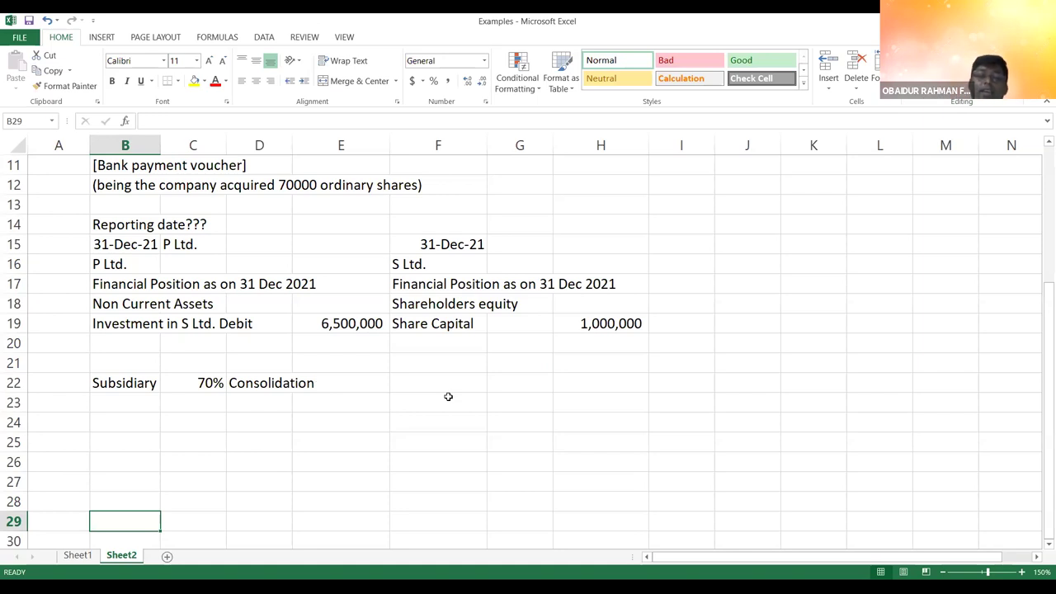
pyautogui.click(214, 423)
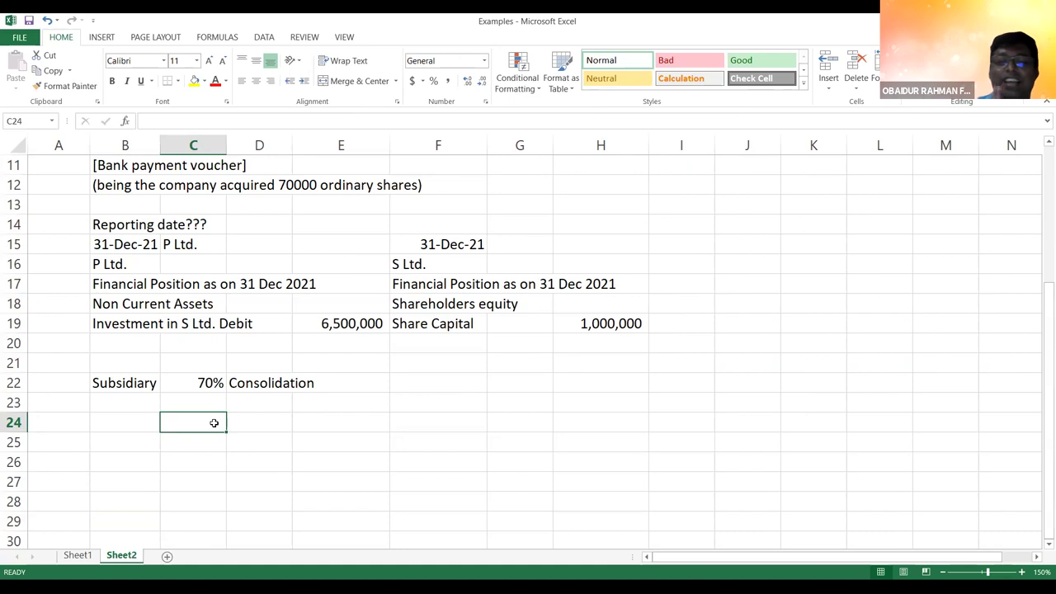
pyautogui.click(617, 318)
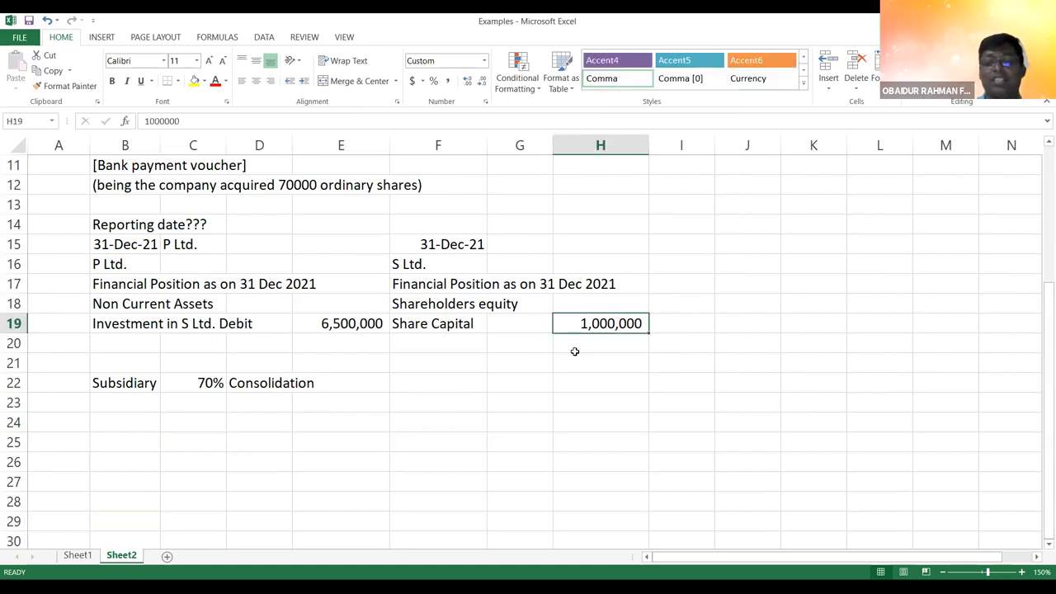
# - Enter the heading "Consolidated Financial Position of P ltd. And its subsidiary S Ltd." in C24 and reselect that cell
pyautogui.click(199, 421)
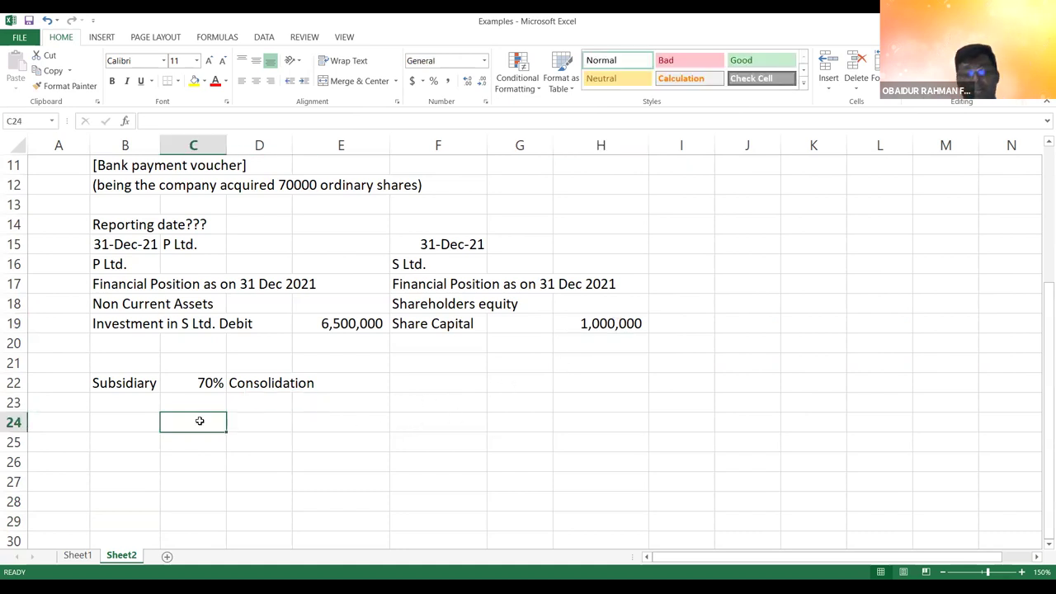
pyautogui.write('Conso')
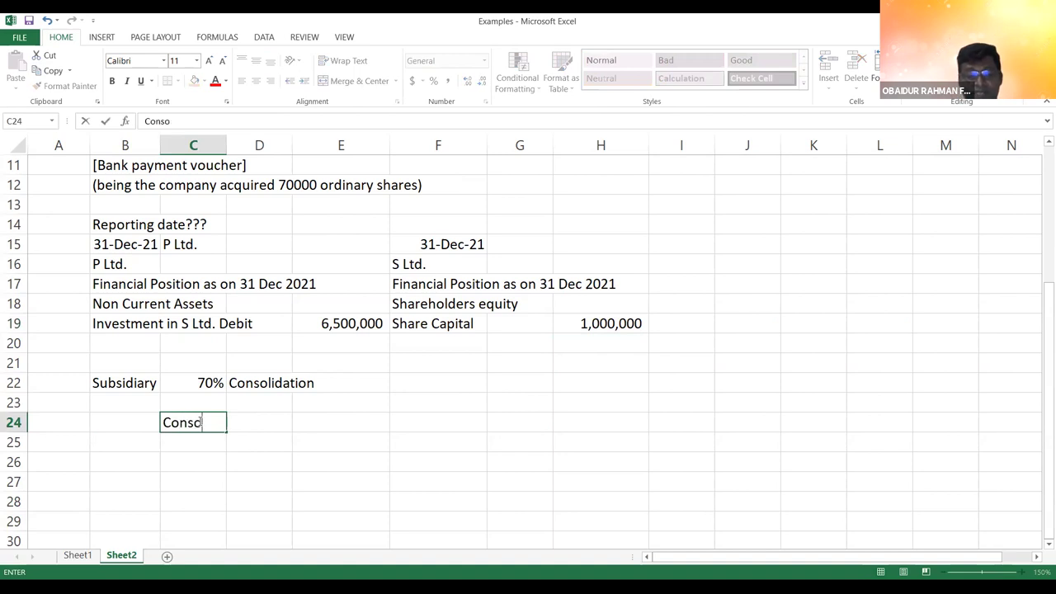
pyautogui.write('lidated ')
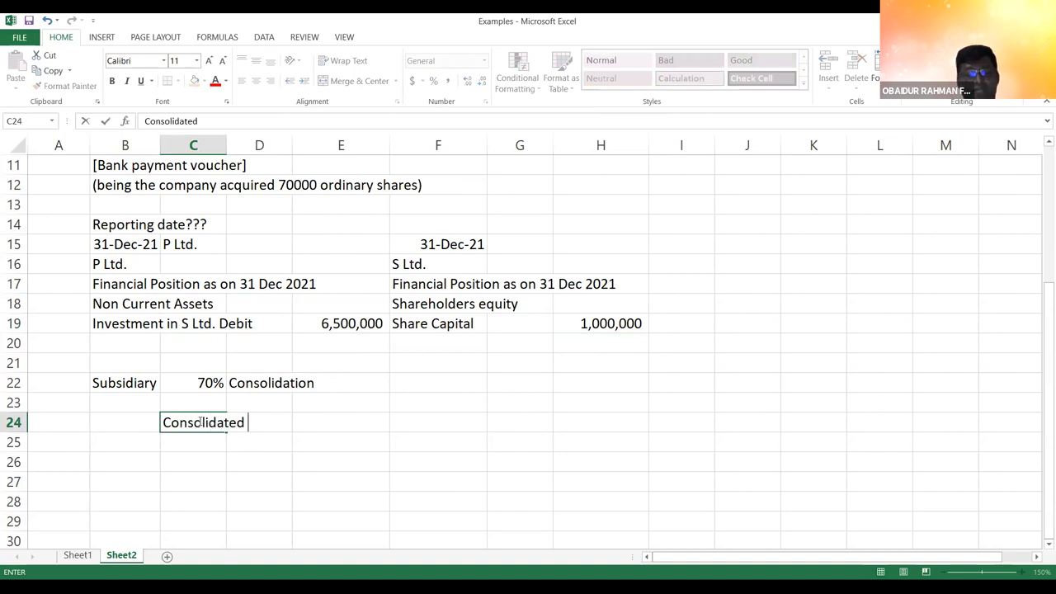
pyautogui.write('Financ')
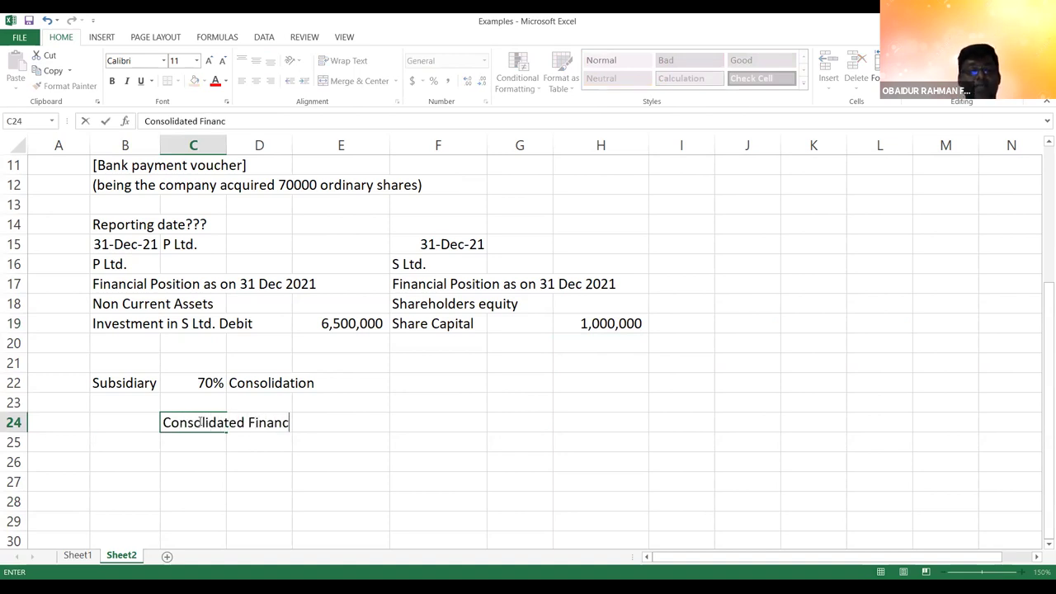
pyautogui.write('ial po')
pyautogui.press('BackSpace')
pyautogui.press('BackSpace')
pyautogui.write('Position')
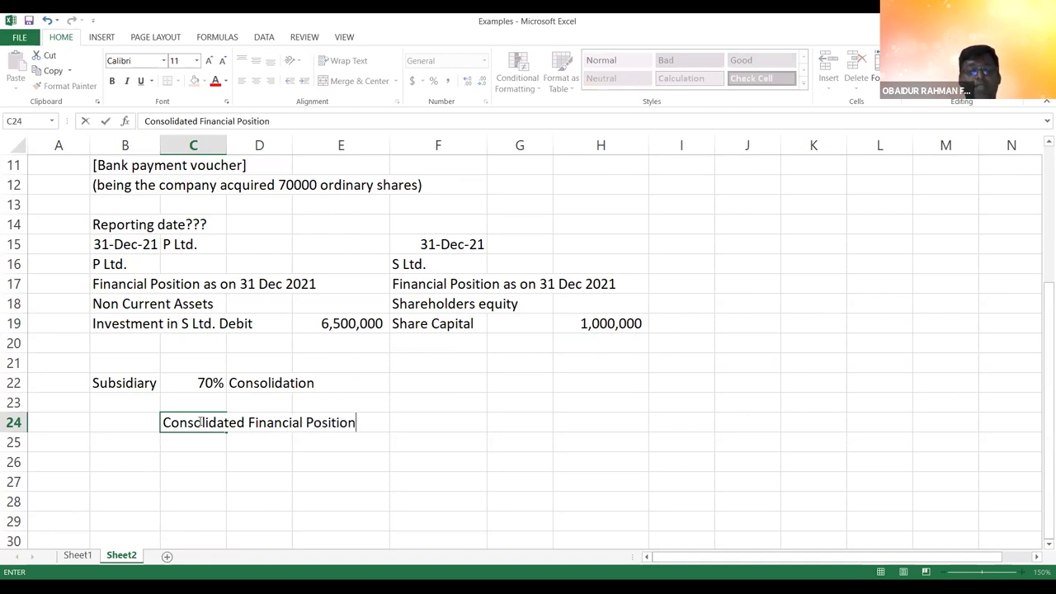
pyautogui.write(' of P ltd')
pyautogui.press('BackSpace')
pyautogui.press('BackSpace')
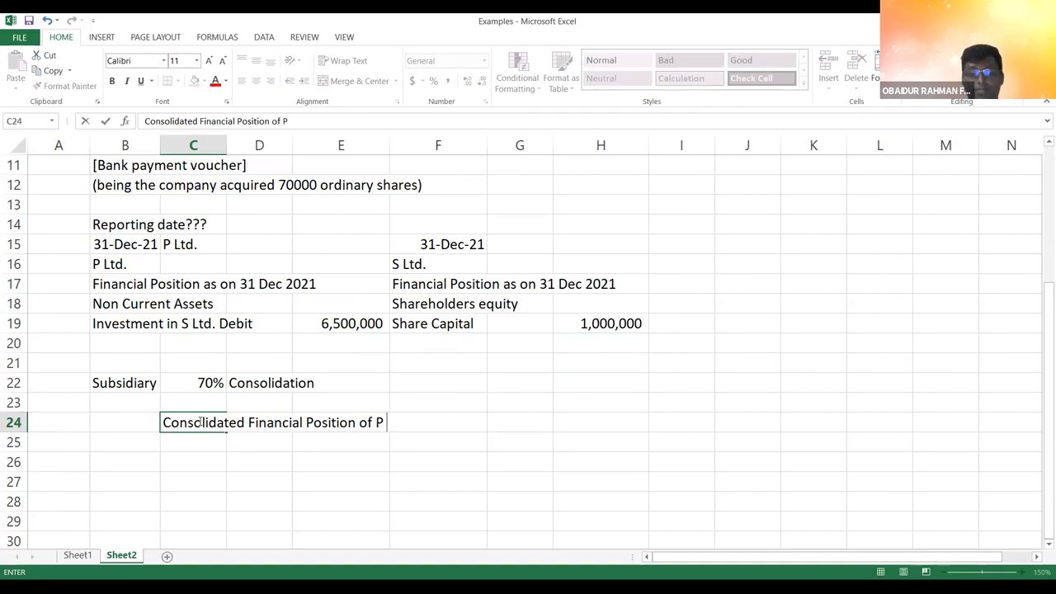
pyautogui.write('td. an')
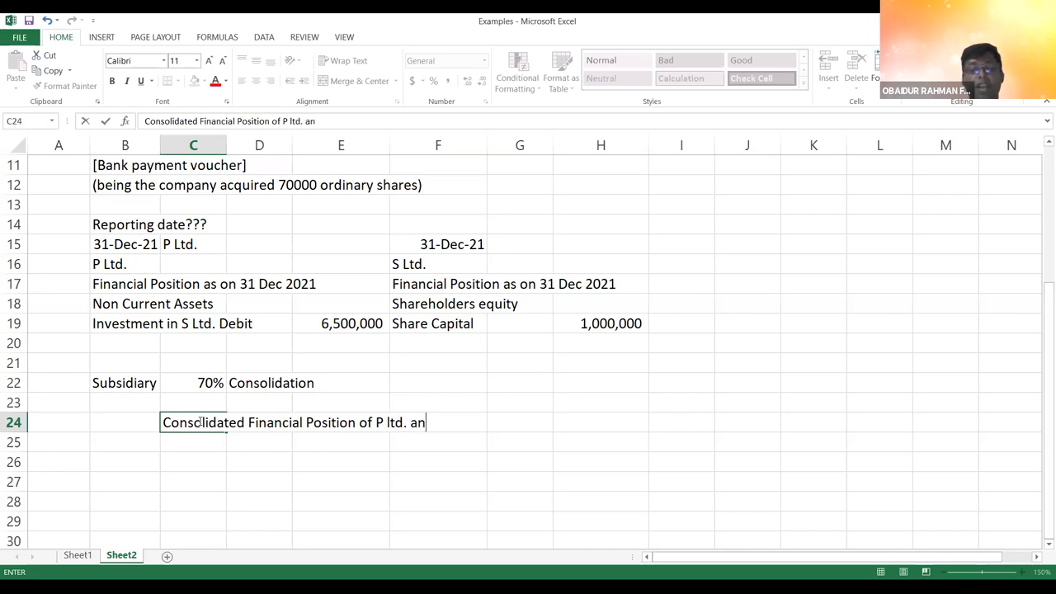
pyautogui.write('d its u')
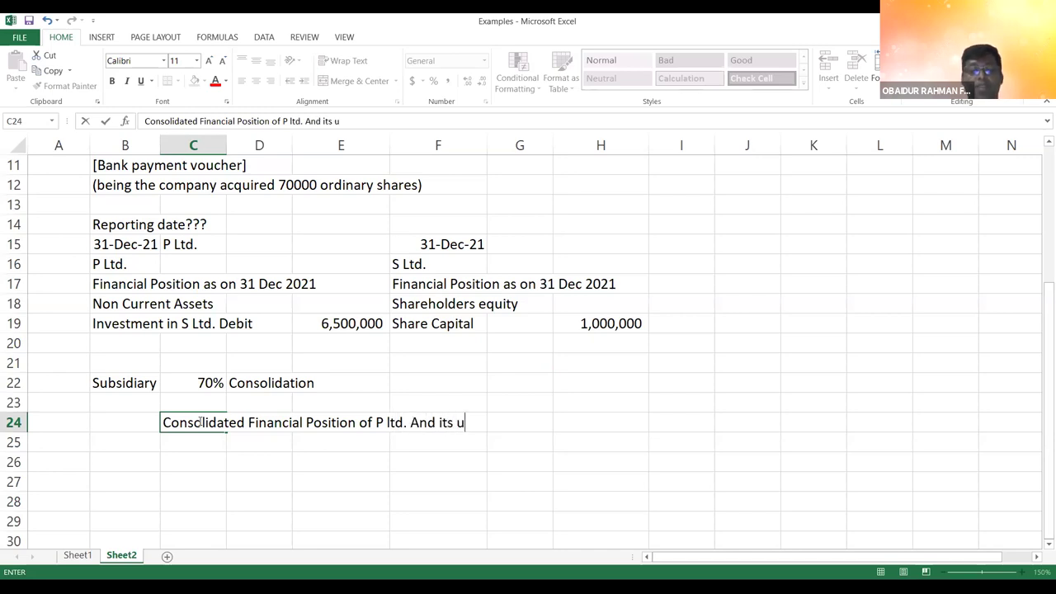
pyautogui.press('BackSpace')
pyautogui.write('subsidiary ')
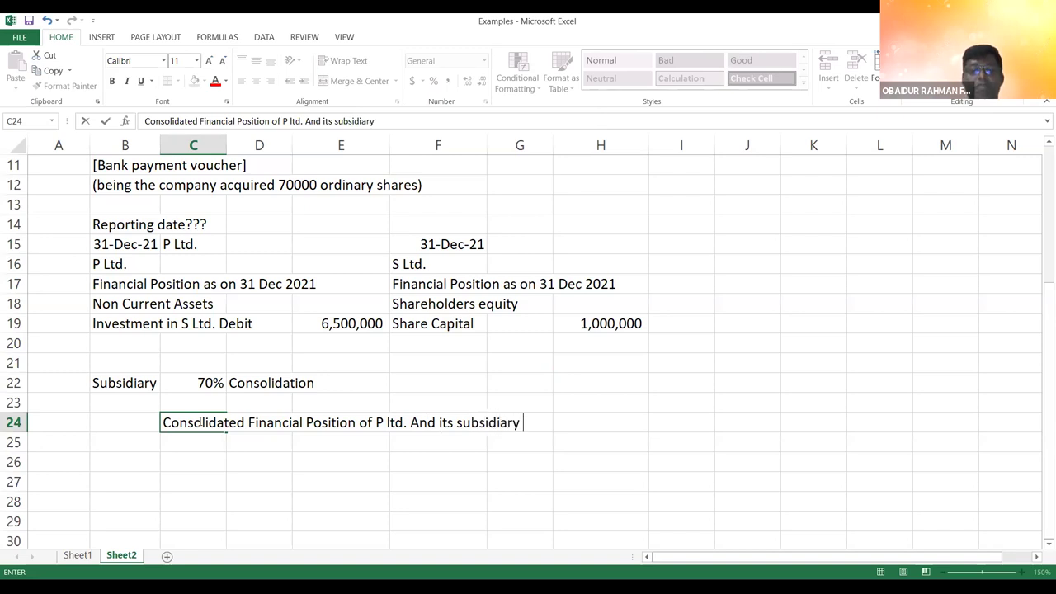
pyautogui.write('S ')
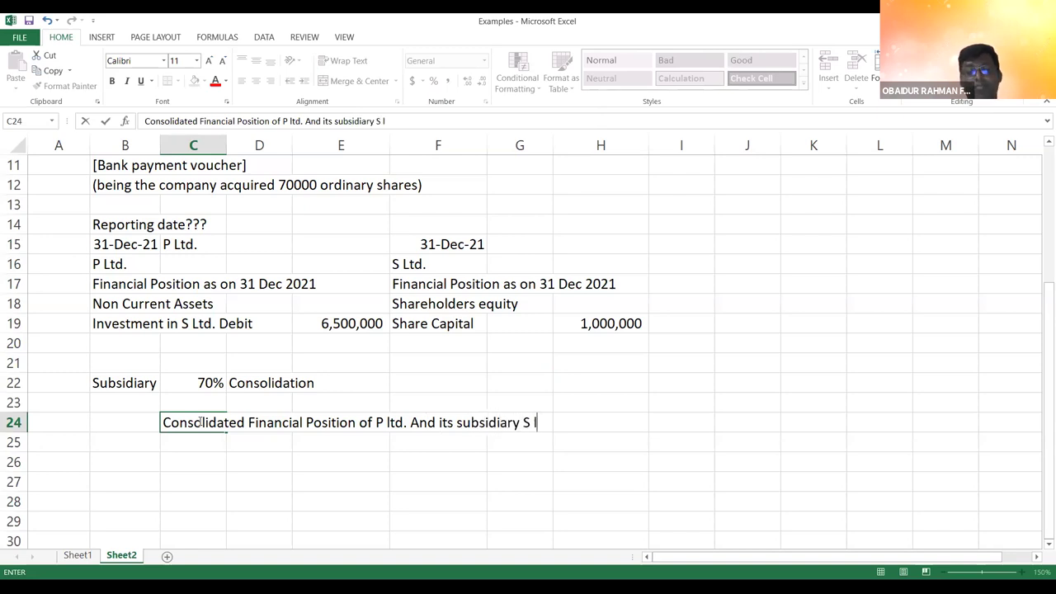
pyautogui.write('Ltd.')
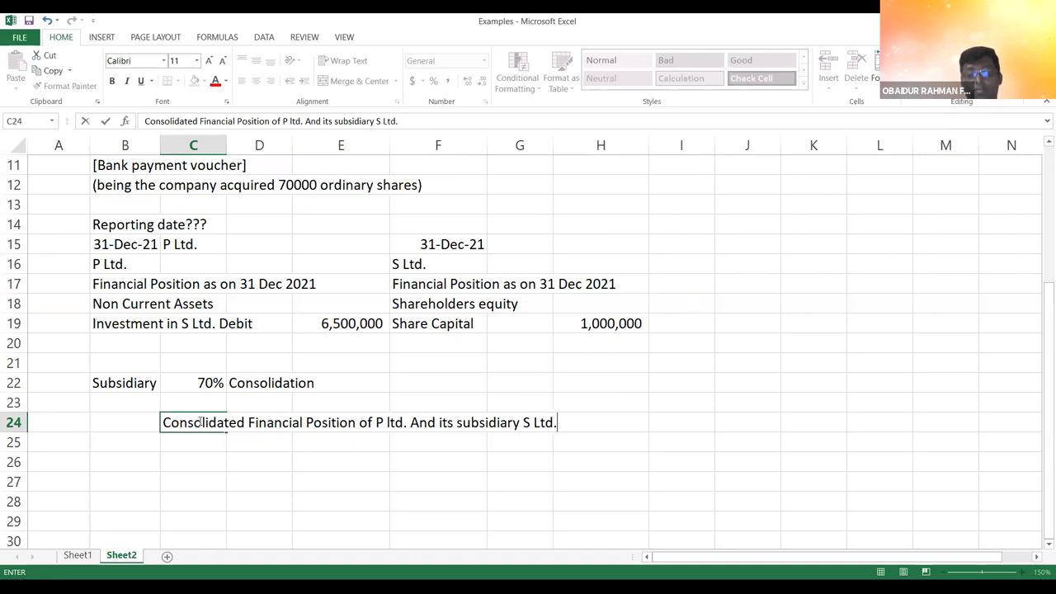
pyautogui.press('Return')
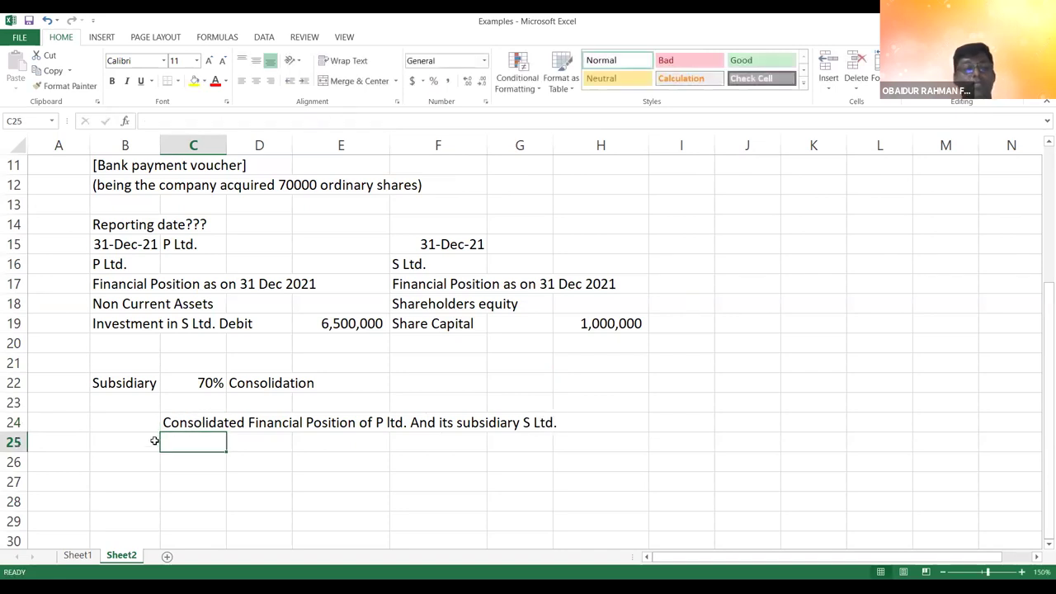
pyautogui.click(181, 422)
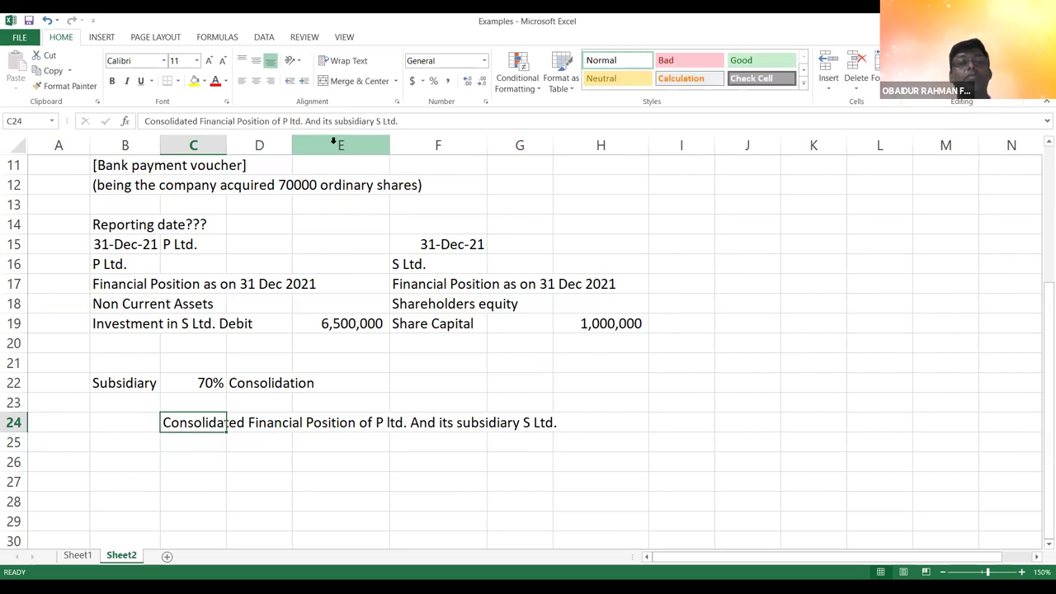
# - Correct the consolidated heading in C24 so that it reads "P Ltd." with a capital L
pyautogui.moveTo(290, 121); pyautogui.dragTo(307, 157)
pyautogui.click(291, 120)
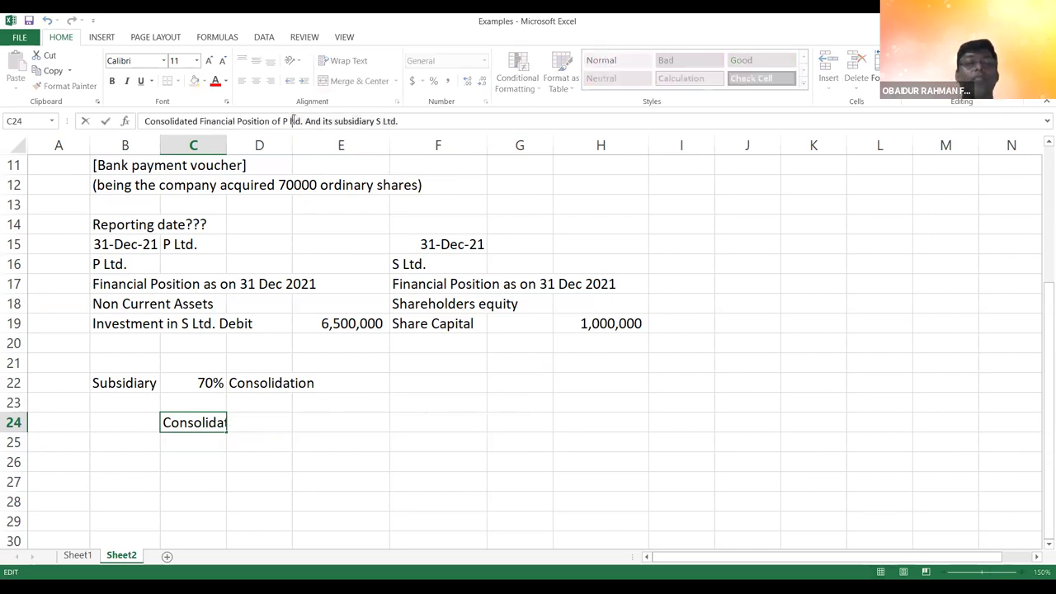
pyautogui.press('Delete')
pyautogui.write('L')
pyautogui.press('Return')
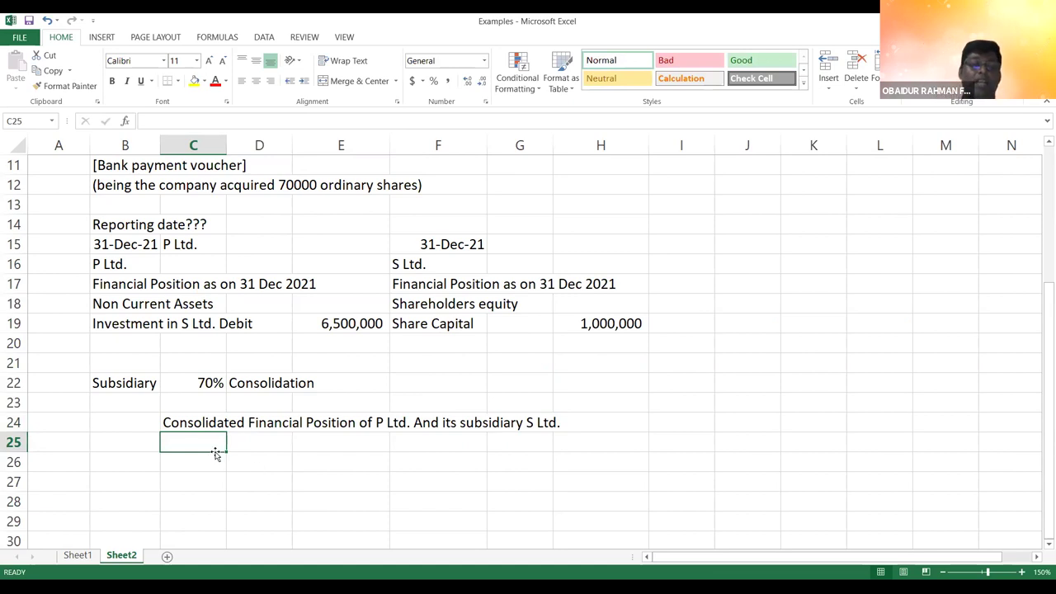
# - Enter the subheading "Assets" in C25, below the consolidated financial position heading
pyautogui.write('Ass')
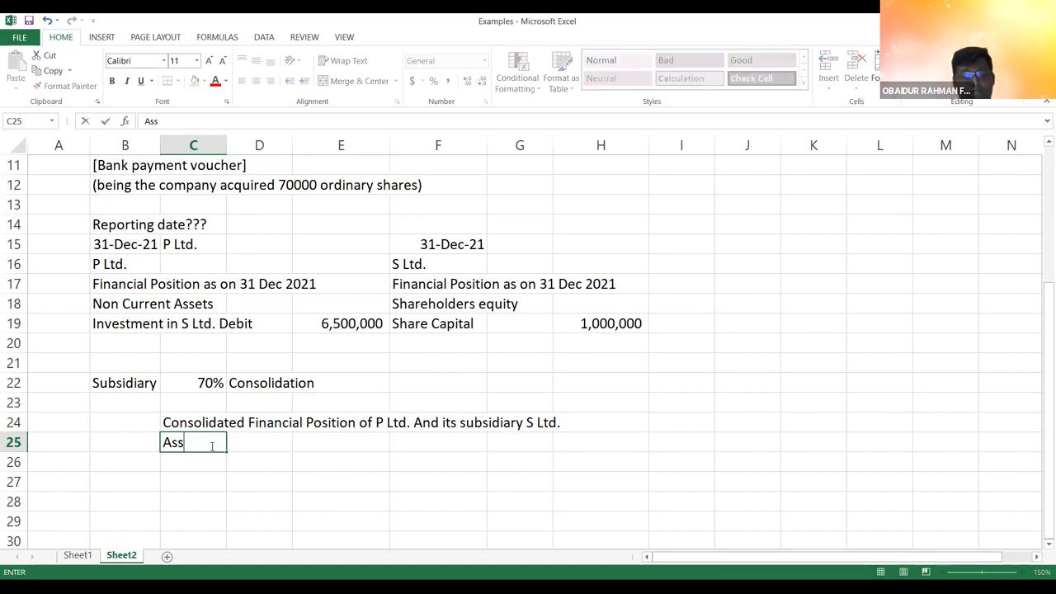
pyautogui.write('ets')
pyautogui.press('Return')
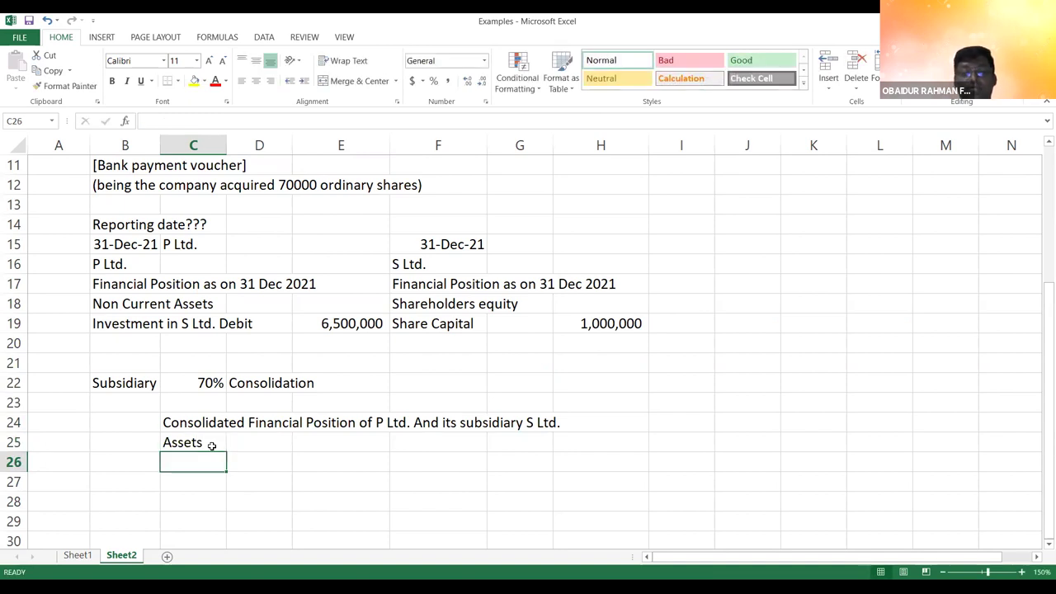
# - Add a PPE line to P Ltd.'s non current assets, with the label in B20 and 7500000 in E20
pyautogui.click(463, 347)
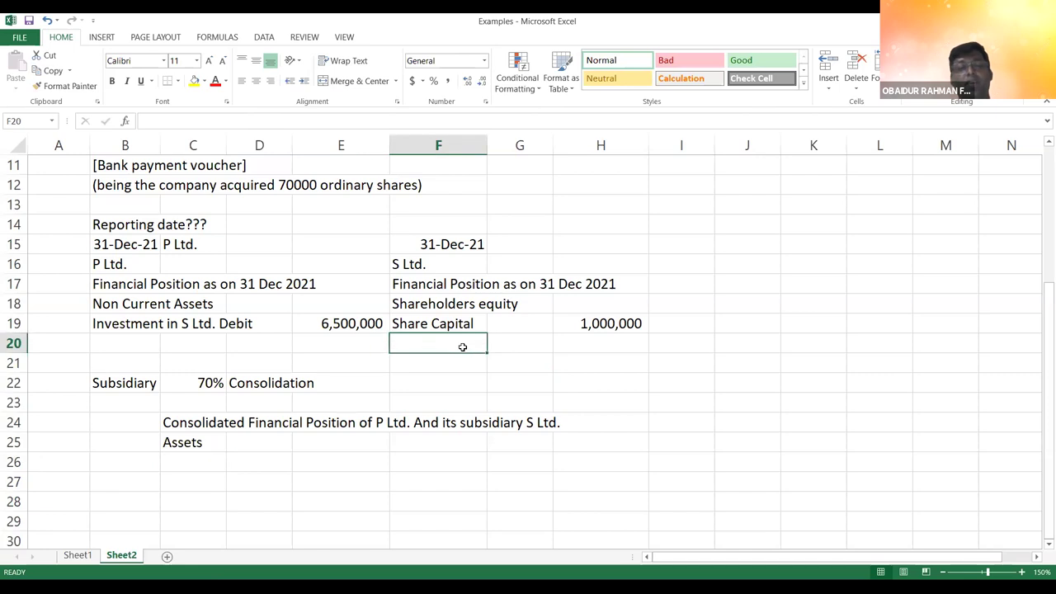
pyautogui.click(131, 357)
pyautogui.click(127, 344)
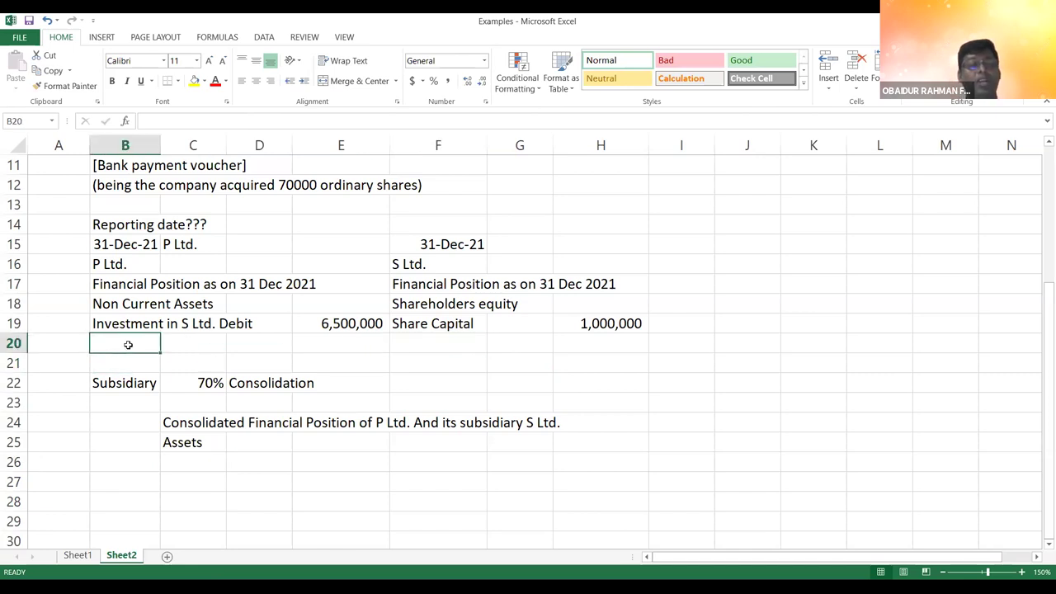
pyautogui.write('PPE')
pyautogui.press('Return')
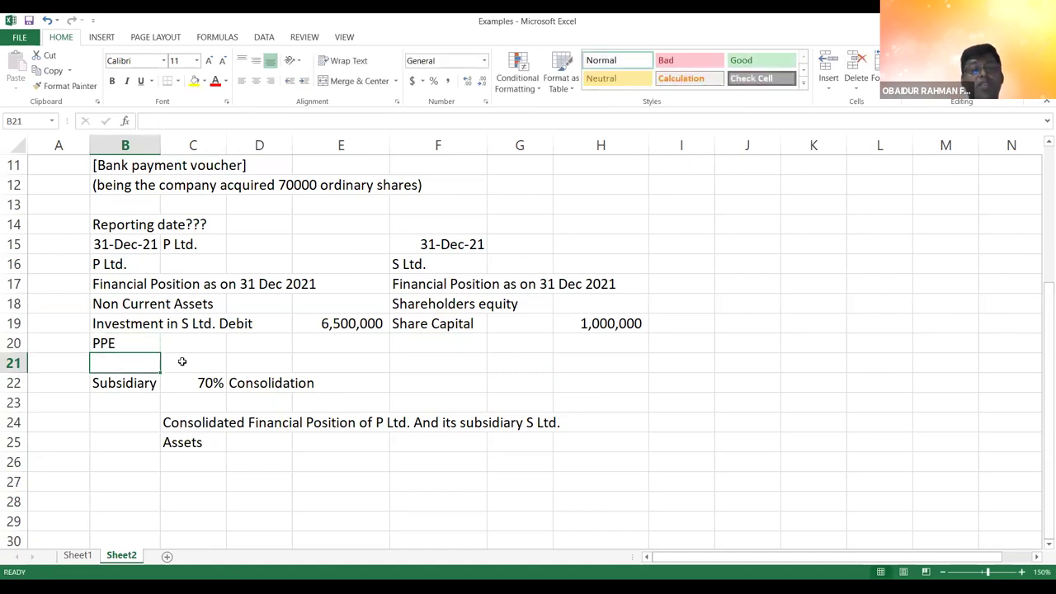
pyautogui.click(333, 342)
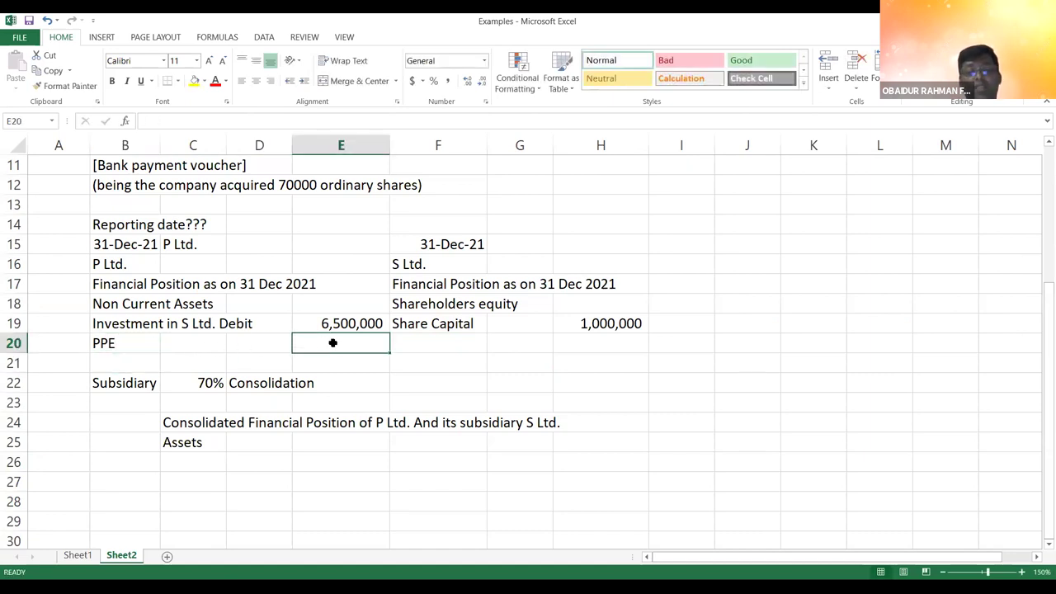
pyautogui.write('5')
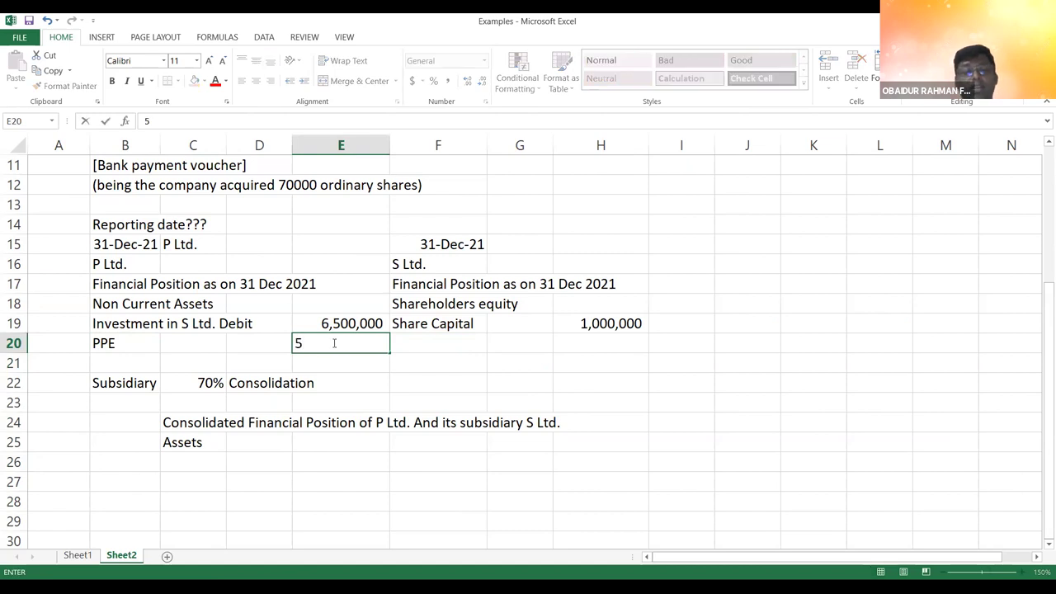
pyautogui.press('BackSpace')
pyautogui.write('7500000')
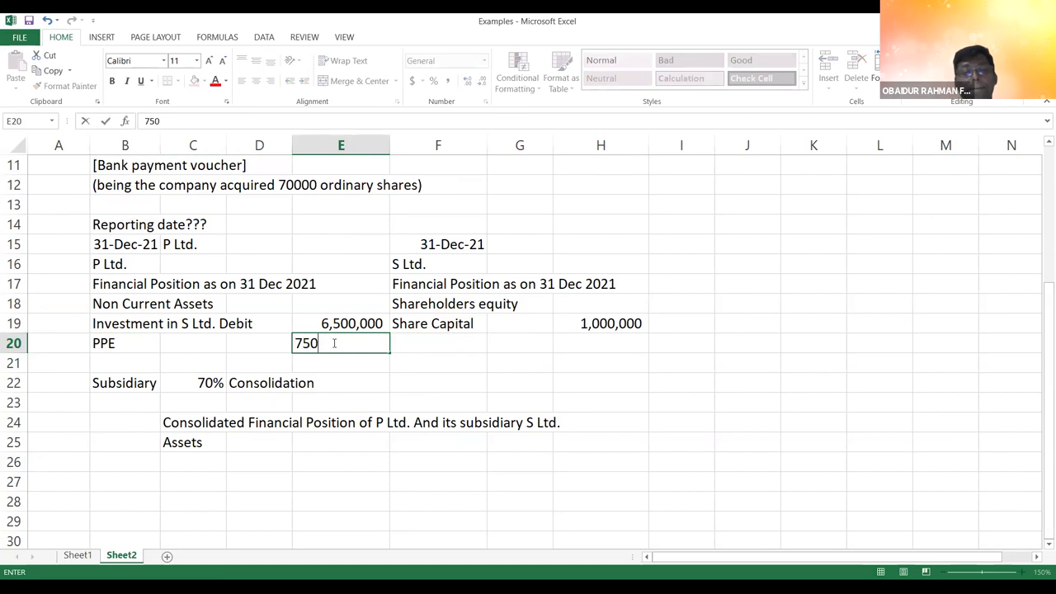
pyautogui.press('Return')
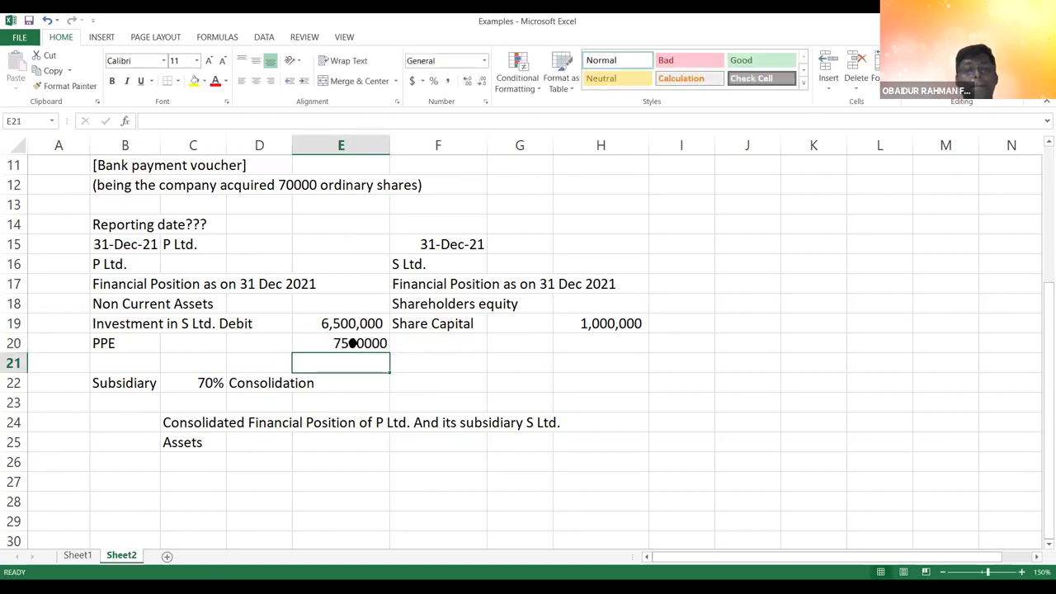
# - Format the PPE amount in E20 with thousands separators and no decimal places
pyautogui.click(353, 343)
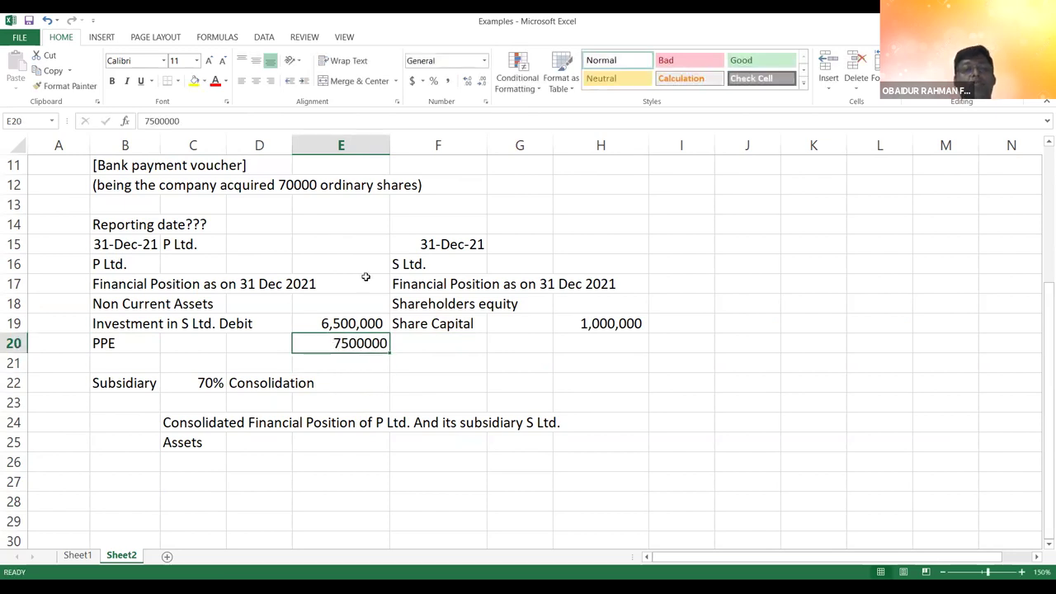
pyautogui.click(447, 80)
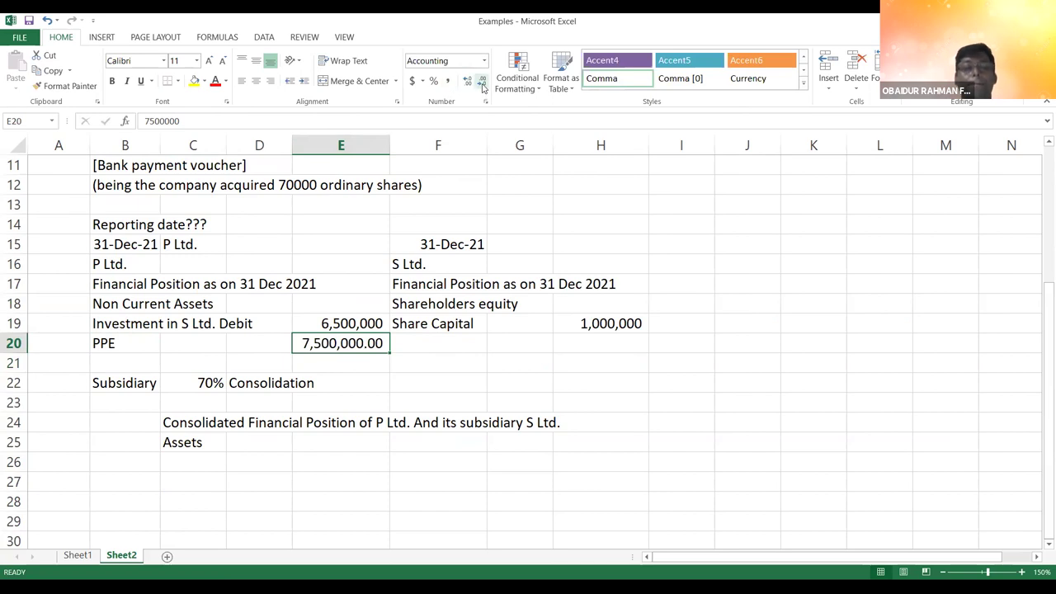
pyautogui.click(483, 84)
pyautogui.click(482, 84)
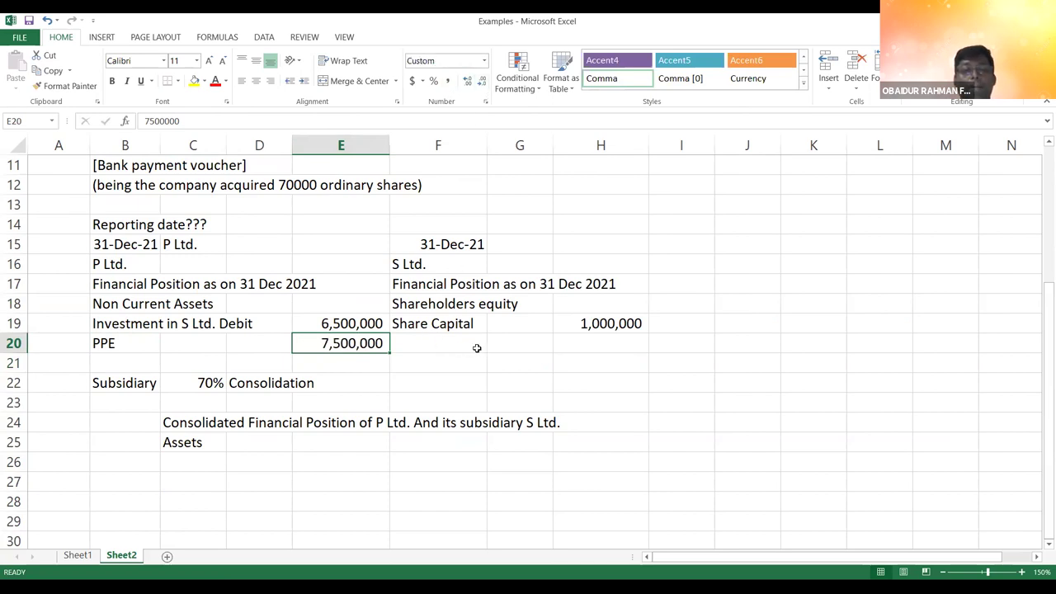
# - Enter the label "Non Current Assets" in F20, below S Ltd.'s Share Capital line
pyautogui.click(477, 348)
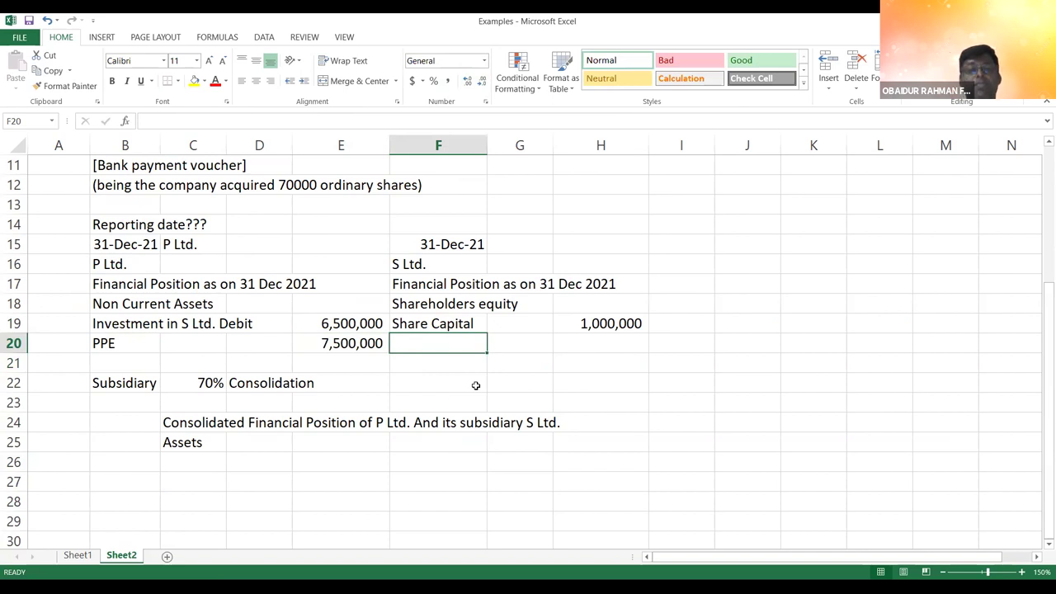
pyautogui.write('Non C')
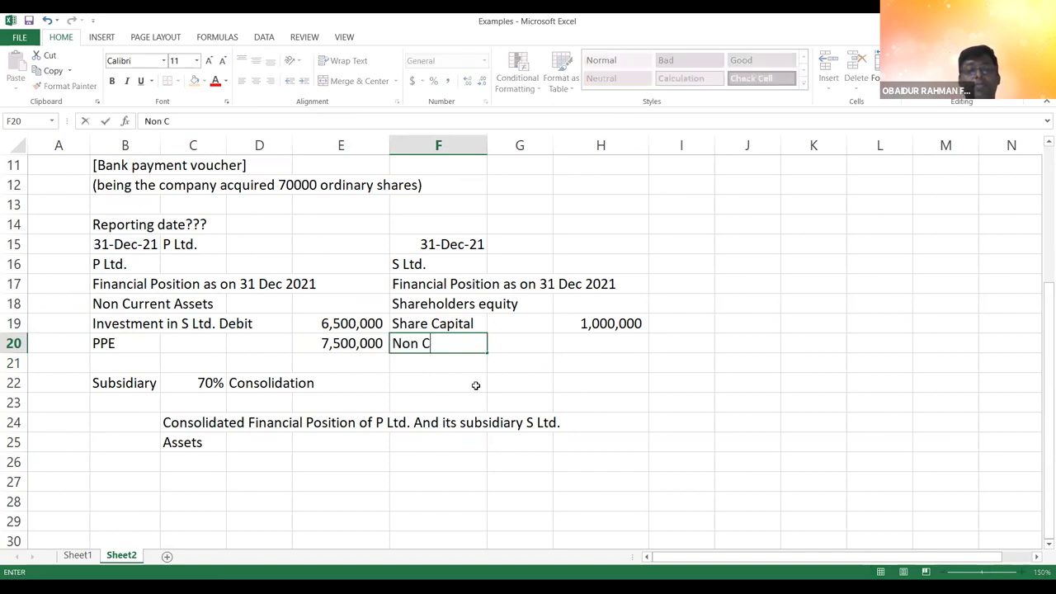
pyautogui.write('urrent ')
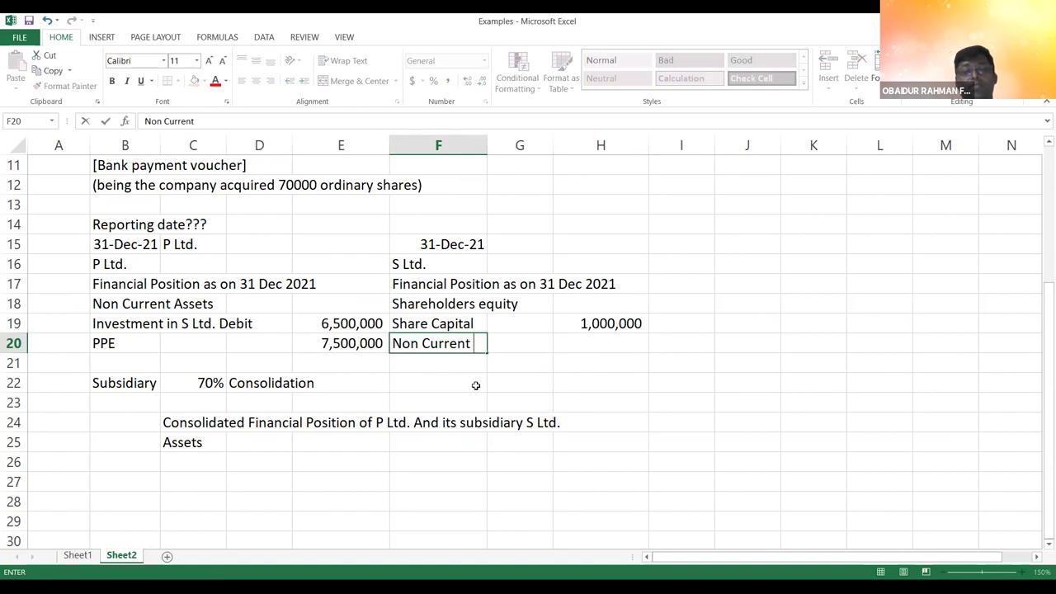
pyautogui.write('Assets')
pyautogui.press('Return')
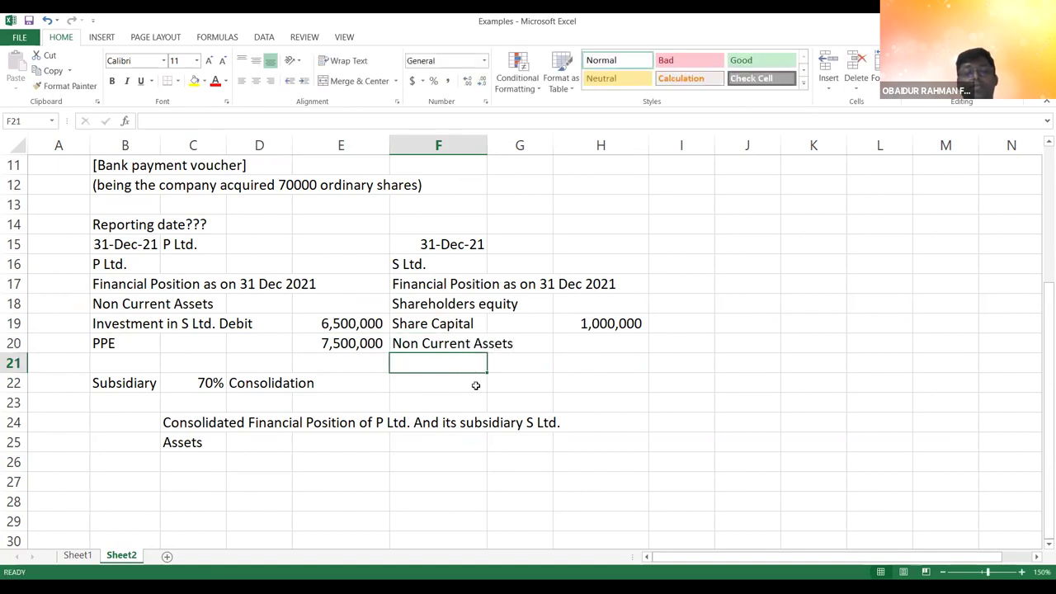
# - Reword S Ltd.'s label in F20 to "Non Current Liability"
pyautogui.click(455, 342)
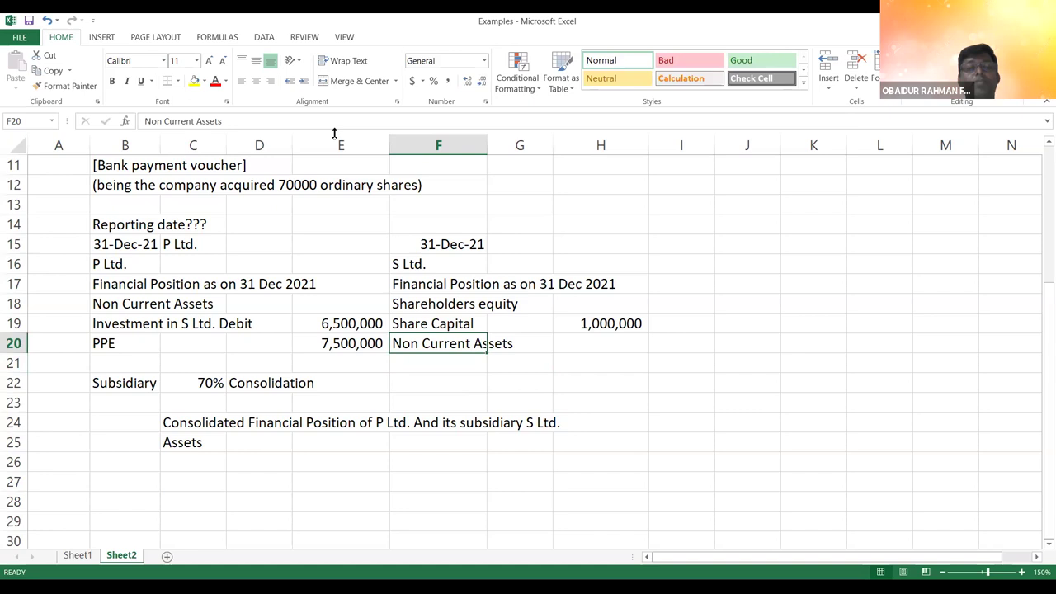
pyautogui.click(245, 116)
pyautogui.press('BackSpace')
pyautogui.press('BackSpace')
pyautogui.press('BackSpace')
pyautogui.press('BackSpace')
pyautogui.press('BackSpace')
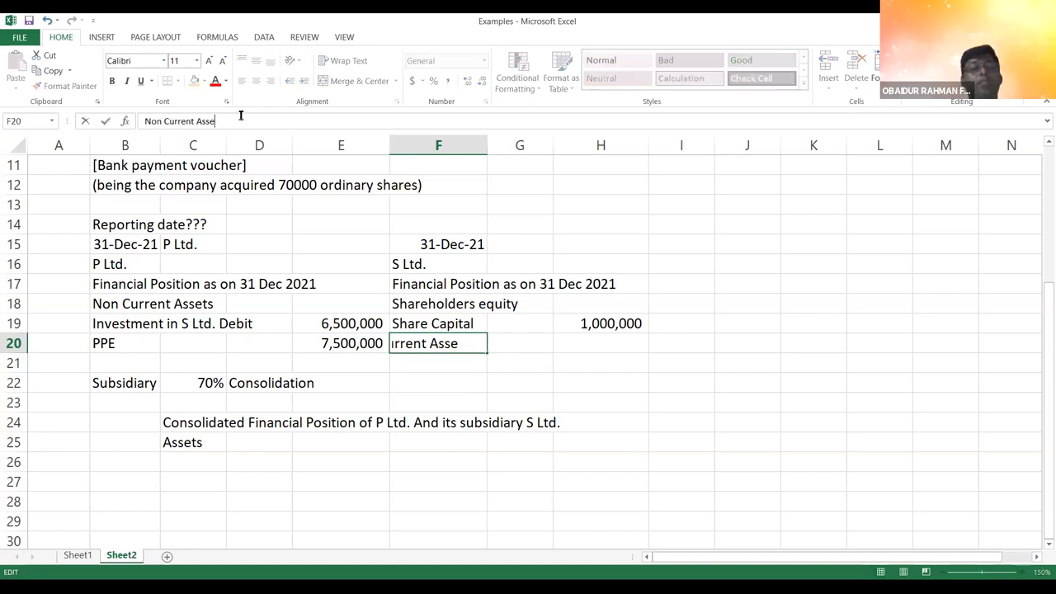
pyautogui.press('BackSpace')
pyautogui.write('Liability')
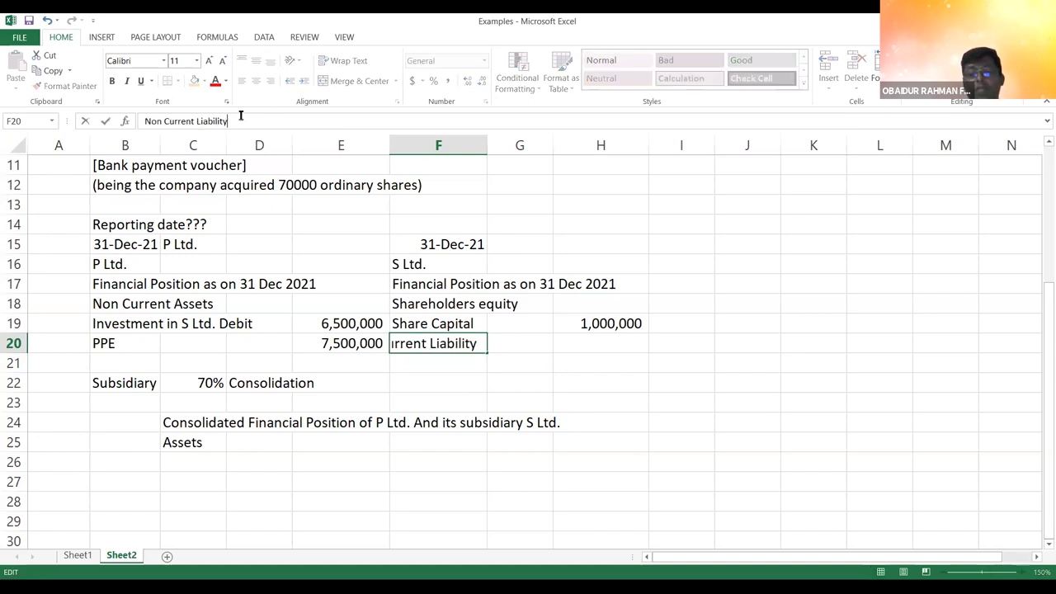
pyautogui.press('Return')
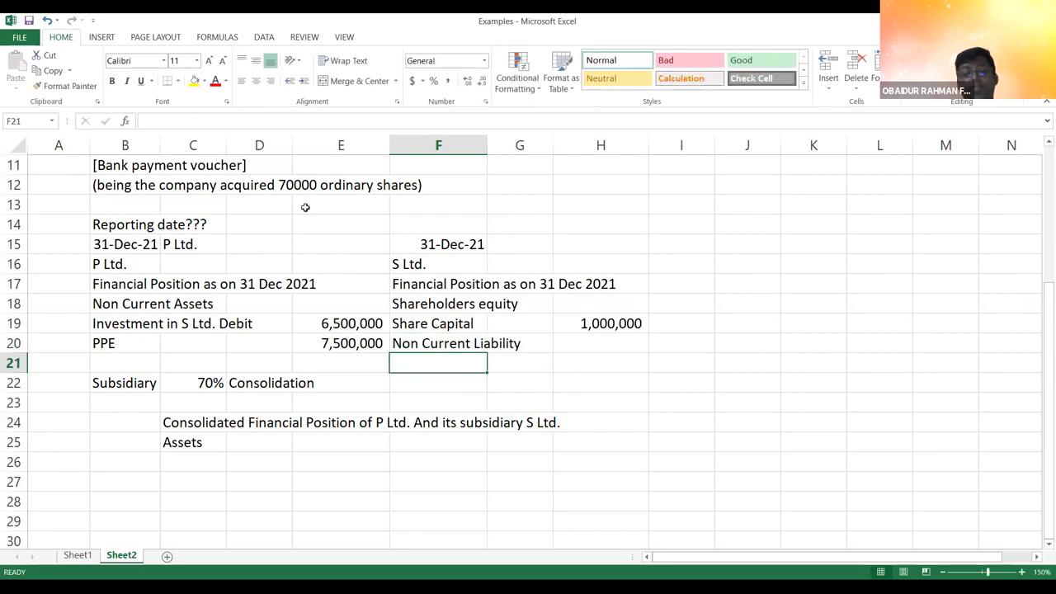
# - Set S Ltd.'s Non Current Liability amount in H20 to 9000000
pyautogui.click(612, 345)
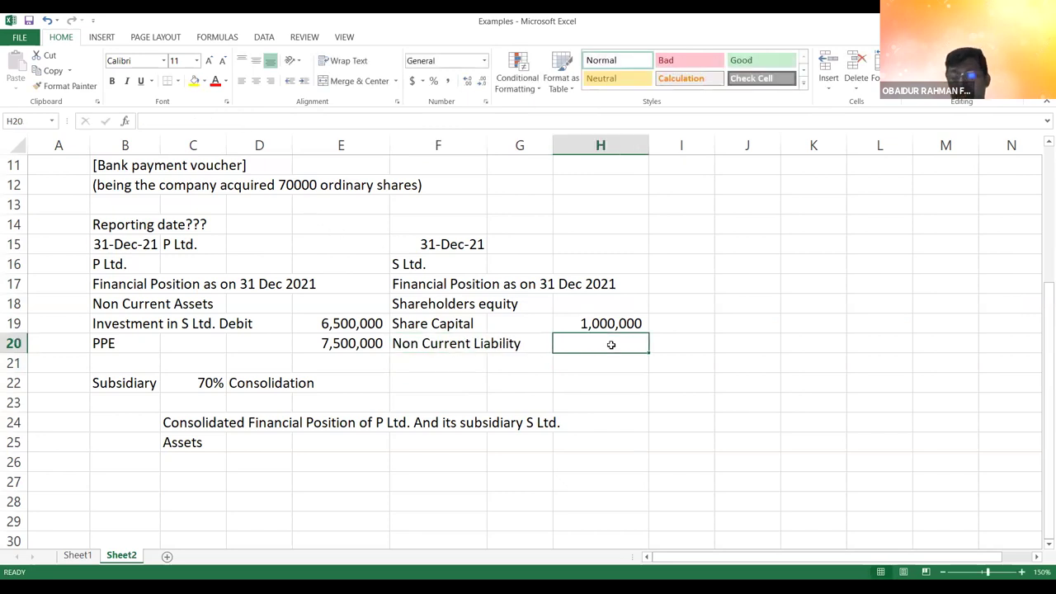
pyautogui.write('900000')
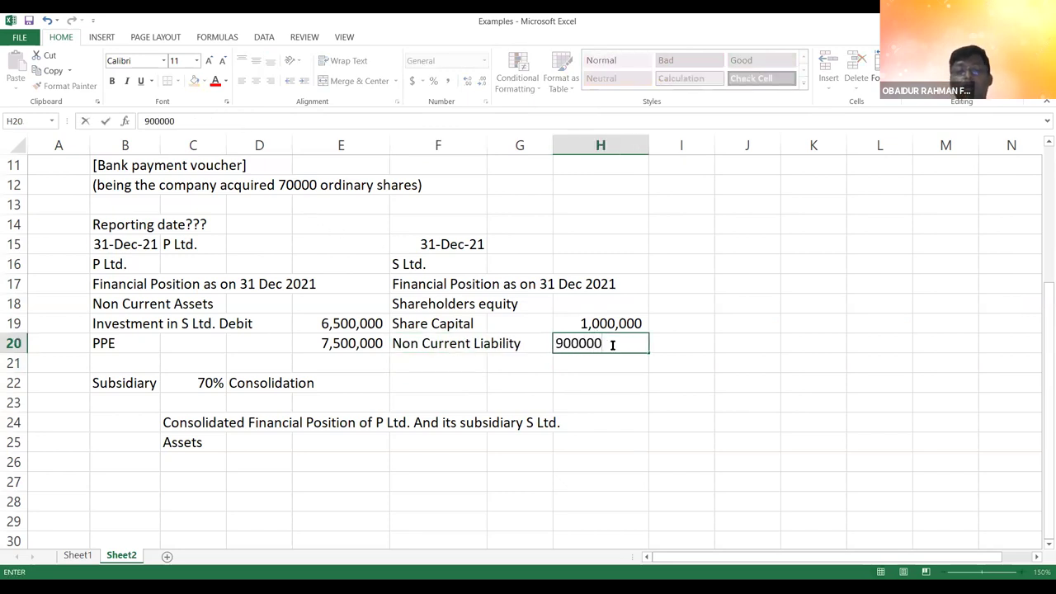
pyautogui.press('Return')
pyautogui.click(628, 345)
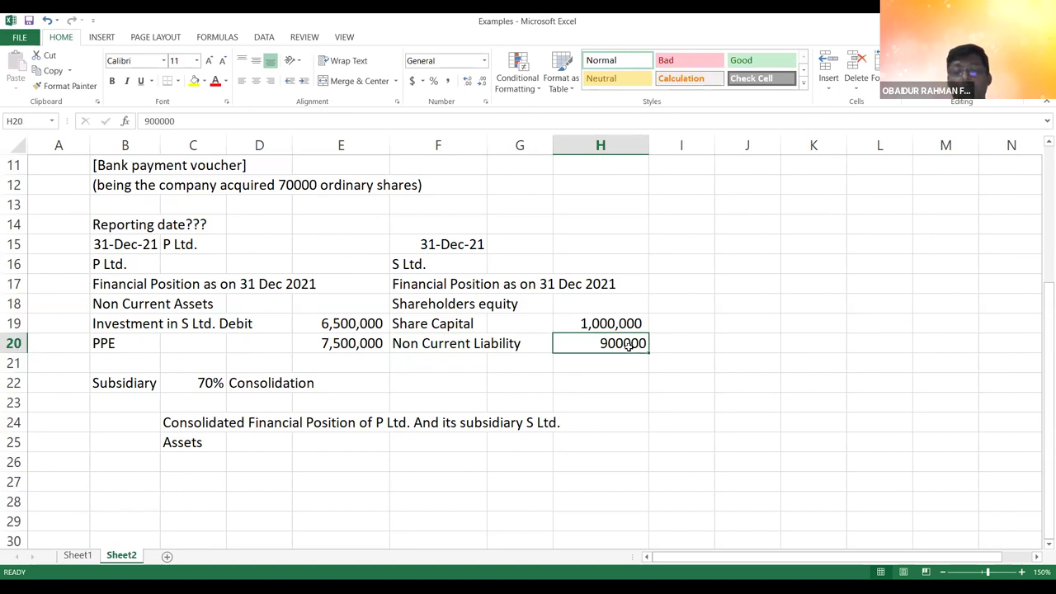
pyautogui.write('9000000')
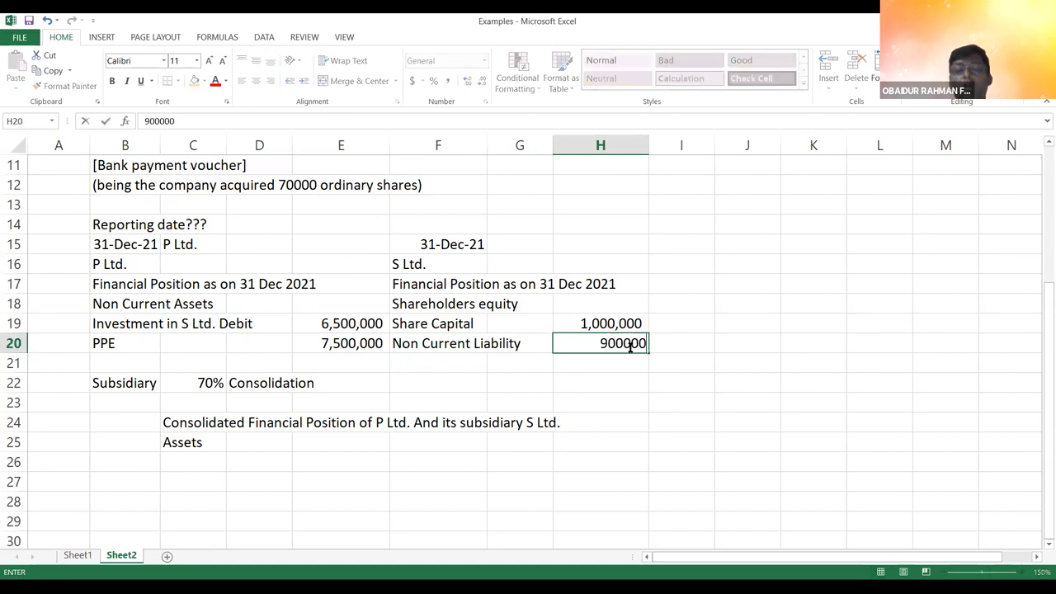
pyautogui.press('Return')
pyautogui.click(628, 345)
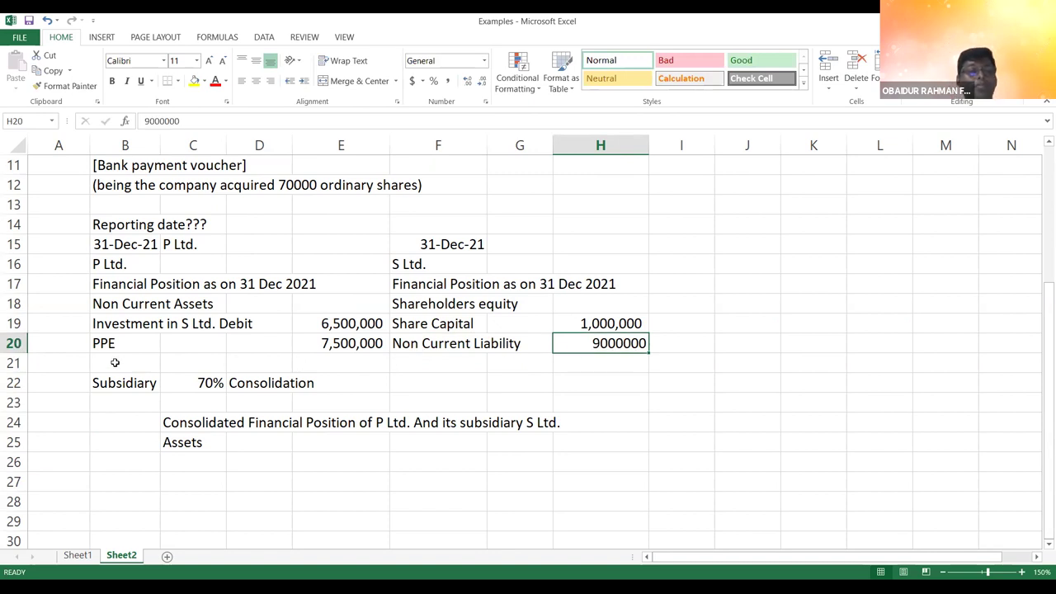
# - Insert eight blank rows at row 21, between the two financial positions and the Subsidiary line
pyautogui.click(16, 363)
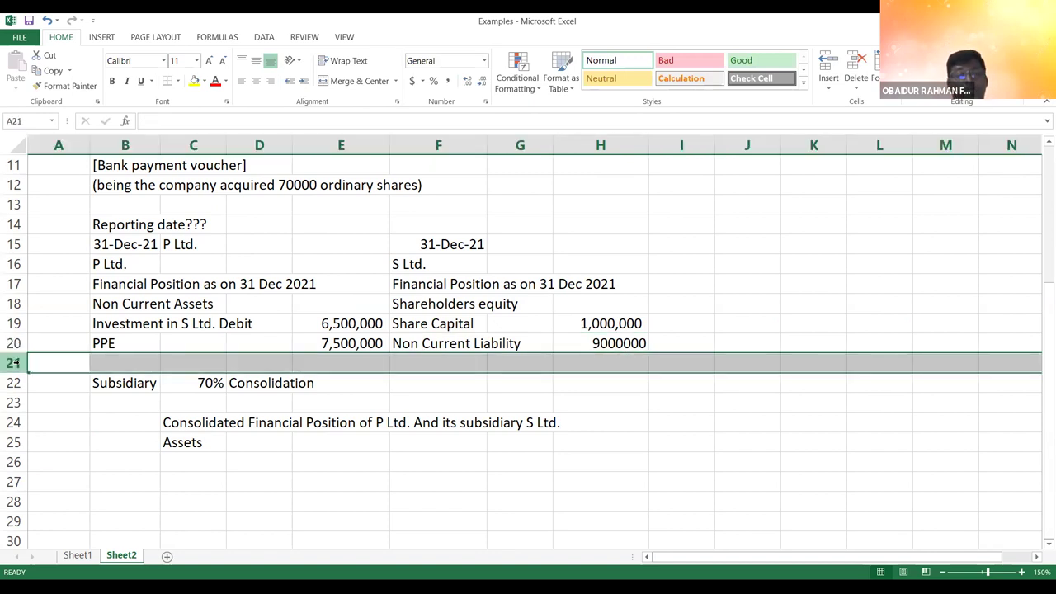
pyautogui.hotkey('ctrl', 'shift', '+')
pyautogui.hotkey('ctrl', 'shift', '+')
pyautogui.hotkey('ctrl', 'shift', '+')
pyautogui.hotkey('ctrl', 'shift', '+')
pyautogui.hotkey('ctrl', 'shift', '+')
pyautogui.hotkey('ctrl', 'shift', '+')
pyautogui.hotkey('ctrl', 'shift', '+')
pyautogui.hotkey('ctrl', 'shift', '+')
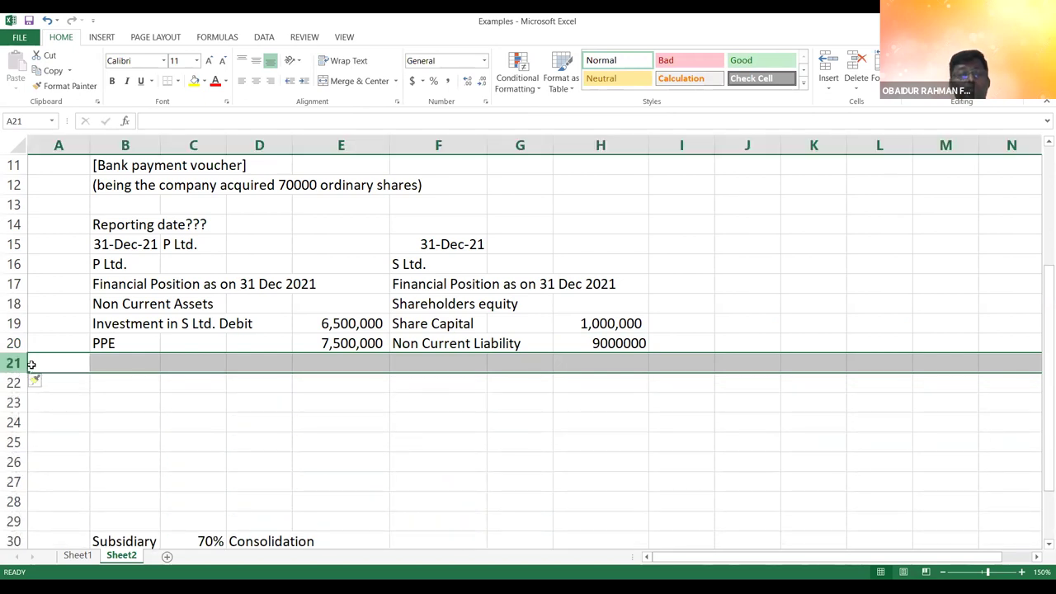
# - Enter the label "Total" in B21, below P Ltd.'s PPE line
pyautogui.click(141, 382)
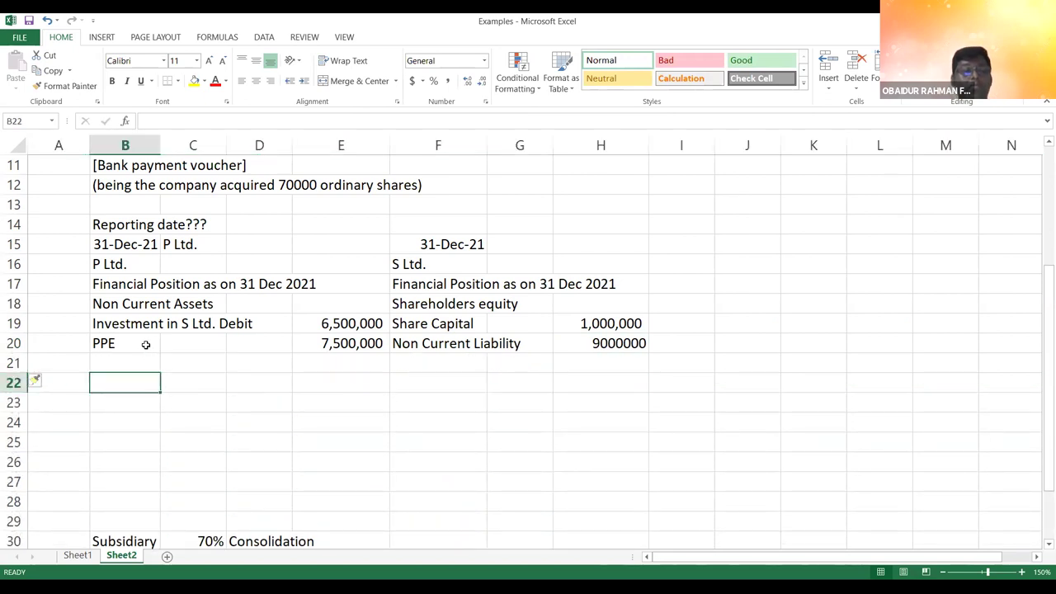
pyautogui.click(146, 344)
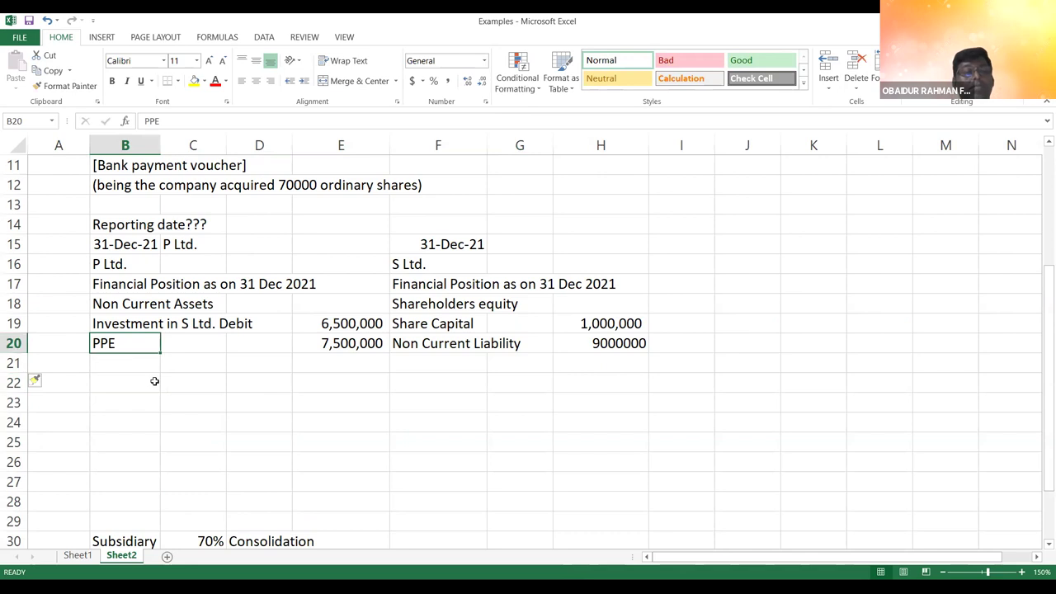
pyautogui.click(144, 365)
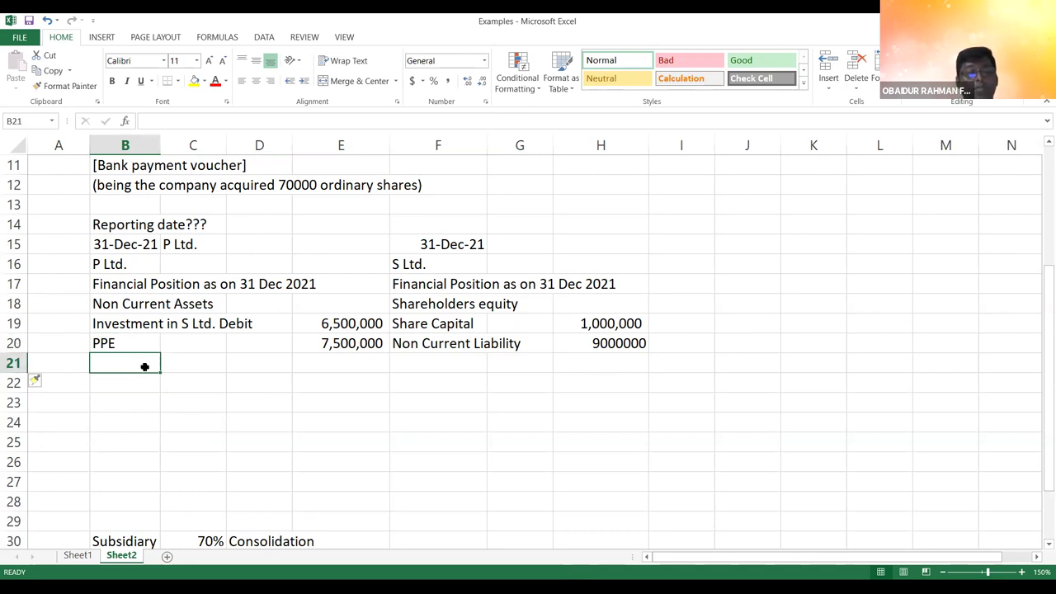
pyautogui.write('Total')
pyautogui.press('Return')
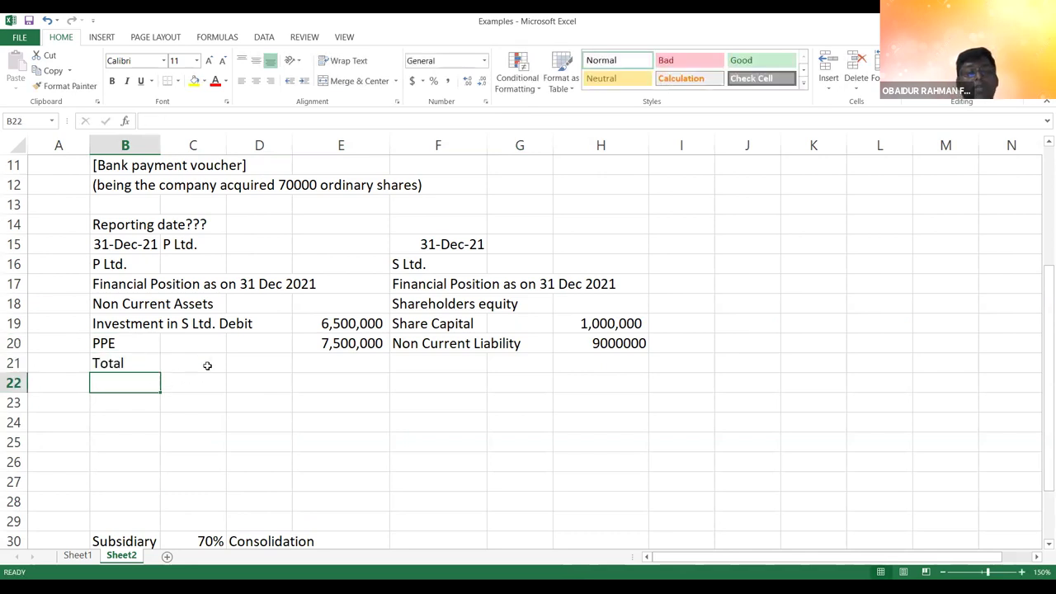
# - Total P Ltd.'s non-current assets in E21 by adding the investment in E19 and the PPE in E20
pyautogui.click(332, 368)
pyautogui.write('=')
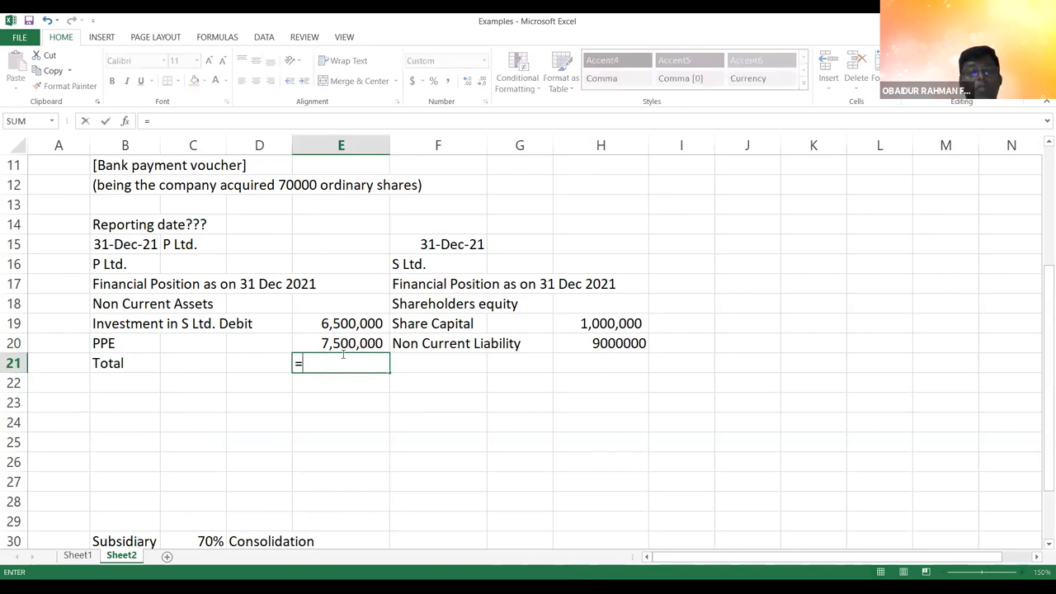
pyautogui.click(338, 324)
pyautogui.write('+')
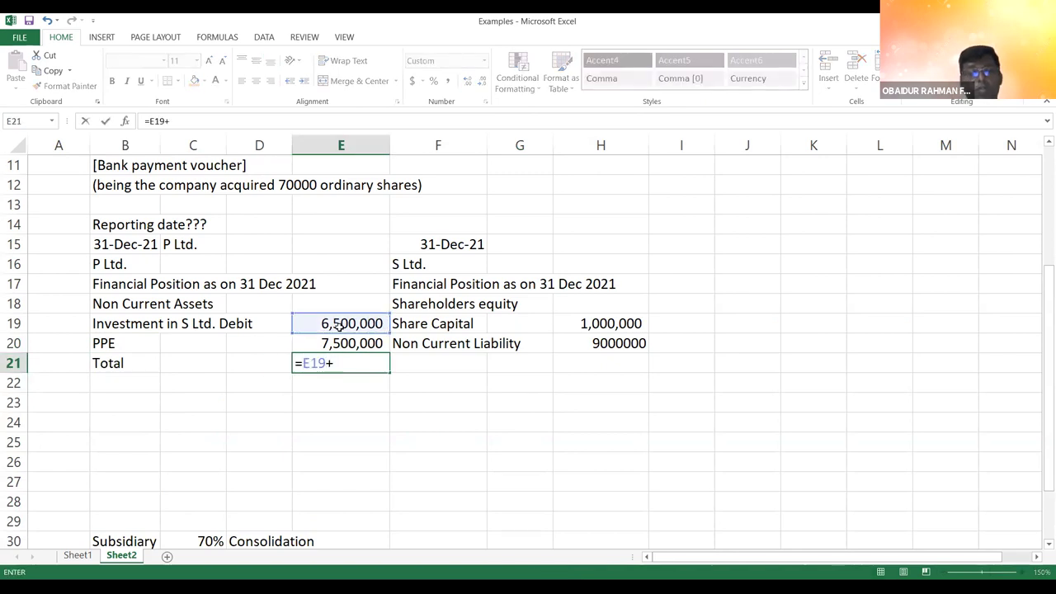
pyautogui.click(343, 340)
pyautogui.press('Return')
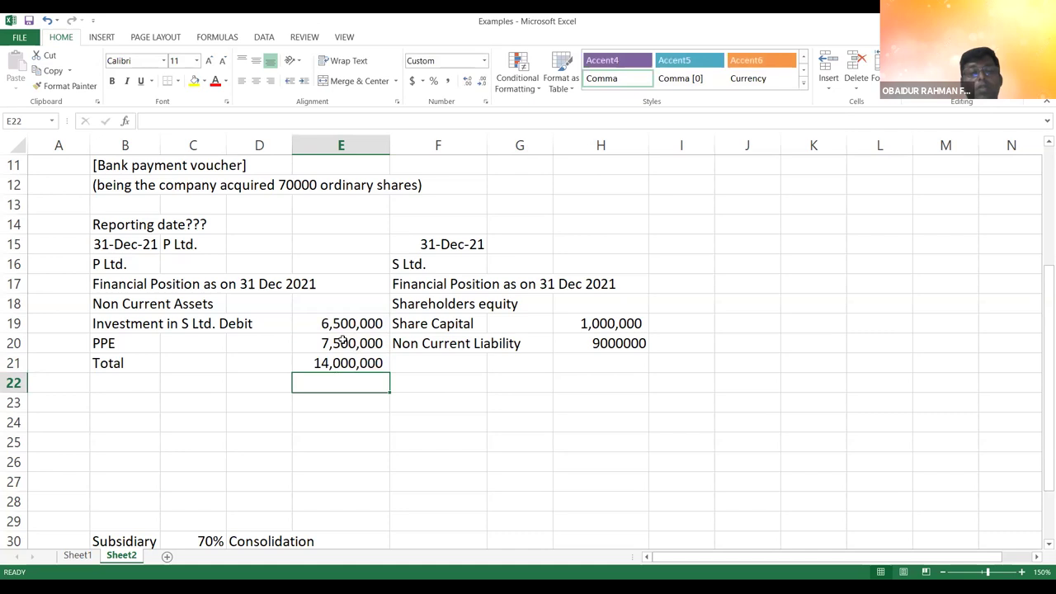
# - Enter the label "Current Liability" in F21, below S Ltd.'s Non Current Liability line
pyautogui.click(612, 365)
pyautogui.click(465, 360)
pyautogui.write('Total')
pyautogui.press('BackSpace')
pyautogui.press('BackSpace')
pyautogui.press('BackSpace')
pyautogui.press('BackSpace')
pyautogui.press('BackSpace')
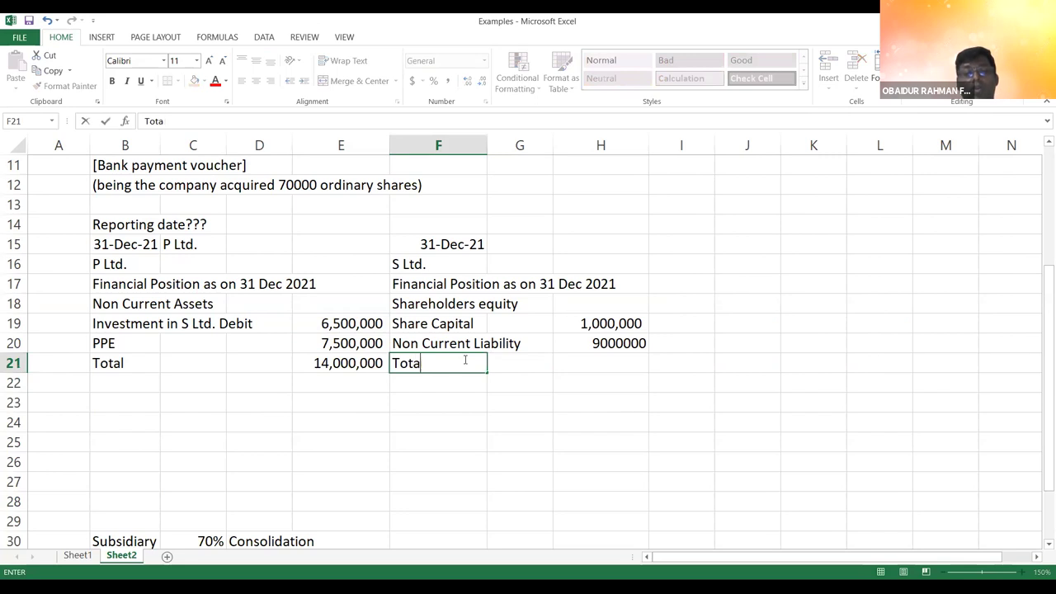
pyautogui.write('Cur')
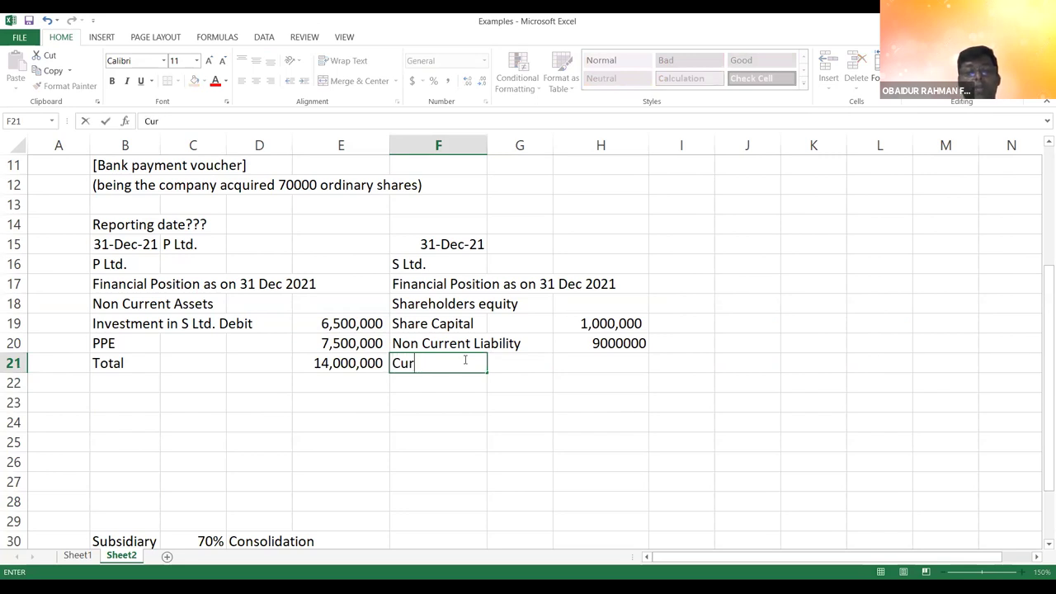
pyautogui.write('rent Liani')
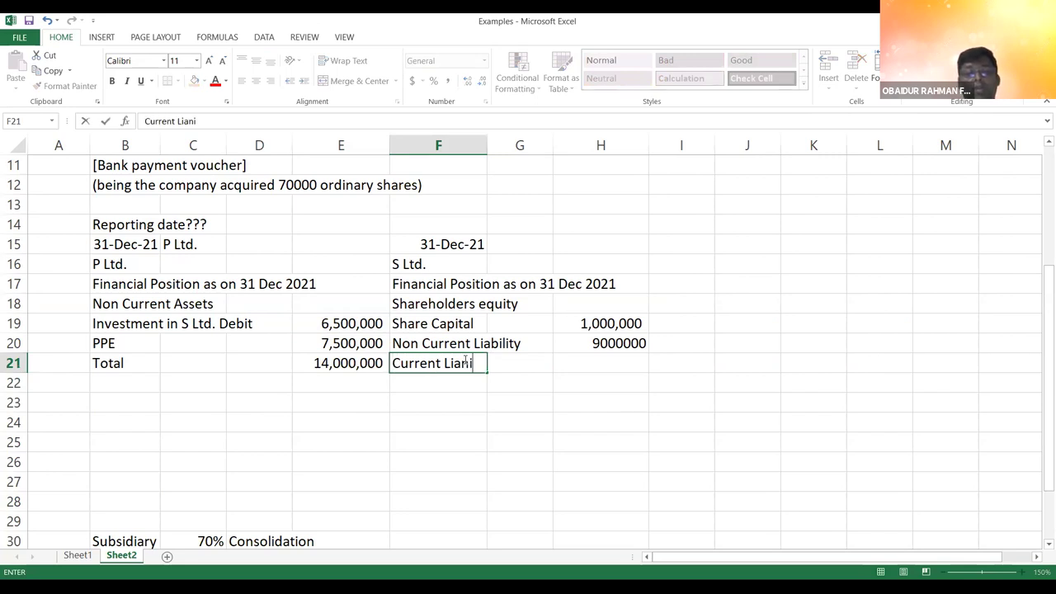
pyautogui.press('BackSpace')
pyautogui.press('BackSpace')
pyautogui.press('BackSpace')
pyautogui.write('ability')
pyautogui.press('Return')
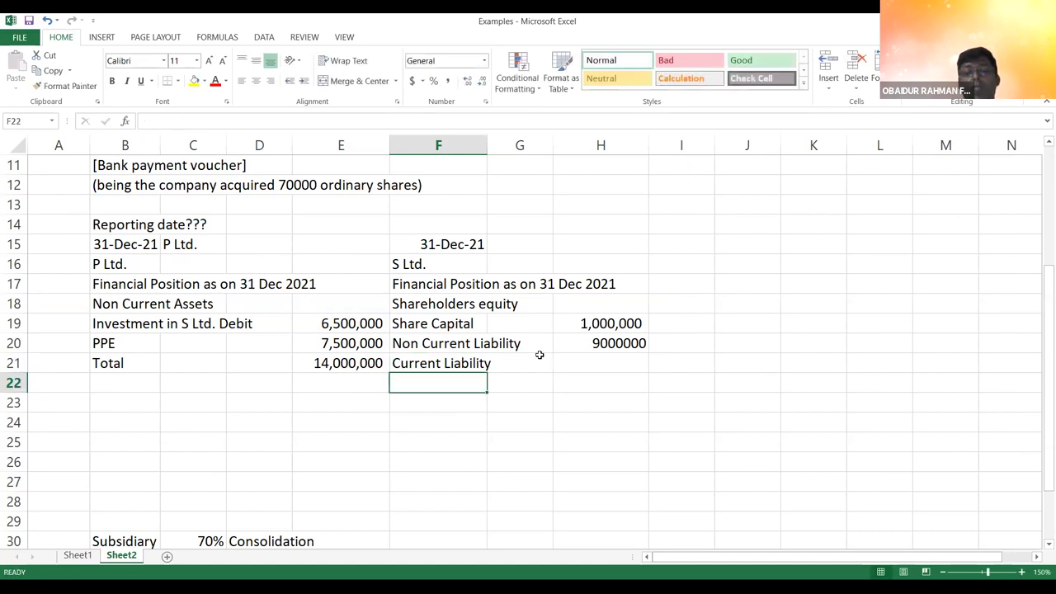
# - Enter 4000000 in H21 as S Ltd.'s Current Liability amount
pyautogui.click(599, 363)
pyautogui.write('4000000')
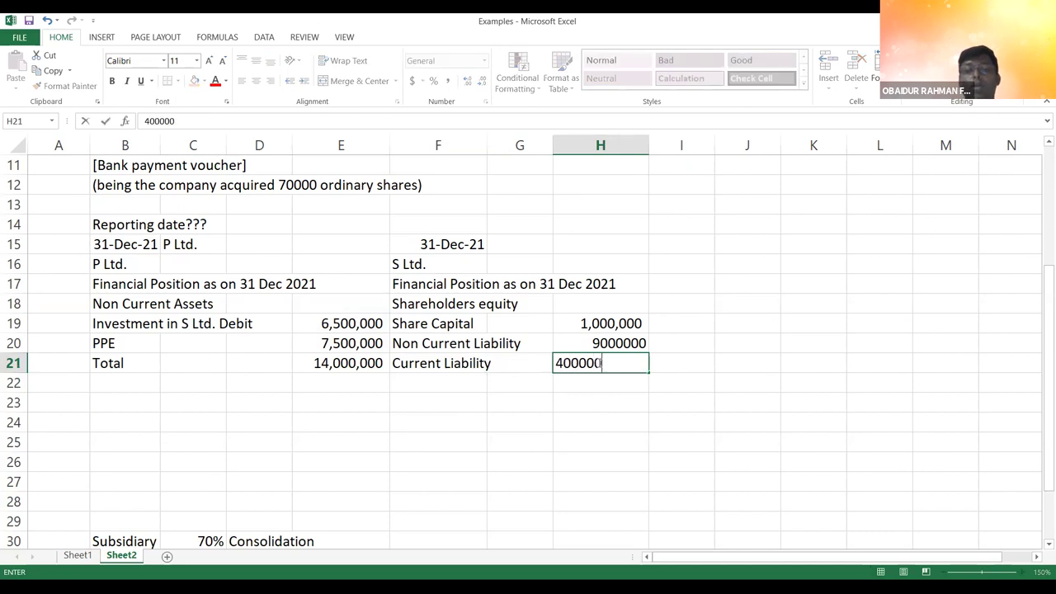
pyautogui.press('Return')
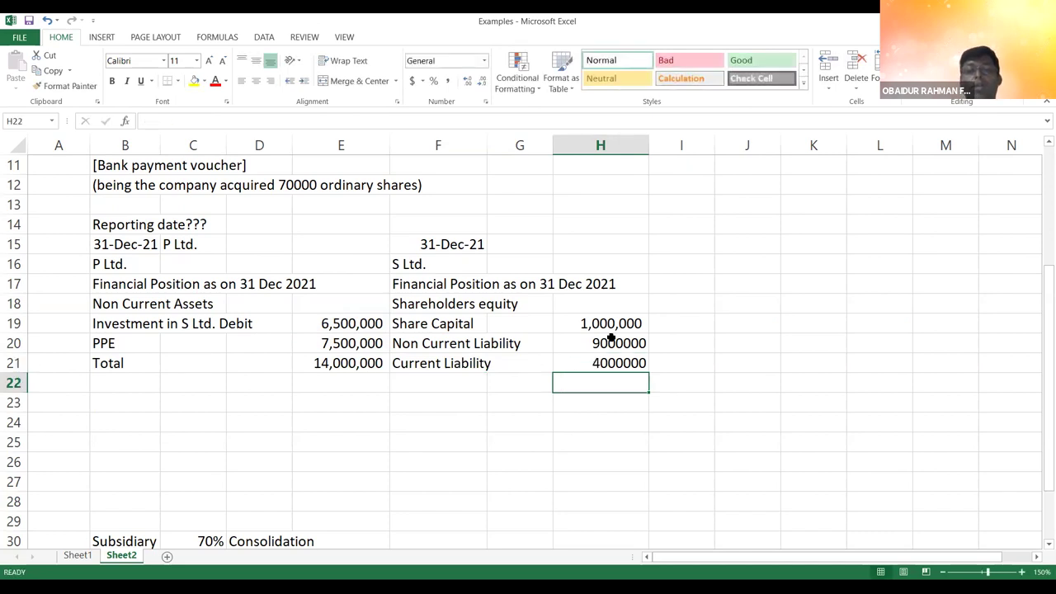
# - Enter the label "Total equity and liabilities" in F22, below the Current Liability line
pyautogui.click(471, 383)
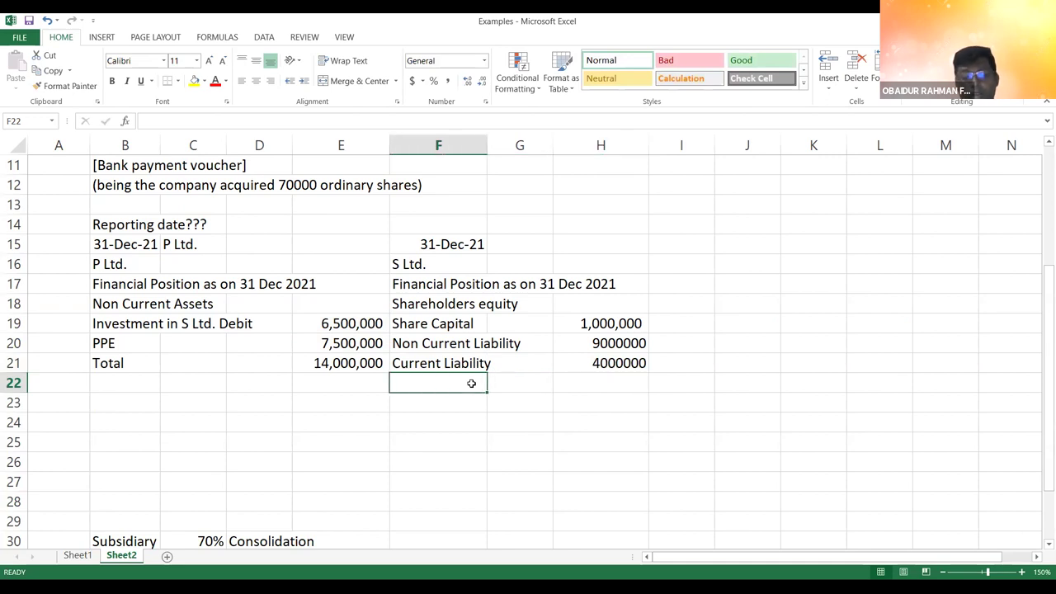
pyautogui.write('Total eq')
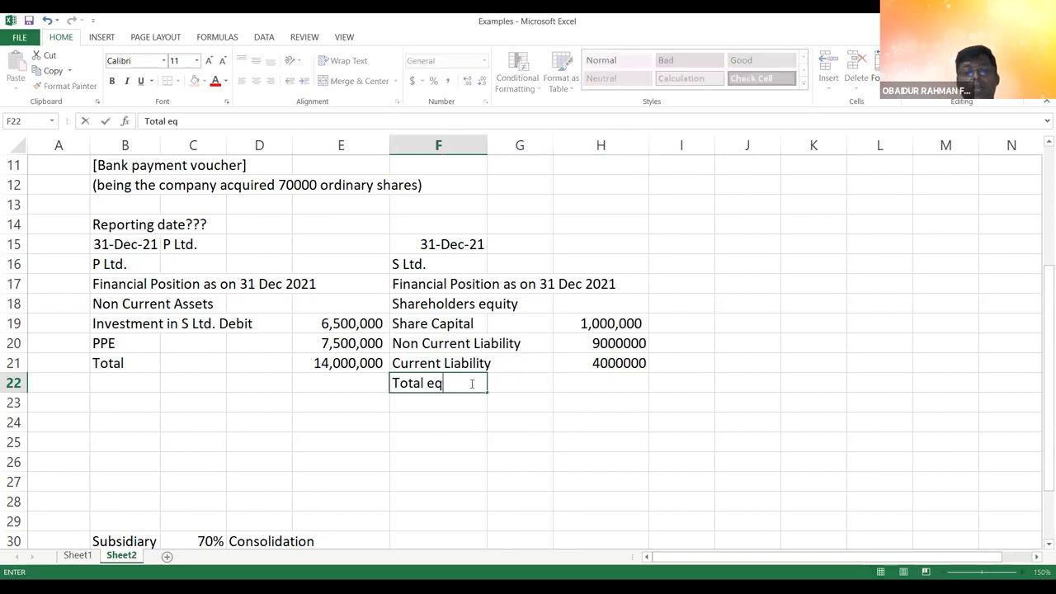
pyautogui.write('uity a')
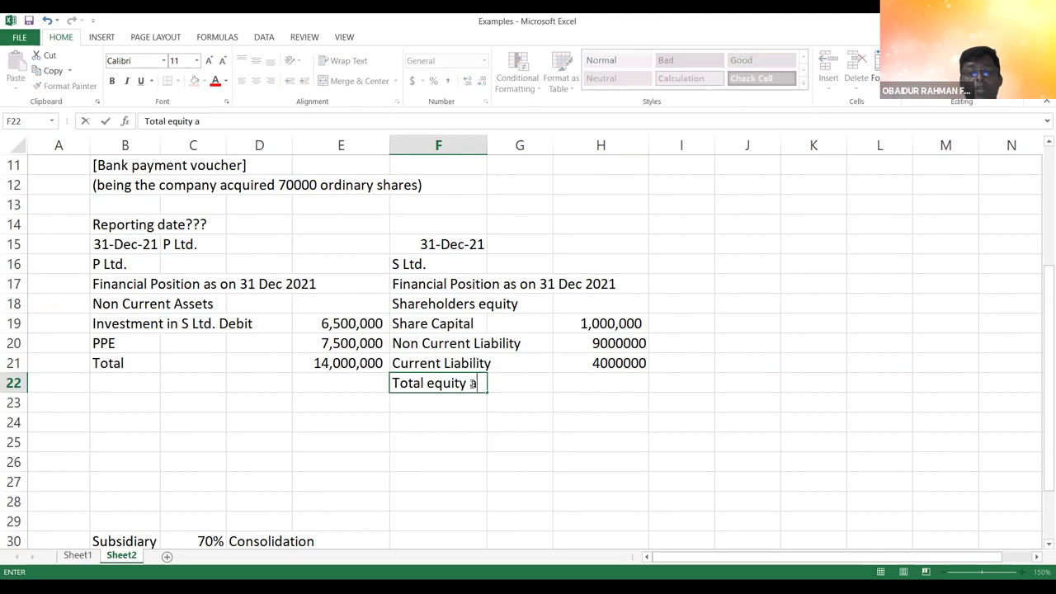
pyautogui.write('nd liabilities')
pyautogui.press('Return')
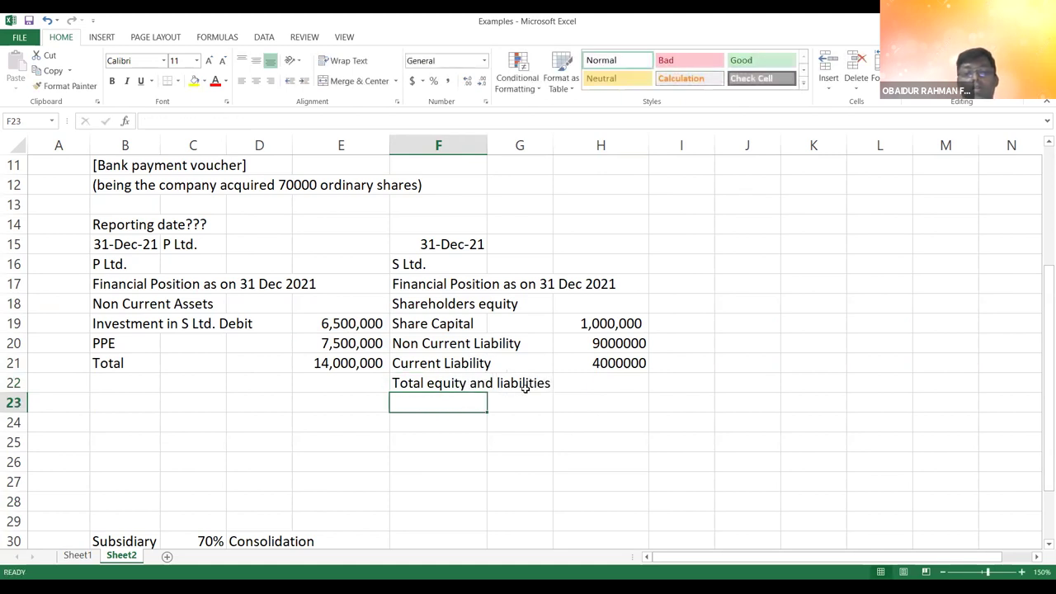
# - Sum S Ltd.'s amounts H19:H21 in H22 for total equity and liabilities
pyautogui.click(603, 382)
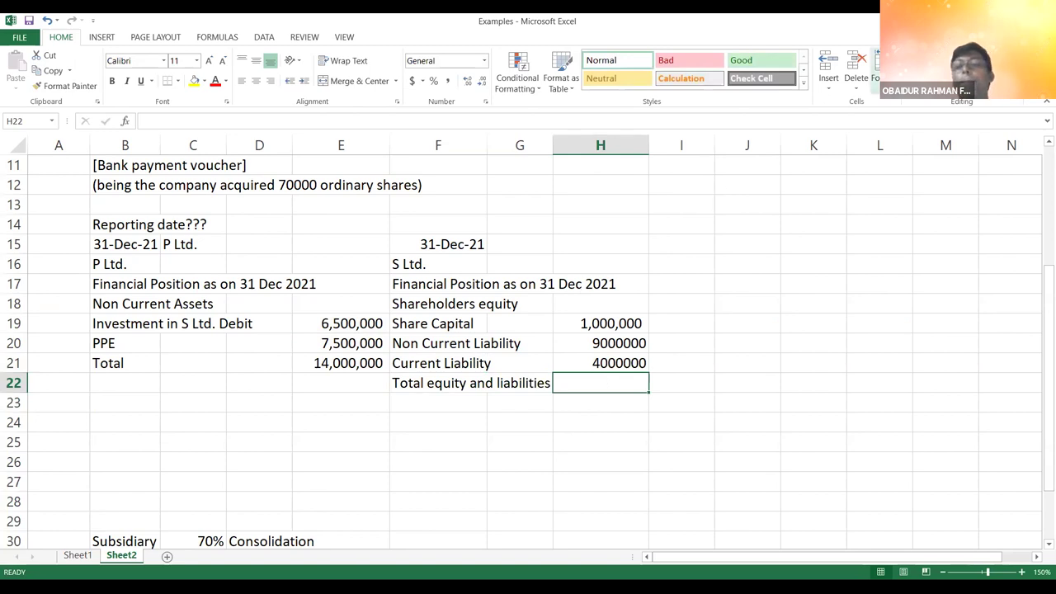
pyautogui.hotkey('alt', '=')
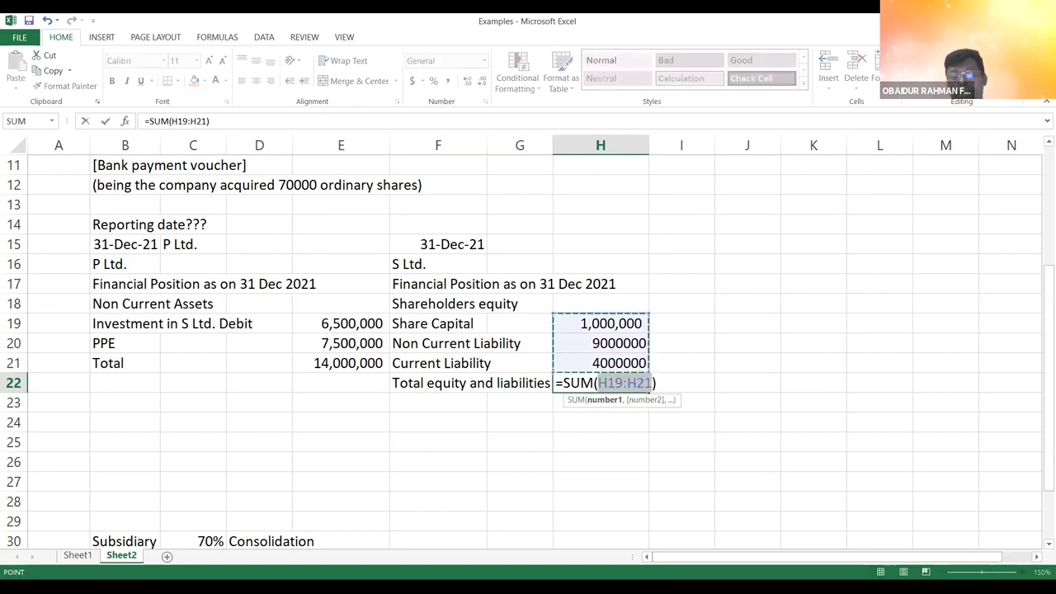
pyautogui.press('Return')
# - Format S Ltd.'s amounts in H19:H22 in comma style without decimal places
pyautogui.press('Up')
pyautogui.press('Up')
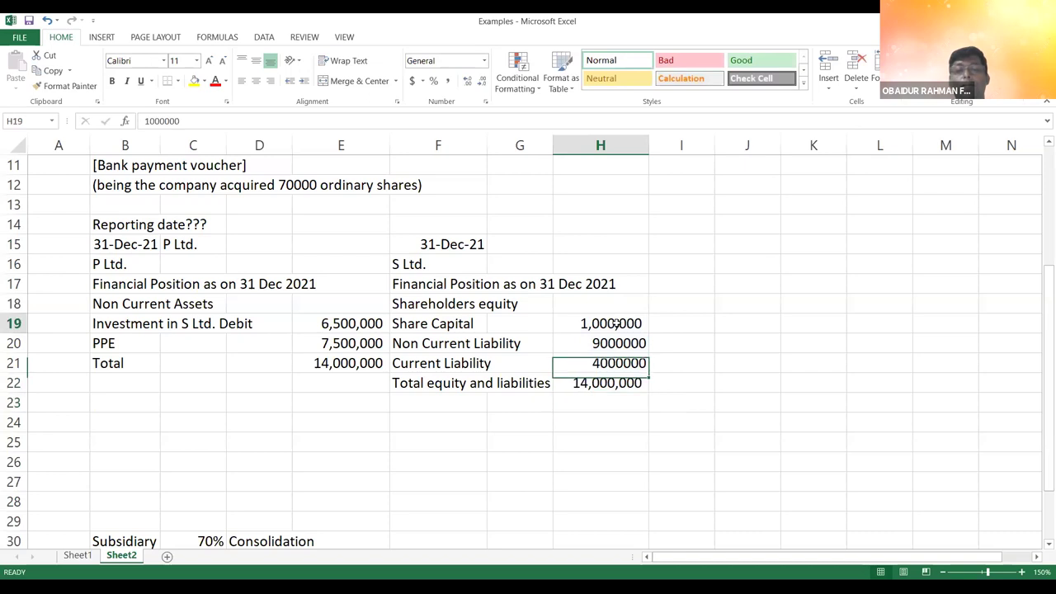
pyautogui.press('Up')
pyautogui.press('Up')
pyautogui.hotkey('shift', 'Down')
pyautogui.hotkey('shift', 'Down')
pyautogui.hotkey('shift', 'Down')
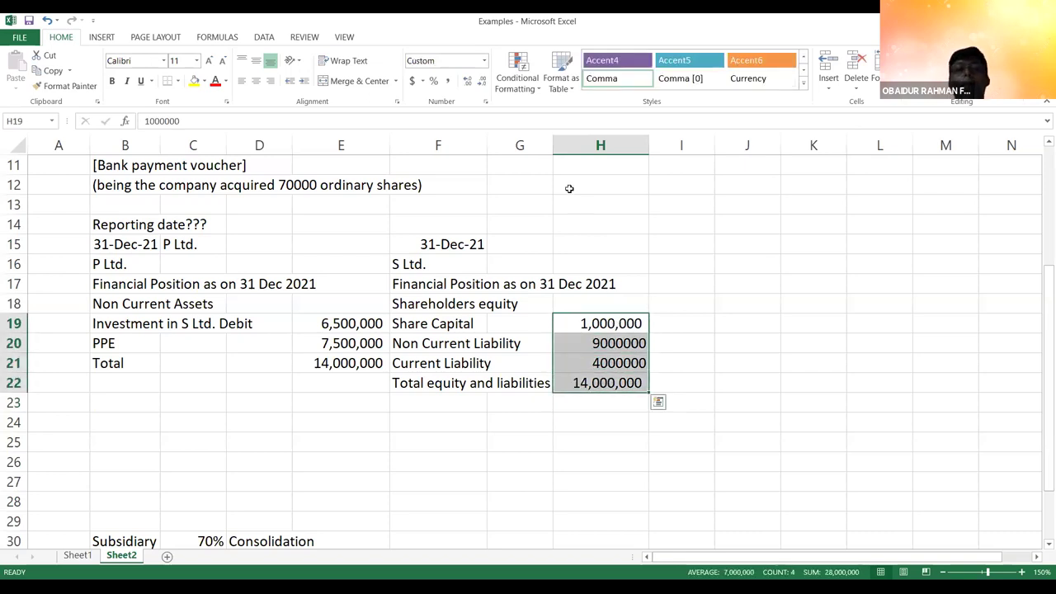
pyautogui.click(448, 82)
pyautogui.click(482, 86)
pyautogui.click(482, 86)
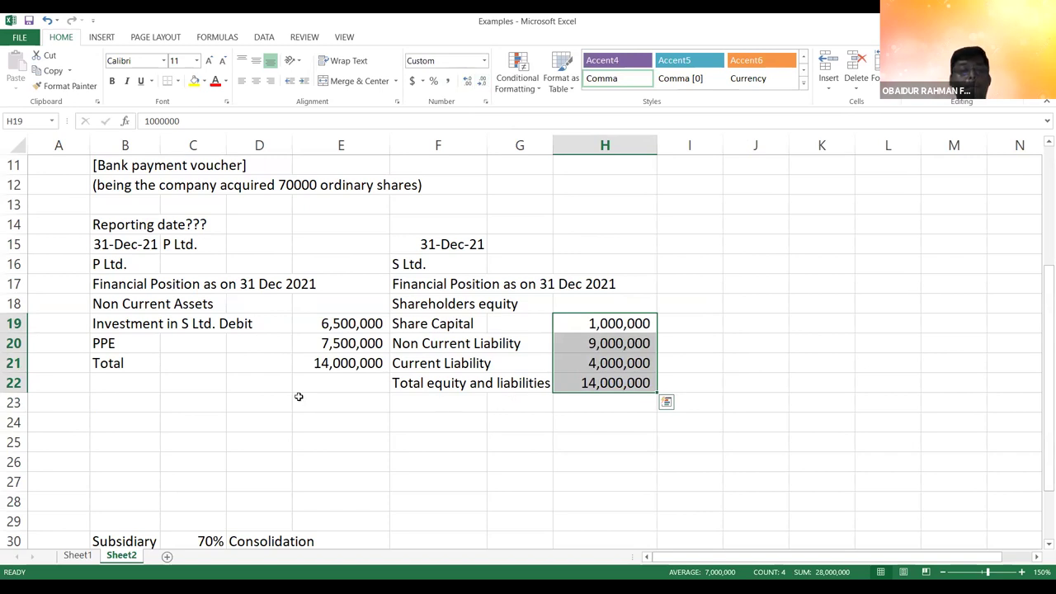
pyautogui.click(452, 401)
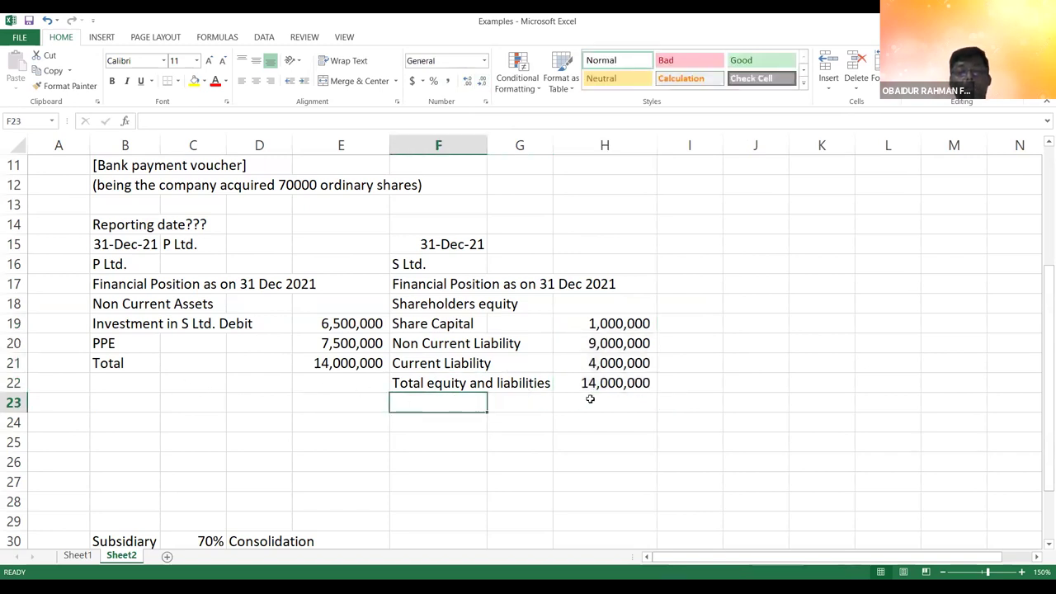
# - Set S Ltd.'s Current Liability amount in H21 to 3000000
pyautogui.click(591, 364)
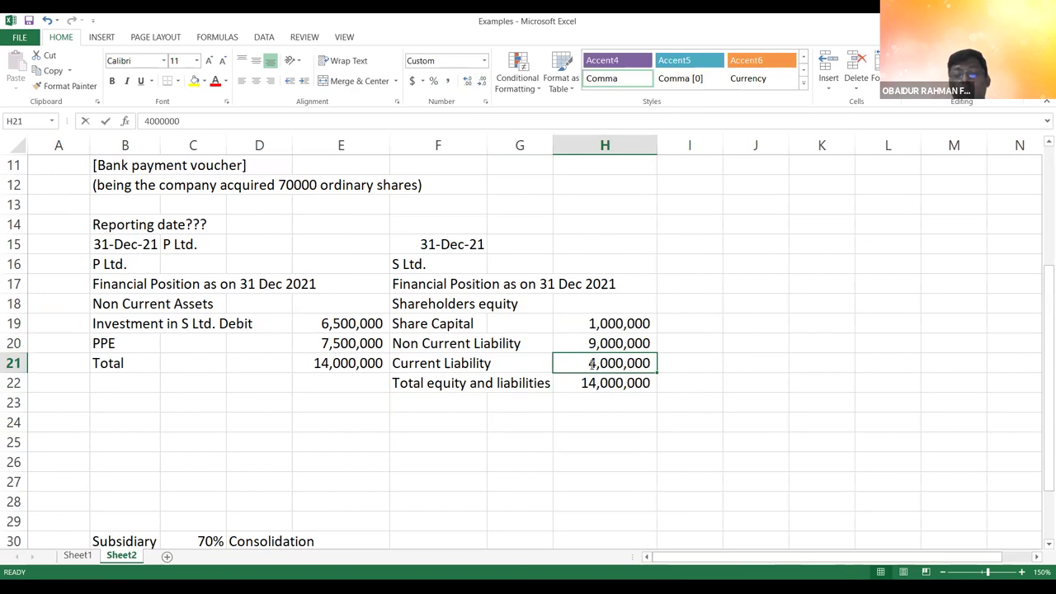
pyautogui.write('3,000,')
pyautogui.write('000')
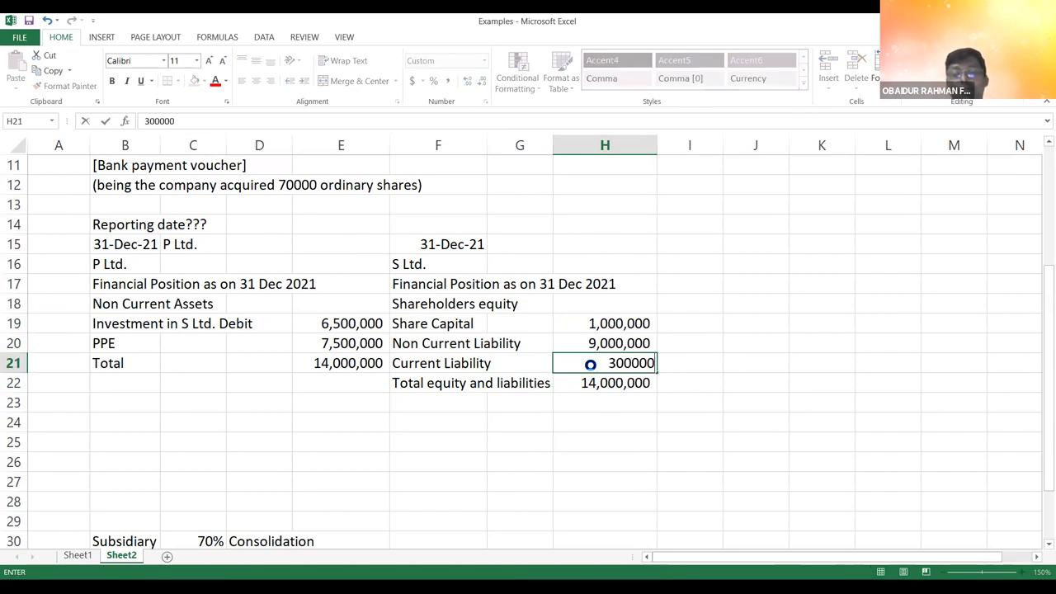
pyautogui.press('Return')
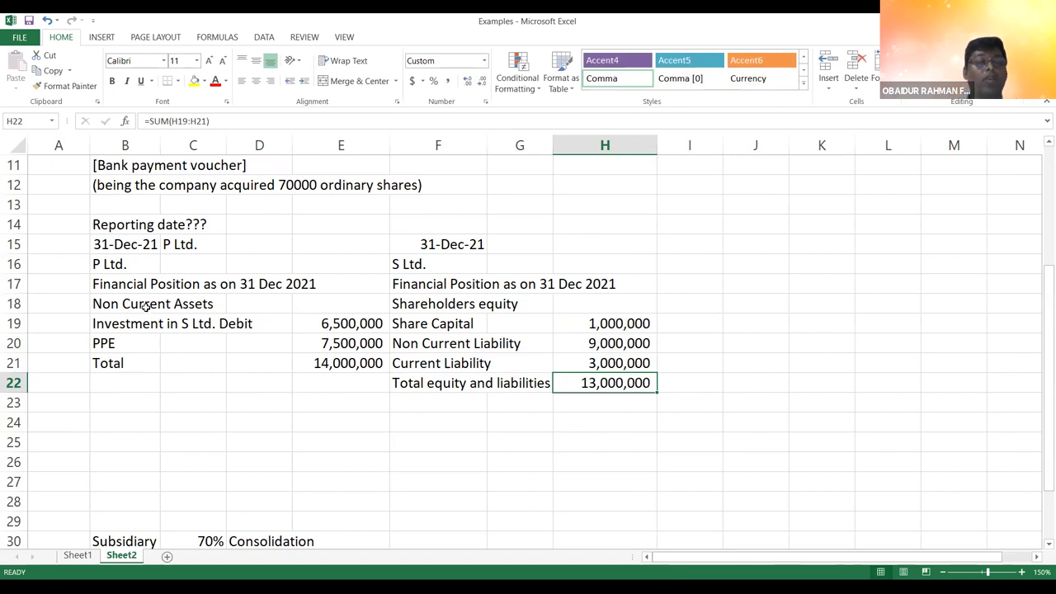
# - Reword P Ltd.'s total label in B21 to "Total Non Current"
pyautogui.click(127, 363)
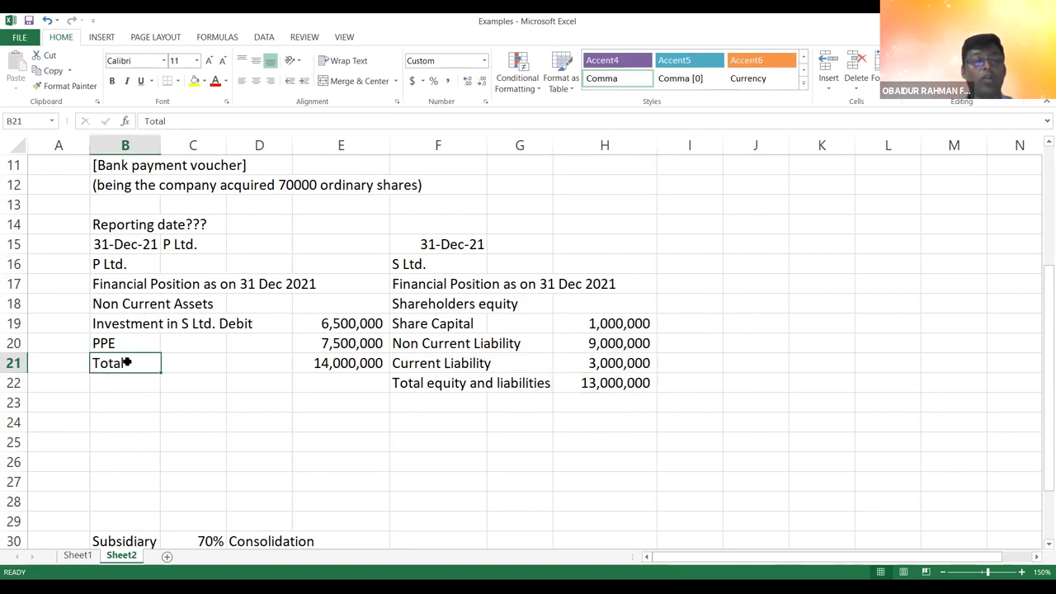
pyautogui.click(185, 120)
pyautogui.write('n')
pyautogui.press('BackSpace')
pyautogui.write('Non Curren')
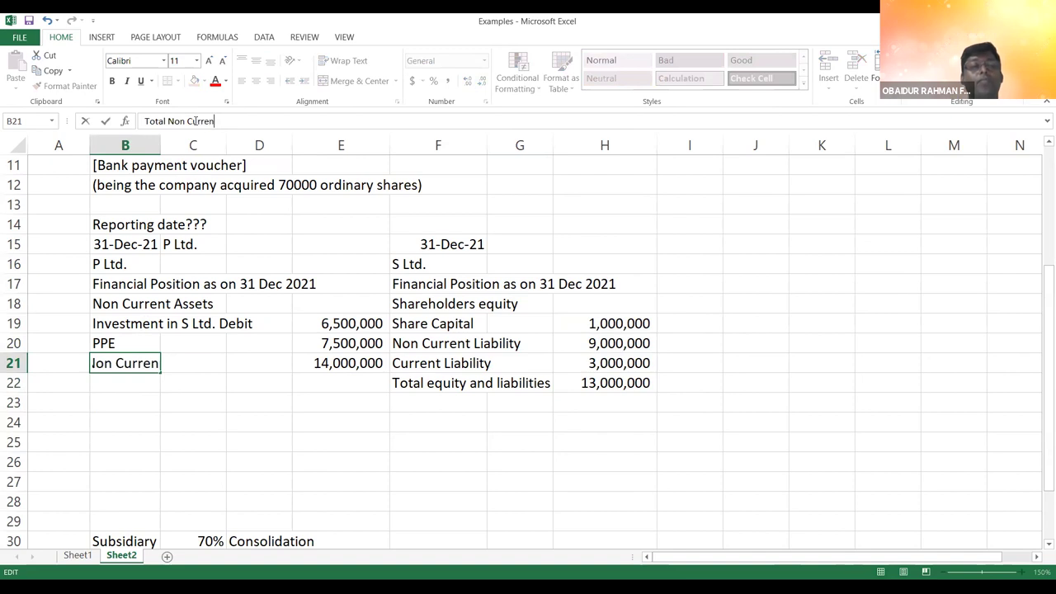
pyautogui.write('t')
pyautogui.press('Return')
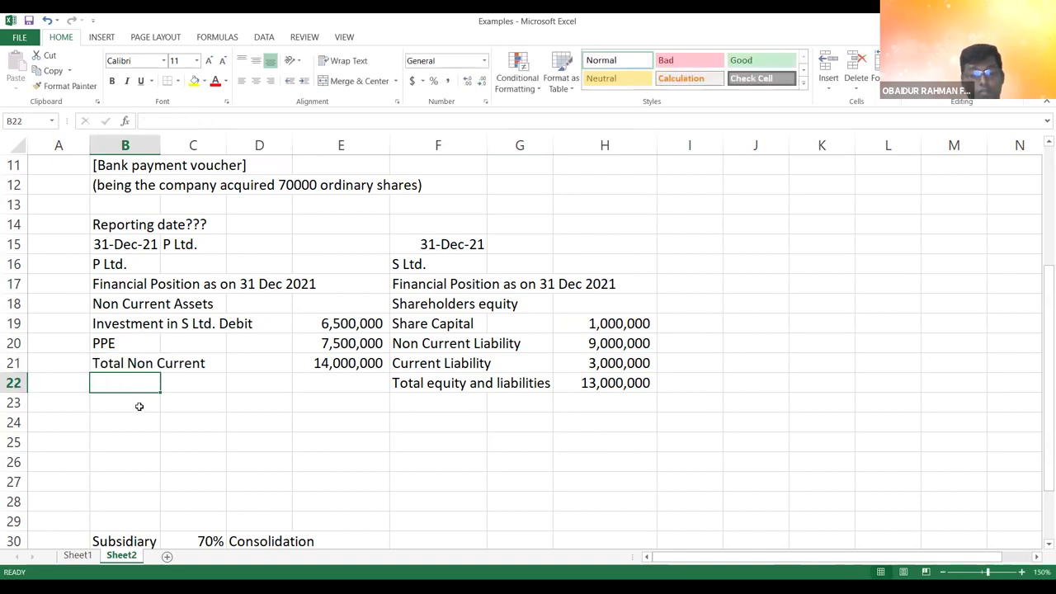
# - Add a "Current Assets" line for P Ltd. in row 22, with 2500000 in E22
pyautogui.write('Current Assets')
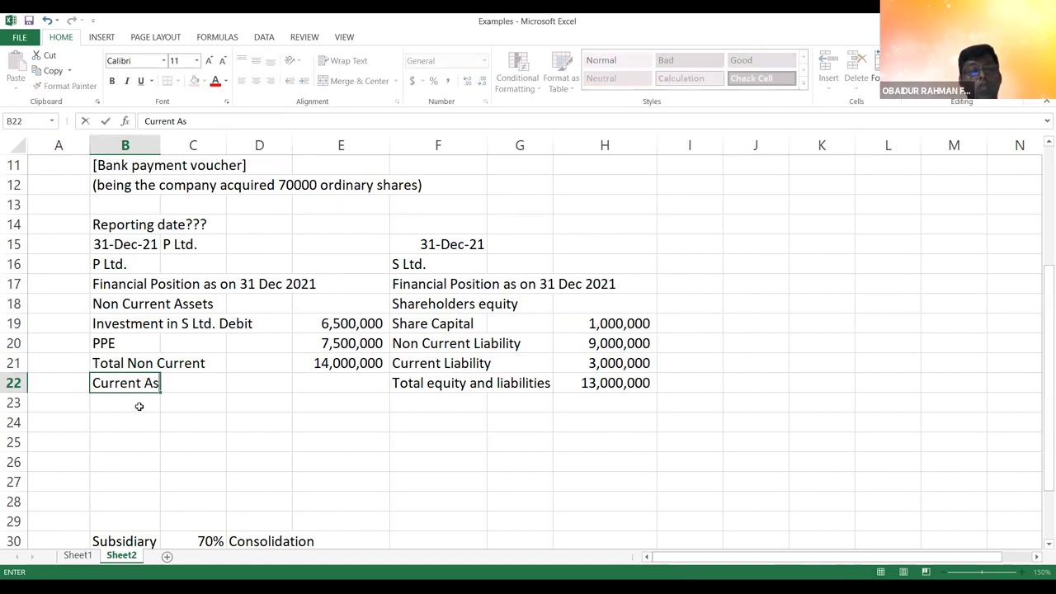
pyautogui.press('Return')
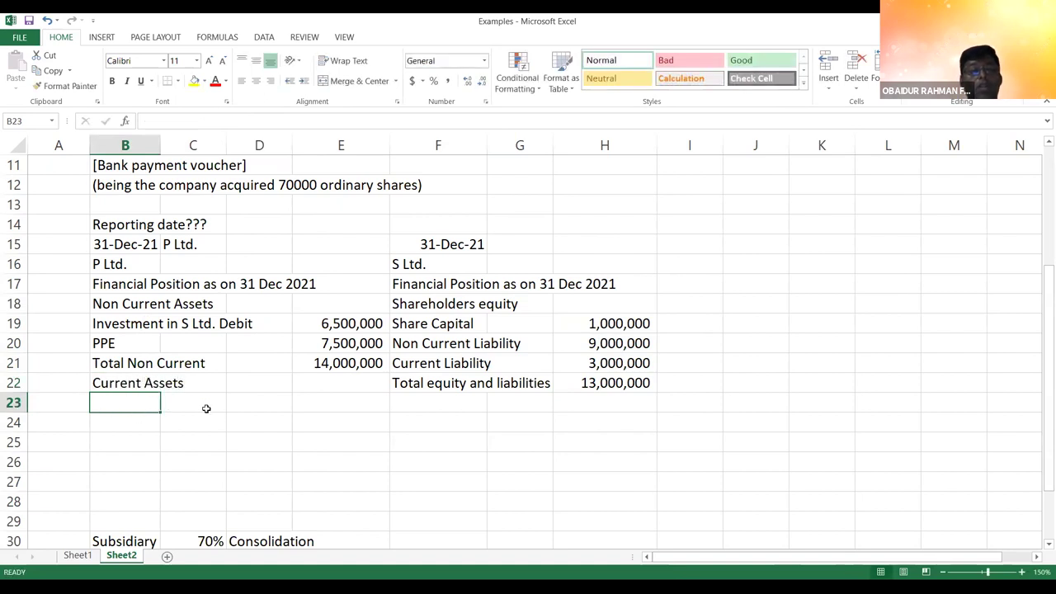
pyautogui.click(352, 384)
pyautogui.write('2,500,00')
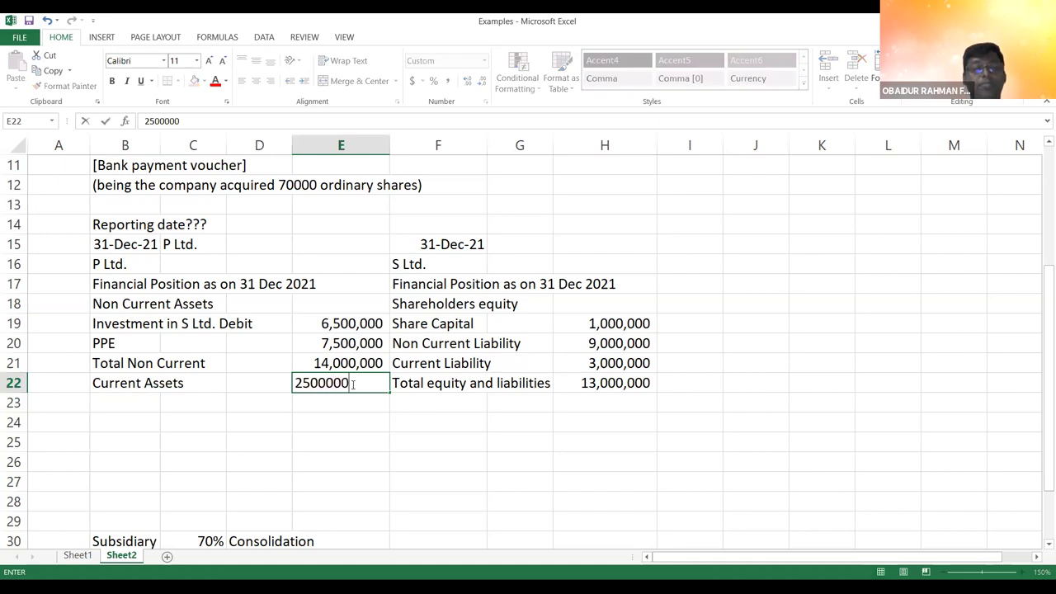
pyautogui.write('0')
pyautogui.press('Return')
# - Enter the label "Total Assets" in B23, below P Ltd.'s Current Assets line
pyautogui.click(151, 408)
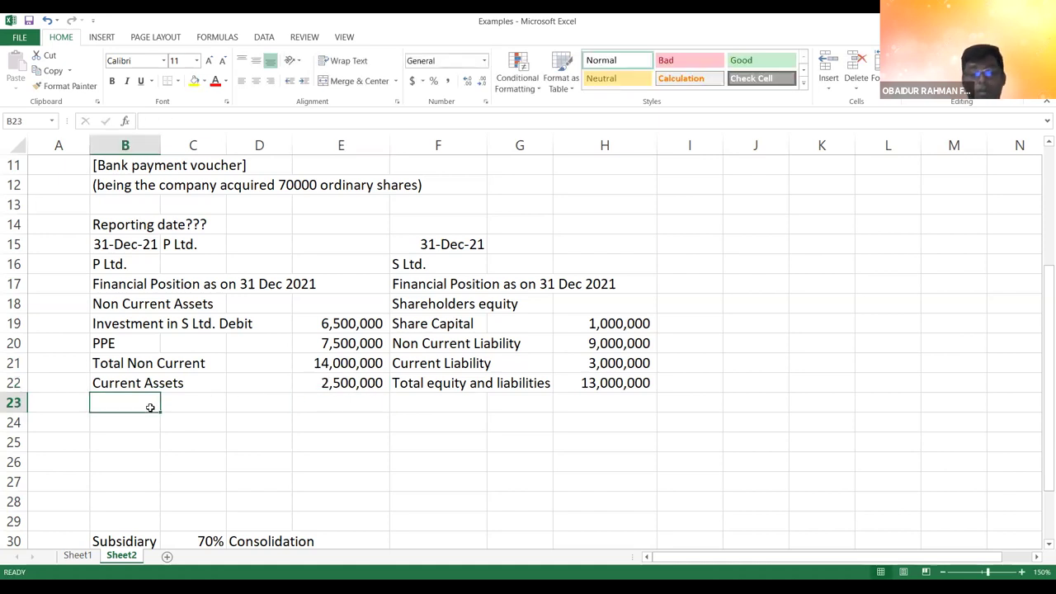
pyautogui.write('Total Non Current')
pyautogui.press('Return')
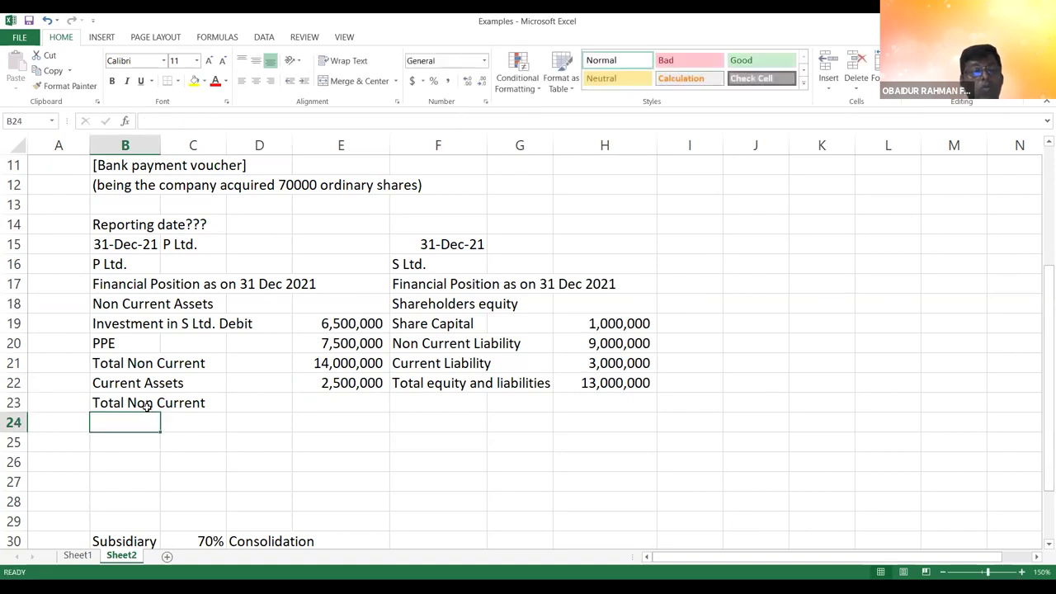
pyautogui.click(145, 405)
pyautogui.click(242, 121)
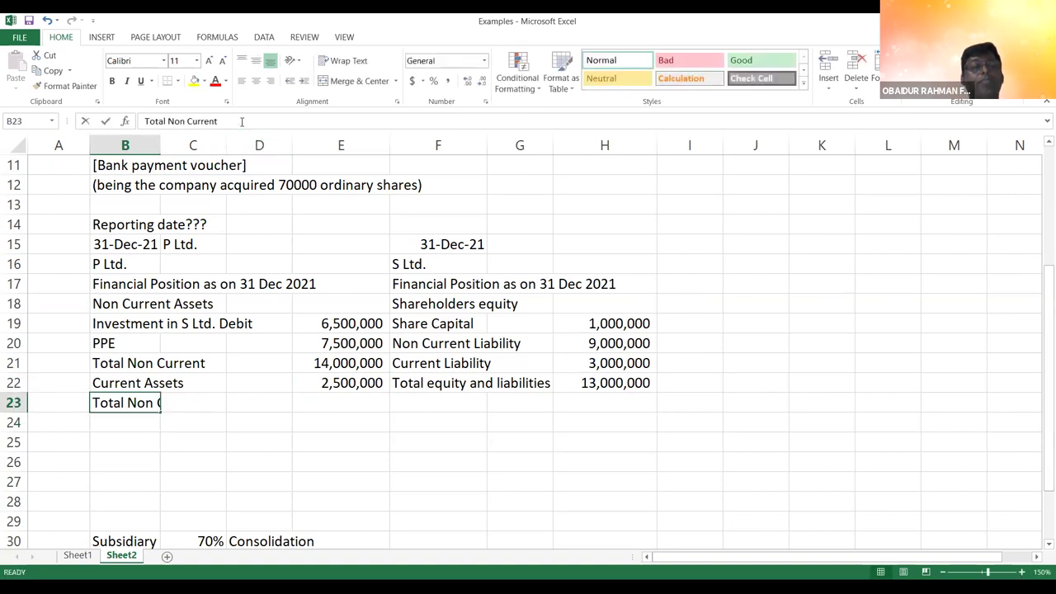
pyautogui.press('BackSpace')
pyautogui.press('BackSpace')
pyautogui.press('BackSpace')
pyautogui.press('BackSpace')
pyautogui.press('BackSpace')
pyautogui.press('BackSpace')
pyautogui.press('BackSpace')
pyautogui.press('BackSpace')
pyautogui.press('BackSpace')
pyautogui.press('BackSpace')
pyautogui.press('BackSpace')
pyautogui.write('Assets')
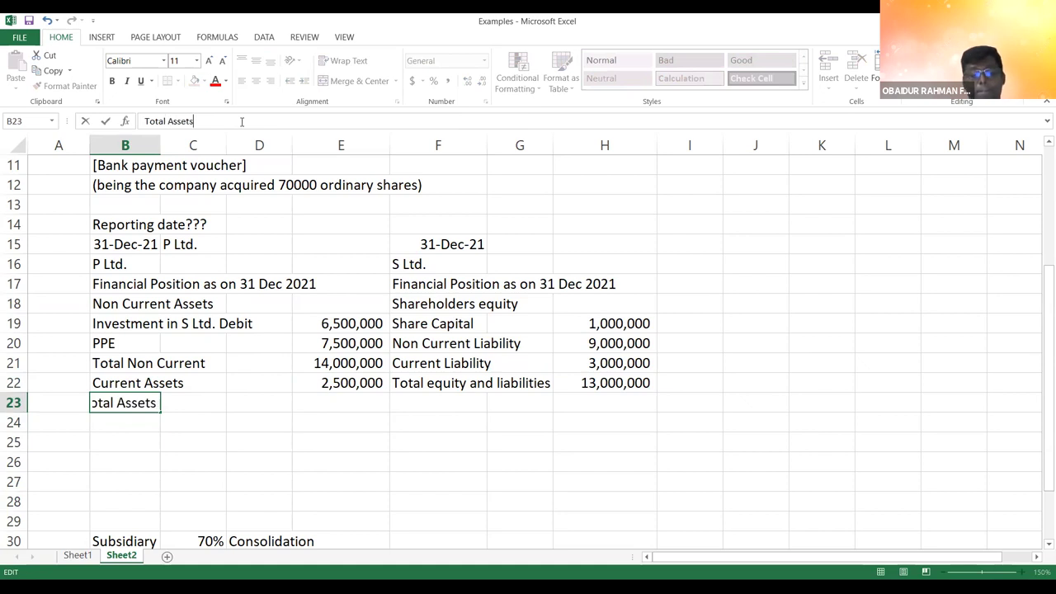
pyautogui.press('Return')
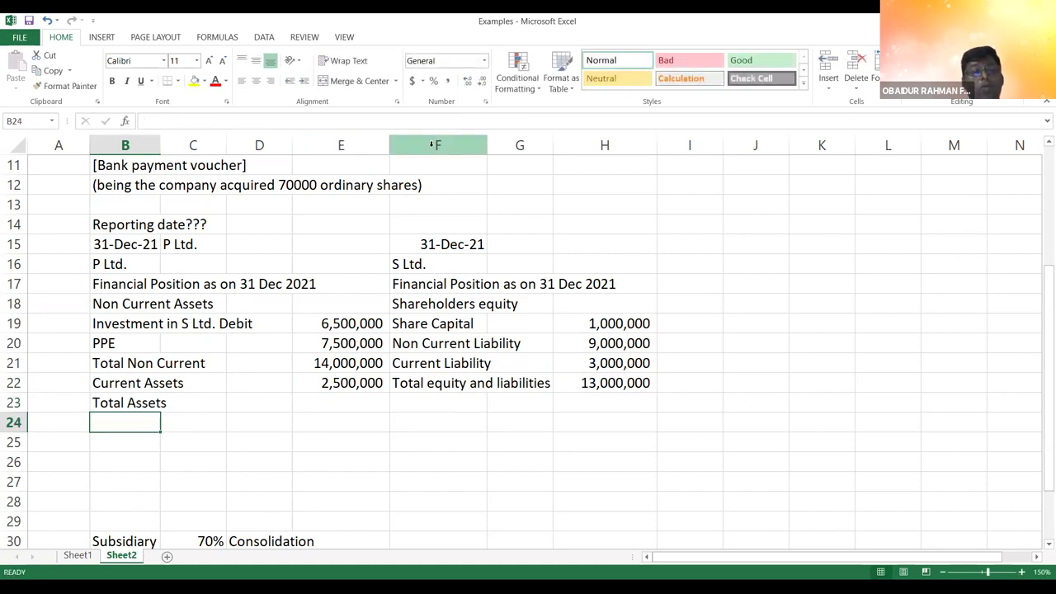
# - Calculate P Ltd.'s Total Assets in E23 with the formula =E21+E22
pyautogui.click(341, 402)
pyautogui.write('=')
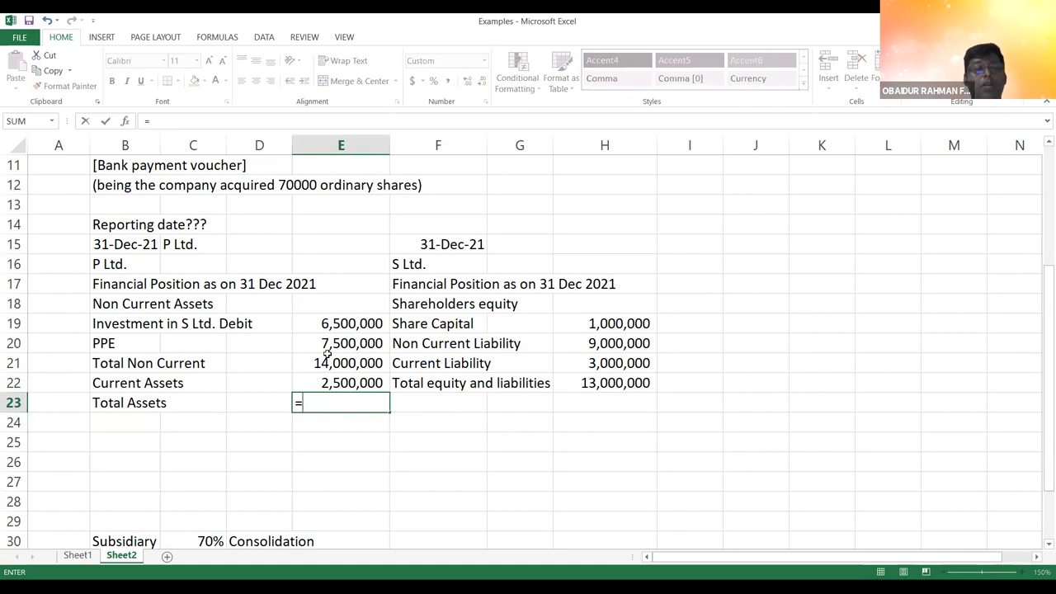
pyautogui.click(327, 363)
pyautogui.write('+')
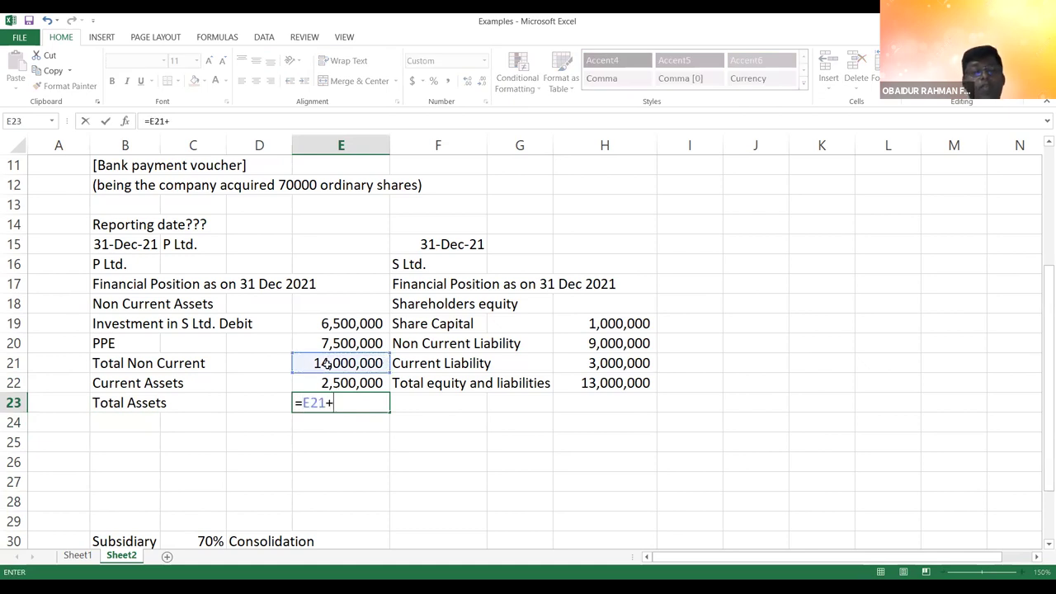
pyautogui.click(328, 383)
pyautogui.press('Return')
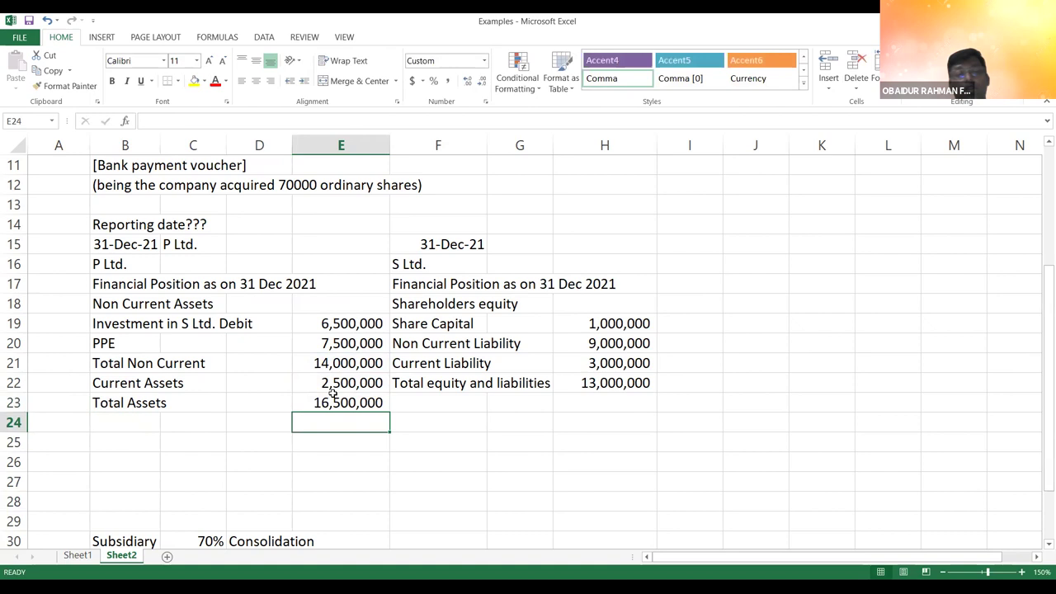
# - Copy S Ltd.'s labels from "Shareholders equity" to "Total equity and liabilities" (F18:F22) into P Ltd.'s section starting at B24
pyautogui.click(130, 441)
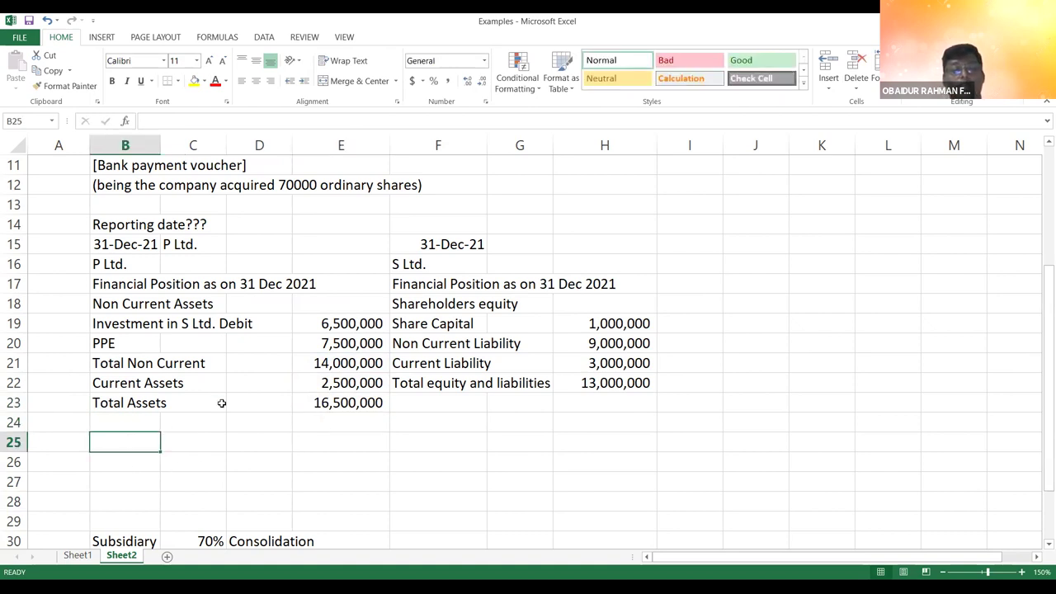
pyautogui.click(413, 304)
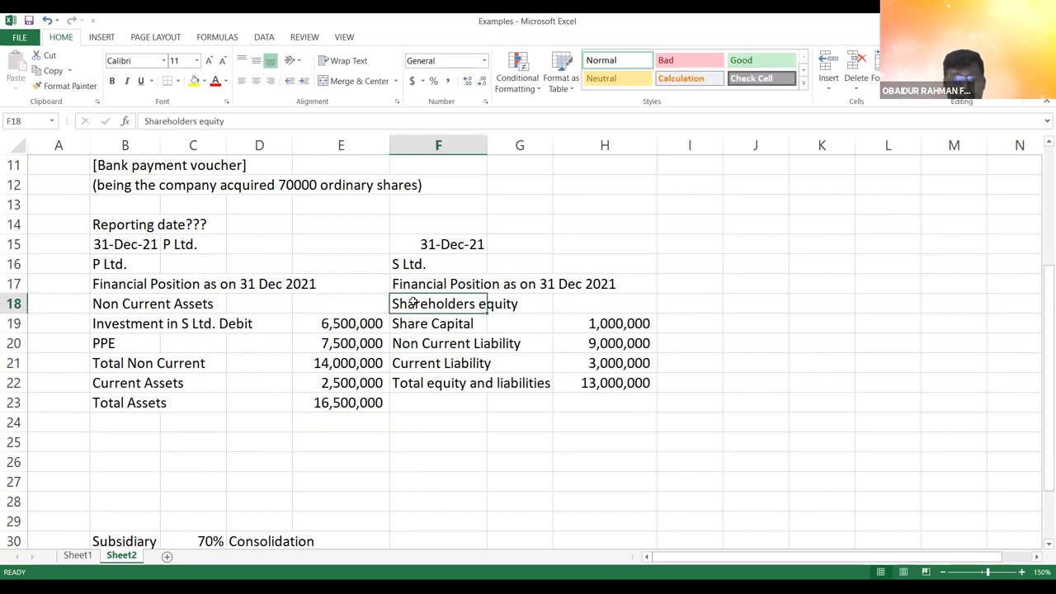
pyautogui.hotkey('shift', 'Down')
pyautogui.hotkey('shift', 'Down')
pyautogui.hotkey('shift', 'Down')
pyautogui.hotkey('shift', 'Down')
pyautogui.hotkey('ctrl', 'c')
pyautogui.click(114, 421)
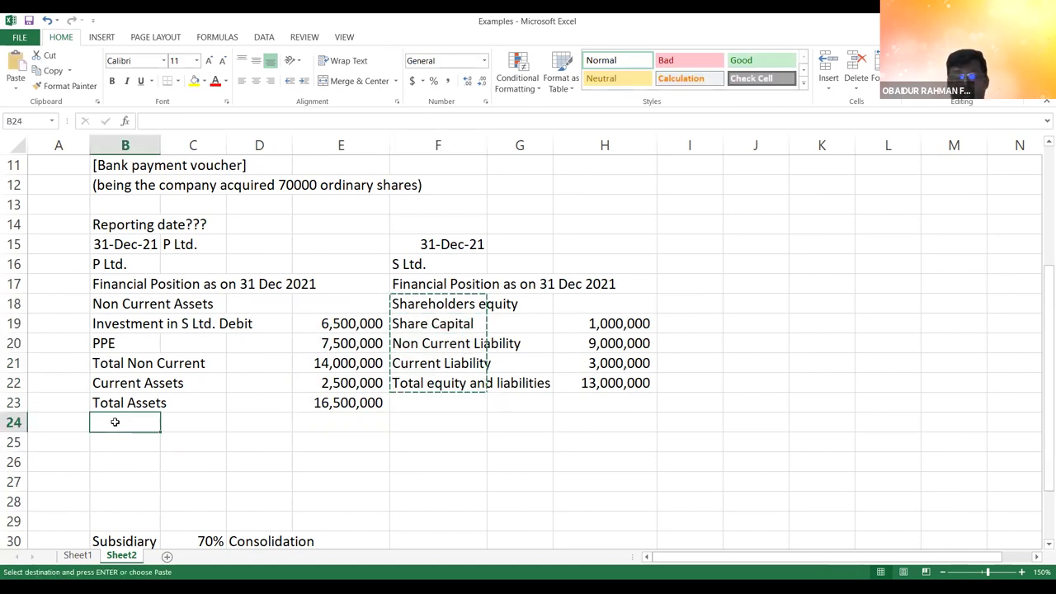
pyautogui.hotkey('ctrl', 'v')
pyautogui.press('Escape')
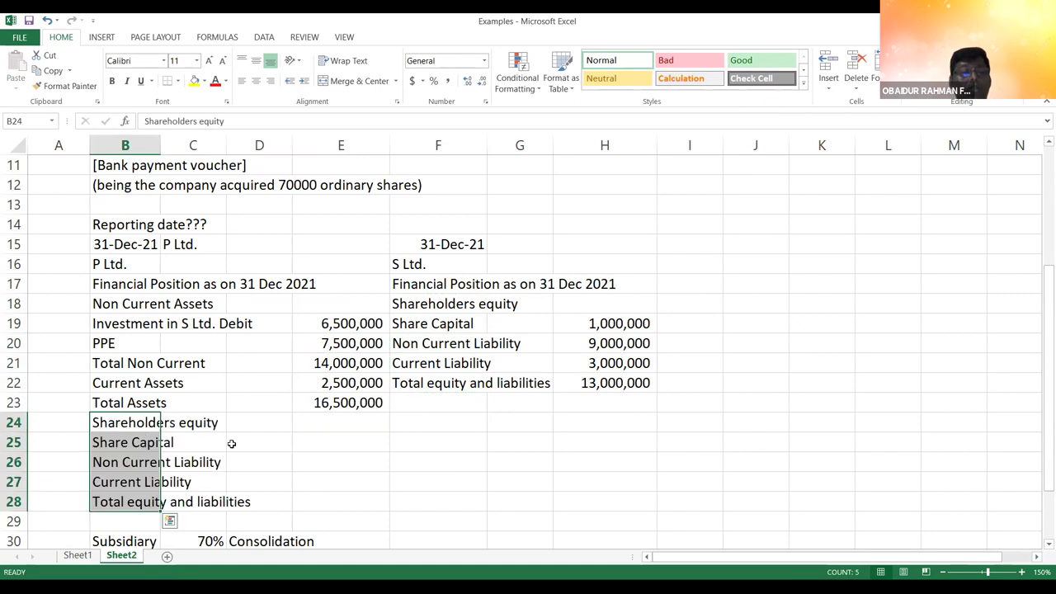
# - Enter P Ltd.'s Share Capital of 10000000, Non Current Liability of 500000 and Current Liability of 600000 in E25:E27
pyautogui.click(333, 444)
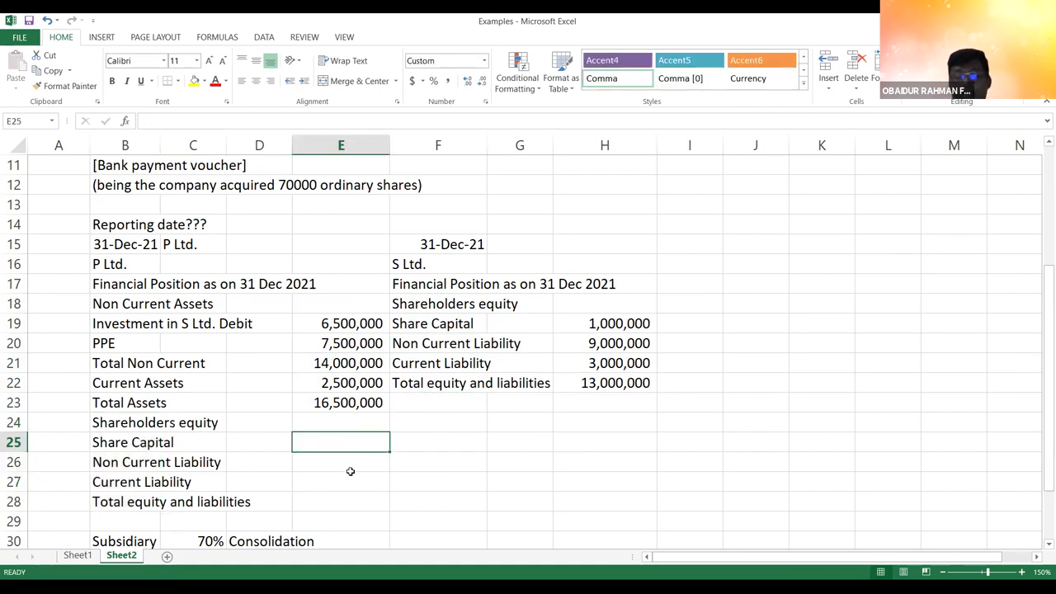
pyautogui.write('10,00')
pyautogui.write('0,000')
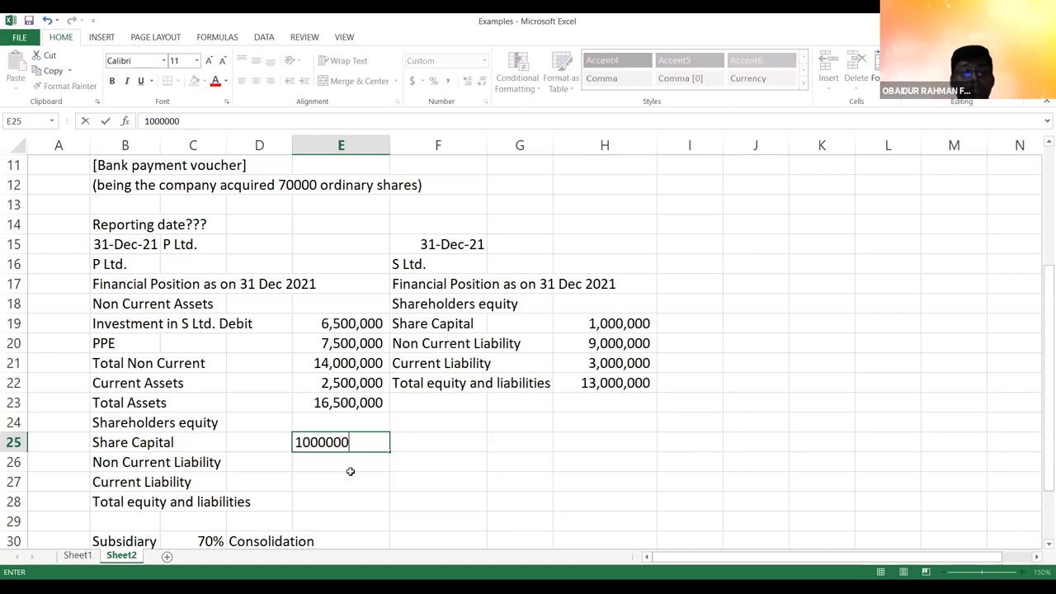
pyautogui.press('Return')
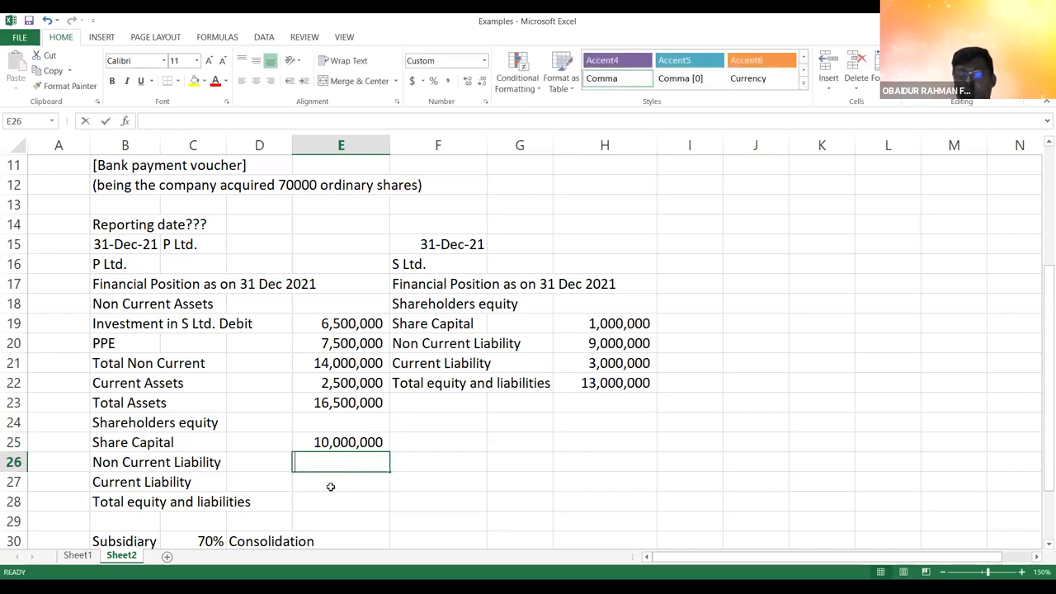
pyautogui.write('500000')
pyautogui.press('Return')
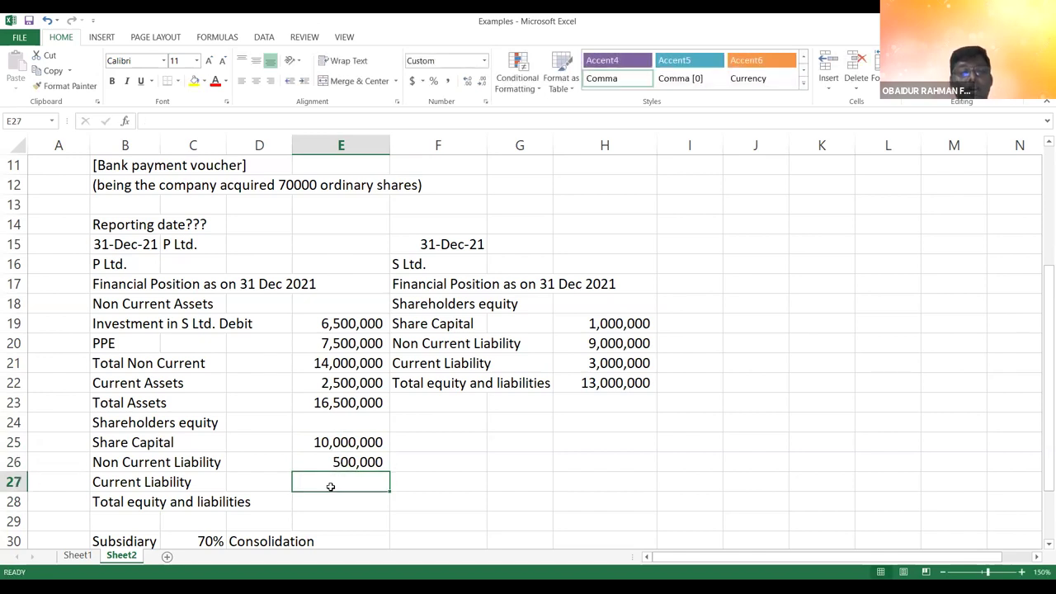
pyautogui.write('600000')
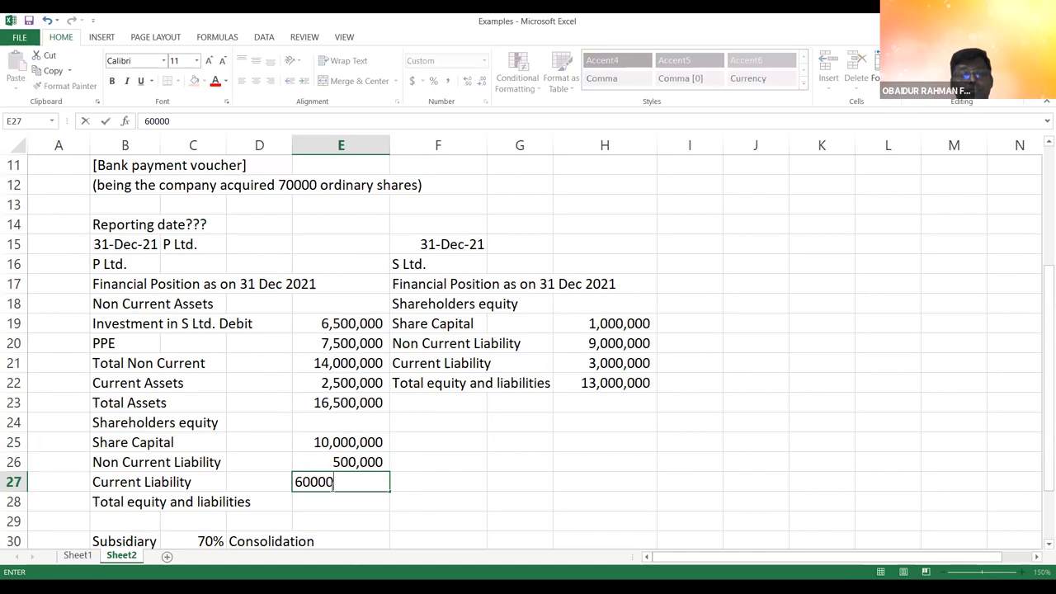
pyautogui.press('Return')
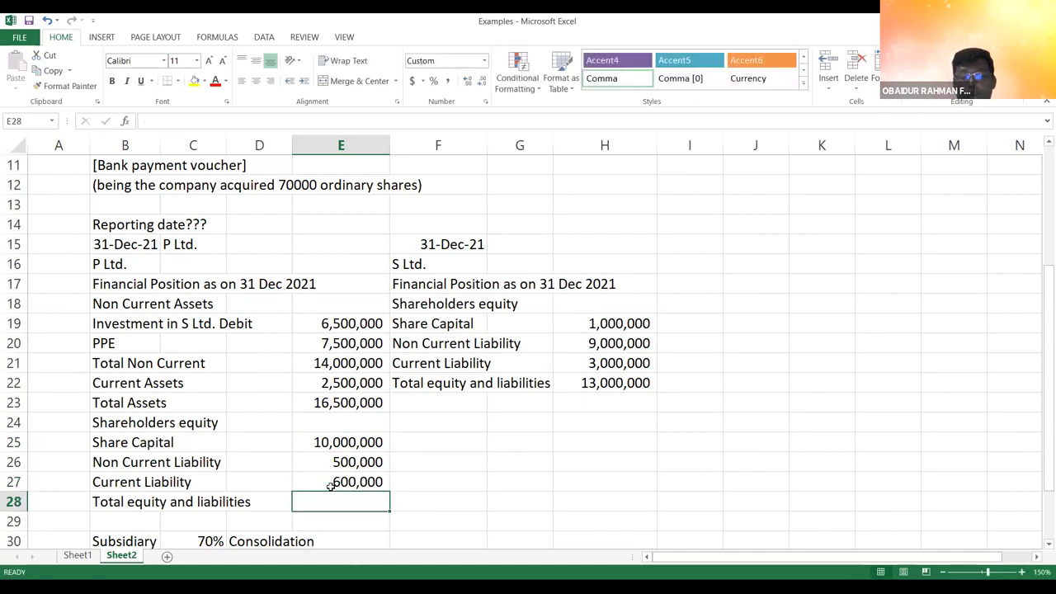
# - Calculate P Ltd.'s total equity and liabilities in E28 with the formula =E25+E26+E27
pyautogui.write('=')
pyautogui.click(328, 444)
pyautogui.write('+')
pyautogui.click(334, 460)
pyautogui.write('+')
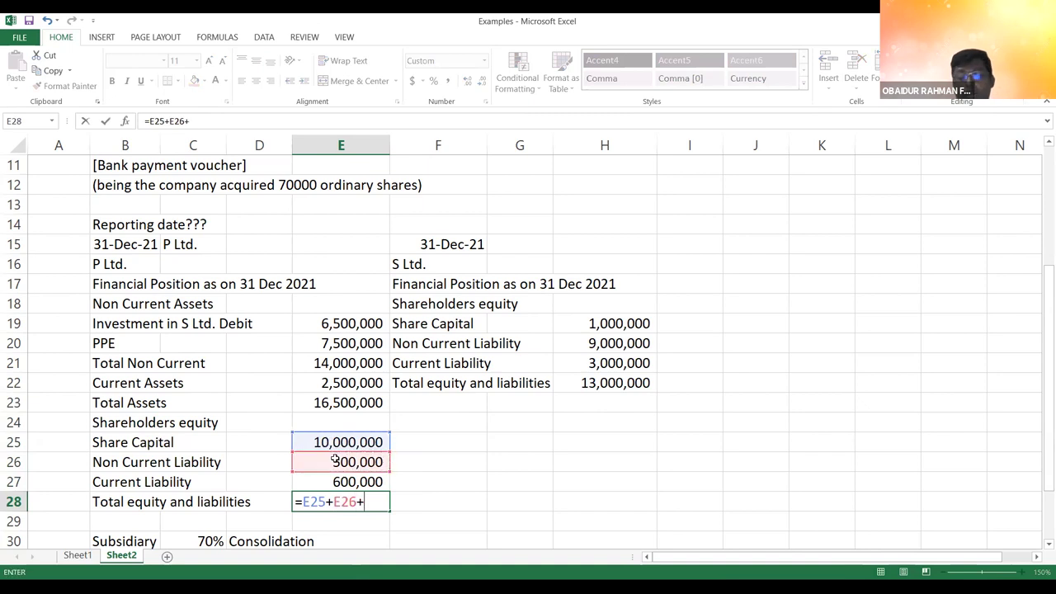
pyautogui.click(340, 482)
pyautogui.press('Return')
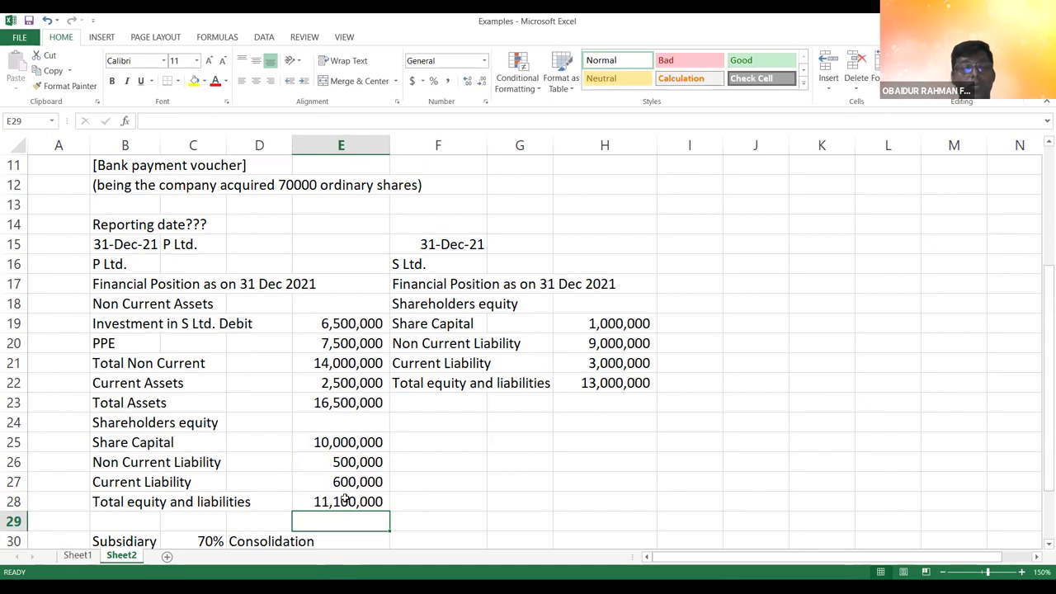
pyautogui.click(345, 500)
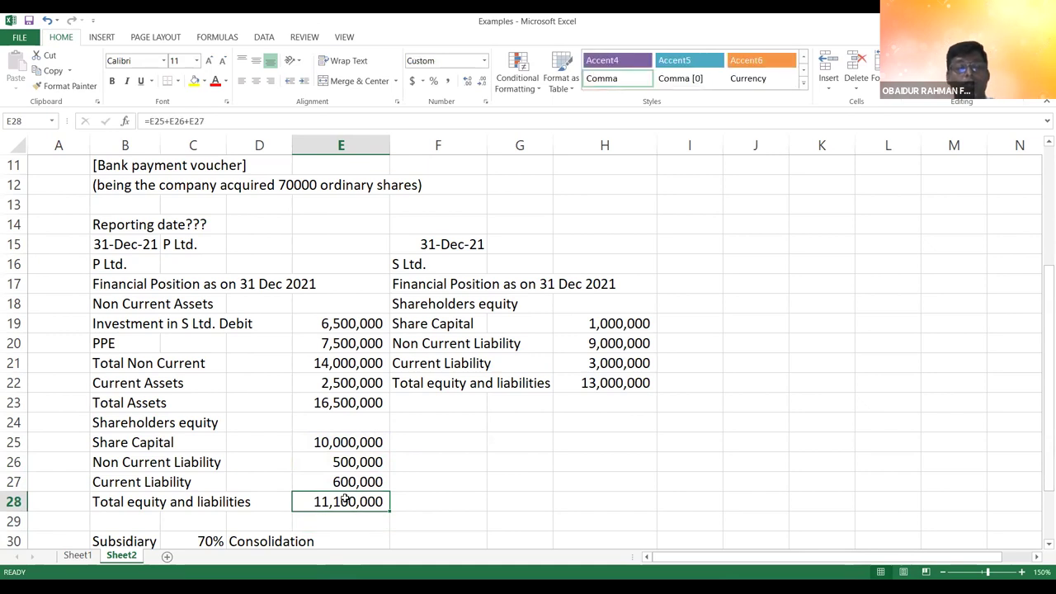
# - Set P Ltd.'s Current Liability amount in E27 to 6000000
pyautogui.click(321, 459)
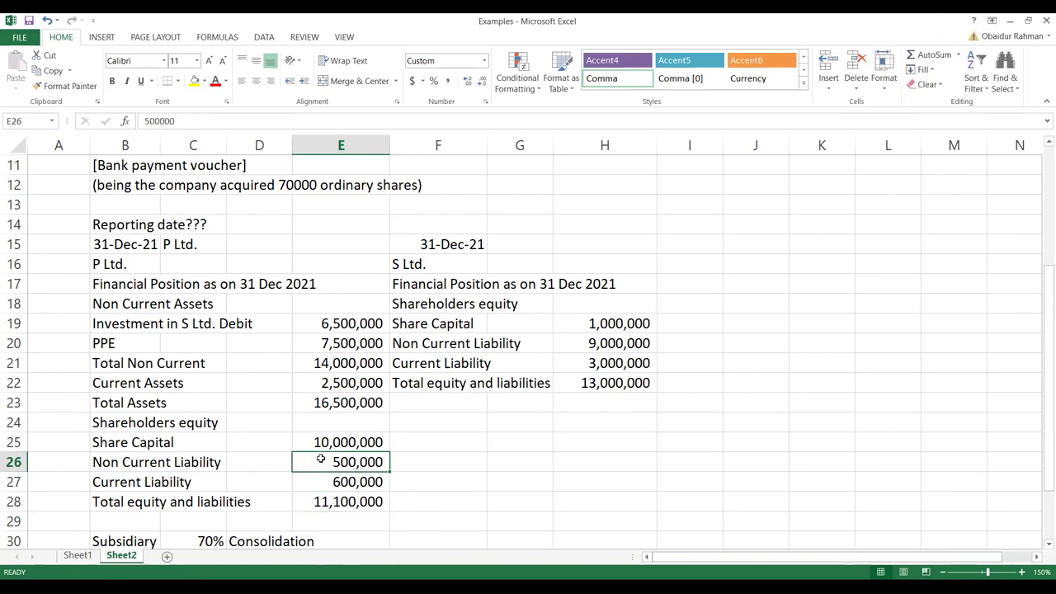
pyautogui.click(322, 482)
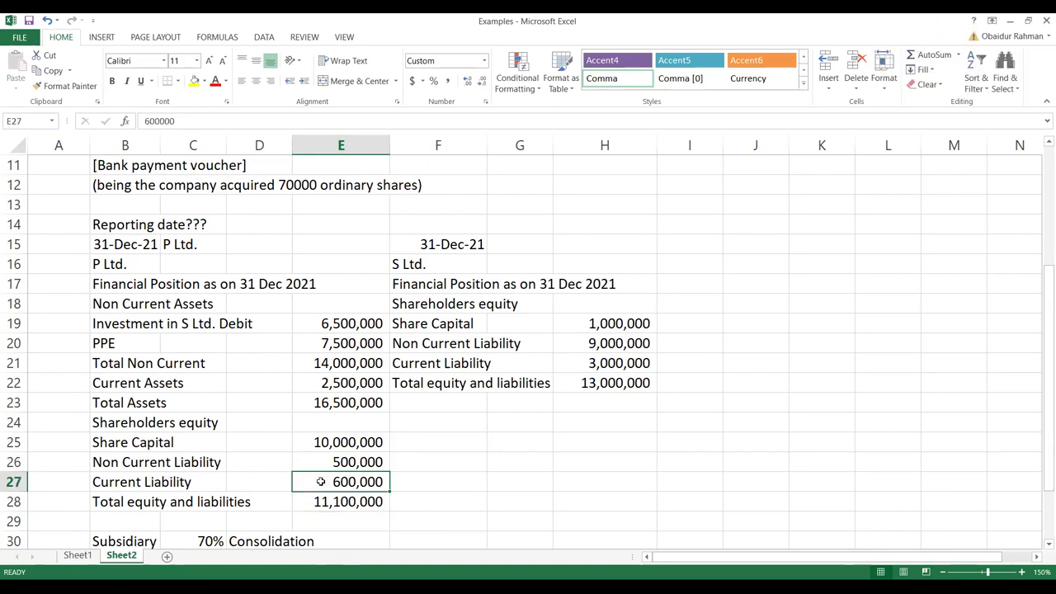
pyautogui.write('6,00')
pyautogui.write('0,000')
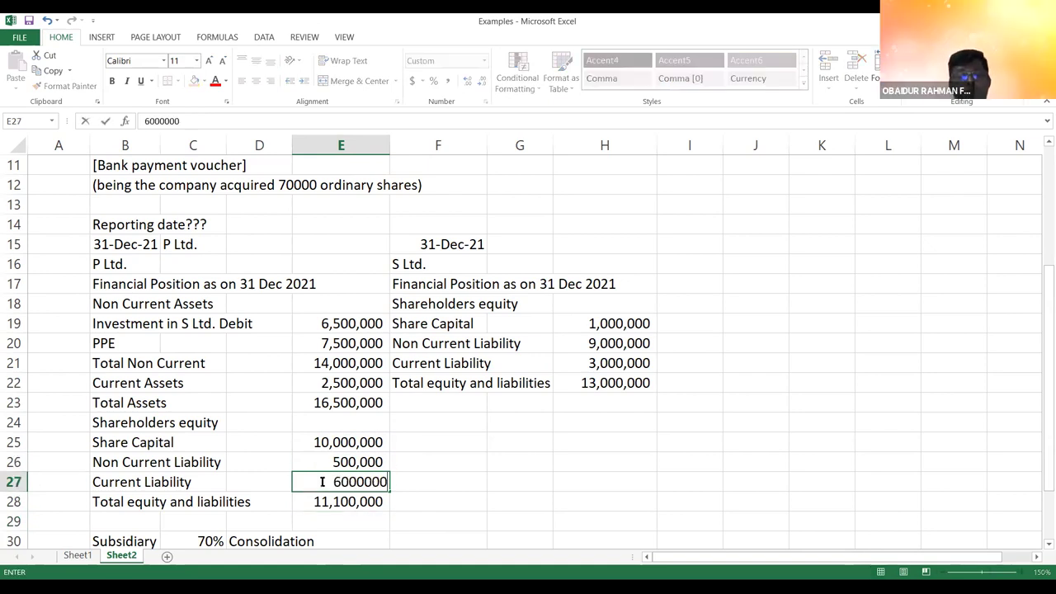
pyautogui.press('Return')
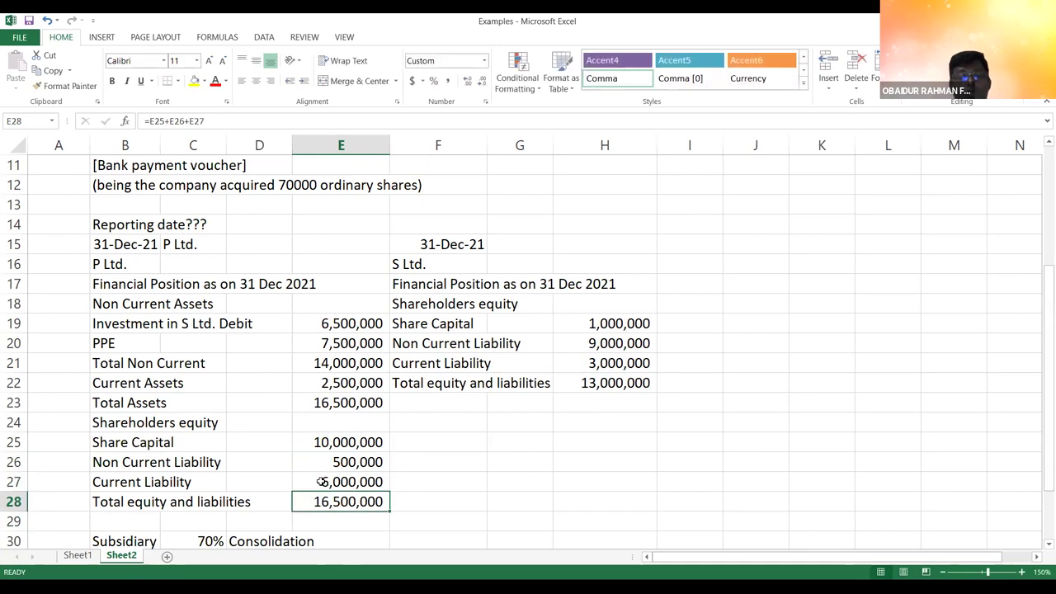
# - Apply a top and double bottom border to P Ltd.'s two totals in E23 and E28
pyautogui.click(370, 404)
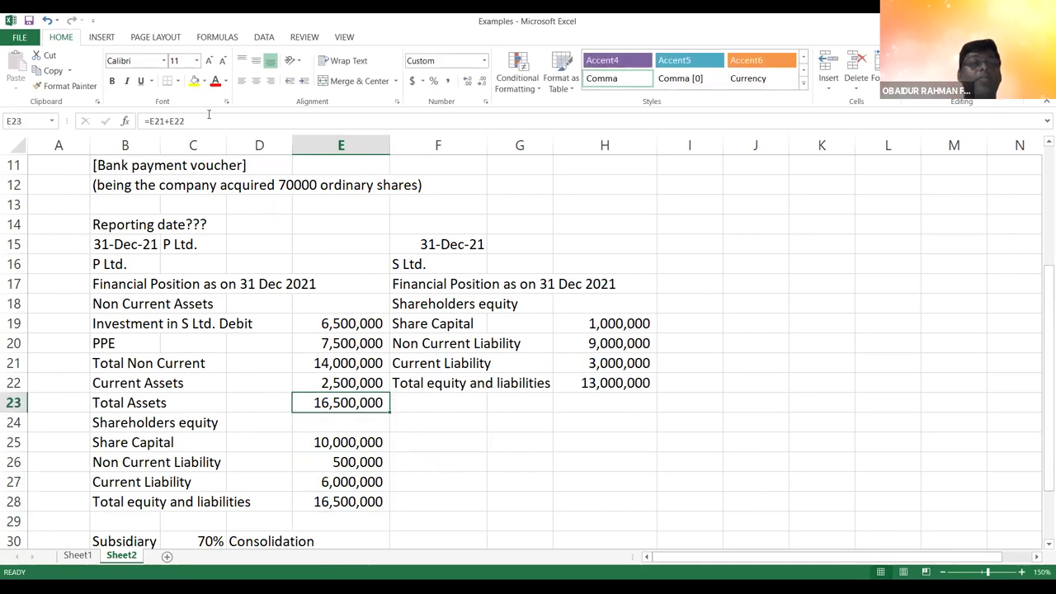
pyautogui.click(178, 81)
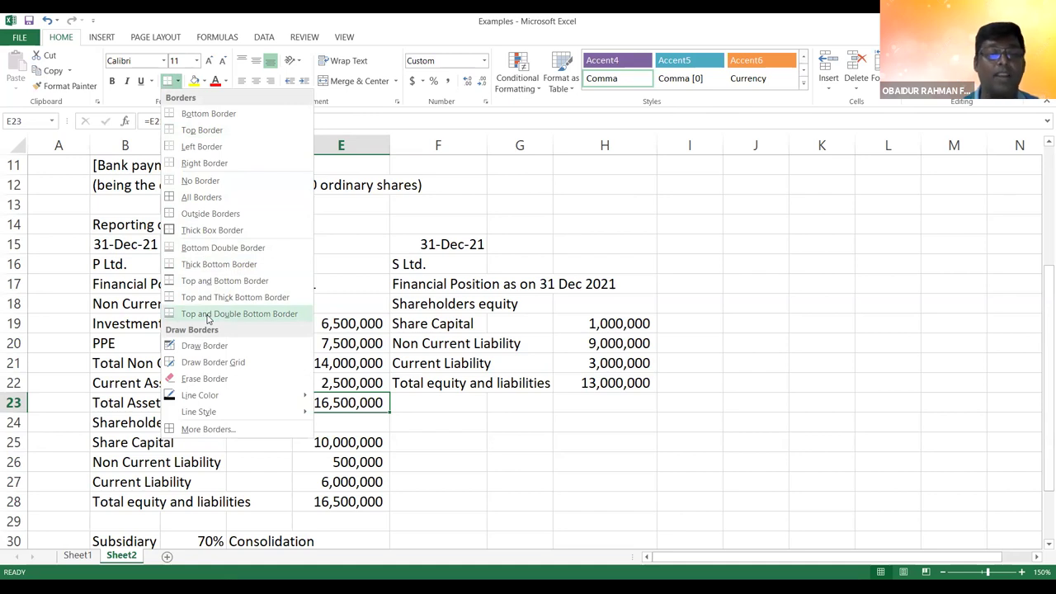
pyautogui.click(393, 485)
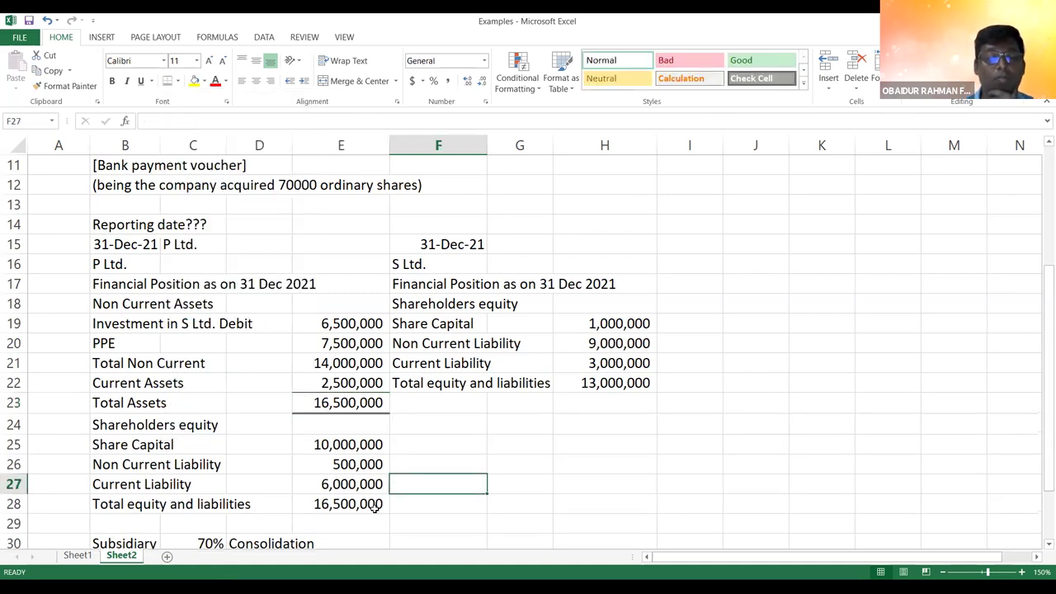
pyautogui.click(374, 508)
pyautogui.click(167, 81)
pyautogui.press('Down')
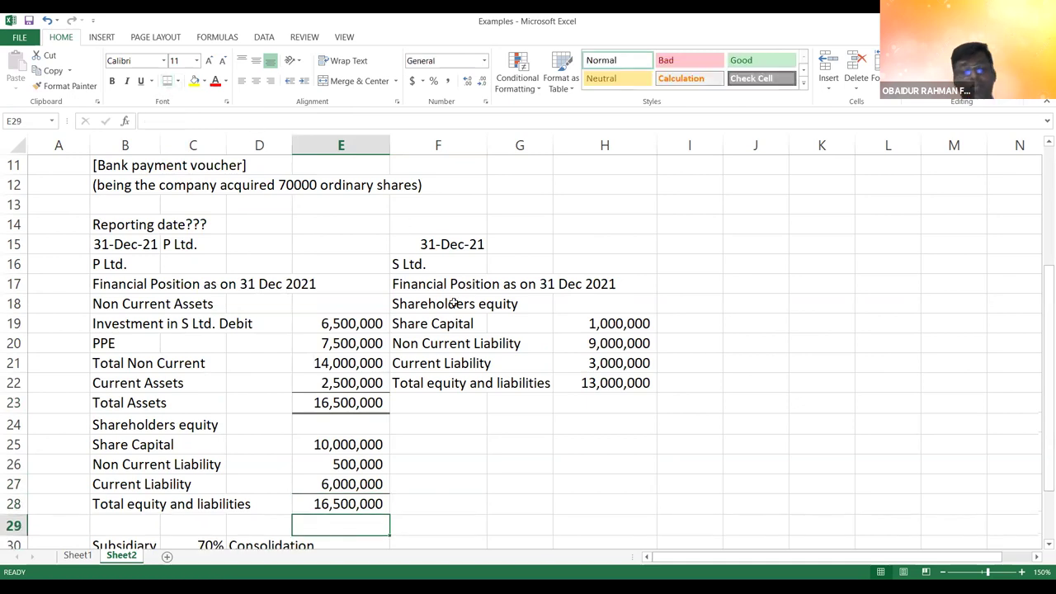
# - Apply the same top and double bottom border to S Ltd.'s total equity and liabilities in H22
pyautogui.click(467, 438)
pyautogui.press('Down')
pyautogui.press('Down')
pyautogui.press('Down')
pyautogui.press('Down')
pyautogui.press('Down')
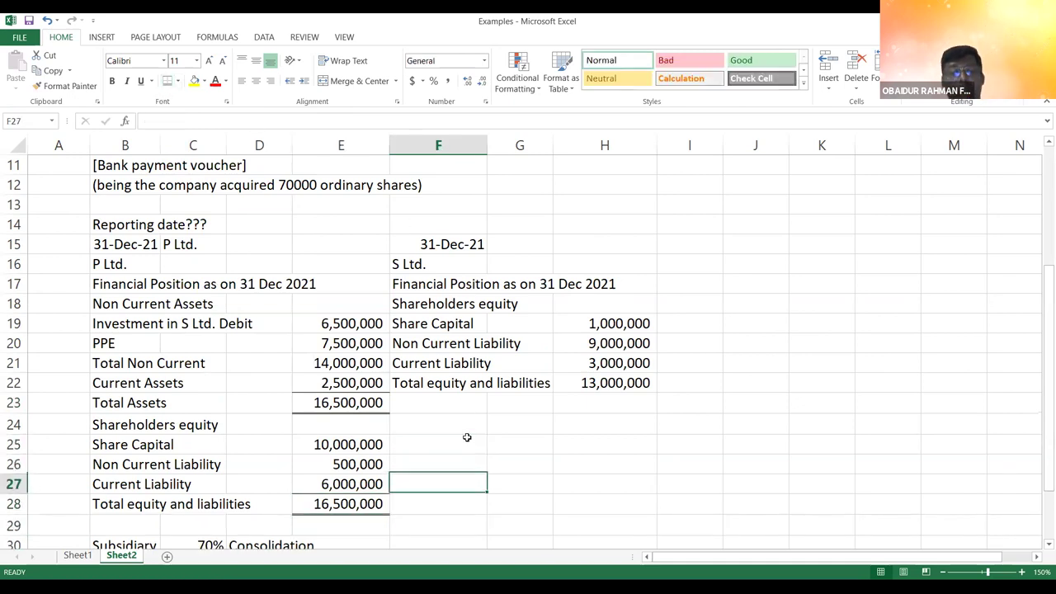
pyautogui.press('Down')
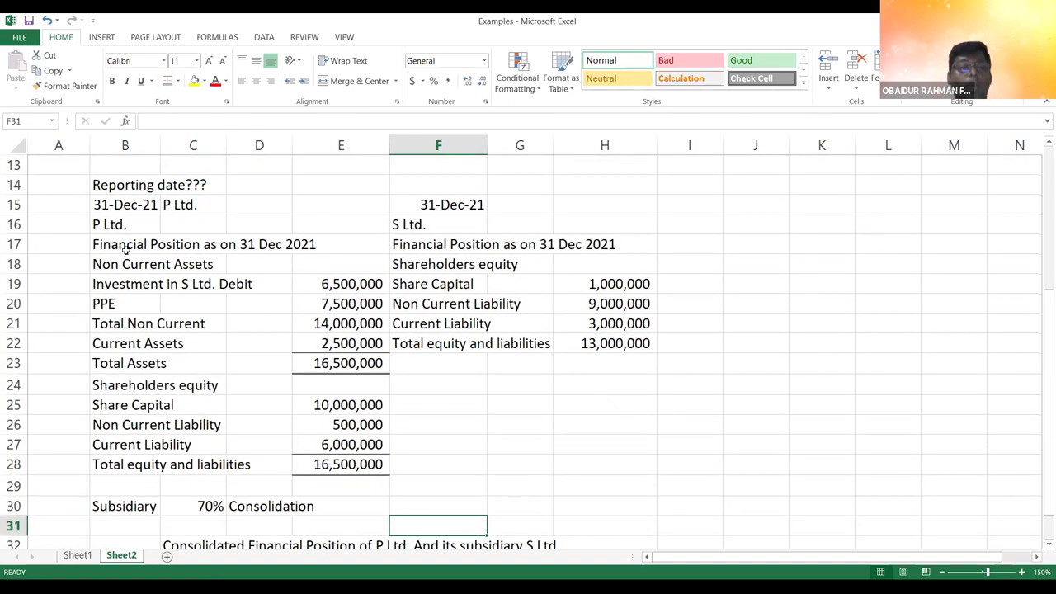
pyautogui.click(603, 344)
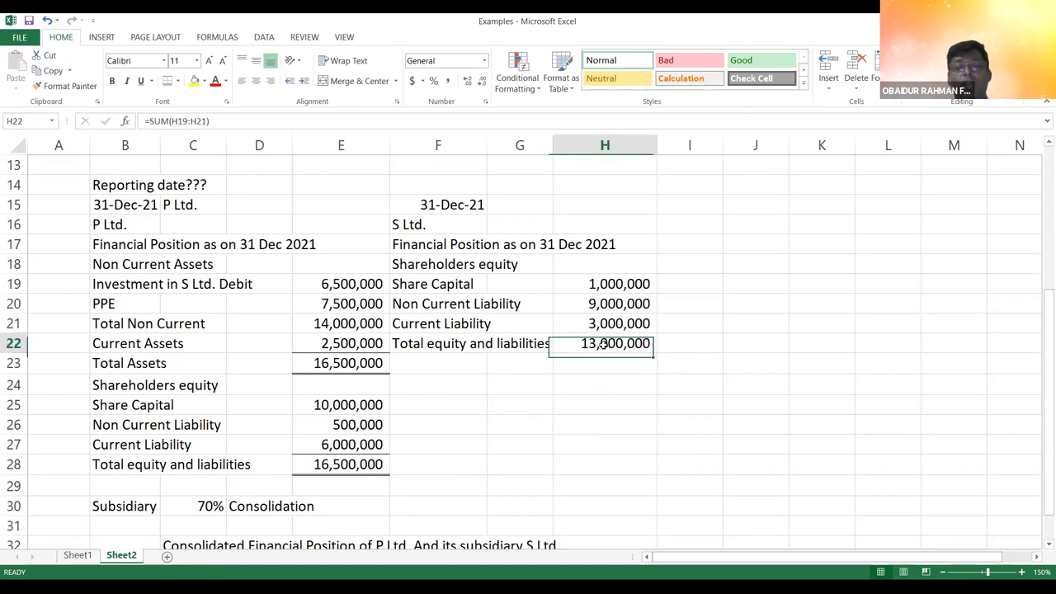
pyautogui.click(168, 81)
# - Add a "Non Current Assets" line for S Ltd. in row 23, with 8500000 in H23
pyautogui.click(443, 366)
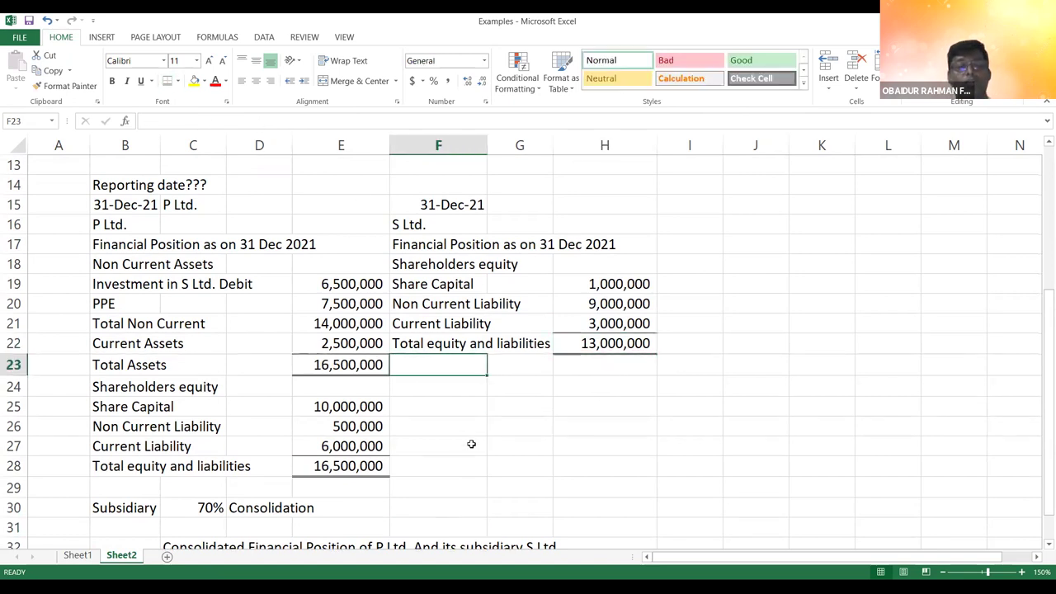
pyautogui.write('Non Cu')
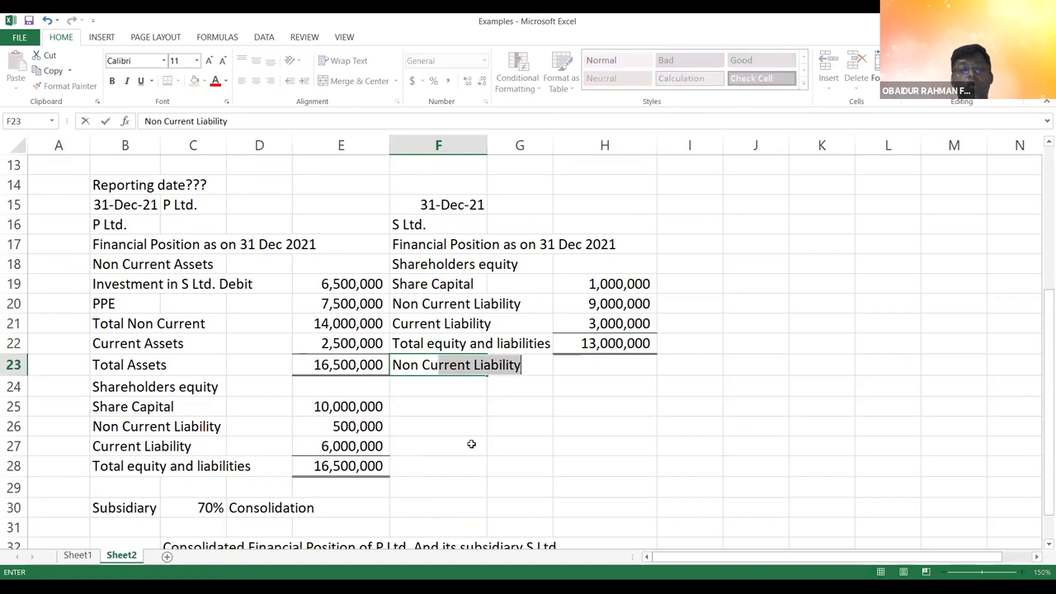
pyautogui.write('rrent Assets')
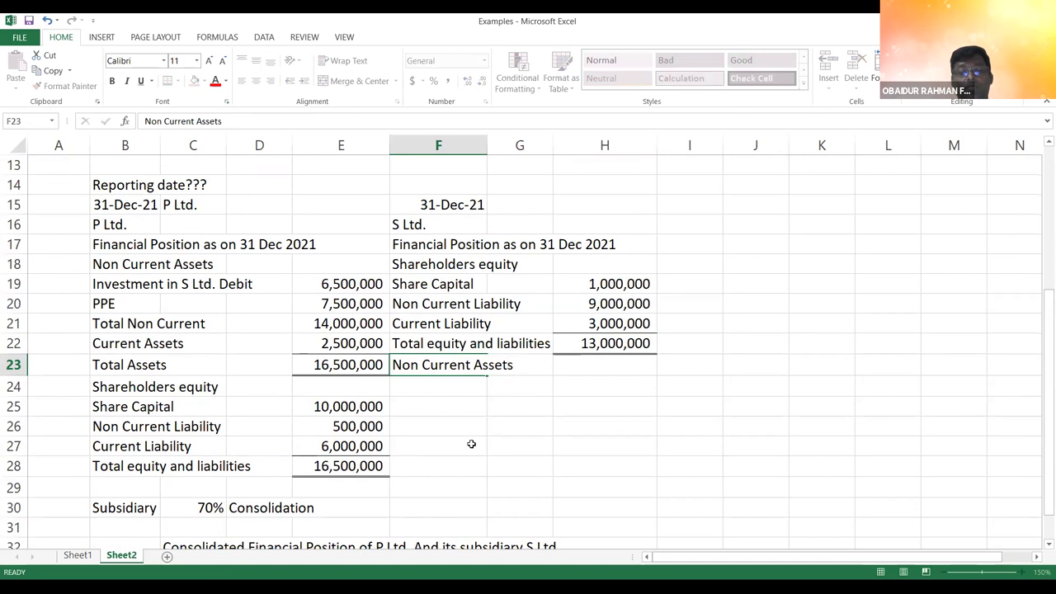
pyautogui.press('Return')
pyautogui.click(625, 367)
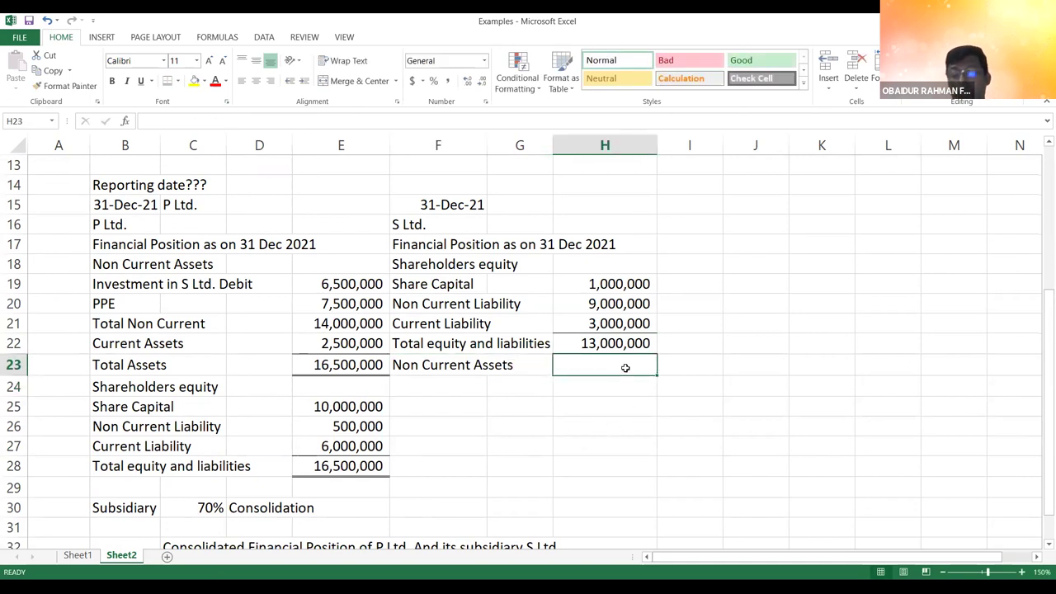
pyautogui.write('8,500,0')
pyautogui.write('000')
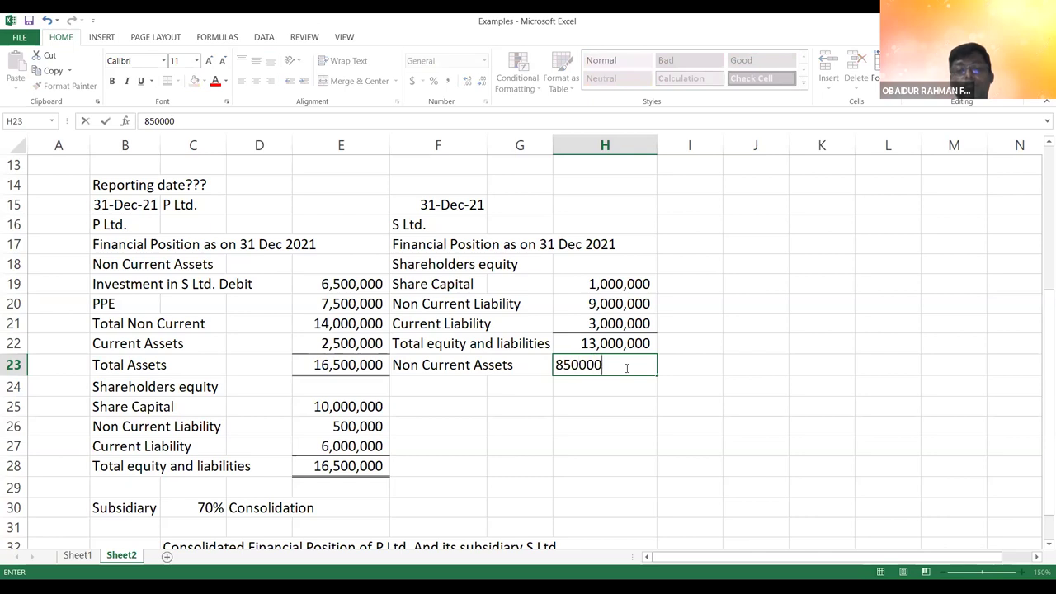
pyautogui.write('0')
pyautogui.press('Return')
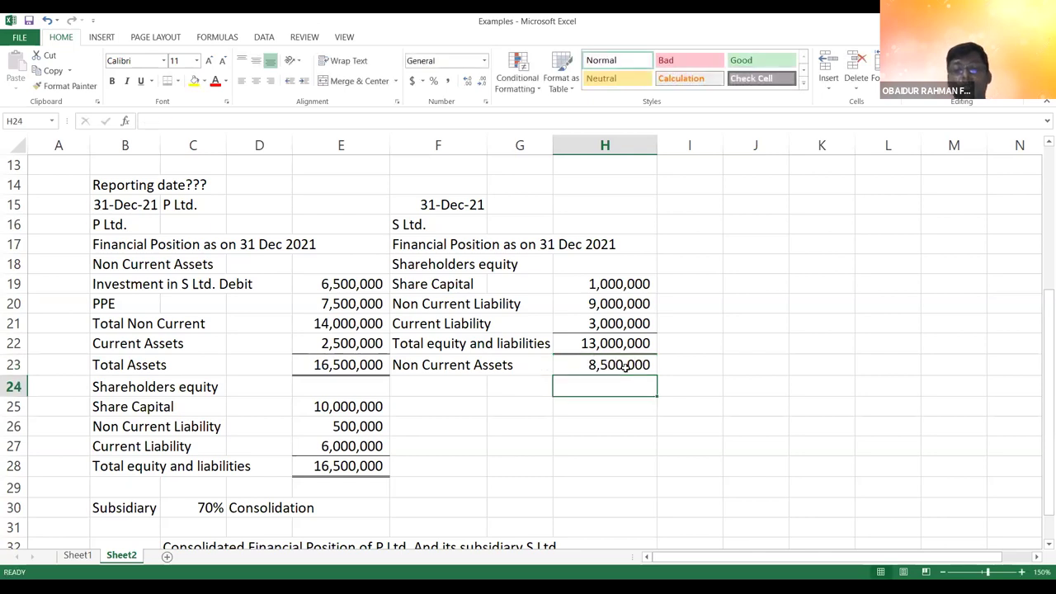
# - Enter the label "Current Assets" in F24, below S Ltd.'s Non Current Assets line
pyautogui.click(465, 390)
pyautogui.write('Current')
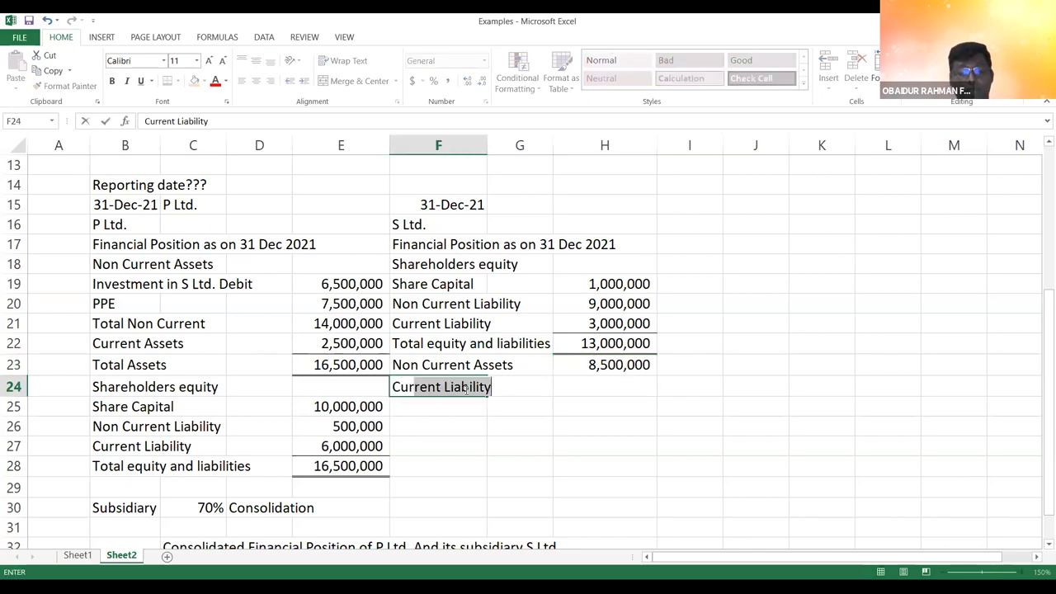
pyautogui.write(' Assets')
pyautogui.press('Return')
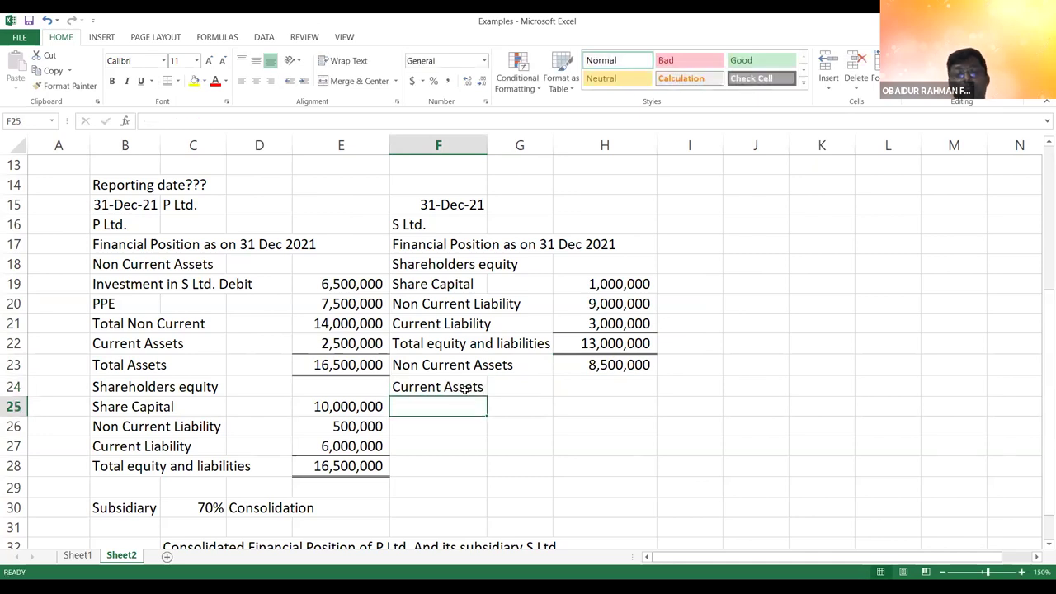
# - Enter 4500000 in H24 as S Ltd.'s Current Assets amount
pyautogui.click(616, 387)
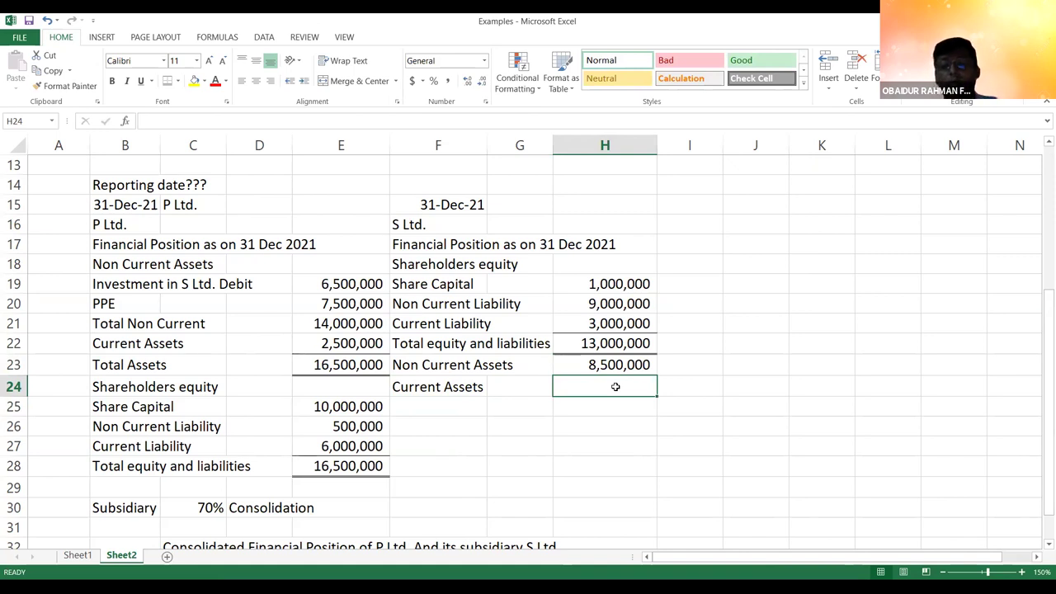
pyautogui.write('4500000')
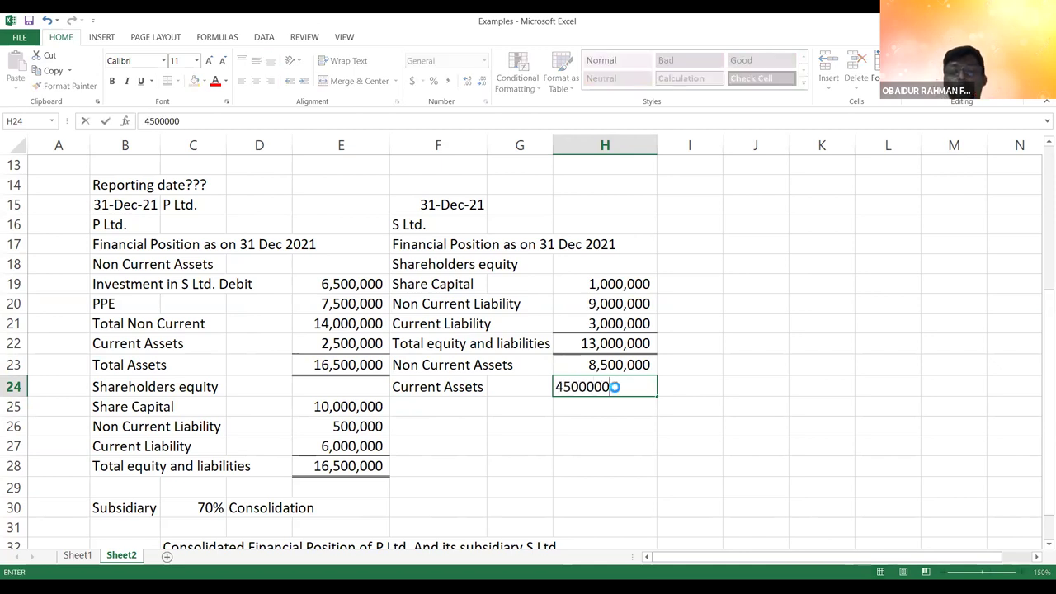
pyautogui.press('Return')
# - Add the label "Total Assets" in F25, below S Ltd.'s Current Assets line
pyautogui.click(460, 409)
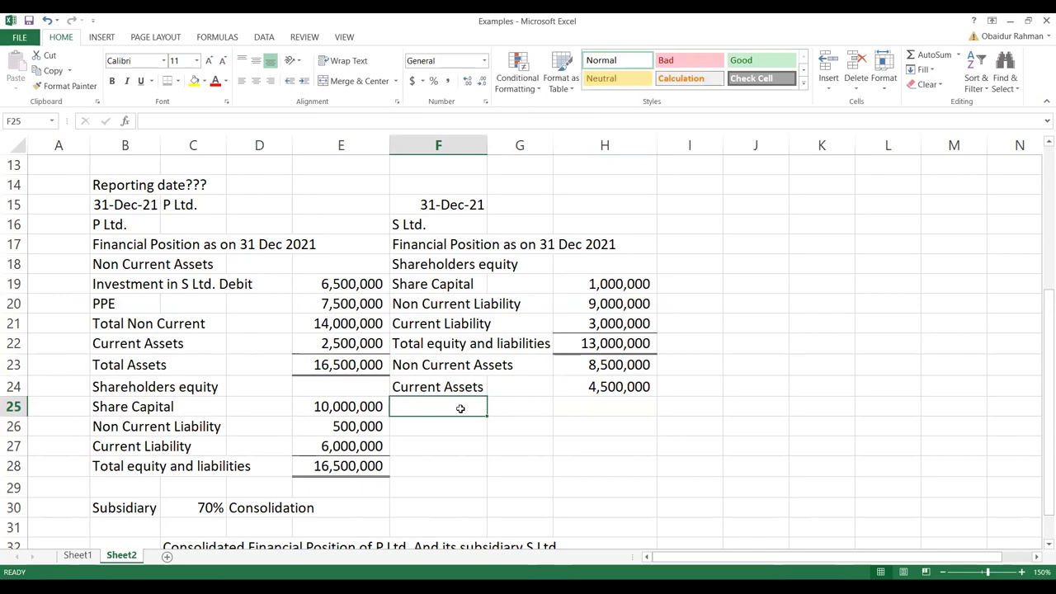
pyautogui.write('Total equity and liabilities')
pyautogui.press('Return')
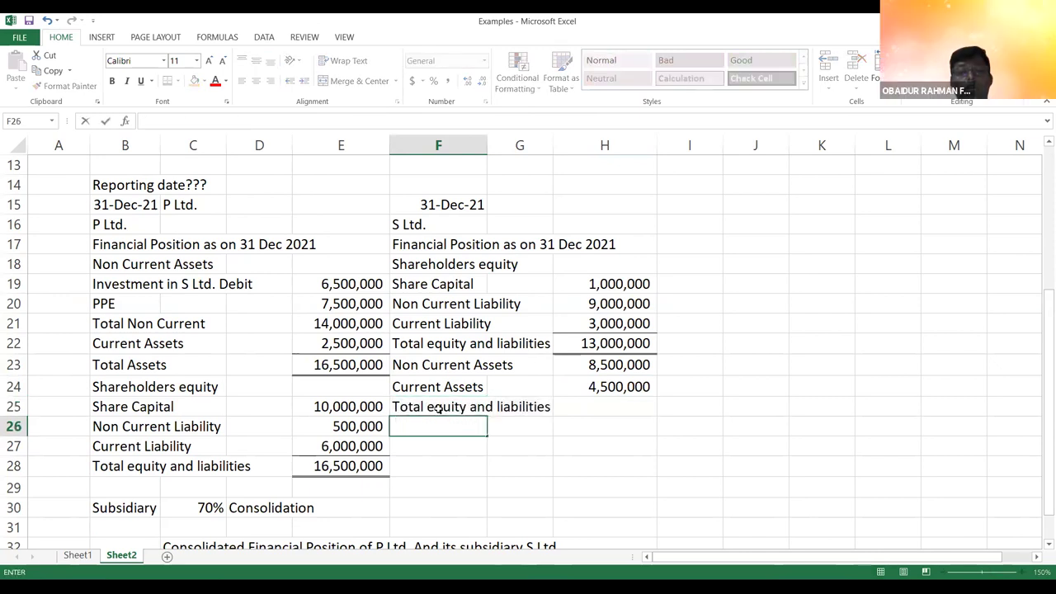
pyautogui.click(416, 407)
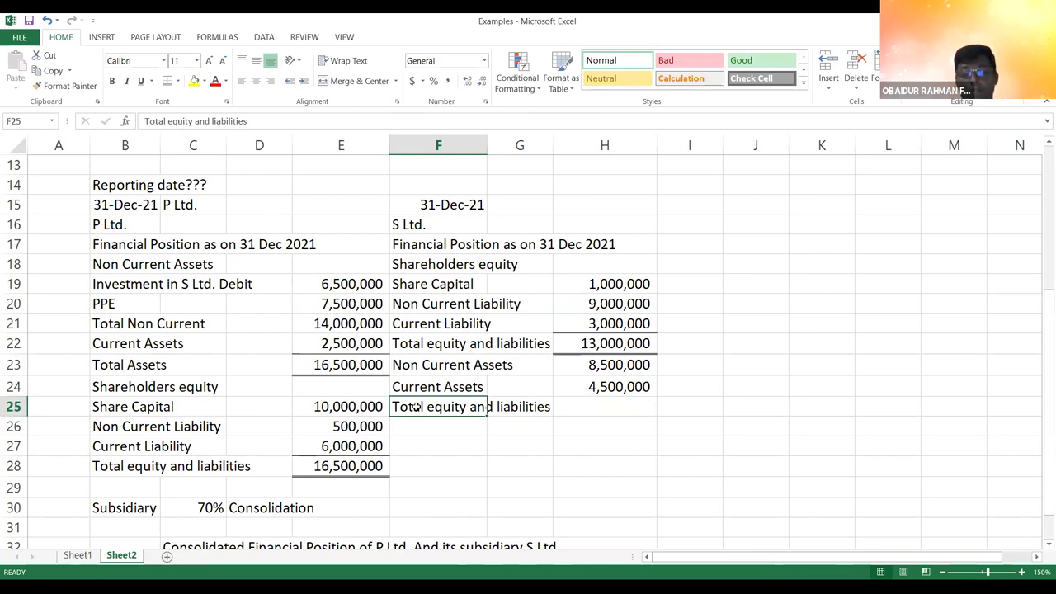
pyautogui.click(274, 114)
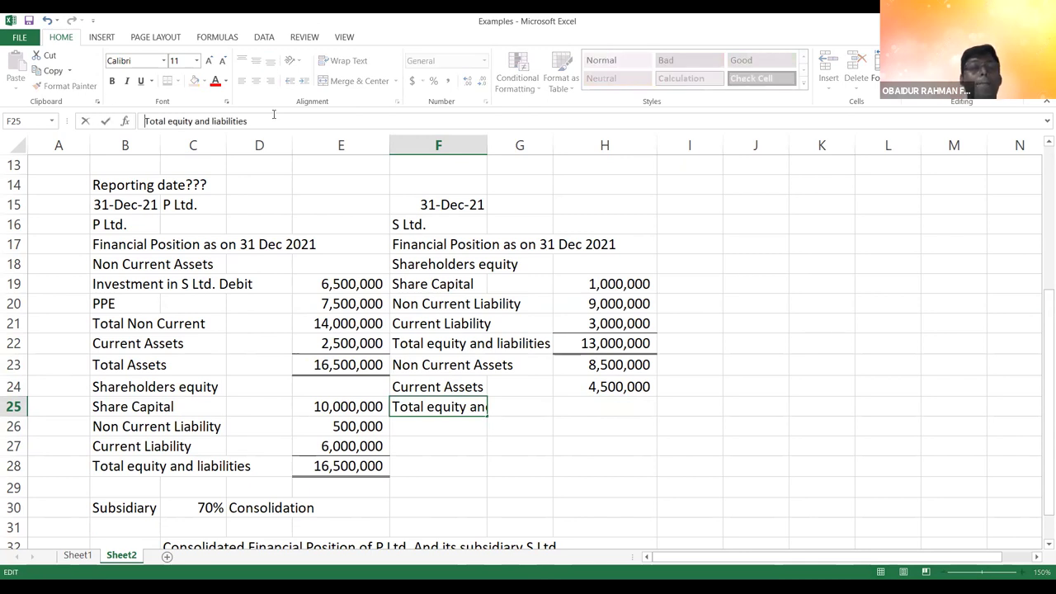
pyautogui.press('BackSpace')
pyautogui.press('BackSpace')
pyautogui.press('BackSpace')
pyautogui.press('BackSpace')
pyautogui.press('BackSpace')
pyautogui.press('BackSpace')
pyautogui.press('BackSpace')
pyautogui.press('BackSpace')
pyautogui.press('BackSpace')
pyautogui.press('BackSpace')
pyautogui.press('BackSpace')
pyautogui.press('BackSpace')
pyautogui.press('BackSpace')
pyautogui.press('BackSpace')
pyautogui.press('BackSpace')
pyautogui.press('BackSpace')
pyautogui.press('BackSpace')
pyautogui.press('BackSpace')
pyautogui.press('BackSpace')
pyautogui.press('BackSpace')
pyautogui.press('BackSpace')
pyautogui.press('BackSpace')
pyautogui.write('Assets')
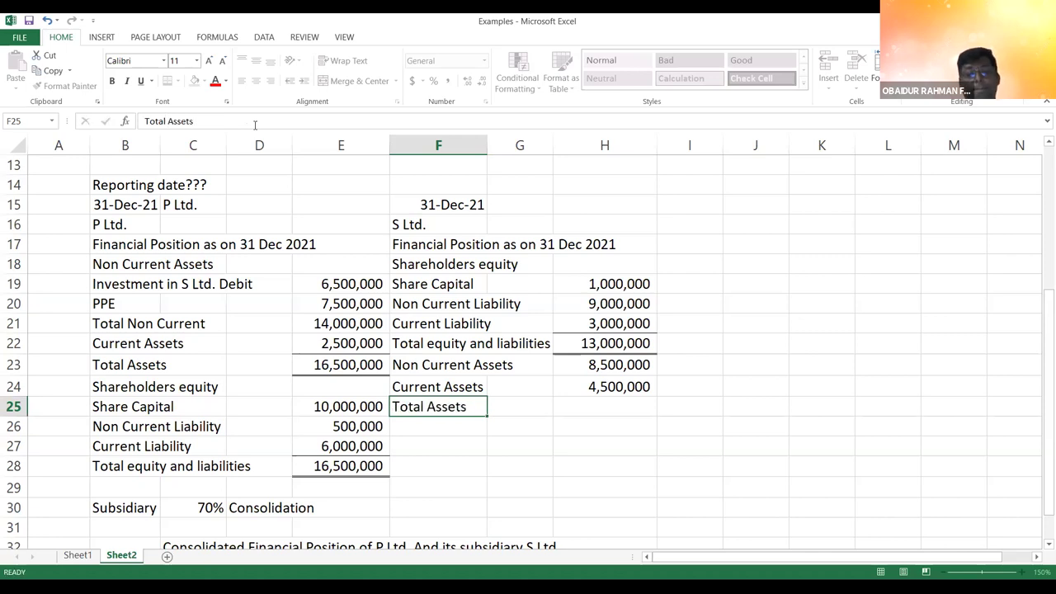
pyautogui.press('Return')
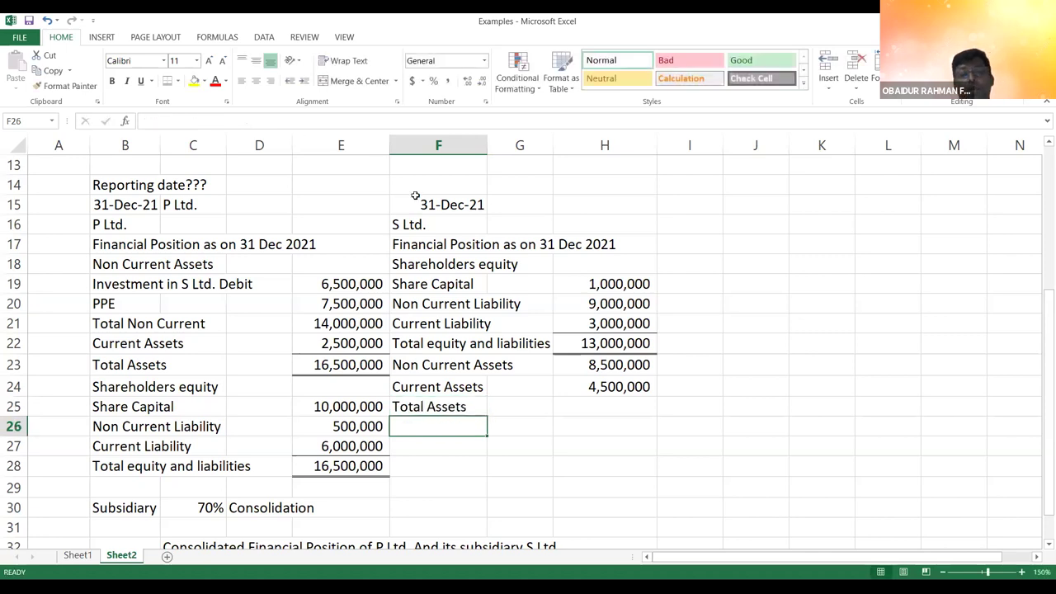
# - Total S Ltd.'s assets in H25 with the formula =H23+H24
pyautogui.click(600, 412)
pyautogui.write('=')
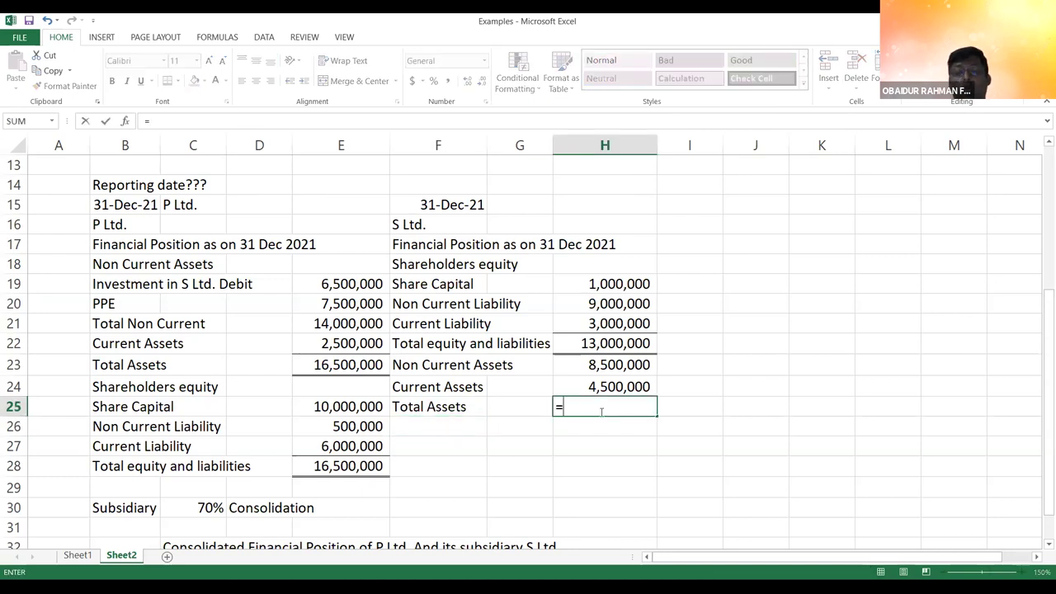
pyautogui.click(583, 364)
pyautogui.write('+')
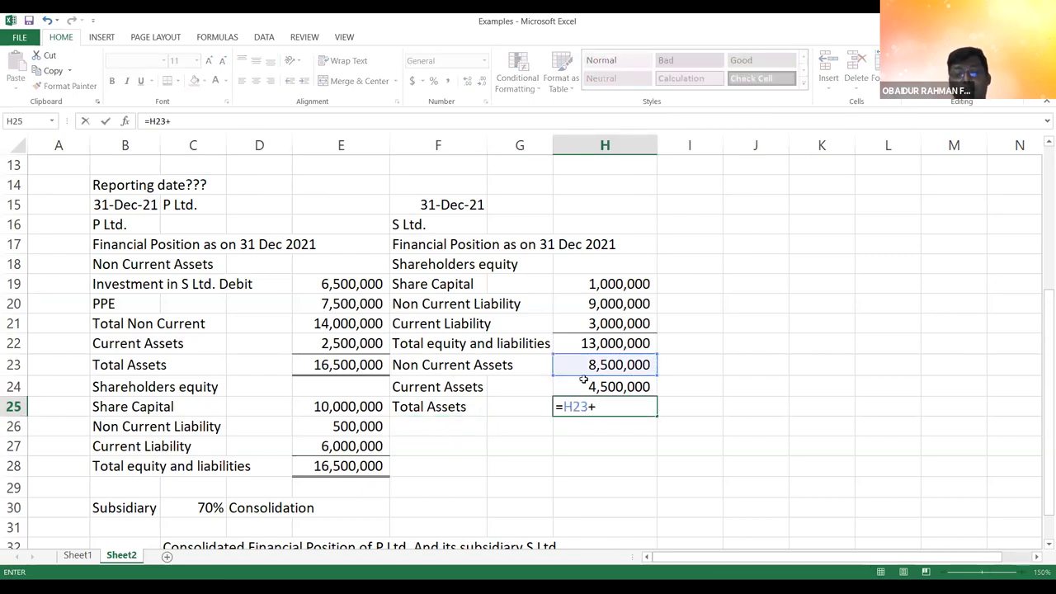
pyautogui.click(584, 386)
pyautogui.press('Return')
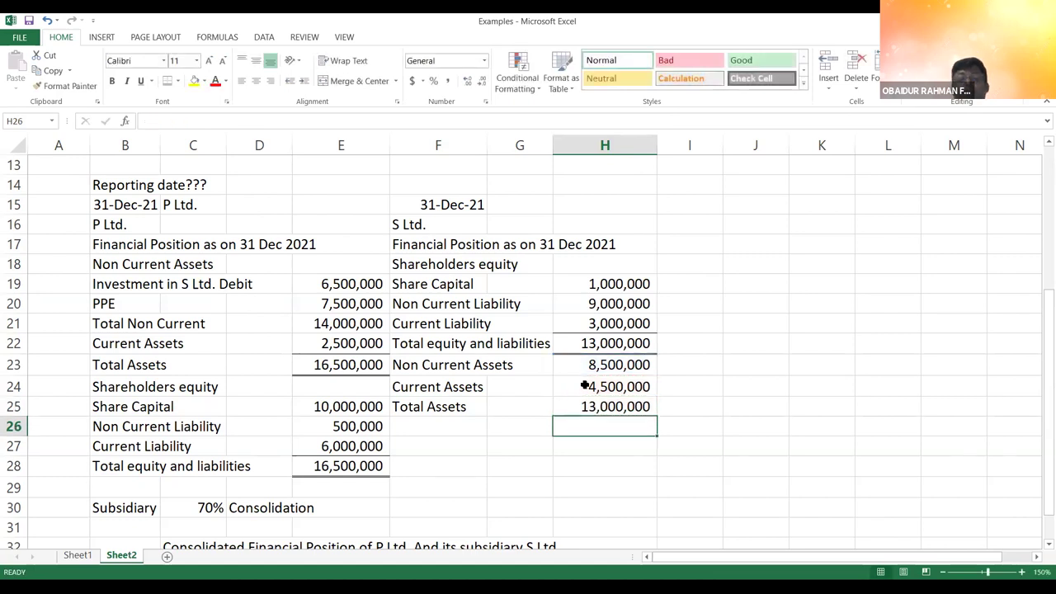
# - Apply the top and double bottom border to S Ltd.'s Total Assets amount in H25
pyautogui.click(594, 409)
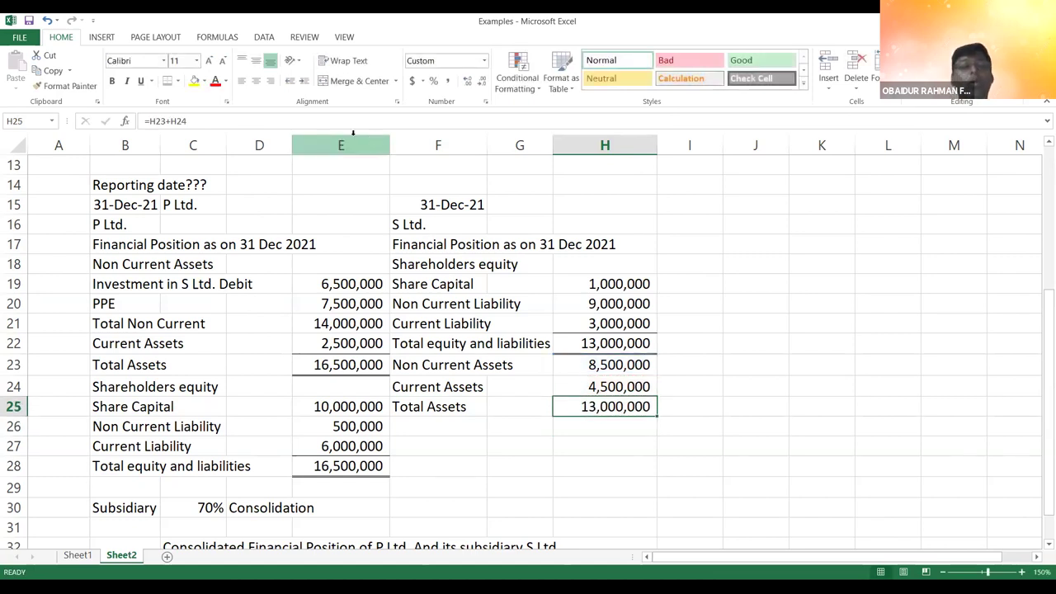
pyautogui.click(166, 83)
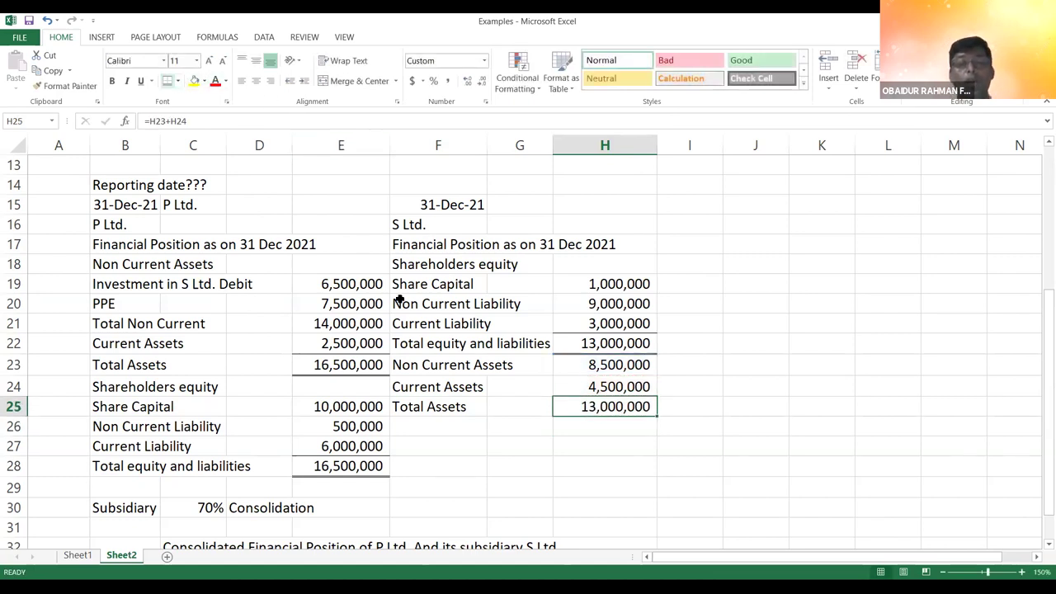
pyautogui.click(538, 474)
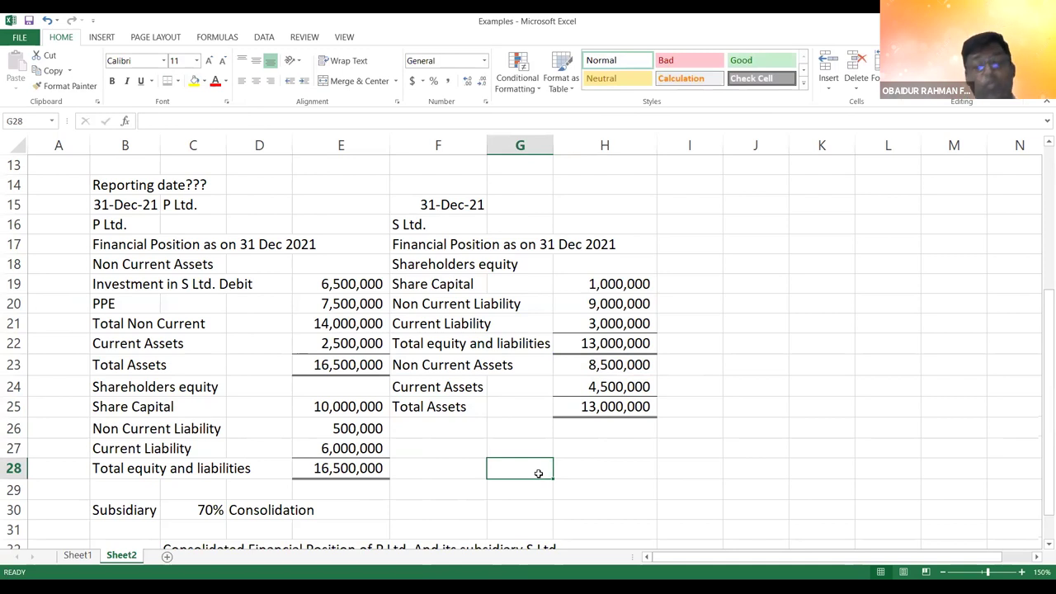
# - Review the 1-Jan-21 share acquisition statement in B5 at the start of the example
pyautogui.press('Up')
pyautogui.press('Up')
pyautogui.press('Up')
pyautogui.press('Up')
pyautogui.press('Up')
pyautogui.press('Up')
pyautogui.press('Up')
pyautogui.press('Up')
pyautogui.press('Up')
pyautogui.press('Up')
pyautogui.press('Up')
pyautogui.press('Up')
pyautogui.press('Up')
pyautogui.press('Up')
pyautogui.press('Up')
pyautogui.press('Up')
pyautogui.press('Up')
pyautogui.press('Up')
pyautogui.press('Up')
pyautogui.press('Up')
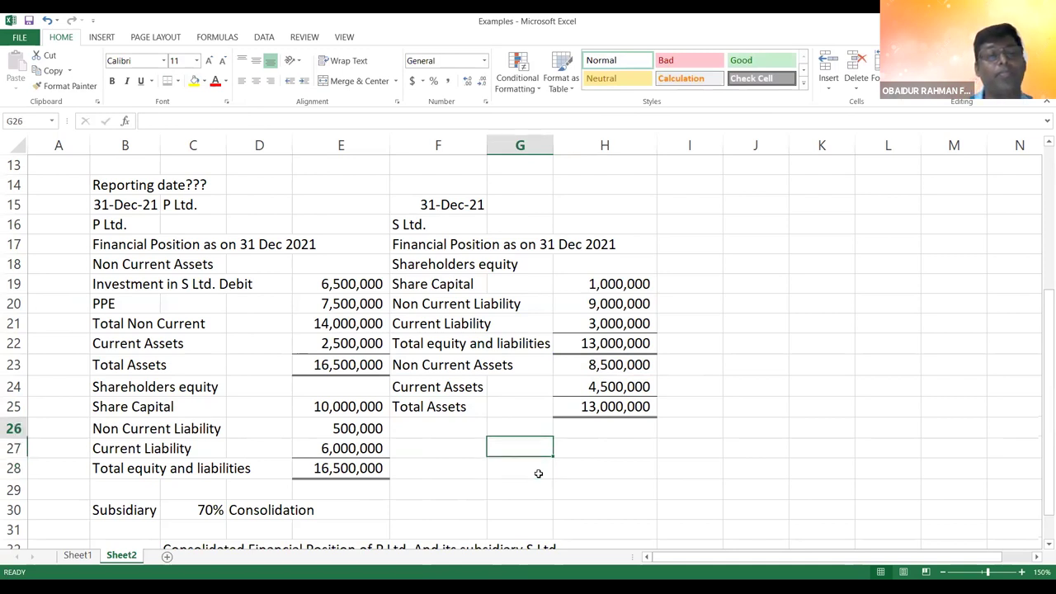
pyautogui.press('Up')
pyautogui.press('Up')
pyautogui.press('Up')
pyautogui.press('Up')
pyautogui.press('Up')
pyautogui.press('Up')
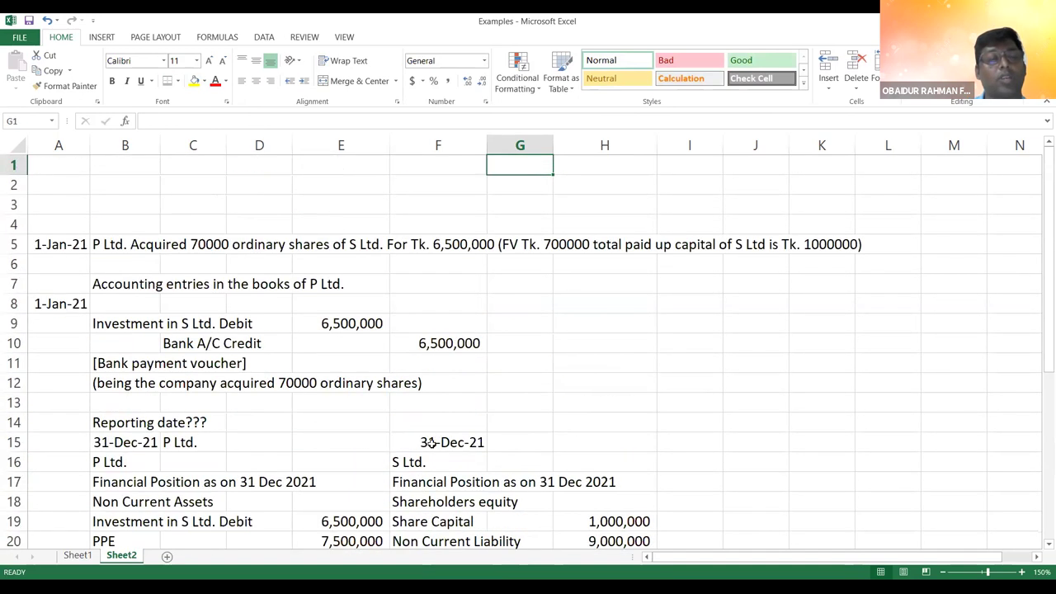
pyautogui.click(97, 245)
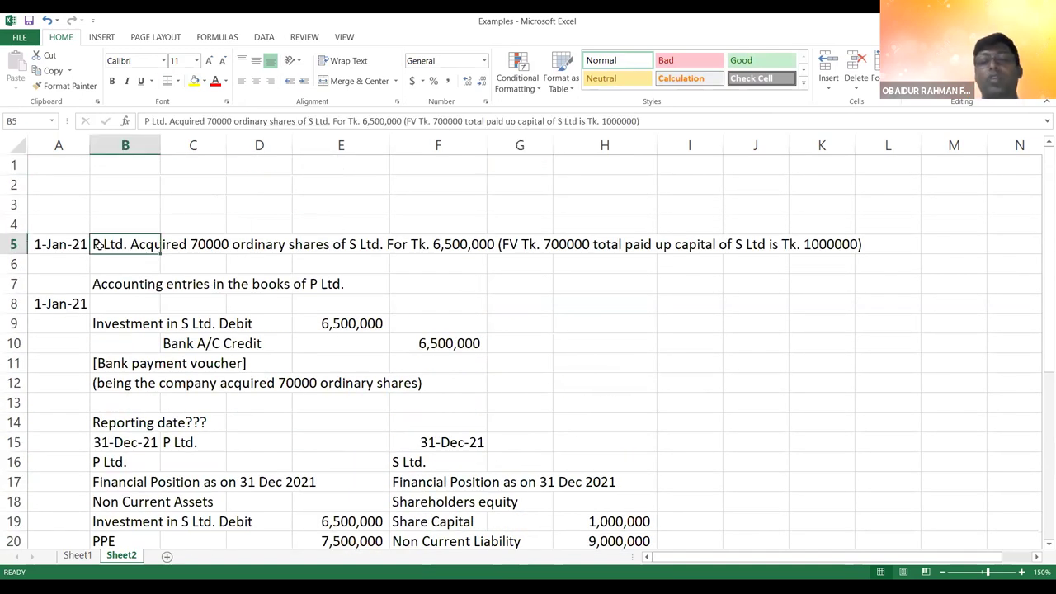
# - Examine the Subsidiary 70% Consolidation note in row 30 and the two individual financial positions above it
pyautogui.press('Down')
pyautogui.press('Down')
pyautogui.press('Down')
pyautogui.press('Down')
pyautogui.press('Down')
pyautogui.press('Down')
pyautogui.press('Down')
pyautogui.press('Down')
pyautogui.press('Down')
pyautogui.press('Down')
pyautogui.press('Down')
pyautogui.press('Down')
pyautogui.press('Down')
pyautogui.press('Down')
pyautogui.press('Down')
pyautogui.press('Down')
pyautogui.press('Down')
pyautogui.press('Down')
pyautogui.press('Down')
pyautogui.press('Down')
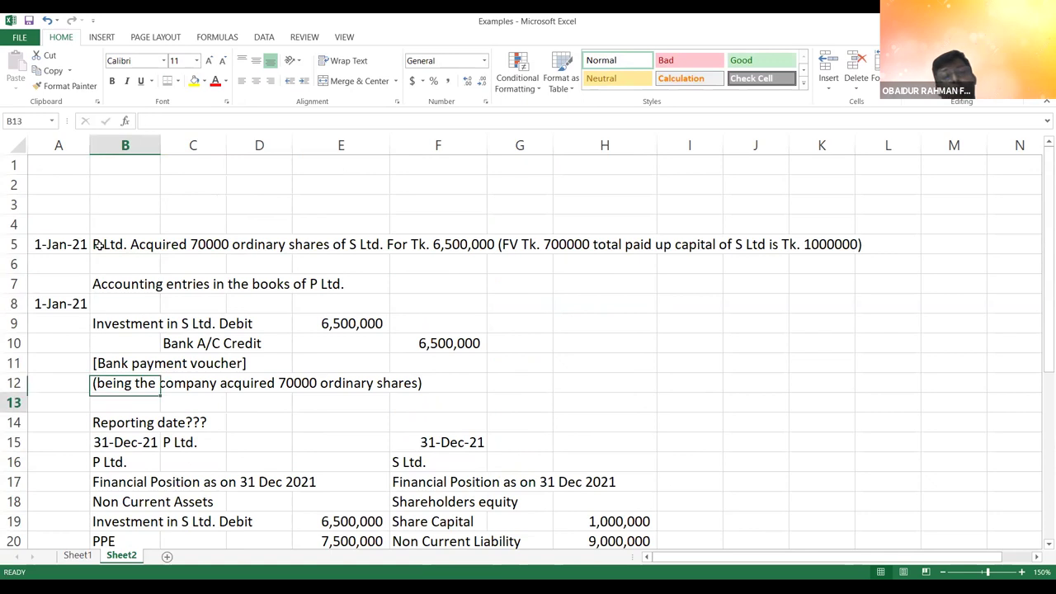
pyautogui.press('Down')
pyautogui.press('Down')
pyautogui.press('Down')
pyautogui.press('Down')
pyautogui.press('Down')
pyautogui.press('Down')
pyautogui.press('Down')
pyautogui.press('Down')
pyautogui.press('Down')
pyautogui.press('Down')
pyautogui.press('Down')
pyautogui.press('Down')
pyautogui.press('Down')
pyautogui.press('Down')
pyautogui.press('Down')
pyautogui.press('Down')
pyautogui.press('Down')
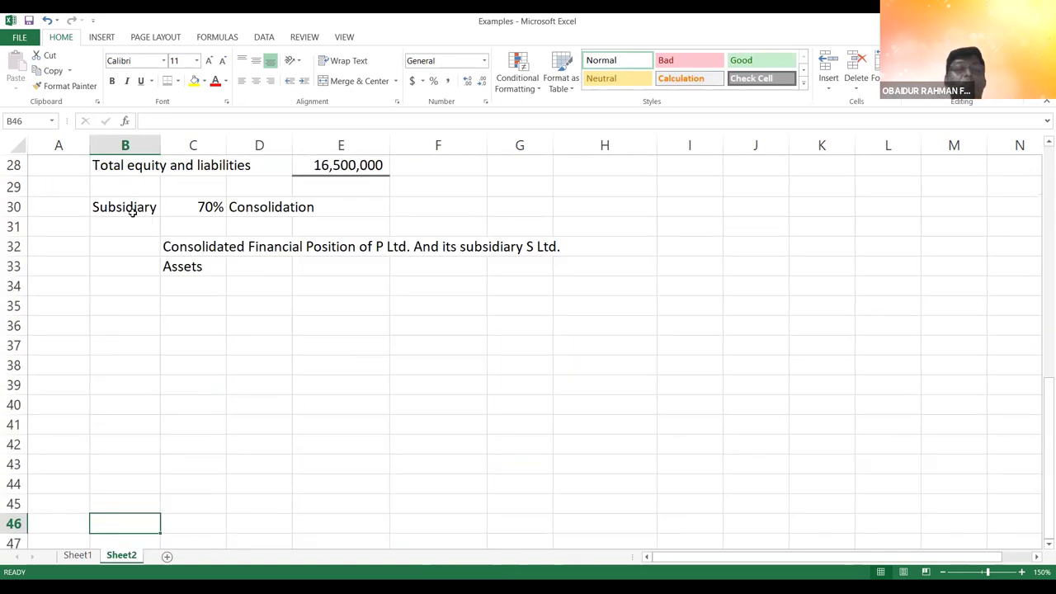
pyautogui.click(108, 205)
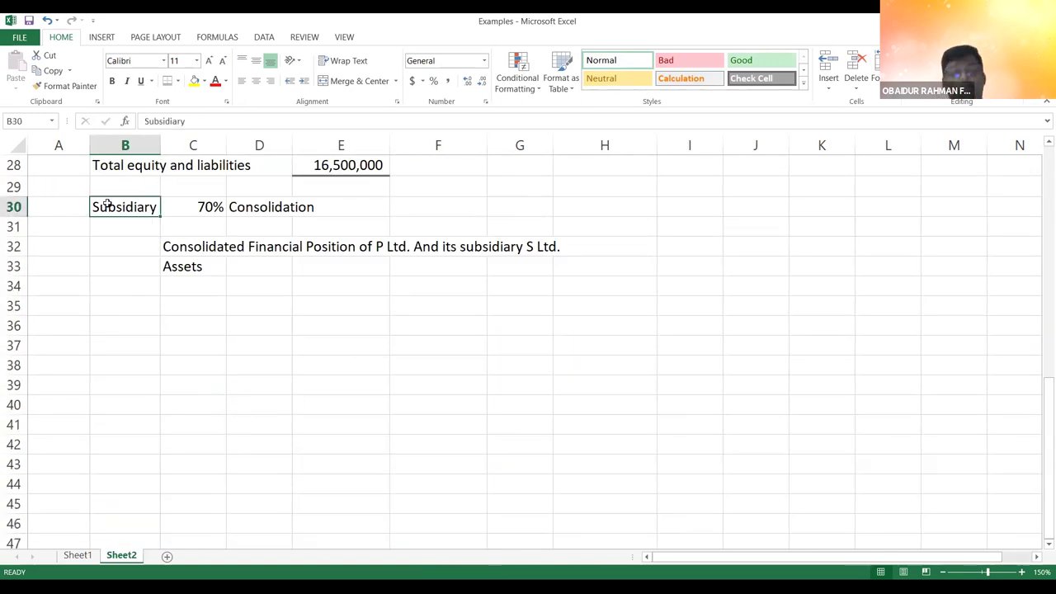
pyautogui.press('Up')
pyautogui.press('Up')
pyautogui.press('Up')
pyautogui.press('Up')
pyautogui.press('Up')
pyautogui.press('Up')
pyautogui.press('Up')
pyautogui.press('Up')
pyautogui.press('Up')
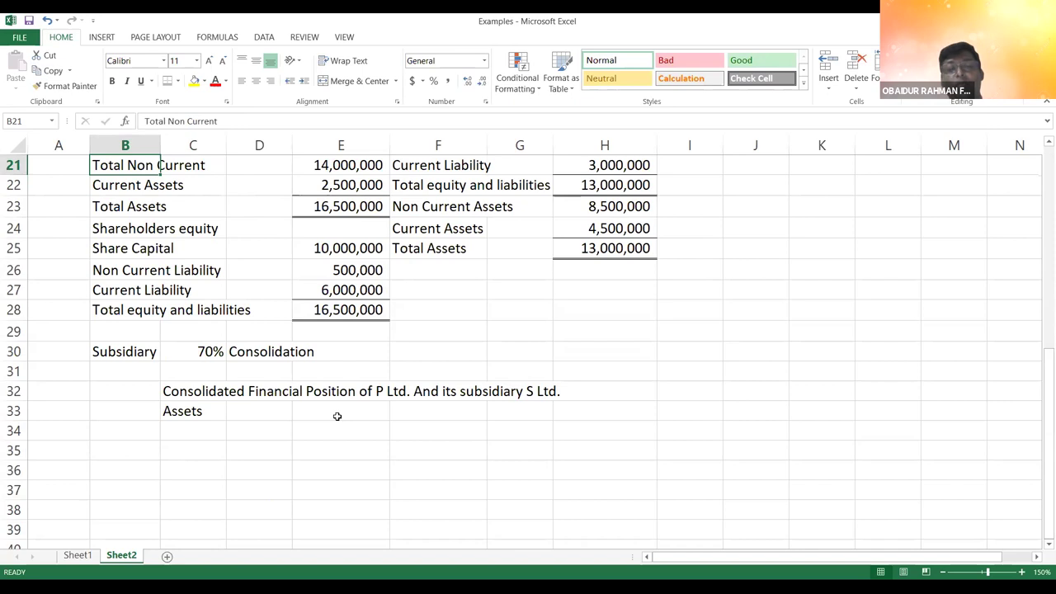
pyautogui.click(213, 415)
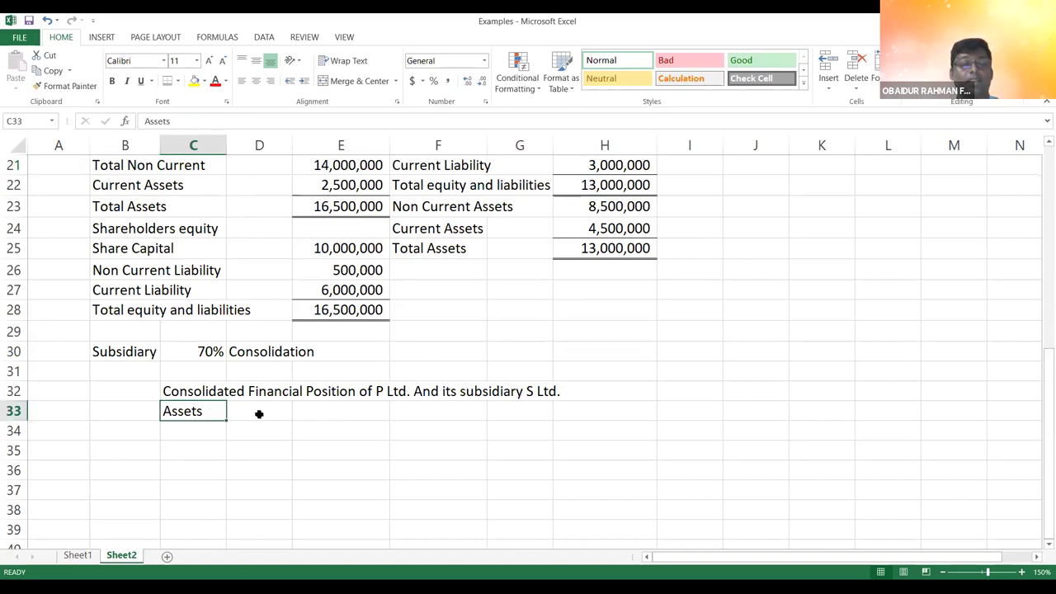
pyautogui.click(261, 414)
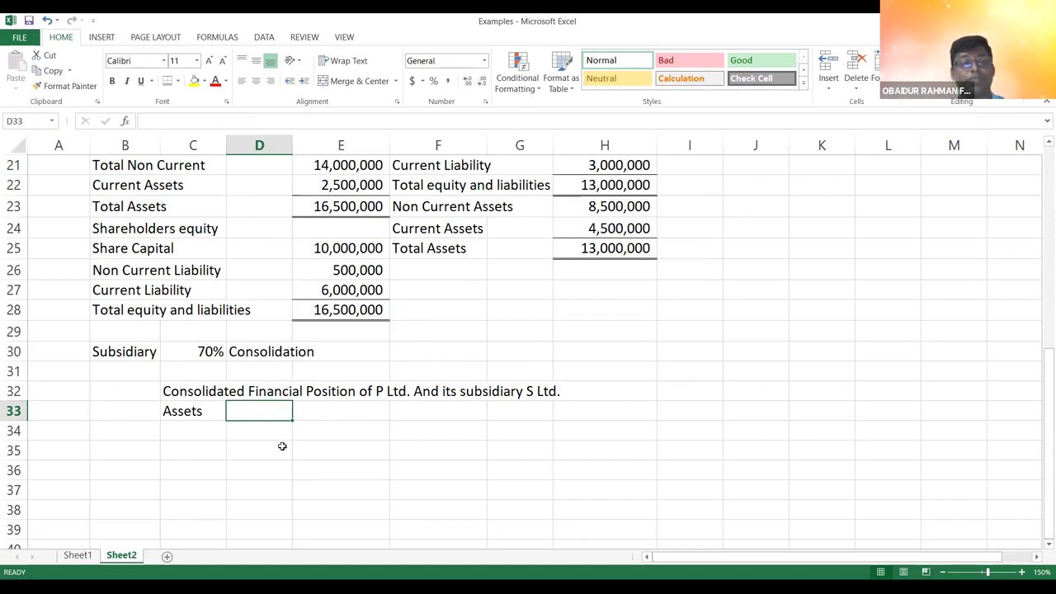
pyautogui.click(350, 411)
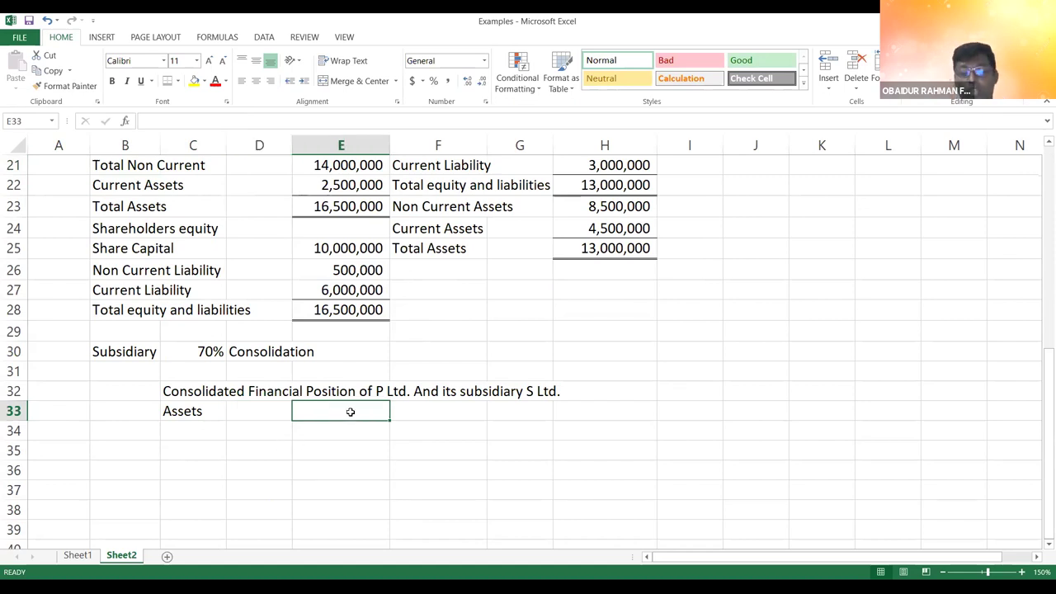
pyautogui.write('=')
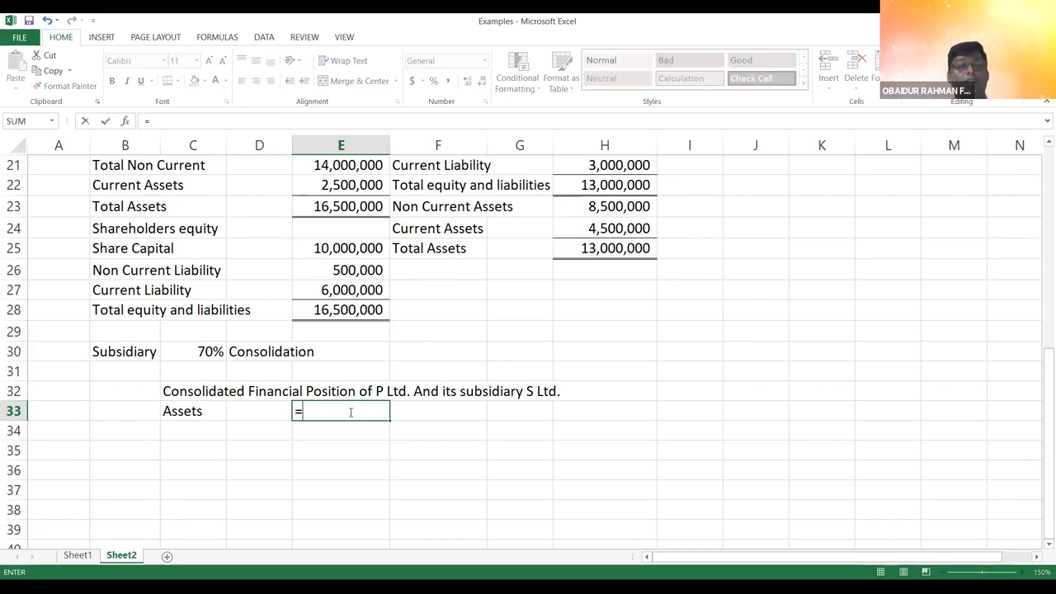
pyautogui.press('Escape')
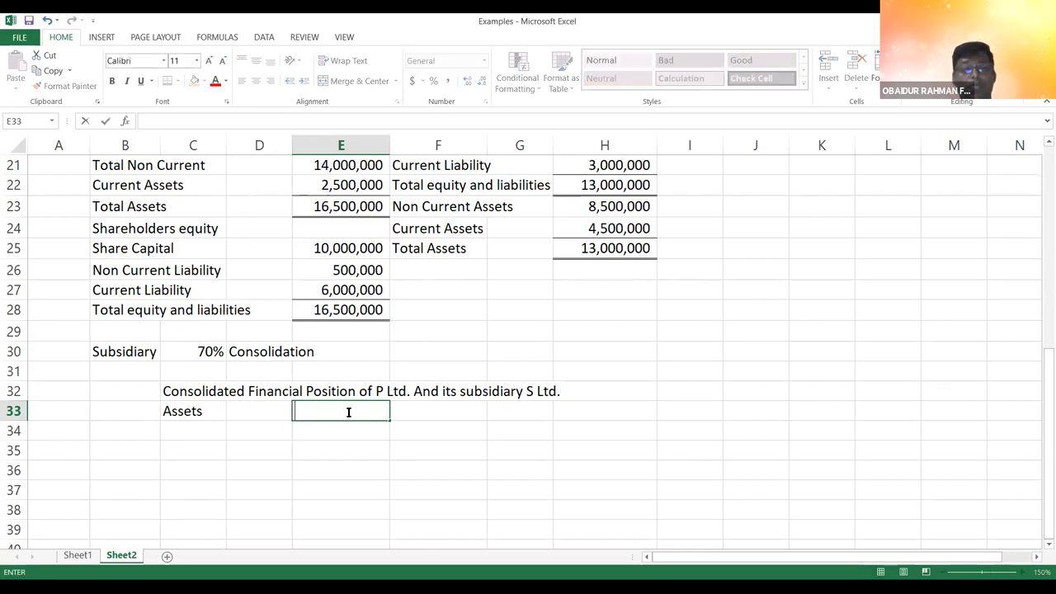
# - Add the label "Non Current Assets" in C34, under Assets in the consolidated financial position
pyautogui.click(191, 425)
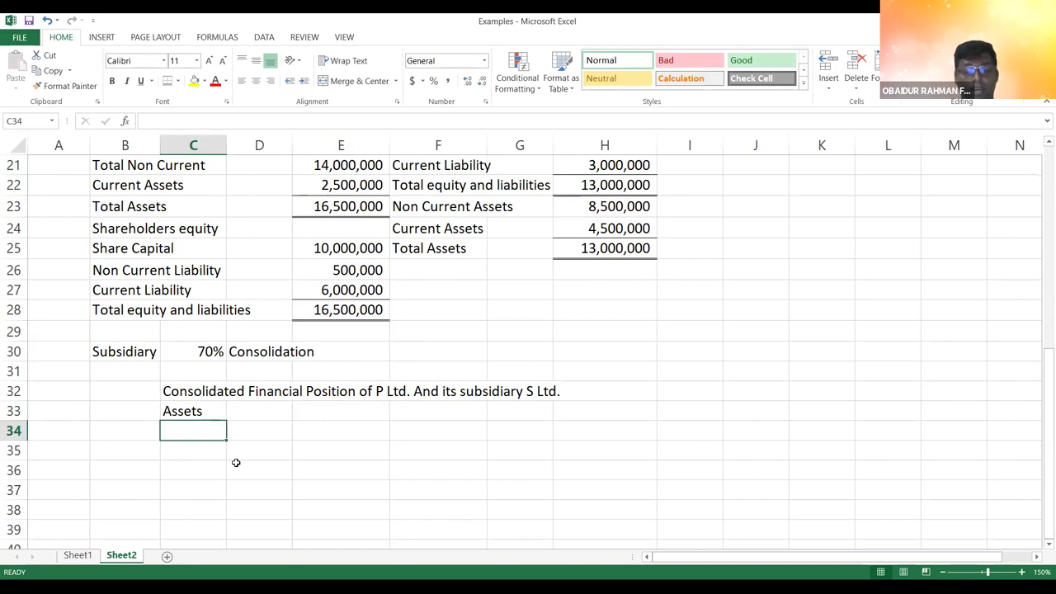
pyautogui.write('Non Current Assets')
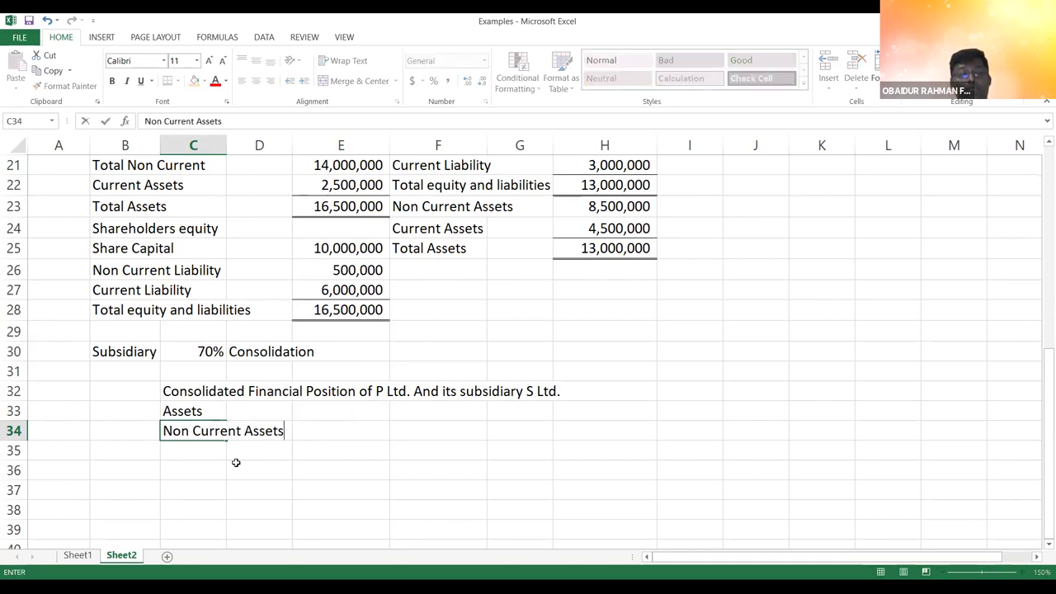
pyautogui.press('Return')
# - Calculate consolidated Non Current Assets in E34 with =E20+H23, adding P Ltd.'s PPE to S Ltd.'s Non Current Assets
pyautogui.click(353, 431)
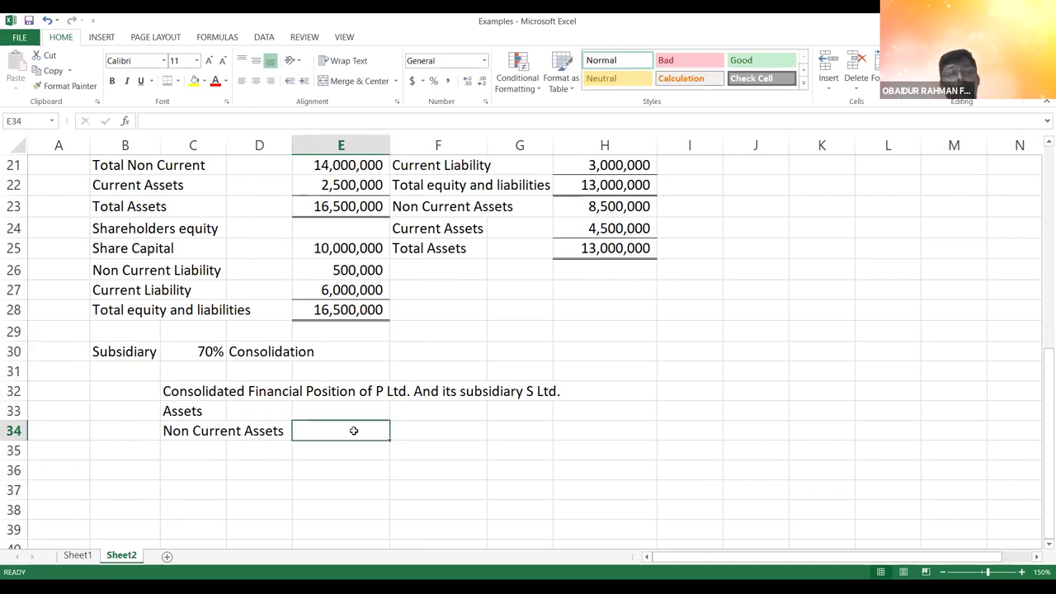
pyautogui.write('=')
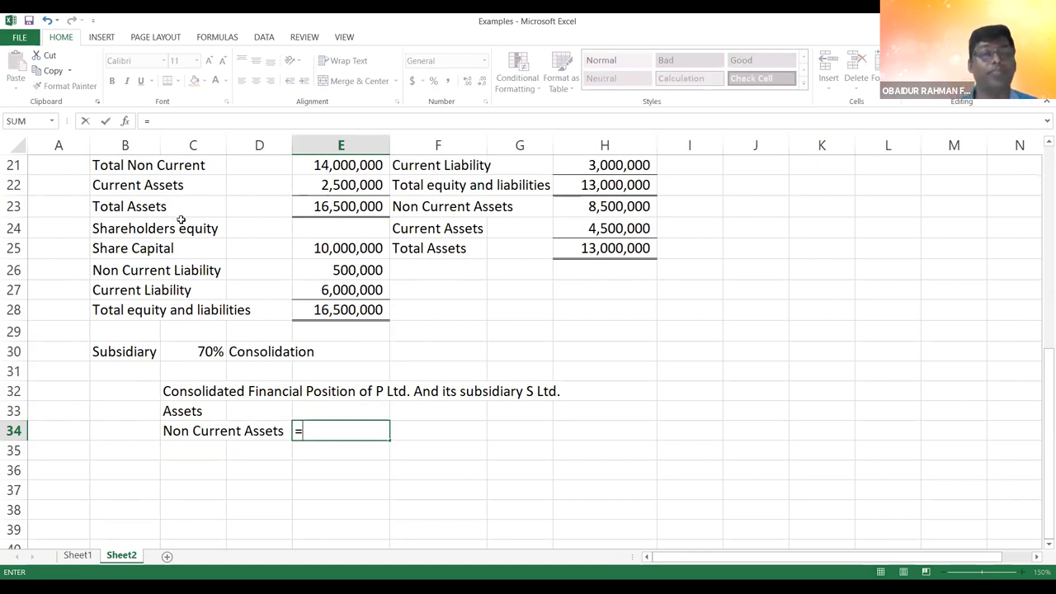
pyautogui.press('Up')
pyautogui.press('Up')
pyautogui.press('Up')
pyautogui.press('Up')
pyautogui.press('Up')
pyautogui.press('Up')
pyautogui.press('Up')
pyautogui.press('Up')
pyautogui.press('Up')
pyautogui.press('Up')
pyautogui.press('Up')
pyautogui.press('Up')
pyautogui.press('Up')
pyautogui.press('Up')
pyautogui.press('Up')
pyautogui.press('Up')
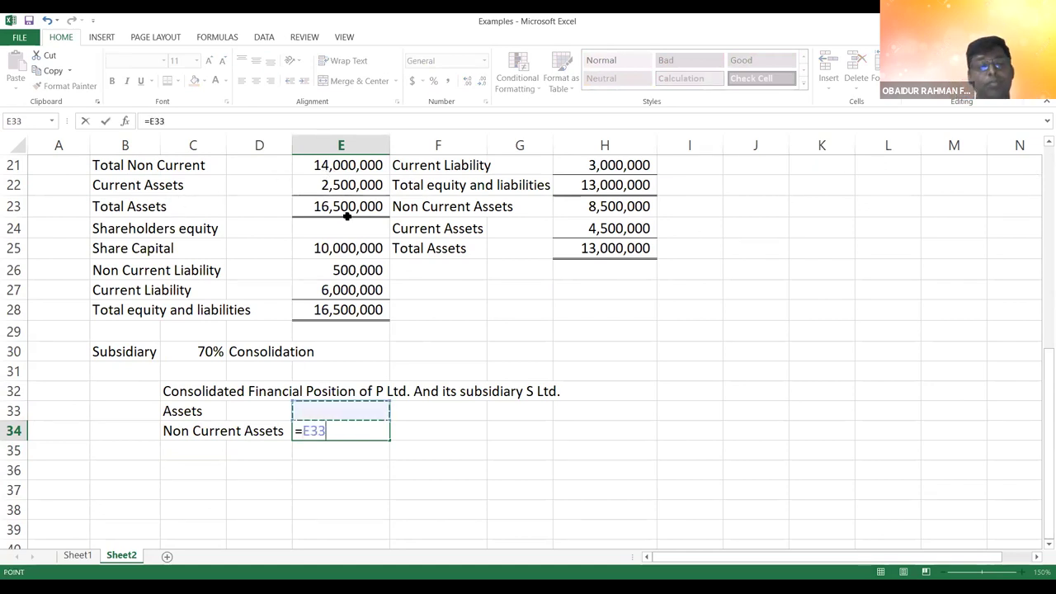
pyautogui.press('Up')
pyautogui.press('Up')
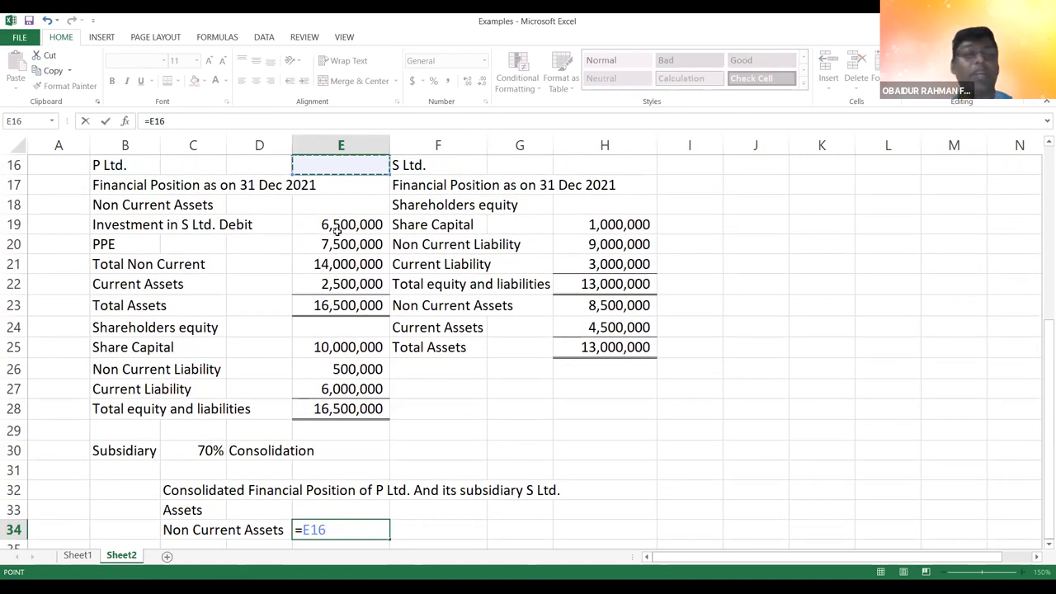
pyautogui.click(340, 243)
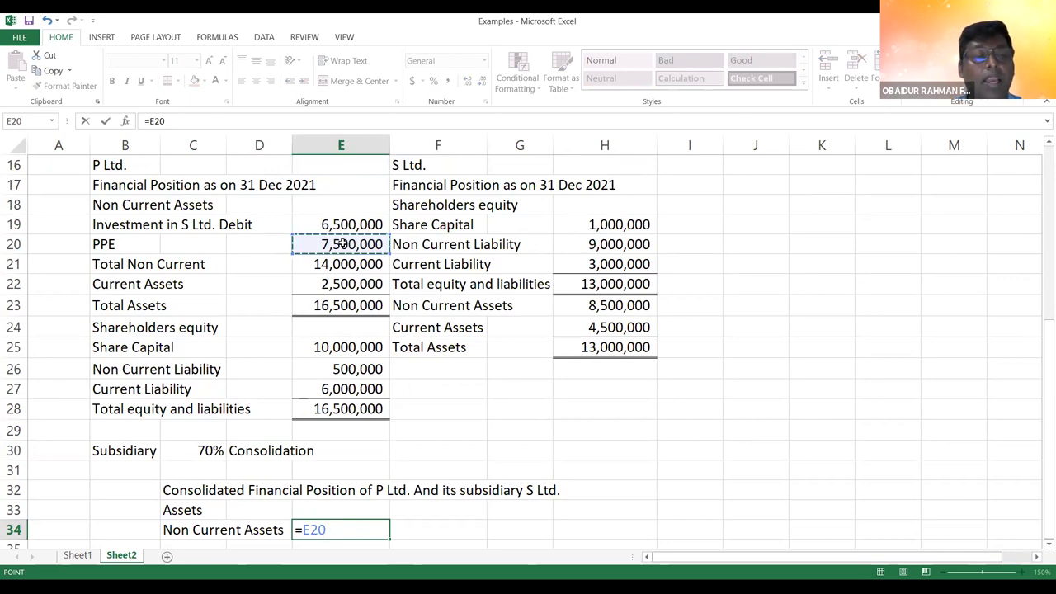
pyautogui.write('+')
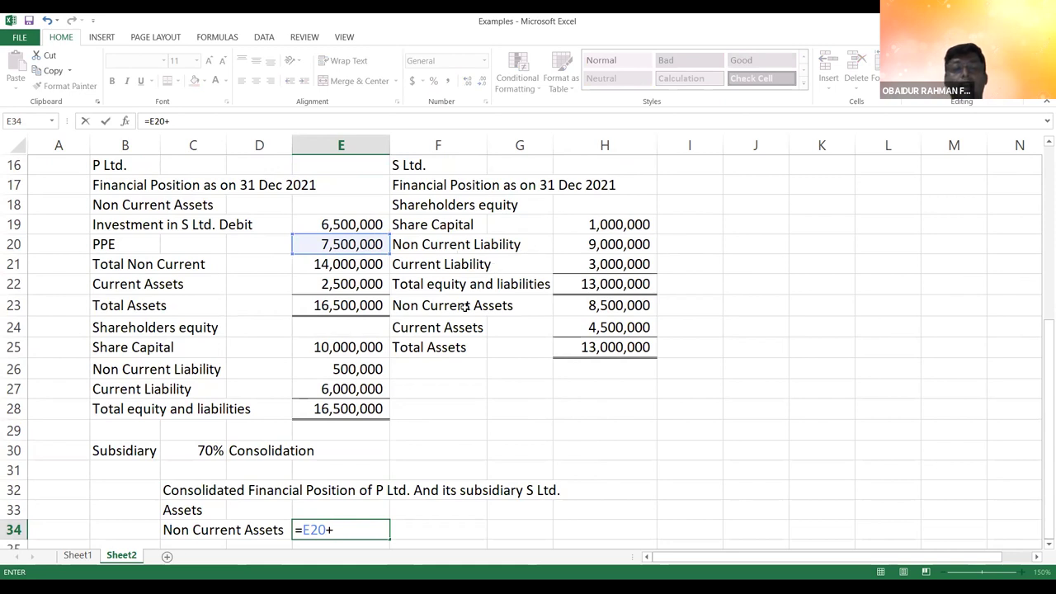
pyautogui.click(596, 307)
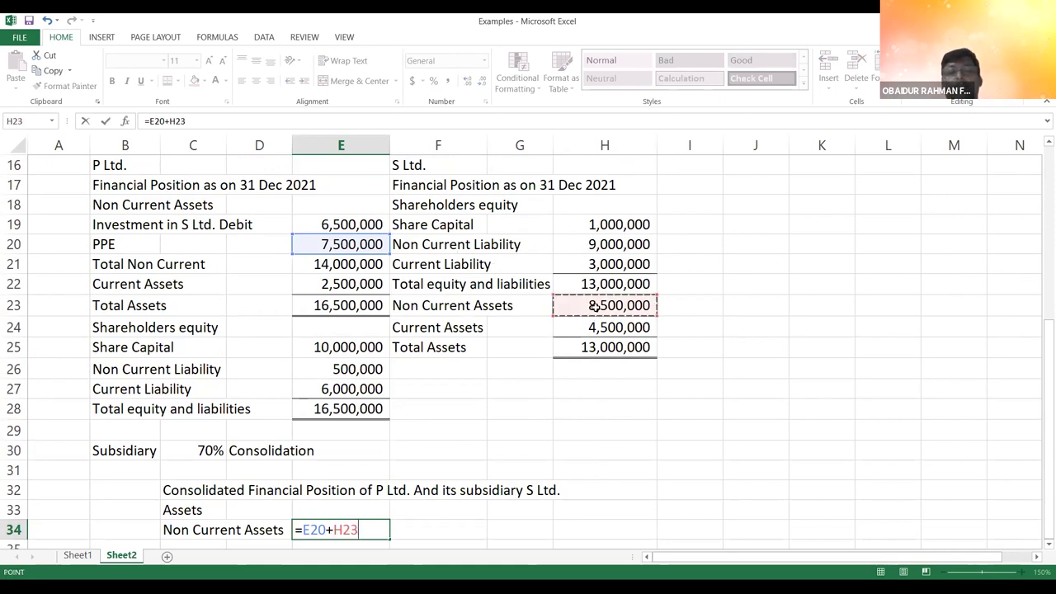
pyautogui.press('Return')
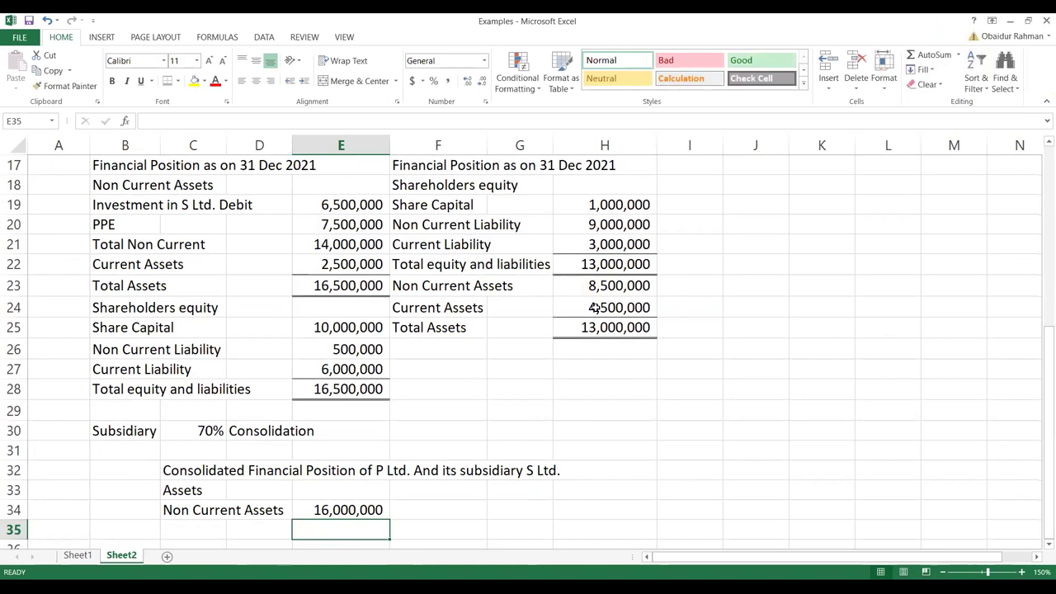
# - Review P Ltd.'s PPE amount in E20, the 1-Jan-21 share acquisition details and both individual financial positions
pyautogui.click(344, 229)
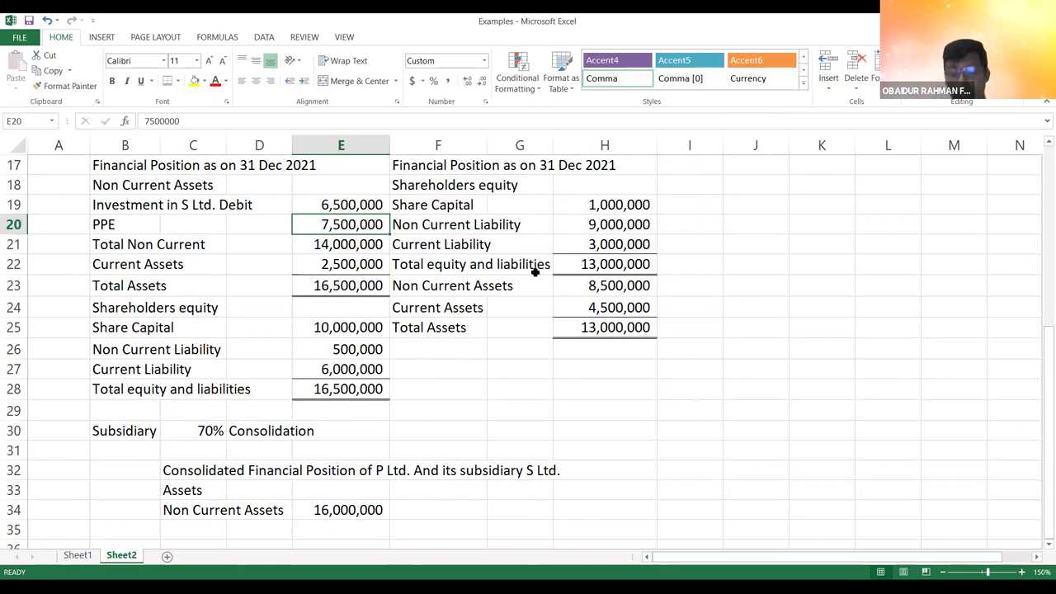
pyautogui.press('Up')
pyautogui.press('Up')
pyautogui.press('Up')
pyautogui.press('Up')
pyautogui.press('Up')
pyautogui.press('Up')
pyautogui.press('Up')
pyautogui.press('Up')
pyautogui.press('Up')
pyautogui.press('Up')
pyautogui.press('Up')
pyautogui.press('Up')
pyautogui.press('Up')
pyautogui.press('Up')
pyautogui.press('Up')
pyautogui.press('Up')
pyautogui.press('Up')
pyautogui.press('Up')
pyautogui.press('Up')
pyautogui.press('Down')
pyautogui.press('Down')
pyautogui.press('Down')
pyautogui.press('Down')
pyautogui.press('Down')
pyautogui.press('Down')
pyautogui.press('Down')
pyautogui.press('Down')
pyautogui.press('Down')
pyautogui.press('Down')
pyautogui.press('Down')
pyautogui.press('Down')
pyautogui.press('Down')
pyautogui.press('Down')
pyautogui.press('Down')
pyautogui.press('Down')
pyautogui.press('Down')
pyautogui.press('Down')
pyautogui.press('Down')
pyautogui.press('Down')
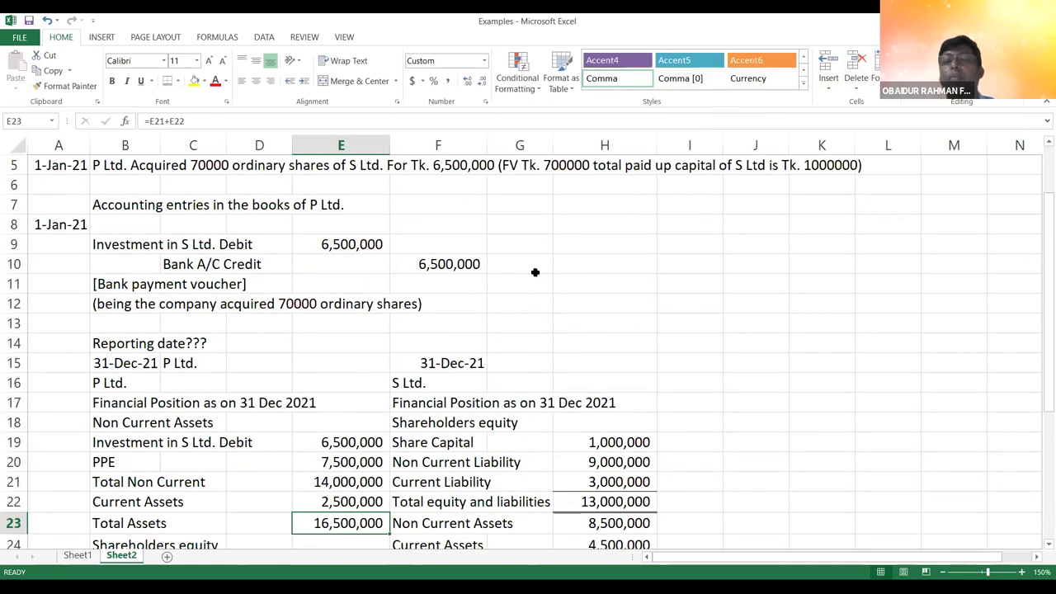
pyautogui.press('Down')
pyautogui.press('Down')
pyautogui.press('Down')
pyautogui.press('Down')
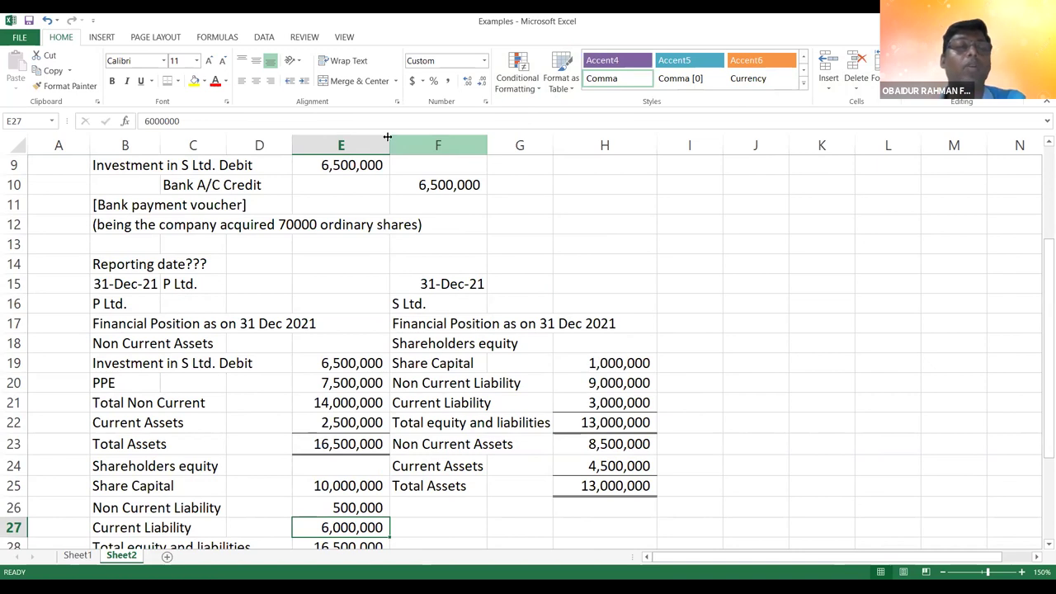
pyautogui.click(216, 37)
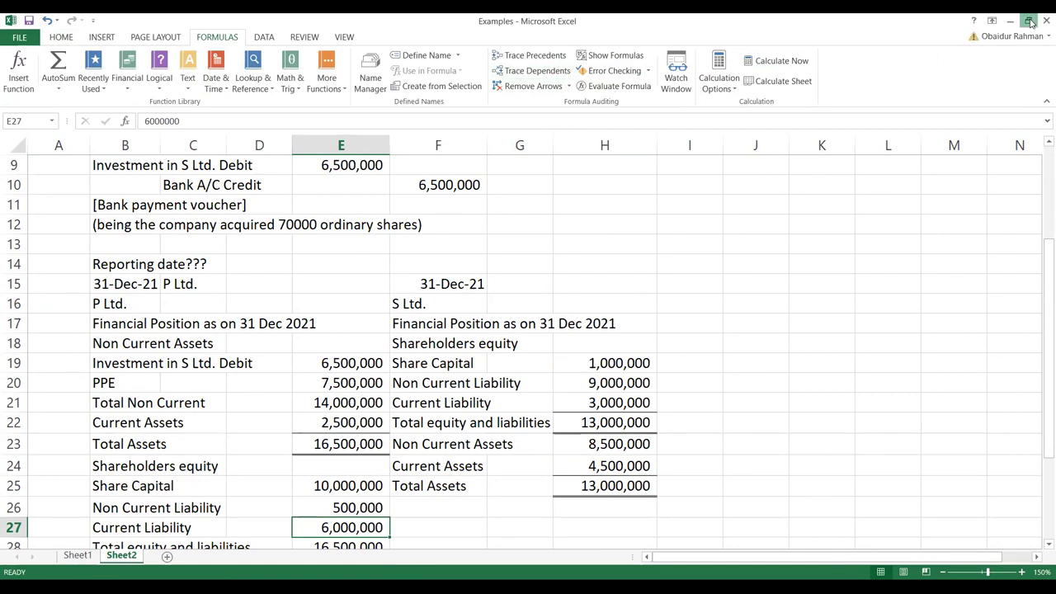
pyautogui.click(1030, 23)
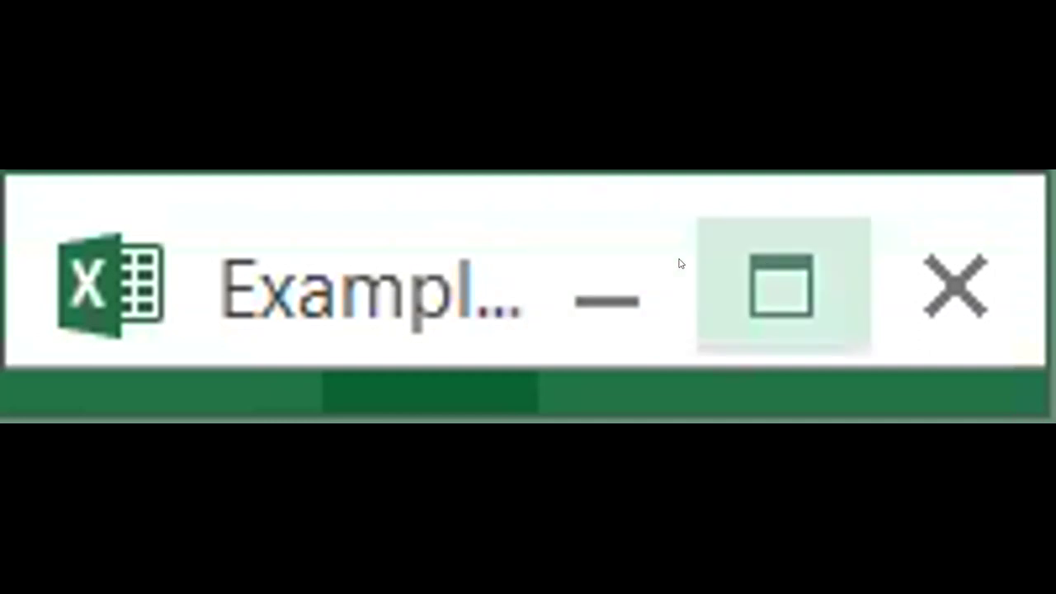
pyautogui.click(761, 258)
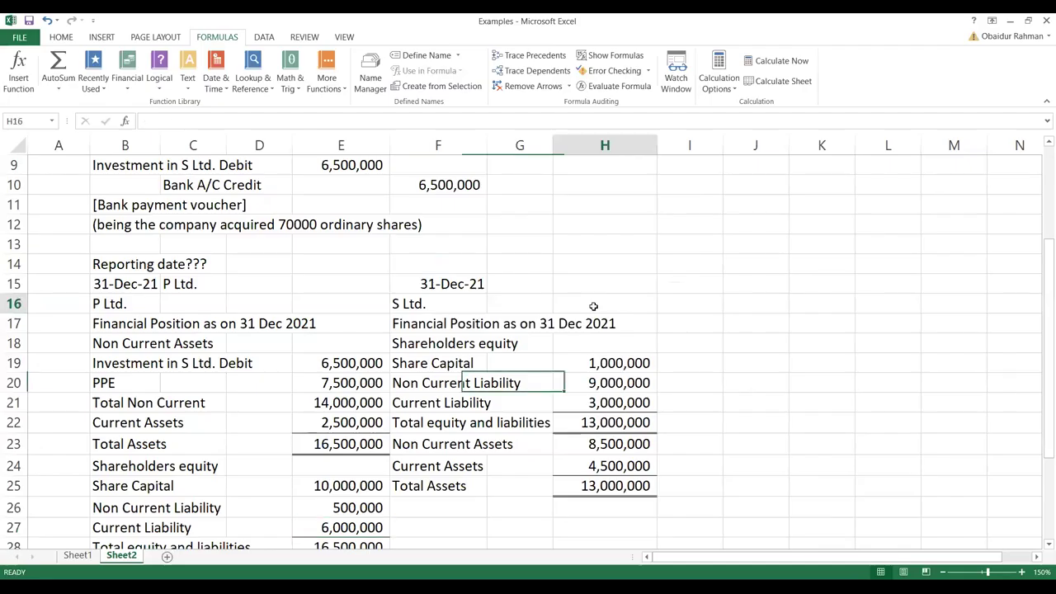
pyautogui.click(593, 306)
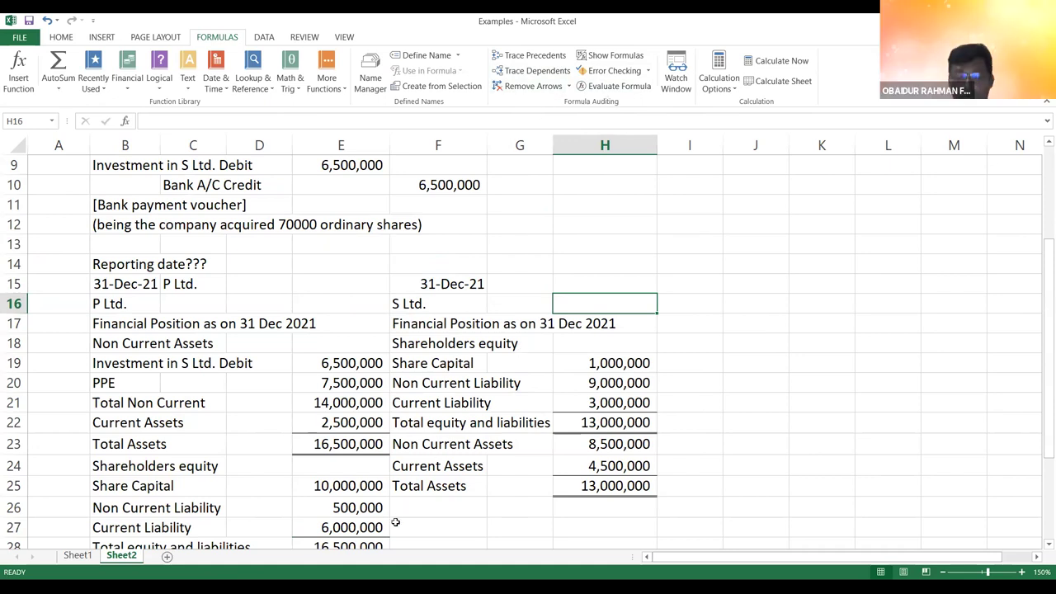
# - Inspect the formula behind the consolidated Non Current Assets amount in E34
pyautogui.press('Down')
pyautogui.press('Down')
pyautogui.press('Down')
pyautogui.press('Down')
pyautogui.press('Down')
pyautogui.press('Down')
pyautogui.press('Down')
pyautogui.press('Down')
pyautogui.press('Down')
pyautogui.press('Down')
pyautogui.press('Down')
pyautogui.press('Down')
pyautogui.press('Down')
pyautogui.press('Down')
pyautogui.press('Down')
pyautogui.press('Down')
pyautogui.press('Down')
pyautogui.press('Down')
pyautogui.press('Down')
pyautogui.press('Down')
pyautogui.press('Down')
pyautogui.press('Down')
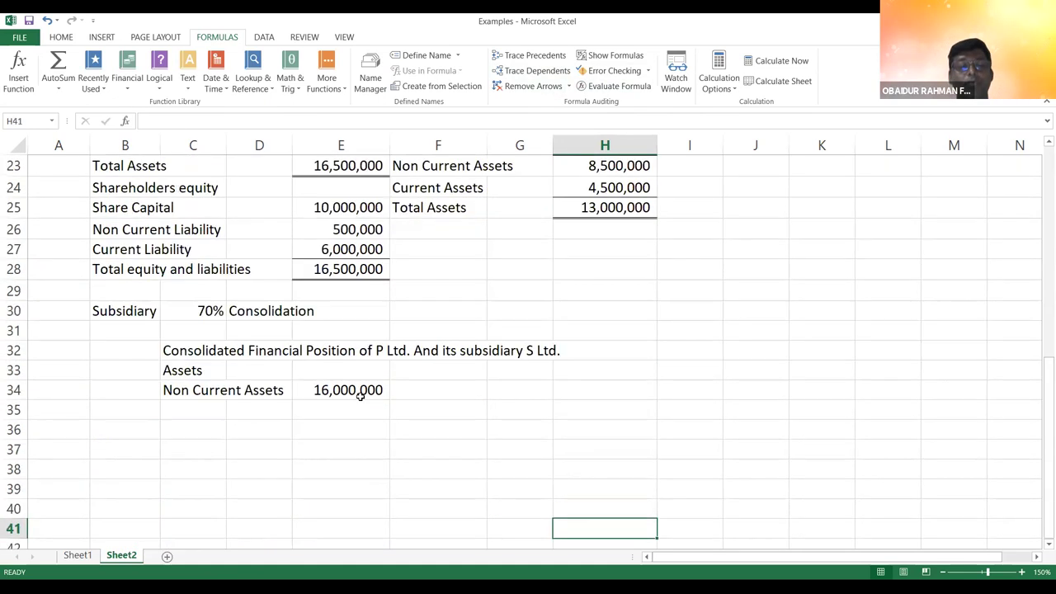
pyautogui.click(357, 393)
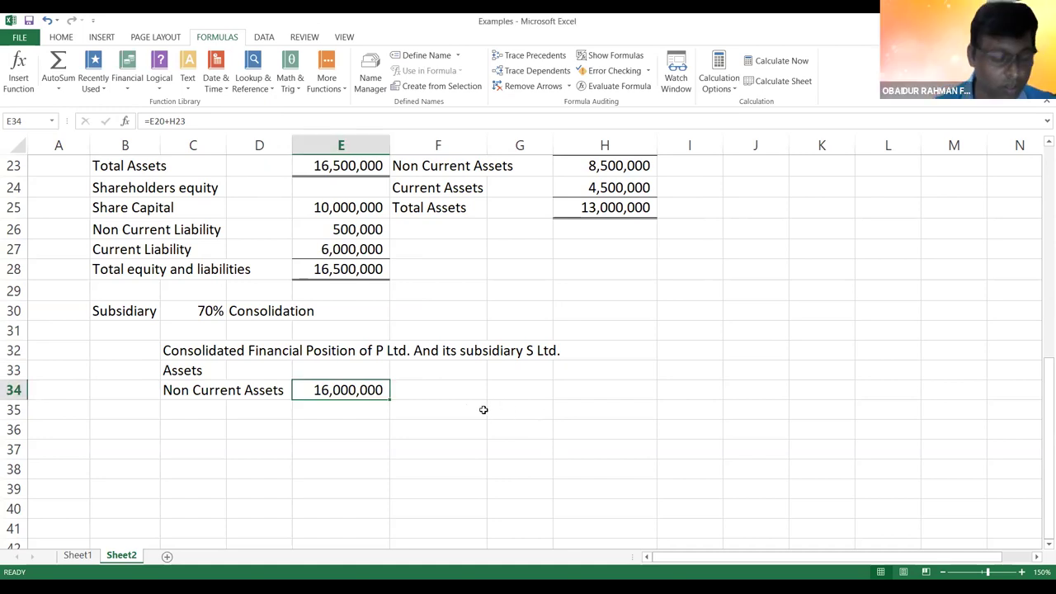
# - Switch the formula display on and back off, and undo the Non Current Assets formula entered in E34
pyautogui.hotkey('ctrl', '`')
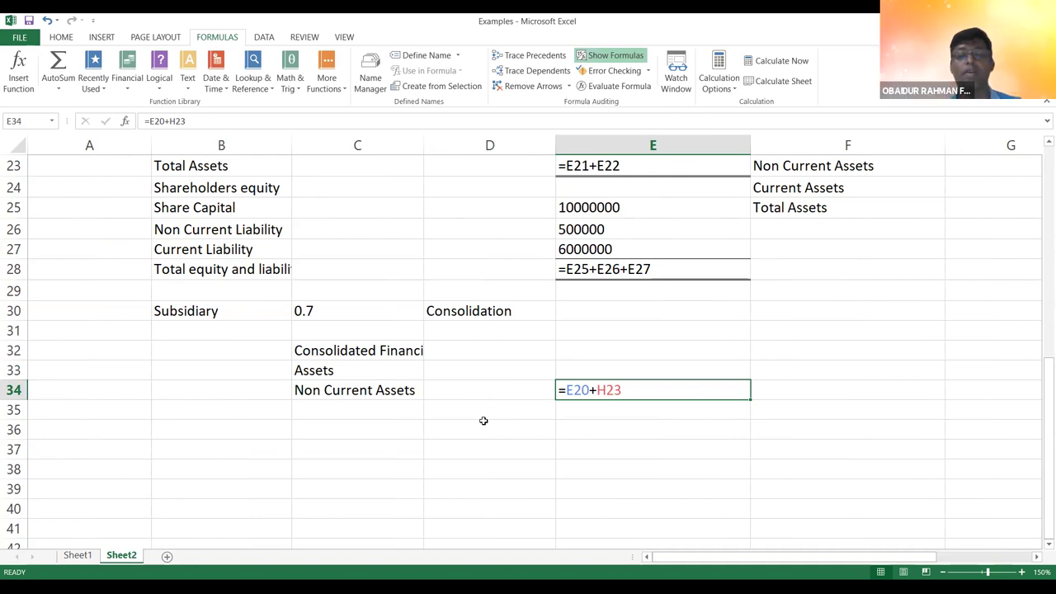
pyautogui.click(483, 425)
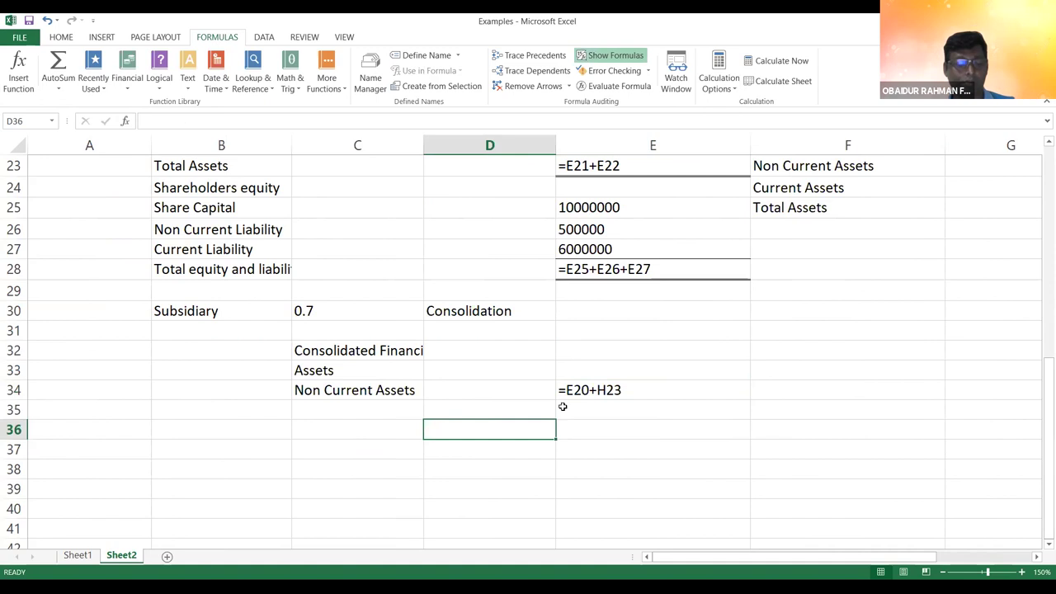
pyautogui.hotkey('ctrl', 'z')
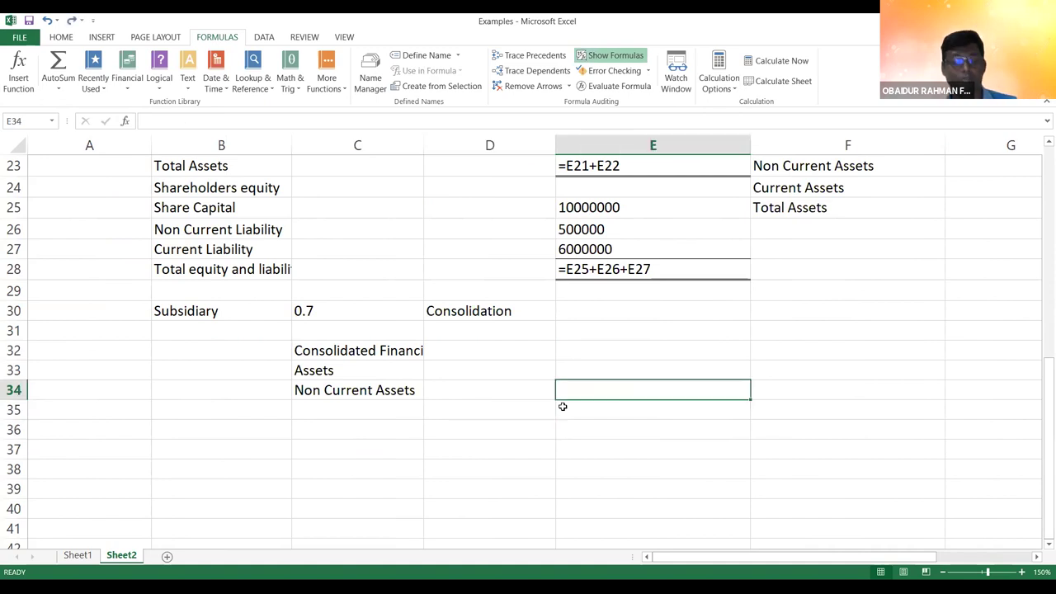
pyautogui.hotkey('ctrl', '`')
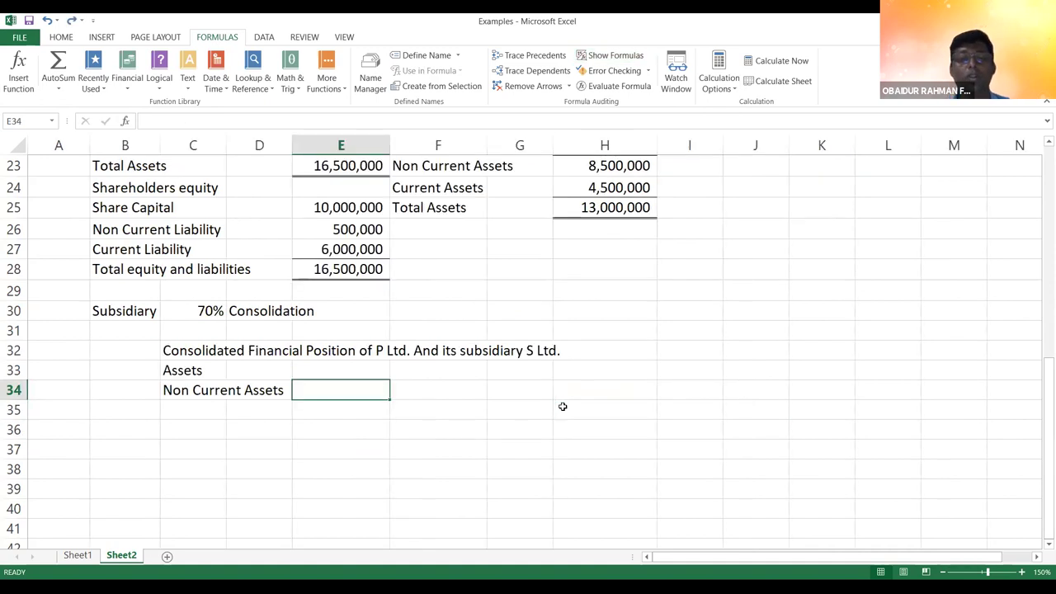
# - Examine P Ltd.'s and S Ltd.'s 31 Dec 2021 financial positions side by side, along with the share acquisition entry
pyautogui.click(358, 452)
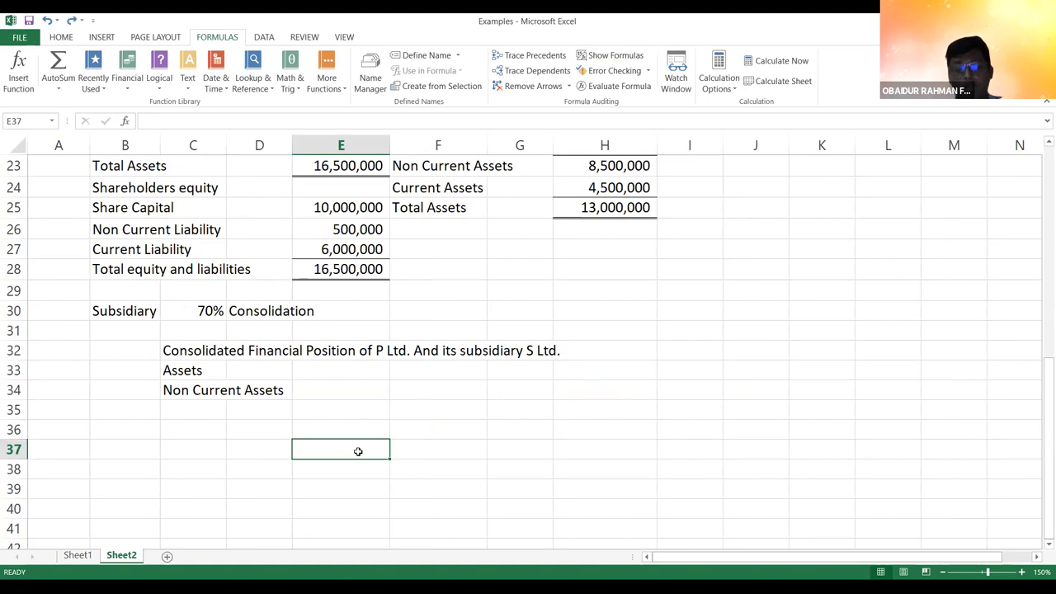
pyautogui.press('Up')
pyautogui.press('Up')
pyautogui.press('Up')
pyautogui.press('Up')
pyautogui.press('Up')
pyautogui.press('Up')
pyautogui.press('Up')
pyautogui.press('Up')
pyautogui.press('Up')
pyautogui.press('Up')
pyautogui.press('Up')
pyautogui.press('Up')
pyautogui.press('Up')
pyautogui.press('Up')
pyautogui.press('Up')
pyautogui.press('Up')
pyautogui.press('Up')
pyautogui.press('Up')
pyautogui.press('Up')
pyautogui.press('Up')
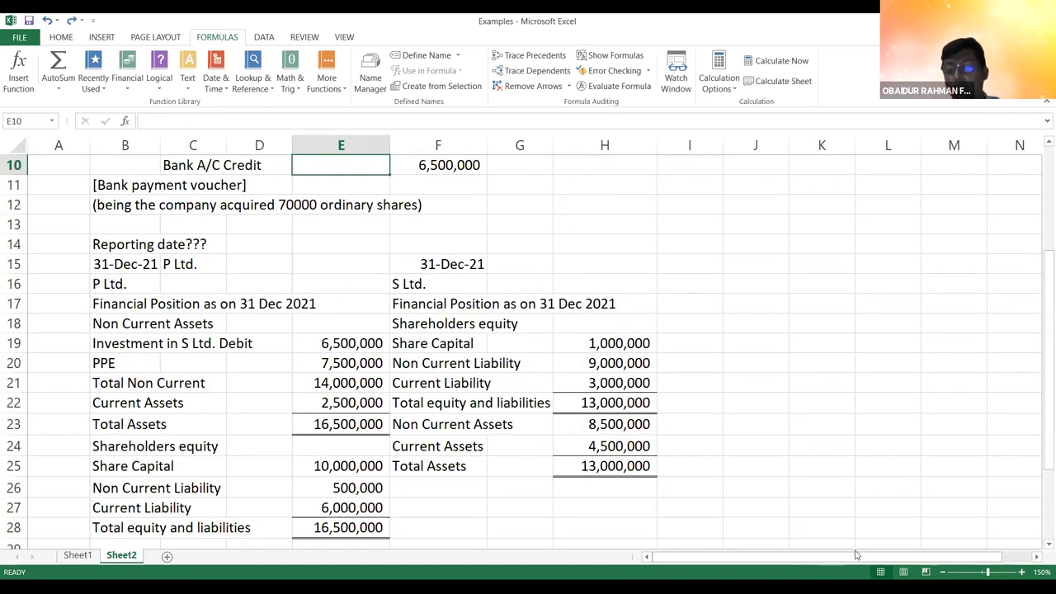
pyautogui.click(946, 574)
pyautogui.click(945, 574)
pyautogui.click(945, 573)
pyautogui.click(945, 573)
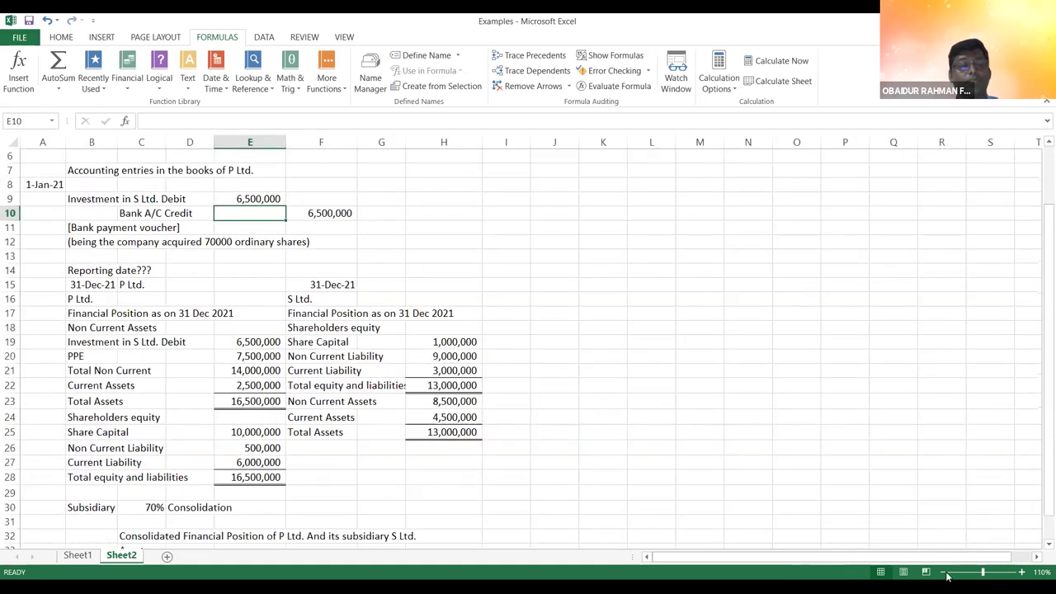
pyautogui.click(947, 576)
pyautogui.click(947, 573)
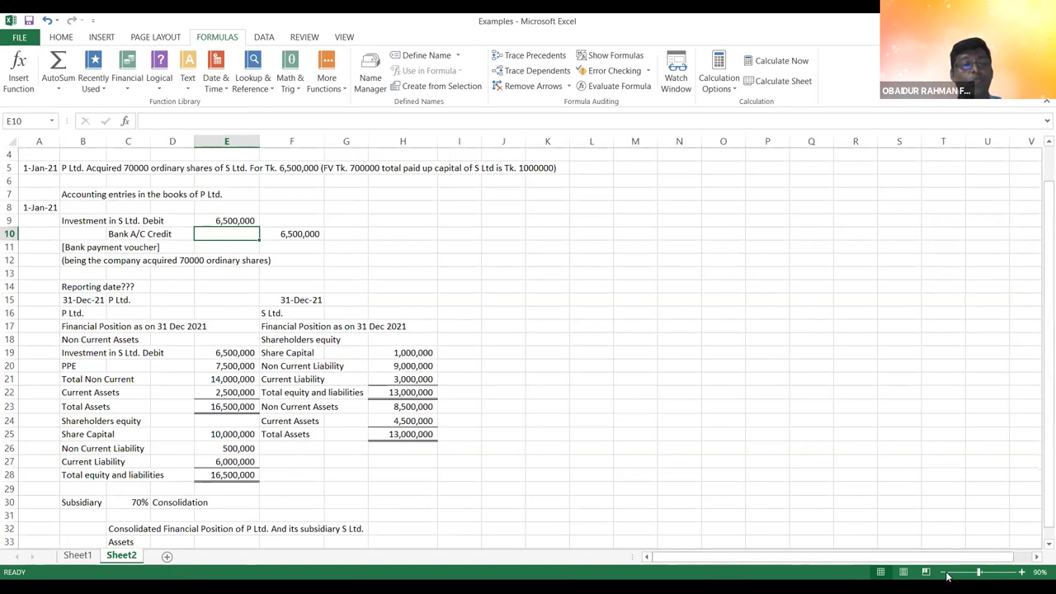
pyautogui.click(948, 574)
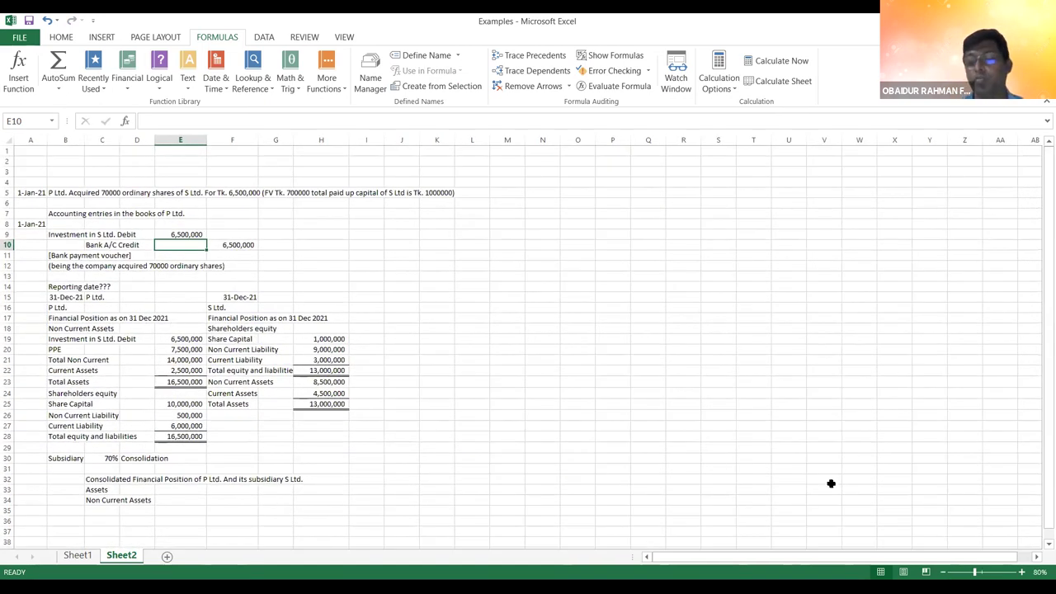
pyautogui.click(1022, 573)
pyautogui.click(1021, 573)
pyautogui.click(1022, 573)
pyautogui.click(1022, 572)
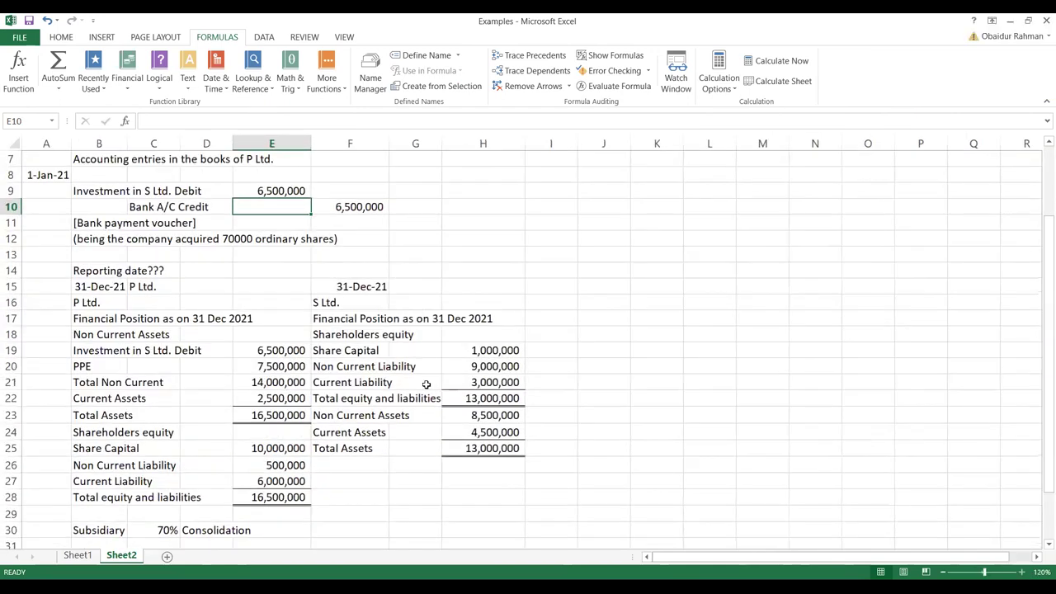
pyautogui.scroll(1, 424, 385)
pyautogui.scroll(1, 163, 371)
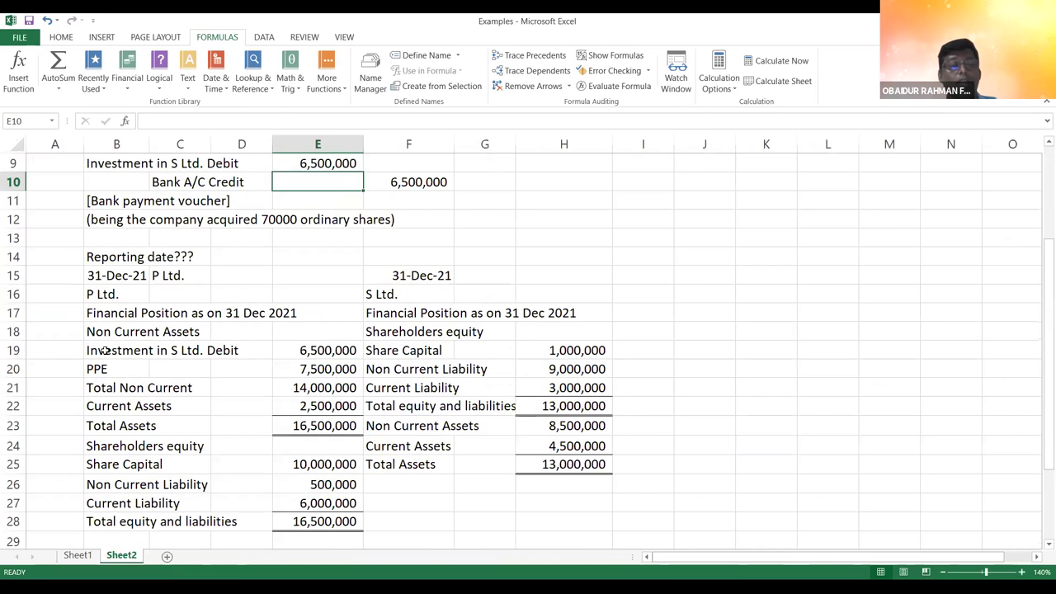
# - Highlight the "Investment in S Ltd. Debit" label in B19 with a yellow fill
pyautogui.click(144, 350)
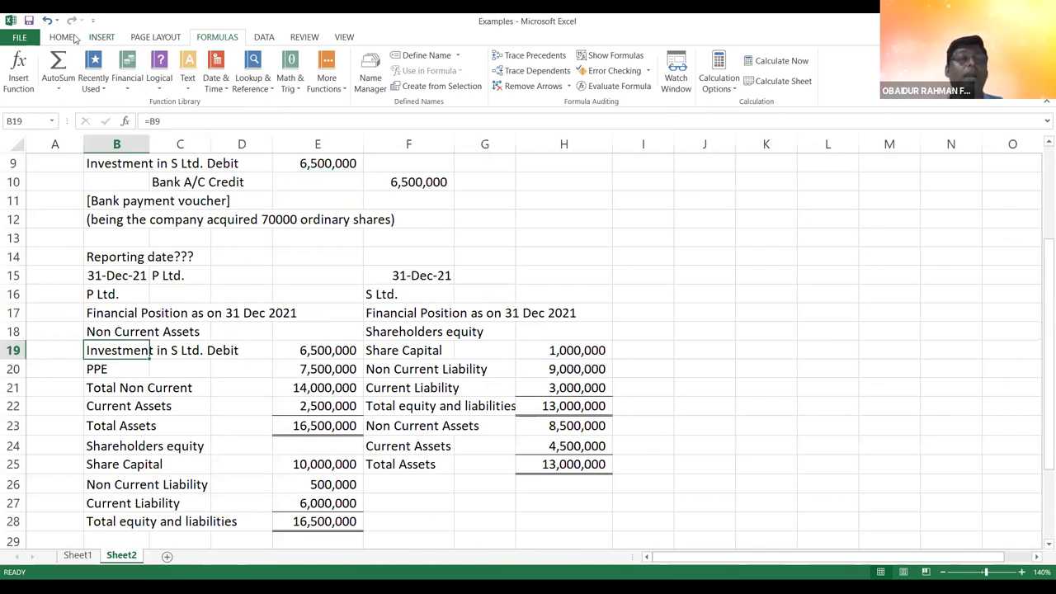
pyautogui.click(73, 38)
pyautogui.click(197, 85)
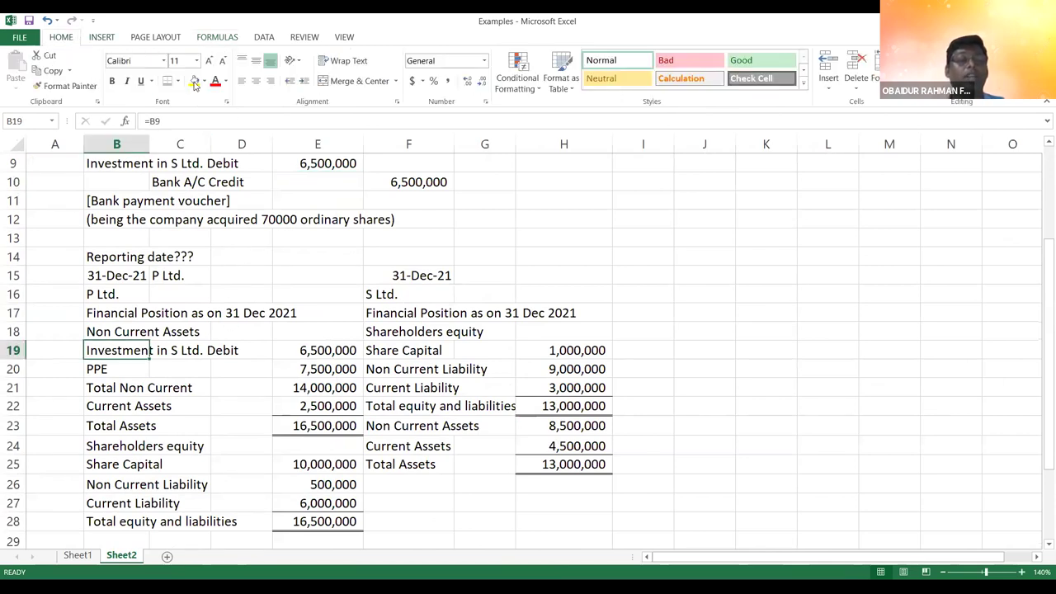
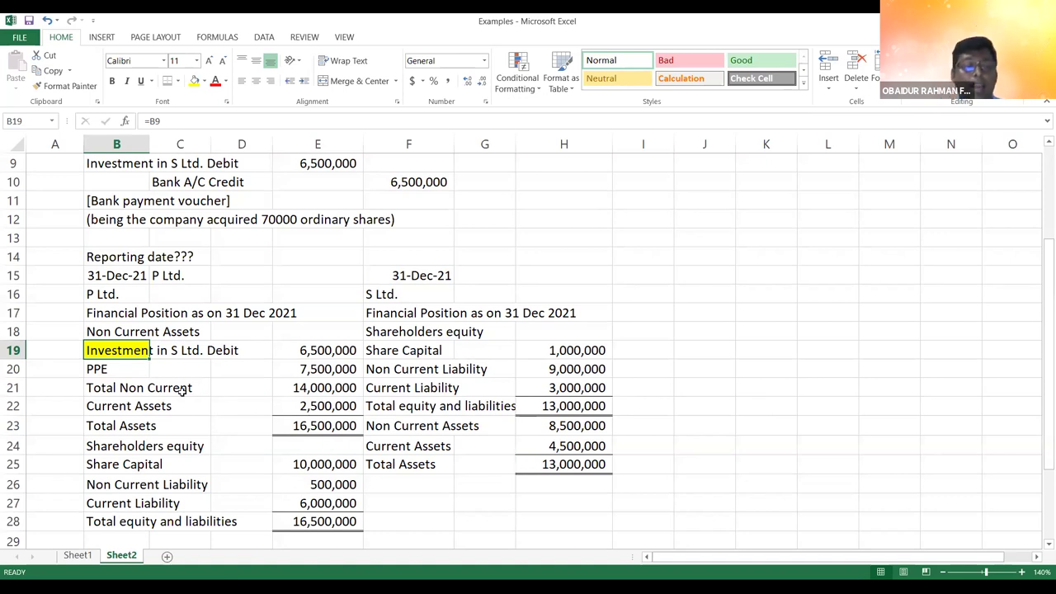
# - Check P Ltd.'s PPE line in row 20 and return to the Assets section of the consolidated financial position
pyautogui.click(130, 369)
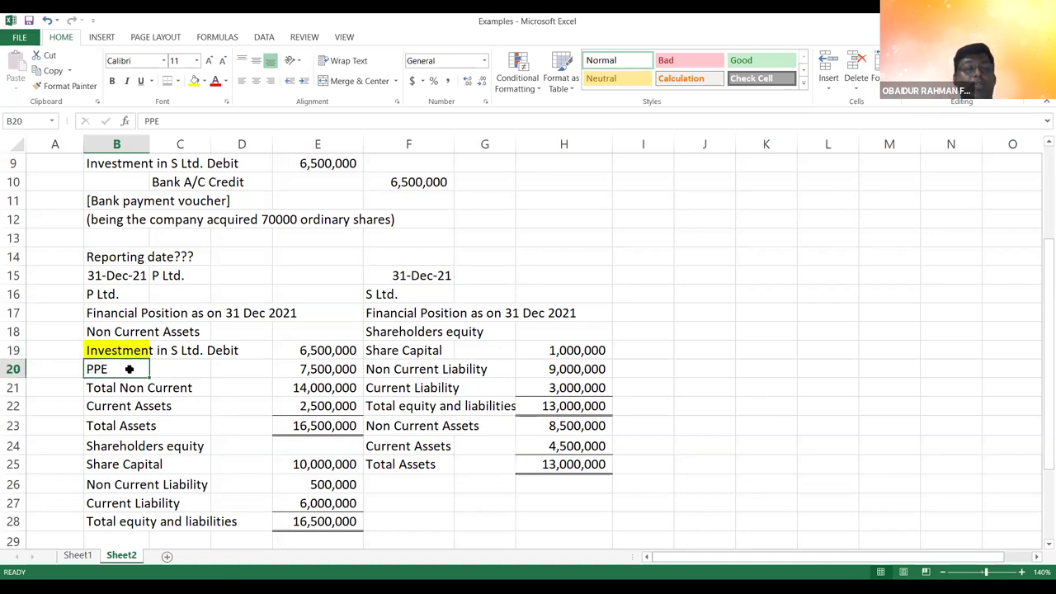
pyautogui.click(325, 372)
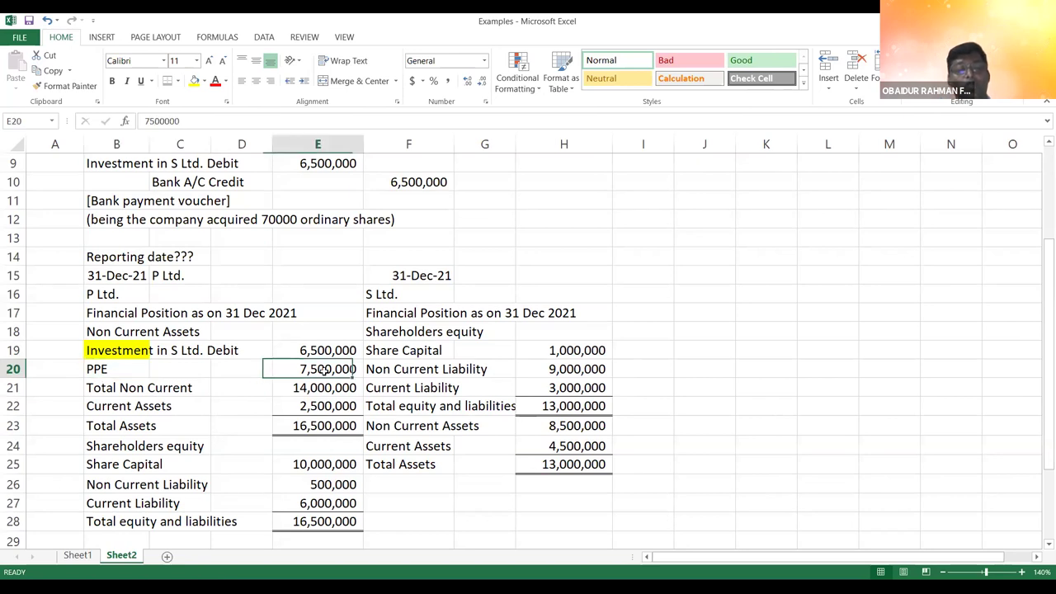
pyautogui.press('Down')
pyautogui.press('Down')
pyautogui.press('Down')
pyautogui.press('Down')
pyautogui.press('Down')
pyautogui.press('Down')
pyautogui.press('Down')
pyautogui.press('Down')
pyautogui.press('Down')
pyautogui.press('Down')
pyautogui.press('Down')
pyautogui.press('Down')
pyautogui.press('Down')
pyautogui.press('Down')
pyautogui.press('Down')
pyautogui.press('Down')
pyautogui.press('Down')
pyautogui.press('Down')
pyautogui.press('Down')
pyautogui.press('Down')
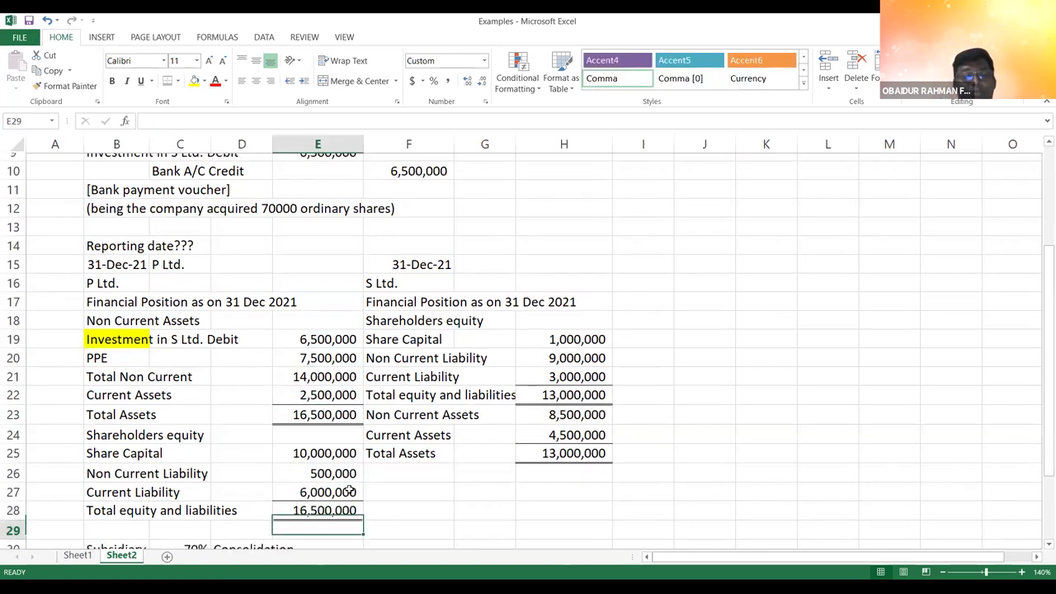
pyautogui.click(341, 350)
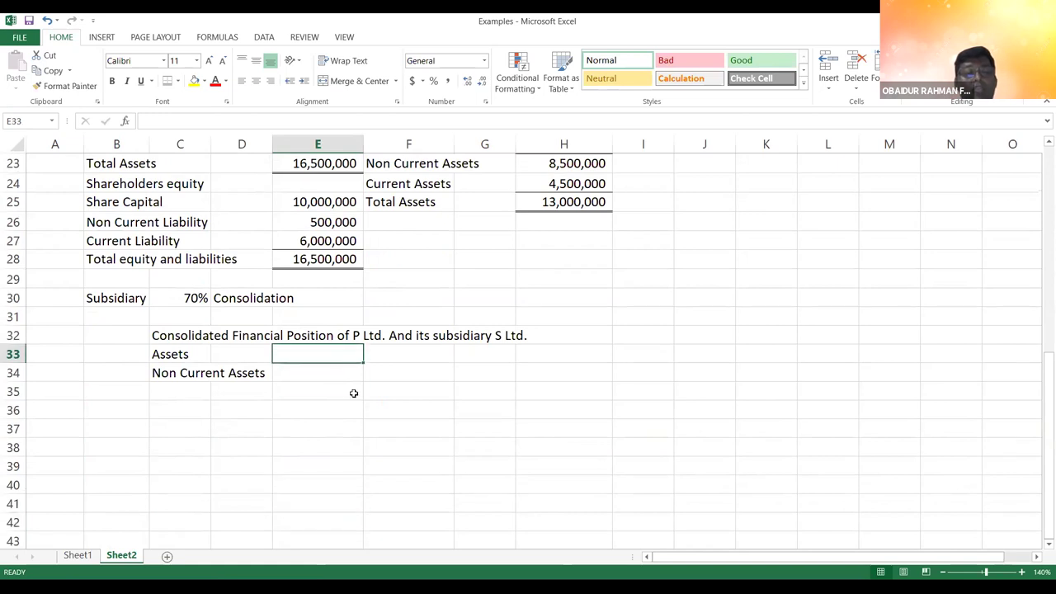
# - Add the column headings "P Ltd" in E33 and "S Ltd" in F33, beside the Assets label
pyautogui.write('P Ltd')
pyautogui.press('Return')
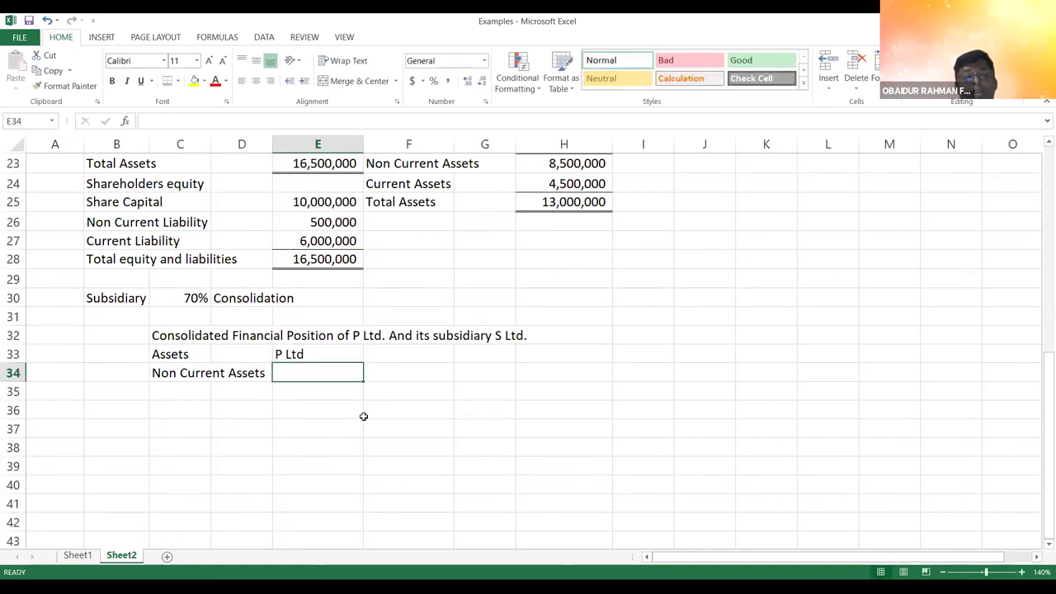
pyautogui.click(400, 358)
pyautogui.write('S')
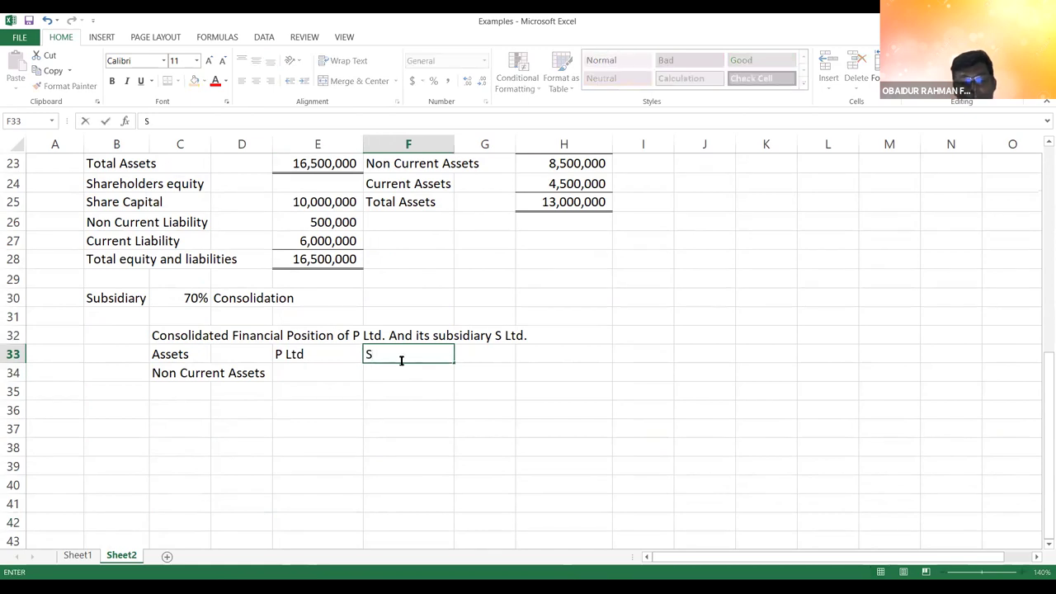
pyautogui.write(' Ltd')
pyautogui.press('Return')
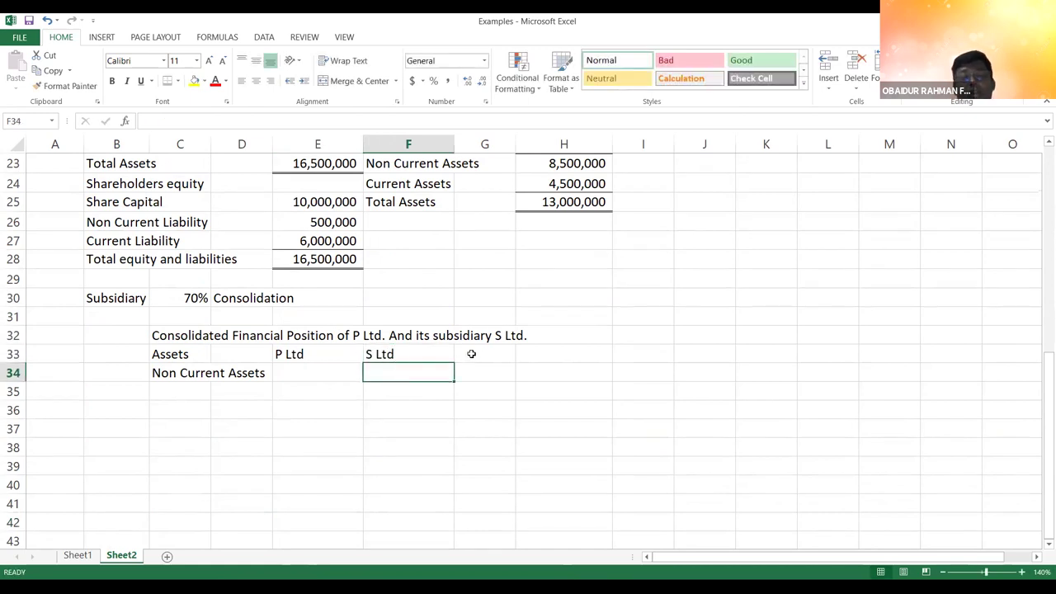
pyautogui.click(481, 357)
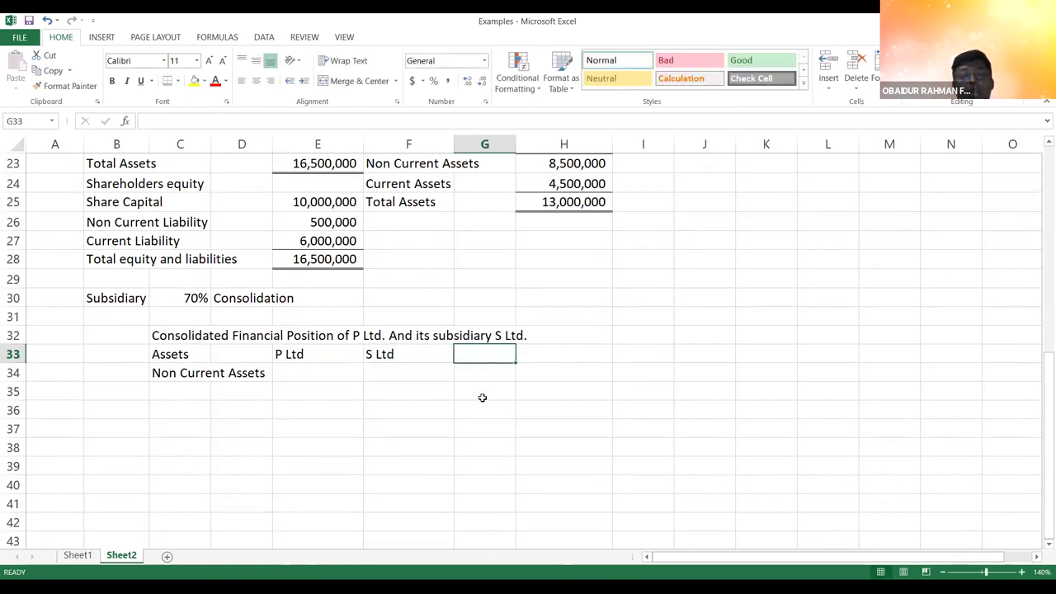
# - Begin a formula in E34 for P Ltd's Non Current Assets
pyautogui.click(345, 371)
pyautogui.write('=')
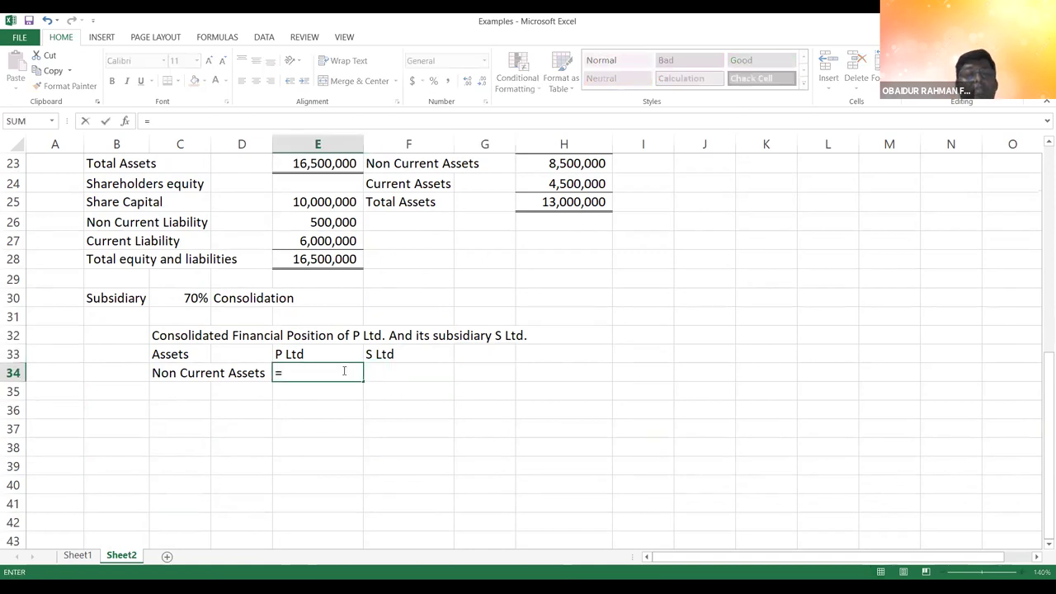
# - Complete the P Ltd non-current assets formula in E34 as a reference to P Ltd's PPE amount in E20
pyautogui.press('Up')
pyautogui.press('Up')
pyautogui.press('Up')
pyautogui.press('Up')
pyautogui.press('Up')
pyautogui.press('Up')
pyautogui.press('Up')
pyautogui.press('Up')
pyautogui.press('Up')
pyautogui.press('Up')
pyautogui.press('Up')
pyautogui.press('Up')
pyautogui.press('Up')
pyautogui.press('Up')
pyautogui.press('Up')
pyautogui.press('Up')
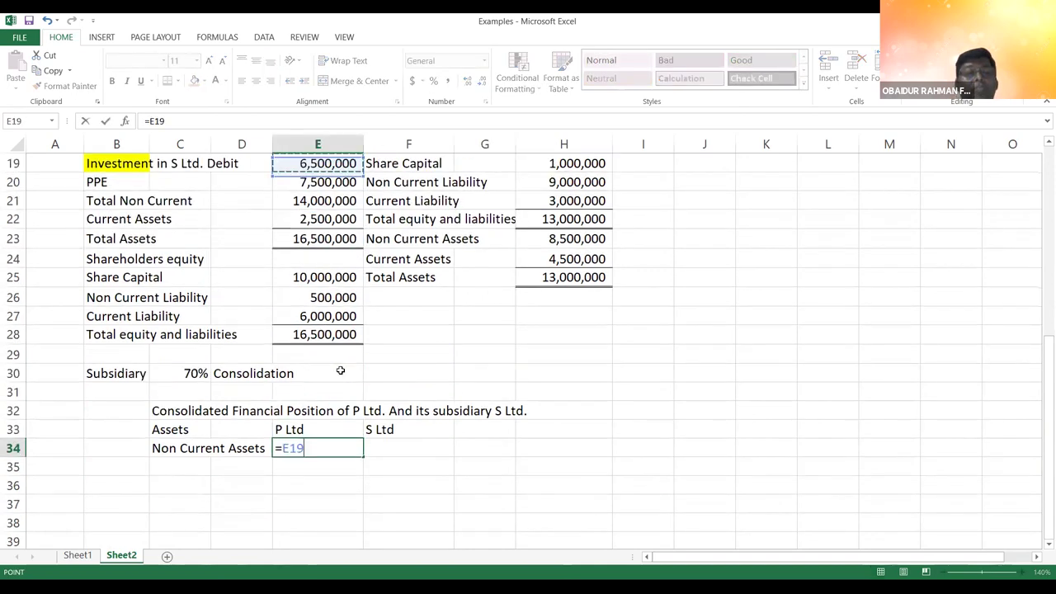
pyautogui.press('Down')
pyautogui.press('Down')
pyautogui.press('Return')
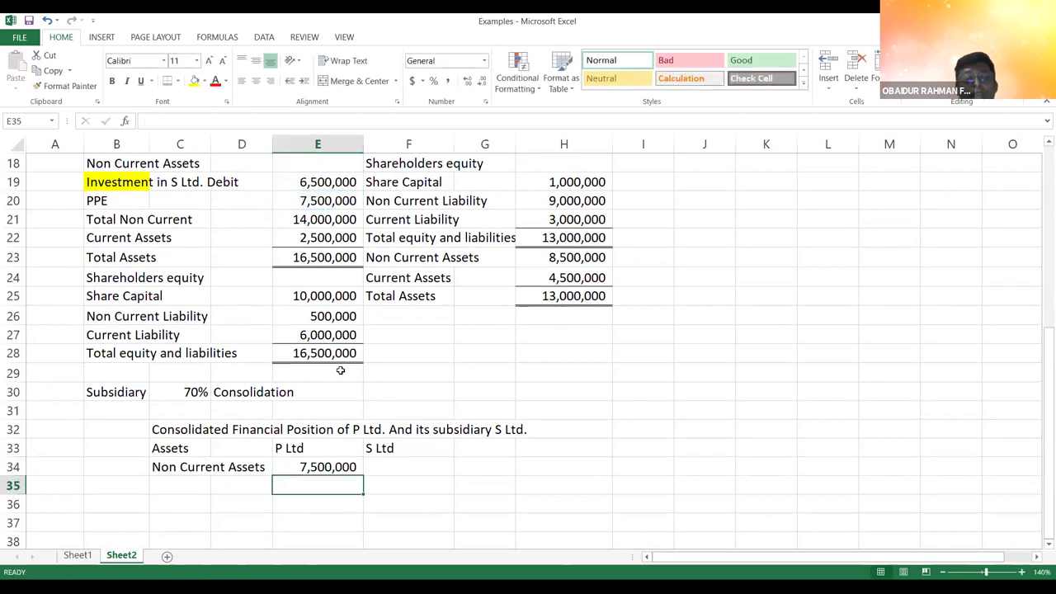
# - Link the S Ltd non-current assets in F34 to S Ltd's Non Current Assets amount in H23
pyautogui.click(415, 468)
pyautogui.write('=')
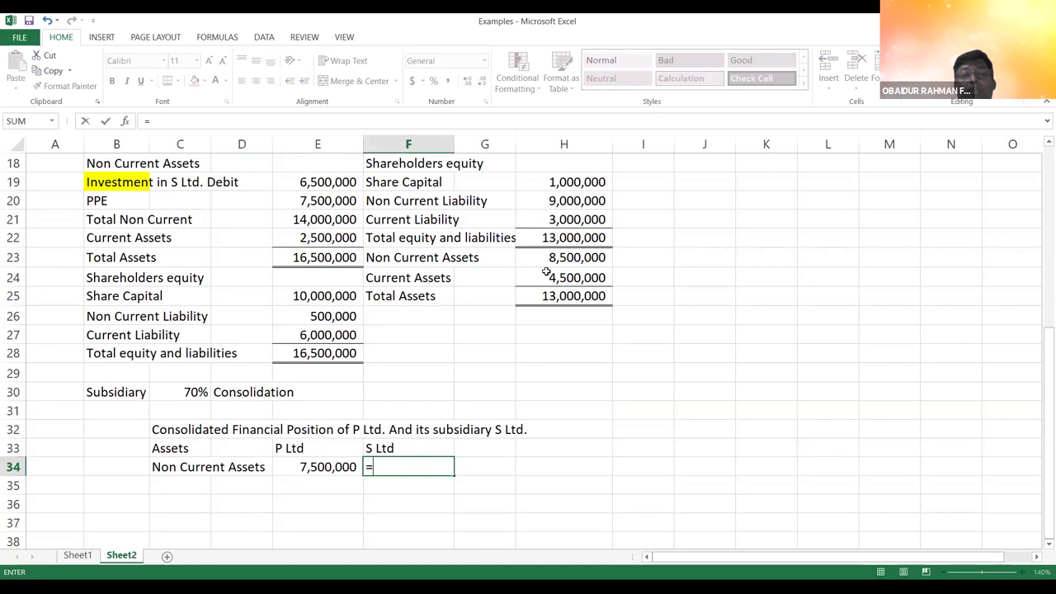
pyautogui.click(560, 258)
pyautogui.press('Return')
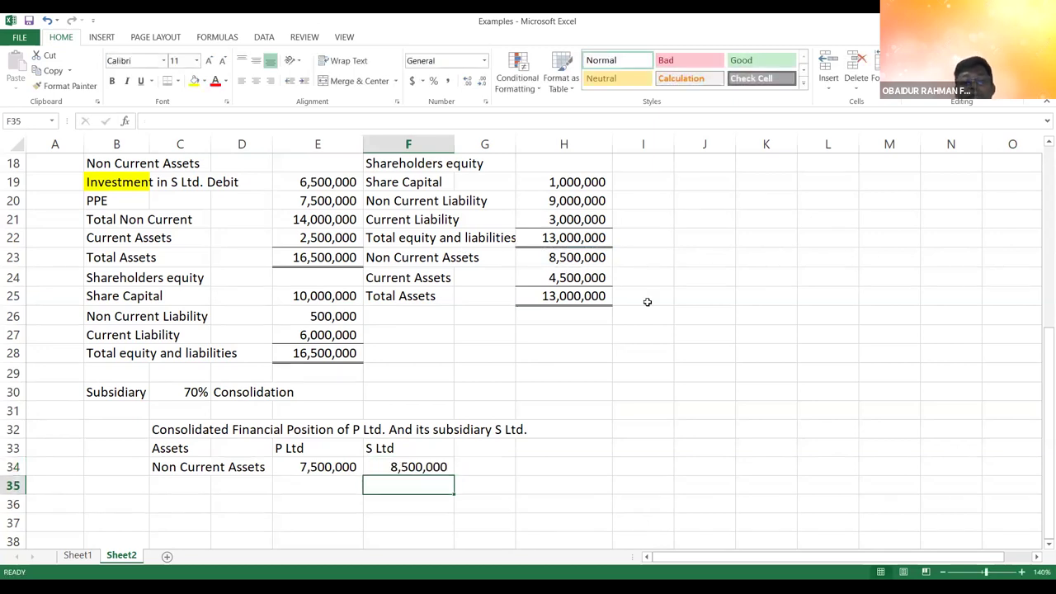
# - Add the heading "Total" in G33 and enter =E34+F34 below it for the combined non-current assets
pyautogui.click(489, 450)
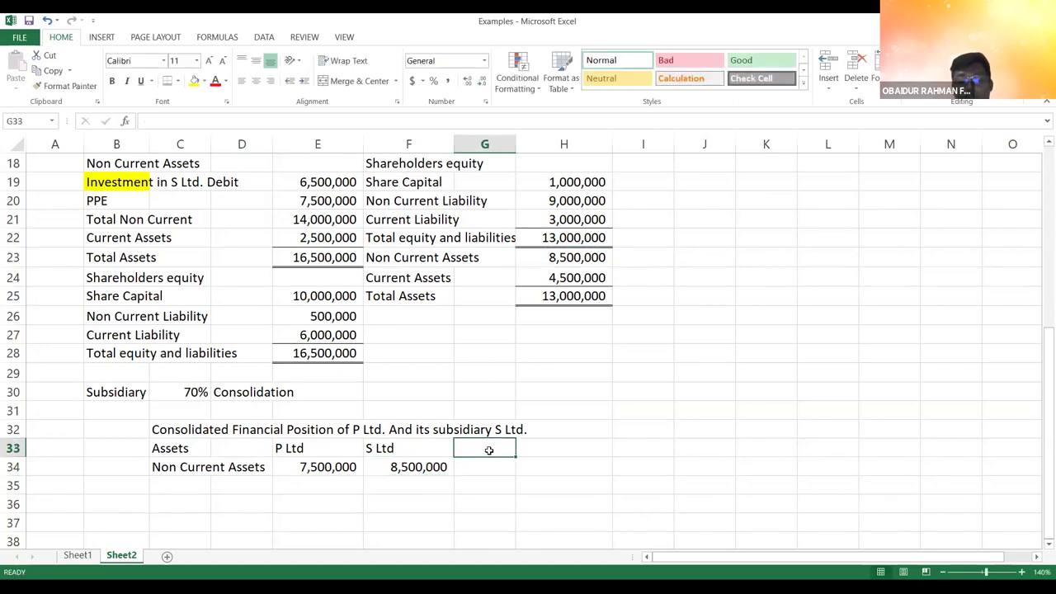
pyautogui.write('Total')
pyautogui.press('Return')
pyautogui.write('=')
pyautogui.click(351, 467)
pyautogui.write('+')
pyautogui.click(402, 469)
pyautogui.press('Return')
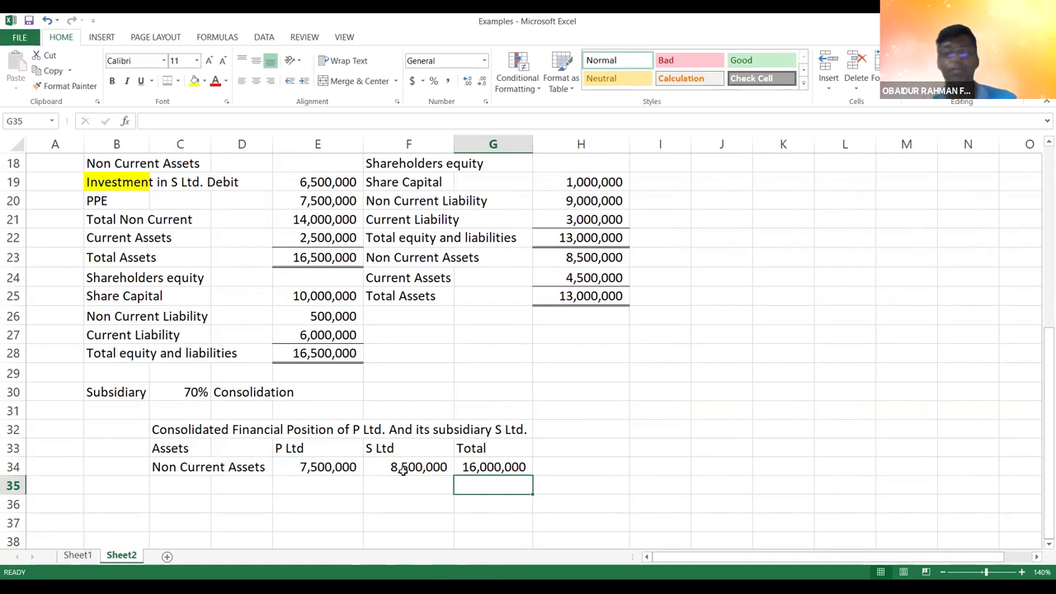
# - Enter the row label "Current Assets" in C35 of the consolidated statement
pyautogui.click(200, 488)
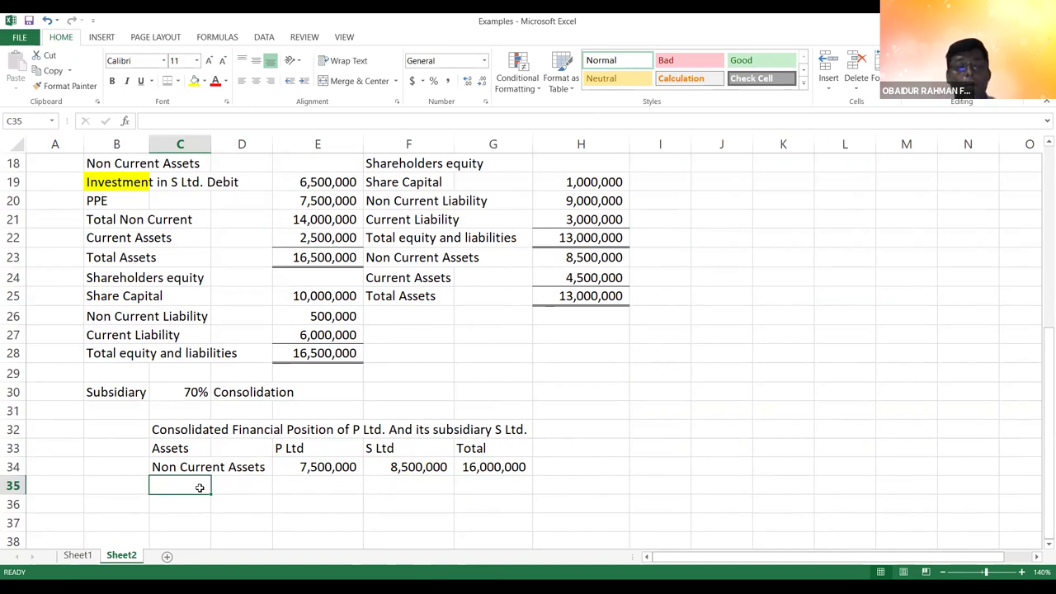
pyautogui.write('C')
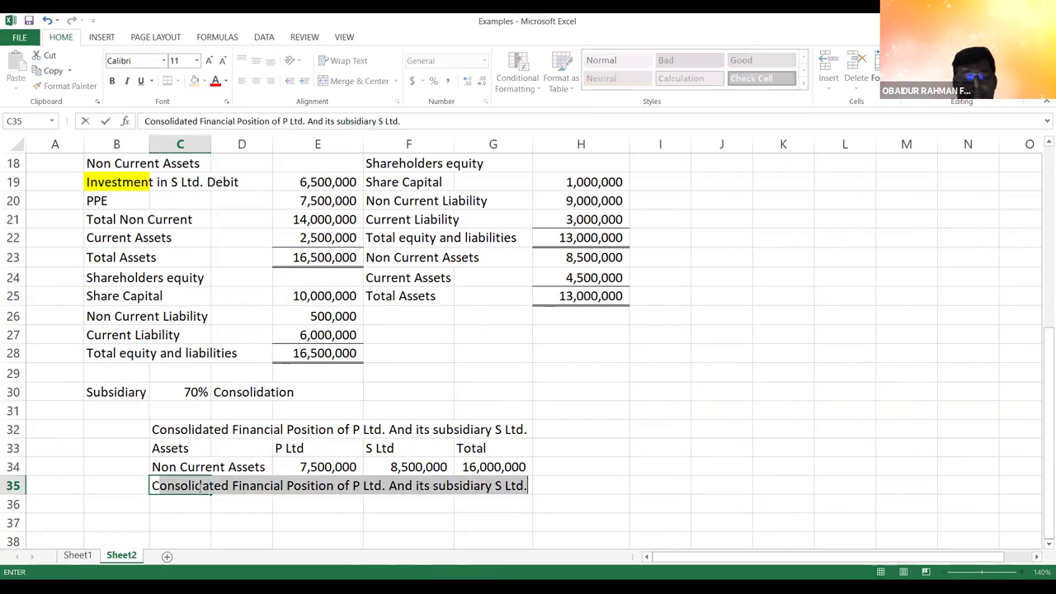
pyautogui.write('urrent Assets')
pyautogui.press('Return')
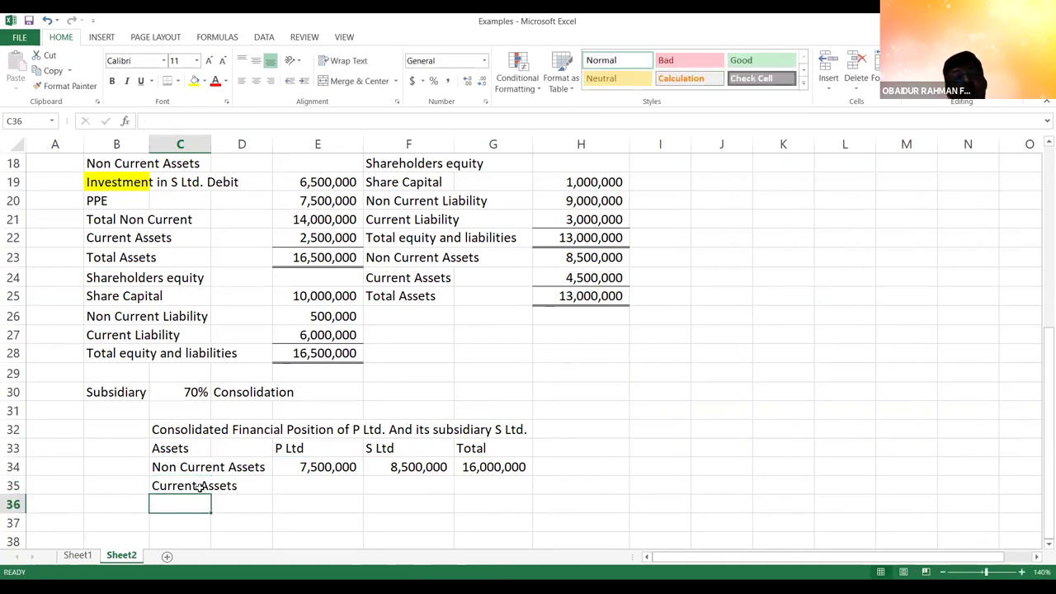
# - Fill the Current Assets row with references to P Ltd's amount (=E22) in E35 and S Ltd's amount (=H24) in F35
pyautogui.click(309, 487)
pyautogui.write('=')
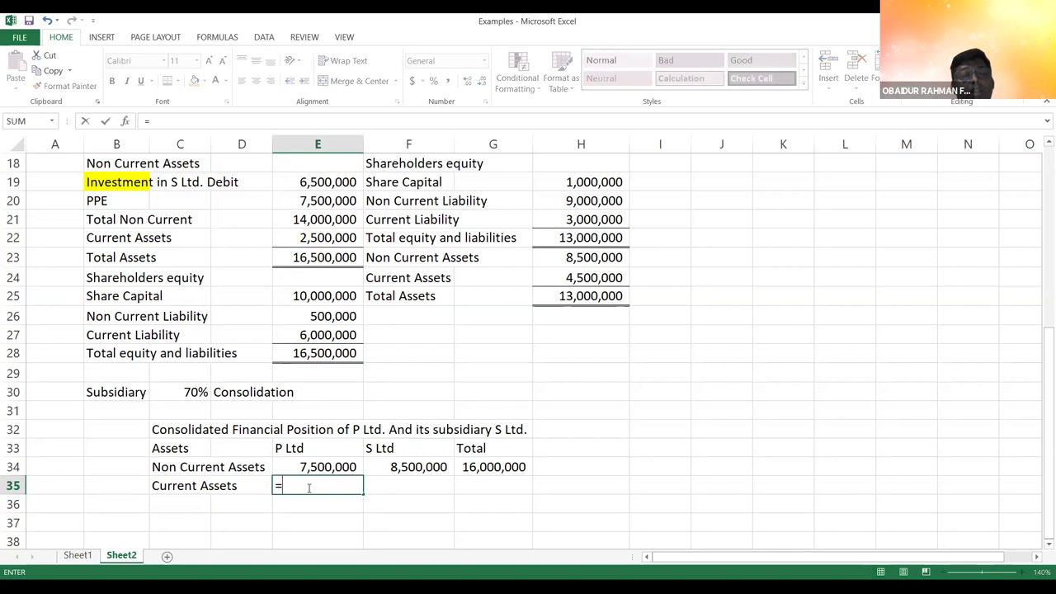
pyautogui.click(301, 237)
pyautogui.write('+')
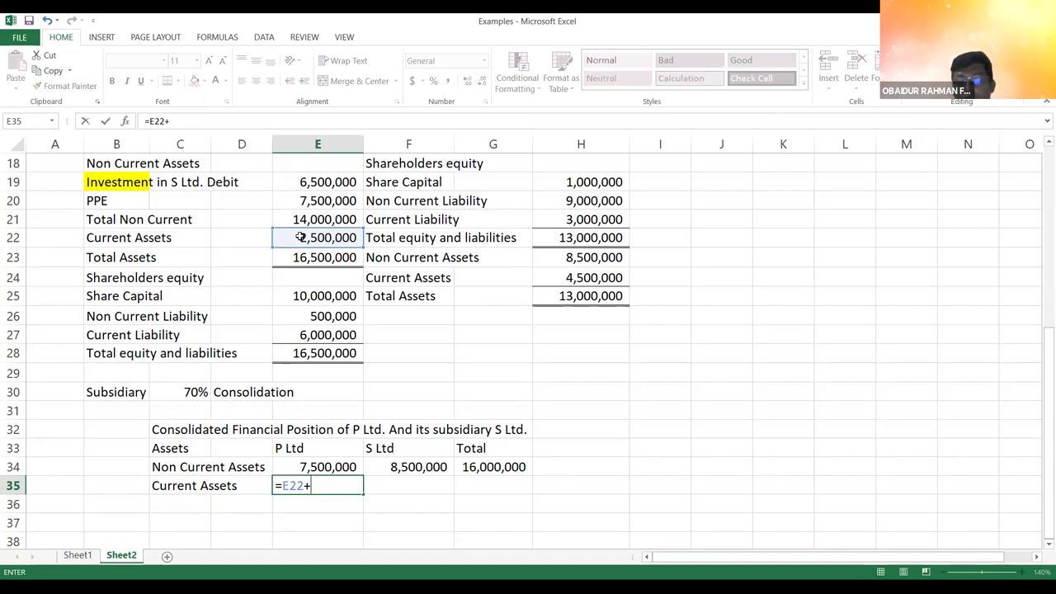
pyautogui.press('Return')
pyautogui.click(512, 349)
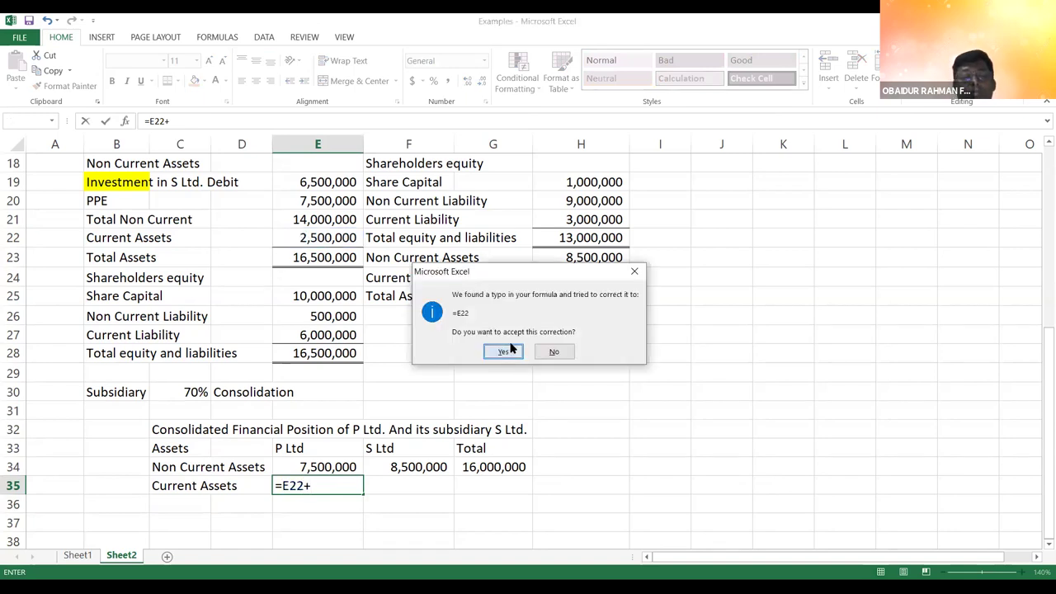
pyautogui.click(419, 483)
pyautogui.write('=')
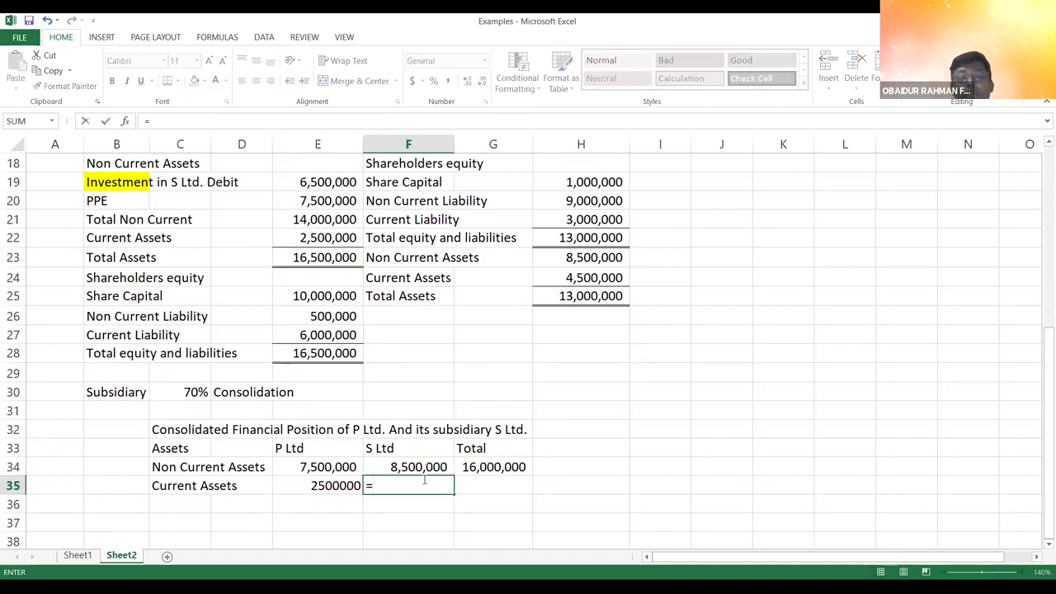
pyautogui.click(572, 274)
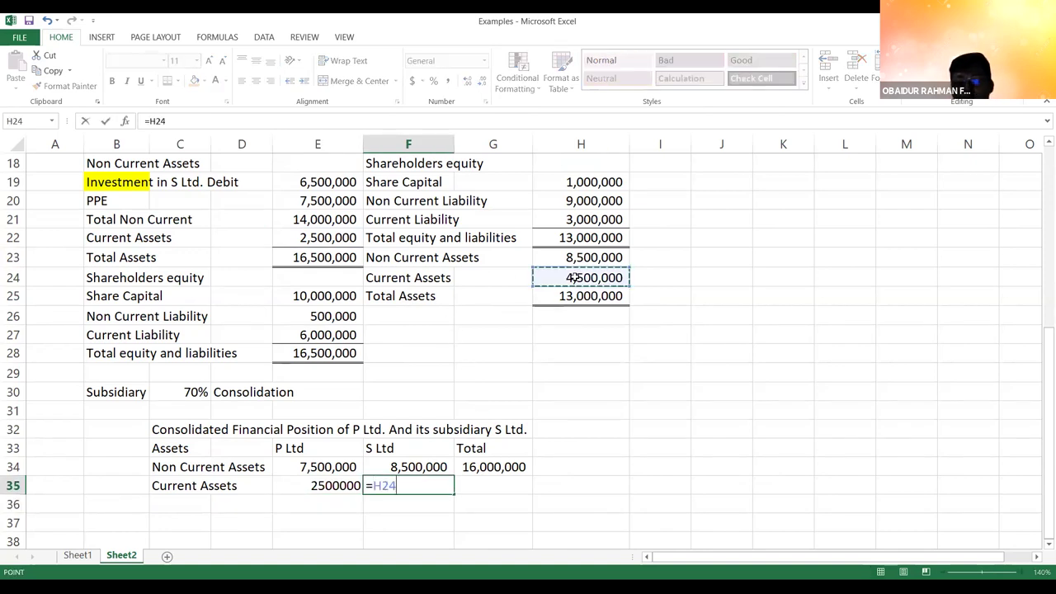
pyautogui.press('Return')
# - Format the current assets amounts in E35:F35 with thousands separators and no decimal places
pyautogui.click(339, 486)
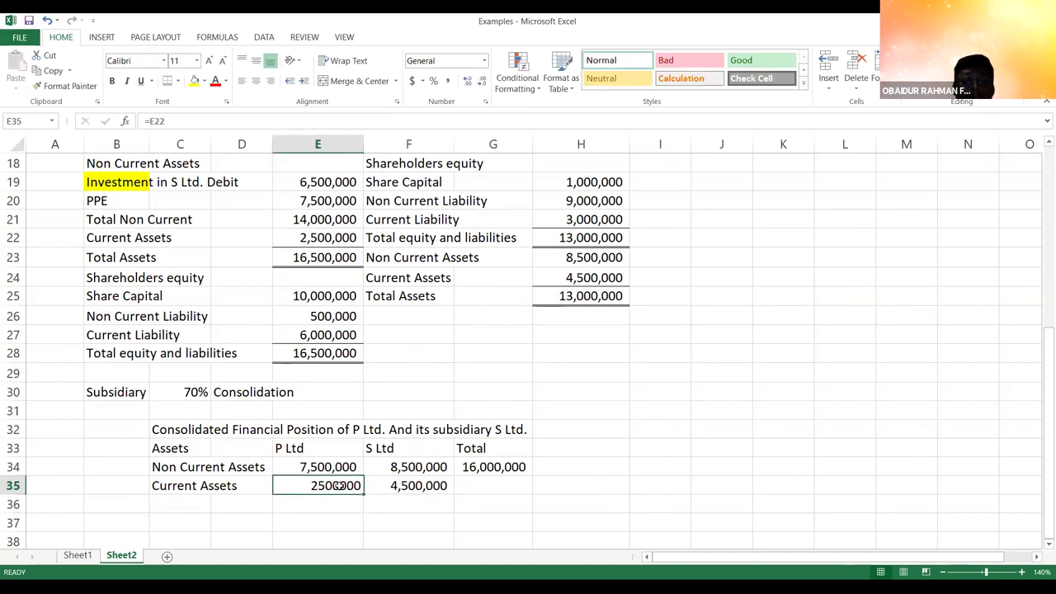
pyautogui.hotkey('shift', 'Right')
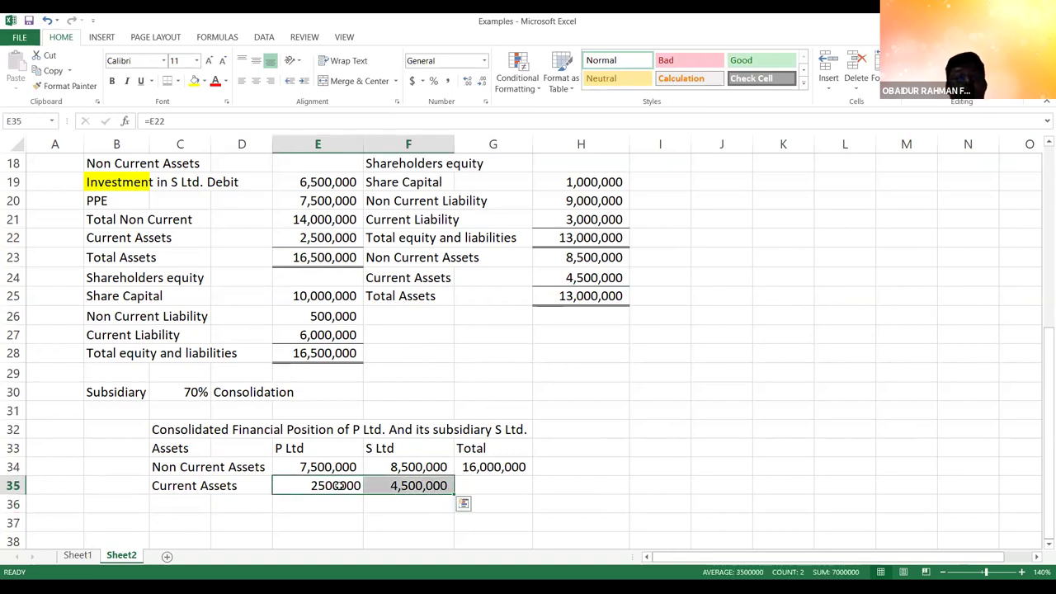
pyautogui.click(448, 81)
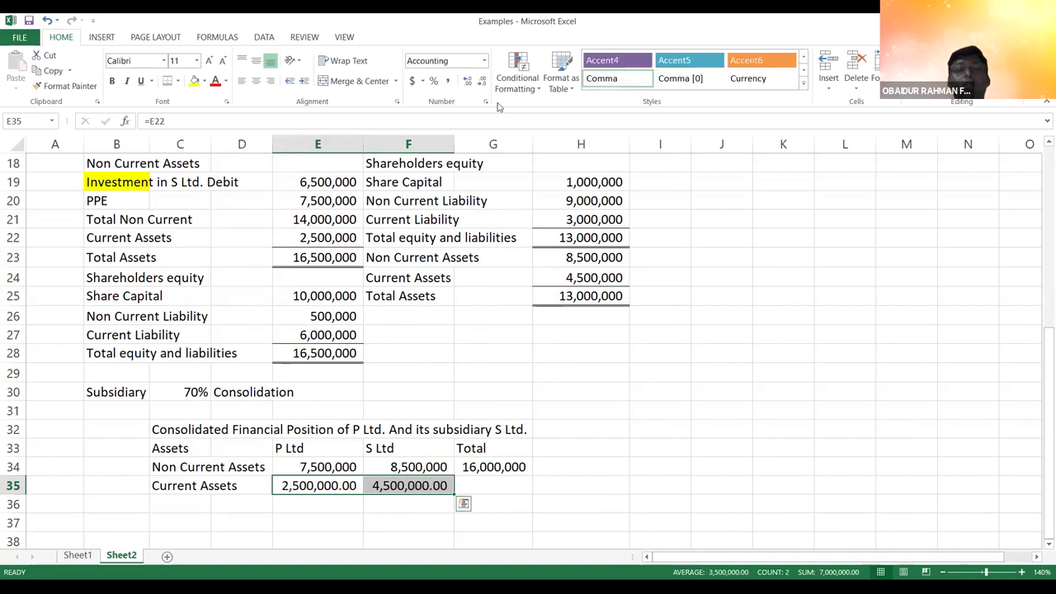
pyautogui.click(482, 81)
pyautogui.click(482, 81)
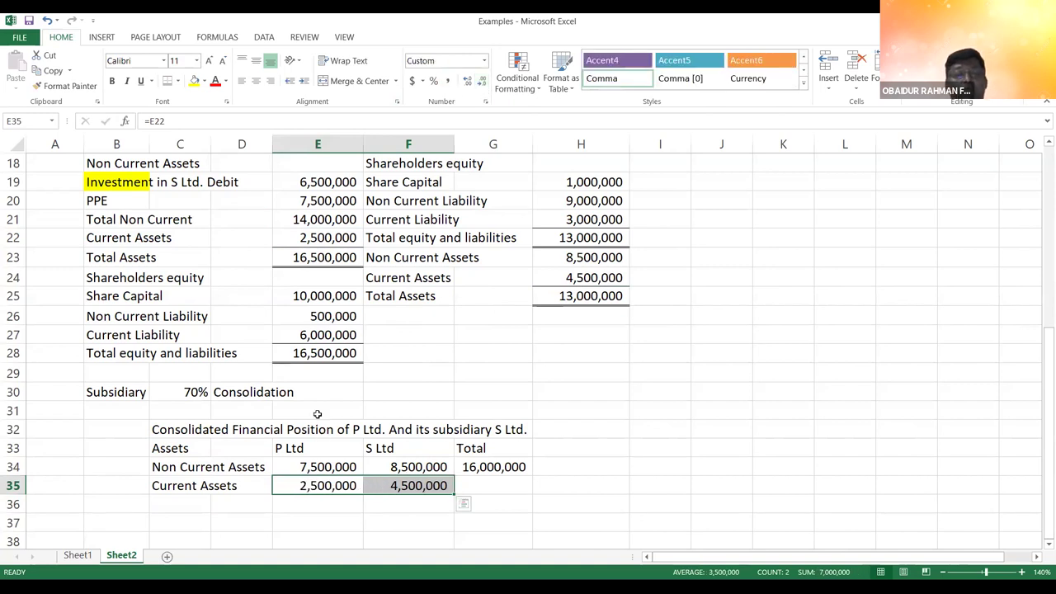
# - Enter =E35+F35 in G35 to combine the current assets of P Ltd and S Ltd
pyautogui.click(198, 392)
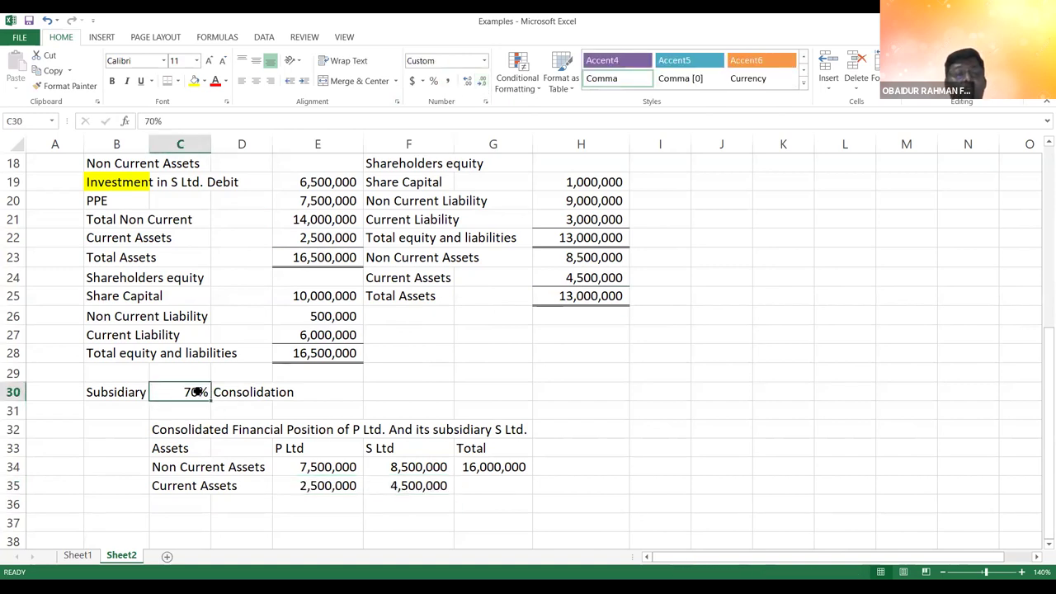
pyautogui.click(491, 486)
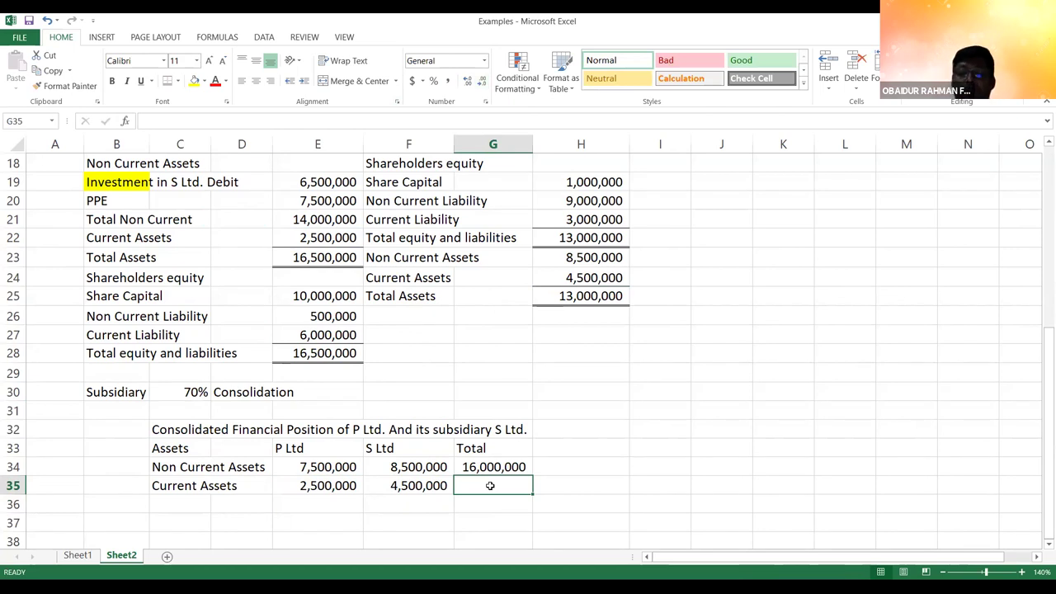
pyautogui.write('=')
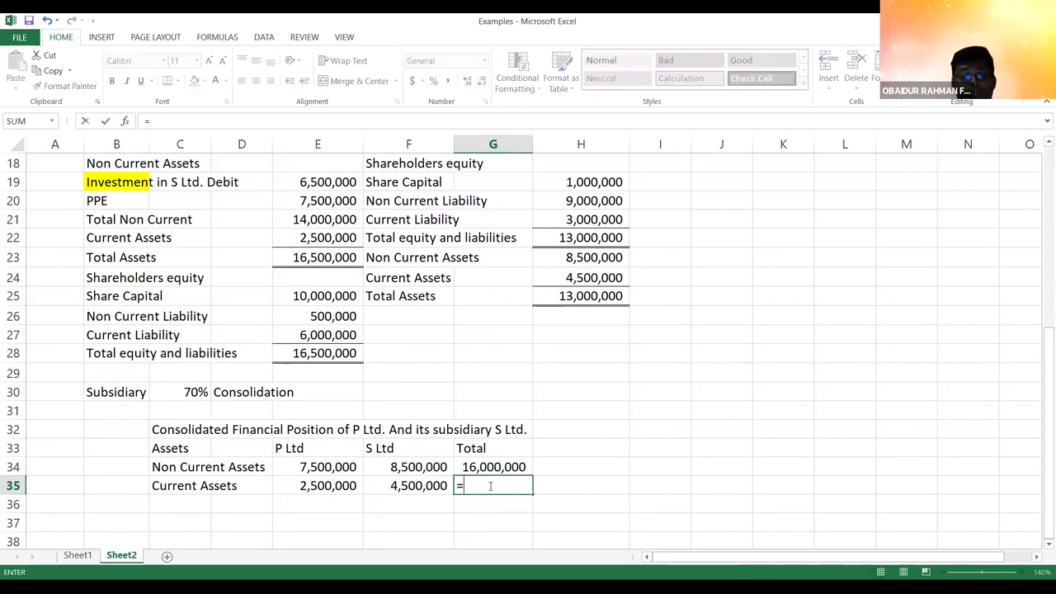
pyautogui.click(304, 486)
pyautogui.write('+')
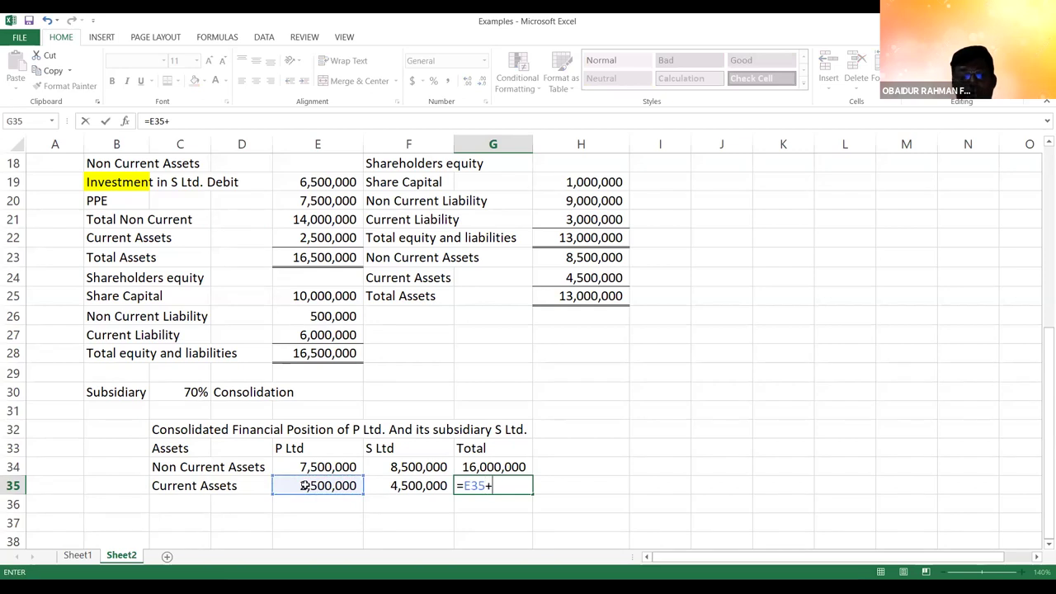
pyautogui.click(389, 485)
pyautogui.press('Return')
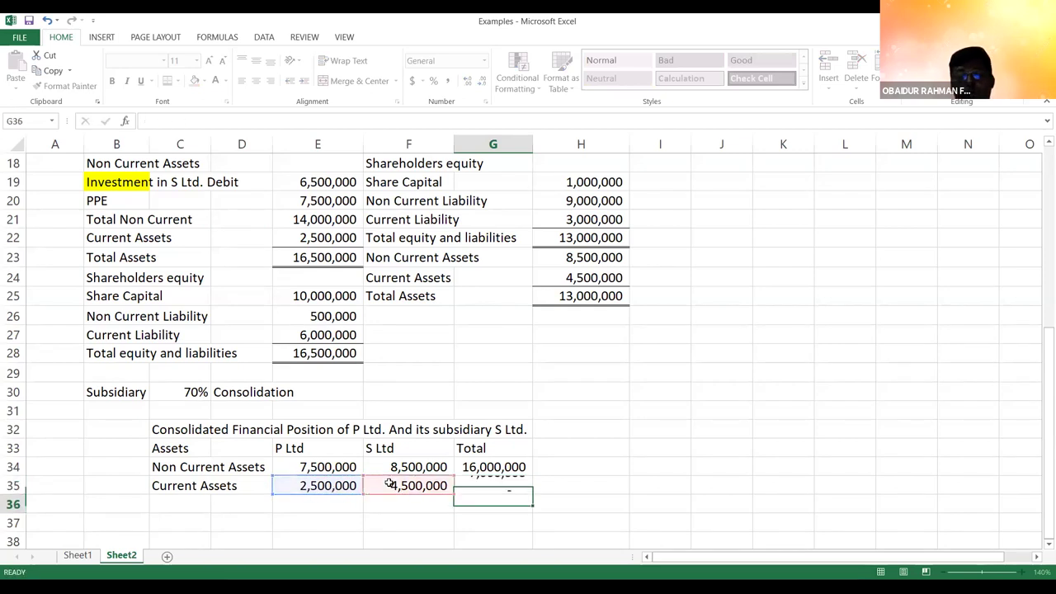
# - Enter the row label "Total" in C37, leaving row 36 blank
pyautogui.click(190, 504)
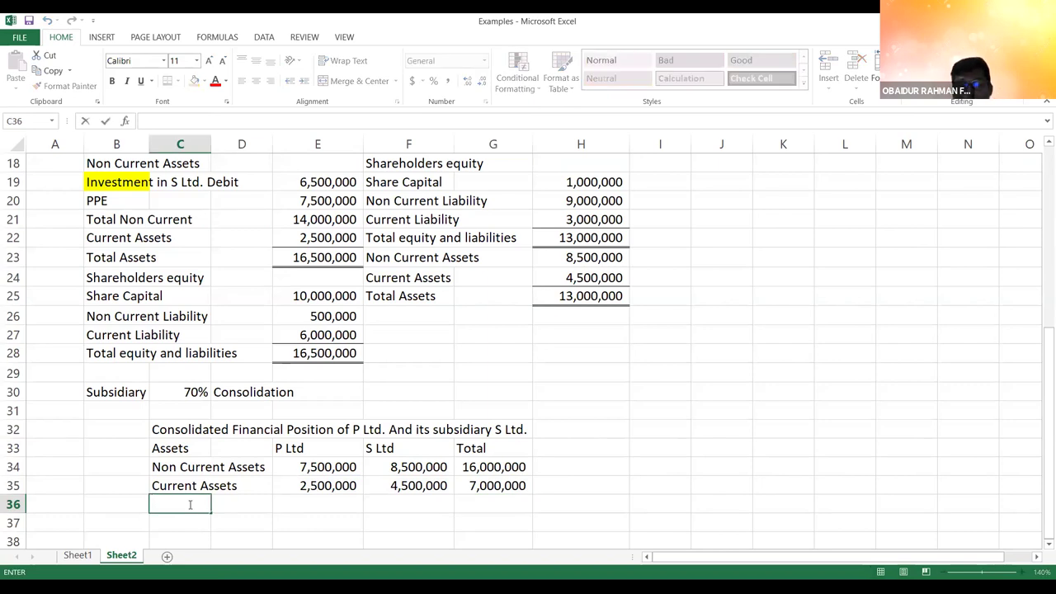
pyautogui.press('Return')
pyautogui.write('Total')
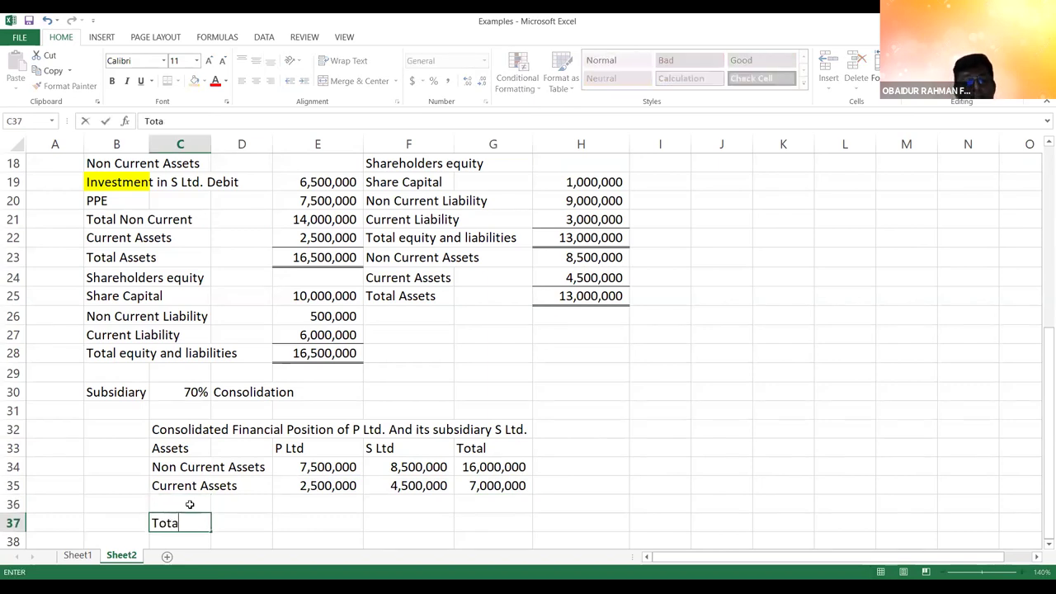
pyautogui.press('Return')
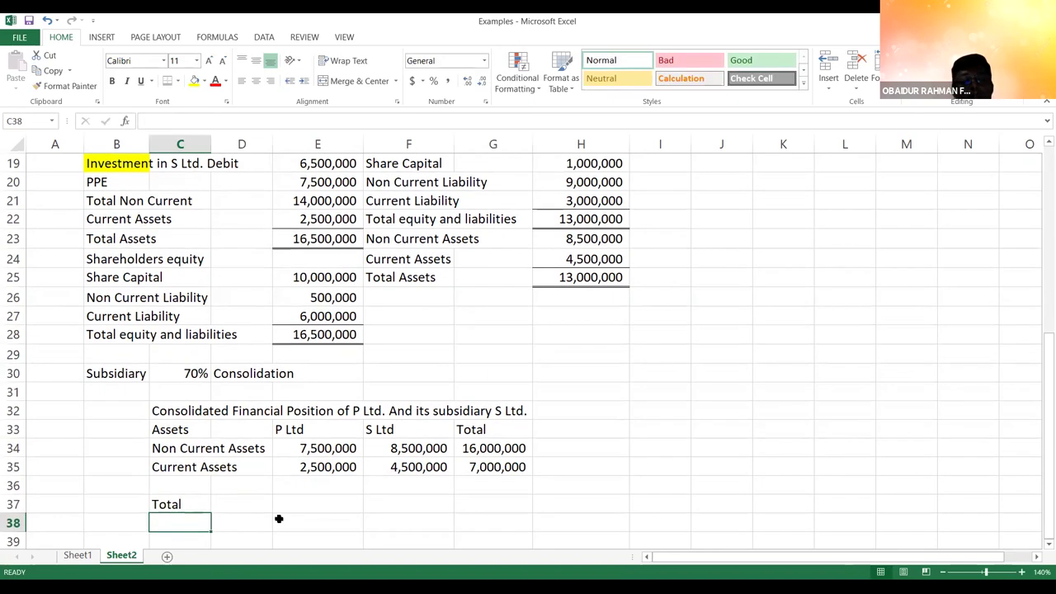
# - Total the P Ltd assets in E37 with the formula =SUM(E34:E36)
pyautogui.click(333, 505)
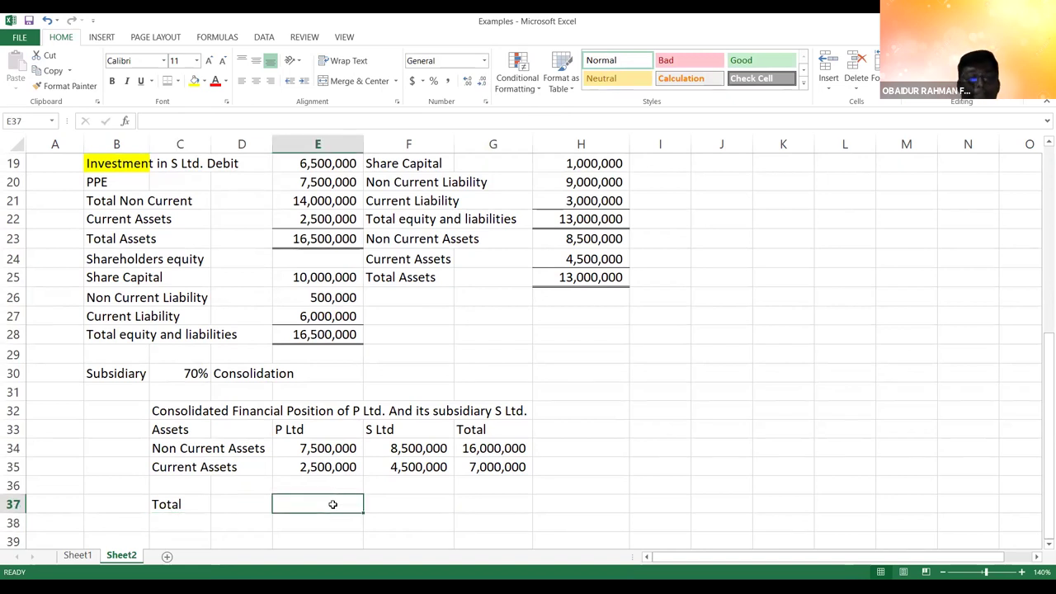
pyautogui.write('=')
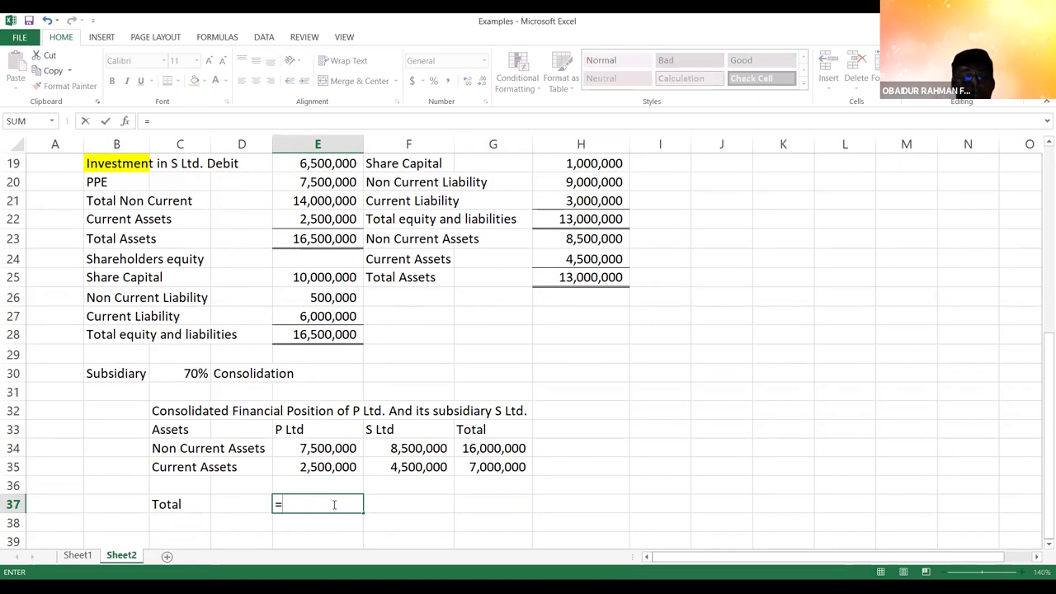
pyautogui.write('sum(')
pyautogui.click(314, 448)
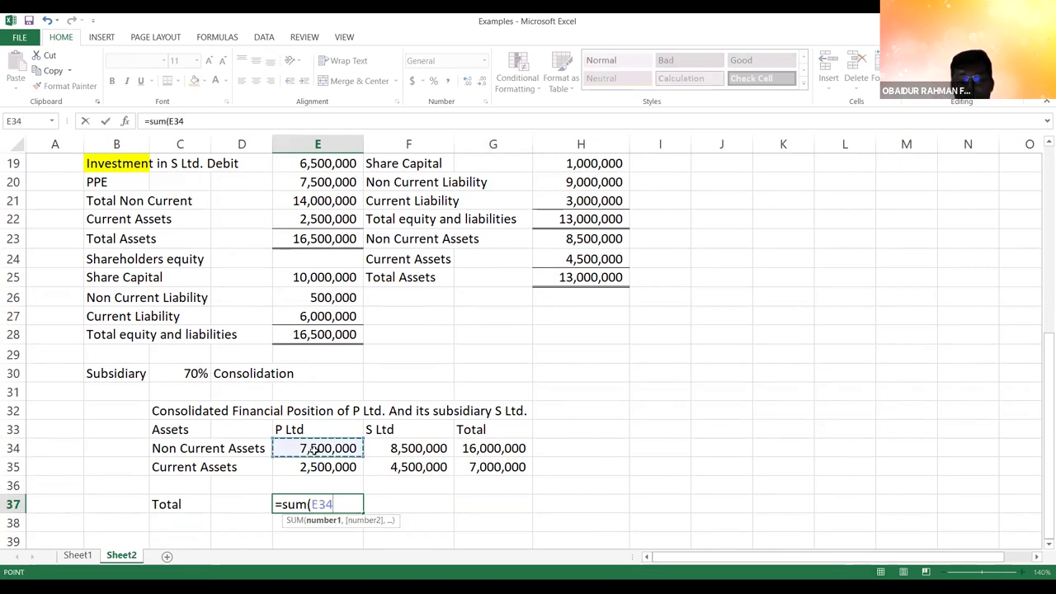
pyautogui.moveTo(314, 448); pyautogui.dragTo(317, 485)
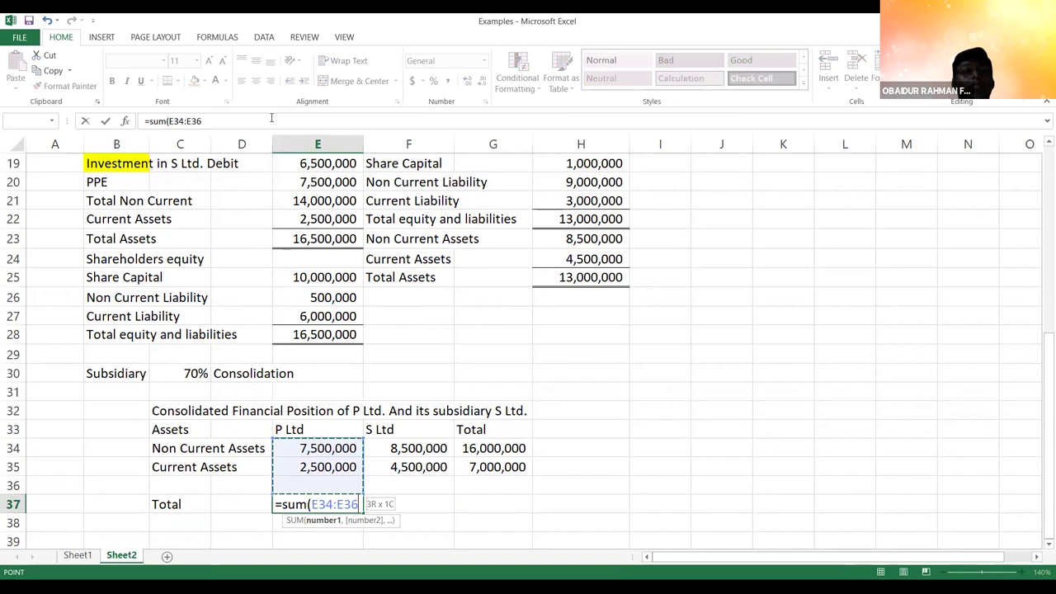
pyautogui.write(')')
pyautogui.press('Return')
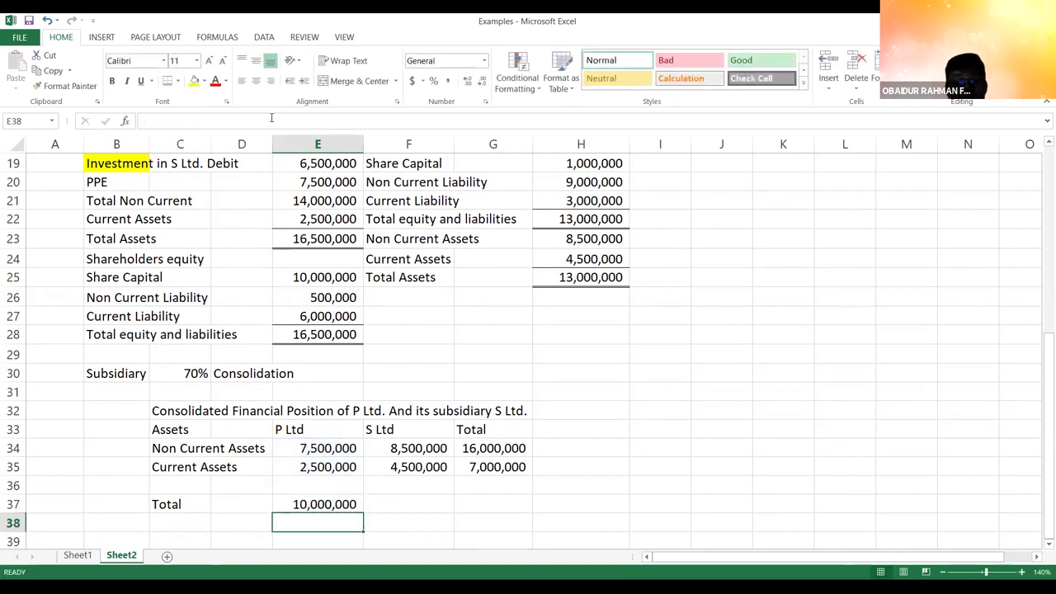
# - Copy the total formula from E37 across the S Ltd and Total columns through G37
pyautogui.click(351, 505)
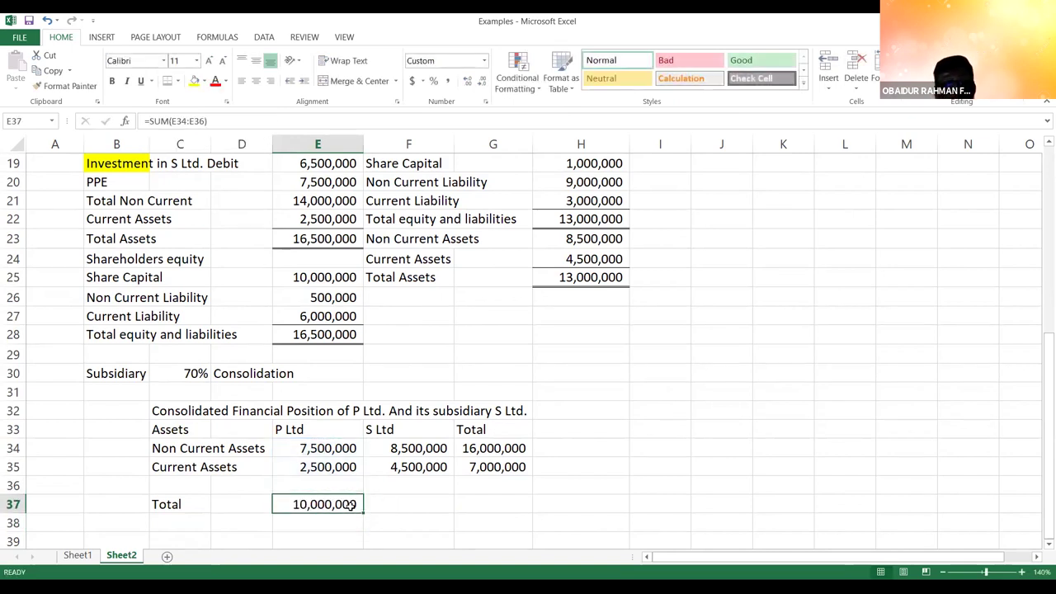
pyautogui.hotkey('ctrl', 'c')
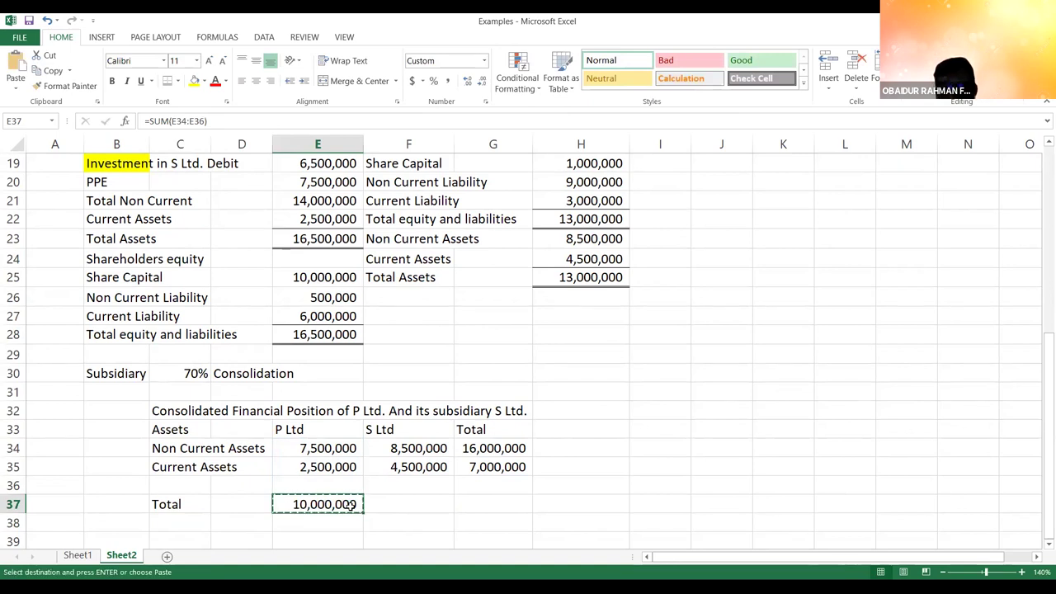
pyautogui.hotkey('shift', 'Right')
pyautogui.hotkey('shift', 'Right')
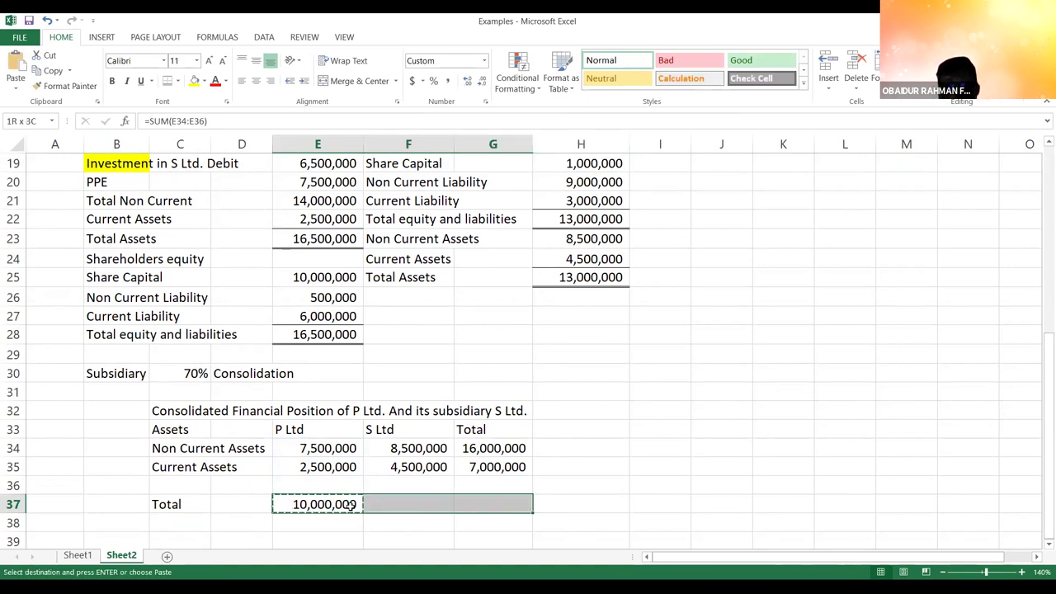
pyautogui.press('Return')
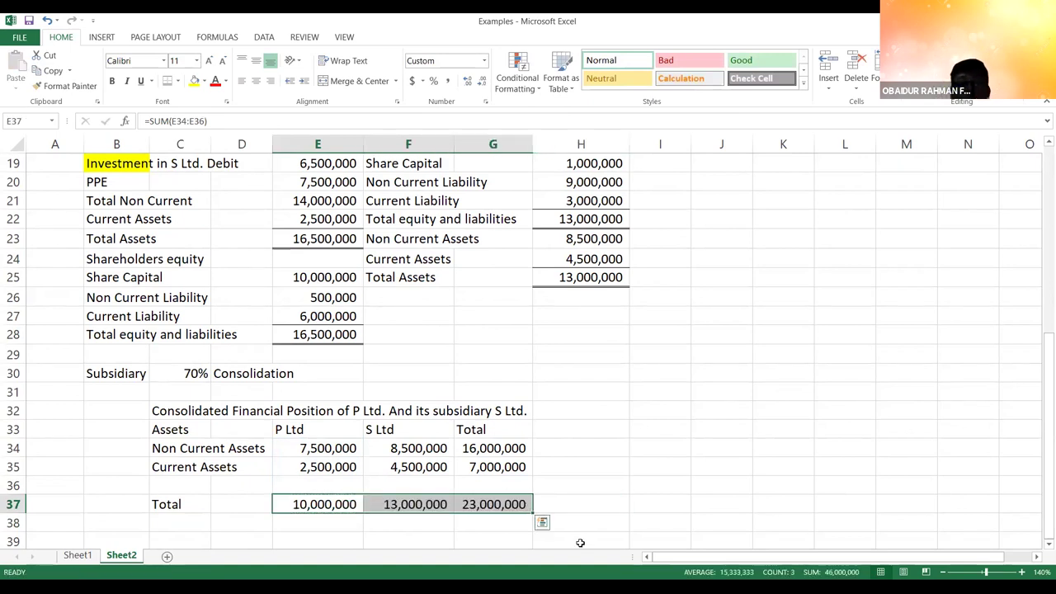
# - Examine the asset totals for P Ltd, S Ltd and the group in row 37, and the subsidiary ownership percentage in C30
pyautogui.click(578, 501)
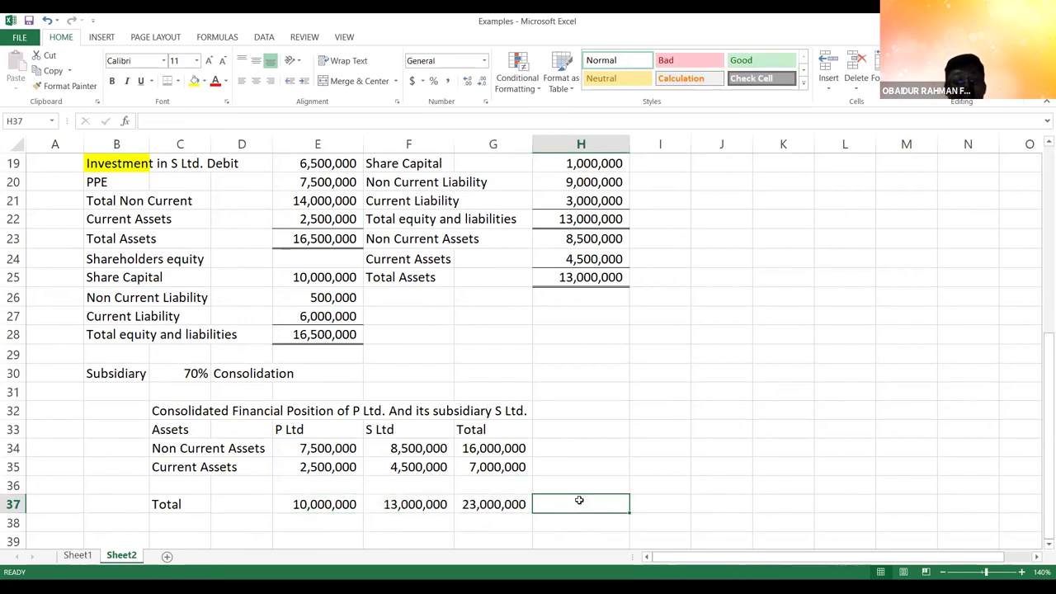
pyautogui.click(499, 502)
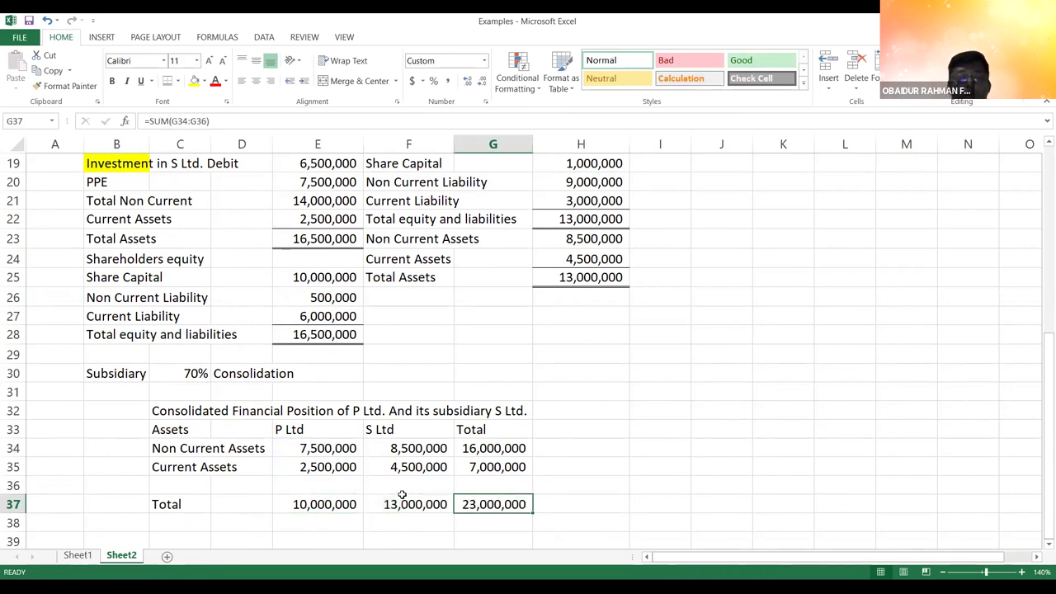
pyautogui.click(331, 507)
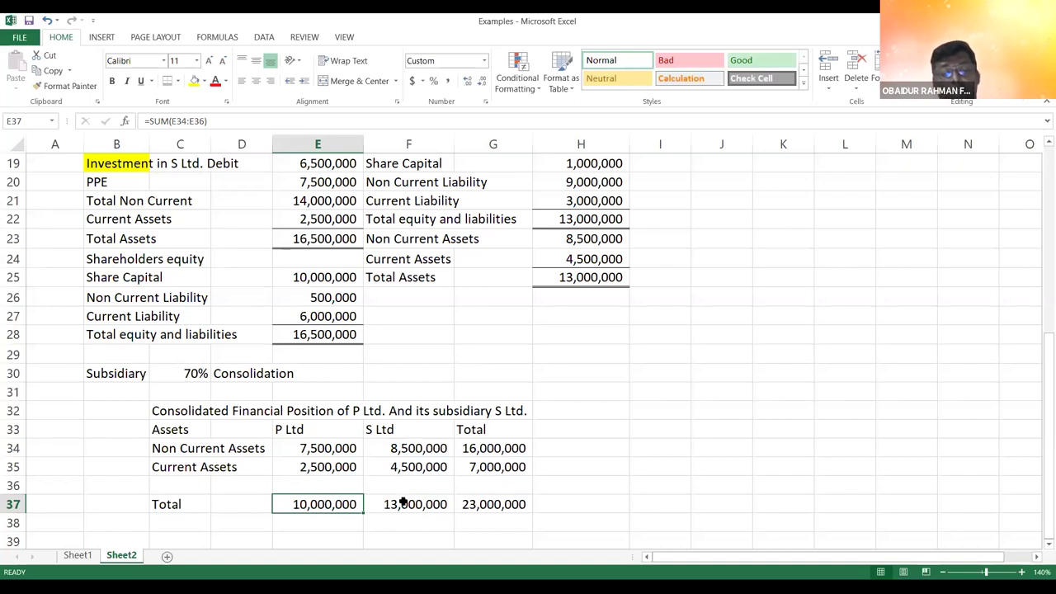
pyautogui.click(485, 507)
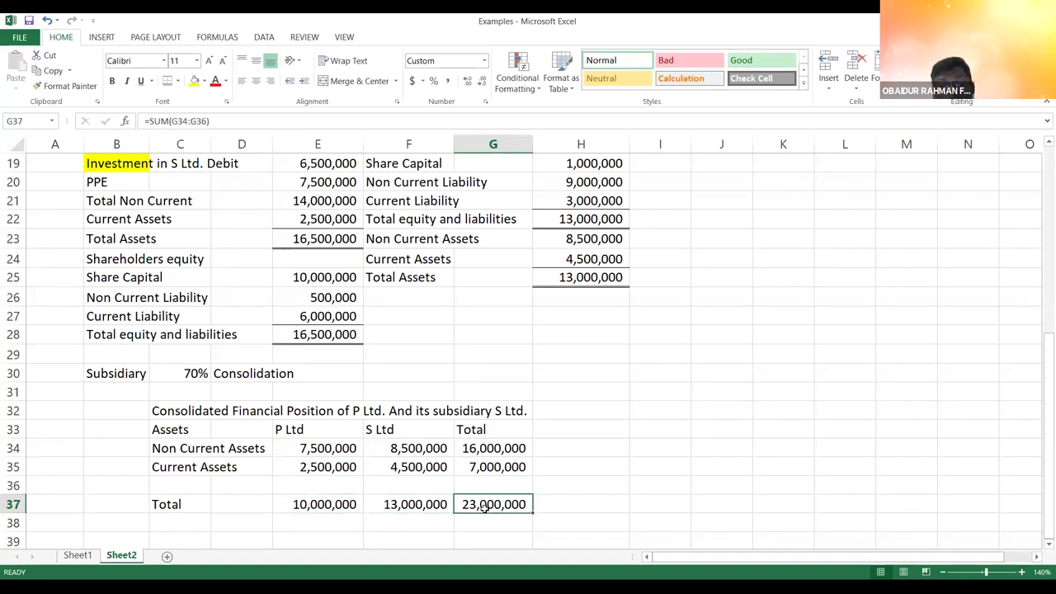
pyautogui.click(195, 374)
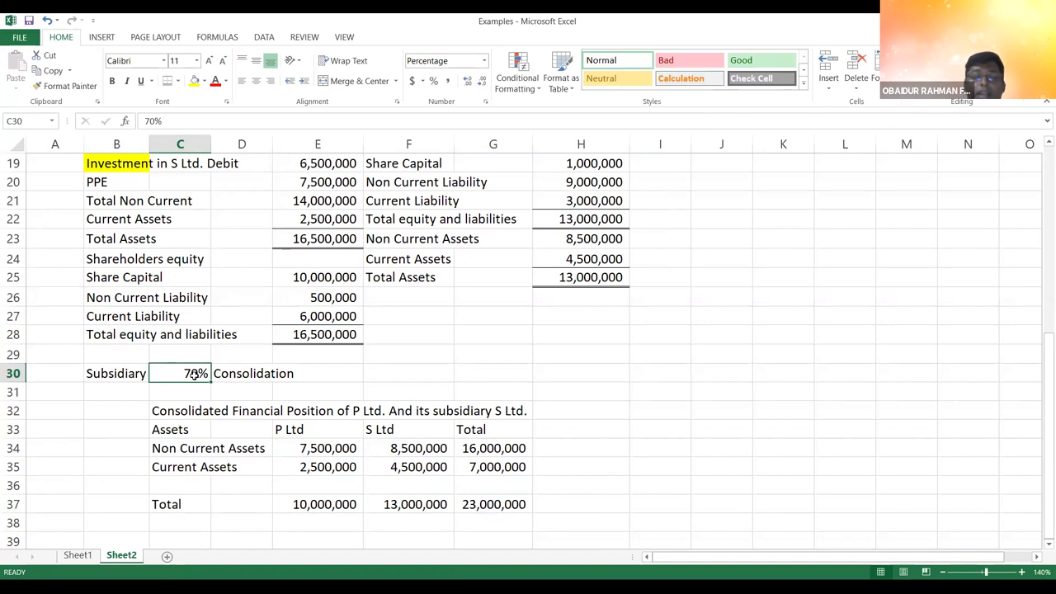
pyautogui.press('Down')
pyautogui.press('Down')
pyautogui.press('Down')
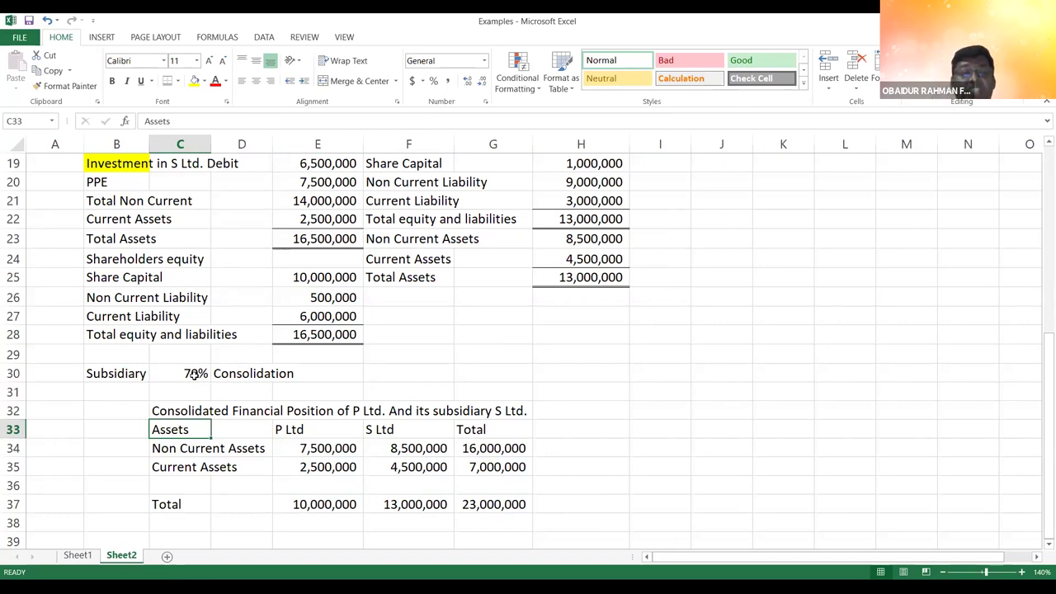
pyautogui.click(171, 520)
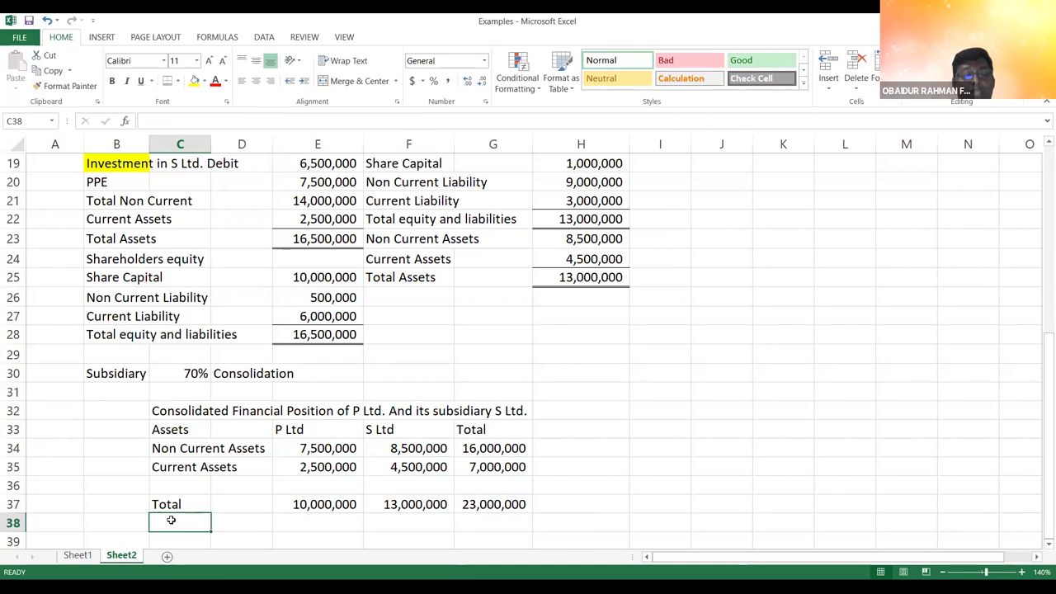
pyautogui.press('Return')
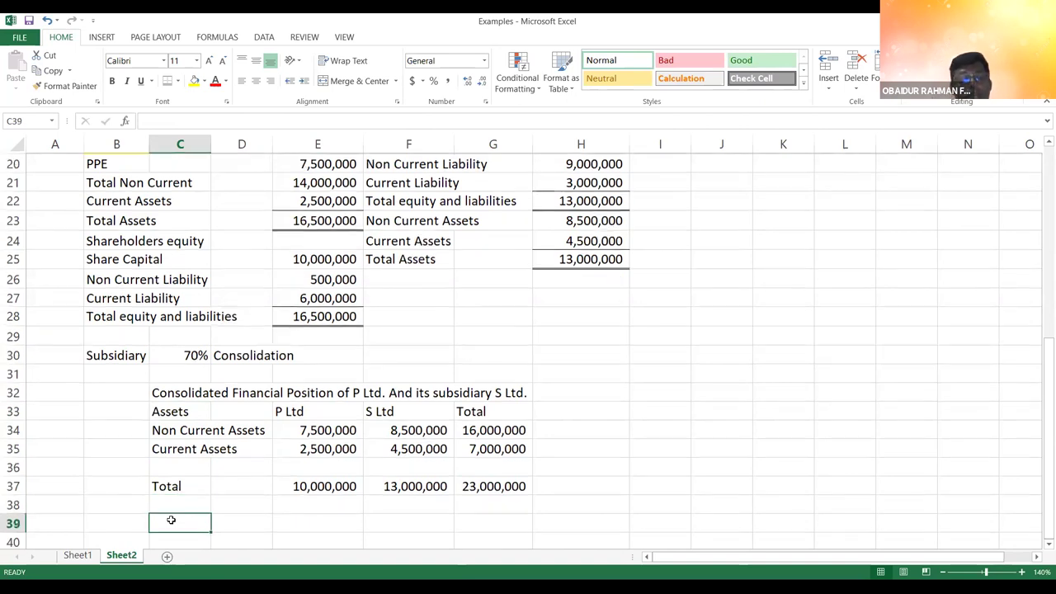
pyautogui.write('Non')
pyautogui.press('BackSpace')
pyautogui.press('BackSpace')
pyautogui.press('BackSpace')
pyautogui.press('BackSpace')
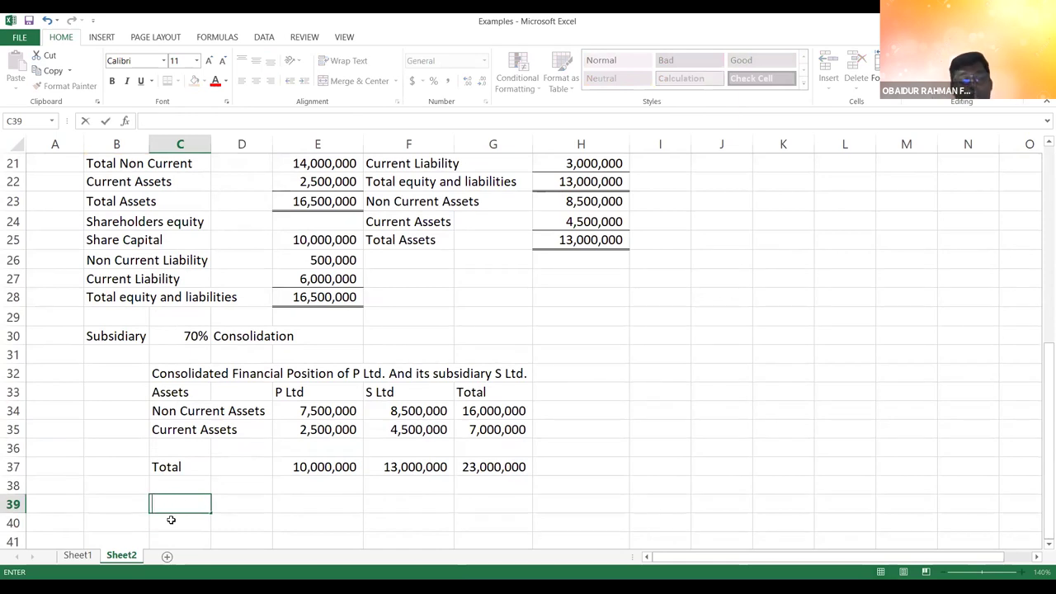
pyautogui.write('Share Ho')
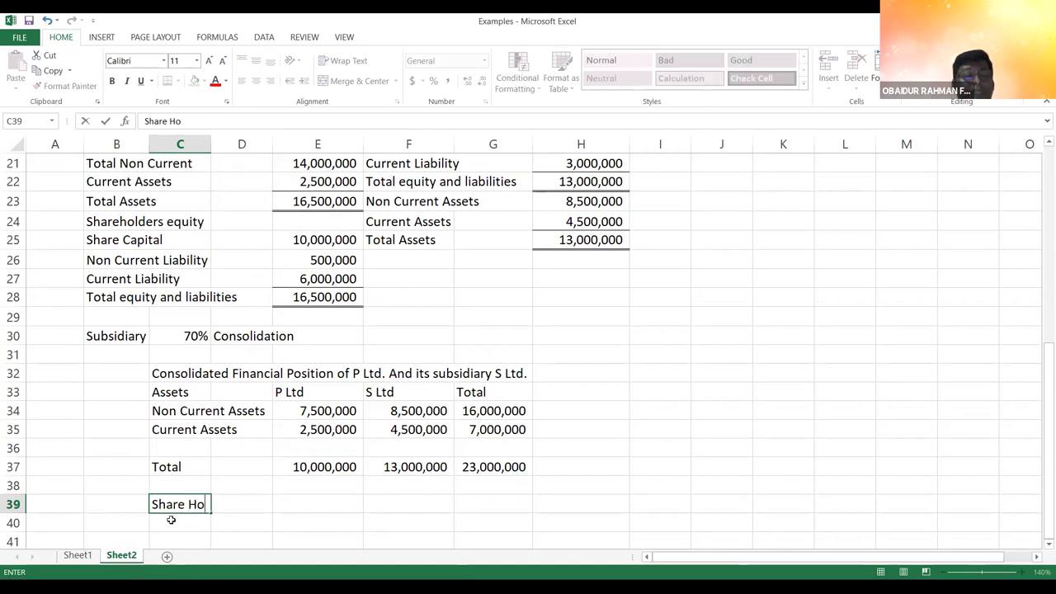
pyautogui.press('BackSpace')
pyautogui.press('BackSpace')
pyautogui.press('BackSpace')
pyautogui.press('BackSpace')
pyautogui.press('BackSpace')
pyautogui.press('BackSpace')
pyautogui.press('BackSpace')
pyautogui.press('BackSpace')
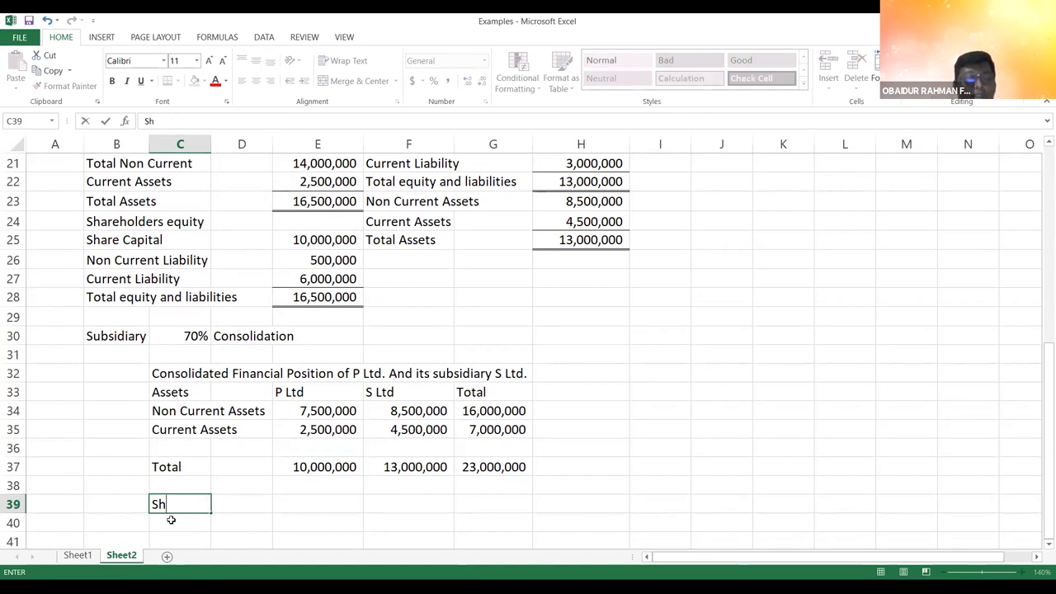
# - Link the row labels in C39 and C40 to "Shareholders equity" and "Share Capital" with the formulas =B24 and =B25
pyautogui.write('=')
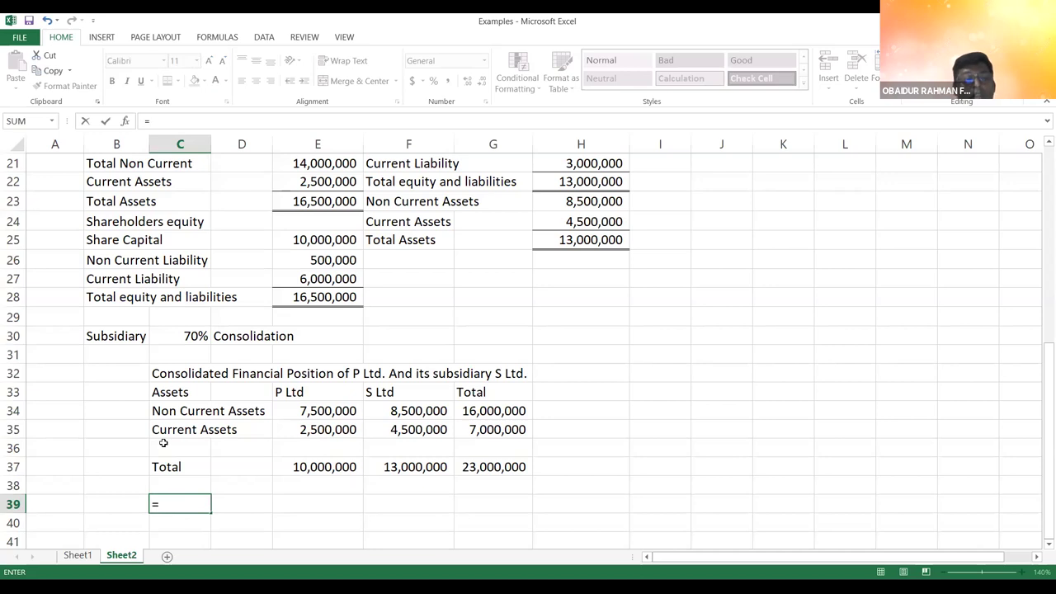
pyautogui.click(143, 223)
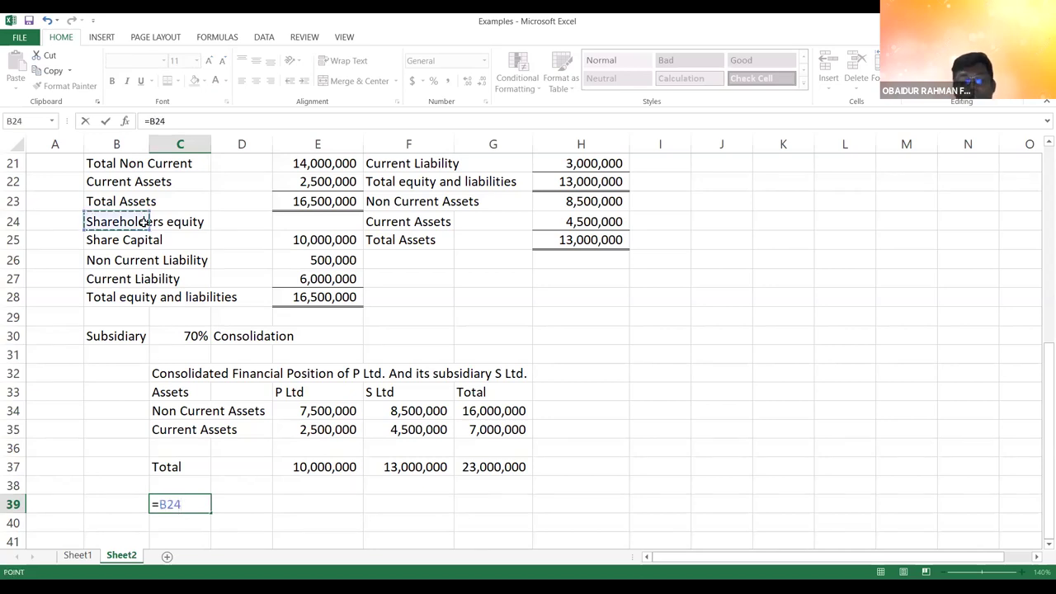
pyautogui.press('Return')
pyautogui.write('=')
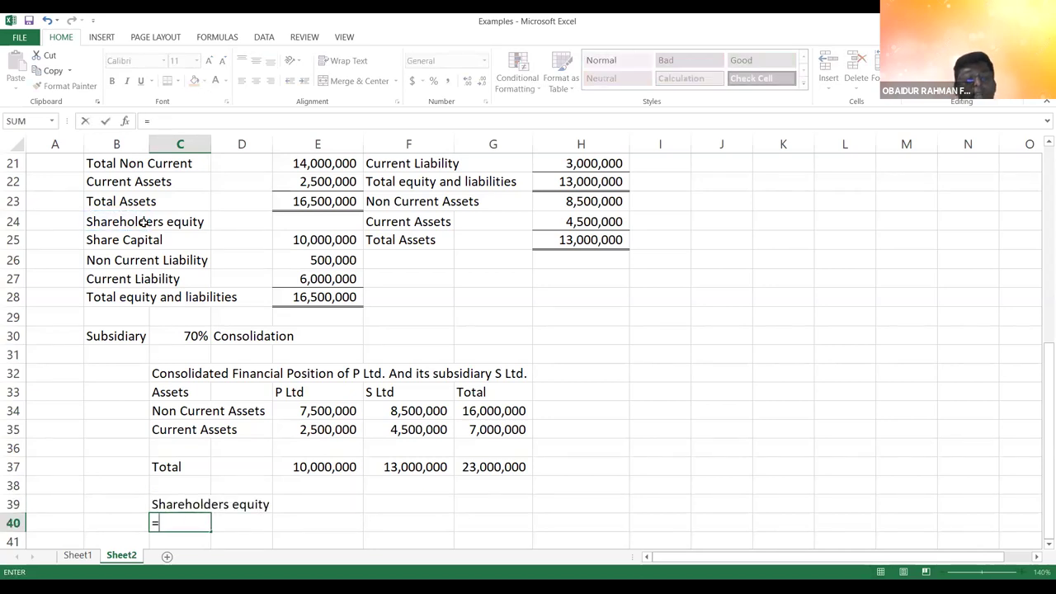
pyautogui.click(101, 238)
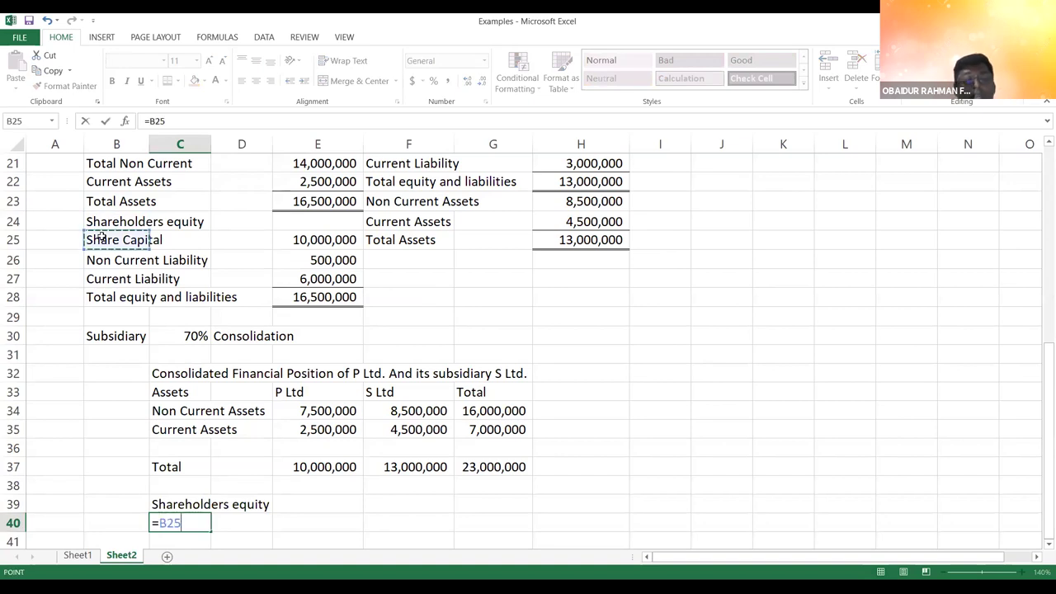
pyautogui.press('Return')
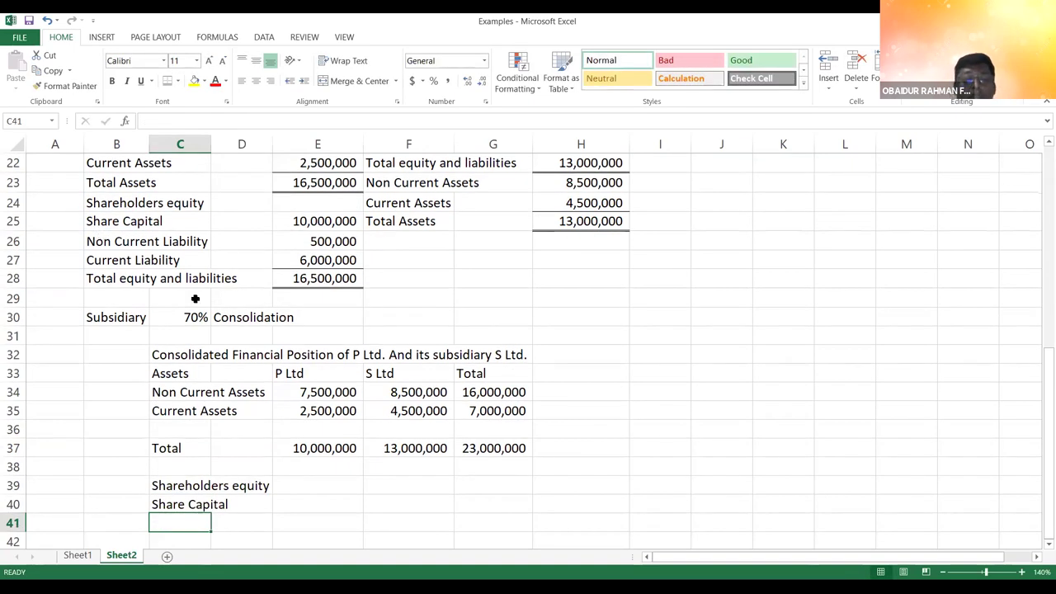
# - Bring P Ltd's share capital into E40 with the formula =E25
pyautogui.click(302, 504)
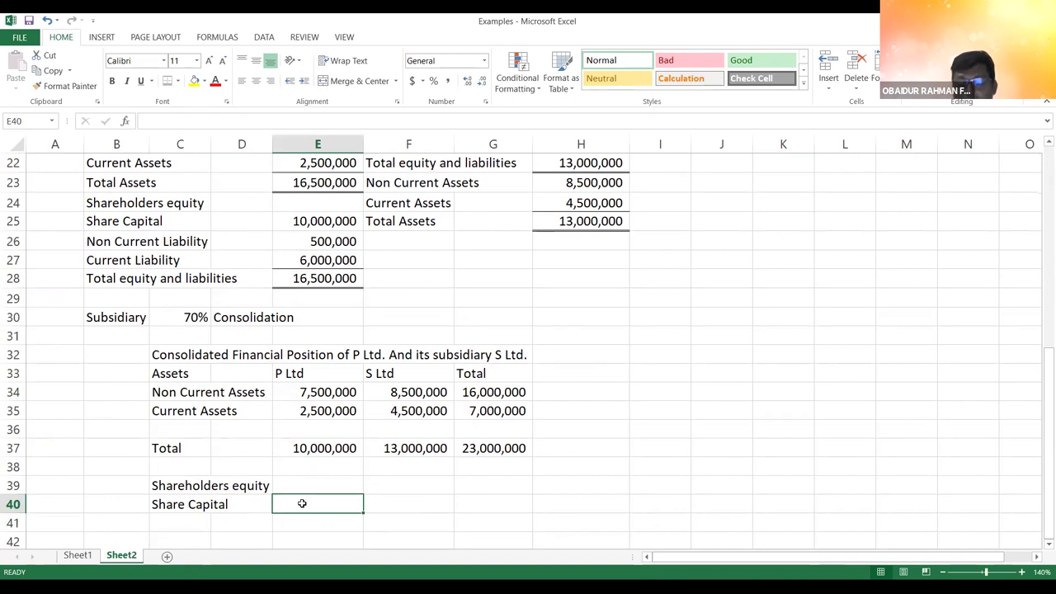
pyautogui.press('Up')
pyautogui.click(302, 503)
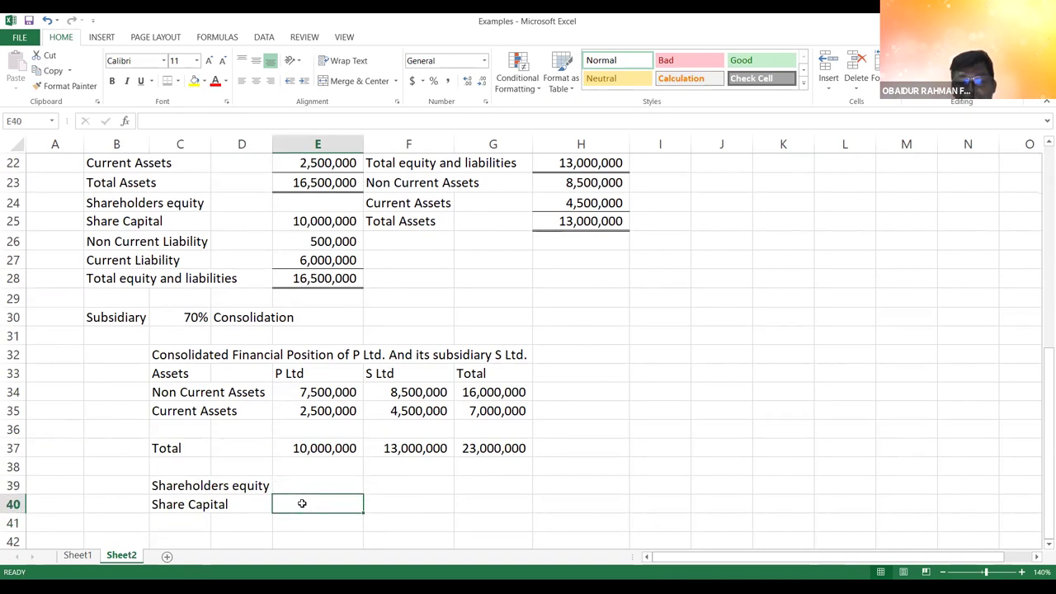
pyautogui.write('=')
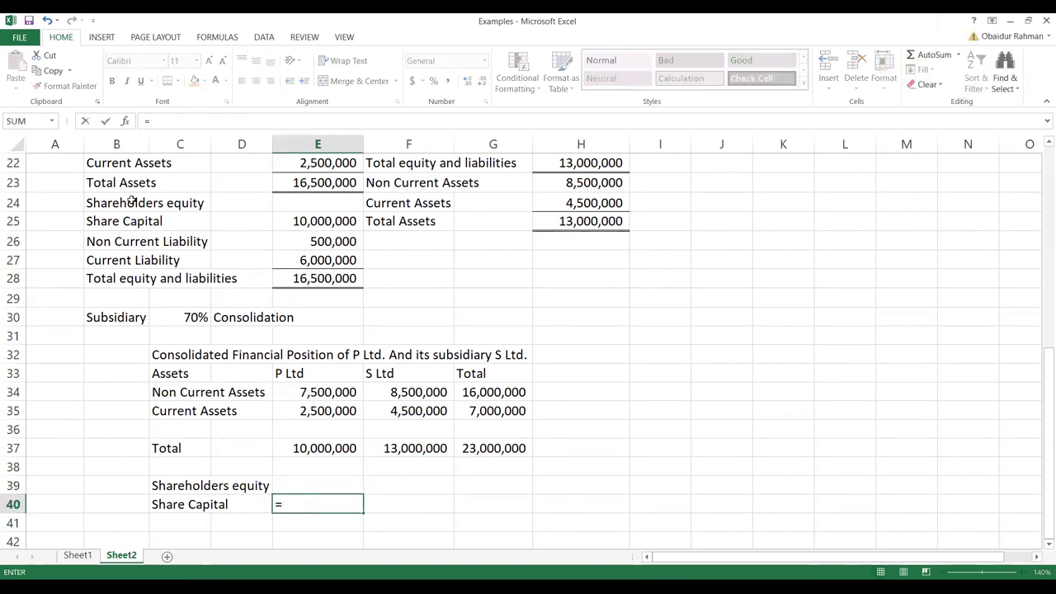
pyautogui.click(304, 221)
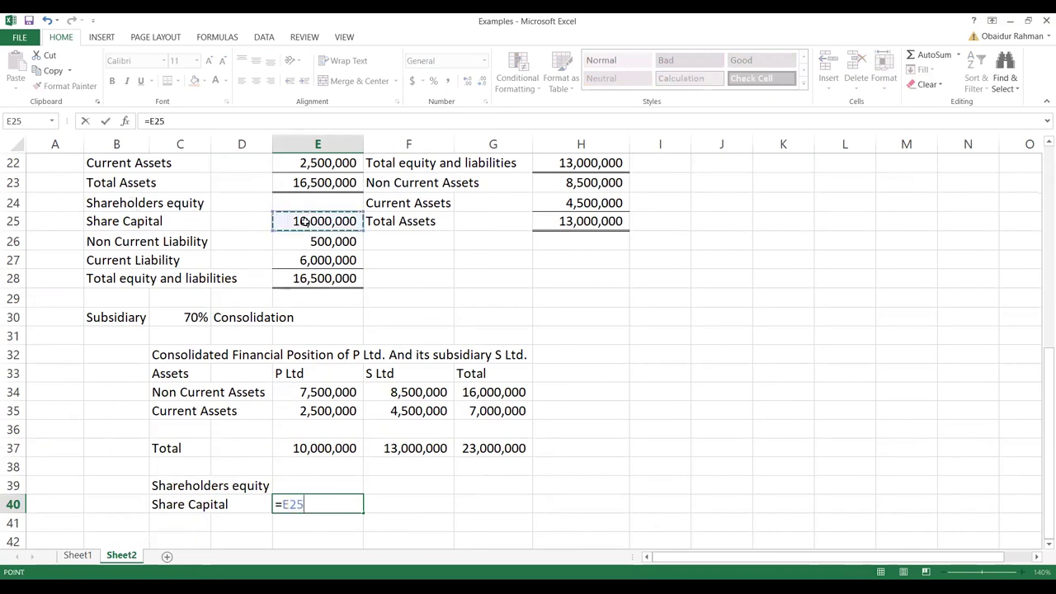
pyautogui.press('Return')
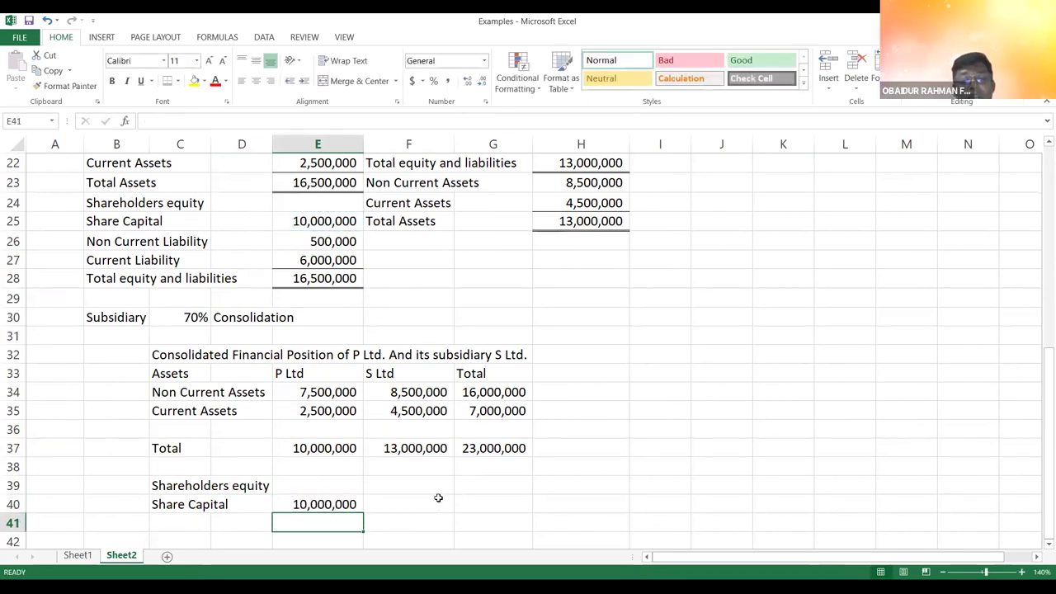
# - Enter 0 in F40 as S Ltd's share capital in the consolidated statement
pyautogui.click(438, 498)
pyautogui.write('0')
pyautogui.press('Return')
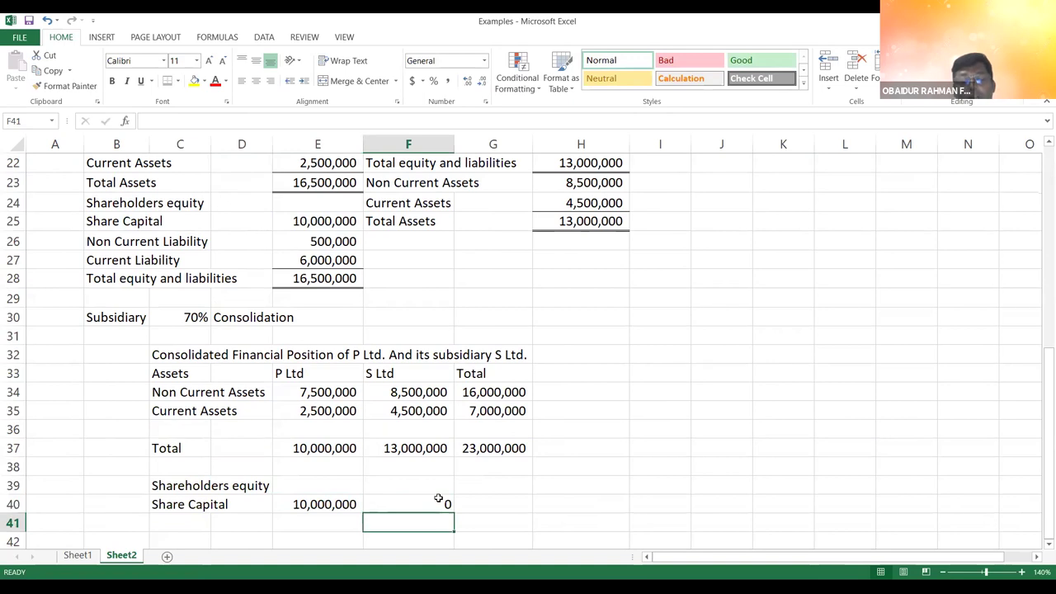
# - Combine the share capital of both companies in G40 with the formula =E40+F40
pyautogui.click(496, 503)
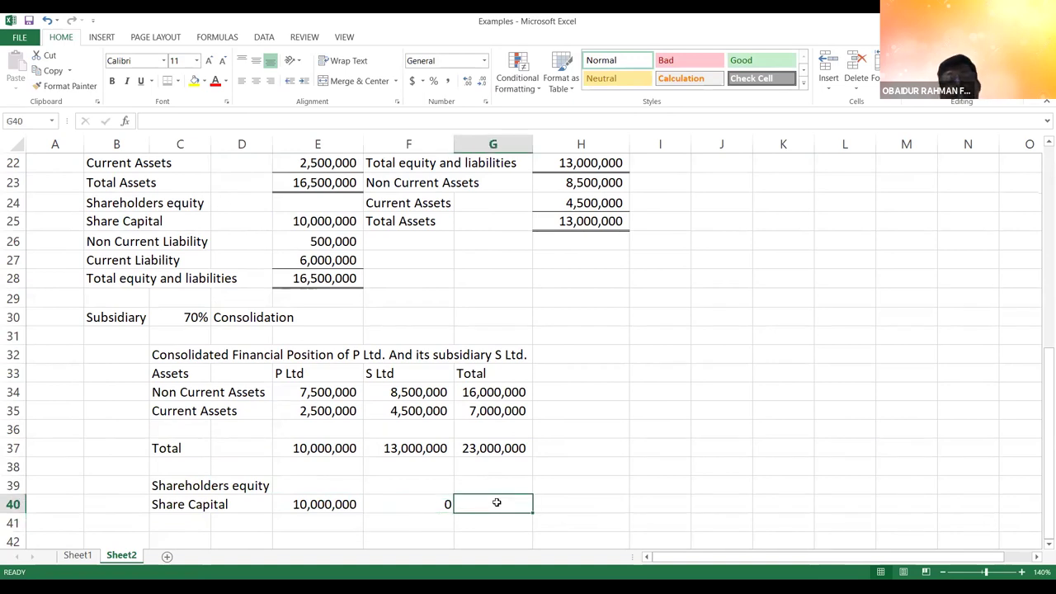
pyautogui.write('=')
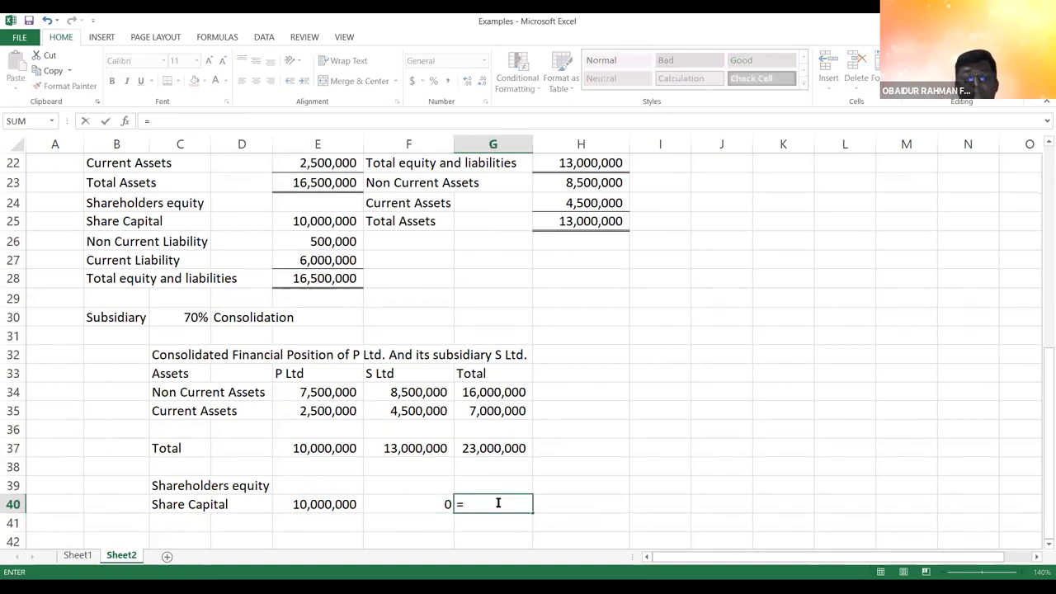
pyautogui.click(348, 504)
pyautogui.write('+')
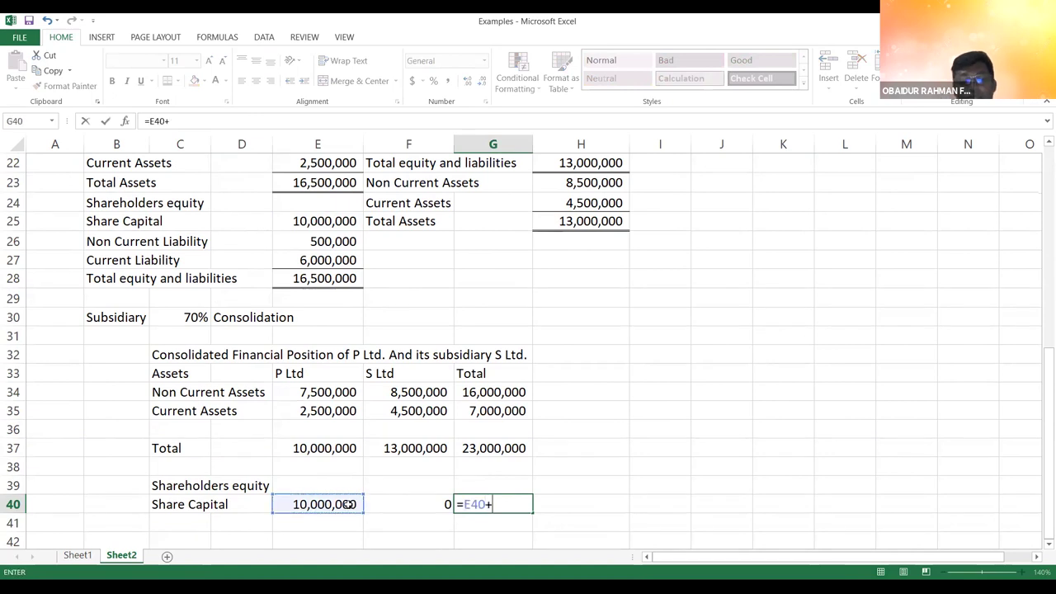
pyautogui.click(387, 503)
pyautogui.press('Return')
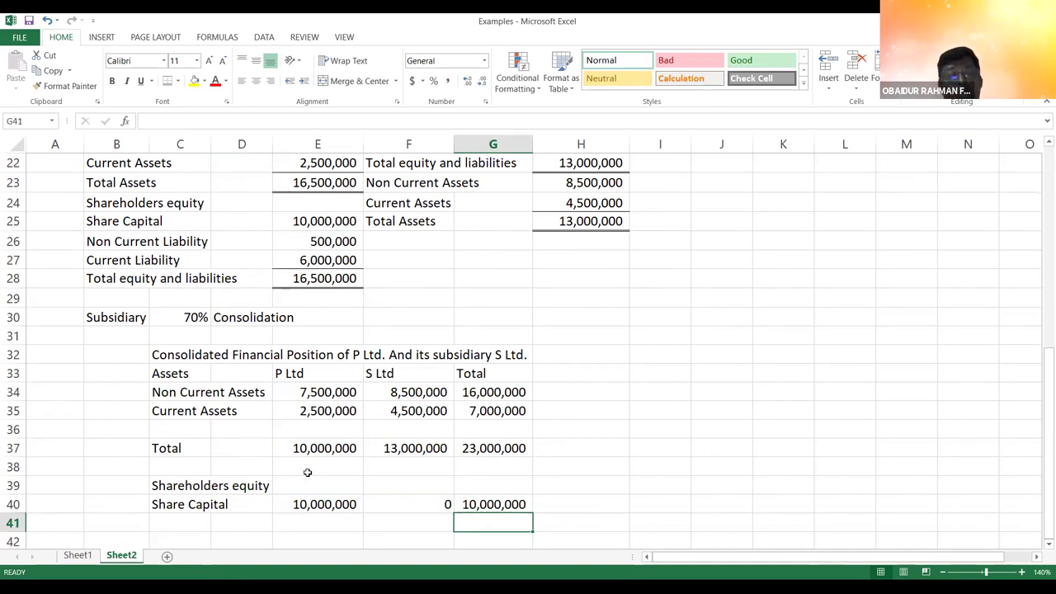
pyautogui.click(501, 502)
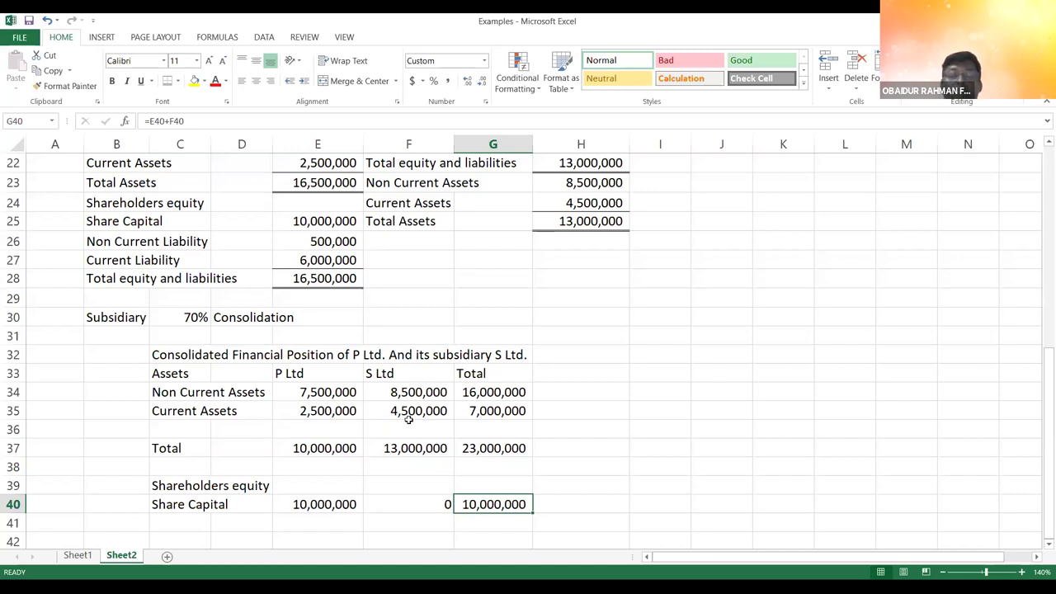
pyautogui.click(392, 506)
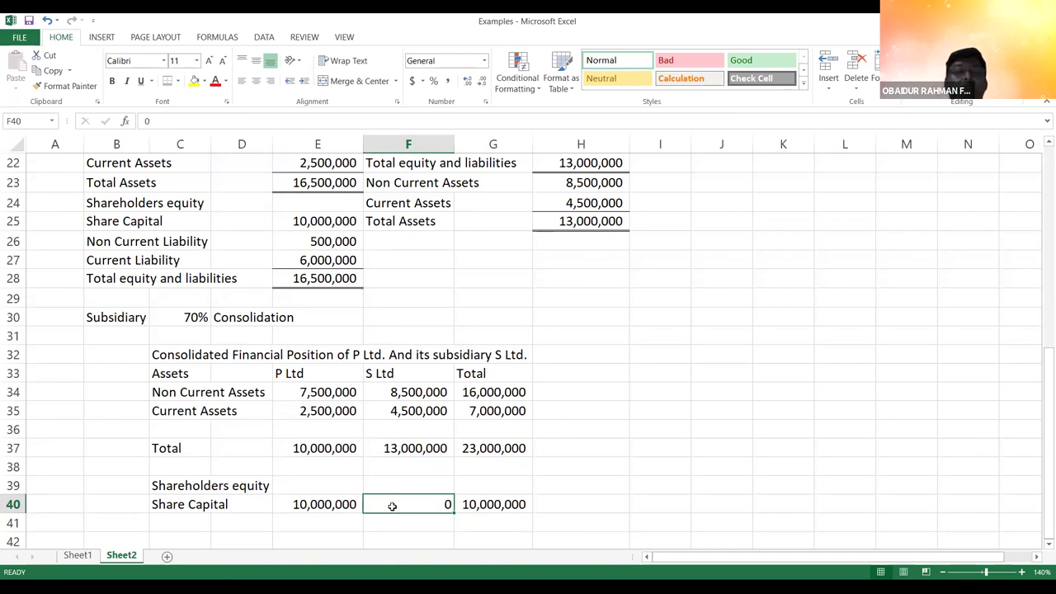
pyautogui.click(197, 525)
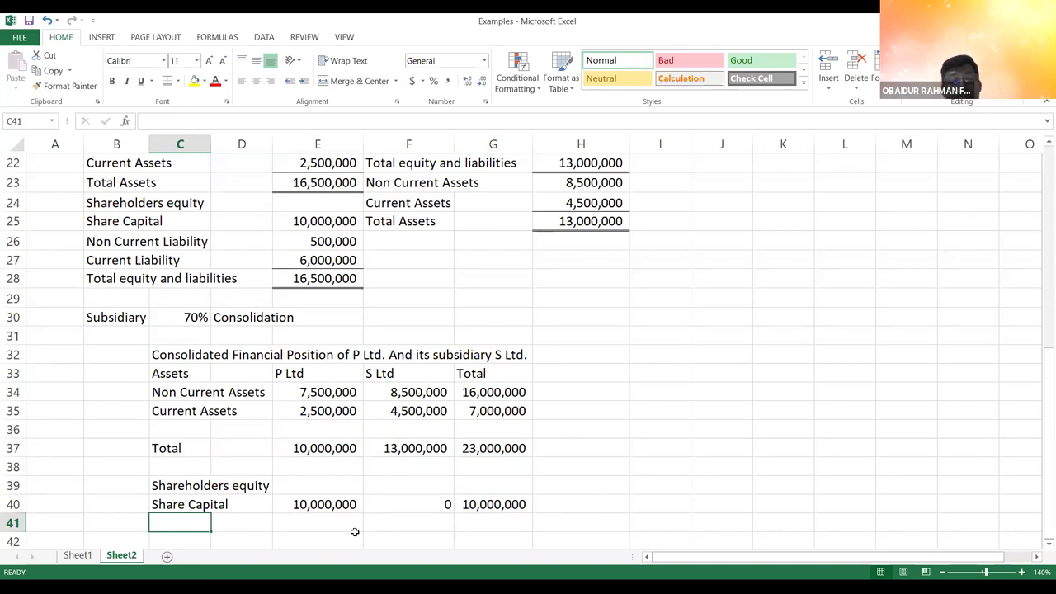
# - Highlight S Ltd's share capital amount in H19 with a yellow fill
pyautogui.click(539, 216)
pyautogui.press('Up')
pyautogui.press('Up')
pyautogui.press('Up')
pyautogui.press('Up')
pyautogui.press('Up')
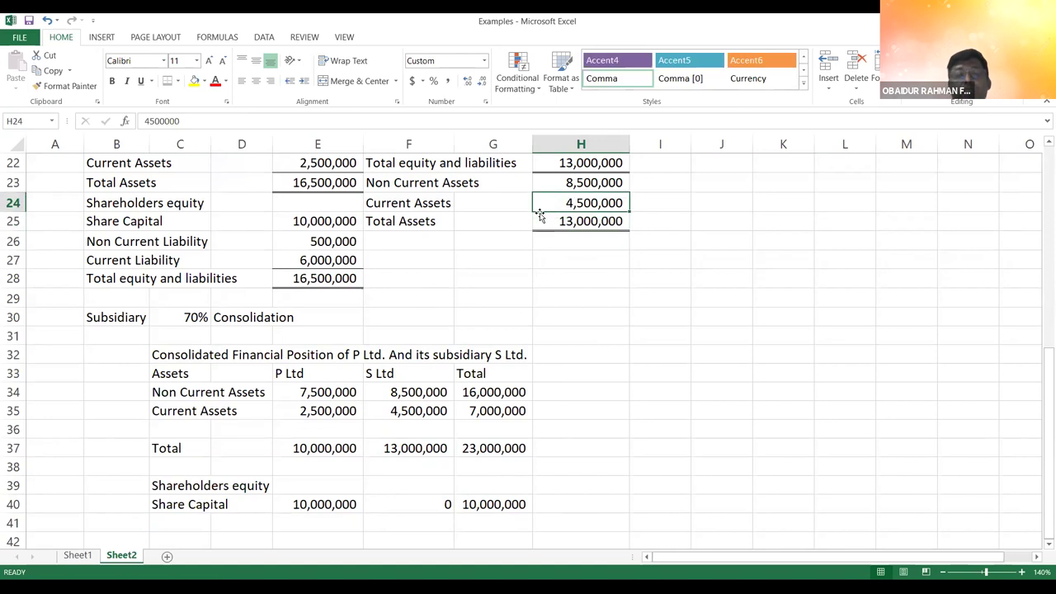
pyautogui.press('Up')
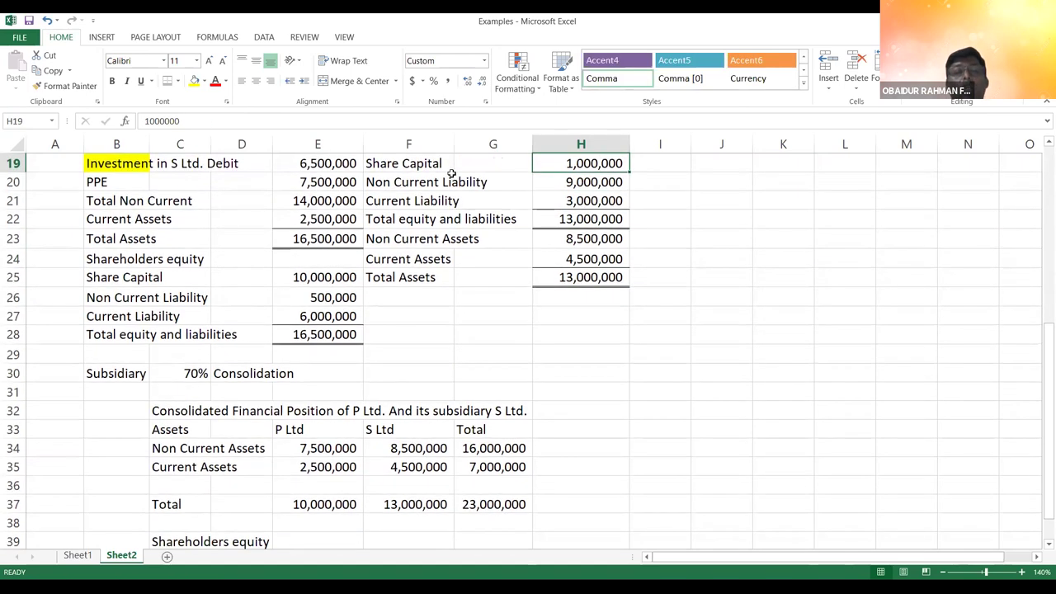
pyautogui.click(195, 80)
pyautogui.click(408, 384)
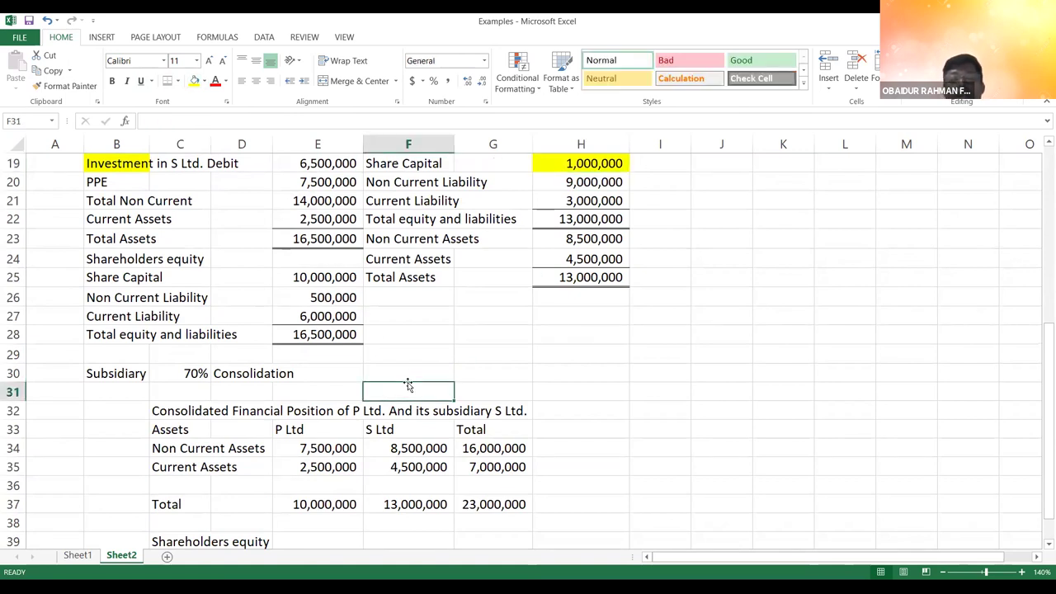
# - Examine S Ltd's column in the consolidated statement and the subsidiary ownership percentage in C30
pyautogui.press('Down')
pyautogui.press('Down')
pyautogui.press('Down')
pyautogui.press('Down')
pyautogui.press('Down')
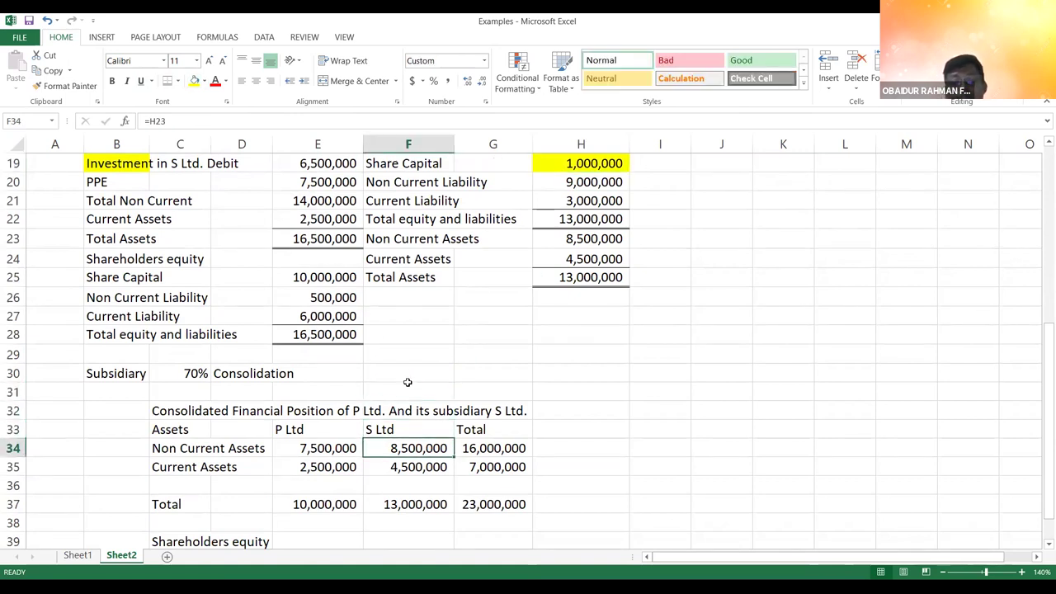
pyautogui.click(179, 373)
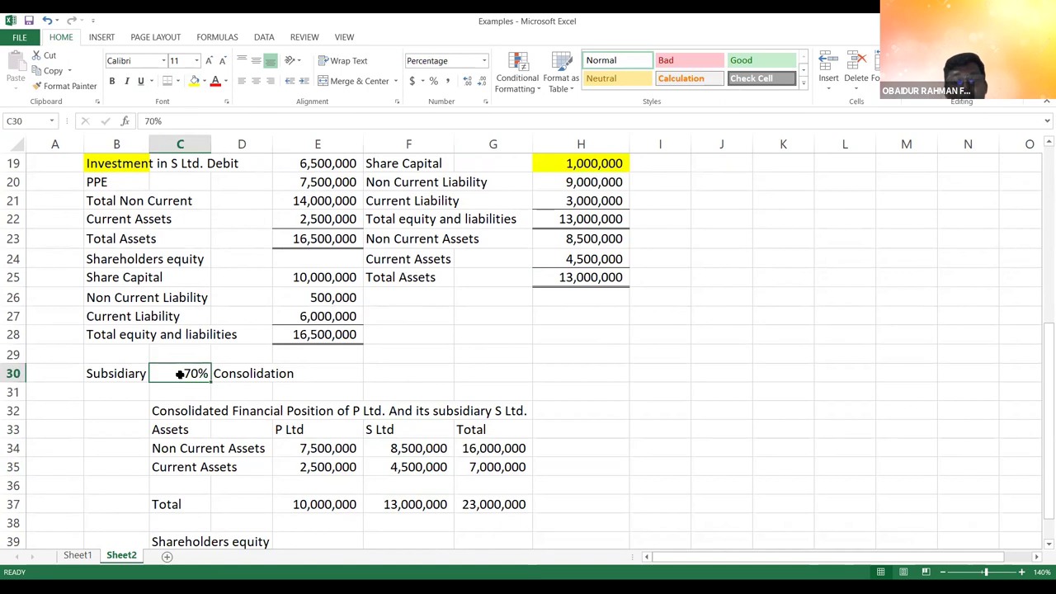
pyautogui.press('Down')
pyautogui.press('Down')
pyautogui.press('Down')
pyautogui.press('Down')
pyautogui.press('Down')
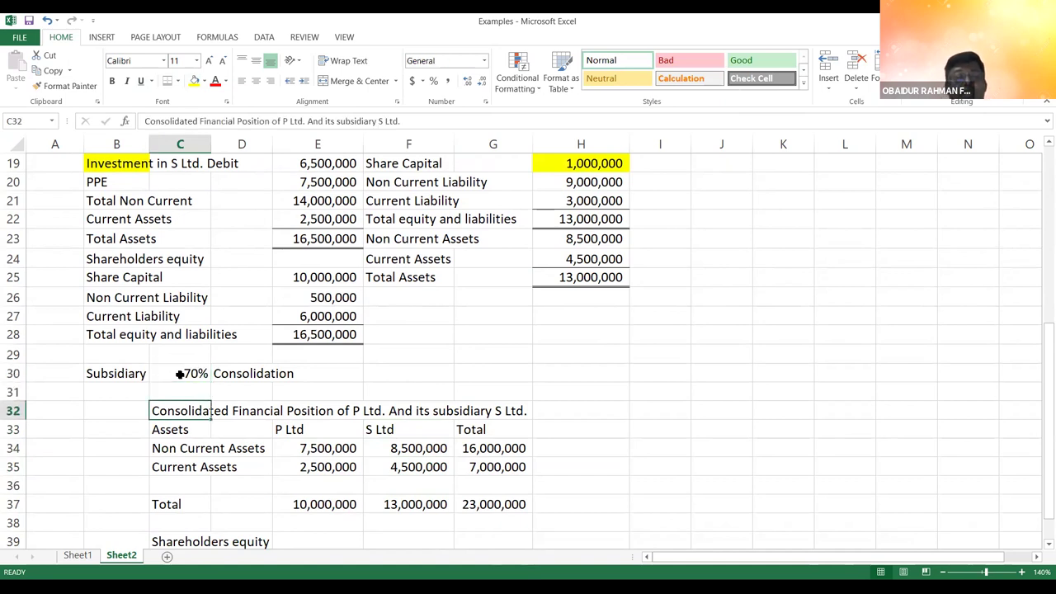
# - Label C41 below Share Capital in the consolidated statement as "Non Controling Interest"
pyautogui.press('Down')
pyautogui.press('Down')
pyautogui.press('Down')
pyautogui.press('Down')
pyautogui.press('Down')
pyautogui.press('Down')
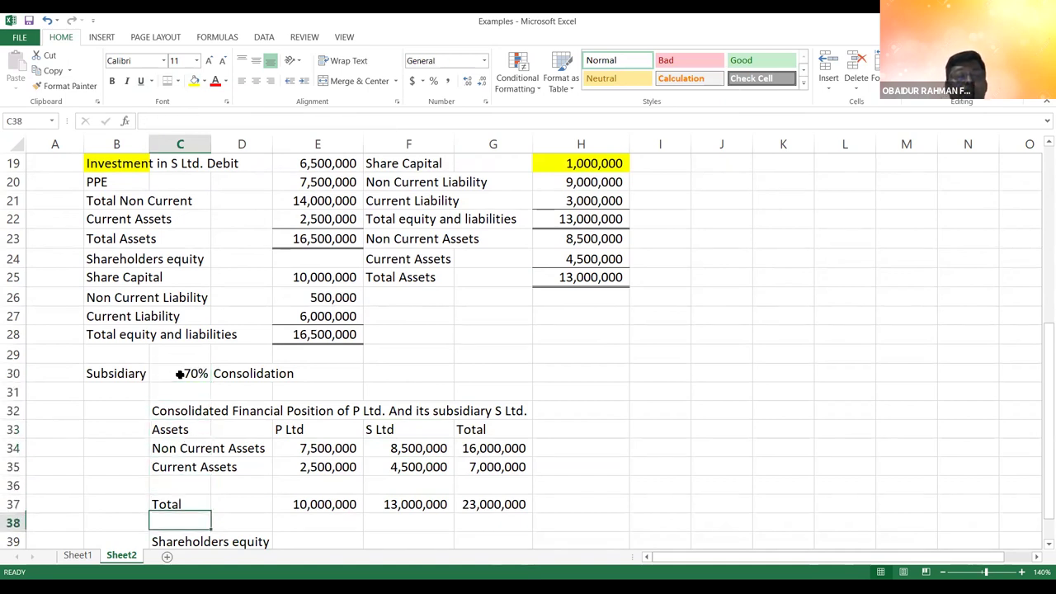
pyautogui.scroll(-1, 179, 374)
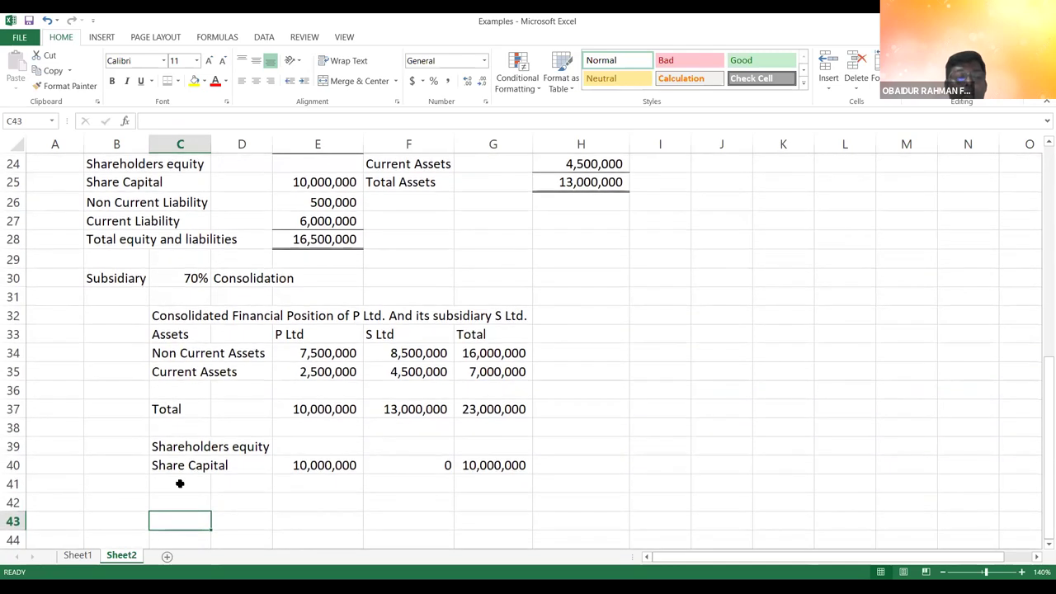
pyautogui.write('Non Con')
pyautogui.press('BackSpace')
pyautogui.press('BackSpace')
pyautogui.press('BackSpace')
pyautogui.press('BackSpace')
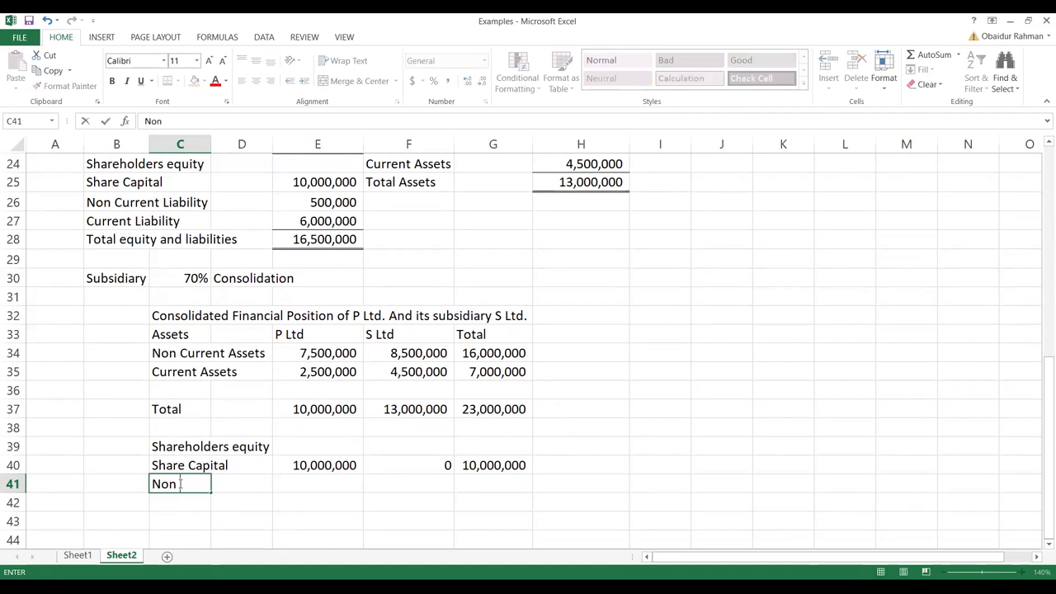
pyautogui.write('Controling Interest')
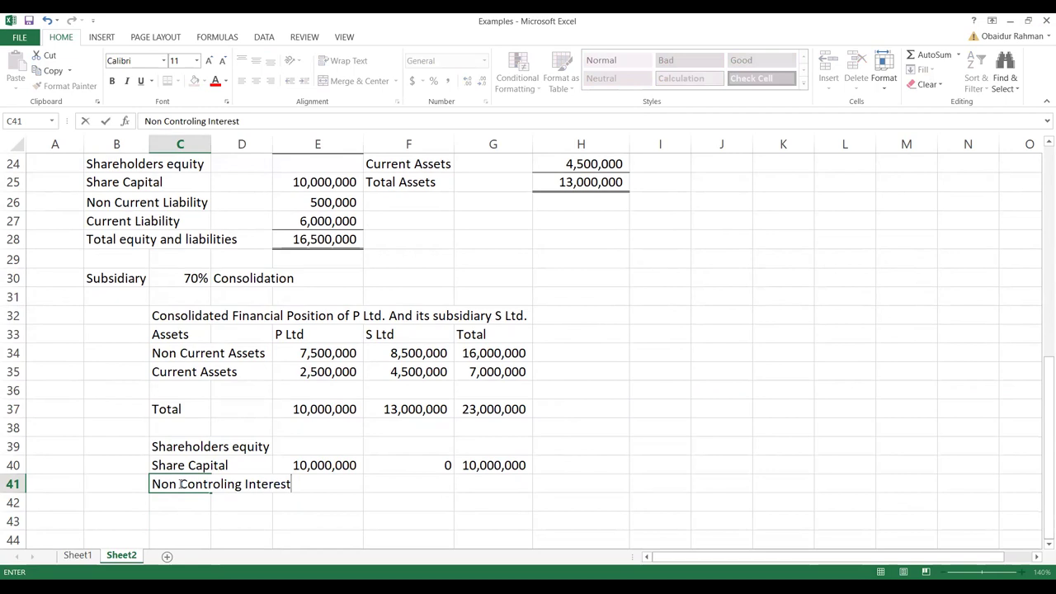
pyautogui.press('Return')
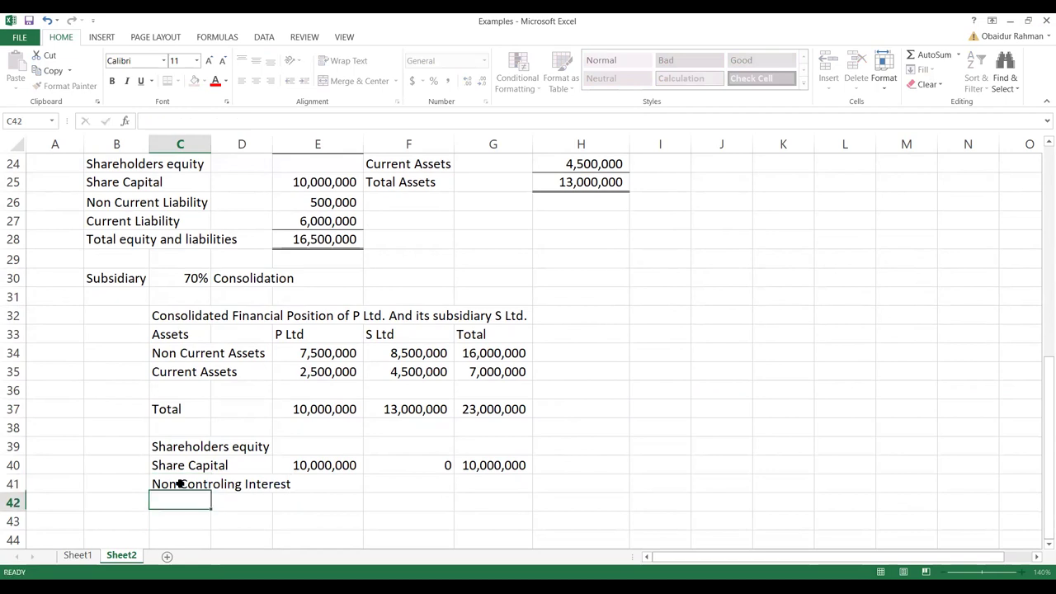
# - Enter 0 for both P Ltd and S Ltd in the Non Controling Interest row, cells E41 and F41
pyautogui.click(491, 485)
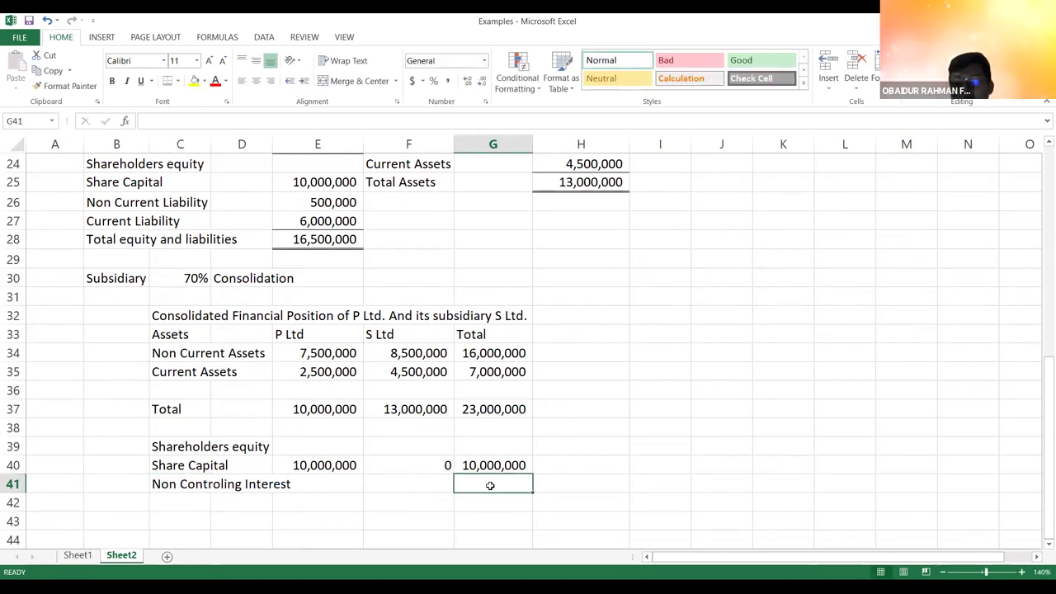
pyautogui.click(342, 484)
pyautogui.write('0')
pyautogui.click(422, 488)
pyautogui.write('0')
pyautogui.press('Return')
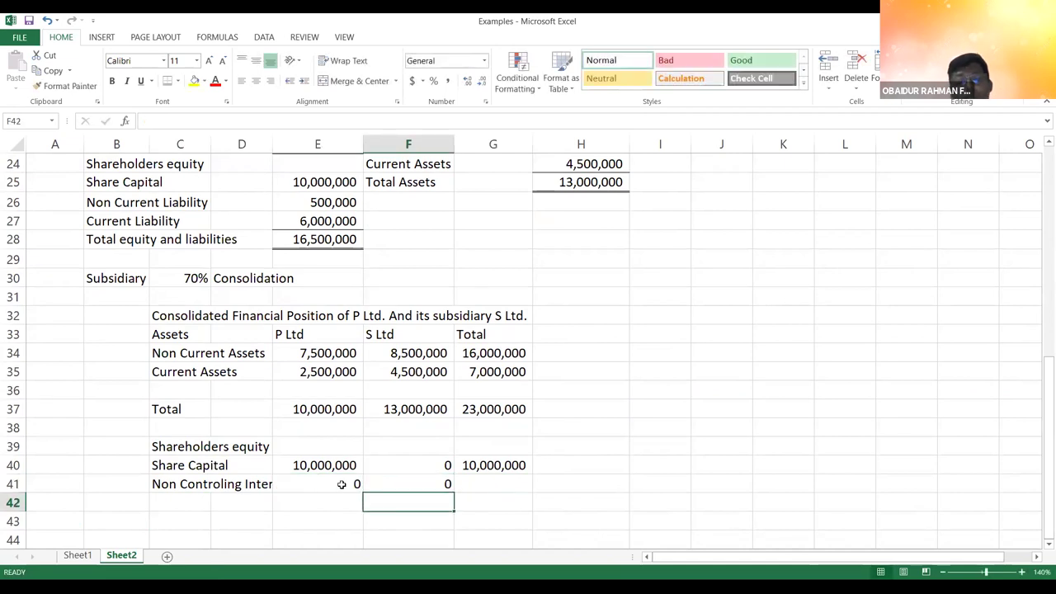
# - Calculate the total non-controlling interest in G41 from S Ltd's share capital with the formula =H19*(100%-C30)
pyautogui.click(480, 486)
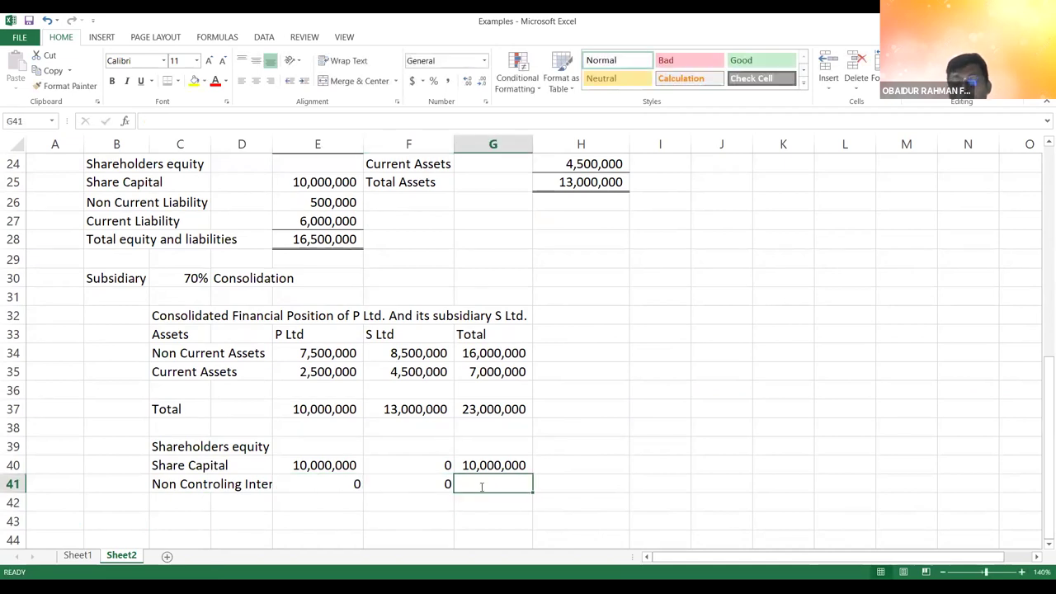
pyautogui.write('3')
pyautogui.press('BackSpace')
pyautogui.write('=')
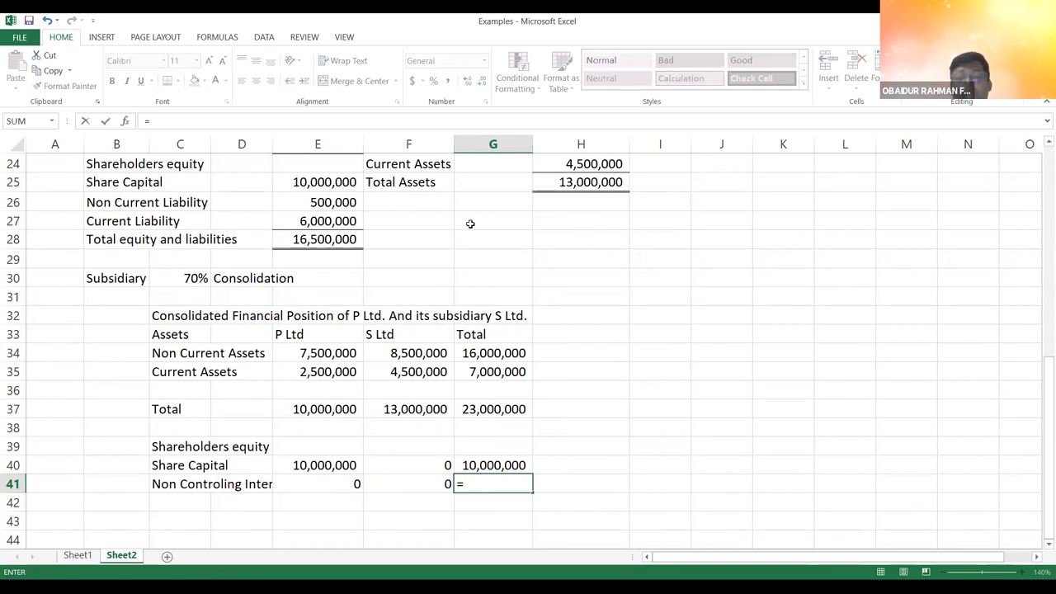
pyautogui.press('Up')
pyautogui.press('Up')
pyautogui.press('Up')
pyautogui.press('Up')
pyautogui.press('Up')
pyautogui.press('Up')
pyautogui.press('Up')
pyautogui.press('Up')
pyautogui.press('Up')
pyautogui.press('Up')
pyautogui.press('Up')
pyautogui.press('Up')
pyautogui.press('Up')
pyautogui.press('Up')
pyautogui.press('Up')
pyautogui.press('Up')
pyautogui.press('Up')
pyautogui.press('Up')
pyautogui.press('Up')
pyautogui.press('Up')
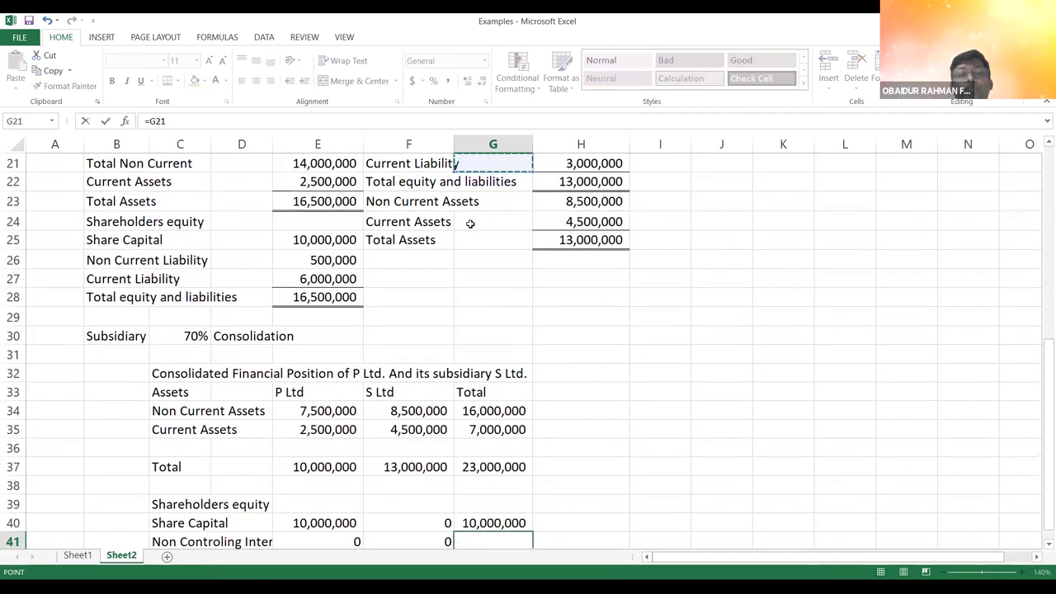
pyautogui.press('Up')
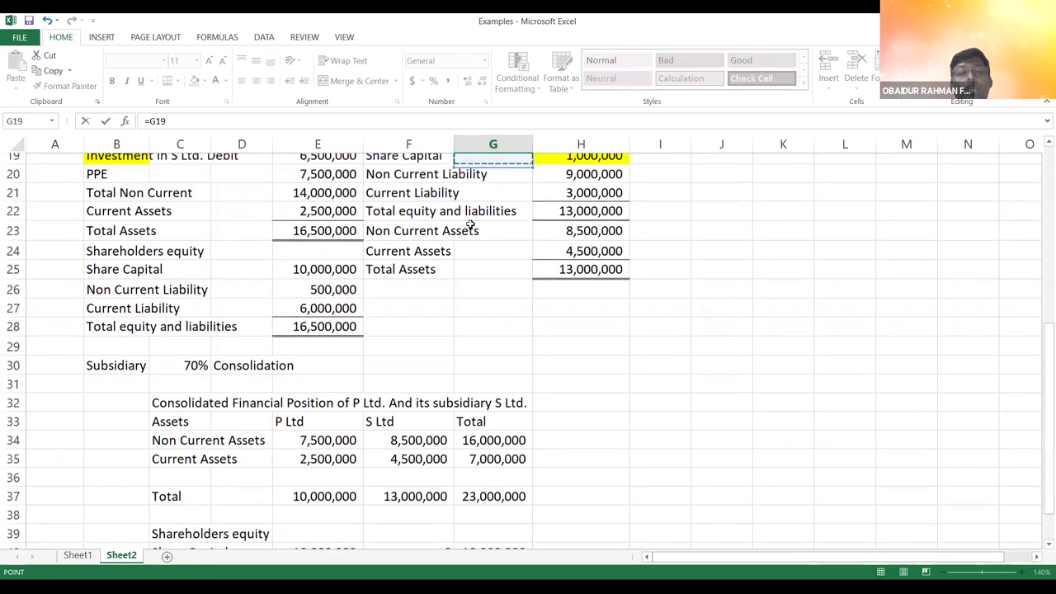
pyautogui.press('Right')
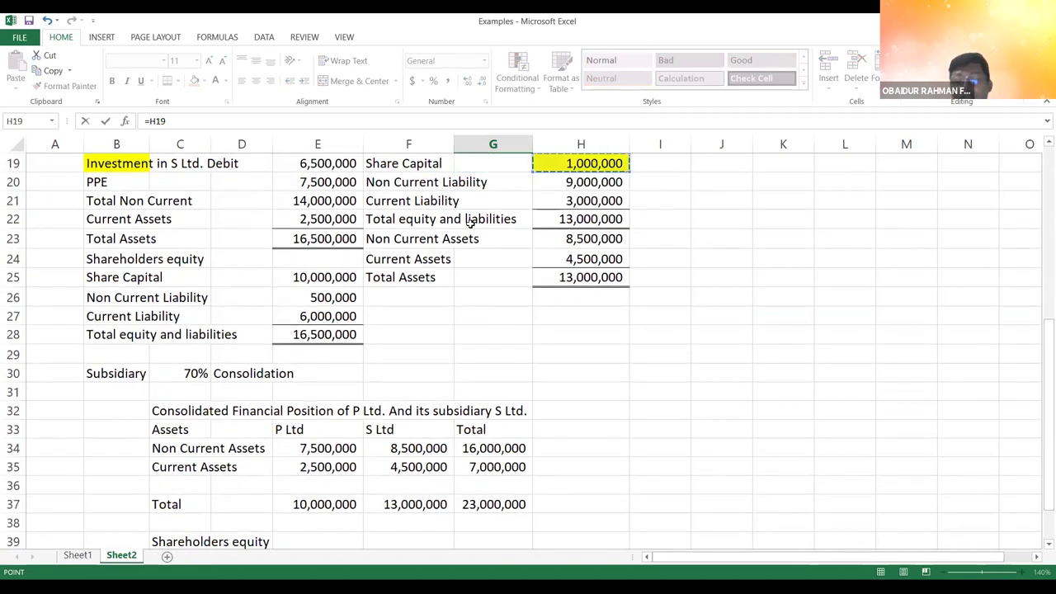
pyautogui.write('*')
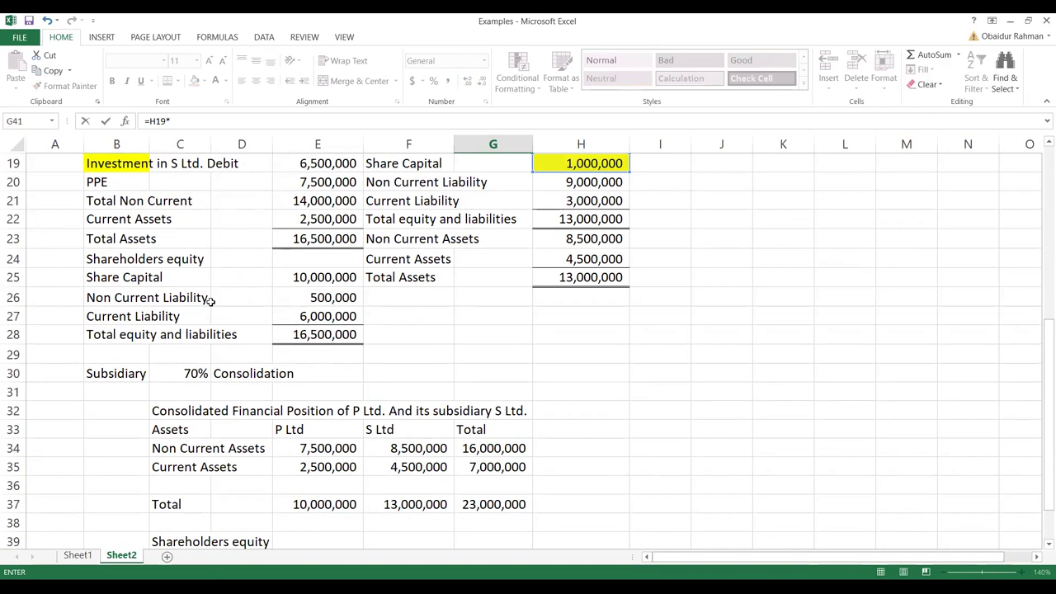
pyautogui.click(190, 120)
pyautogui.write('(100%-')
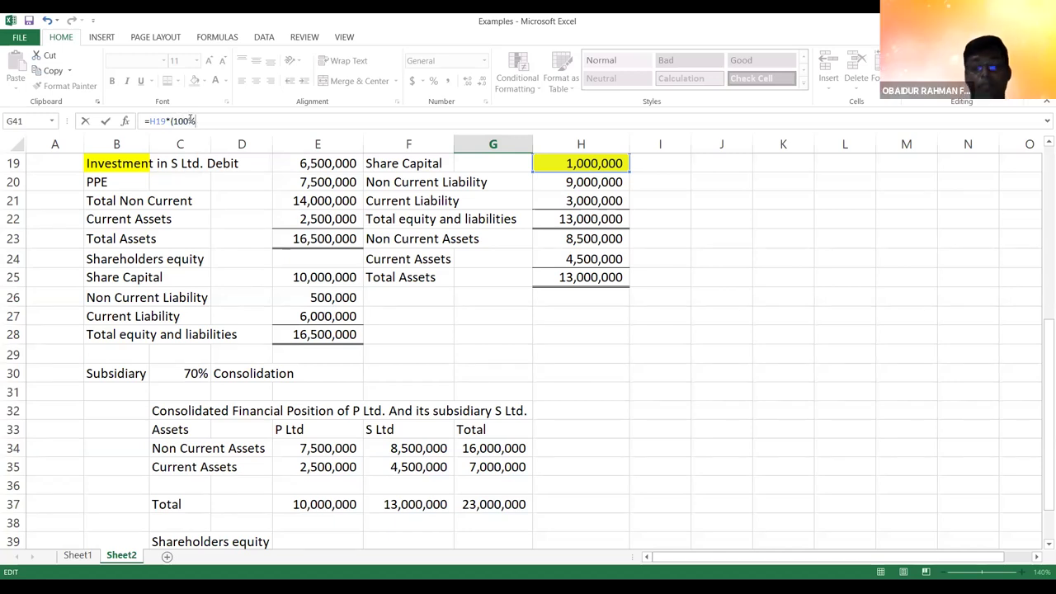
pyautogui.click(186, 377)
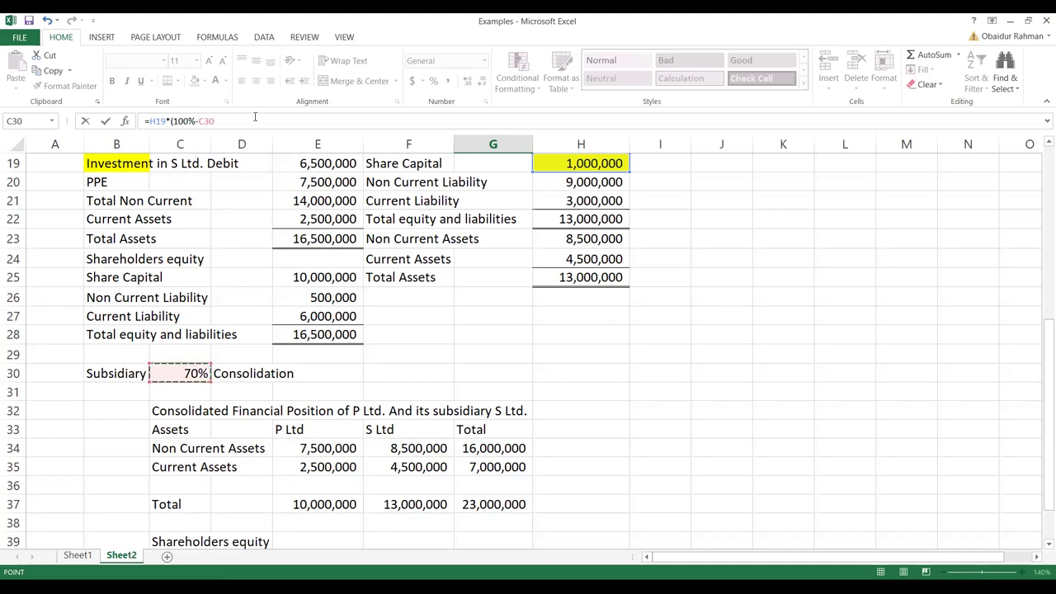
pyautogui.write(')')
pyautogui.press('Return')
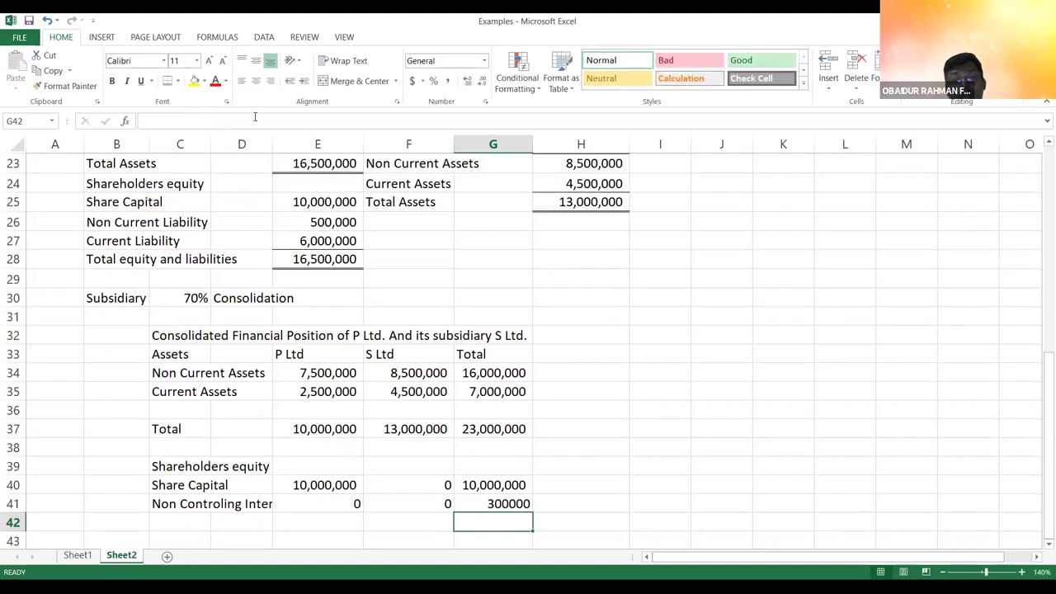
# - Format the non-controlling interest amount in G41 with a thousands separator and no decimal places
pyautogui.click(528, 500)
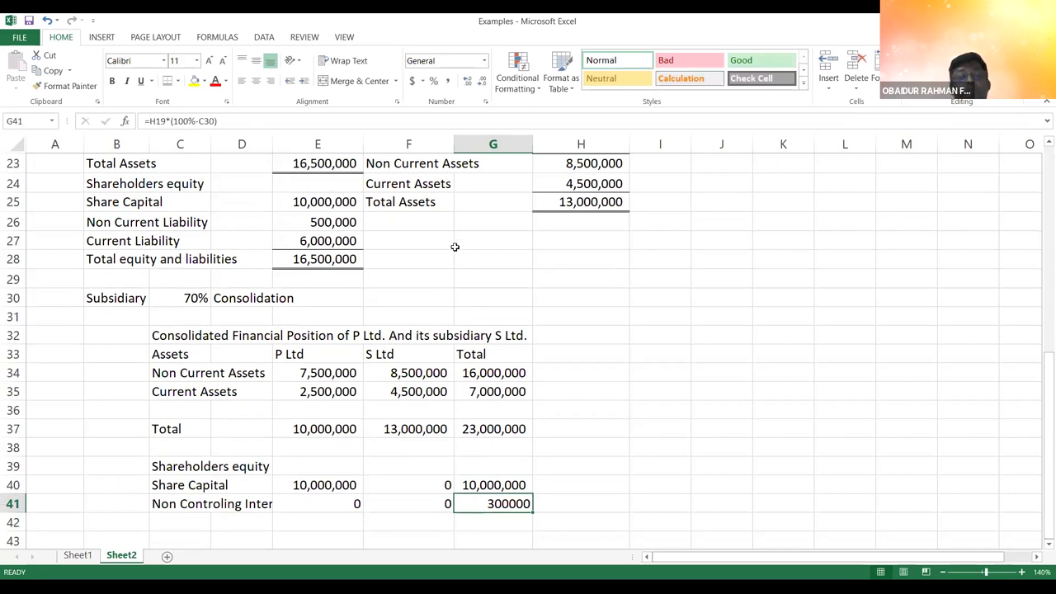
pyautogui.click(447, 82)
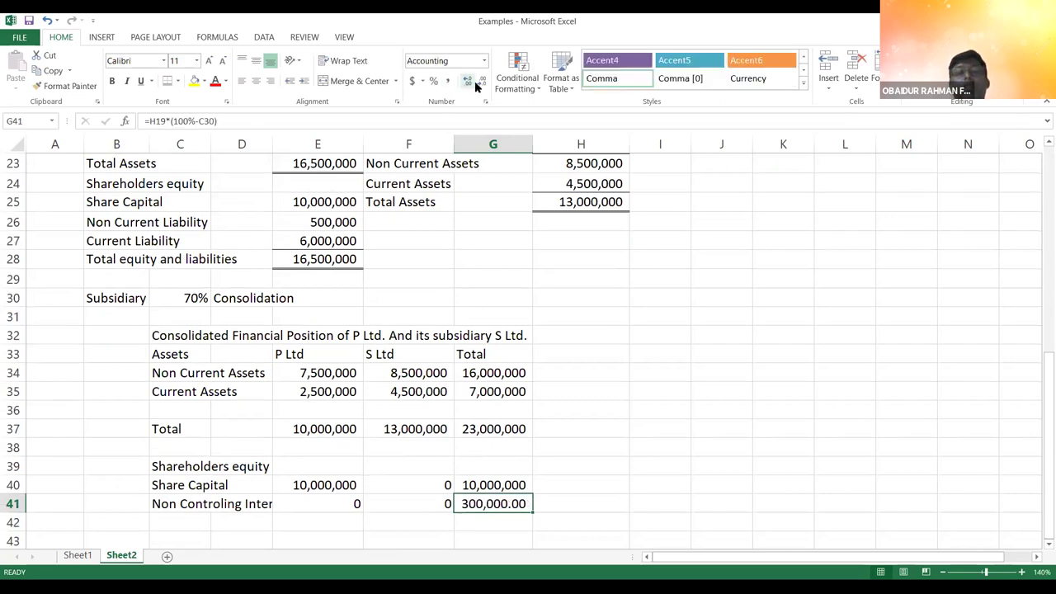
pyautogui.click(482, 81)
pyautogui.click(482, 81)
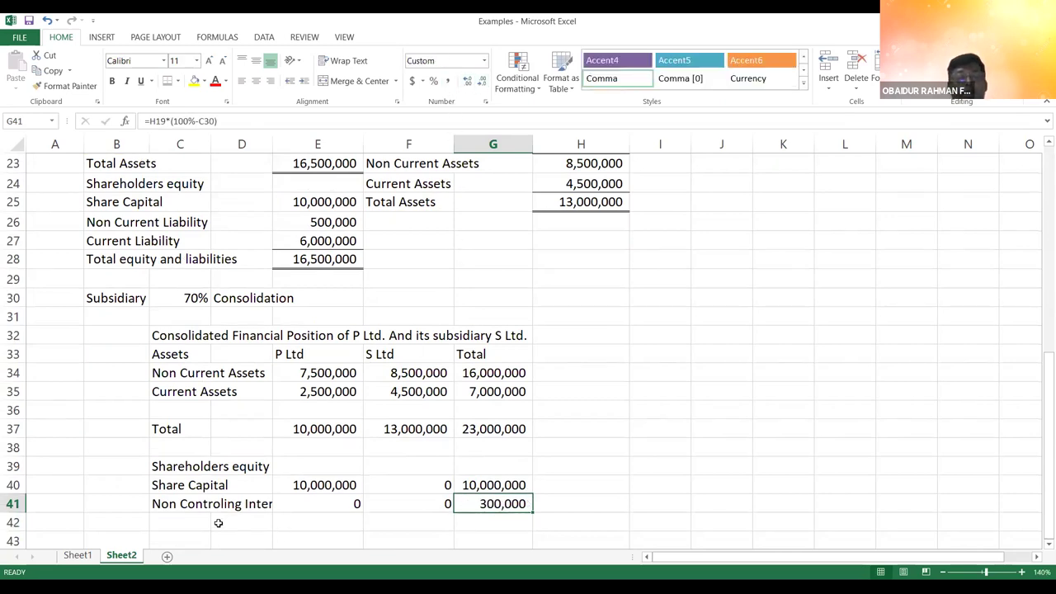
# - Add the row labels "Non Current Liability" in C43 and "Current Liability" in C44
pyautogui.click(168, 507)
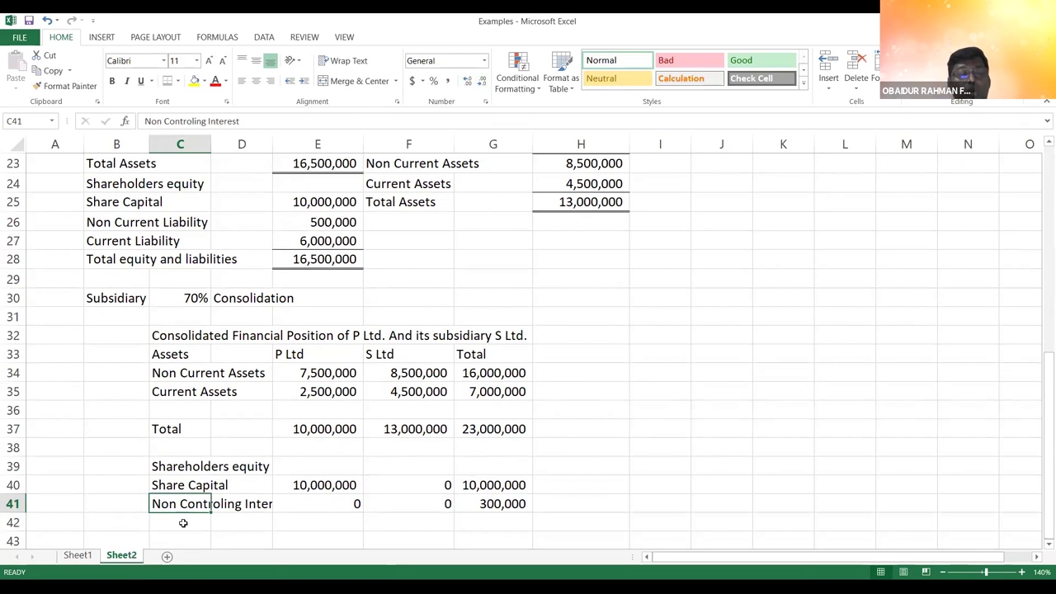
pyautogui.click(183, 538)
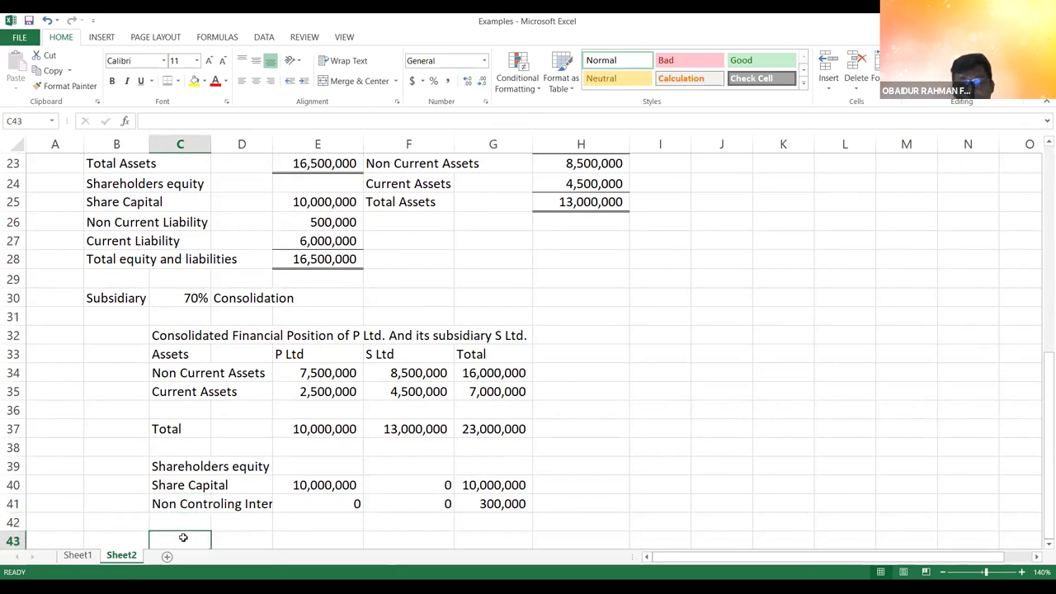
pyautogui.scroll(-1, 183, 538)
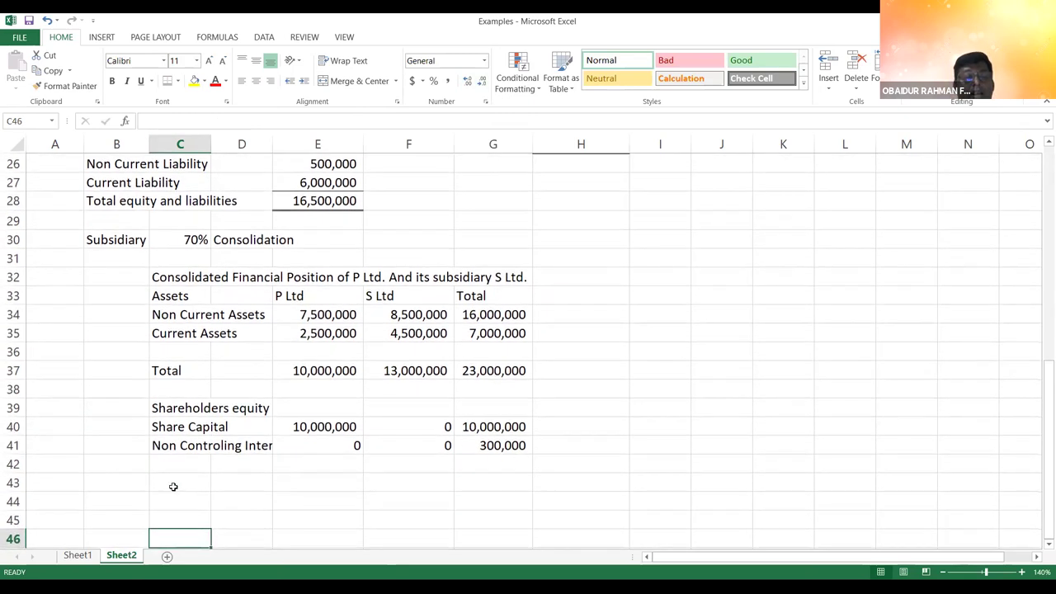
pyautogui.write('Non C')
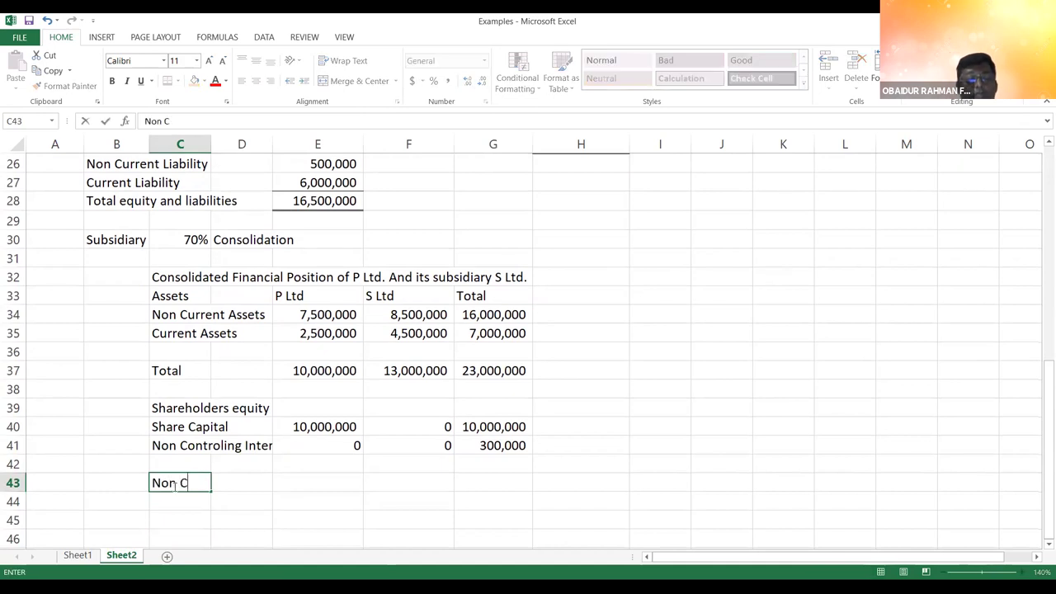
pyautogui.write('urrent Liability')
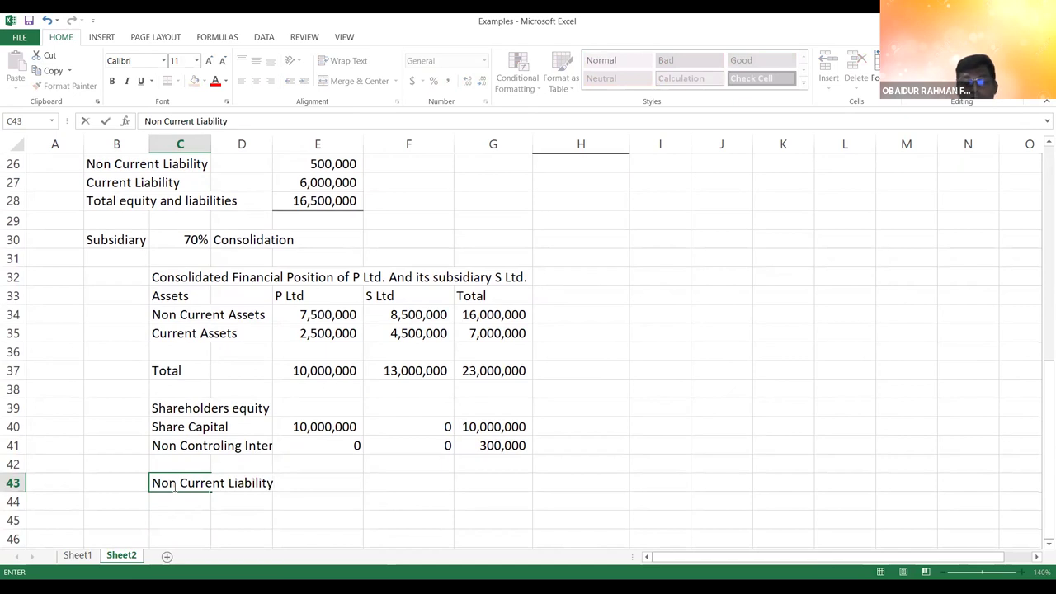
pyautogui.press('Return')
pyautogui.write('Cu')
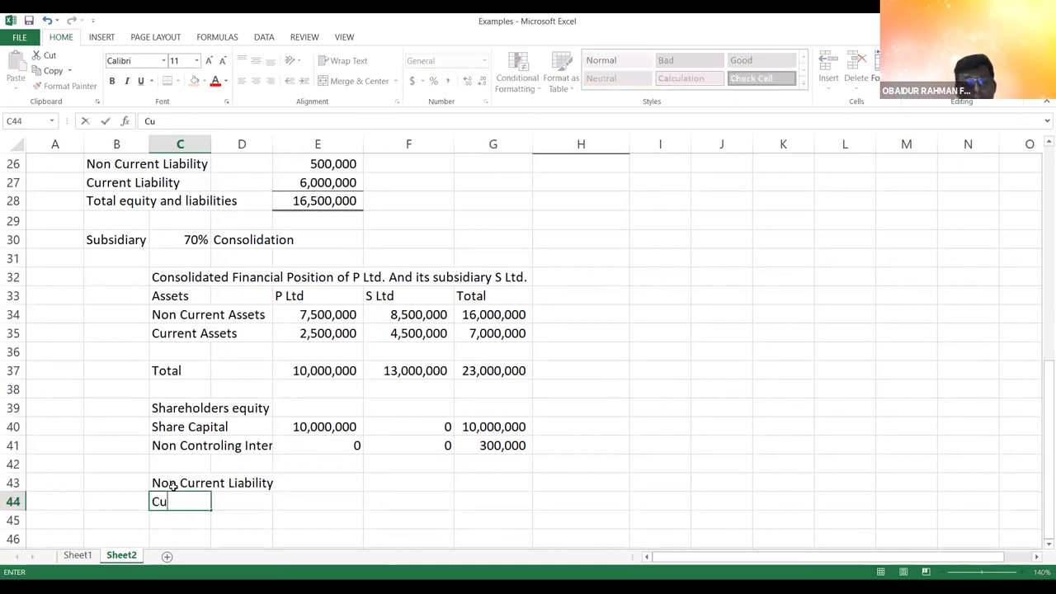
pyautogui.write('rrent Liability')
pyautogui.press('Return')
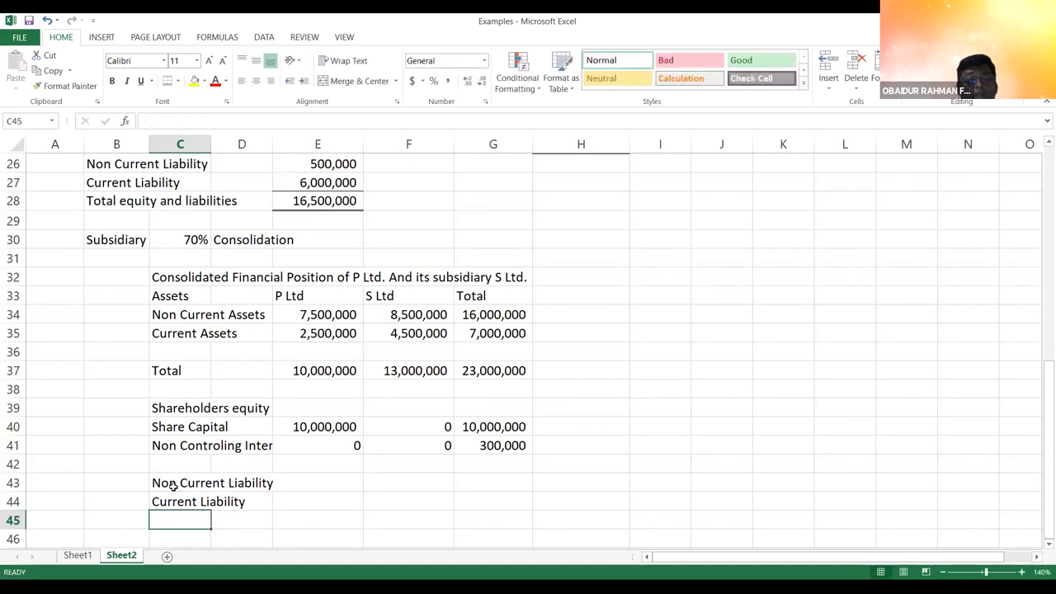
# - Link P Ltd's non-current liability into E43 of the consolidated statement with the formula =E26
pyautogui.click(312, 483)
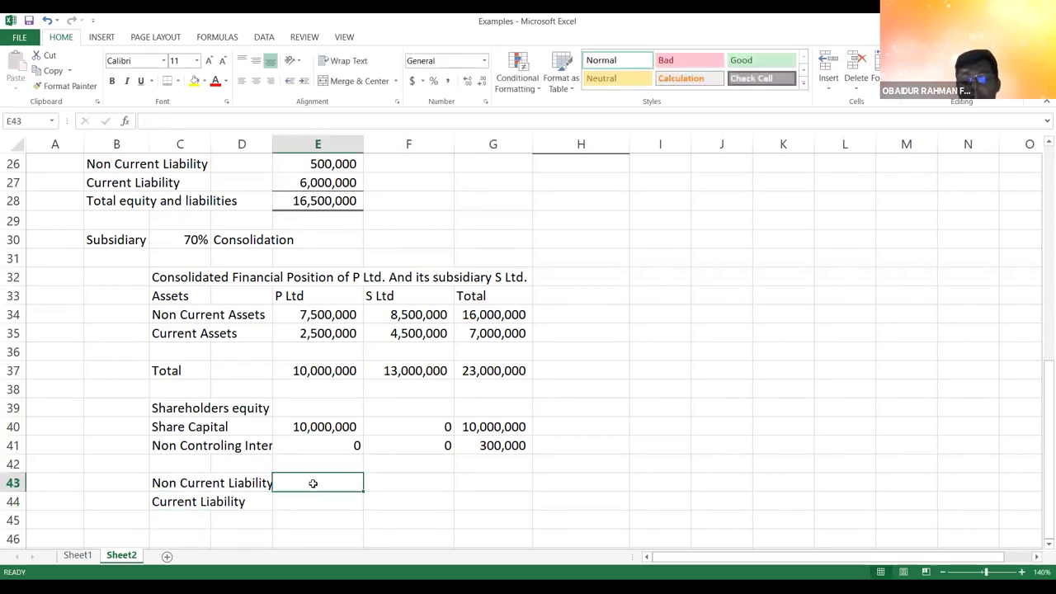
pyautogui.write('=')
pyautogui.press('Up')
pyautogui.press('Up')
pyautogui.press('Up')
pyautogui.press('Up')
pyautogui.press('Up')
pyautogui.press('Up')
pyautogui.press('Up')
pyautogui.press('Up')
pyautogui.press('Up')
pyautogui.press('Up')
pyautogui.press('Up')
pyautogui.press('Up')
pyautogui.press('Up')
pyautogui.press('Up')
pyautogui.press('Up')
pyautogui.press('Up')
pyautogui.press('Up')
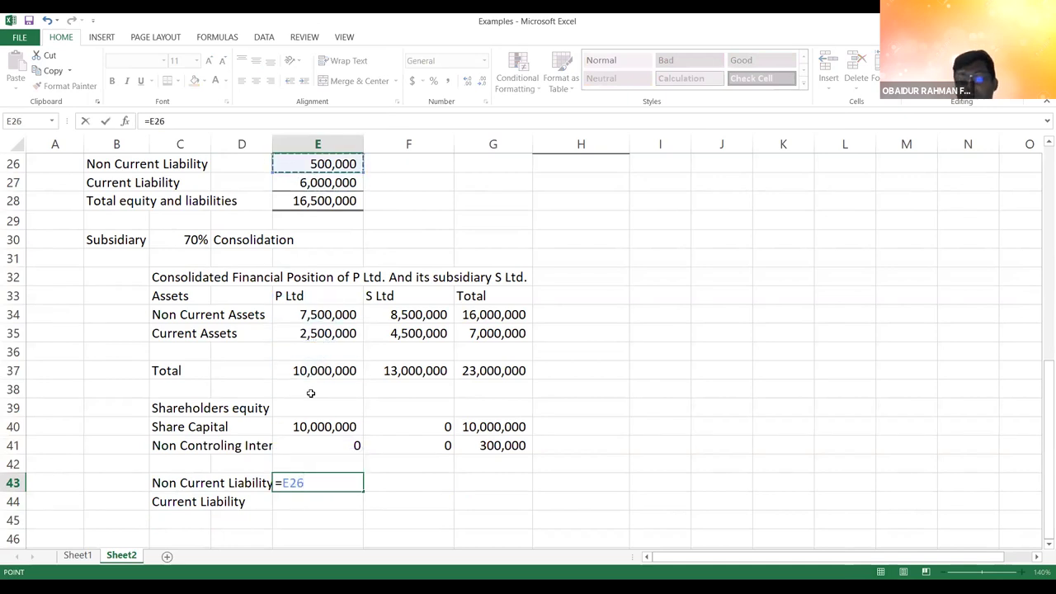
pyautogui.press('Return')
# - Link S Ltd's non-current liability into F43 of the consolidated statement with the formula =H20
pyautogui.press('Up')
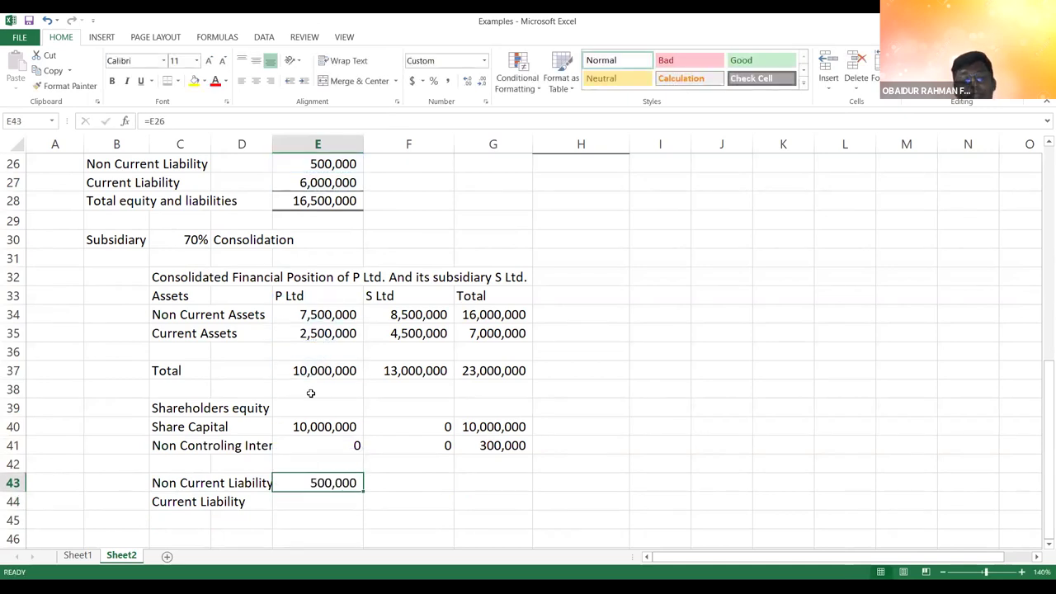
pyautogui.press('Right')
pyautogui.write('=')
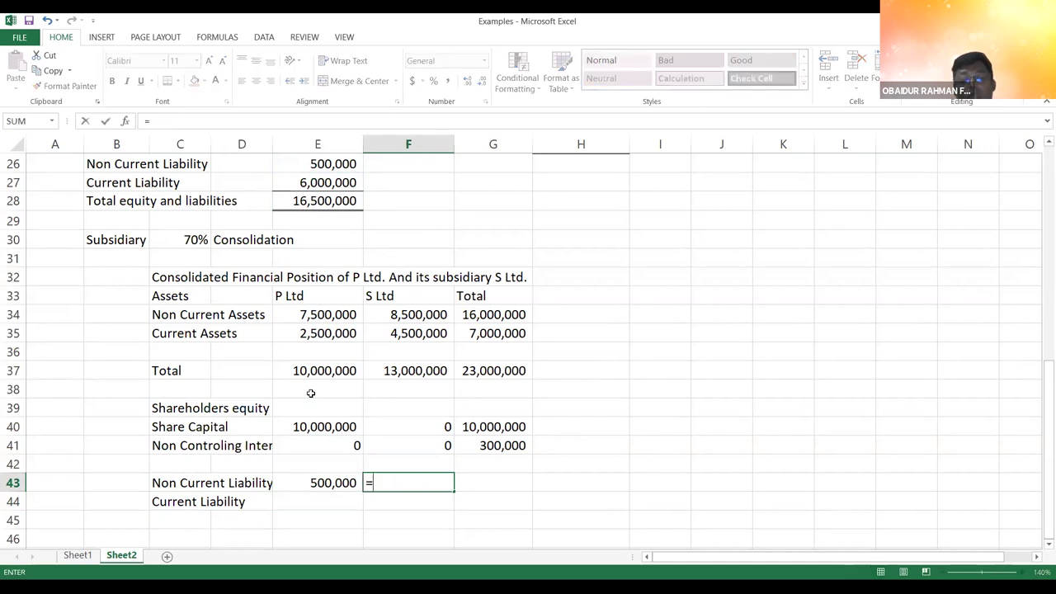
pyautogui.press('Up')
pyautogui.press('Up')
pyautogui.press('Up')
pyautogui.press('Up')
pyautogui.press('Up')
pyautogui.press('Up')
pyautogui.press('Up')
pyautogui.press('Up')
pyautogui.press('Up')
pyautogui.press('Up')
pyautogui.press('Up')
pyautogui.press('Up')
pyautogui.press('Up')
pyautogui.press('Up')
pyautogui.press('Up')
pyautogui.press('Up')
pyautogui.press('Up')
pyautogui.press('Up')
pyautogui.press('Up')
pyautogui.press('Up')
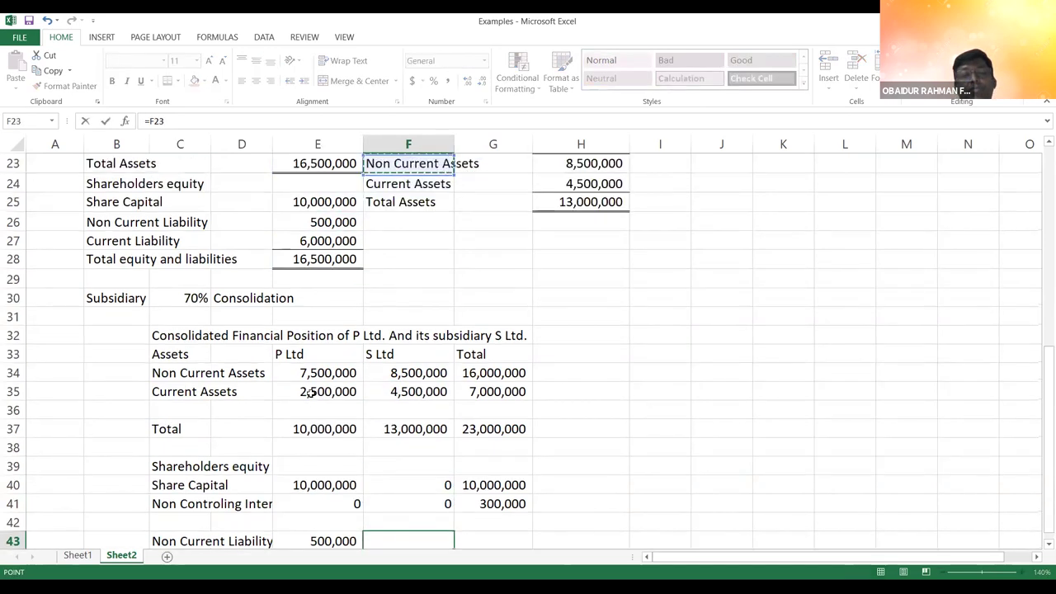
pyautogui.press('Up')
pyautogui.press('Up')
pyautogui.press('Up')
pyautogui.press('Up')
pyautogui.press('Up')
pyautogui.press('Up')
pyautogui.press('Up')
pyautogui.press('Down')
pyautogui.press('Down')
pyautogui.press('Down')
pyautogui.press('Down')
pyautogui.press('Down')
pyautogui.press('Down')
pyautogui.press('Right')
pyautogui.press('Right')
pyautogui.press('Return')
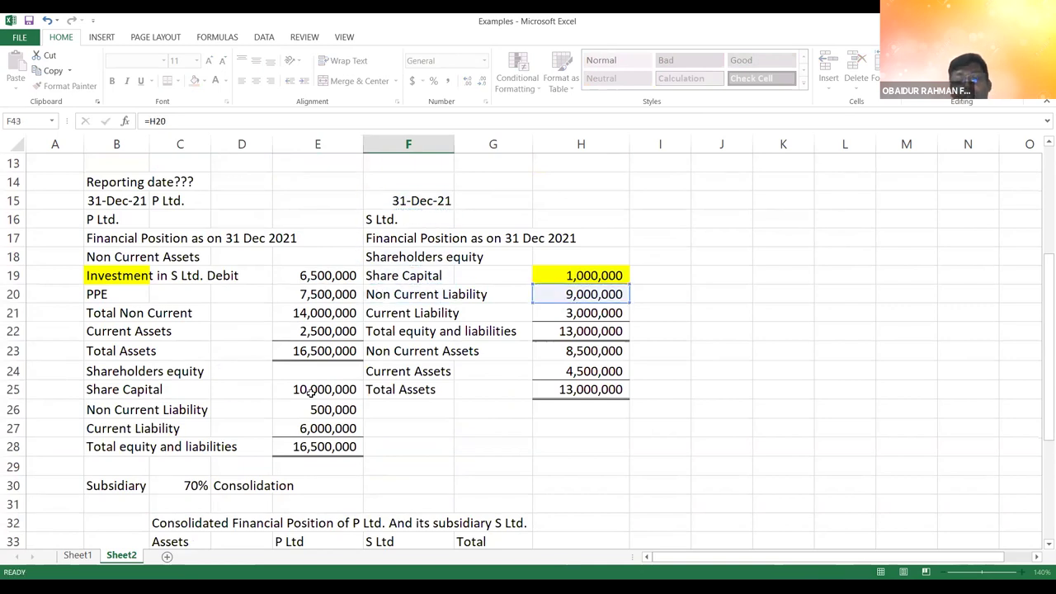
# - Total both companies' non-current liabilities in G43 with the formula =E43+F43
pyautogui.press('Up')
pyautogui.press('Right')
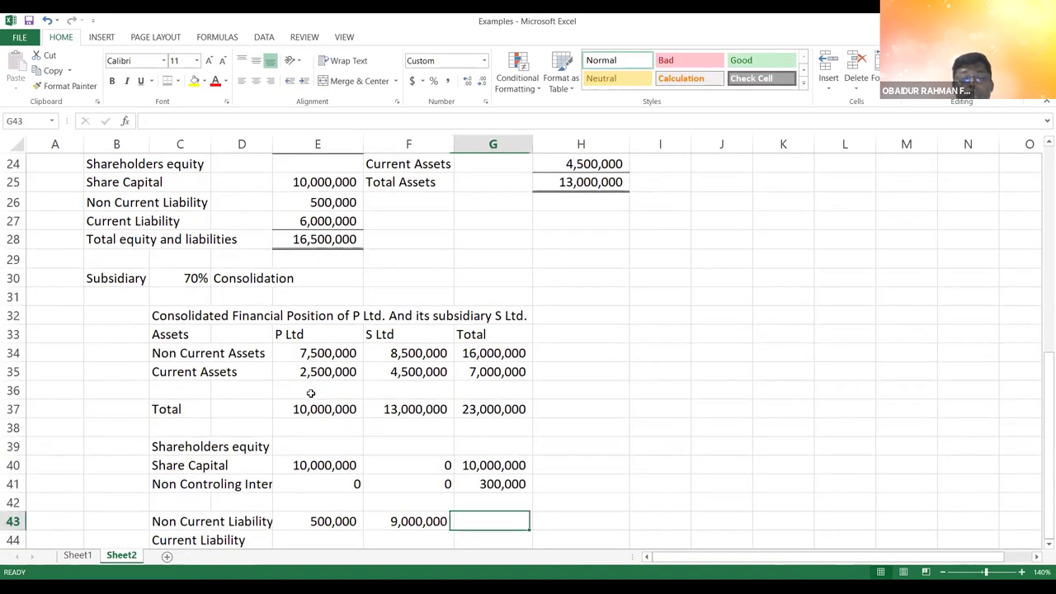
pyautogui.write('=')
pyautogui.press('Left')
pyautogui.press('Left')
pyautogui.write('+')
pyautogui.press('Right')
pyautogui.press('Return')
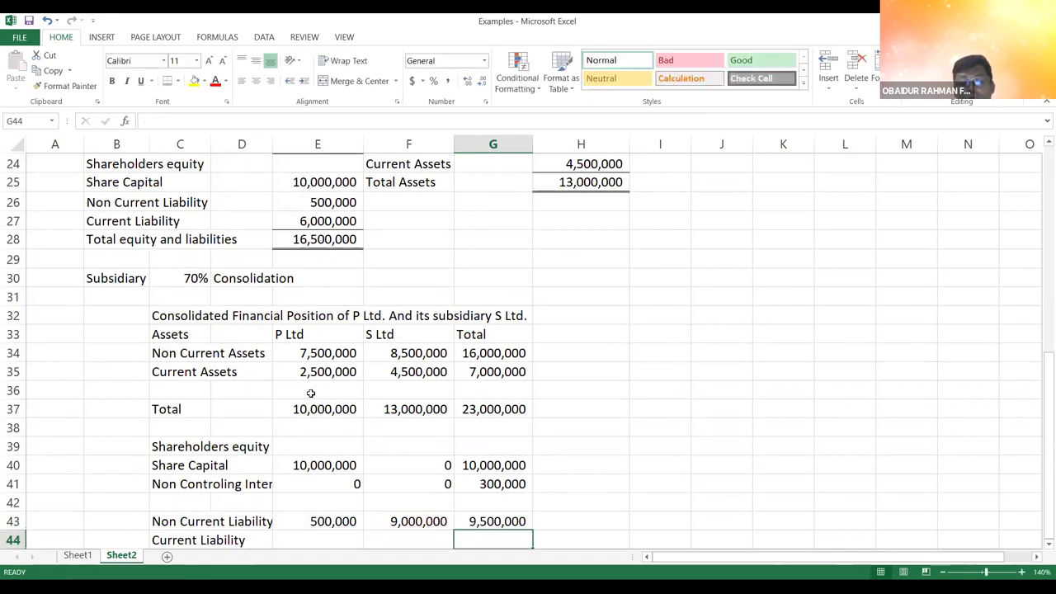
# - Link P Ltd's current liability into E44 of the consolidated statement with the formula =E27
pyautogui.scroll(-1, 310, 393)
pyautogui.press('Left')
pyautogui.press('Left')
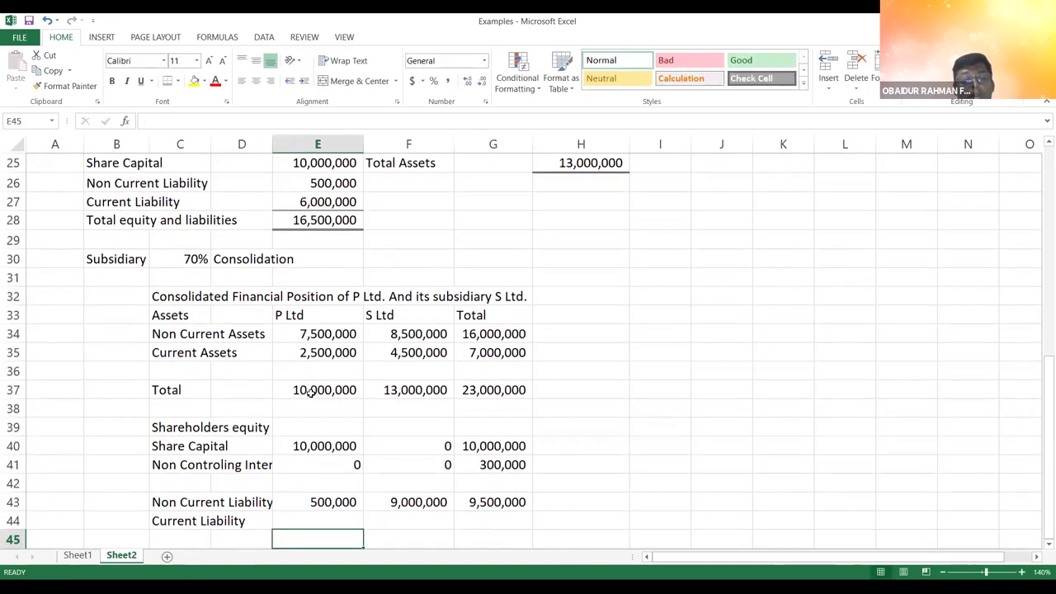
pyautogui.write('=')
pyautogui.press('Up')
pyautogui.press('Up')
pyautogui.press('Up')
pyautogui.press('Up')
pyautogui.press('Up')
pyautogui.press('Up')
pyautogui.press('Up')
pyautogui.press('Up')
pyautogui.press('Up')
pyautogui.press('Up')
pyautogui.press('Up')
pyautogui.press('Up')
pyautogui.press('Up')
pyautogui.press('Up')
pyautogui.press('Up')
pyautogui.press('Up')
pyautogui.press('Up')
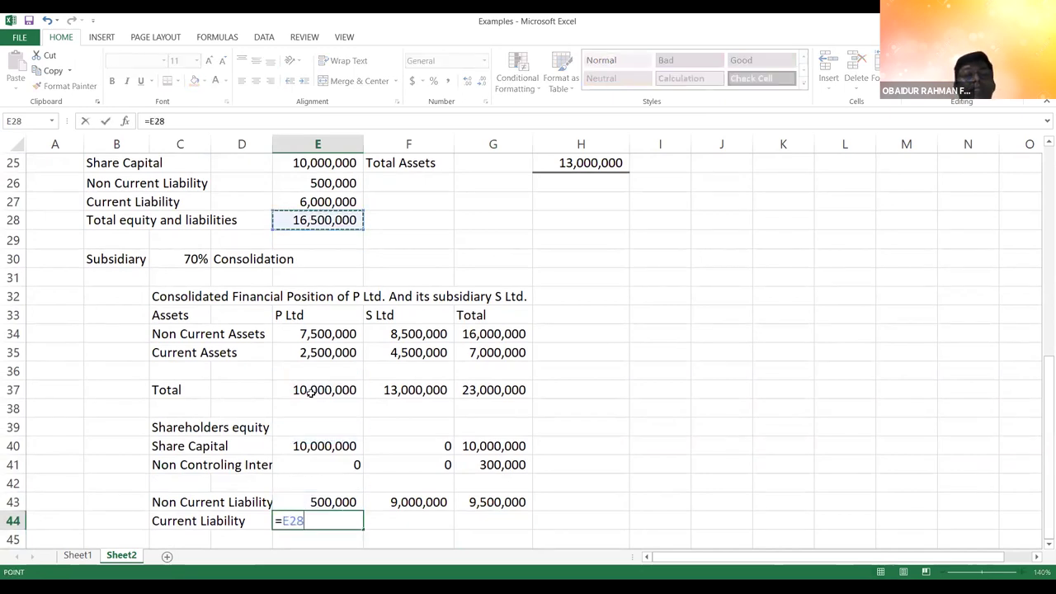
pyautogui.press('Return')
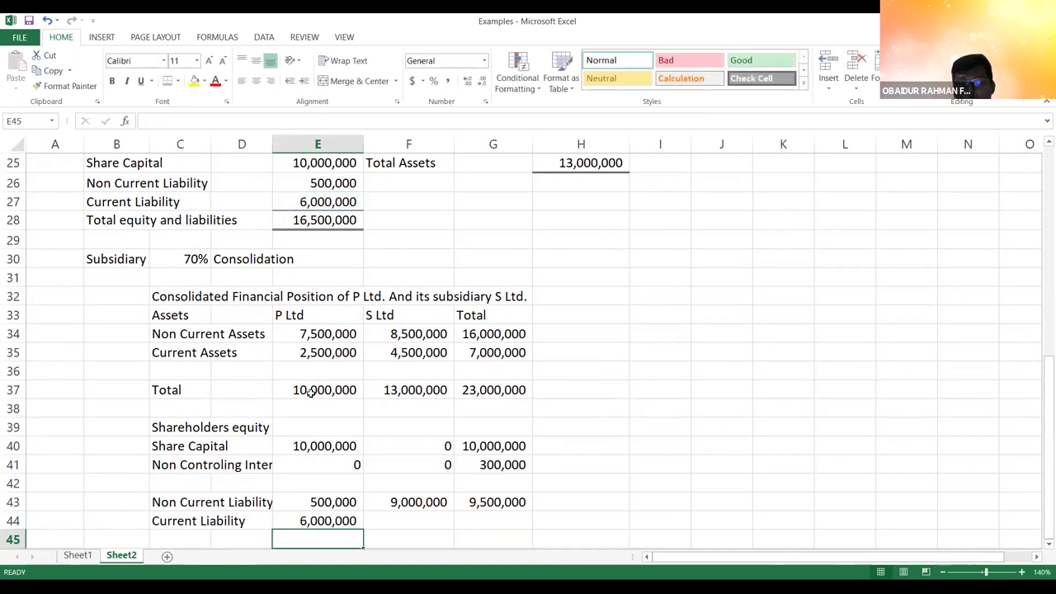
# - Link S Ltd's current liability into F44 of the consolidated statement with the formula =H21
pyautogui.press('Up')
pyautogui.press('Right')
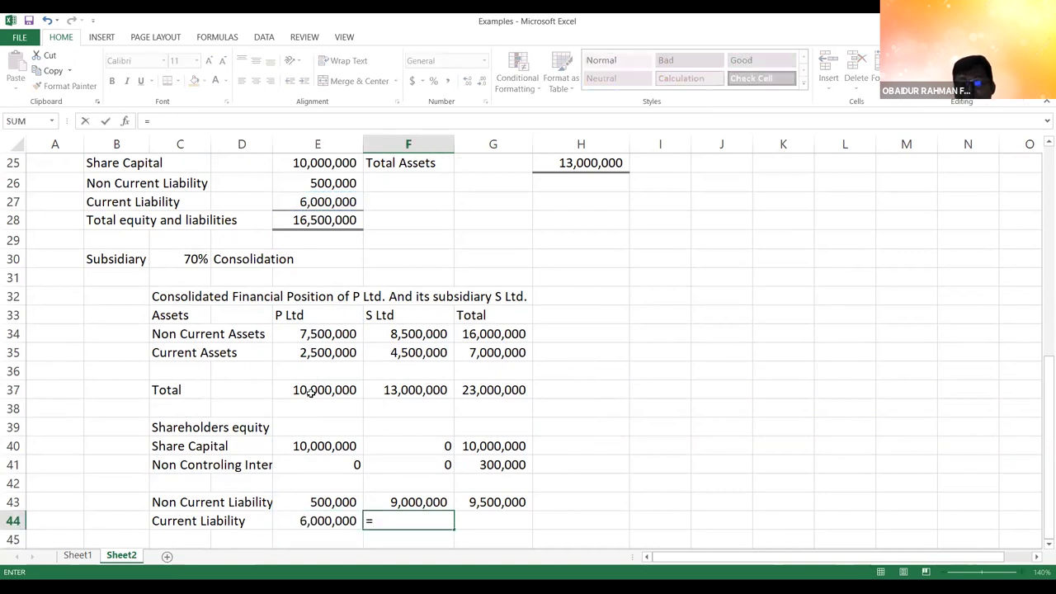
pyautogui.press('Up')
pyautogui.press('Up')
pyautogui.press('Up')
pyautogui.press('Up')
pyautogui.press('Up')
pyautogui.press('Up')
pyautogui.press('Up')
pyautogui.press('Up')
pyautogui.press('Up')
pyautogui.press('Up')
pyautogui.press('Up')
pyautogui.press('Up')
pyautogui.press('Up')
pyautogui.press('Up')
pyautogui.press('Up')
pyautogui.press('Up')
pyautogui.press('Up')
pyautogui.press('Up')
pyautogui.press('Up')
pyautogui.press('Up')
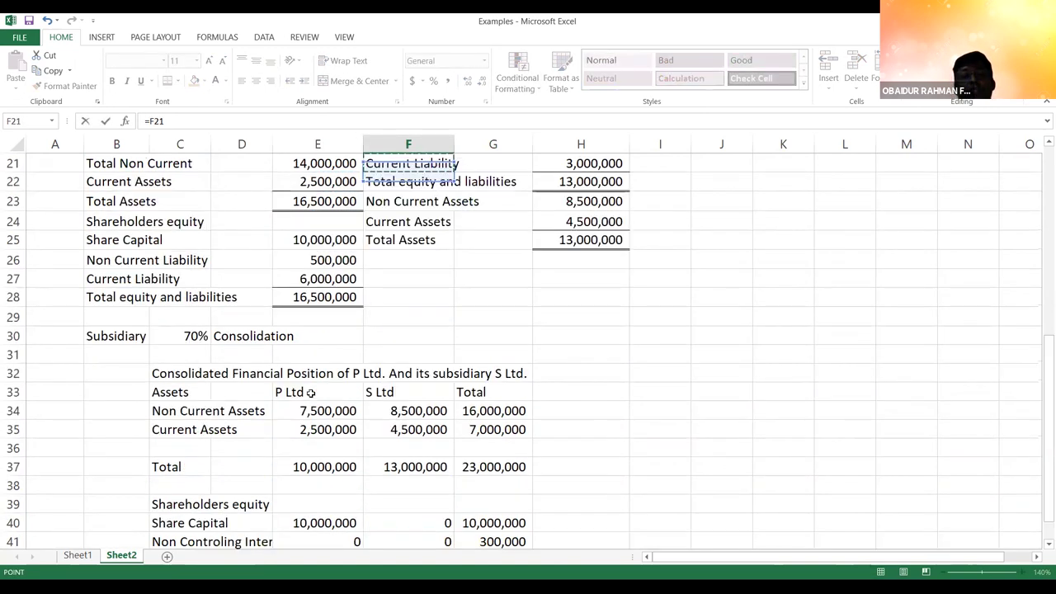
pyautogui.press('Down')
pyautogui.press('Down')
pyautogui.press('Down')
pyautogui.press('Right')
pyautogui.press('Right')
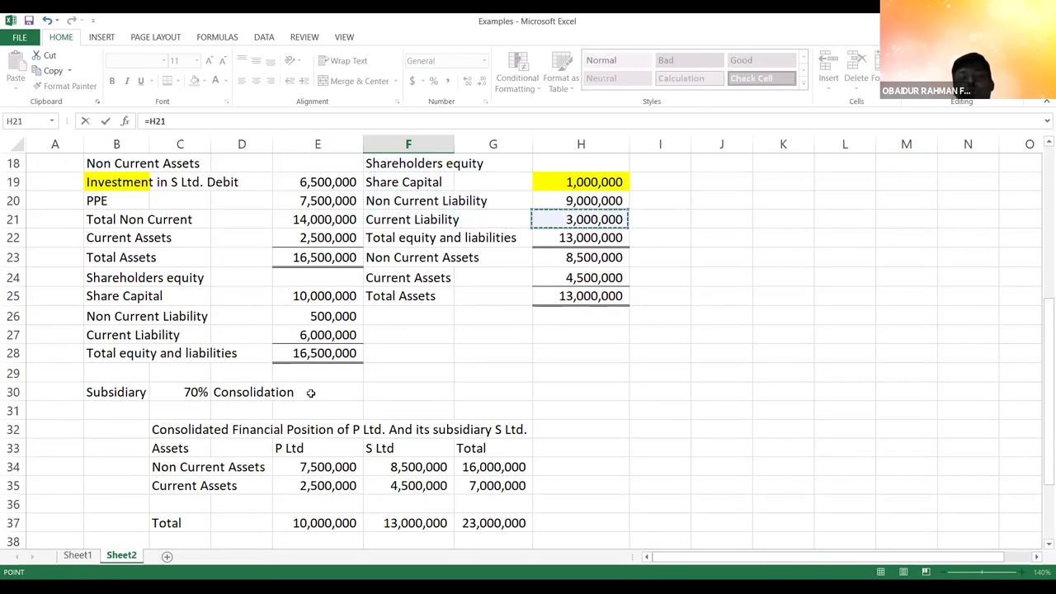
pyautogui.press('Tab')
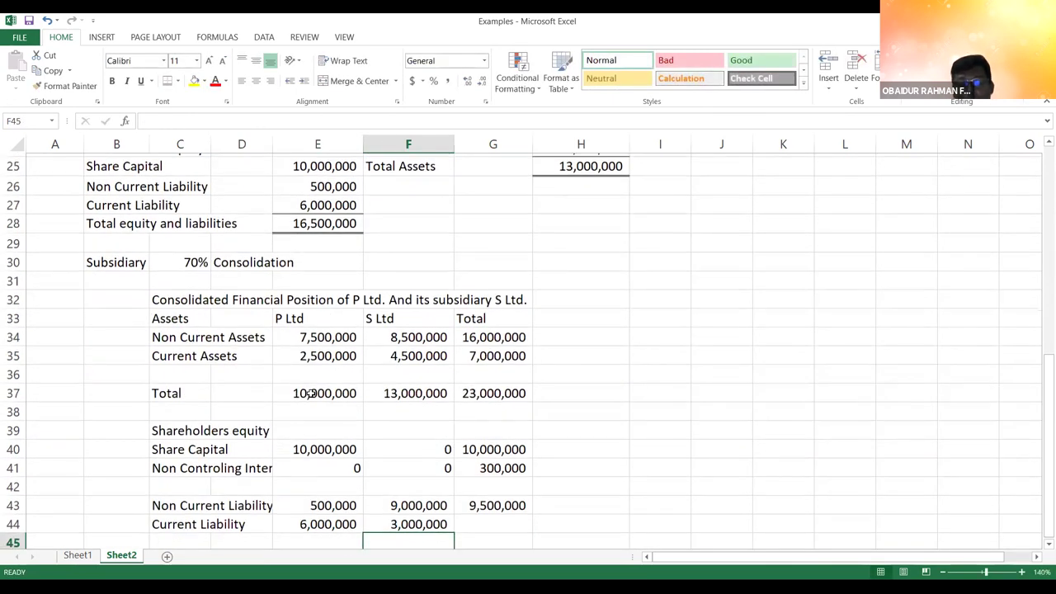
# - Total both companies' current liabilities in G44 with the formula =E44+F44
pyautogui.write('=')
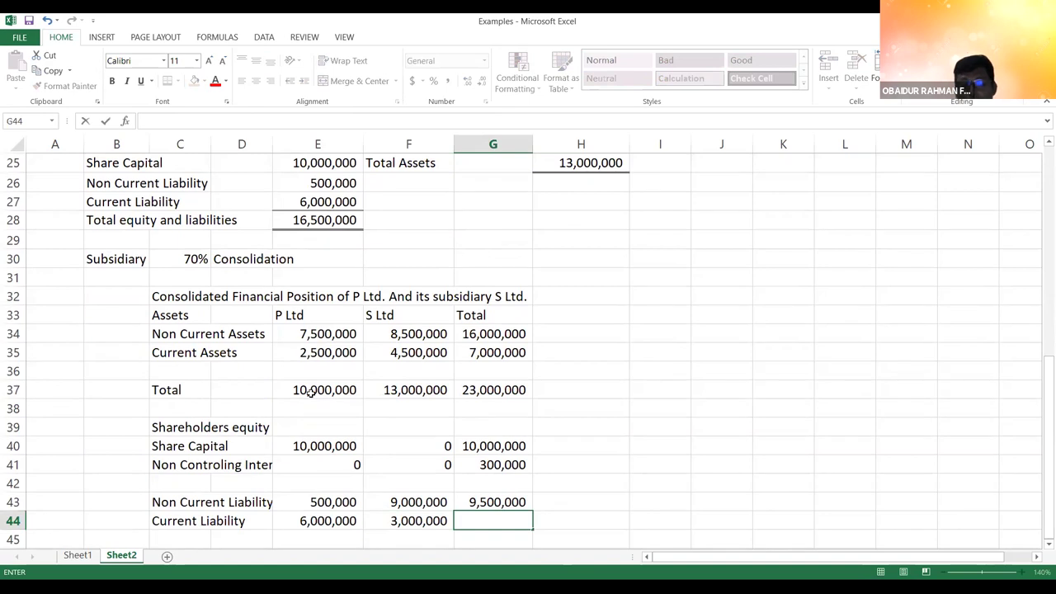
pyautogui.press('Left')
pyautogui.press('Left')
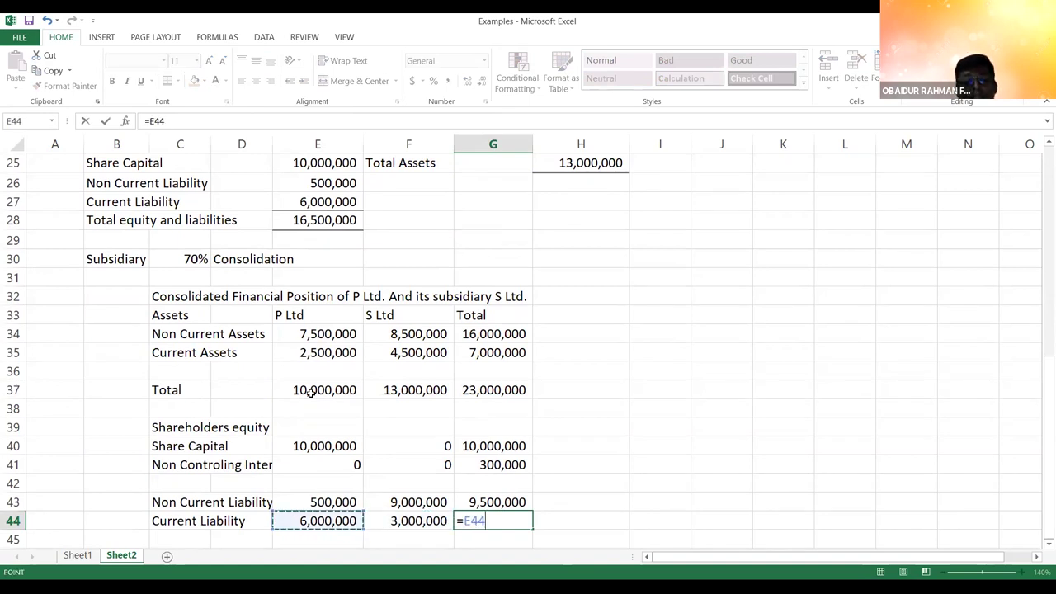
pyautogui.write('+')
pyautogui.press('Left')
pyautogui.press('Return')
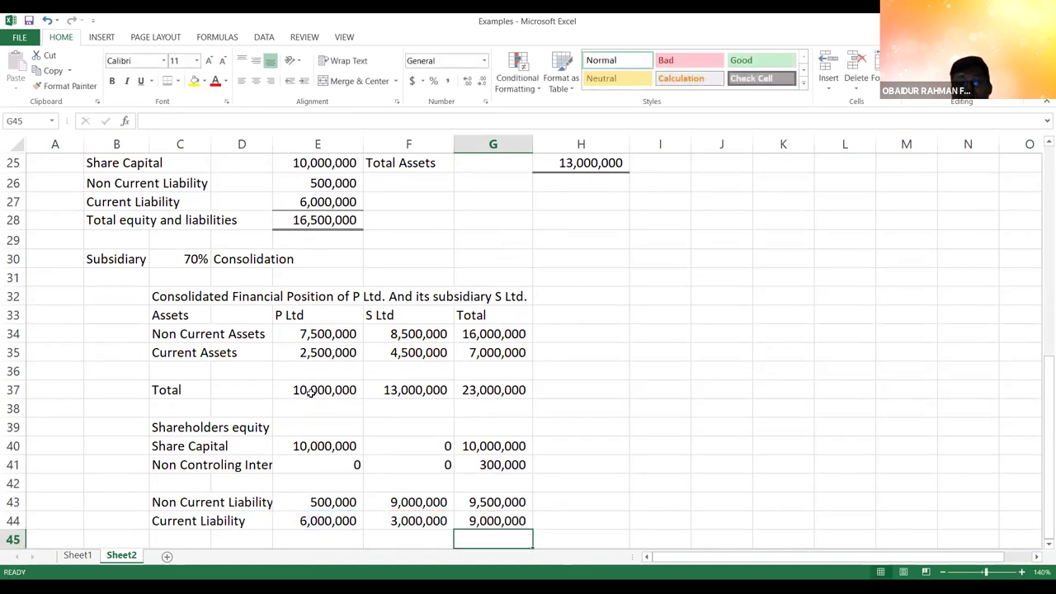
pyautogui.press('Down')
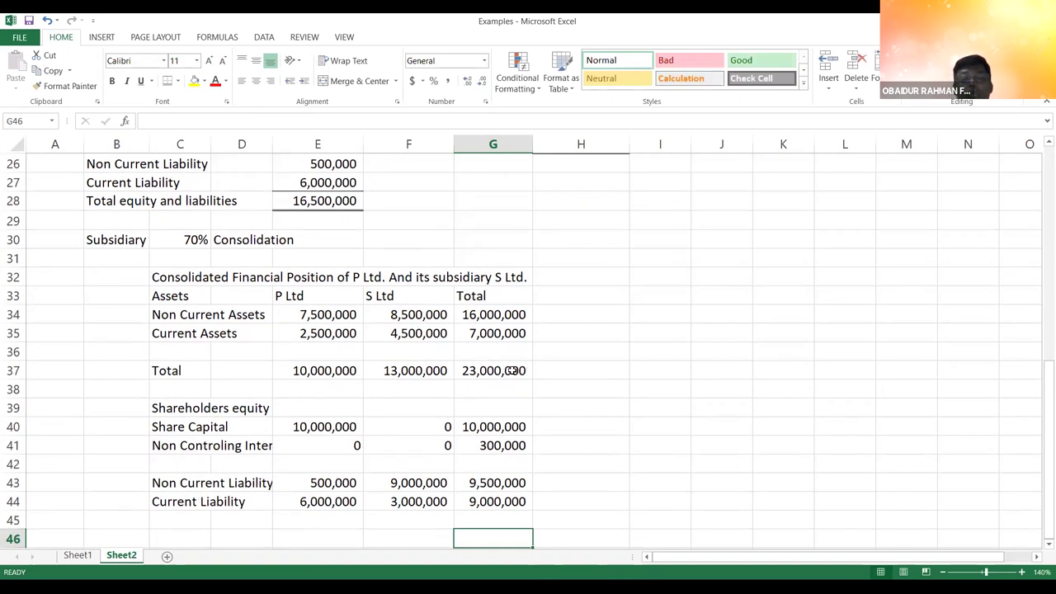
# - Add the row label "Total" in C45 below Current Liability
pyautogui.click(511, 371)
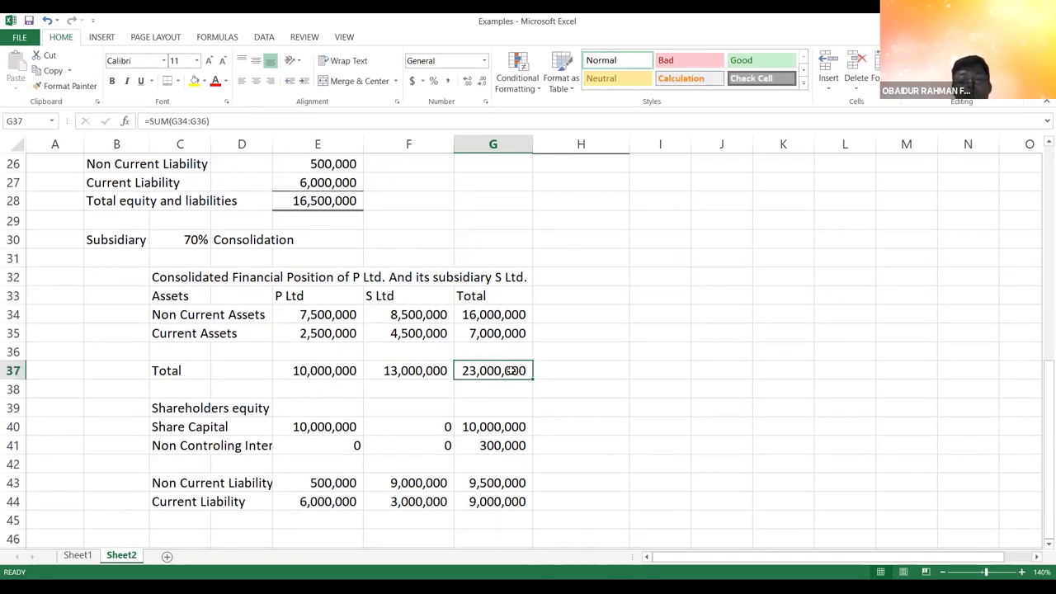
pyautogui.click(200, 522)
pyautogui.write('Total')
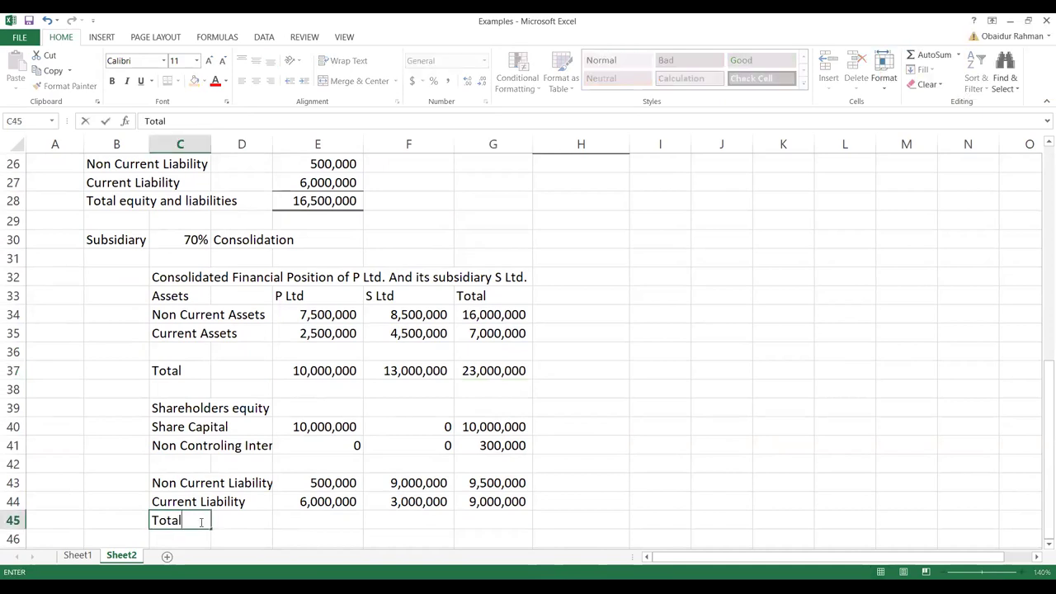
pyautogui.press('Return')
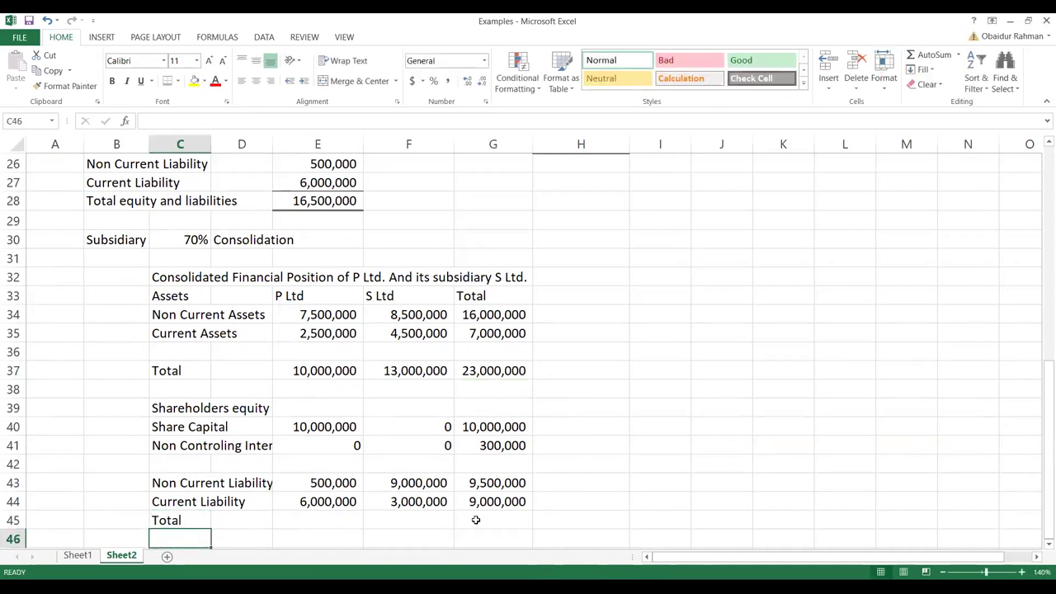
# - Sum consolidated share capital, non-controlling interest and both liabilities in G45 with the formula =G40+G41+G43+G44
pyautogui.click(476, 520)
pyautogui.write('=')
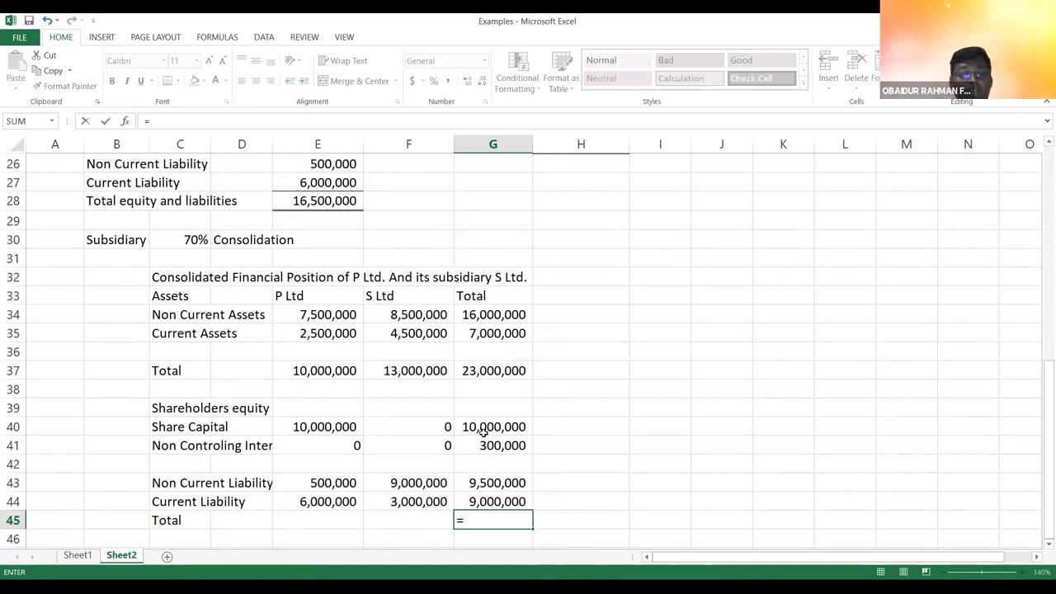
pyautogui.click(483, 430)
pyautogui.write('+')
pyautogui.click(483, 445)
pyautogui.write('+')
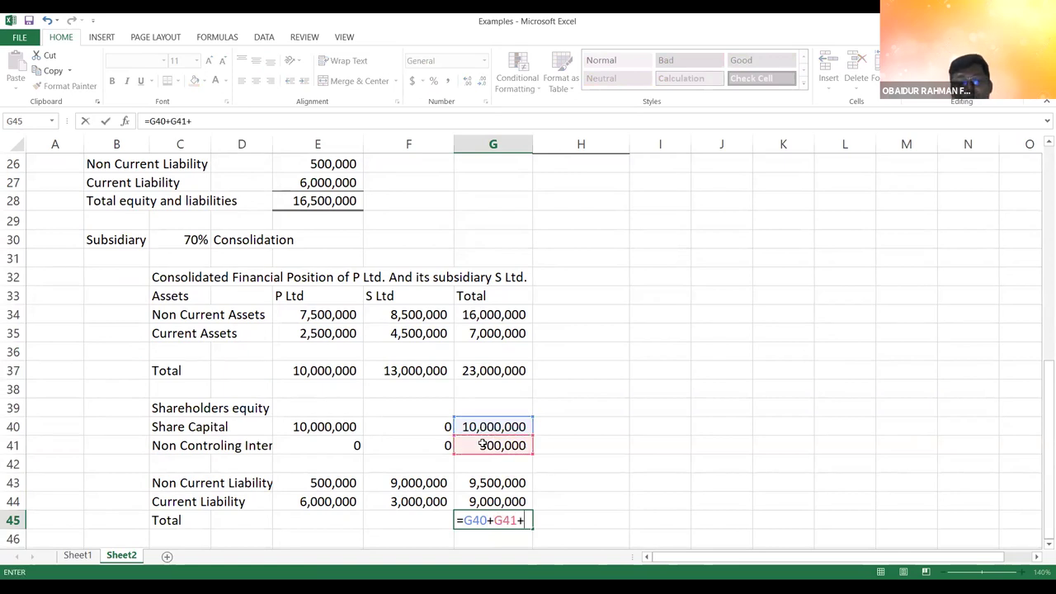
pyautogui.click(483, 484)
pyautogui.write('+')
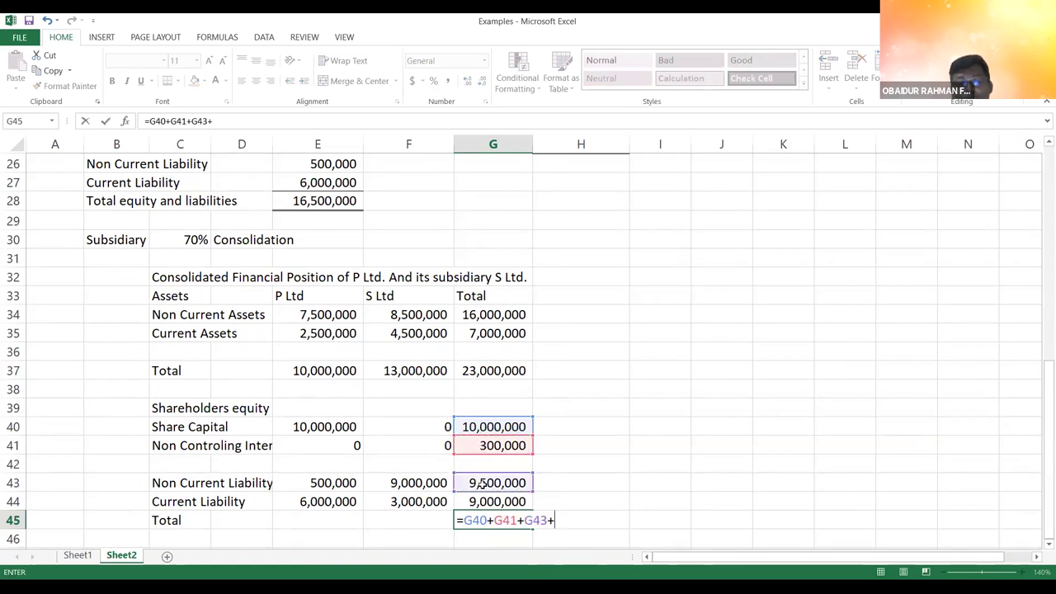
pyautogui.click(482, 501)
pyautogui.press('Return')
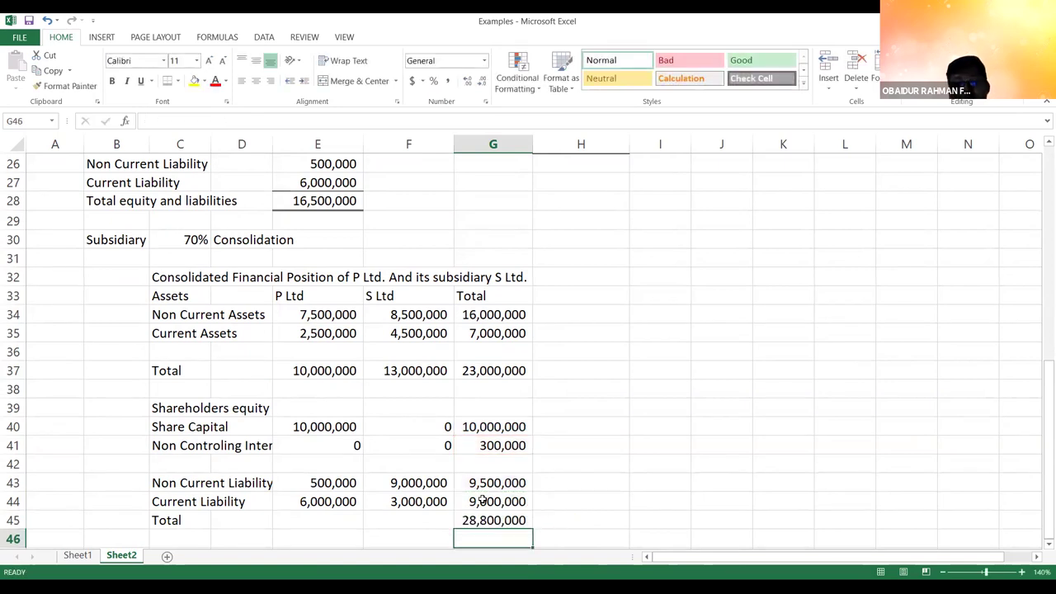
# - Delete the blank row 42 and apply a top and double bottom border to the totals in G44 and G37
pyautogui.click(10, 463)
pyautogui.hotkey('ctrl', '-')
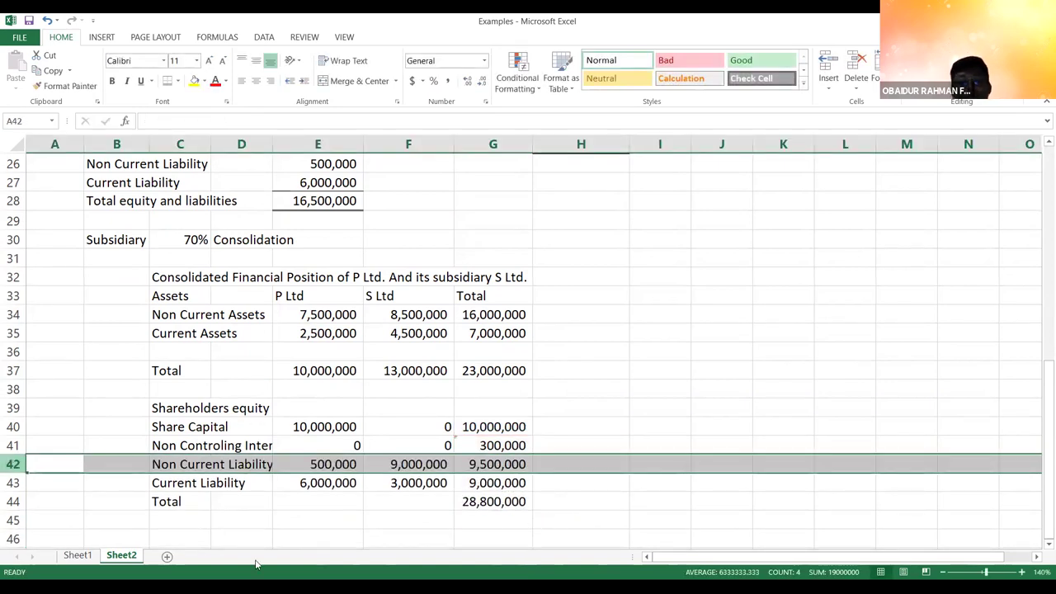
pyautogui.click(479, 500)
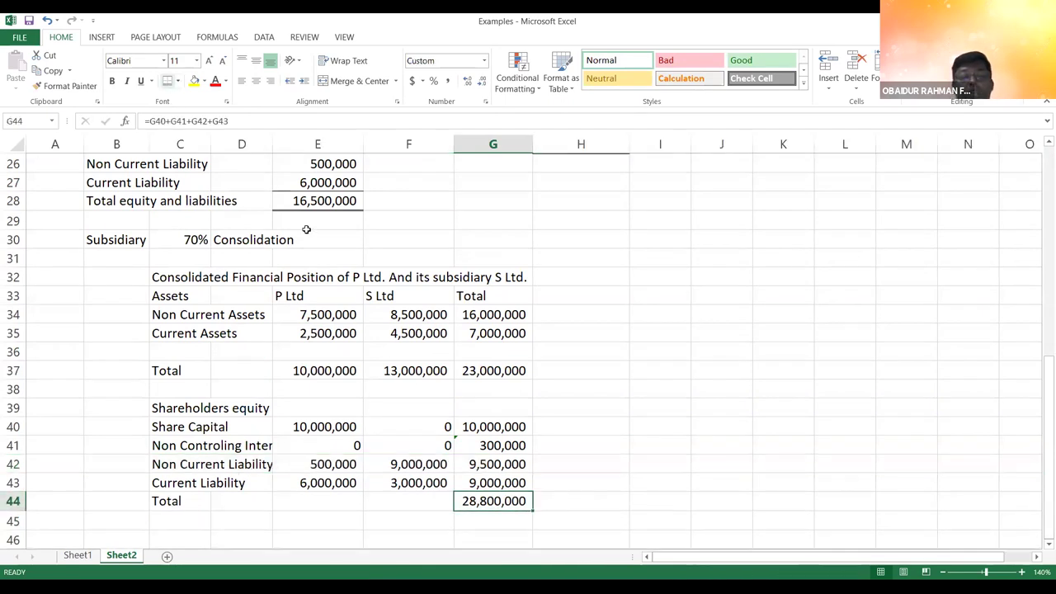
pyautogui.click(450, 510)
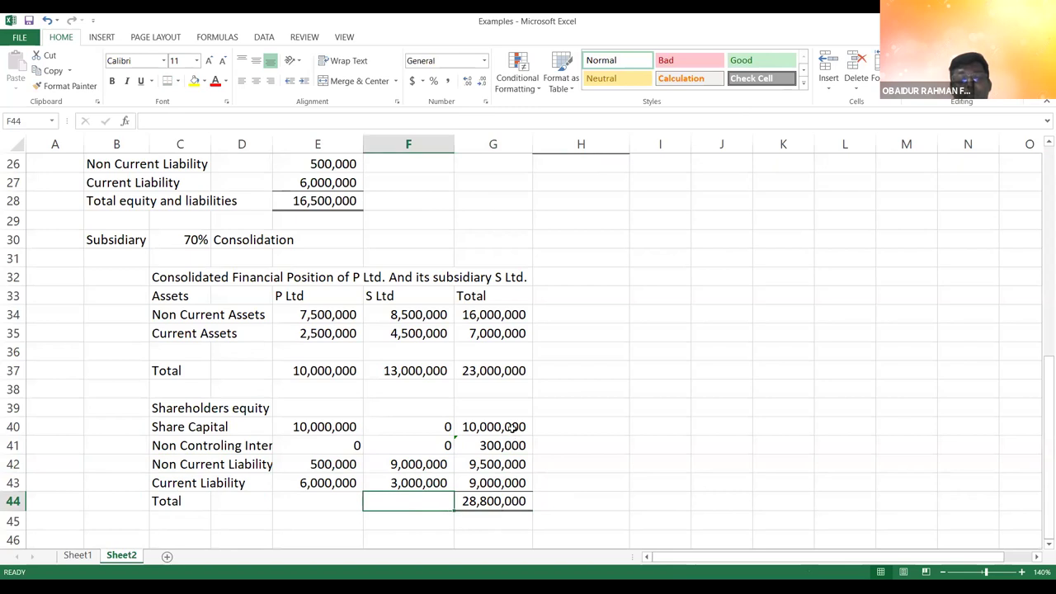
pyautogui.click(507, 373)
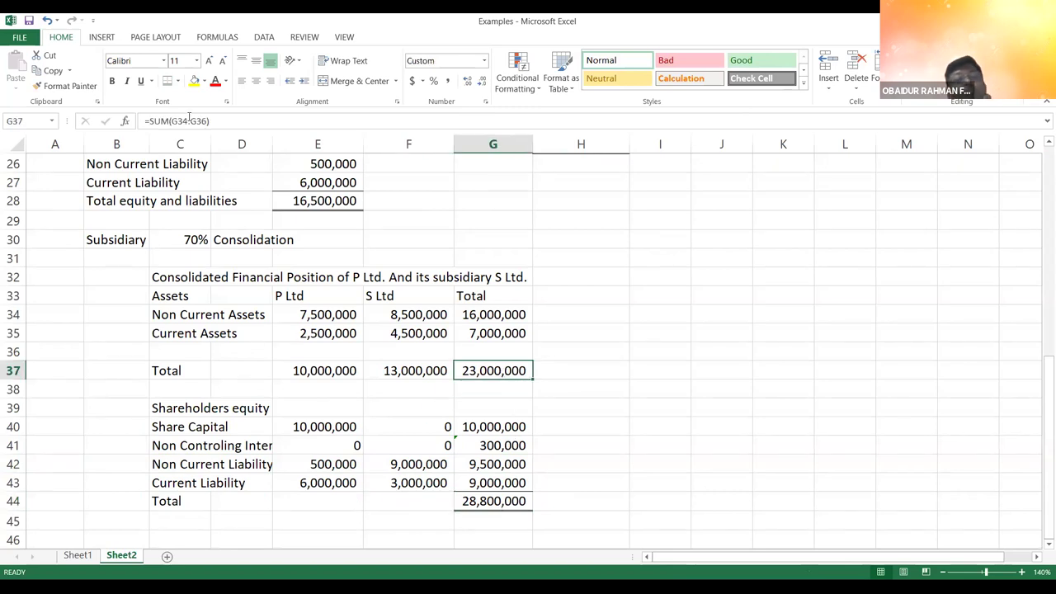
# - Add a "Diff" label in C46 and calculate total assets minus total equity and liabilities in G46 with =G37-G44
pyautogui.click(175, 538)
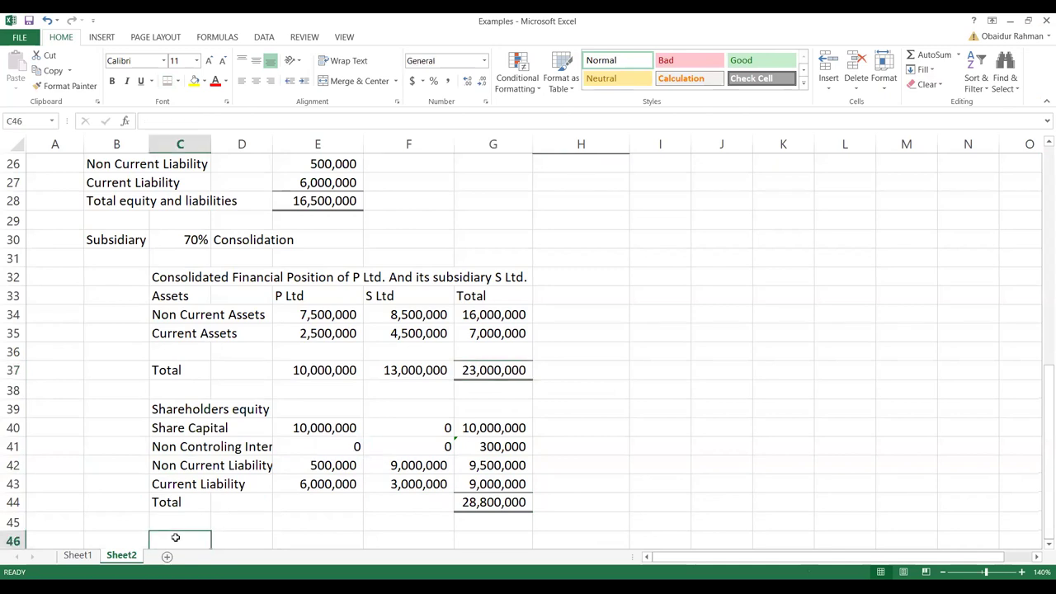
pyautogui.write('Diff')
pyautogui.press('Return')
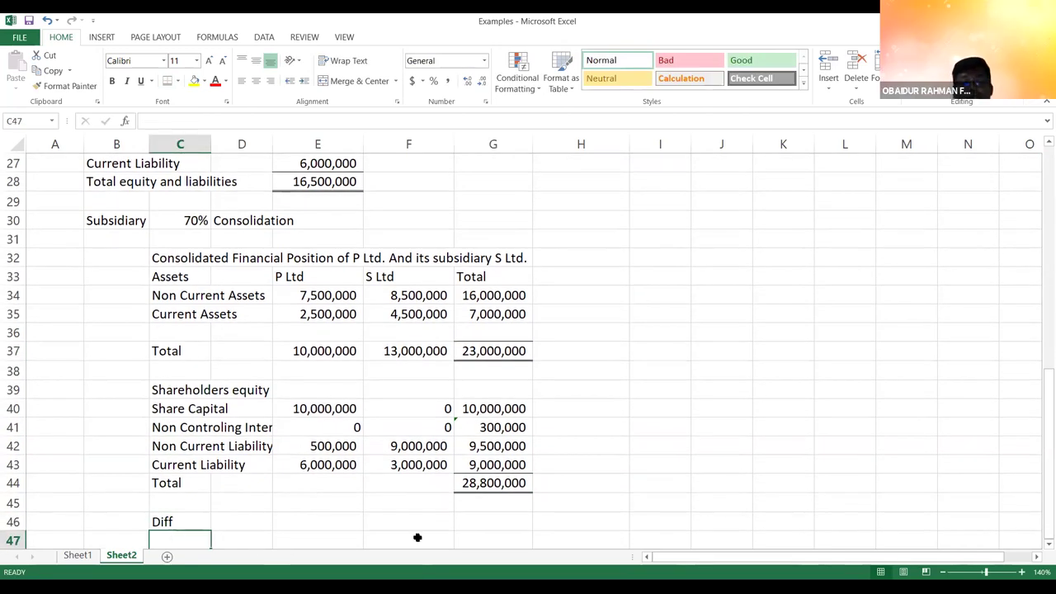
pyautogui.click(477, 523)
pyautogui.write('=')
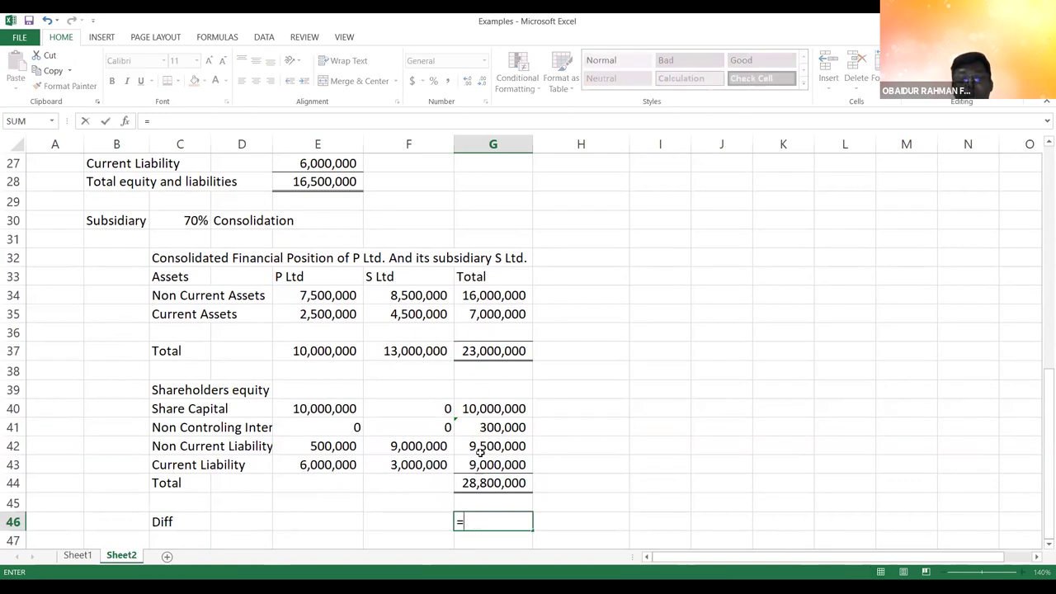
pyautogui.click(480, 352)
pyautogui.write('-')
pyautogui.click(480, 483)
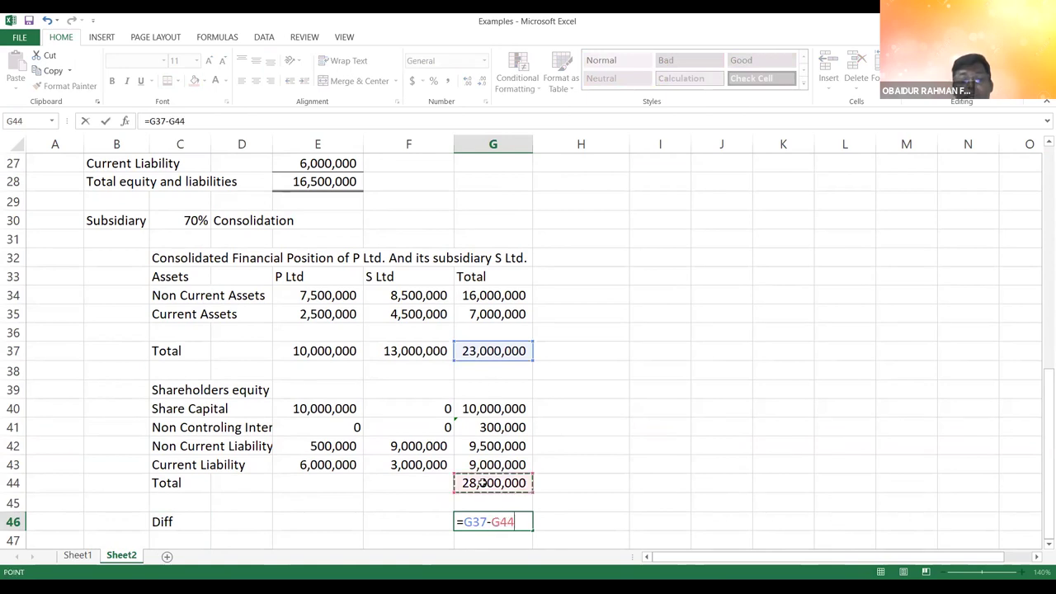
pyautogui.press('Return')
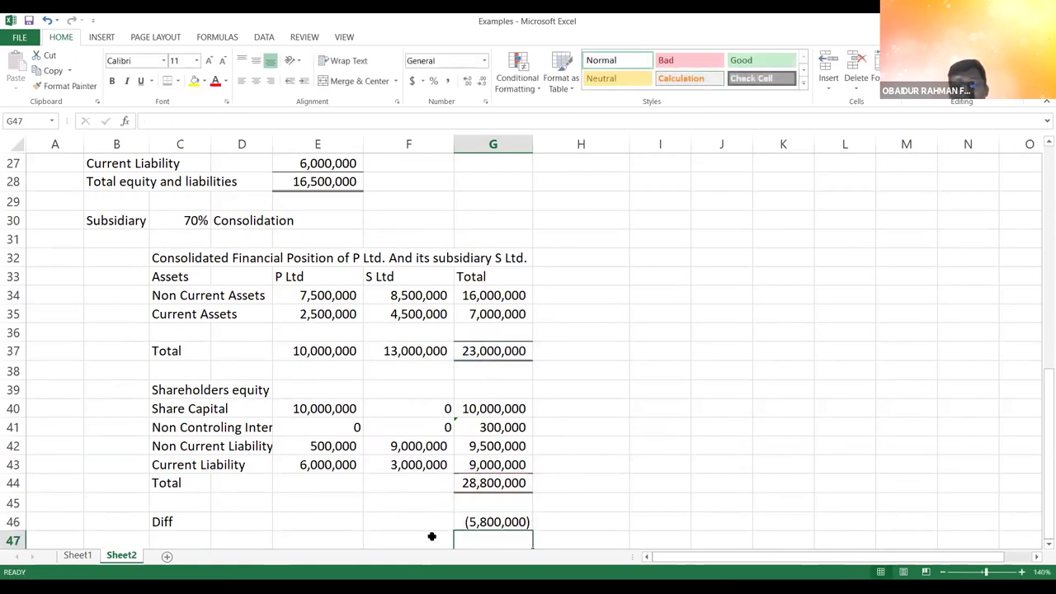
# - Add the heading "Reconciliation" in B47 below the difference row
pyautogui.click(370, 505)
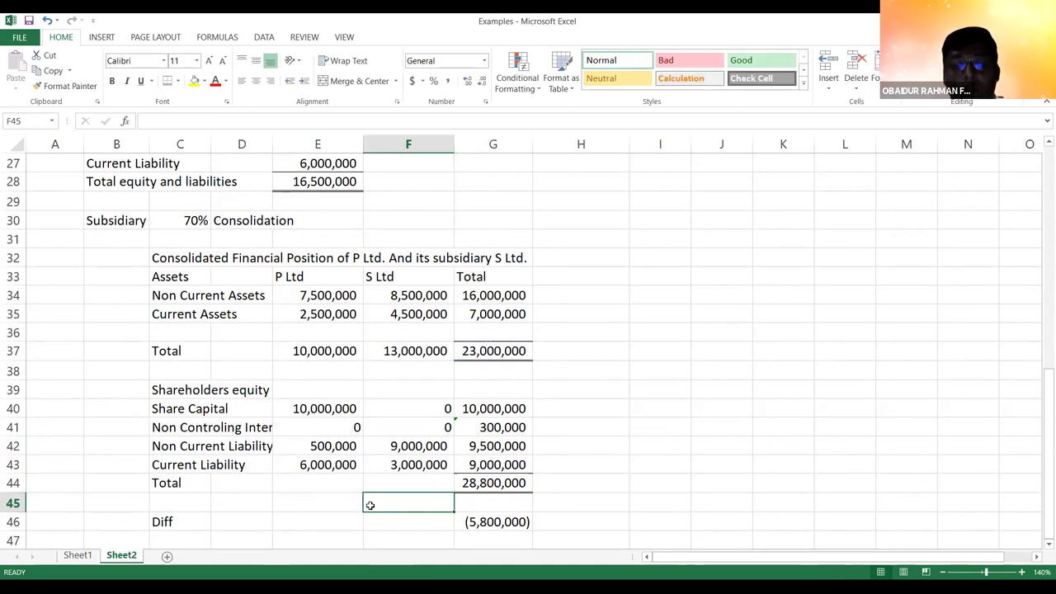
pyautogui.press('Down')
pyautogui.press('Down')
pyautogui.press('Down')
pyautogui.press('Down')
pyautogui.press('Down')
pyautogui.press('Down')
pyautogui.press('Down')
pyautogui.press('Down')
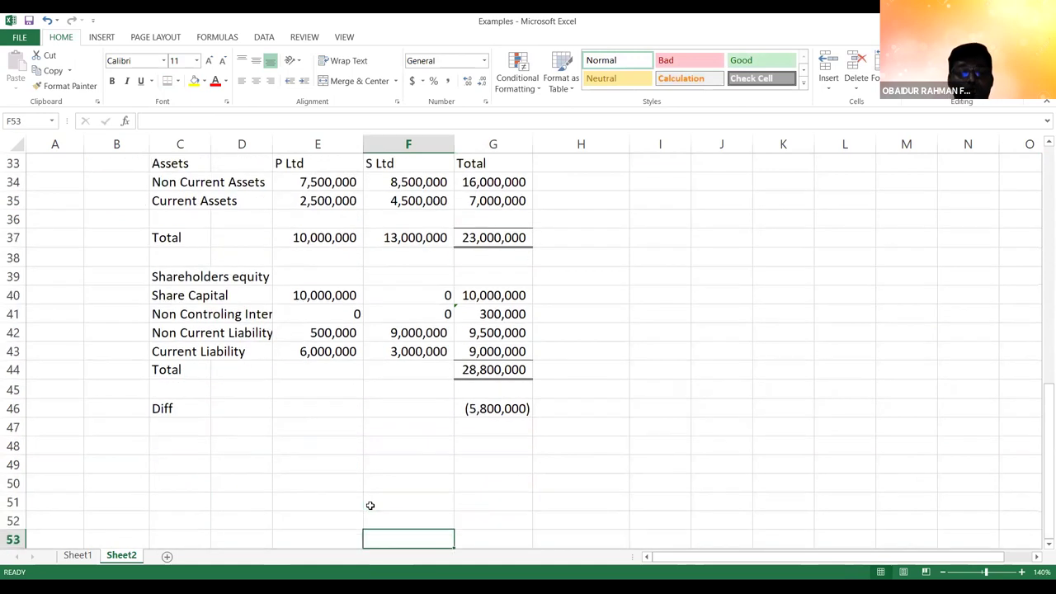
pyautogui.click(110, 427)
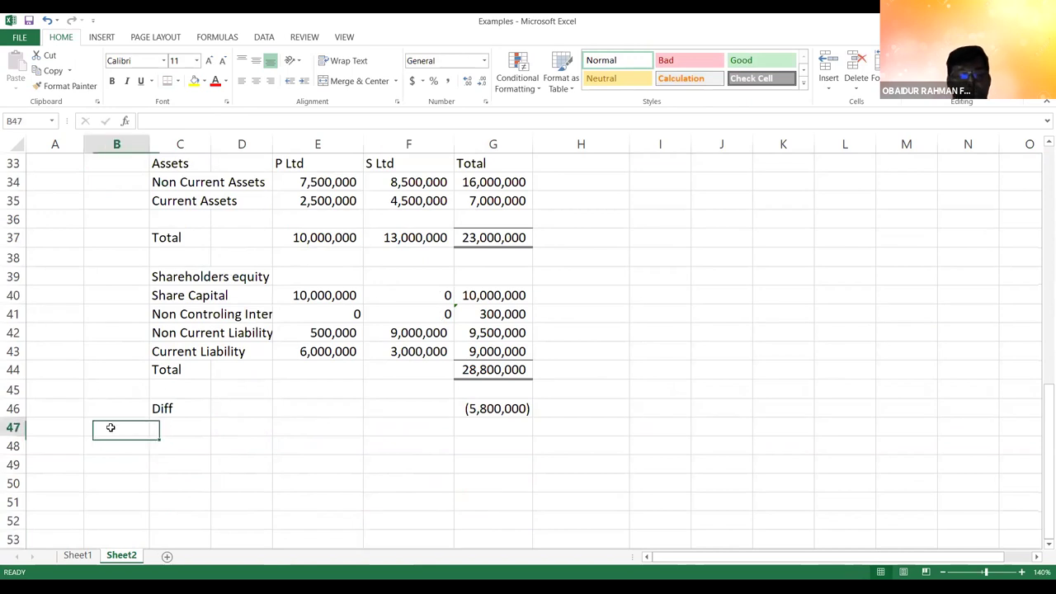
pyautogui.write('REconc')
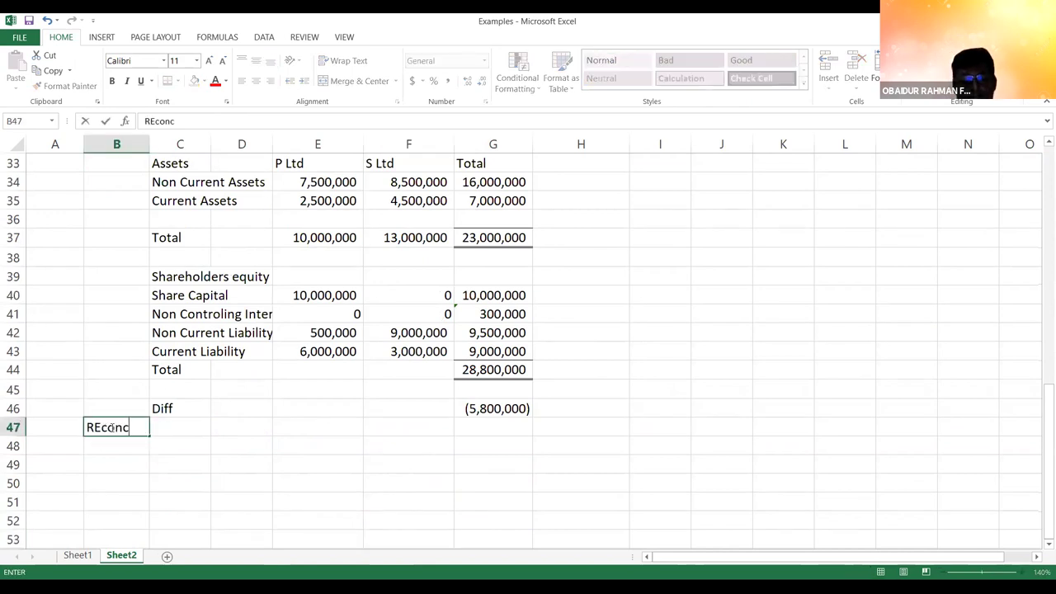
pyautogui.write('iliation')
pyautogui.press('Return')
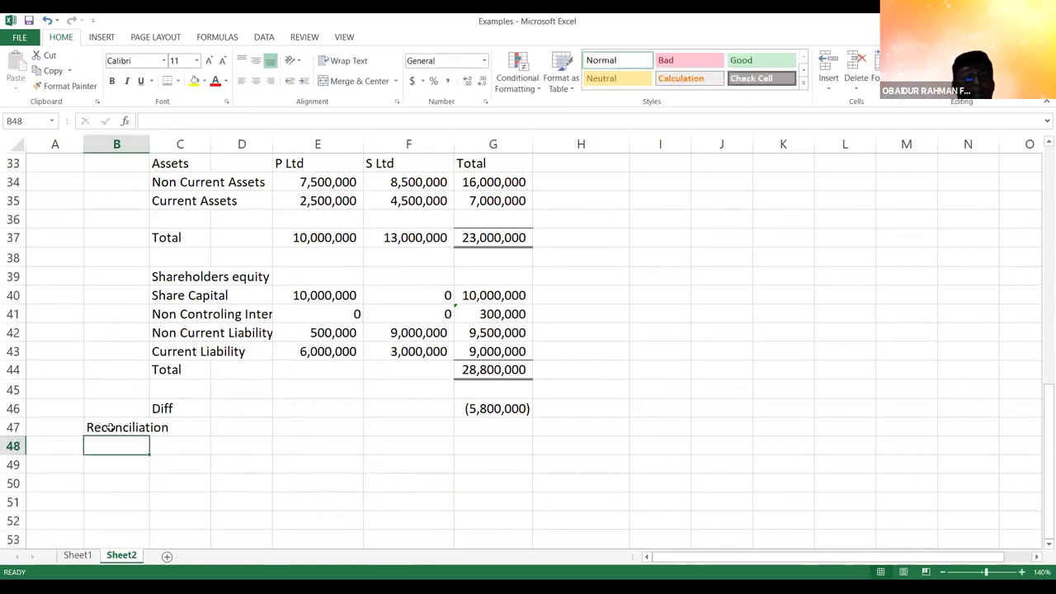
# - Add the reconciliation line label "Investment in S ltd" in C48
pyautogui.click(174, 444)
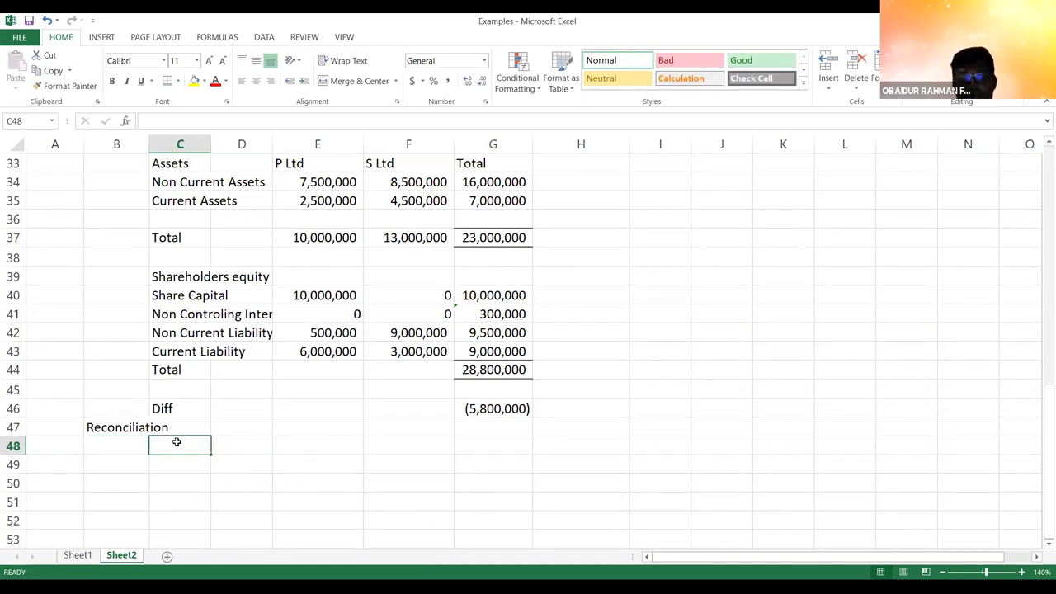
pyautogui.write('Investment in S lt')
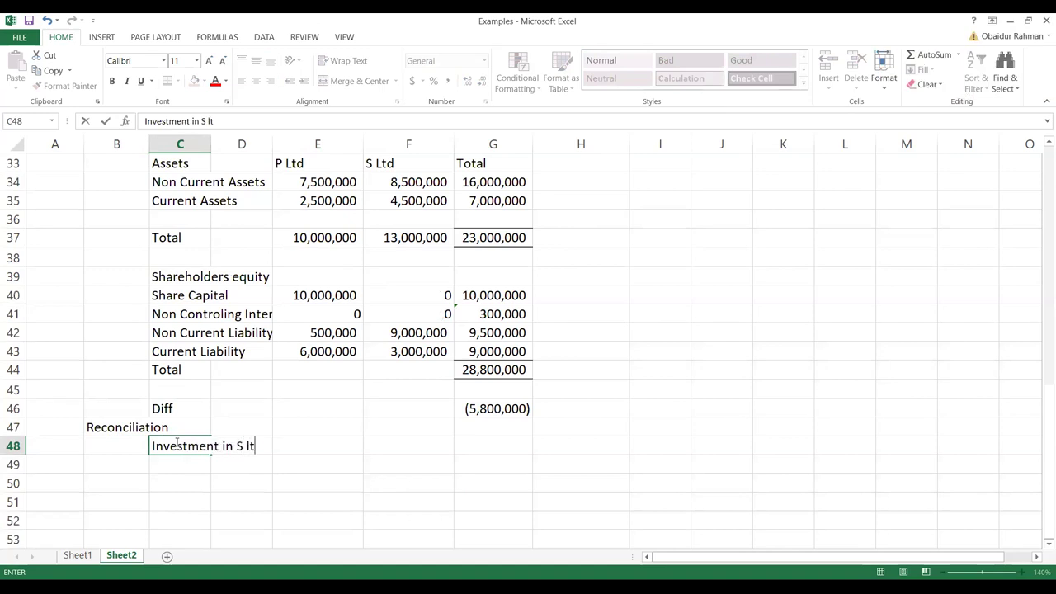
pyautogui.write('d')
pyautogui.press('Return')
pyautogui.click(174, 443)
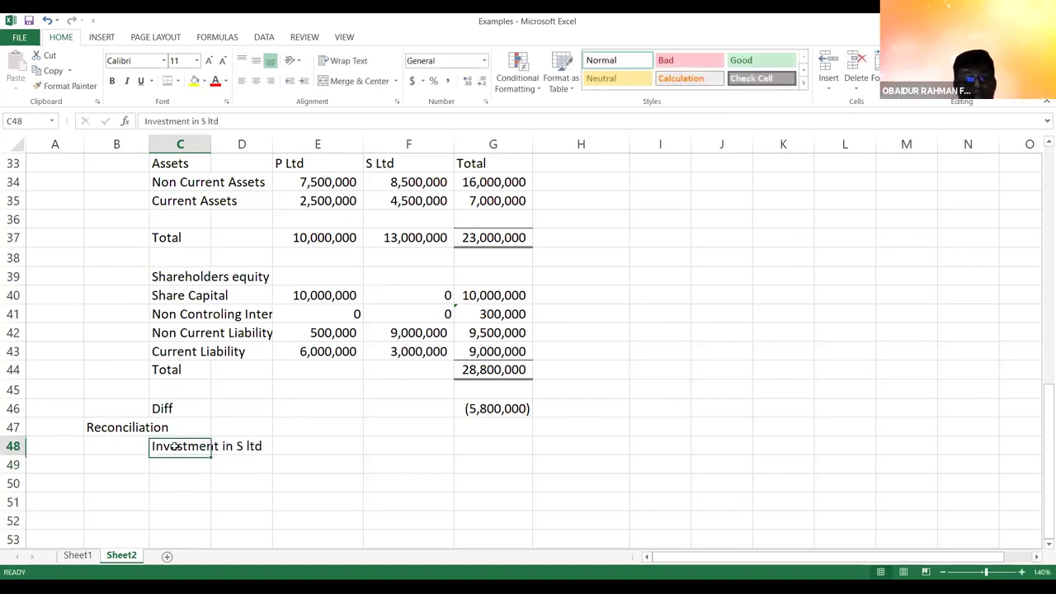
# - Correct the capitalisation of the reconciliation label in C48 so it reads "Investment in S Ltd"
pyautogui.click(213, 120)
pyautogui.press('BackSpace')
pyautogui.write('L')
pyautogui.press('Return')
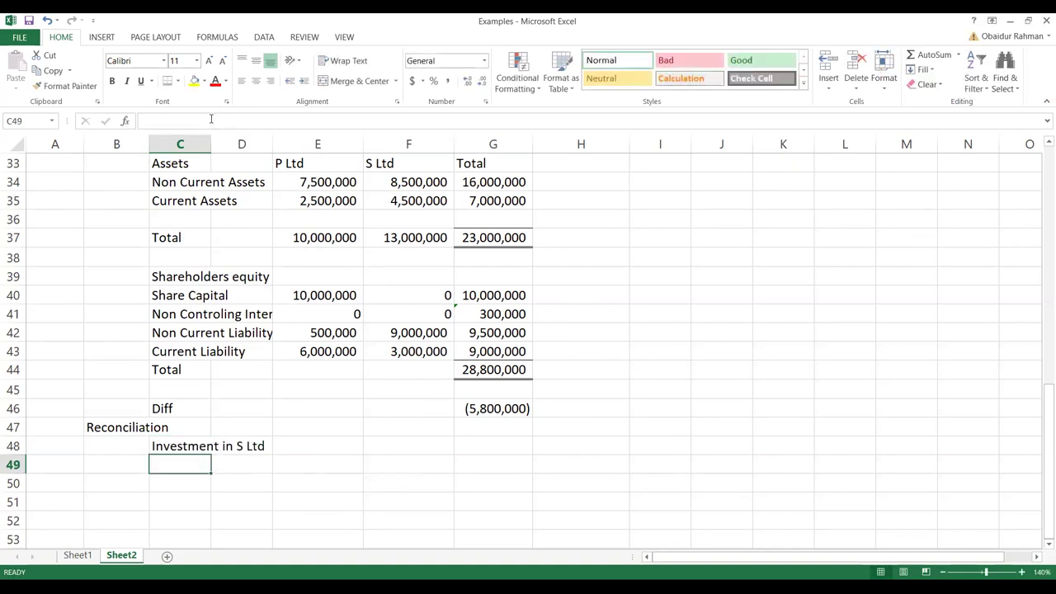
# - Enter 6500000 in G48 for the investment in S Ltd and format it with thousands separators and no decimals
pyautogui.click(472, 450)
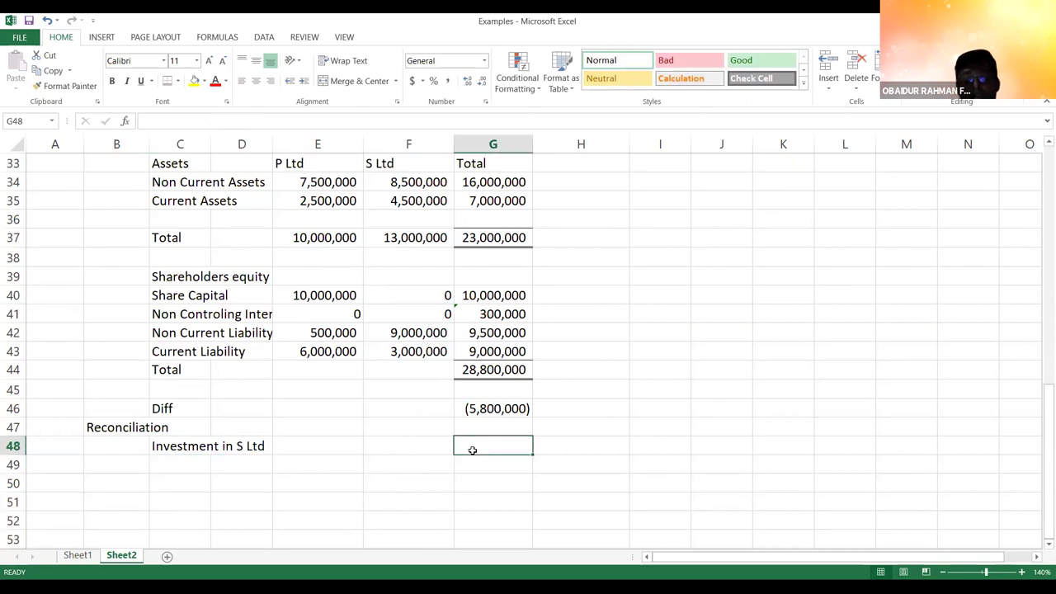
pyautogui.write('6500000')
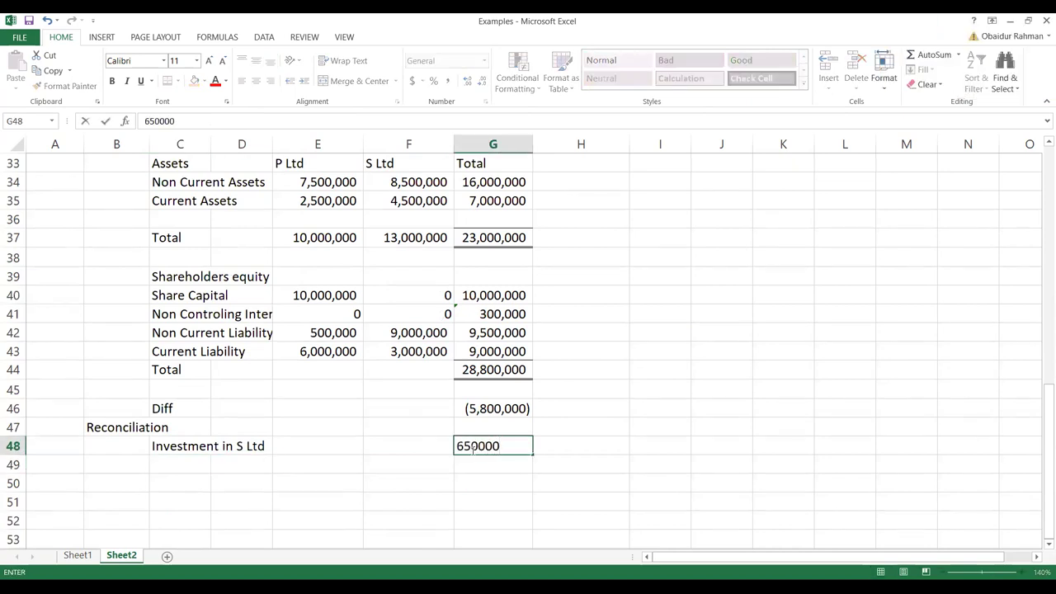
pyautogui.press('Return')
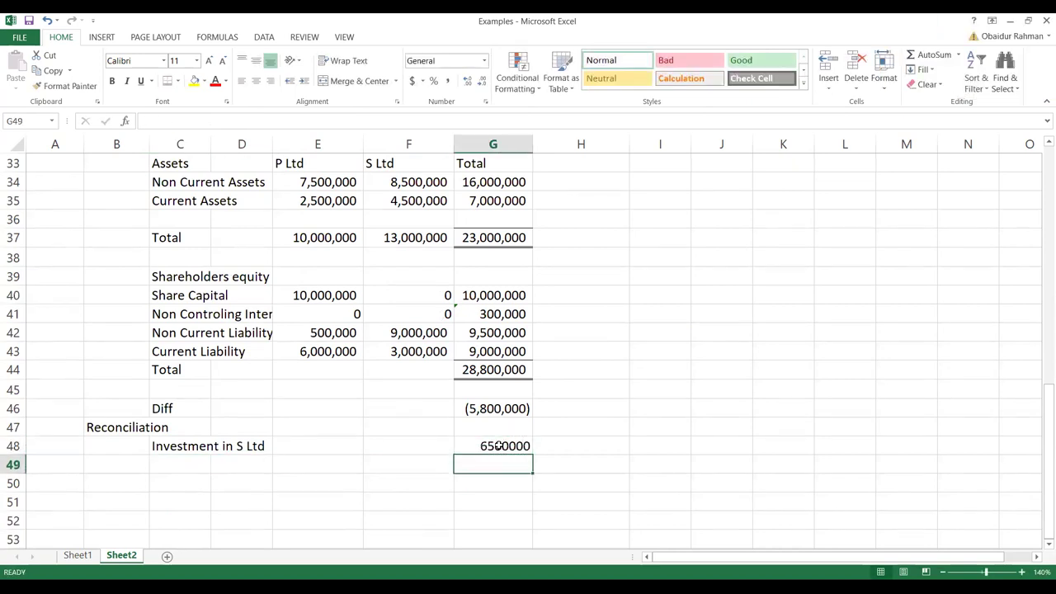
pyautogui.click(504, 446)
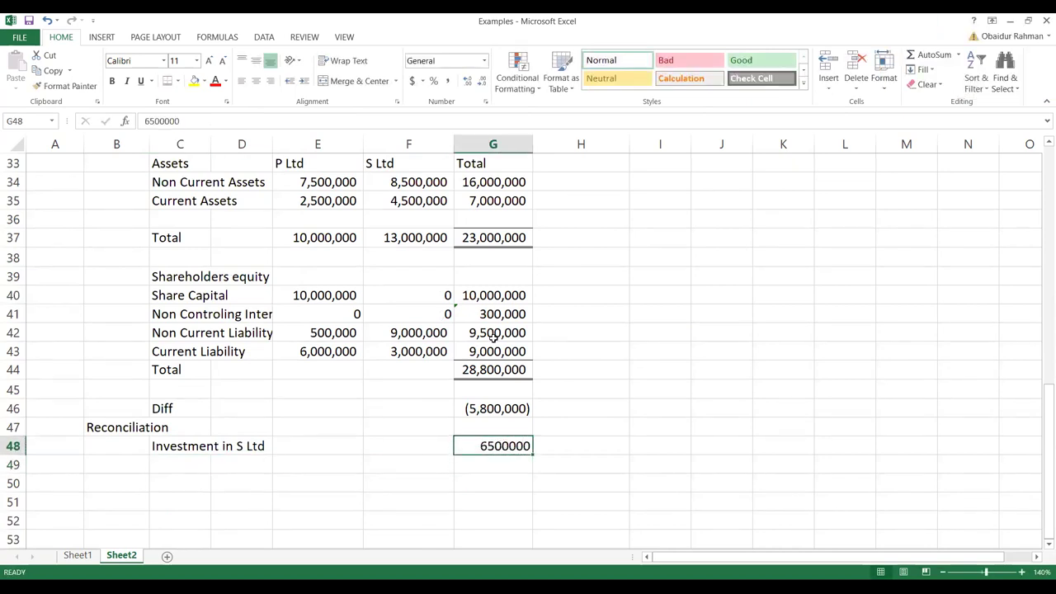
pyautogui.click(447, 81)
pyautogui.click(483, 81)
pyautogui.click(482, 81)
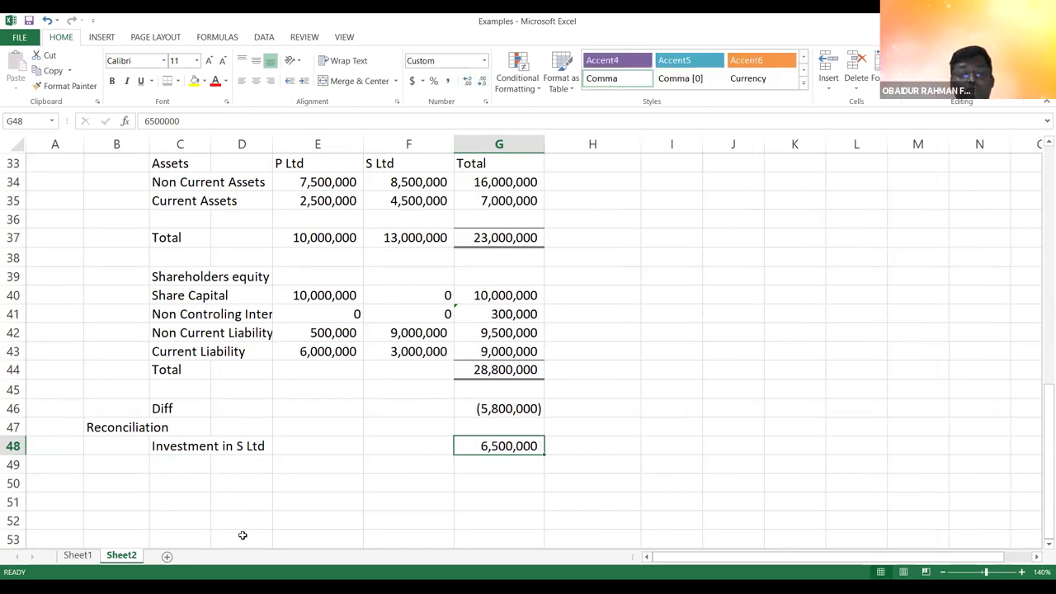
# - Add the label "Share capital of S Ltd." in C49 and begin a formula in G49
pyautogui.click(176, 462)
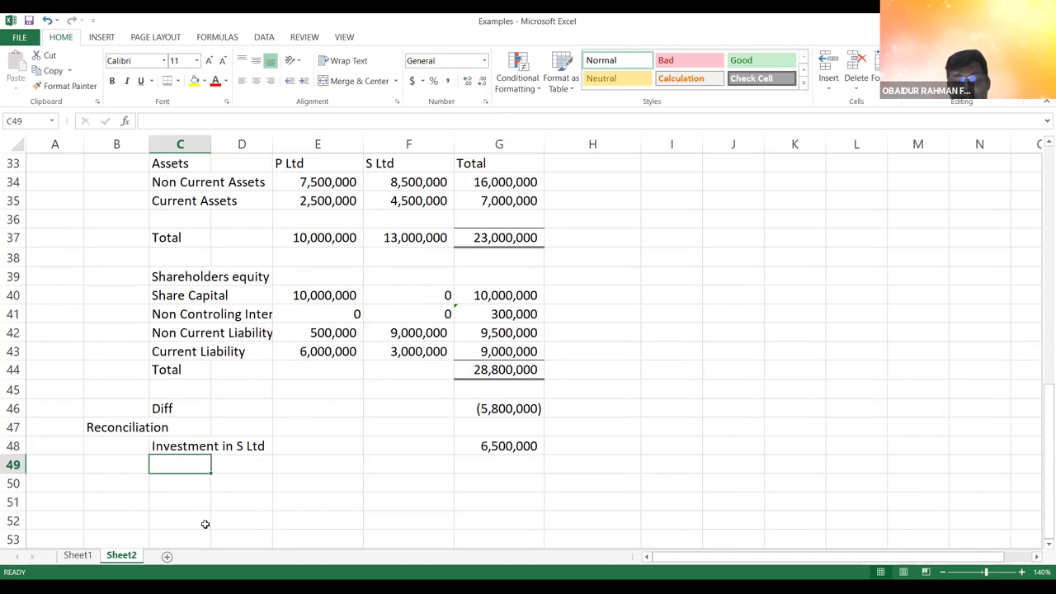
pyautogui.write('Share ')
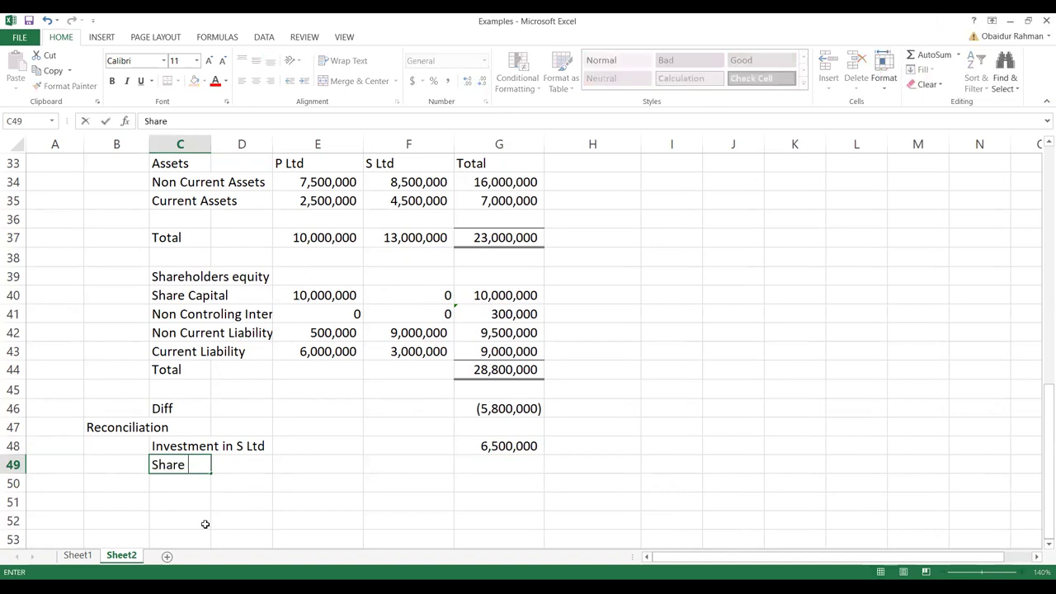
pyautogui.write('capital of S Ltd.')
pyautogui.press('Return')
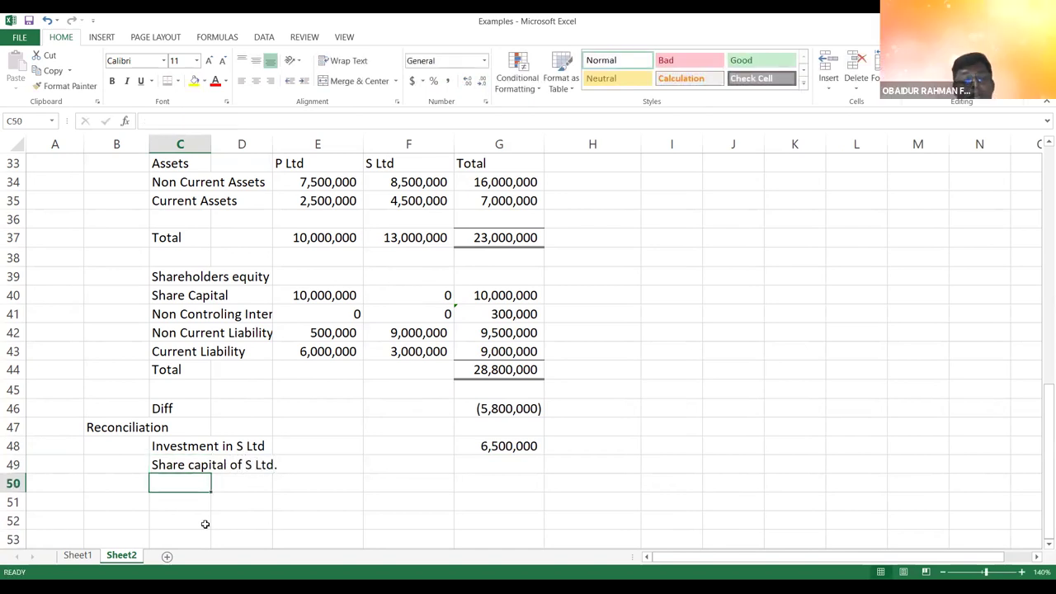
pyautogui.click(506, 460)
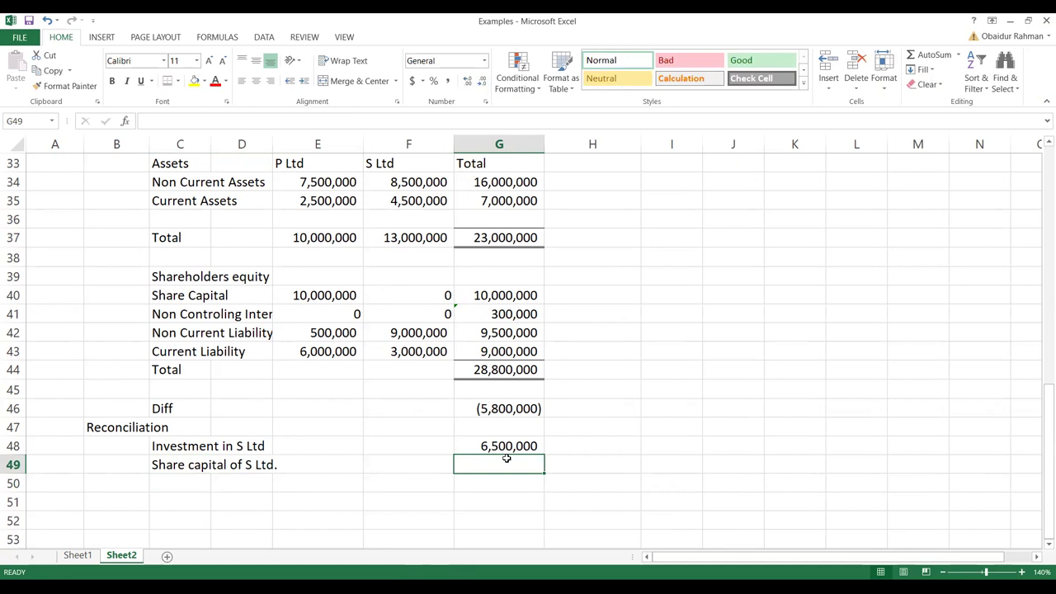
pyautogui.write('=')
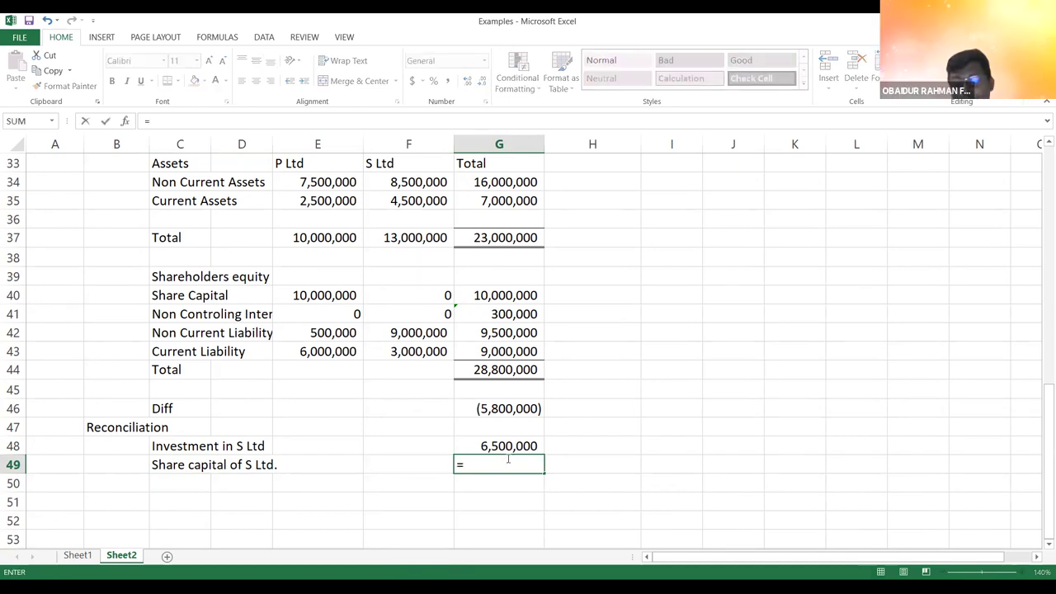
pyautogui.press('Up')
pyautogui.press('Up')
pyautogui.press('Up')
pyautogui.press('Up')
pyautogui.press('Up')
pyautogui.press('Up')
pyautogui.press('Up')
pyautogui.press('Up')
pyautogui.press('Up')
pyautogui.press('Up')
pyautogui.press('Up')
pyautogui.press('Up')
pyautogui.press('Up')
pyautogui.press('Up')
pyautogui.press('Up')
pyautogui.press('Up')
pyautogui.press('Up')
pyautogui.press('Up')
pyautogui.press('Up')
pyautogui.press('Up')
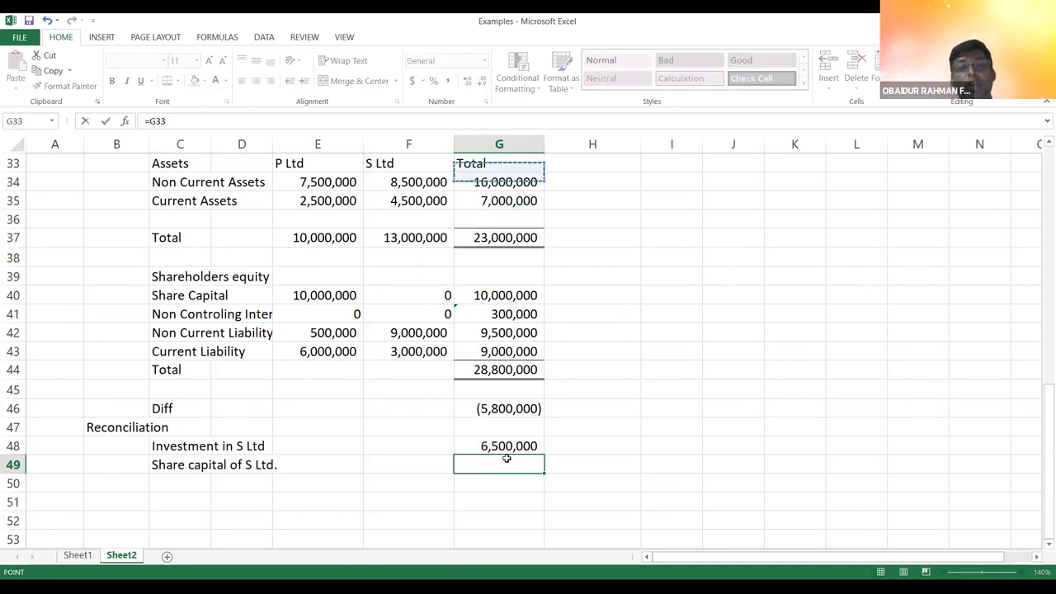
pyautogui.press('Up')
pyautogui.press('Up')
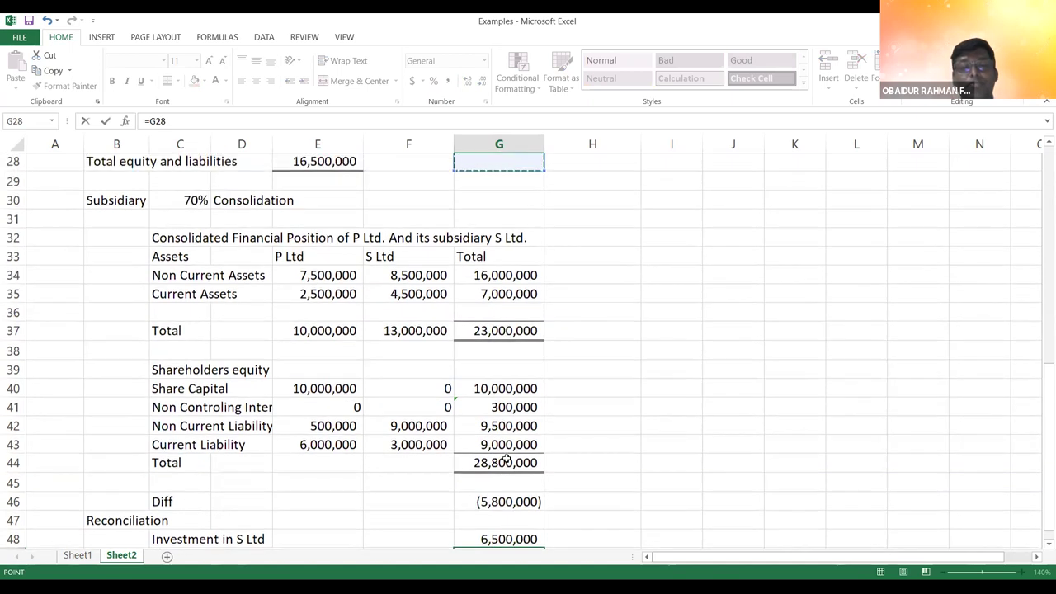
pyautogui.press('Up')
pyautogui.press('Up')
pyautogui.press('Up')
pyautogui.press('Up')
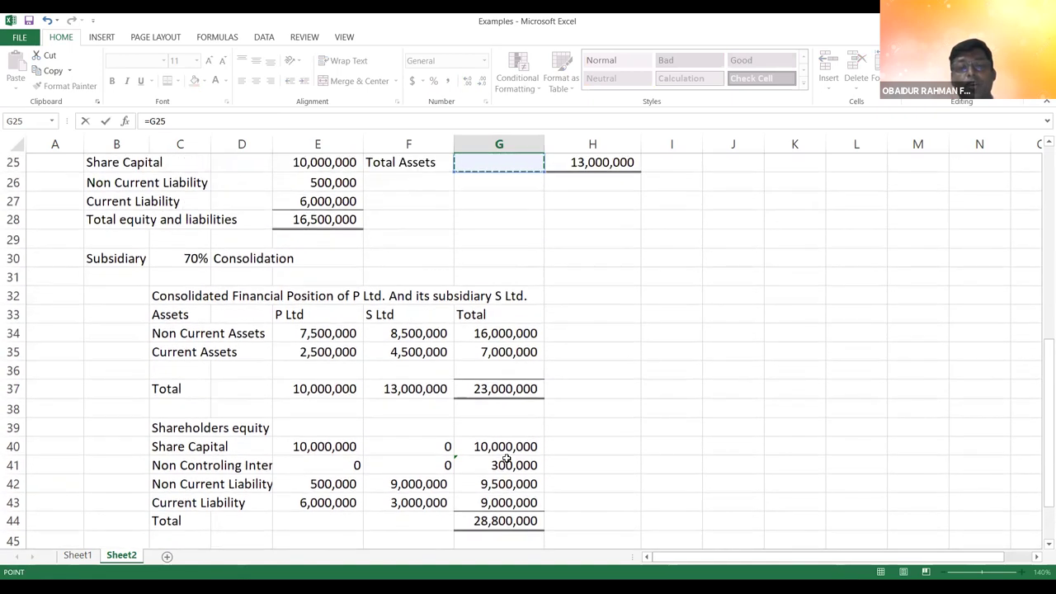
pyautogui.press('Up')
pyautogui.press('Up')
pyautogui.press('Up')
pyautogui.press('Up')
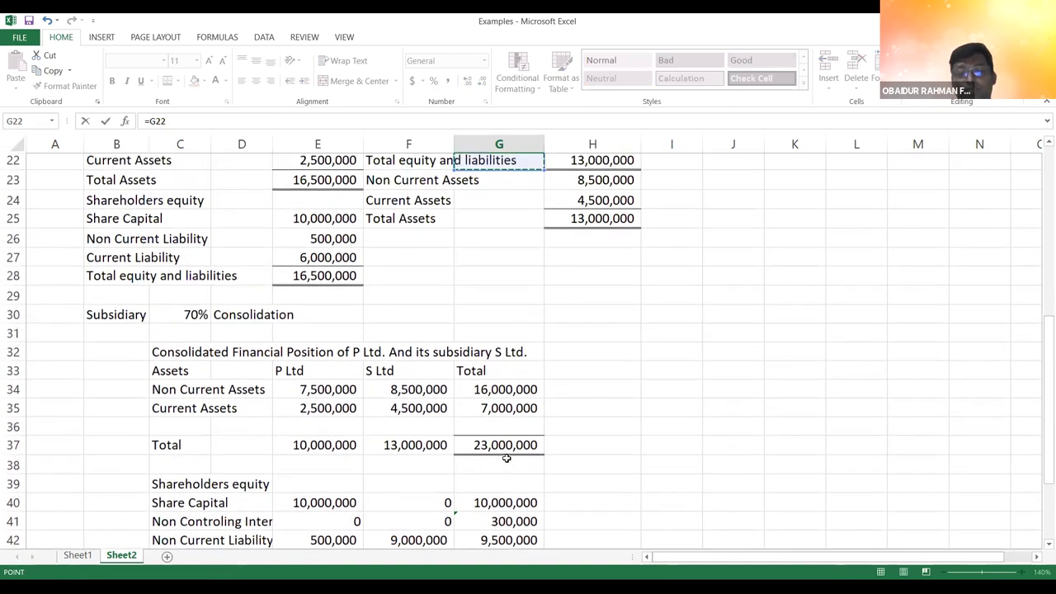
pyautogui.press('Up')
pyautogui.press('Down')
pyautogui.scroll(-7, 507, 458)
pyautogui.press('Down')
pyautogui.press('Down')
pyautogui.press('Down')
pyautogui.press('Down')
pyautogui.press('Down')
pyautogui.press('Down')
pyautogui.press('Down')
pyautogui.press('Down')
pyautogui.press('Down')
pyautogui.press('Down')
pyautogui.press('Down')
pyautogui.press('Down')
pyautogui.press('Down')
pyautogui.press('Down')
pyautogui.press('Down')
pyautogui.press('Down')
pyautogui.press('Down')
pyautogui.press('Down')
pyautogui.press('Down')
pyautogui.press('Right')
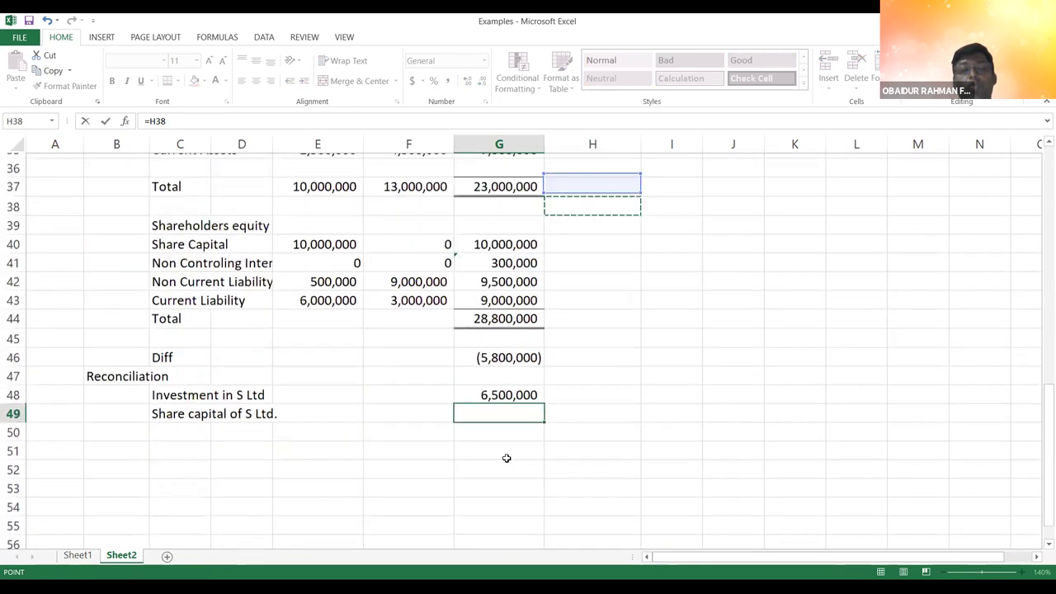
pyautogui.press('BackSpace')
pyautogui.press('BackSpace')
pyautogui.press('BackSpace')
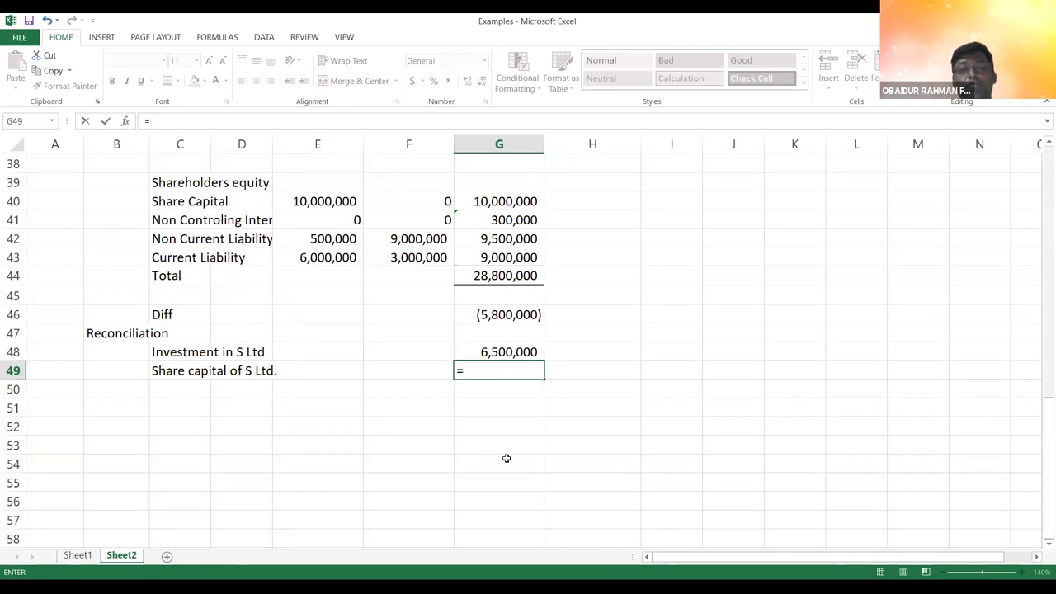
# - Complete the G49 formula as =H19-G41, subtracting the non-controlling interest from S Ltd's share capital
pyautogui.press('Up')
pyautogui.press('Up')
pyautogui.press('Up')
pyautogui.press('Up')
pyautogui.press('Up')
pyautogui.press('Up')
pyautogui.press('Up')
pyautogui.press('Up')
pyautogui.press('Up')
pyautogui.press('Up')
pyautogui.press('Up')
pyautogui.press('Up')
pyautogui.press('Up')
pyautogui.press('Up')
pyautogui.press('Up')
pyautogui.press('Up')
pyautogui.press('Up')
pyautogui.press('Up')
pyautogui.press('Up')
pyautogui.press('Up')
pyautogui.press('Up')
pyautogui.press('Up')
pyautogui.press('Up')
pyautogui.press('Up')
pyautogui.press('Up')
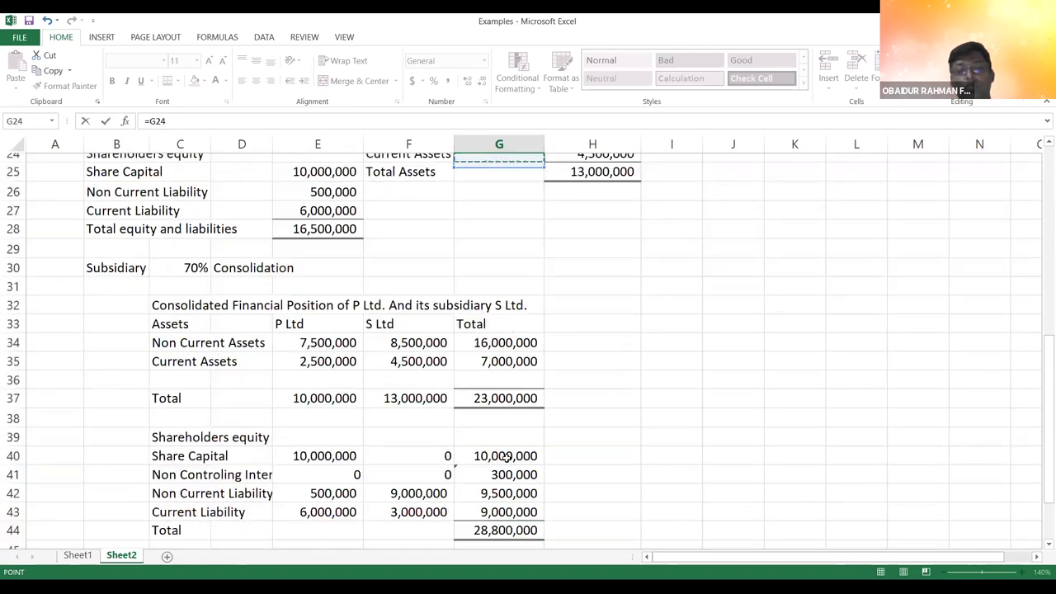
pyautogui.press('Up')
pyautogui.press('Up')
pyautogui.press('Up')
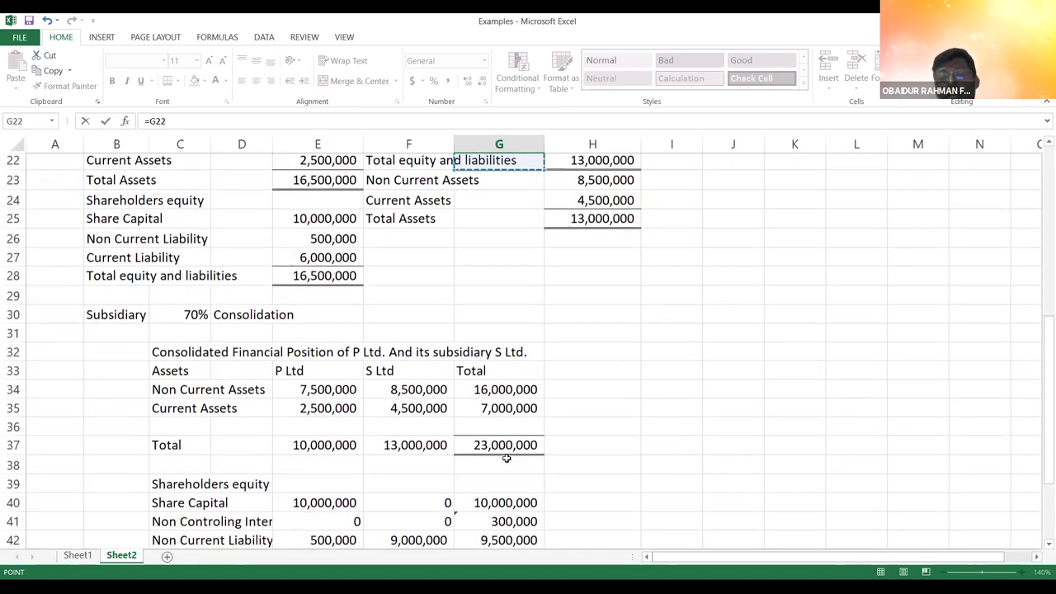
pyautogui.press('Up')
pyautogui.press('Up')
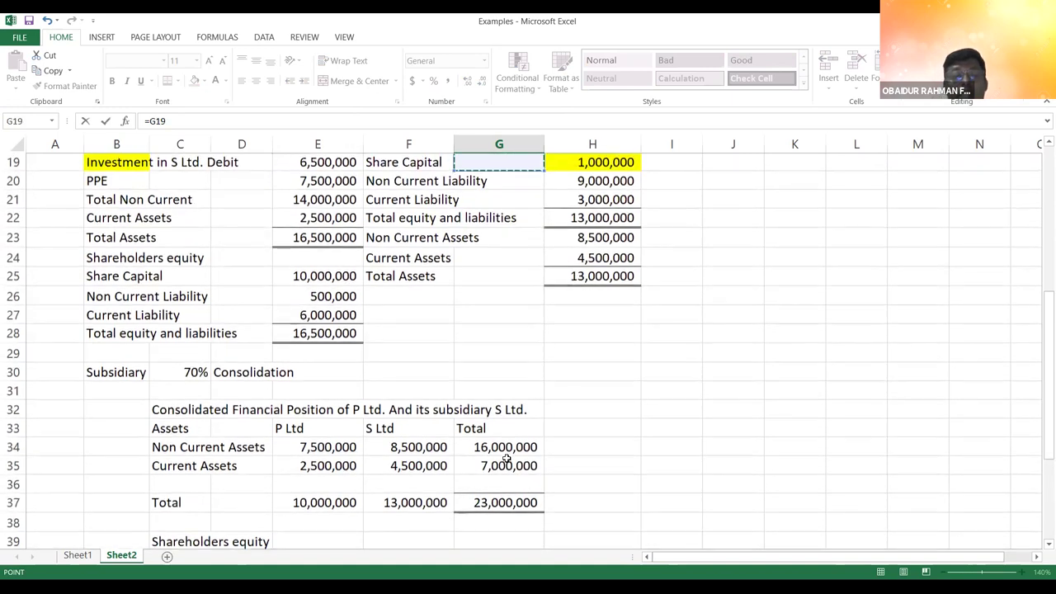
pyautogui.press('Up')
pyautogui.press('Up')
pyautogui.press('Down')
pyautogui.press('Down')
pyautogui.press('Right')
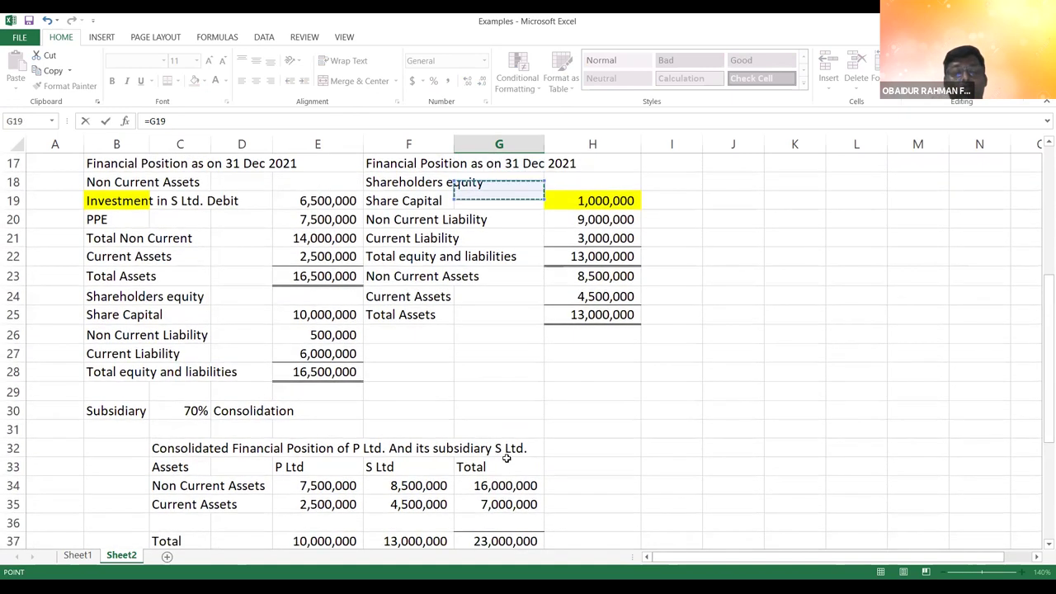
pyautogui.write('-')
pyautogui.press('Up')
pyautogui.press('Up')
pyautogui.press('Up')
pyautogui.press('Up')
pyautogui.press('Up')
pyautogui.press('Up')
pyautogui.press('Up')
pyautogui.press('Up')
pyautogui.press('Up')
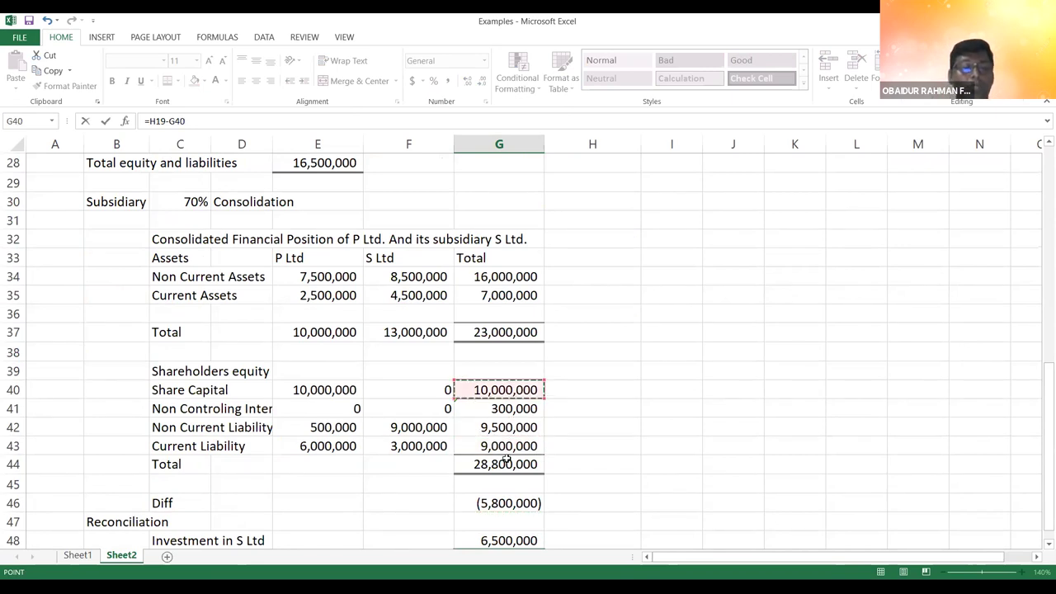
pyautogui.press('Down')
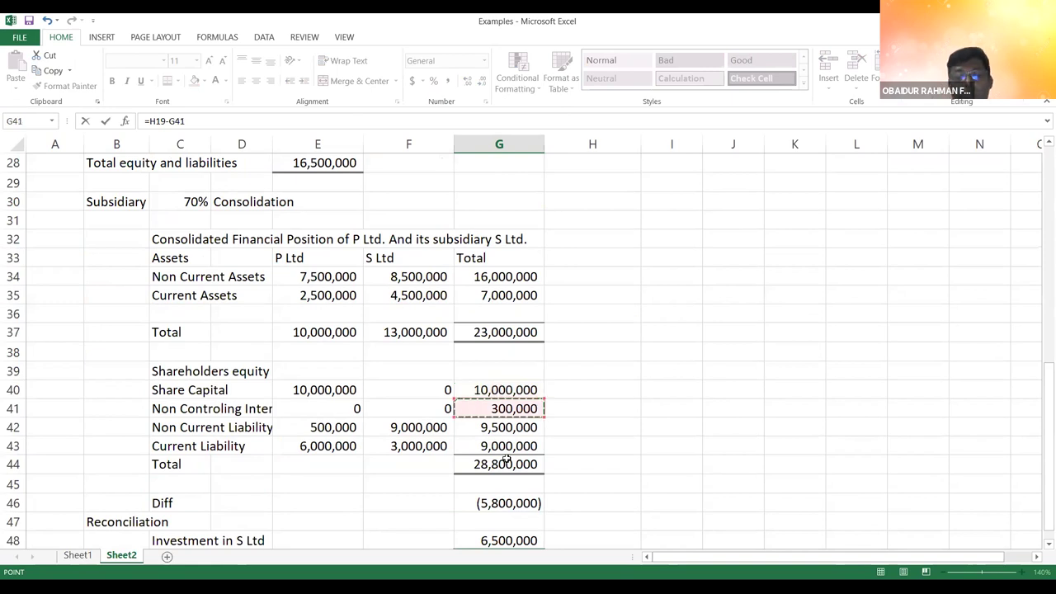
pyautogui.press('Return')
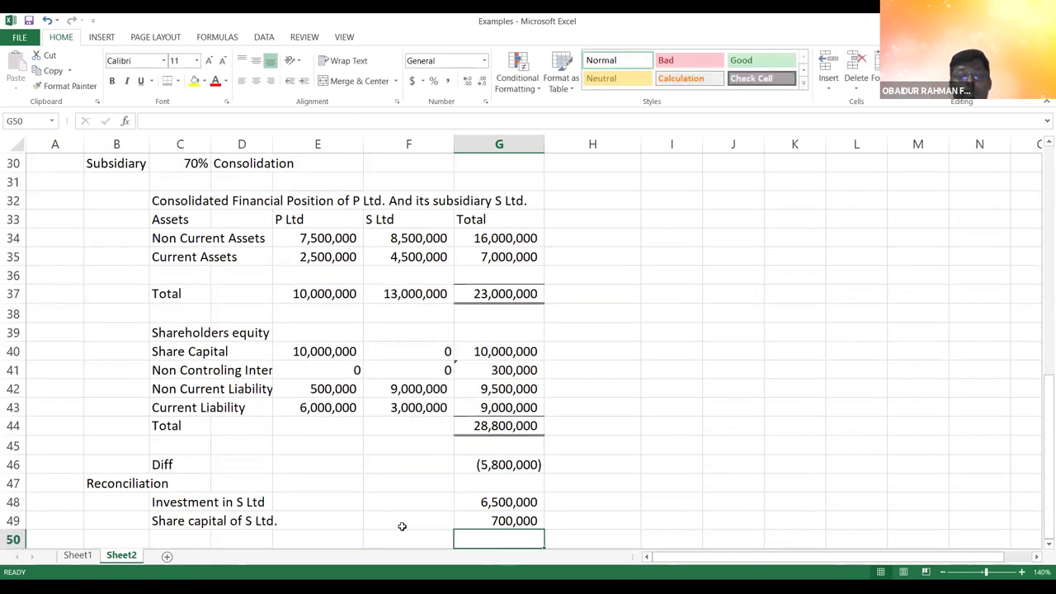
# - Make the share capital amount in G49 negative by changing its formula to =-(H19-G41)
pyautogui.click(359, 536)
pyautogui.press('Down')
pyautogui.press('Down')
pyautogui.press('Down')
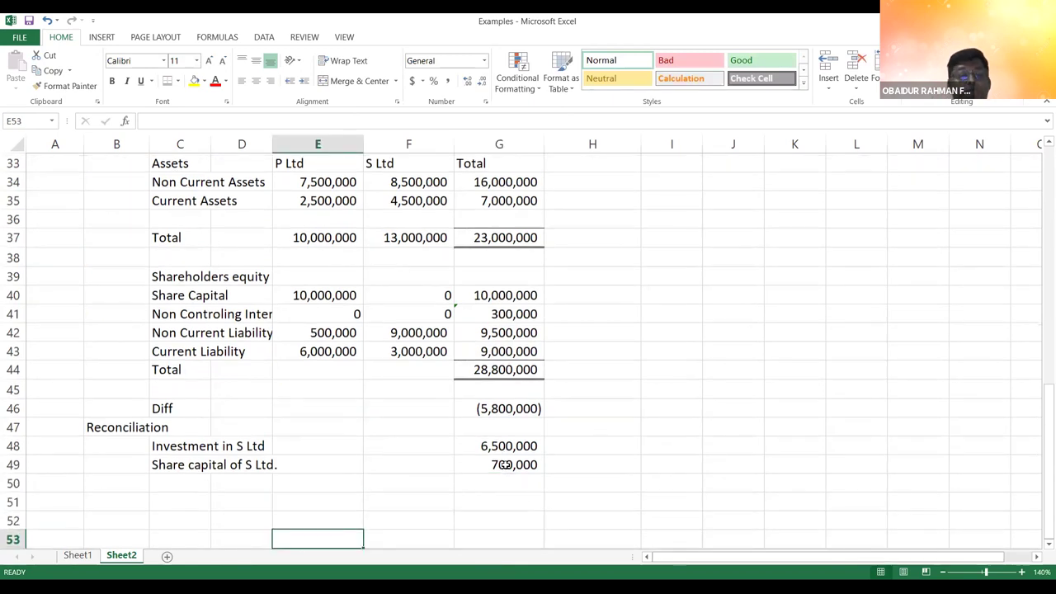
pyautogui.click(488, 469)
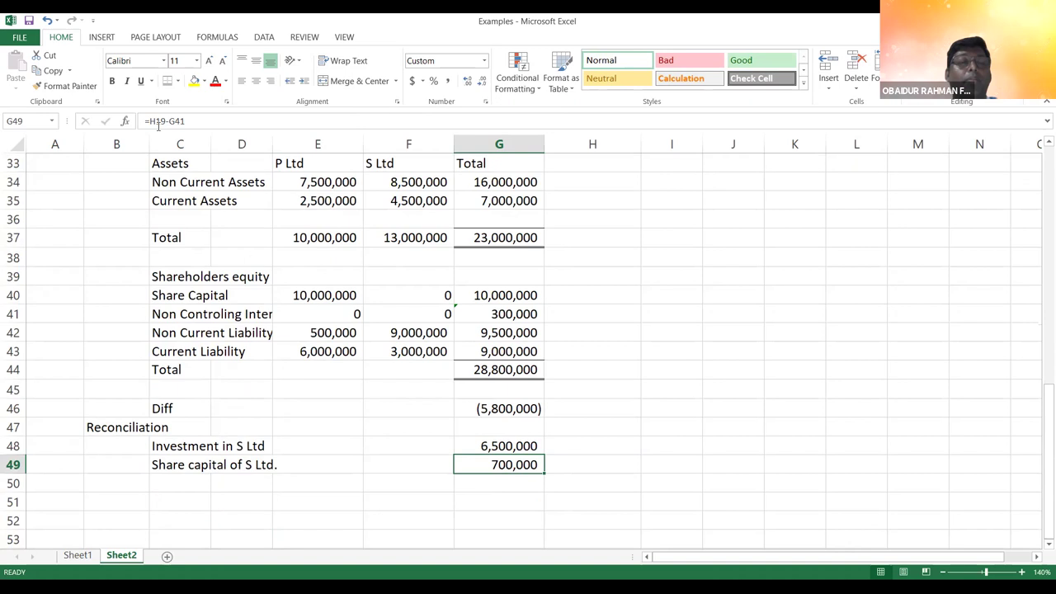
pyautogui.press('F2')
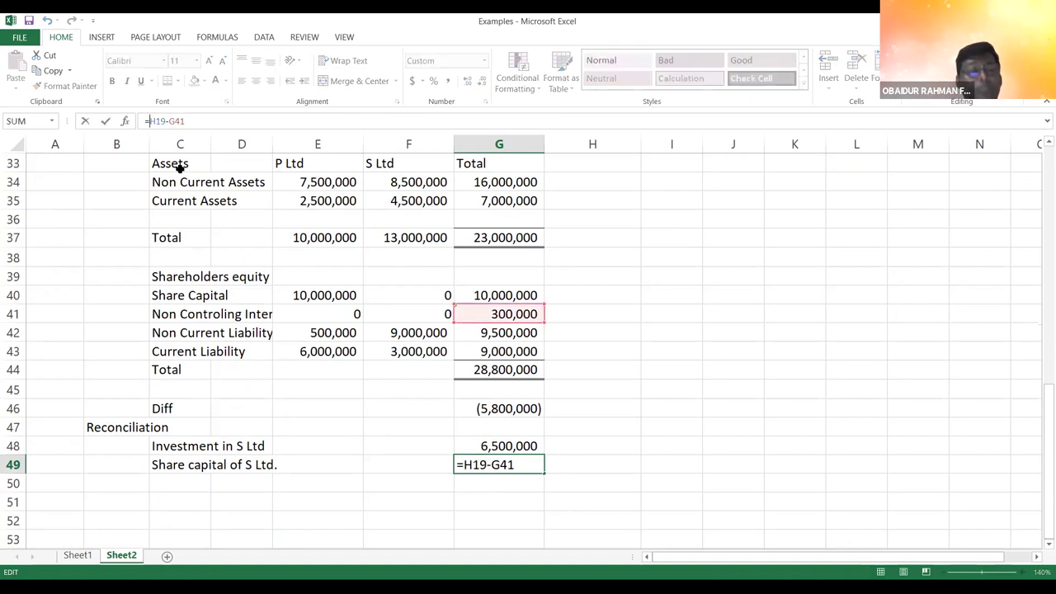
pyautogui.write('-(')
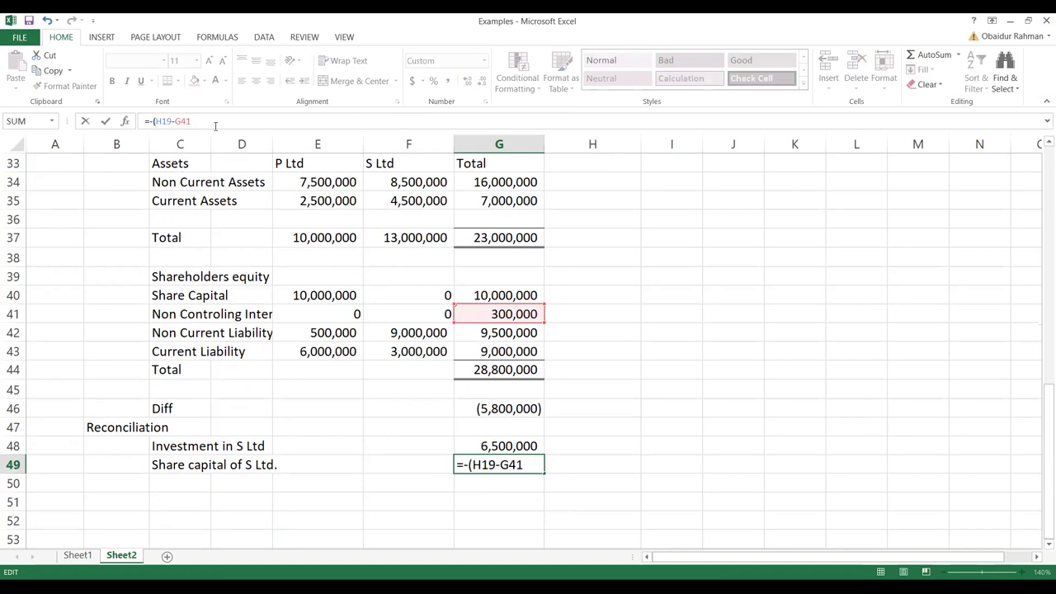
pyautogui.press('Return')
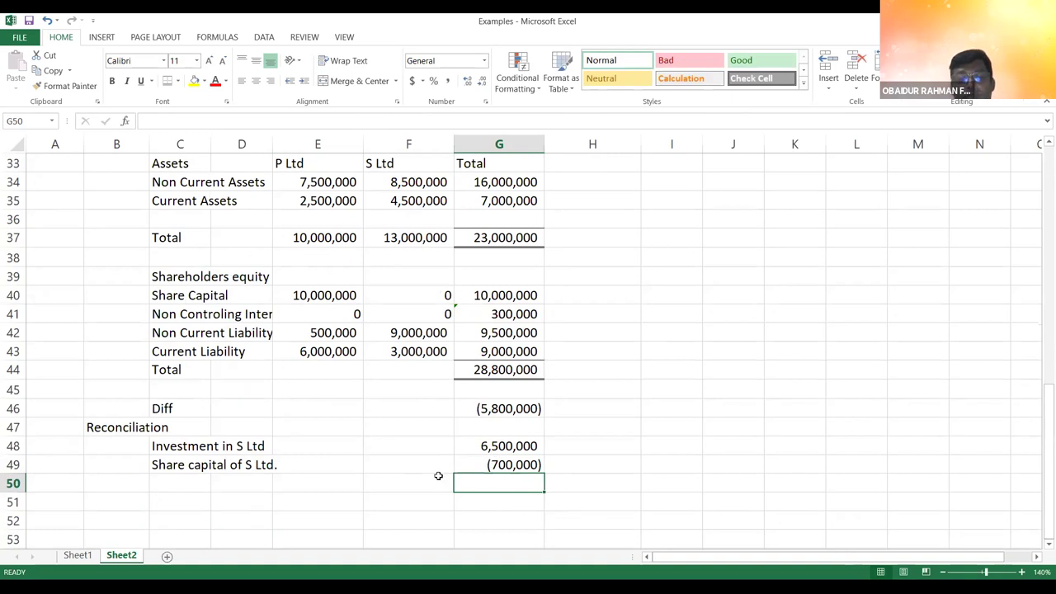
# - Sum the two reconciliation amounts in G50 with =G48+G49
pyautogui.write('=')
pyautogui.click(467, 446)
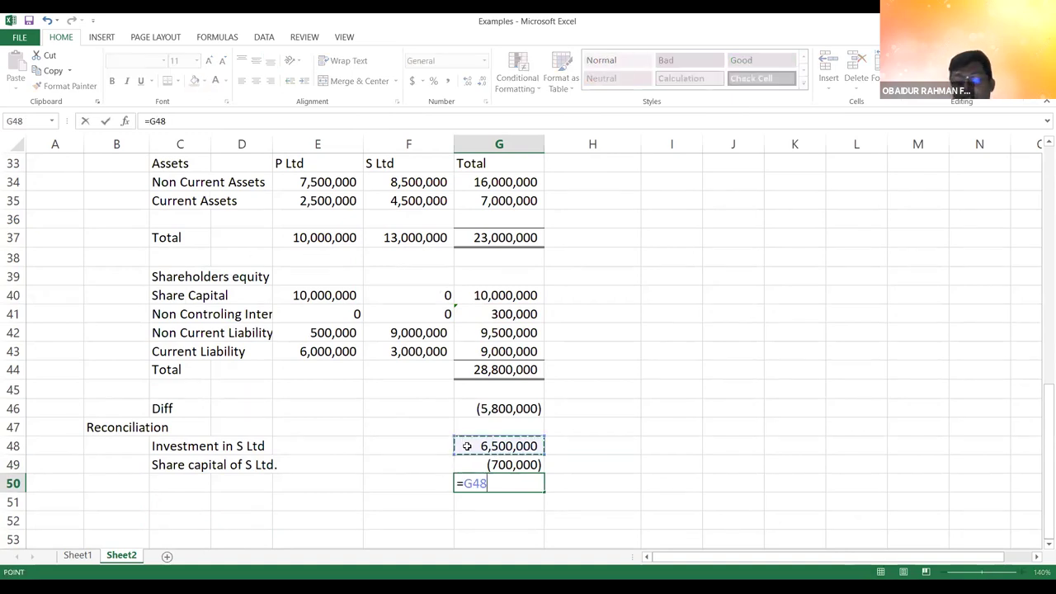
pyautogui.write('+')
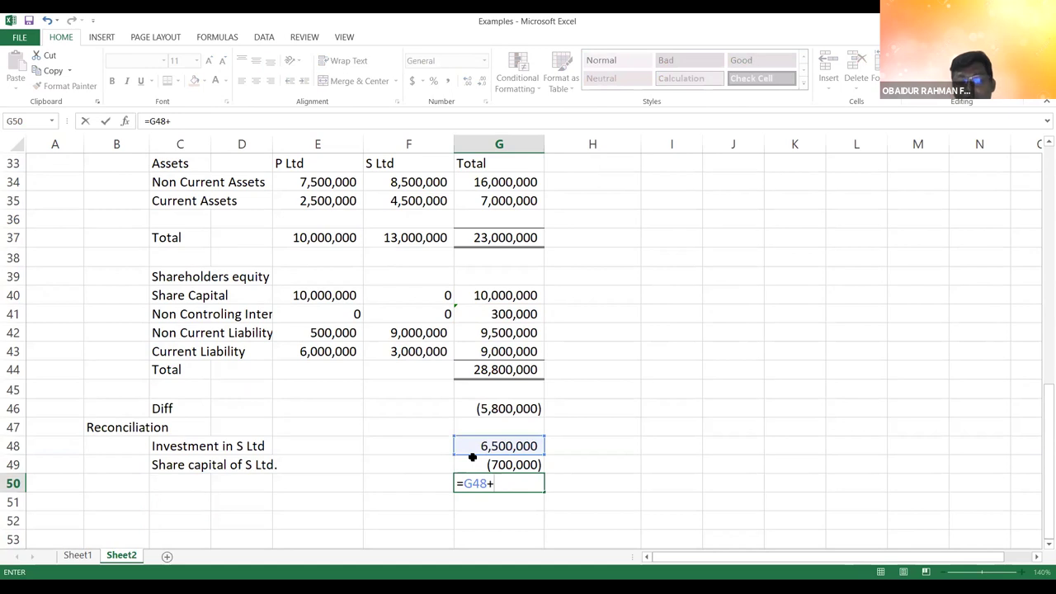
pyautogui.click(472, 457)
pyautogui.press('Return')
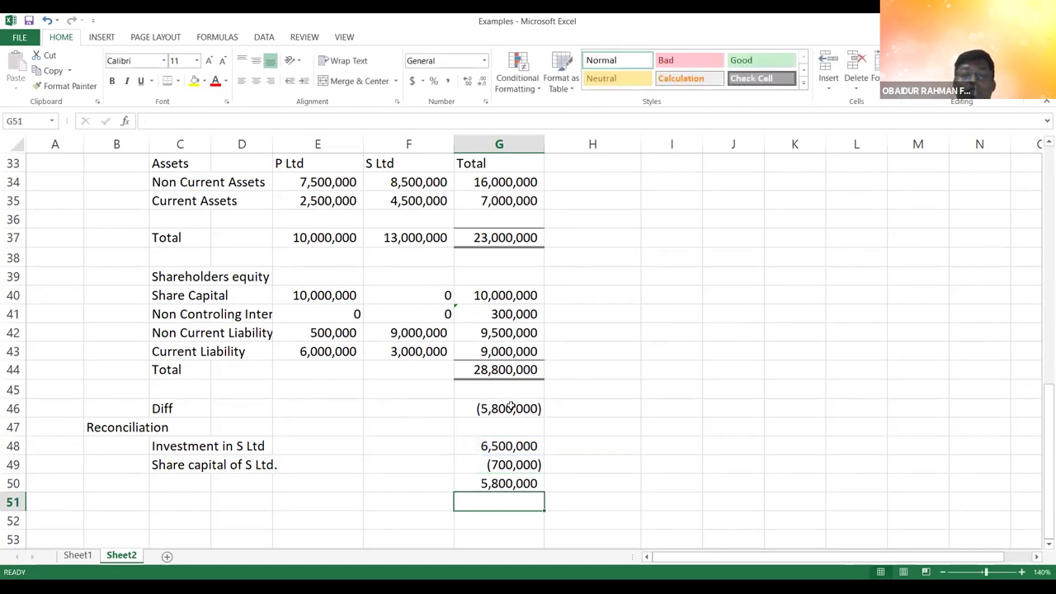
# - Compare the reconciliation total in G50 with the difference in G46
pyautogui.click(511, 408)
pyautogui.click(502, 485)
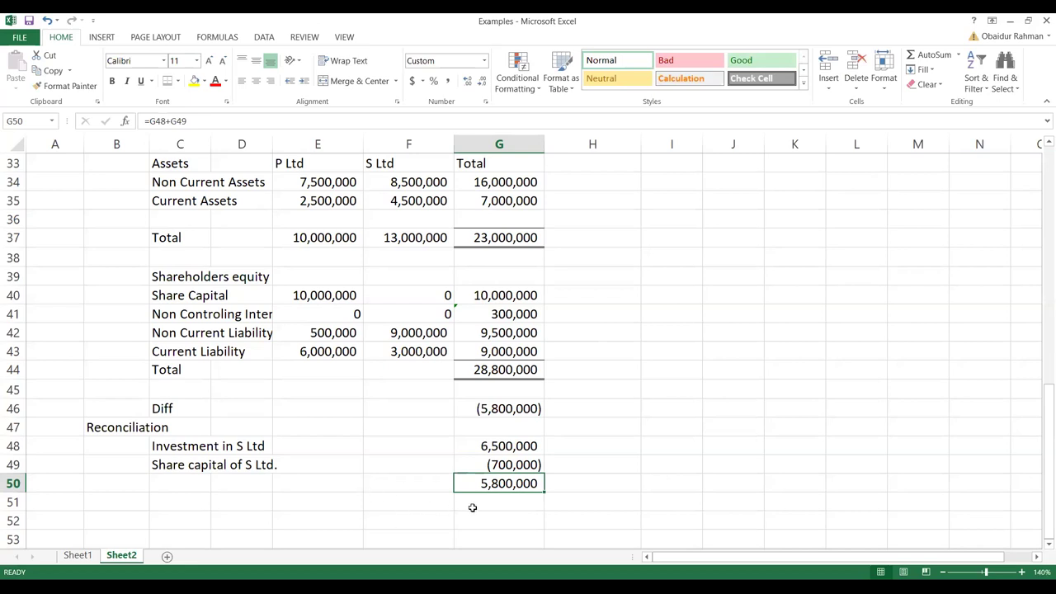
pyautogui.press('Down')
pyautogui.press('Left')
pyautogui.click(419, 480)
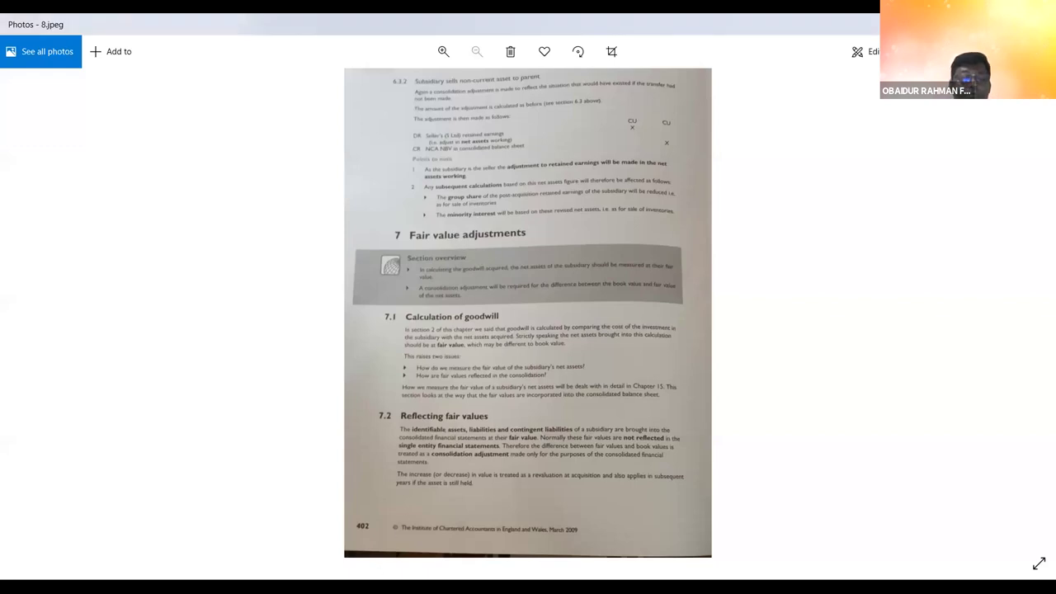
# - Enlarge the textbook page 8.jpeg in Photos to read the section on fair value adjustments
pyautogui.click(443, 51)
pyautogui.click(443, 51)
pyautogui.click(444, 51)
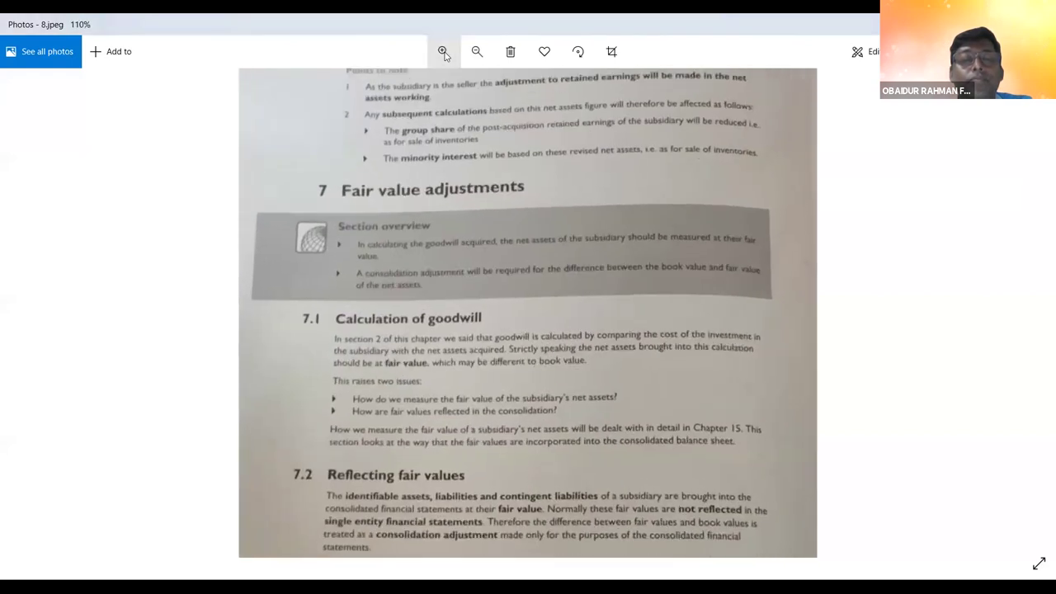
# - Enlarge textbook page 8.jpeg further and read sections 7.1 Calculation of goodwill and 7.2 Reflecting fair values
pyautogui.click(443, 51)
pyautogui.click(443, 51)
pyautogui.click(444, 51)
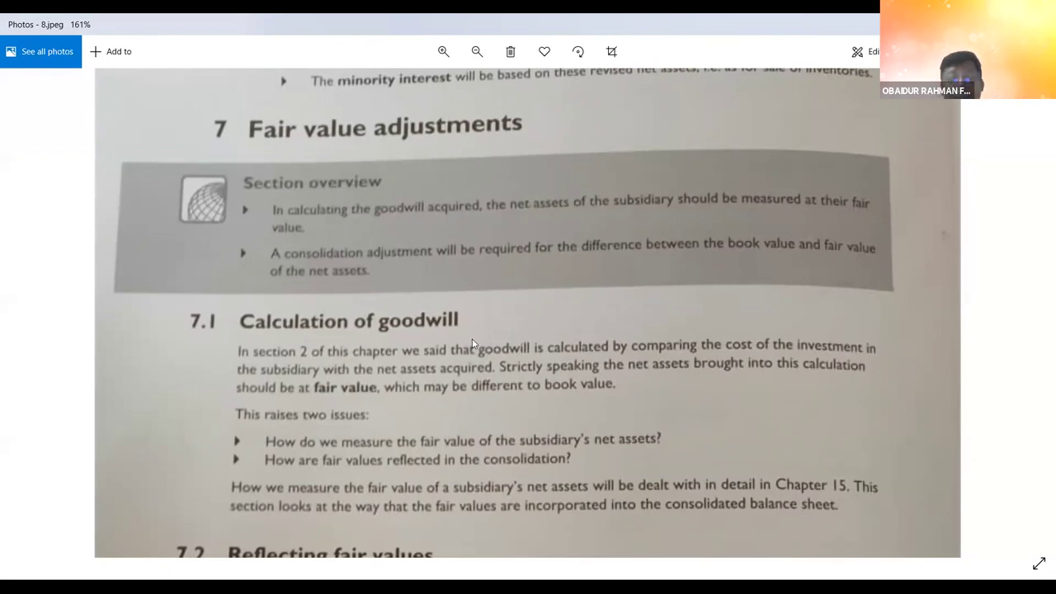
pyautogui.scroll(-3, 473, 343)
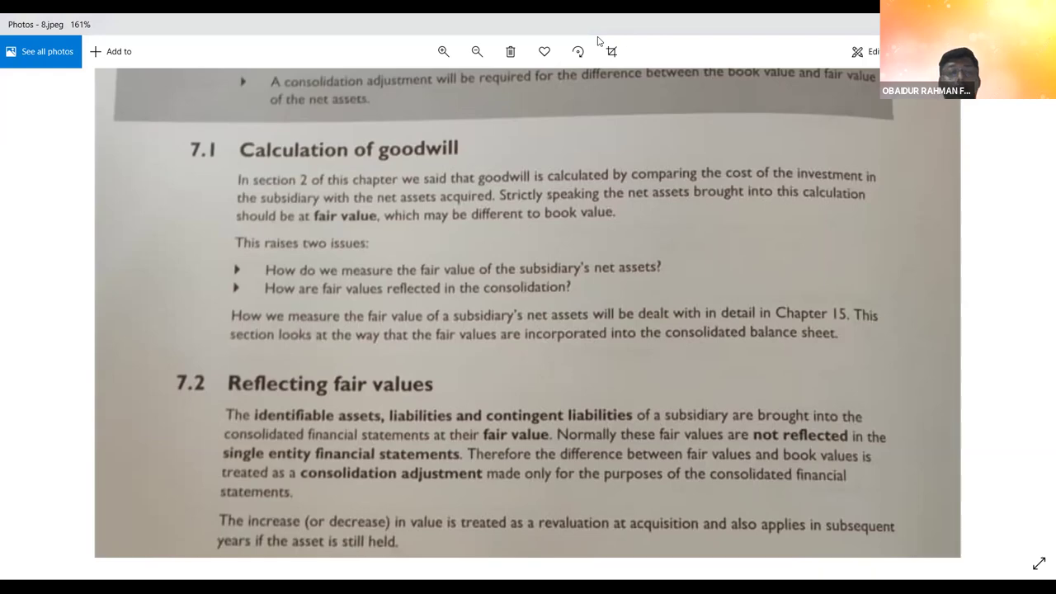
# - Switch to the Examples workbook in Excel and highlight S Ltd's Non Current Assets label in F23 in yellow
pyautogui.hotkey('alt', 'Tab')
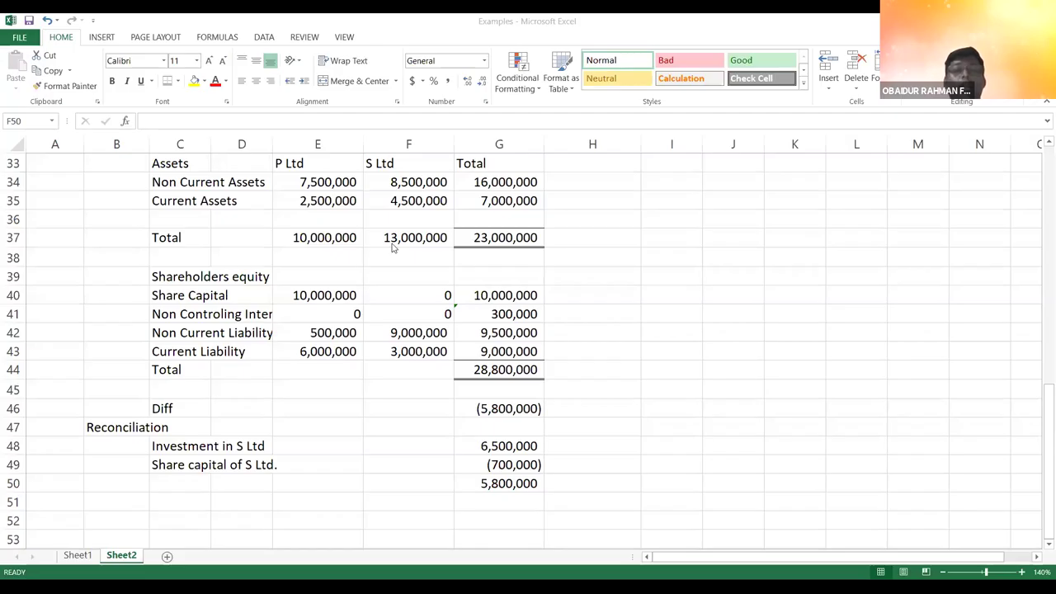
pyautogui.press('Up')
pyautogui.press('Up')
pyautogui.press('Up')
pyautogui.press('Up')
pyautogui.press('Up')
pyautogui.press('Up')
pyautogui.press('Up')
pyautogui.press('Up')
pyautogui.press('Up')
pyautogui.press('Up')
pyautogui.press('Up')
pyautogui.press('Up')
pyautogui.press('Up')
pyautogui.press('Up')
pyautogui.press('Up')
pyautogui.press('Up')
pyautogui.press('Up')
pyautogui.press('Up')
pyautogui.press('Up')
pyautogui.press('Up')
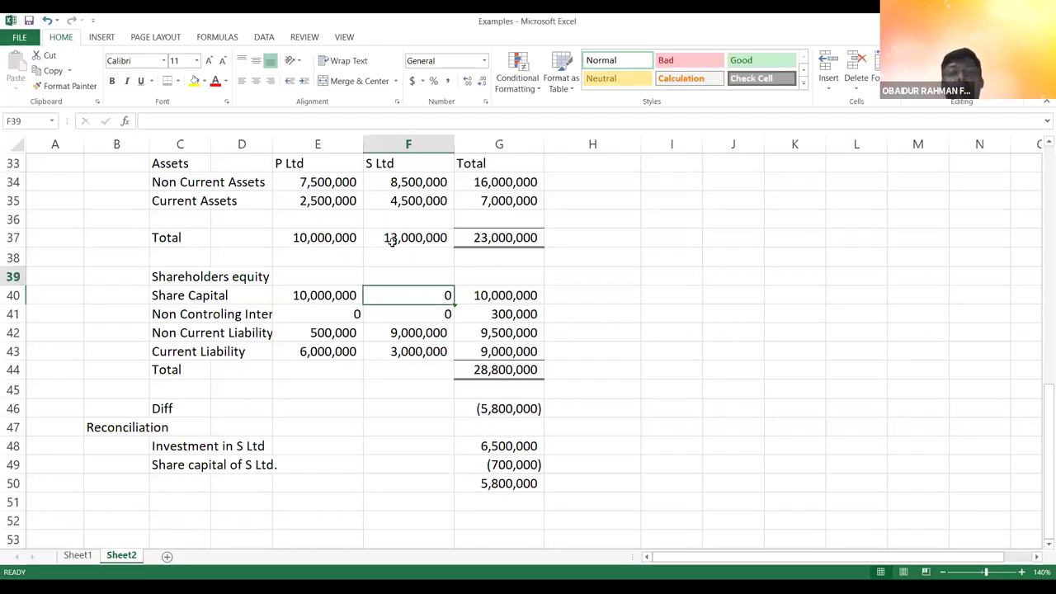
pyautogui.press('Up')
pyautogui.press('Up')
pyautogui.press('Up')
pyautogui.press('Up')
pyautogui.press('Up')
pyautogui.press('Up')
pyautogui.press('Up')
pyautogui.press('Up')
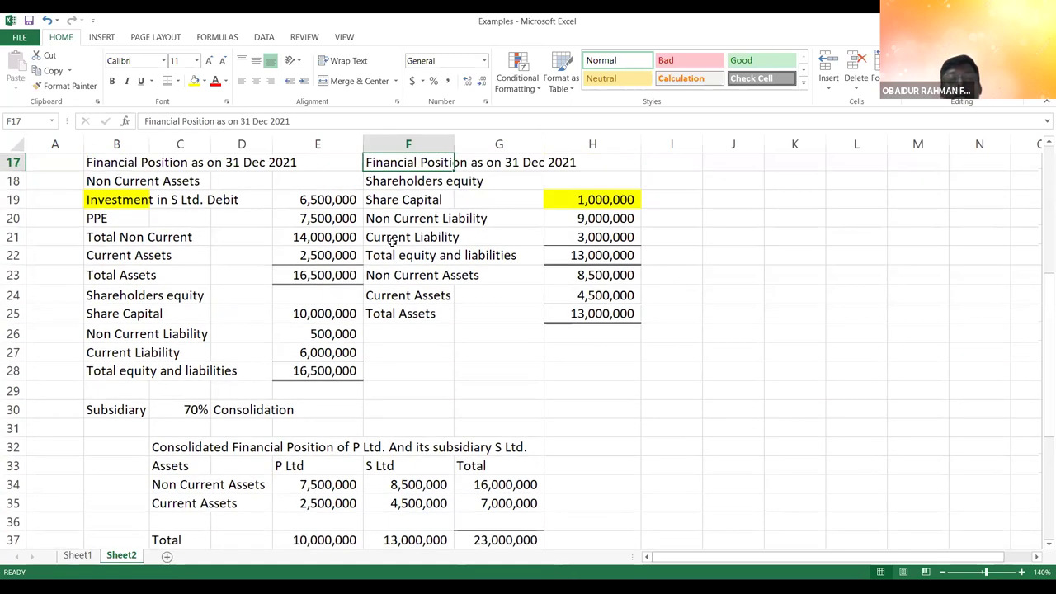
pyautogui.press('Up')
pyautogui.click(386, 294)
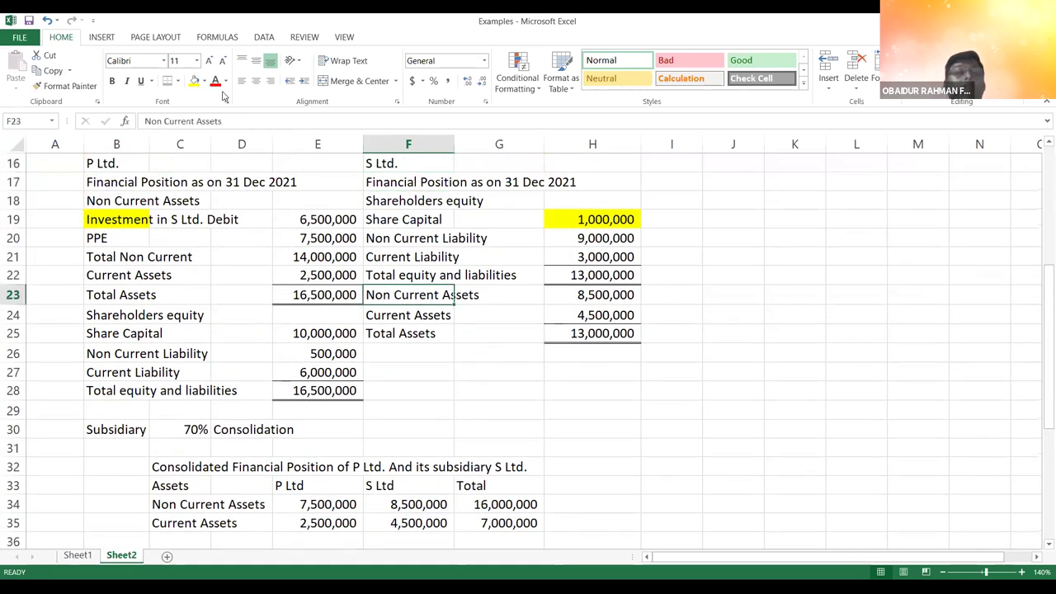
pyautogui.click(194, 81)
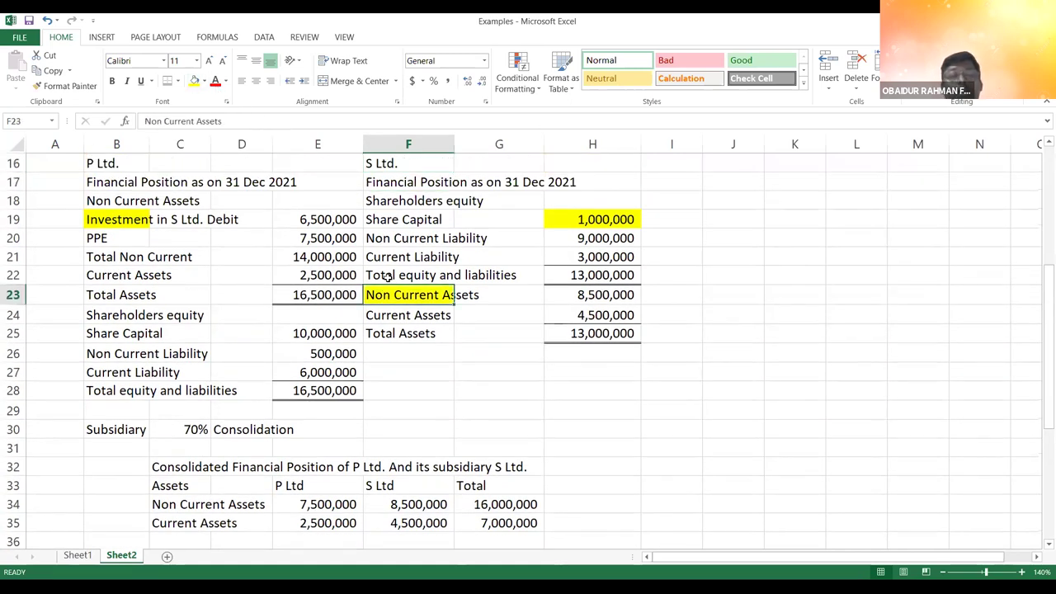
# - Enter the note "Is it Fair Value??????" in I23 beside S Ltd's non-current assets amount
pyautogui.click(593, 297)
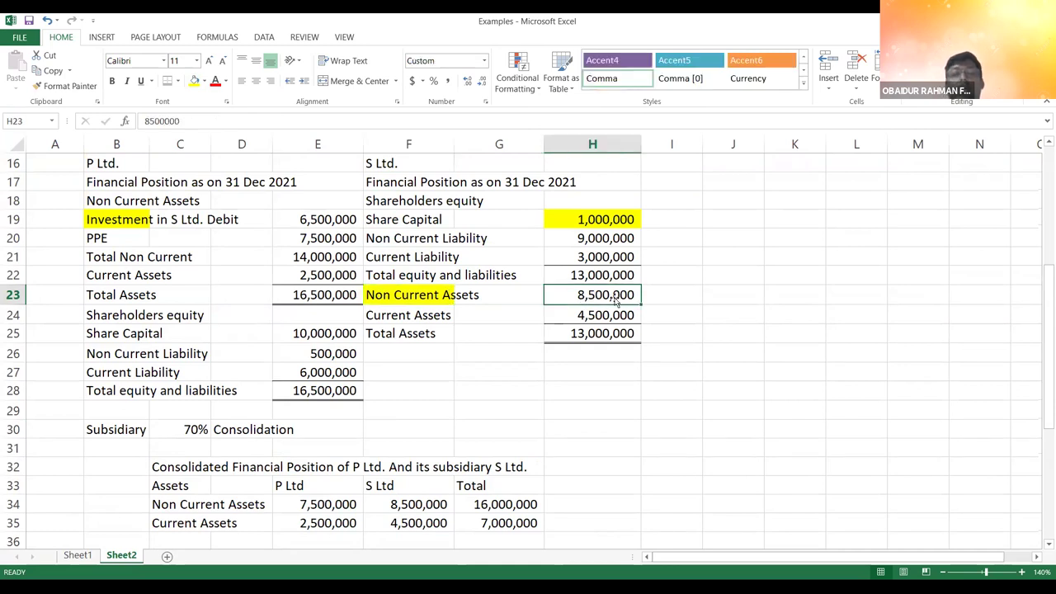
pyautogui.click(665, 300)
pyautogui.write('Is i')
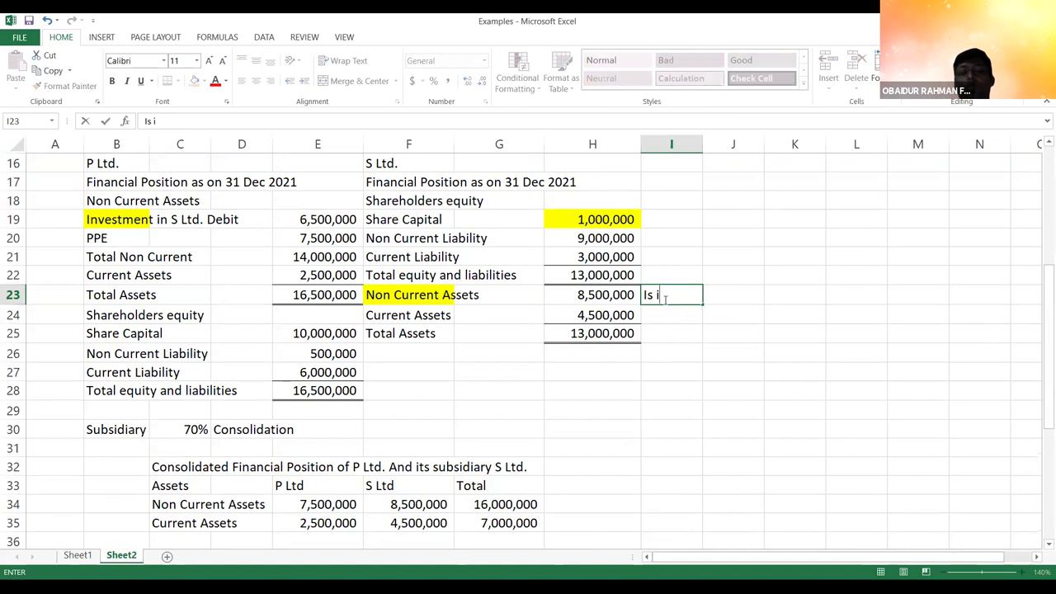
pyautogui.write('t Fa')
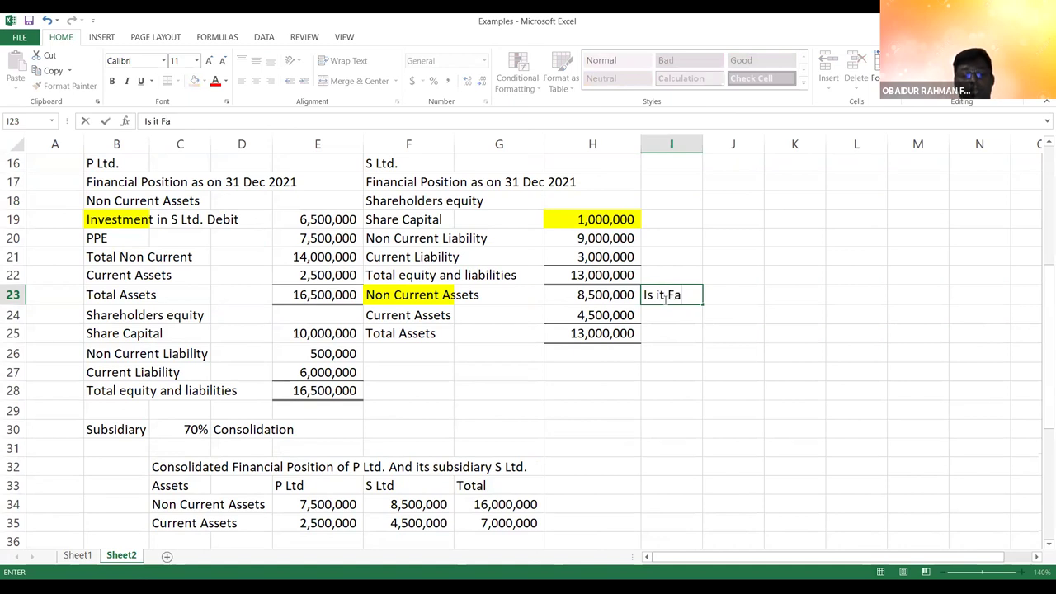
pyautogui.write('ir Val')
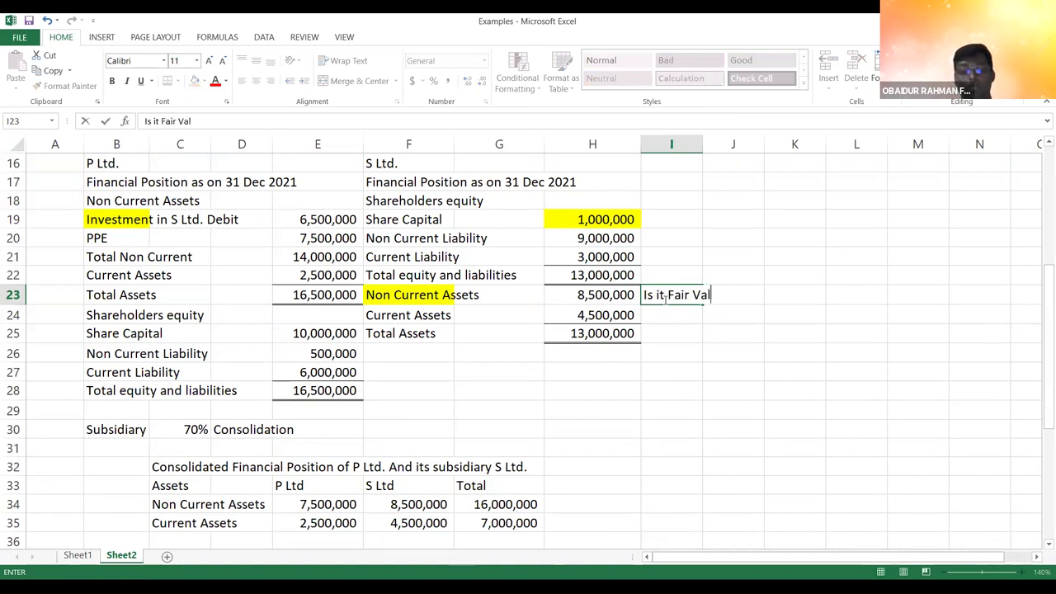
pyautogui.write('ue??????')
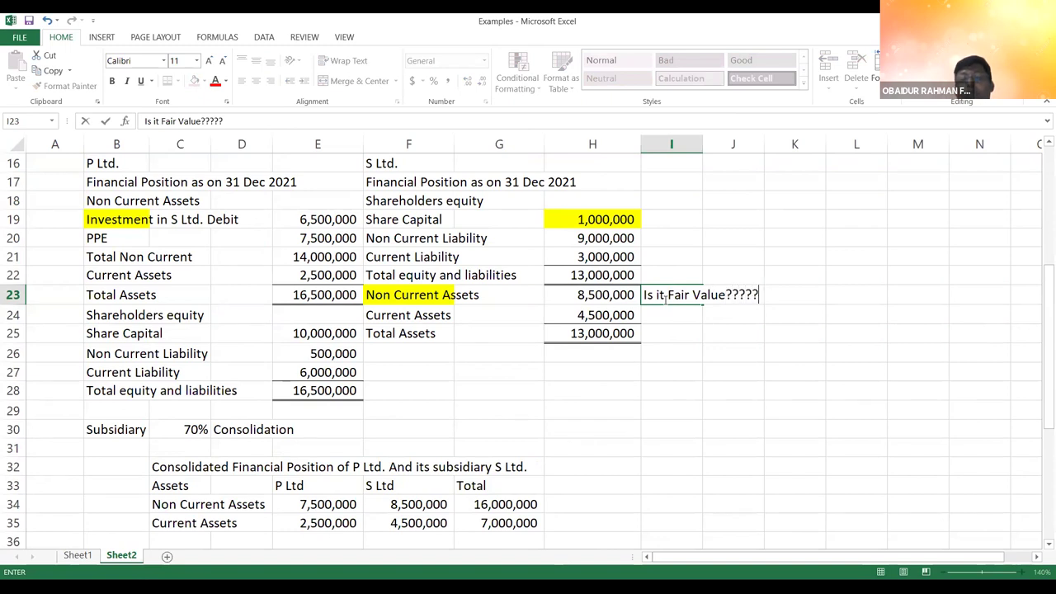
pyautogui.press('Return')
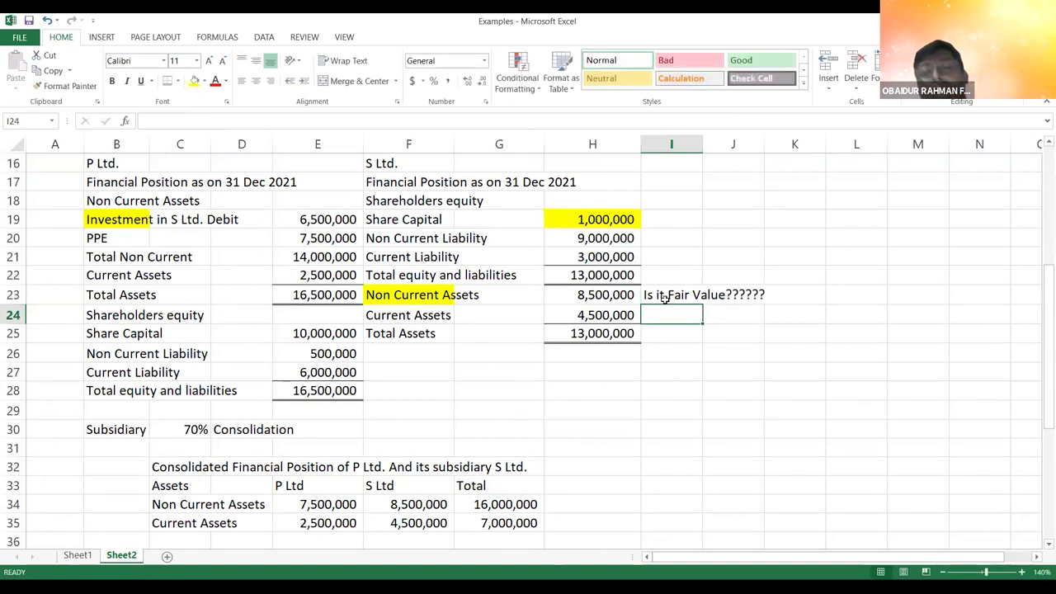
# - Delete the fair value note from I23
pyautogui.click(607, 302)
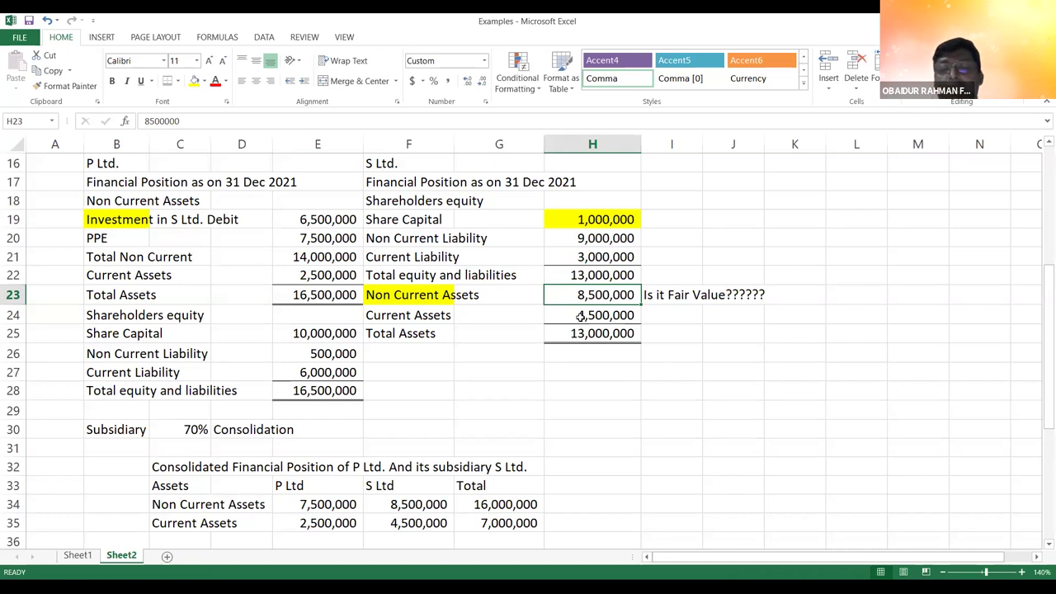
pyautogui.click(652, 296)
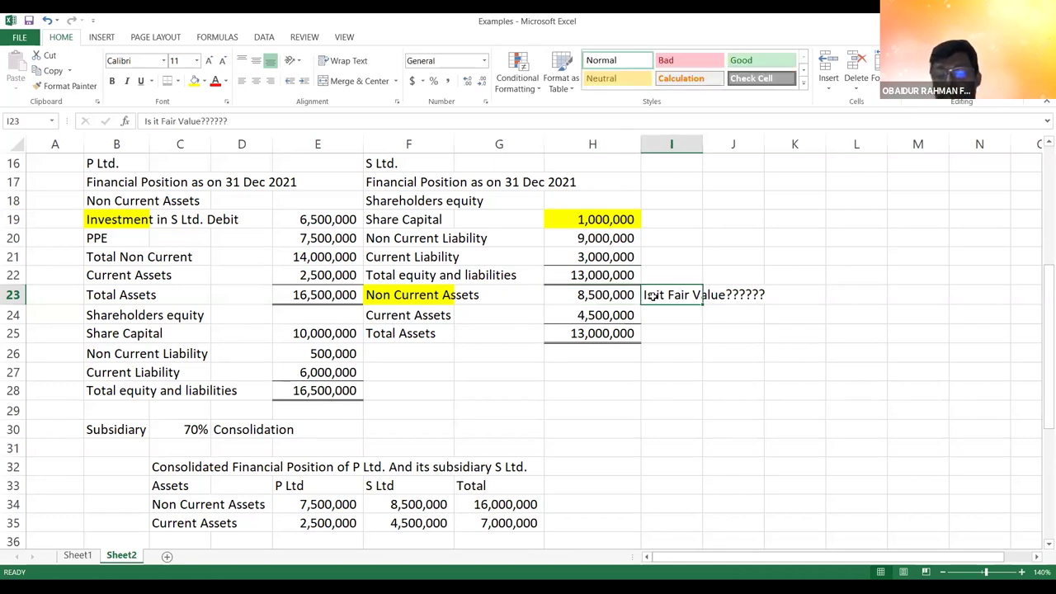
pyautogui.press('Delete')
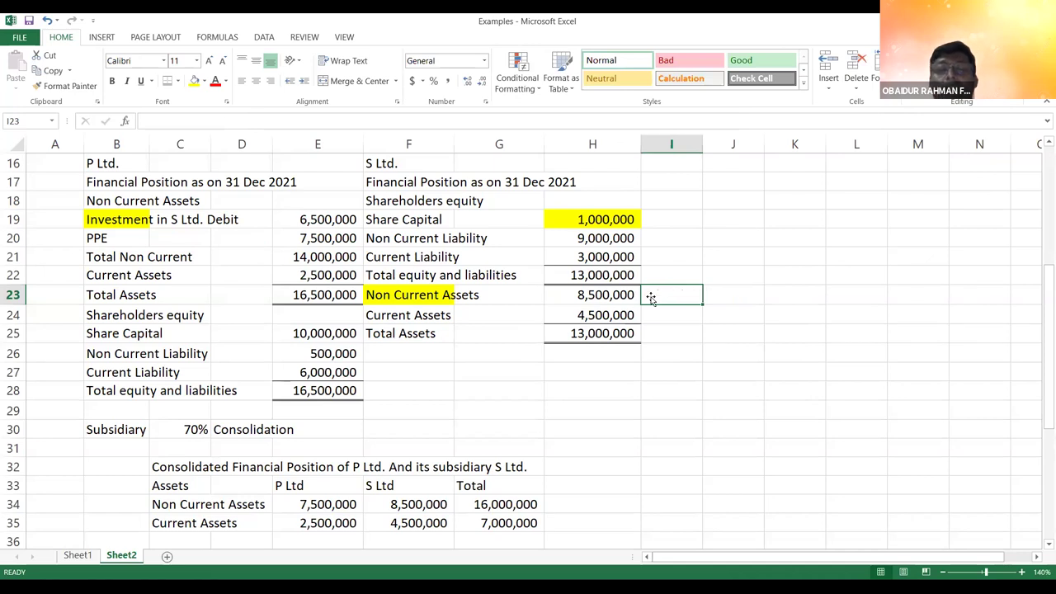
# - Review S Ltd's share capital in H19 and the reconciliation amounts in G48 to G50
pyautogui.click(582, 221)
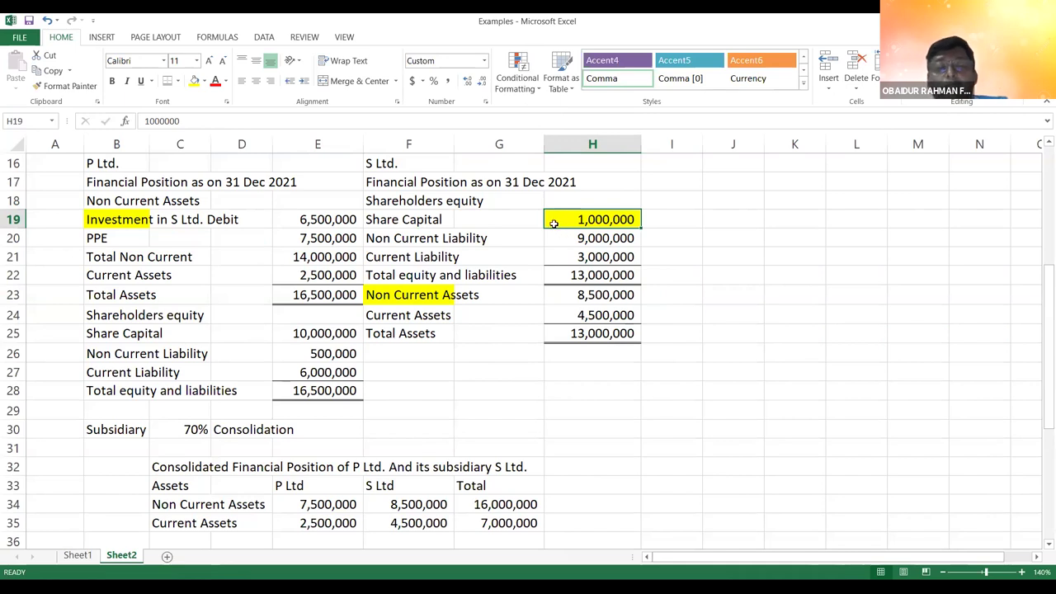
pyautogui.click(515, 387)
pyautogui.press('Down')
pyautogui.press('Down')
pyautogui.press('Down')
pyautogui.press('Down')
pyautogui.press('Down')
pyautogui.press('Down')
pyautogui.press('Down')
pyautogui.press('Down')
pyautogui.press('Down')
pyautogui.press('Down')
pyautogui.press('Down')
pyautogui.press('Down')
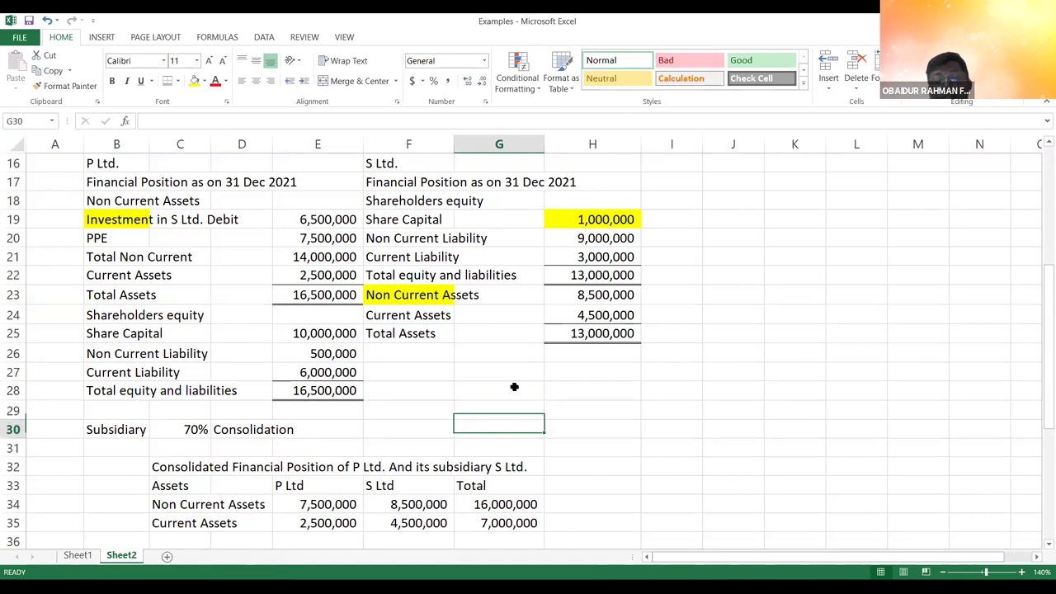
pyautogui.press('Down')
pyautogui.press('Down')
pyautogui.press('Down')
pyautogui.press('Down')
pyautogui.press('Down')
pyautogui.press('Down')
pyautogui.press('Down')
pyautogui.press('Down')
pyautogui.press('Down')
pyautogui.press('Down')
pyautogui.press('Down')
pyautogui.press('Down')
pyautogui.press('Down')
pyautogui.press('Down')
pyautogui.press('Down')
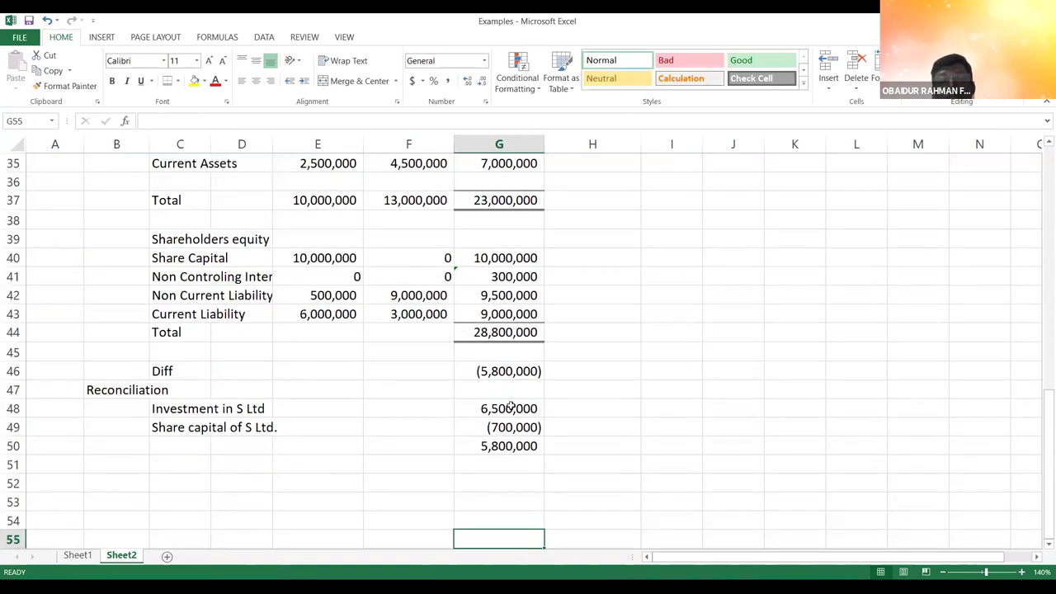
pyautogui.click(509, 408)
pyautogui.click(509, 425)
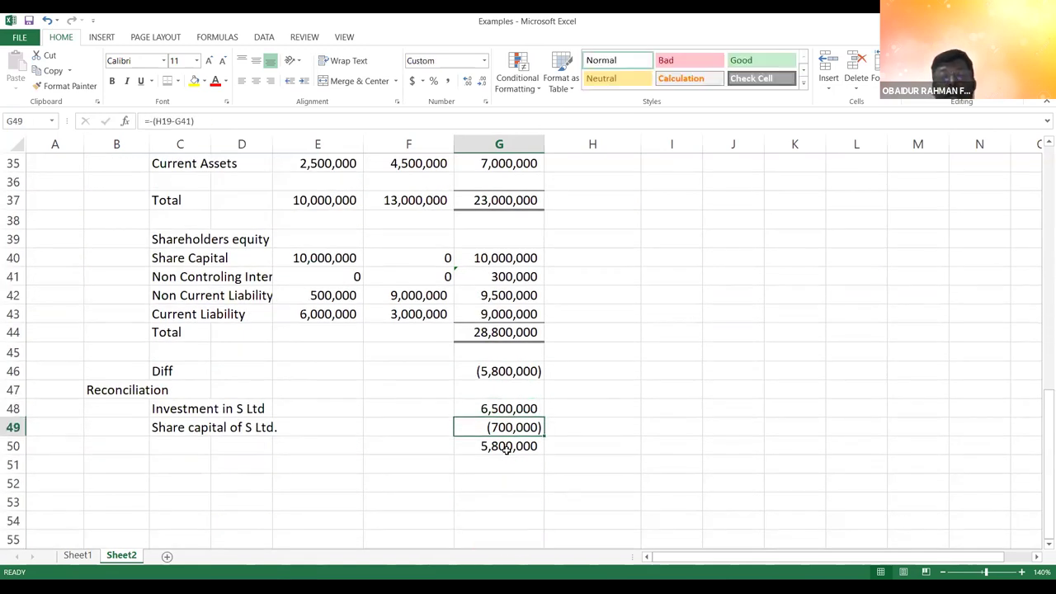
pyautogui.click(506, 446)
# - Label the reconciliation total in C50 as "Good will"
pyautogui.click(194, 445)
pyautogui.write('Goo')
pyautogui.press('BackSpace')
pyautogui.press('BackSpace')
pyautogui.write('ood will')
pyautogui.press('Return')
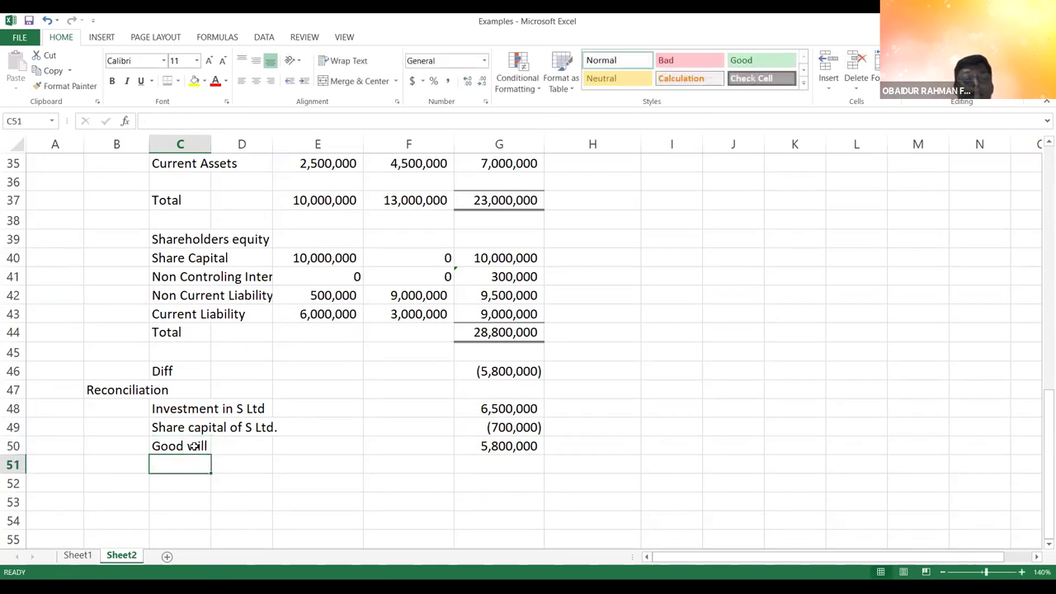
# - Add a "Good will" line in C36, between Current Assets and Total in the consolidated statement
pyautogui.click(190, 223)
pyautogui.press('Up')
pyautogui.press('Up')
pyautogui.press('Up')
pyautogui.press('Up')
pyautogui.press('Up')
pyautogui.press('Up')
pyautogui.press('Up')
pyautogui.press('Up')
pyautogui.press('Up')
pyautogui.press('Up')
pyautogui.press('Up')
pyautogui.press('Up')
pyautogui.press('Up')
pyautogui.press('Up')
pyautogui.press('Up')
pyautogui.press('Up')
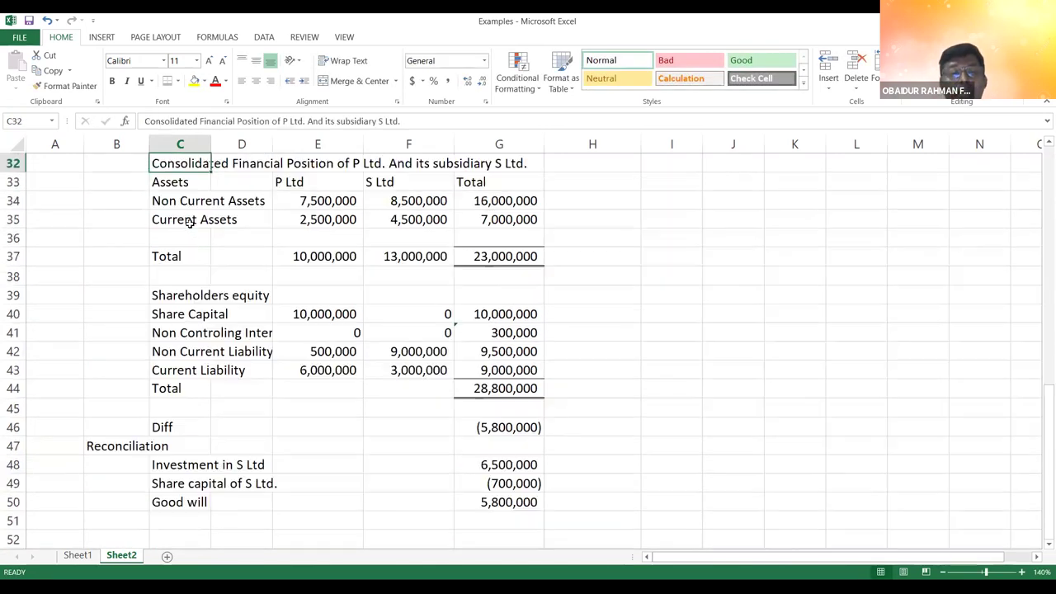
pyautogui.press('Down')
pyautogui.press('Down')
pyautogui.press('Down')
pyautogui.press('Down')
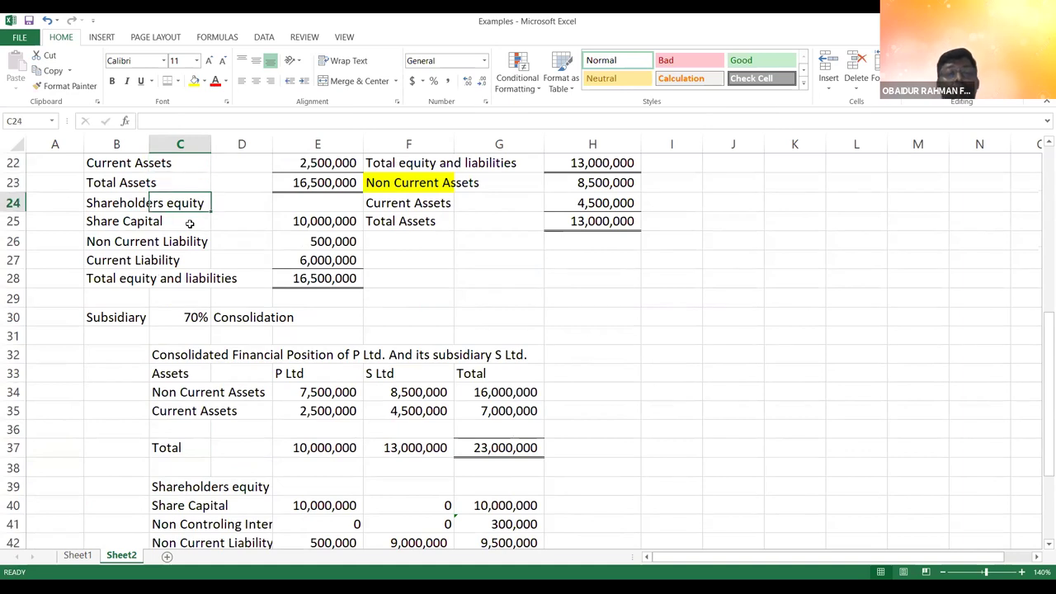
pyautogui.press('Down')
pyautogui.press('Down')
pyautogui.press('Down')
pyautogui.press('Down')
pyautogui.press('Down')
pyautogui.press('Down')
pyautogui.press('Down')
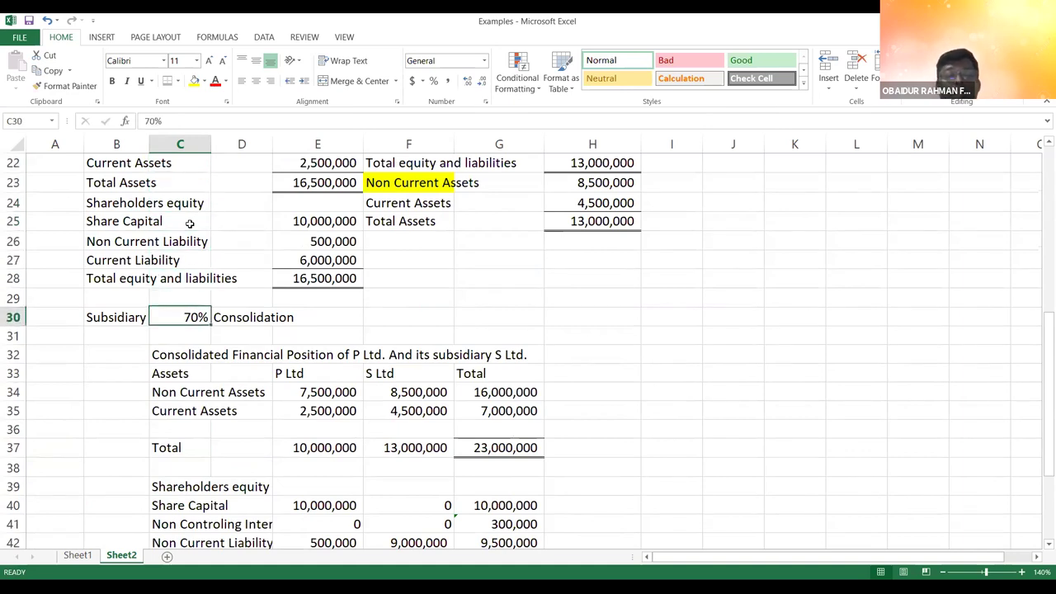
pyautogui.press('Down')
pyautogui.press('Down')
pyautogui.press('Down')
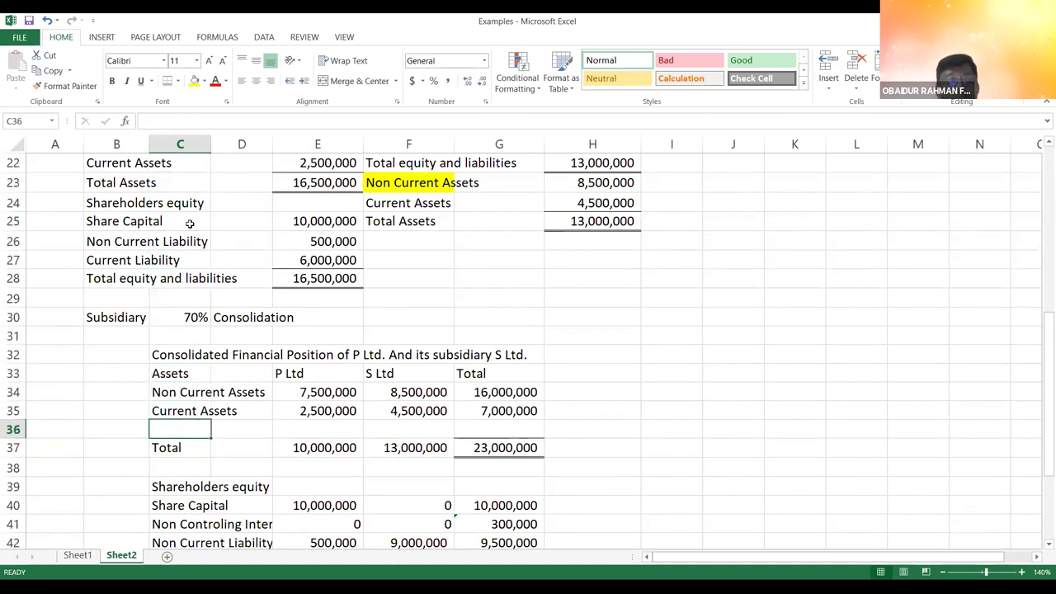
pyautogui.write('Good')
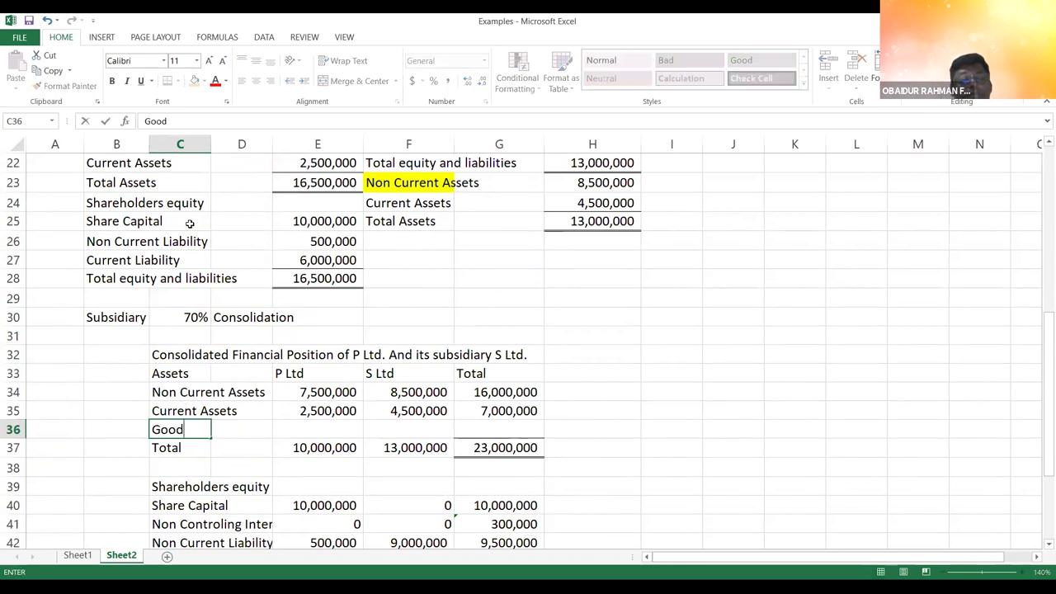
pyautogui.write(' will')
pyautogui.press('Return')
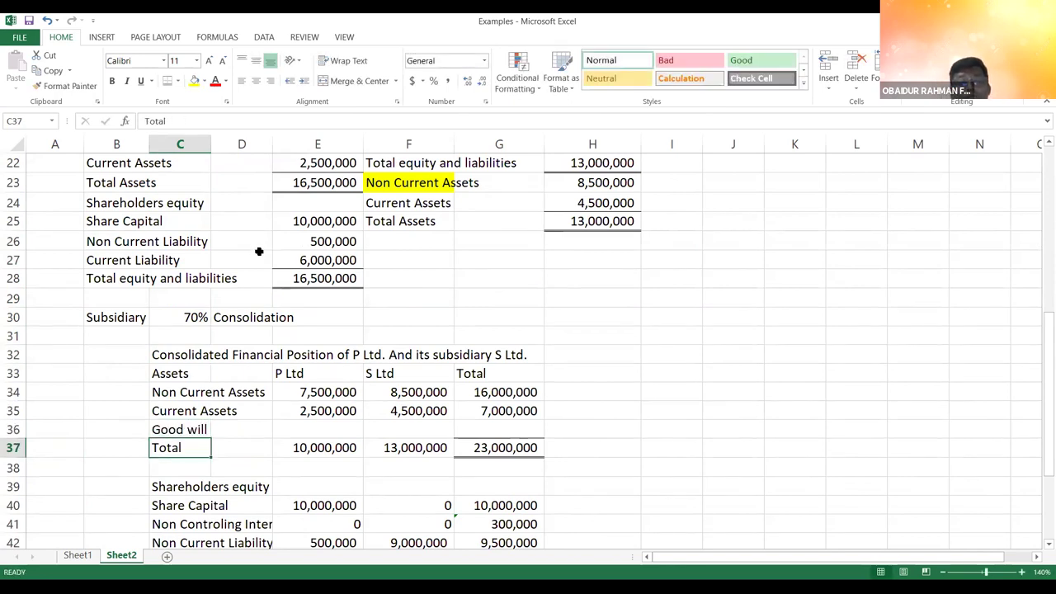
# - Enter 5800000 as the goodwill amount in the consolidated Total column at G36
pyautogui.click(488, 425)
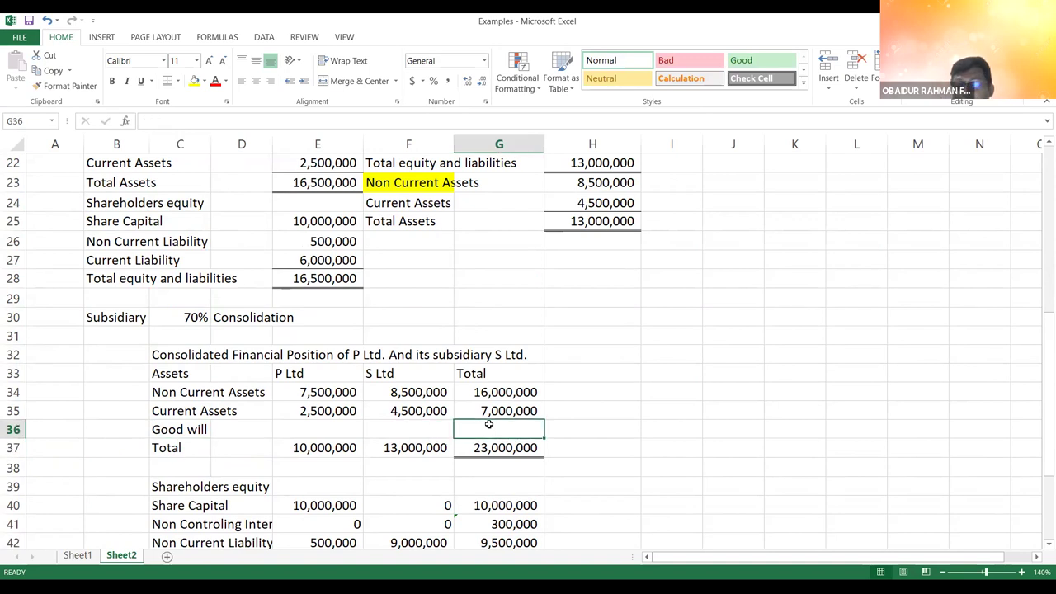
pyautogui.write('5800000')
pyautogui.press('Return')
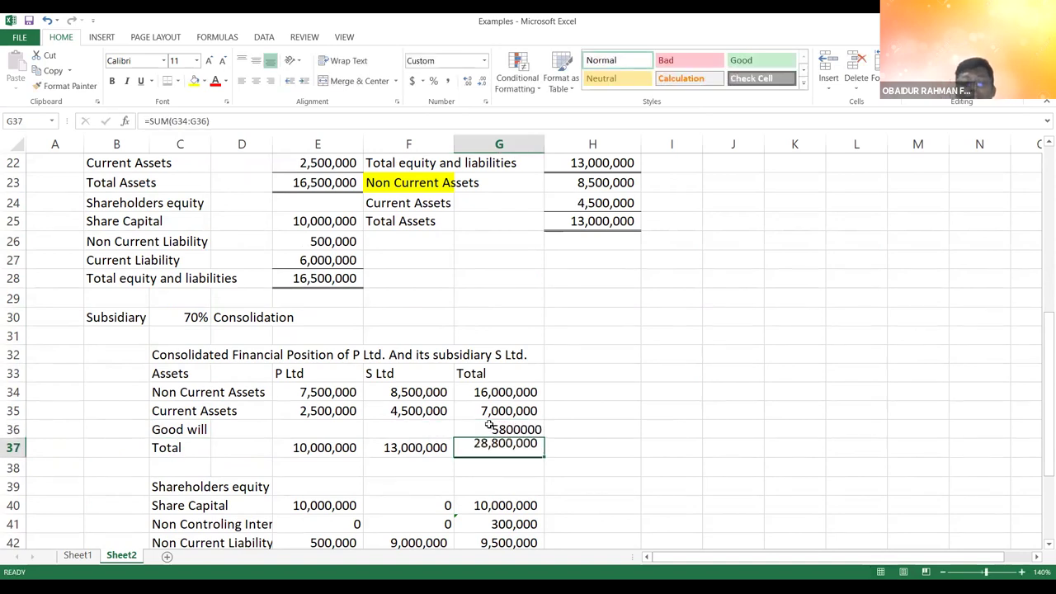
# - Check the consolidated totals, the difference in G46 and the goodwill reconciliation below them
pyautogui.press('Down')
pyautogui.press('Down')
pyautogui.press('Down')
pyautogui.press('Down')
pyautogui.press('Down')
pyautogui.press('Down')
pyautogui.press('Down')
pyautogui.press('Down')
pyautogui.press('Down')
pyautogui.press('Down')
pyautogui.press('Down')
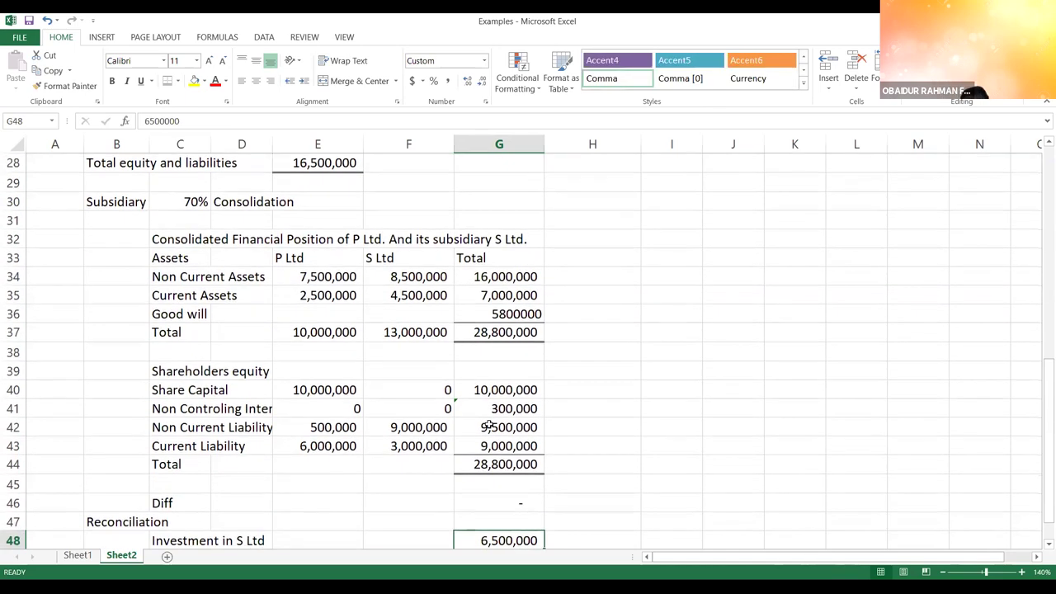
pyautogui.press('Down')
pyautogui.press('Down')
pyautogui.press('Down')
pyautogui.press('Down')
pyautogui.press('Down')
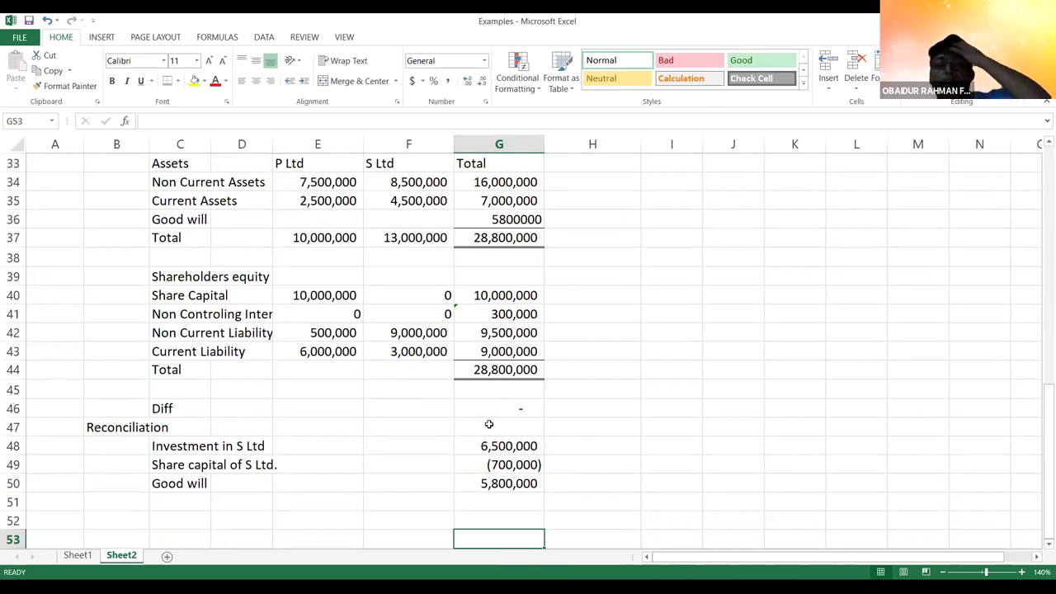
# - Review the individual P Ltd and S Ltd statements of financial position above the consolidation
pyautogui.press('Up')
pyautogui.press('Up')
pyautogui.press('Up')
pyautogui.press('Up')
pyautogui.press('Up')
pyautogui.press('Up')
pyautogui.press('Up')
pyautogui.press('Up')
pyautogui.press('Up')
pyautogui.press('Up')
pyautogui.press('Up')
pyautogui.press('Up')
pyautogui.press('Up')
pyautogui.press('Up')
pyautogui.press('Up')
pyautogui.press('Up')
pyautogui.press('Up')
pyautogui.press('Up')
pyautogui.press('Up')
pyautogui.press('Up')
pyautogui.press('Up')
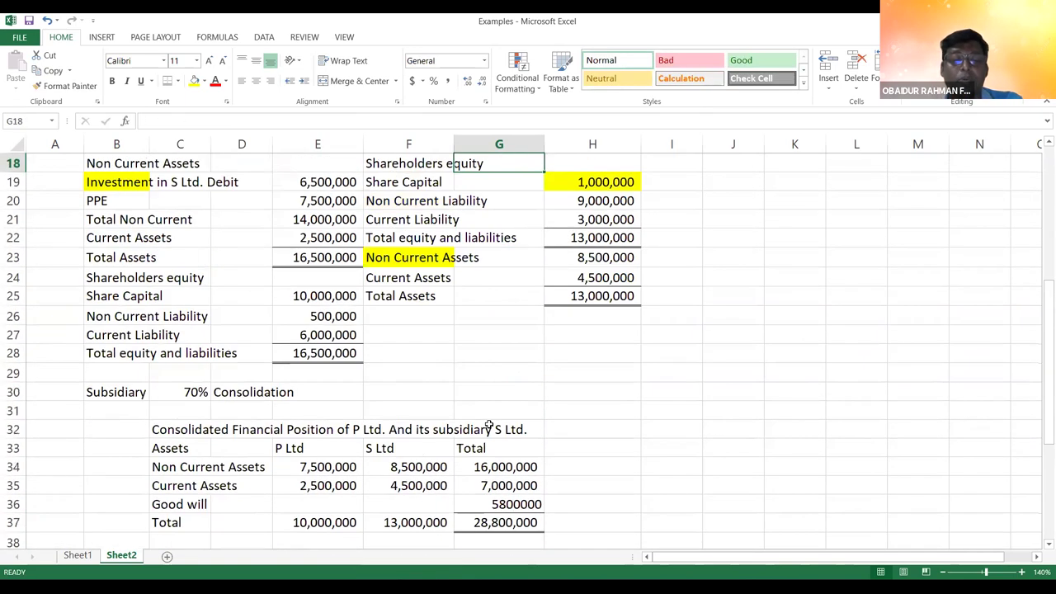
# - Review the consolidated asset, equity and liability figures down to the goodwill reconciliation at the end of the sheet
pyautogui.press('Down')
pyautogui.press('Down')
pyautogui.press('Down')
pyautogui.press('Down')
pyautogui.press('Down')
pyautogui.press('Down')
pyautogui.press('Down')
pyautogui.press('Down')
pyautogui.press('Down')
pyautogui.press('Down')
pyautogui.press('Down')
pyautogui.press('Down')
pyautogui.press('Down')
pyautogui.press('Down')
pyautogui.press('Down')
pyautogui.press('Down')
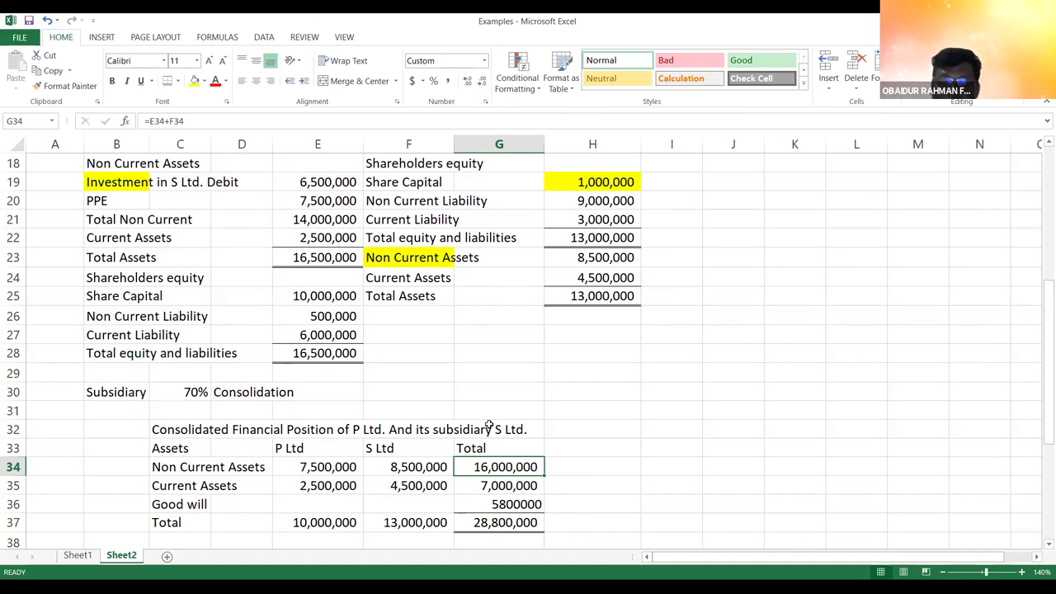
pyautogui.press('Down')
pyautogui.press('Down')
pyautogui.press('Down')
pyautogui.press('Down')
pyautogui.press('Down')
pyautogui.press('Down')
pyautogui.press('Down')
pyautogui.press('Down')
pyautogui.press('Down')
pyautogui.press('Down')
pyautogui.press('Down')
pyautogui.press('Down')
pyautogui.press('Down')
pyautogui.press('Down')
pyautogui.press('Down')
pyautogui.press('Down')
pyautogui.press('Down')
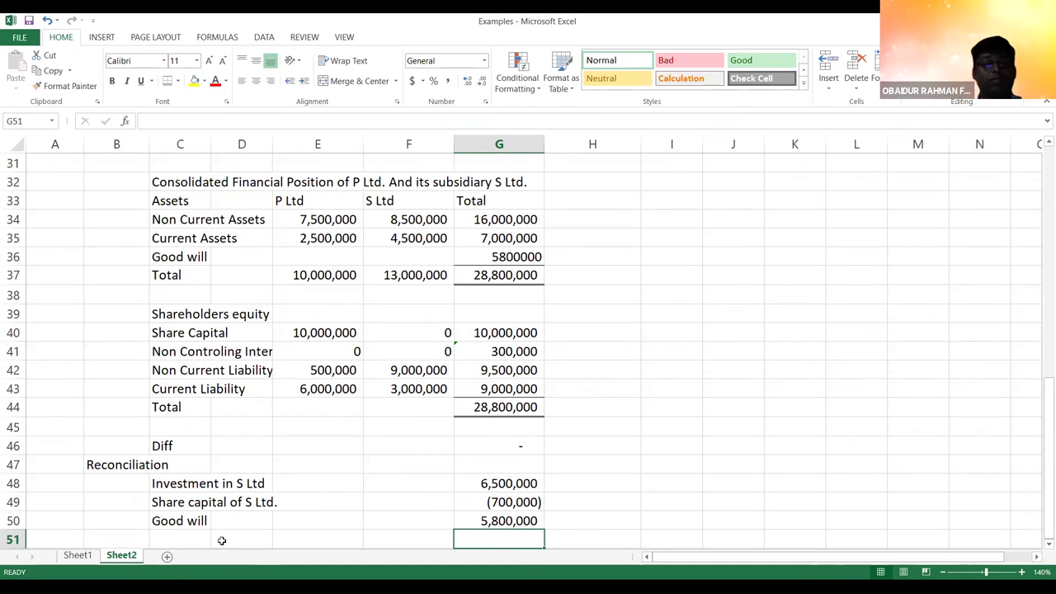
# - Retitle the Reconciliation heading in B47 as "Calculation of Good will"
pyautogui.click(198, 530)
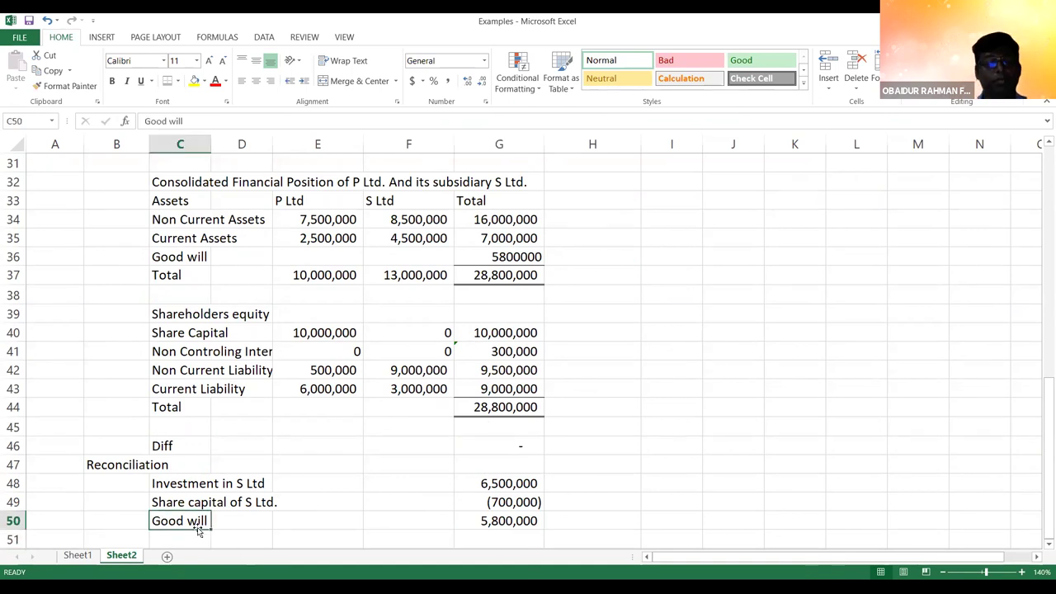
pyautogui.press('Up')
pyautogui.press('Up')
pyautogui.press('Up')
pyautogui.press('Left')
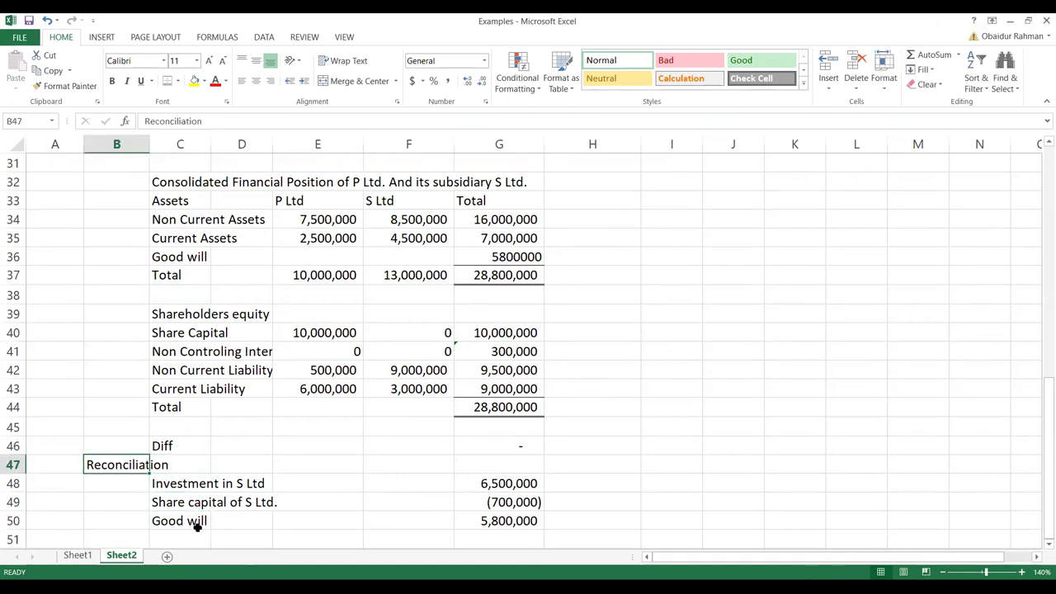
pyautogui.write('Cal')
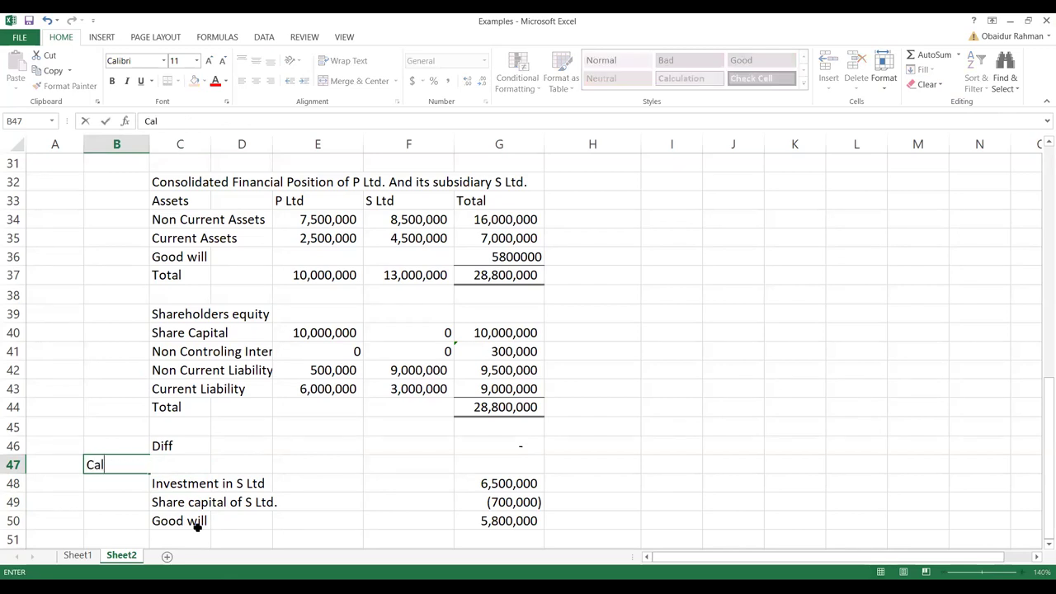
pyautogui.write('culation')
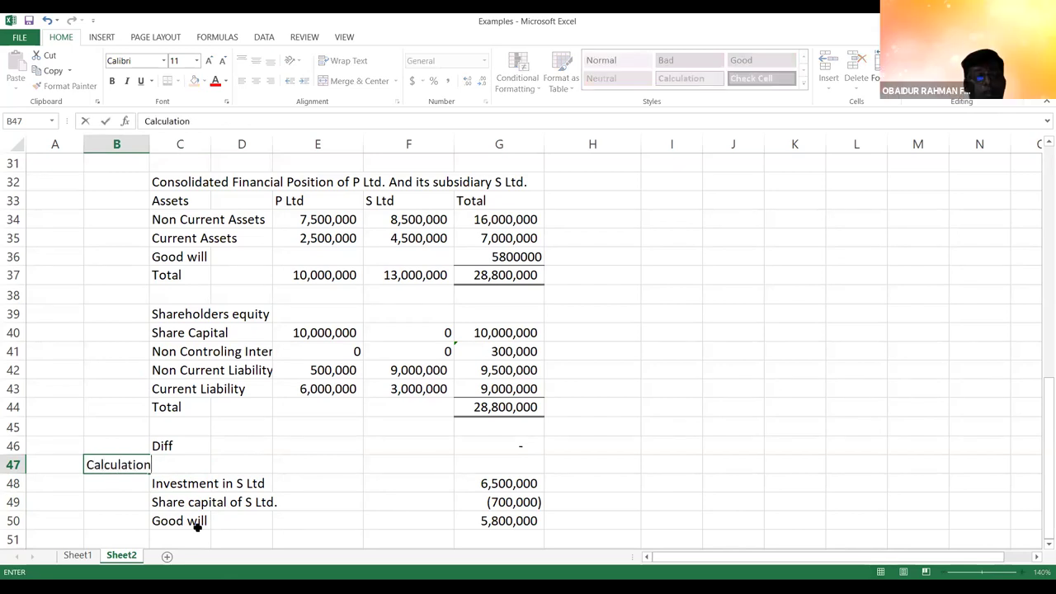
pyautogui.write(' of Good will')
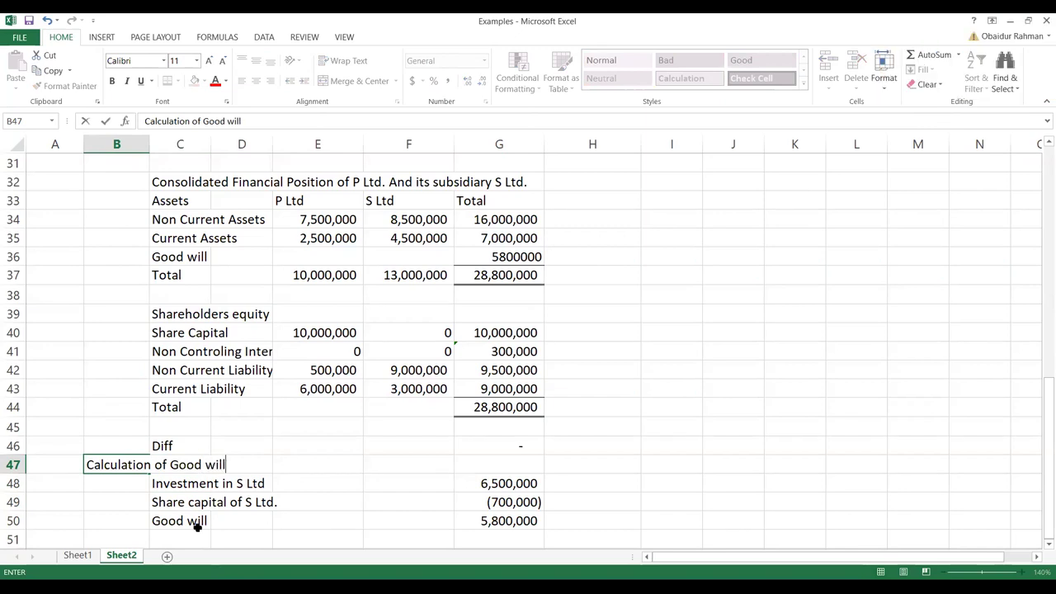
pyautogui.press('Return')
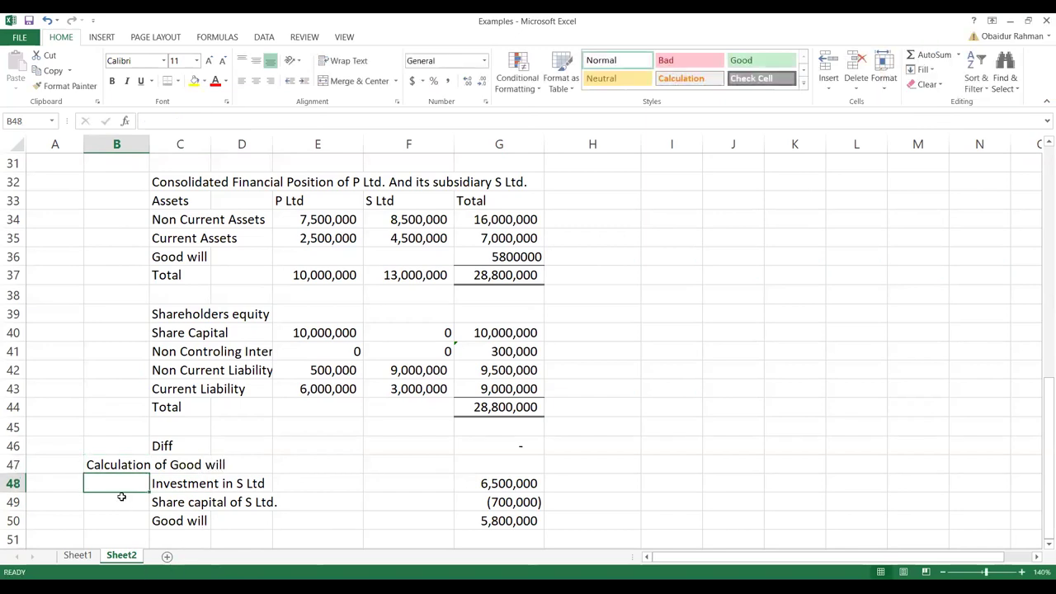
pyautogui.click(114, 466)
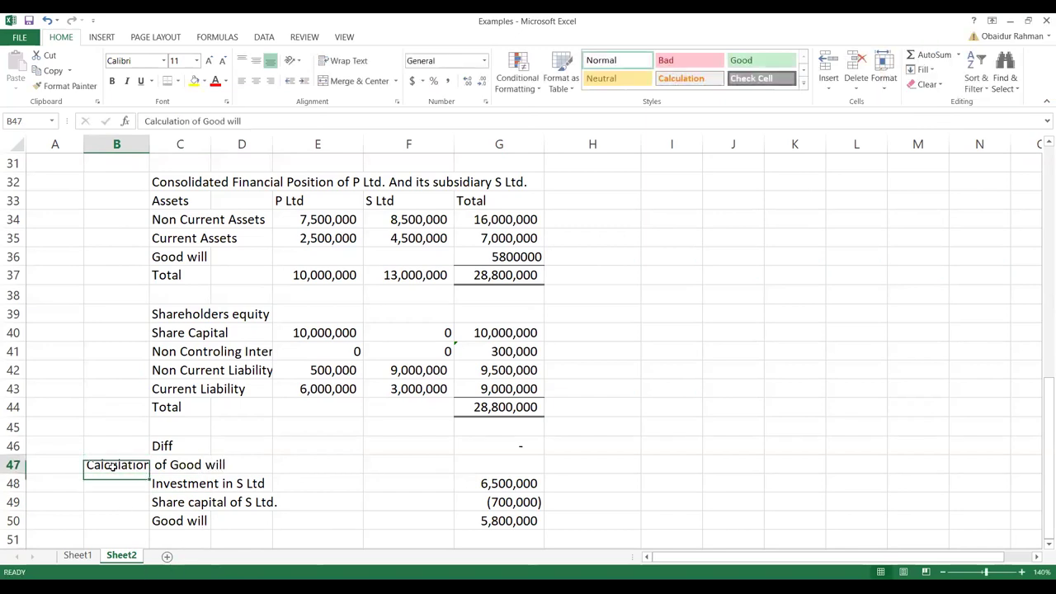
# - Insert a blank column between the S Ltd and Total columns of the consolidated statement
pyautogui.click(188, 363)
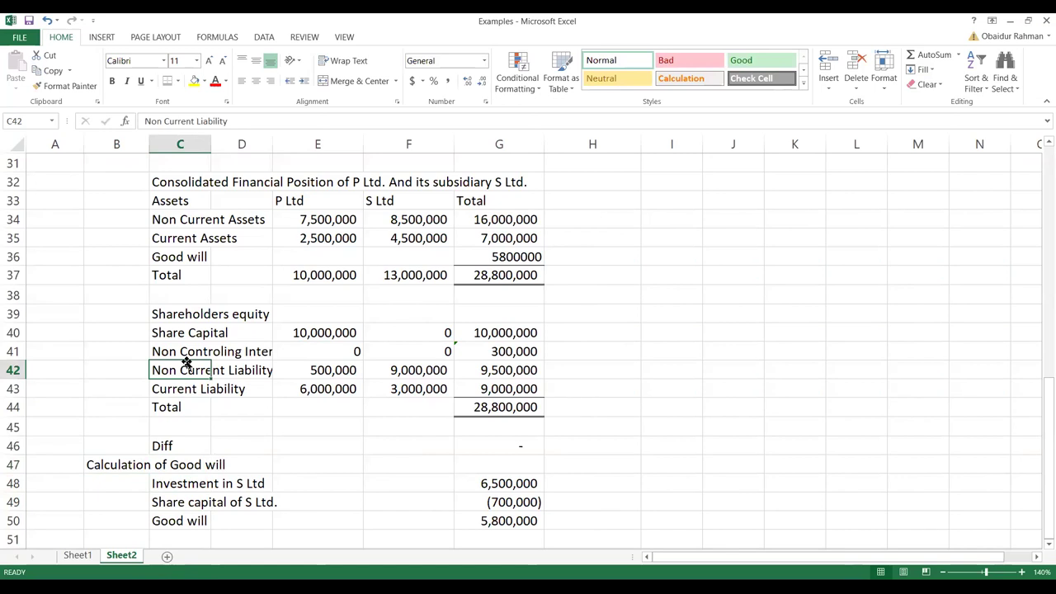
pyautogui.press('Up')
pyautogui.press('Up')
pyautogui.press('Up')
pyautogui.press('Up')
pyautogui.press('Up')
pyautogui.press('Up')
pyautogui.press('Up')
pyautogui.press('Up')
pyautogui.press('Up')
pyautogui.press('Up')
pyautogui.press('Up')
pyautogui.press('Up')
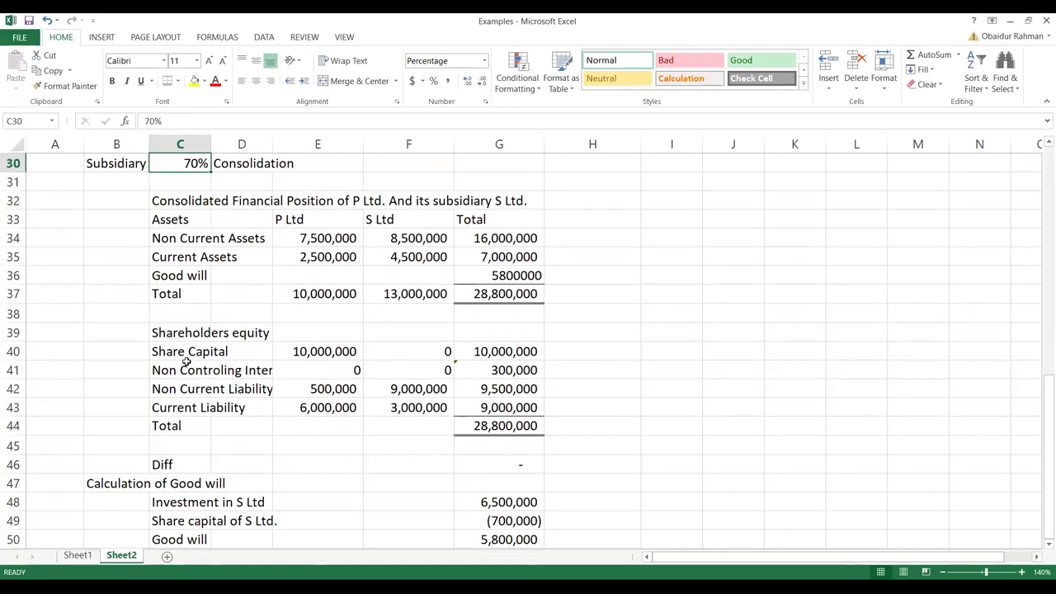
pyautogui.click(488, 145)
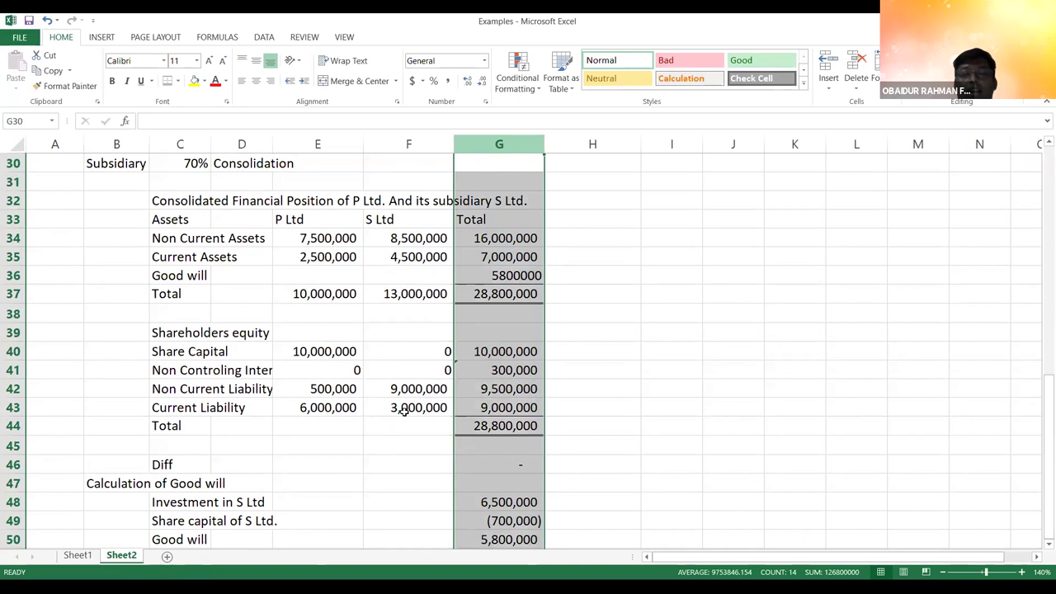
pyautogui.hotkey('ctrl', 'shift', '+')
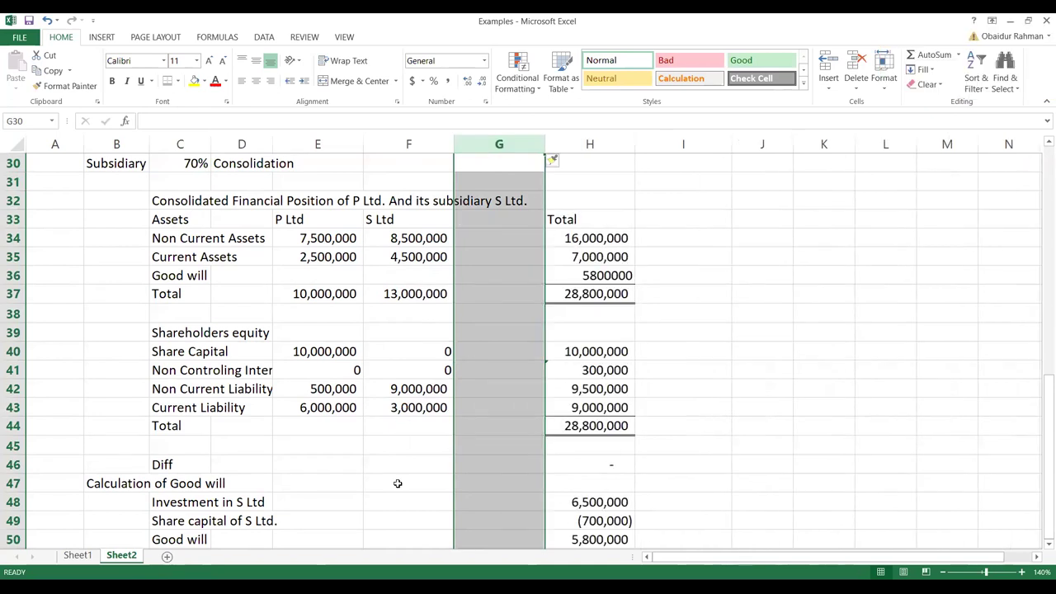
# - Head the blank column "S 2 Ltd" in G33, enter 100000 as its non current assets, and inspect the Total formula in H34
pyautogui.click(421, 216)
pyautogui.click(481, 219)
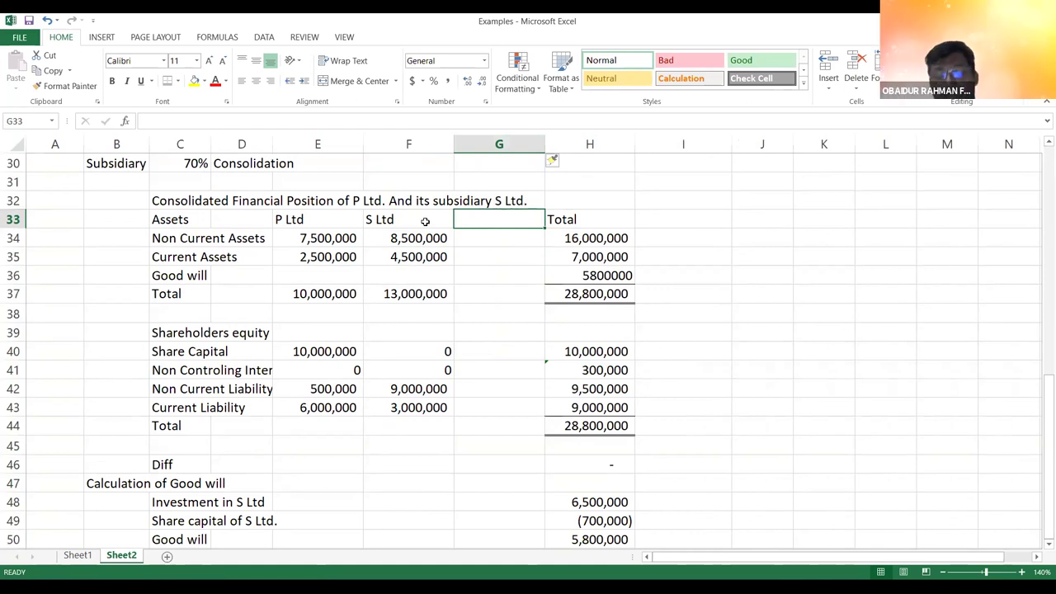
pyautogui.write('S 2 Ltd')
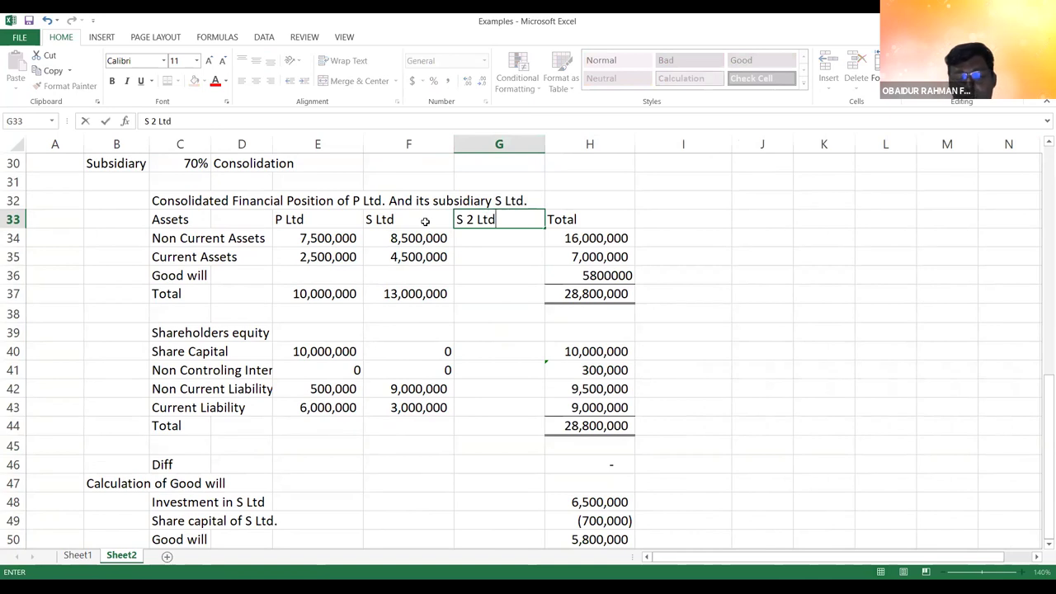
pyautogui.press('Return')
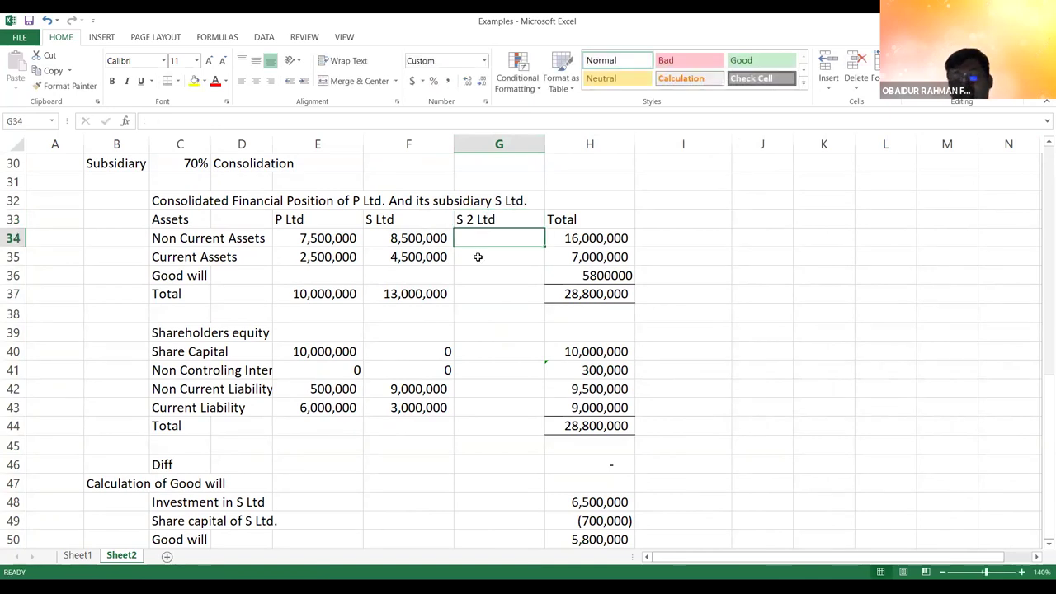
pyautogui.write('100,000')
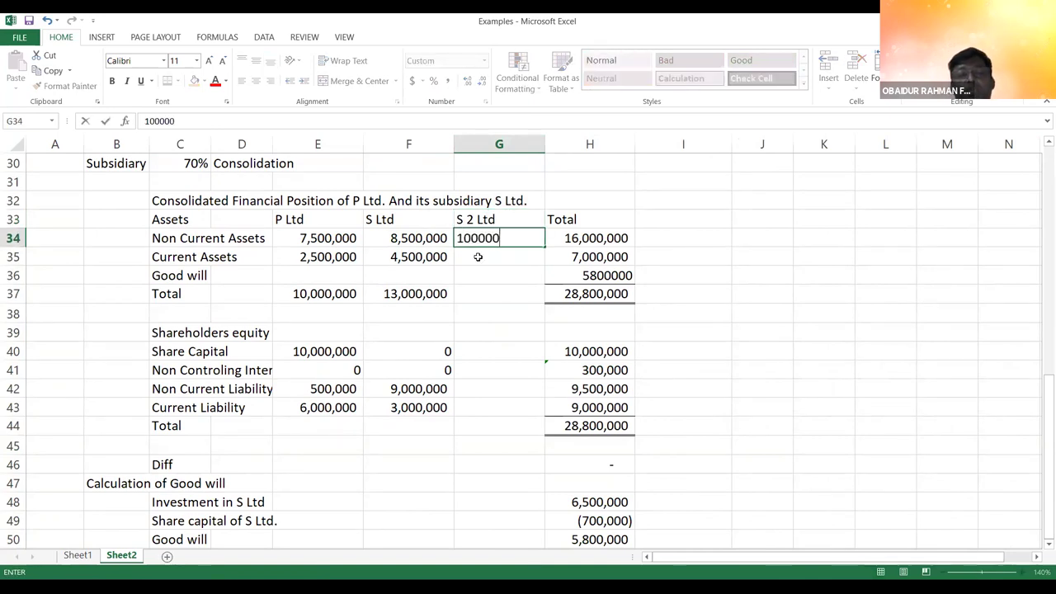
pyautogui.press('Return')
pyautogui.click(626, 238)
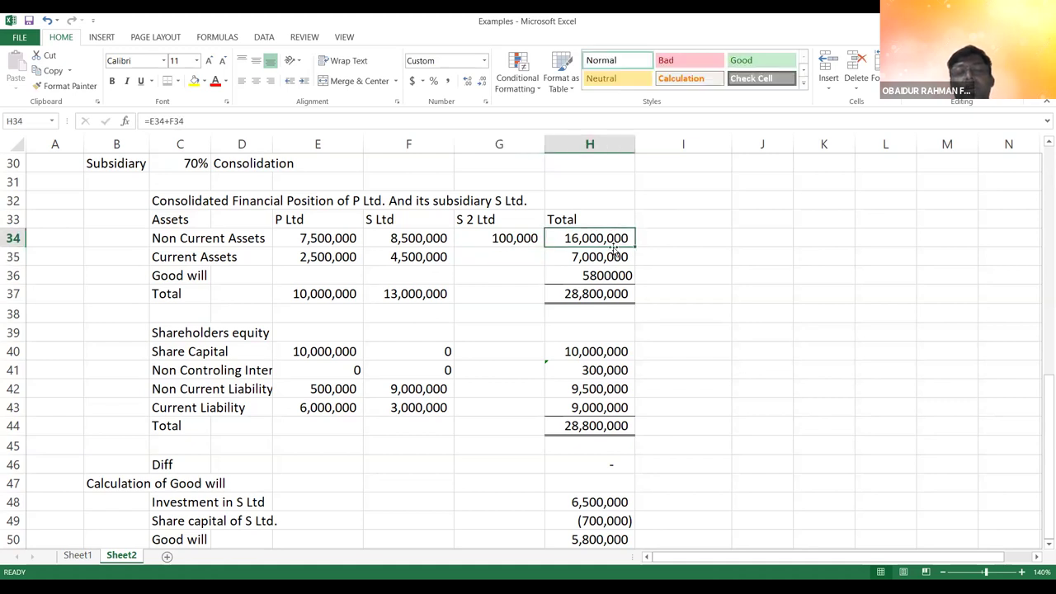
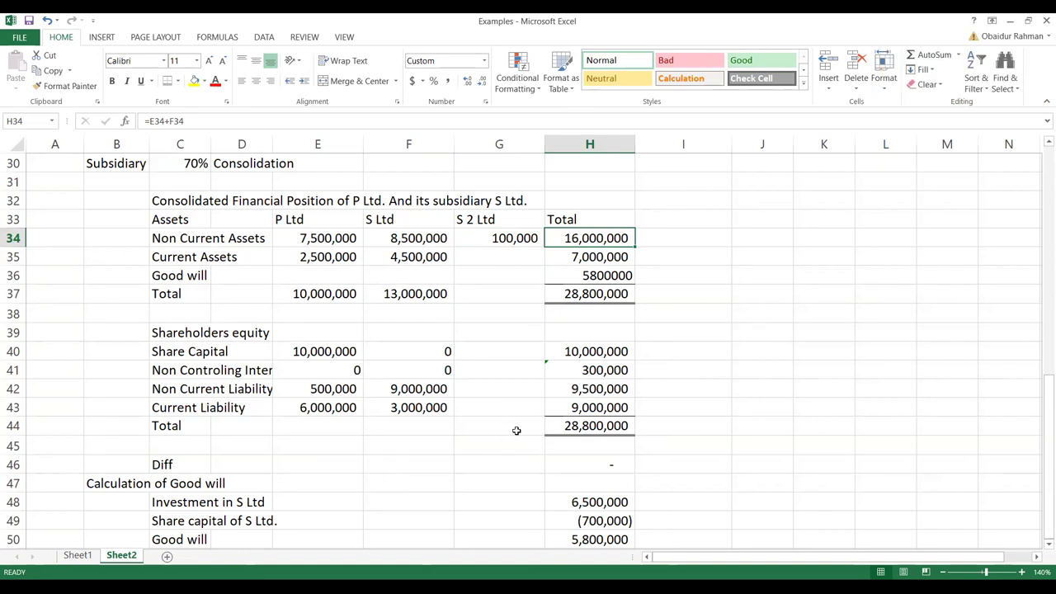
# - Delete the S 2 Ltd column from the consolidated statement
pyautogui.click(483, 145)
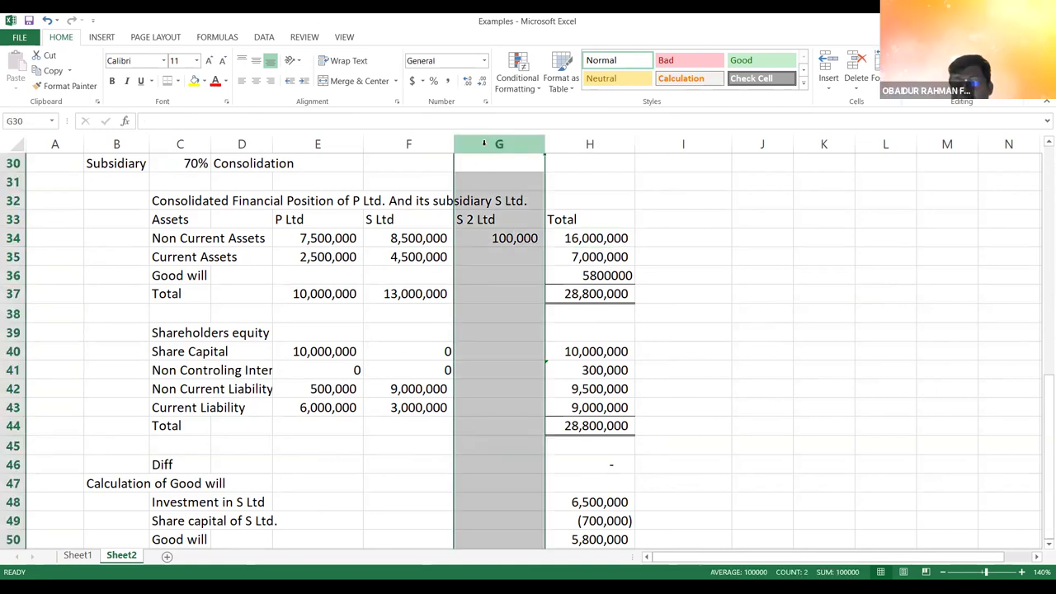
pyautogui.hotkey('ctrl', '-')
pyautogui.click(611, 353)
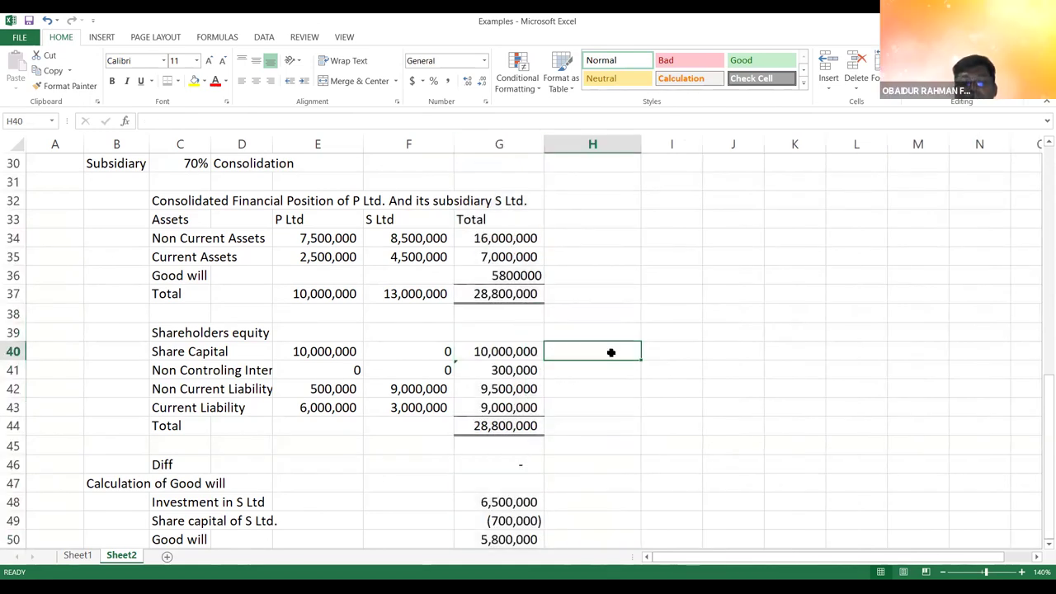
# - Enter the heading "P Ltd" in E55, below the goodwill calculation
pyautogui.press('Down')
pyautogui.press('Down')
pyautogui.press('Down')
pyautogui.press('Down')
pyautogui.press('Down')
pyautogui.press('Down')
pyautogui.press('Down')
pyautogui.press('Down')
pyautogui.press('Down')
pyautogui.press('Down')
pyautogui.press('Down')
pyautogui.press('Down')
pyautogui.press('Down')
pyautogui.press('Down')
pyautogui.press('Down')
pyautogui.press('Down')
pyautogui.press('Down')
pyautogui.press('Down')
pyautogui.press('Down')
pyautogui.press('Down')
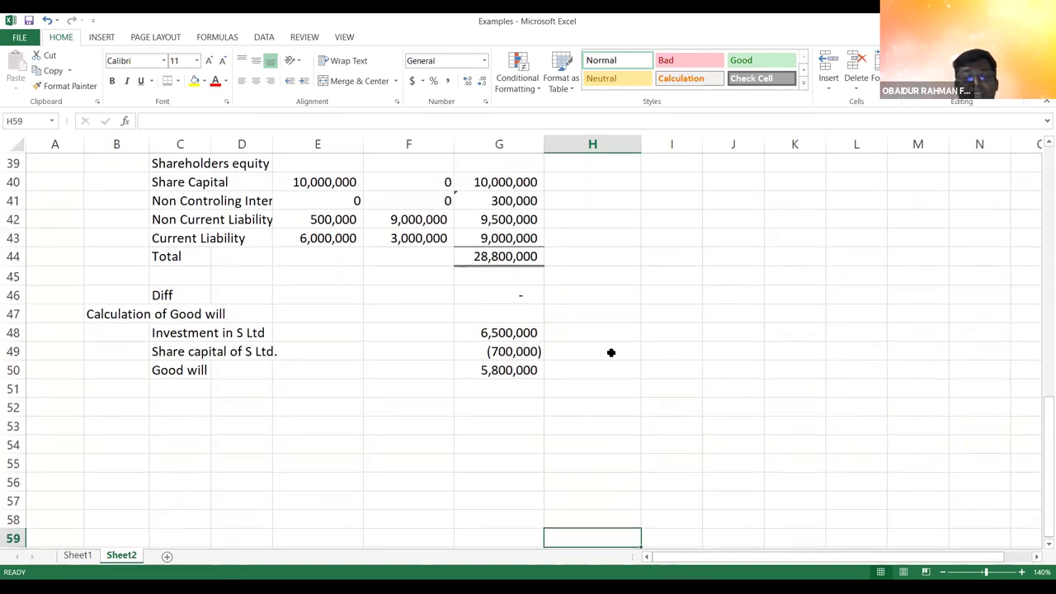
pyautogui.click(344, 294)
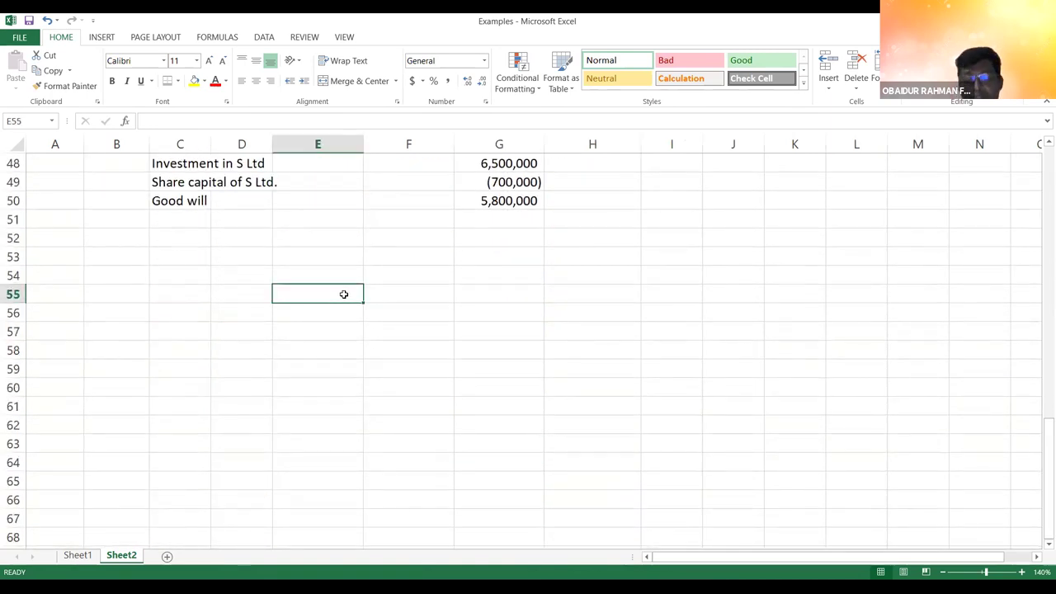
pyautogui.write('P Ltd')
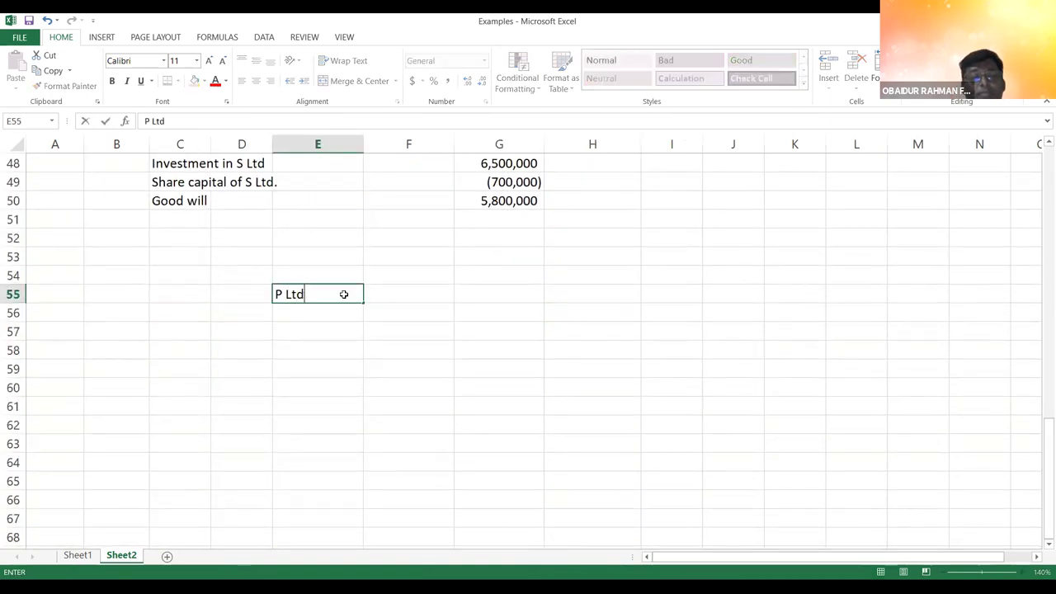
pyautogui.press('Return')
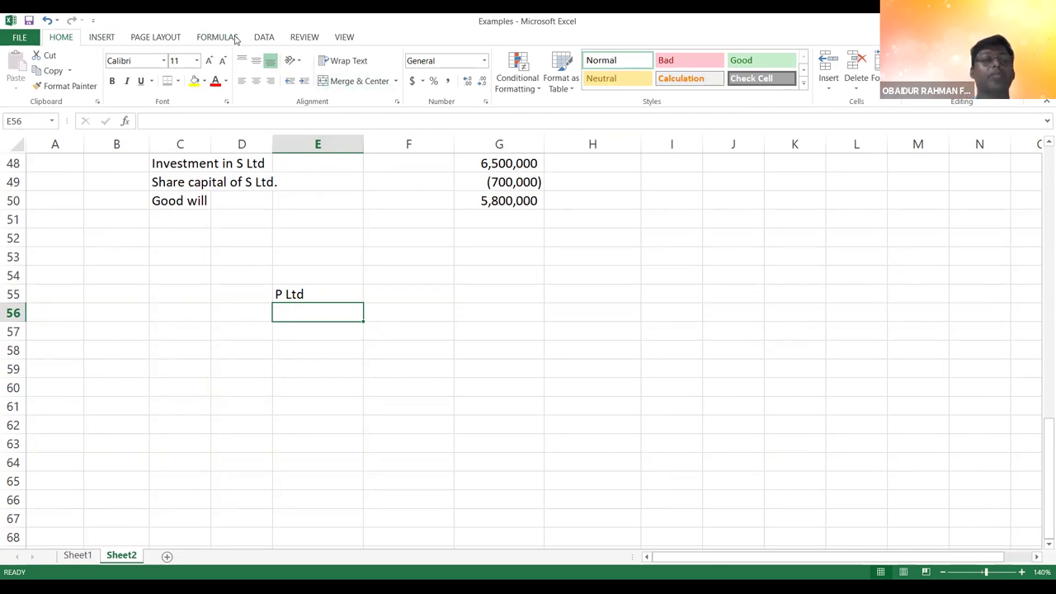
pyautogui.click(101, 39)
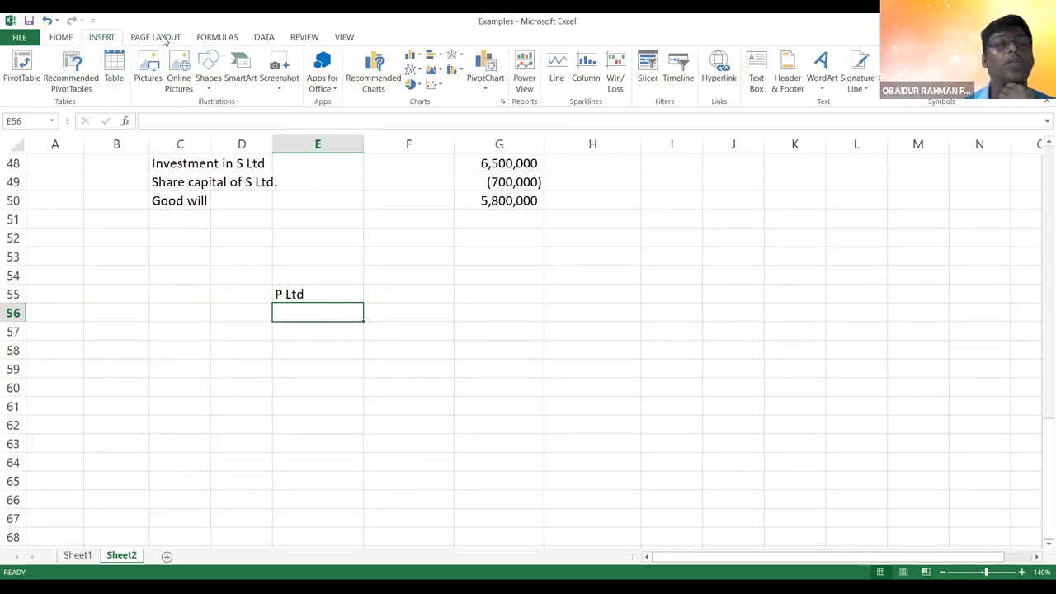
pyautogui.click(346, 39)
pyautogui.click(304, 39)
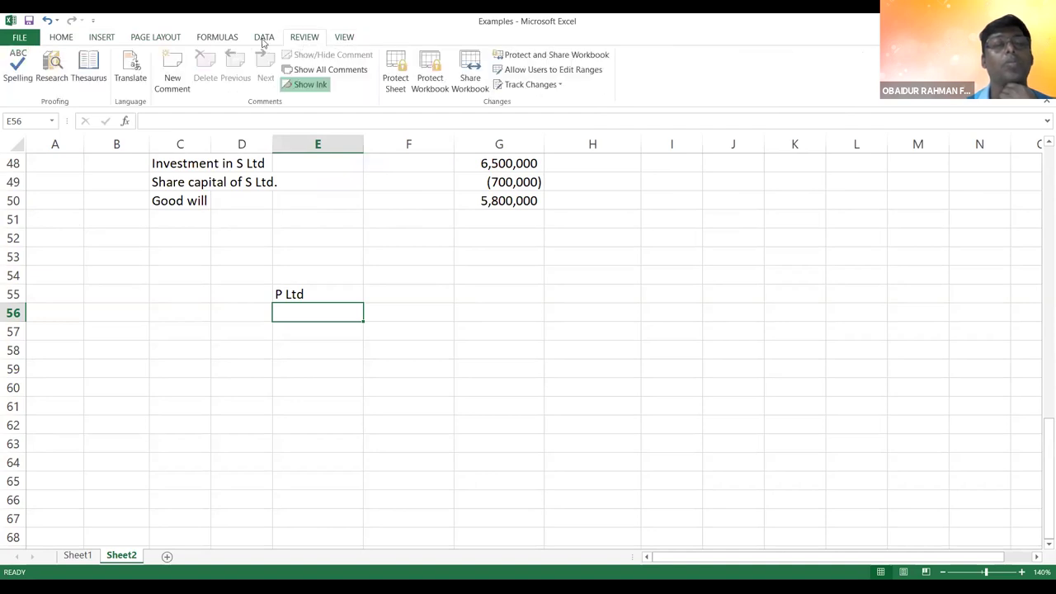
pyautogui.click(264, 40)
pyautogui.click(218, 39)
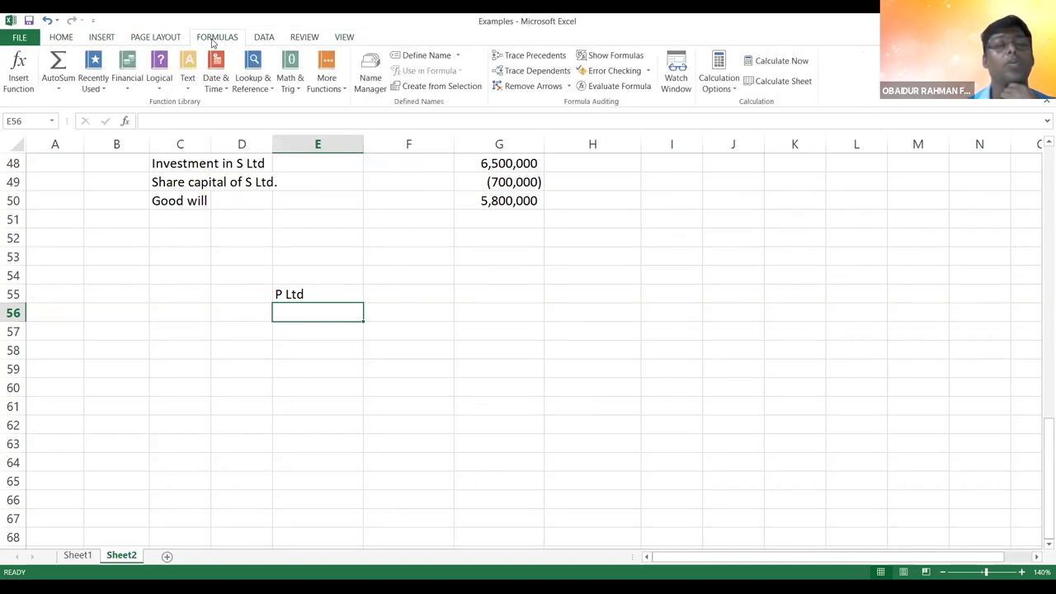
pyautogui.click(177, 39)
pyautogui.click(113, 40)
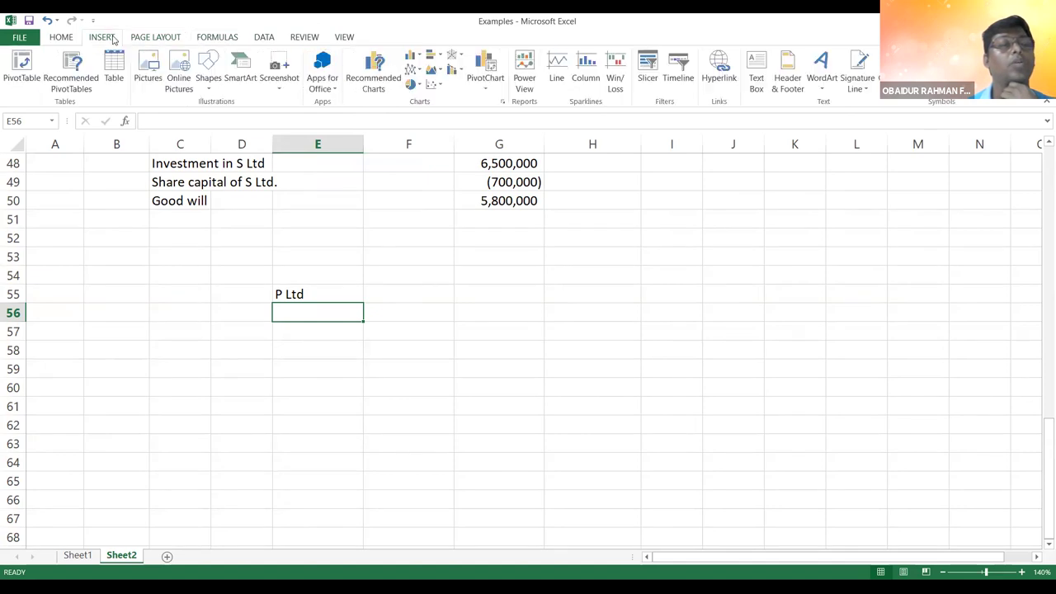
pyautogui.click(64, 39)
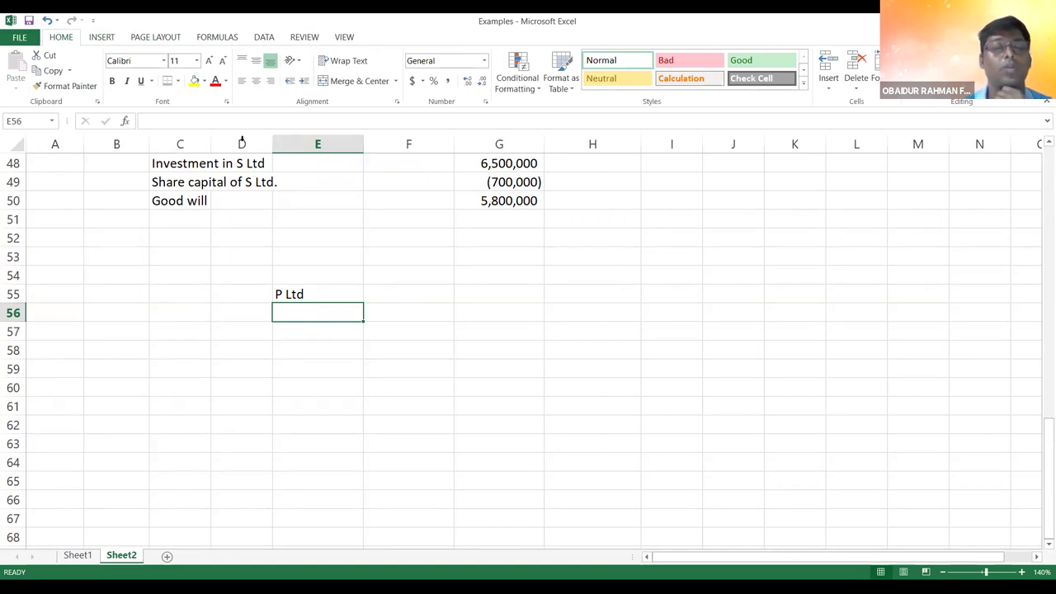
# - Merge and center the P Ltd heading across D55:E55 and narrow column E slightly
pyautogui.click(240, 289)
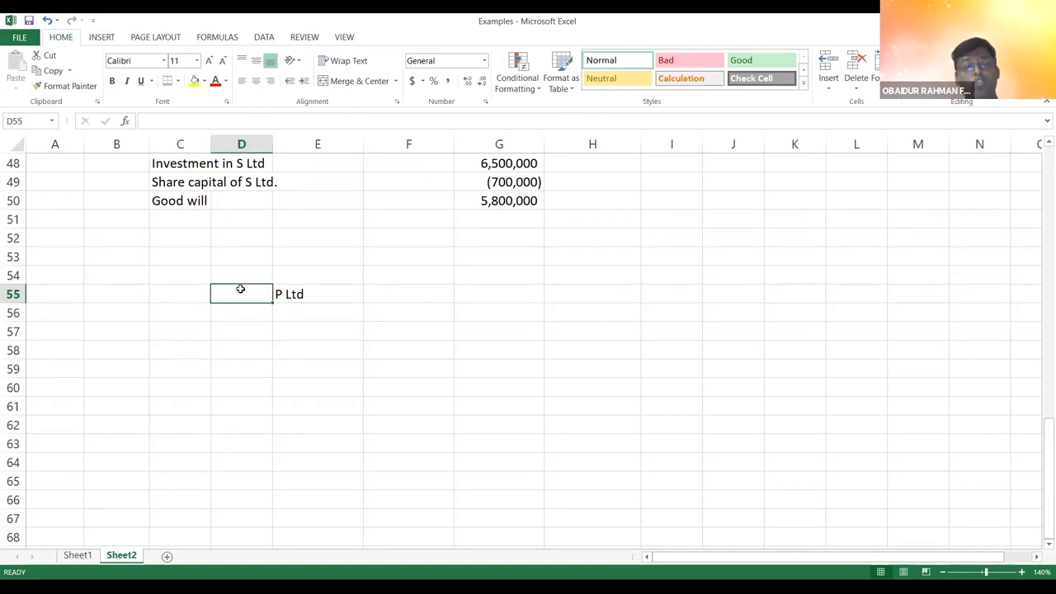
pyautogui.hotkey('shift', 'Right')
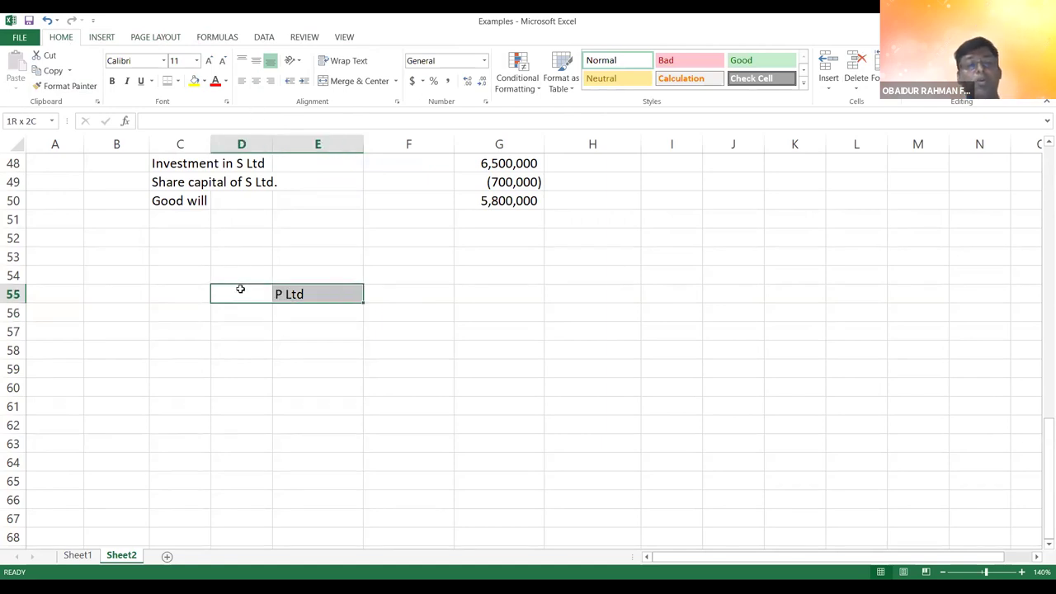
pyautogui.click(351, 81)
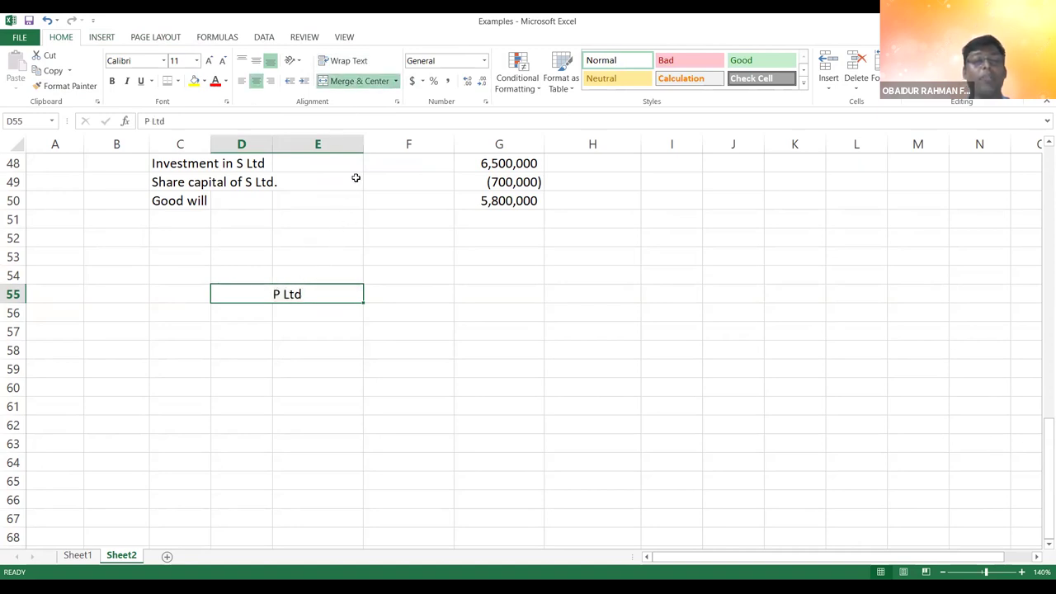
pyautogui.moveTo(364, 146); pyautogui.dragTo(339, 144)
pyautogui.press('Return')
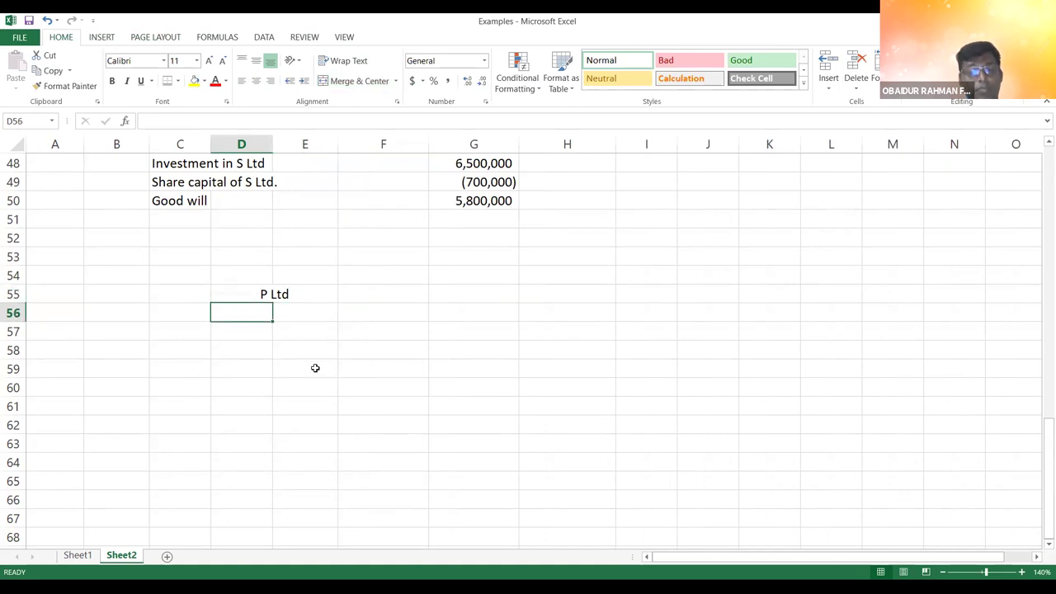
pyautogui.hotkey('shift', 'Down')
pyautogui.hotkey('shift', 'Down')
pyautogui.hotkey('shift', 'Down')
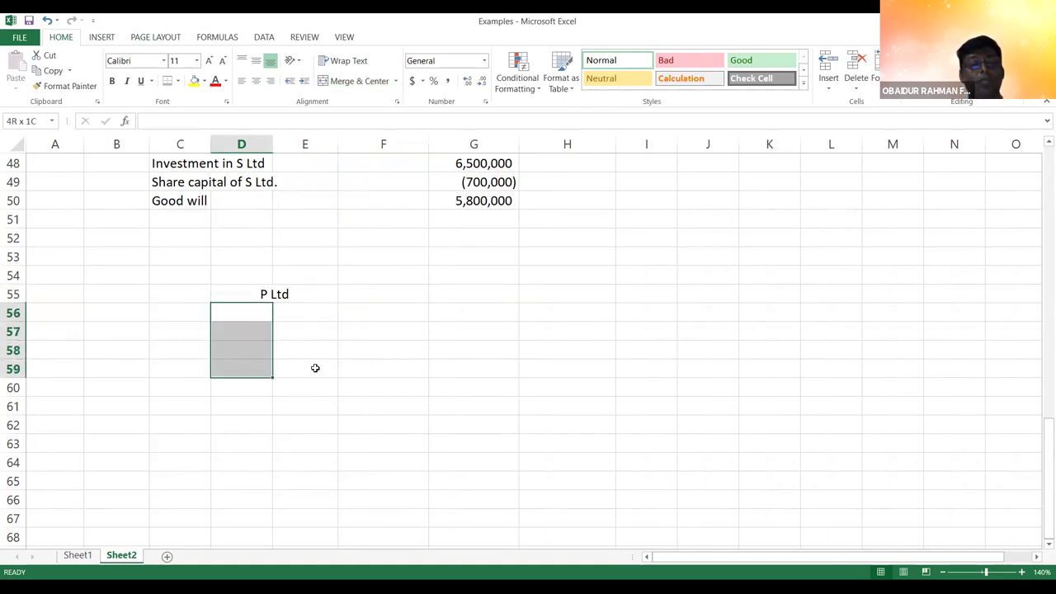
pyautogui.hotkey('shift', 'Up')
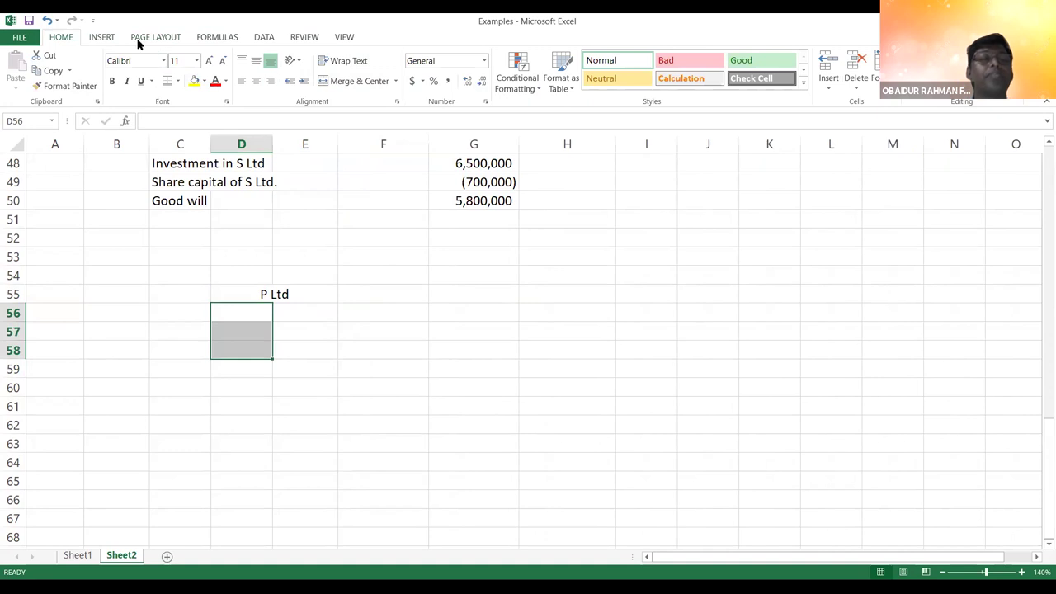
pyautogui.click(178, 82)
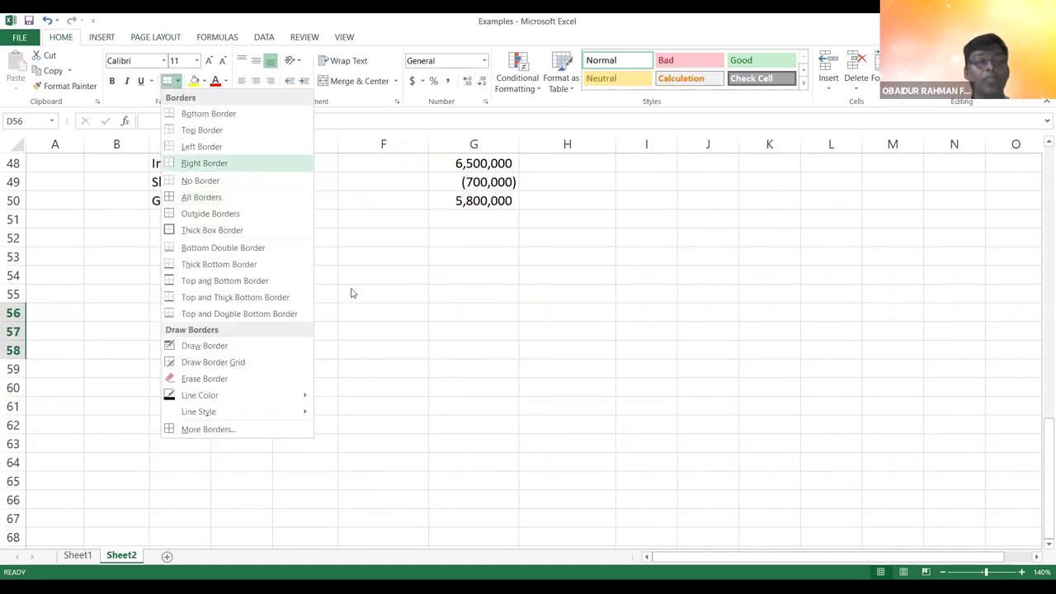
pyautogui.click(297, 387)
pyautogui.click(297, 387)
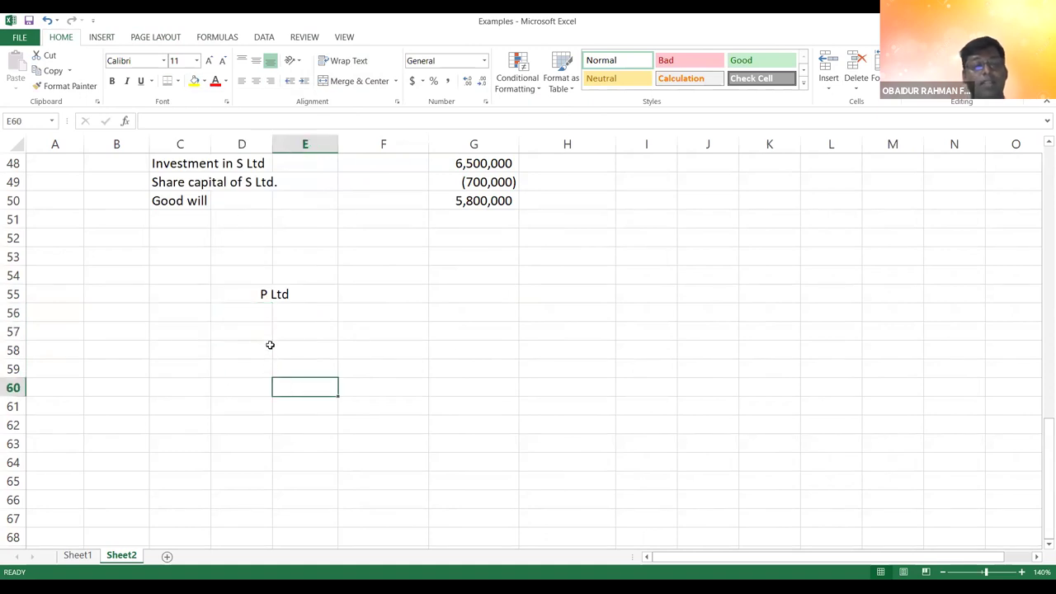
# - Add a right border to D56:D59 as a vertical connector line below the P Ltd heading
pyautogui.click(266, 315)
pyautogui.hotkey('shift', 'Down')
pyautogui.hotkey('shift', 'Down')
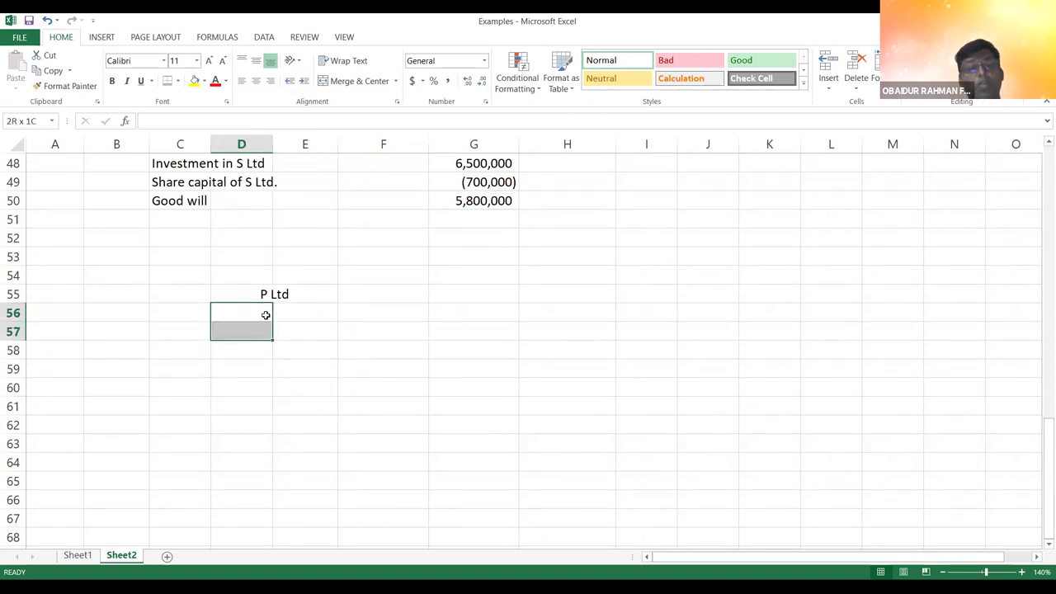
pyautogui.hotkey('shift', 'Down')
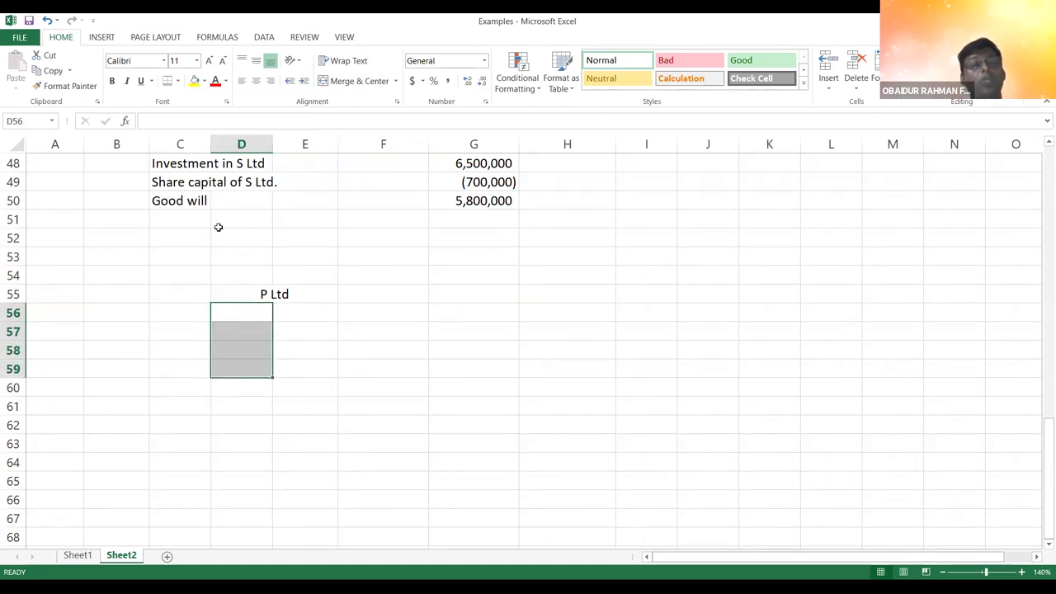
pyautogui.click(178, 81)
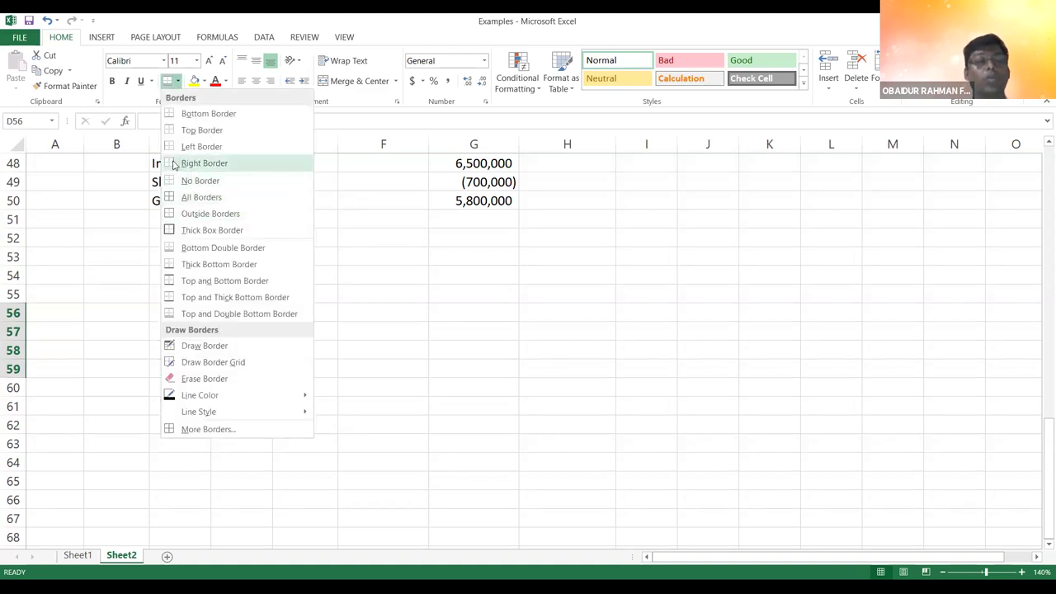
pyautogui.click(204, 163)
pyautogui.click(299, 330)
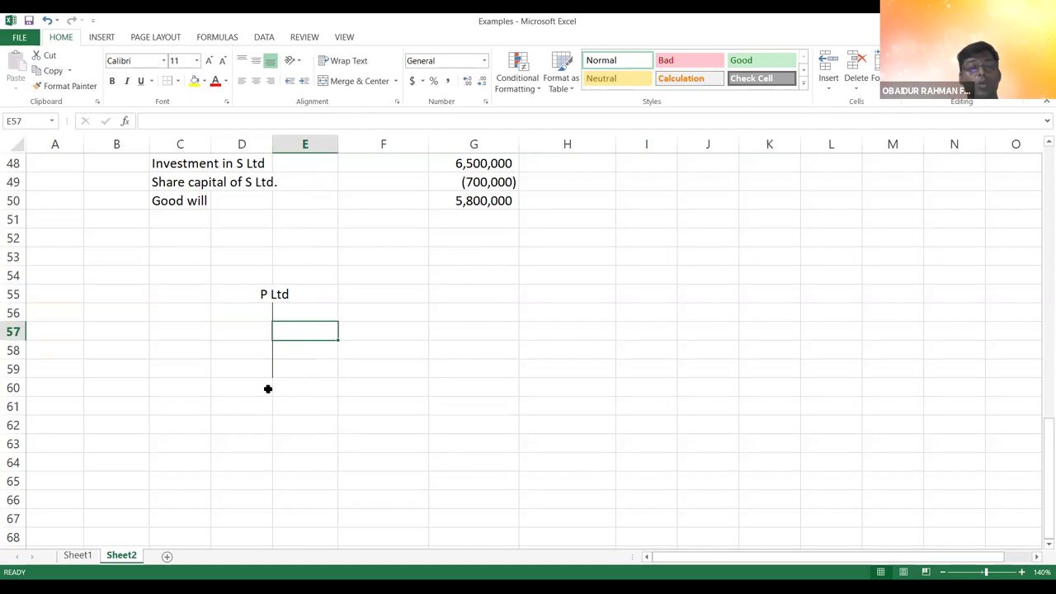
# - Delete rows 58 and 59 so the connector line below P Ltd spans only rows 56 and 57
pyautogui.click(13, 350)
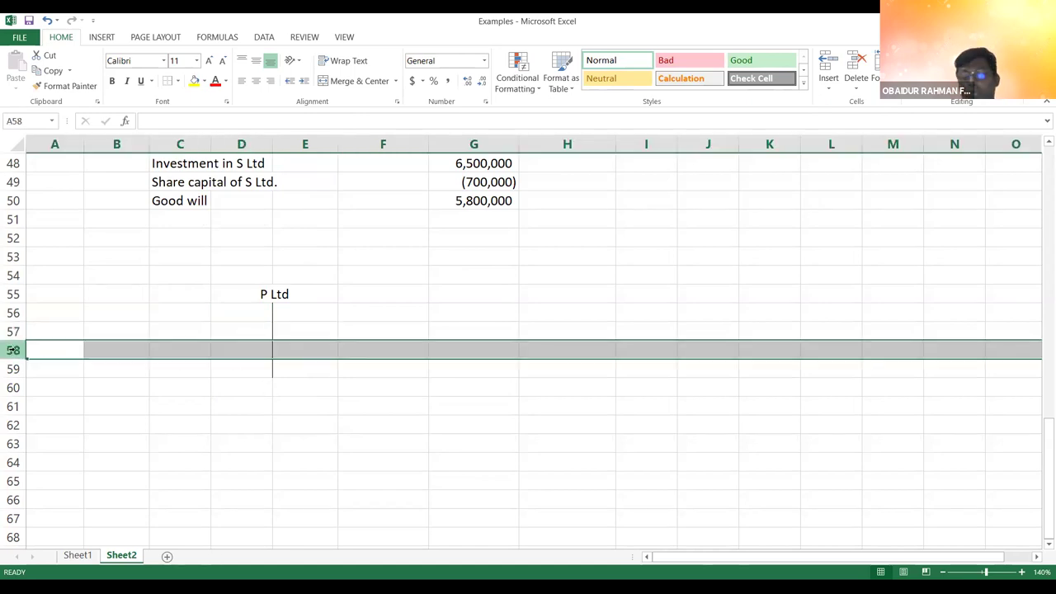
pyautogui.hotkey('ctrl', '-')
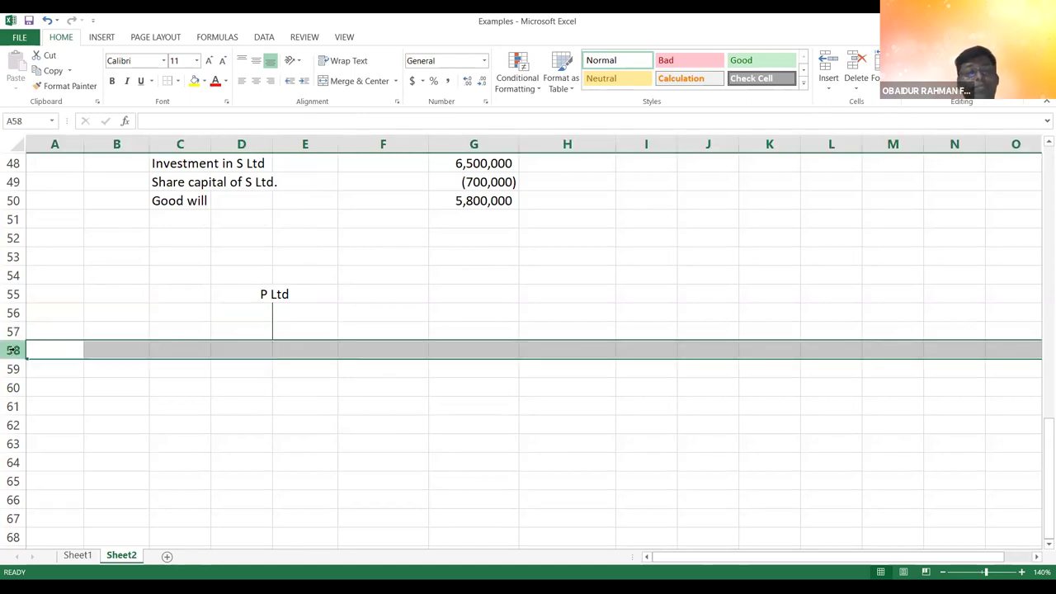
pyautogui.click(246, 382)
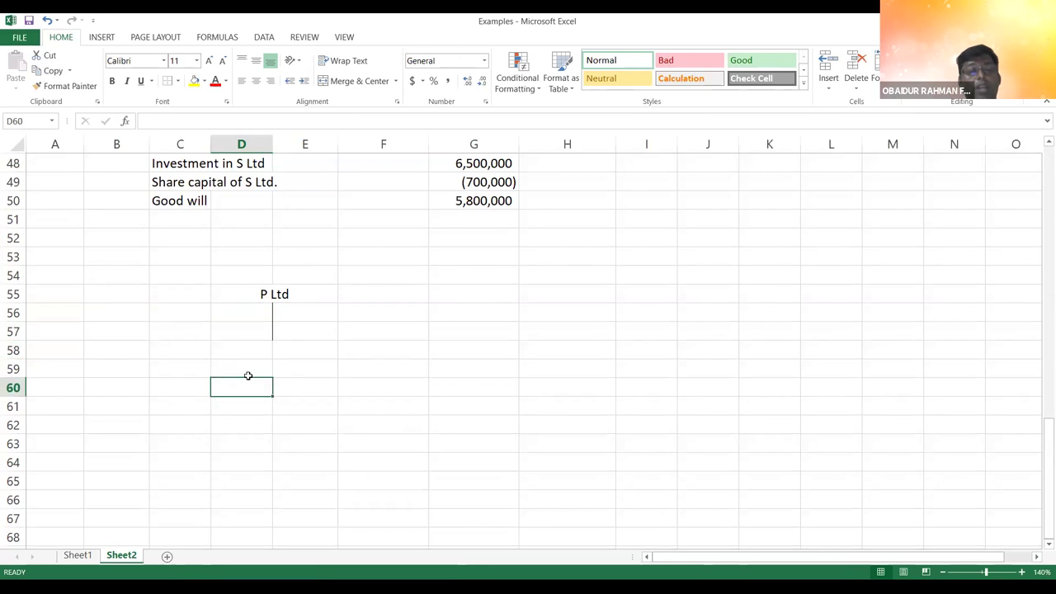
# - Enter the ownership percentage 80% in E57, beside the connector line below P Ltd
pyautogui.click(289, 319)
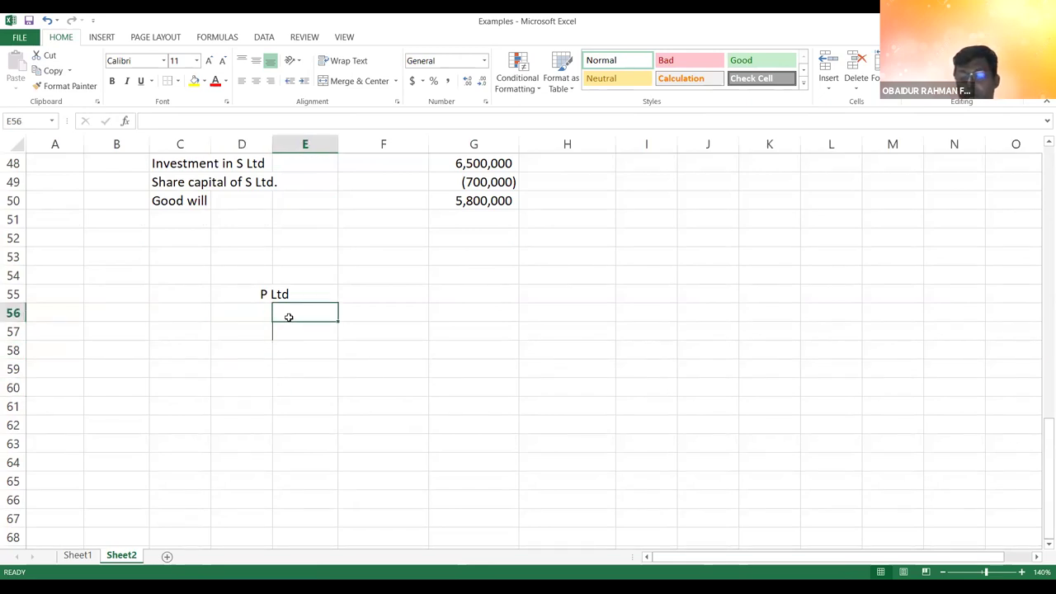
pyautogui.press('Return')
pyautogui.write('80')
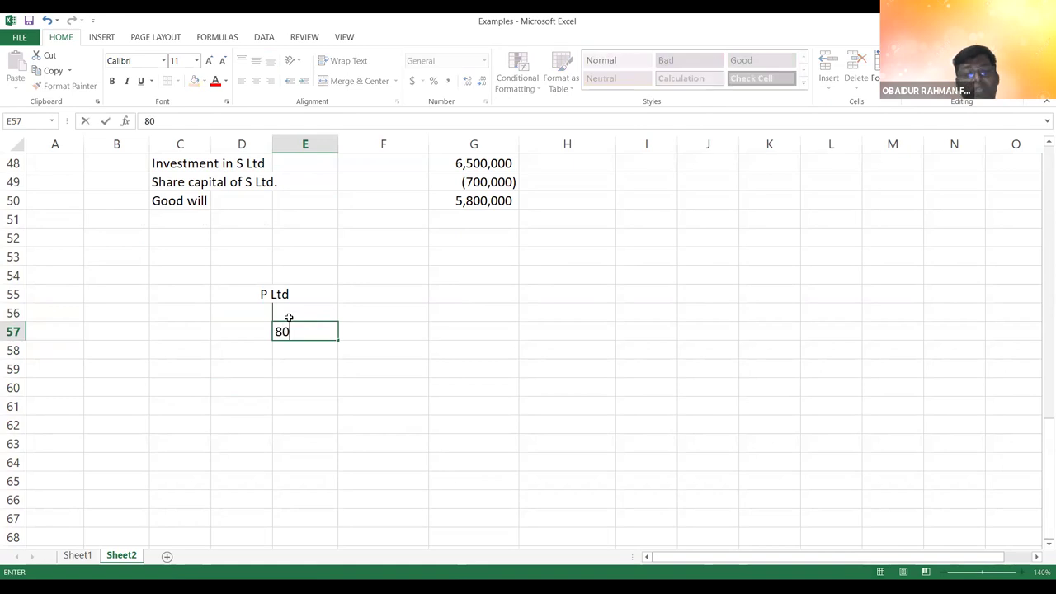
pyautogui.write('%')
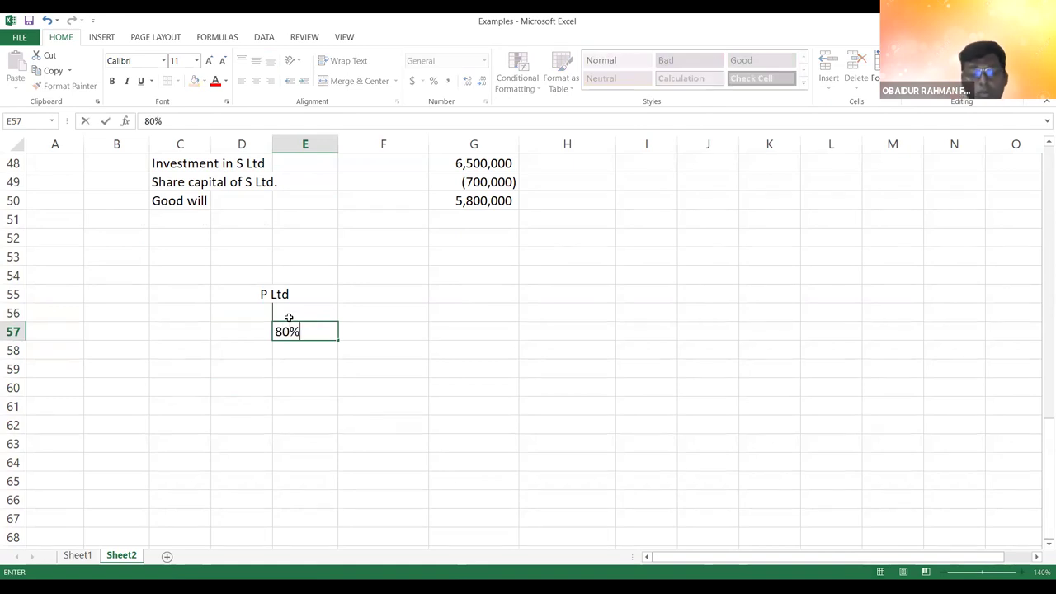
pyautogui.press('Return')
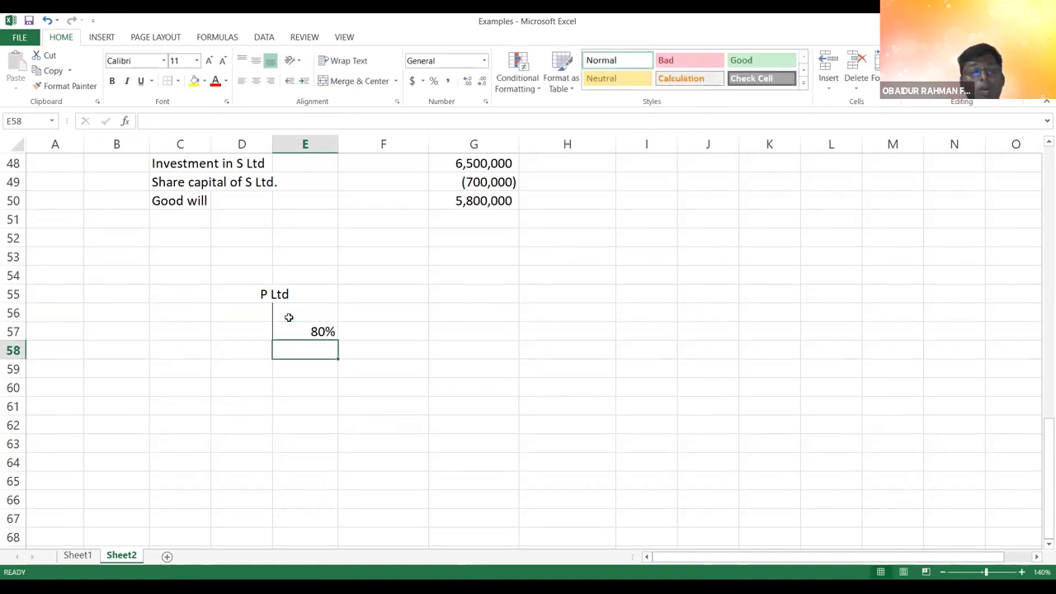
# - Merge and center D58:E58 and enter "S Ltd." there, below the connector line
pyautogui.click(260, 349)
pyautogui.hotkey('shift', 'Right')
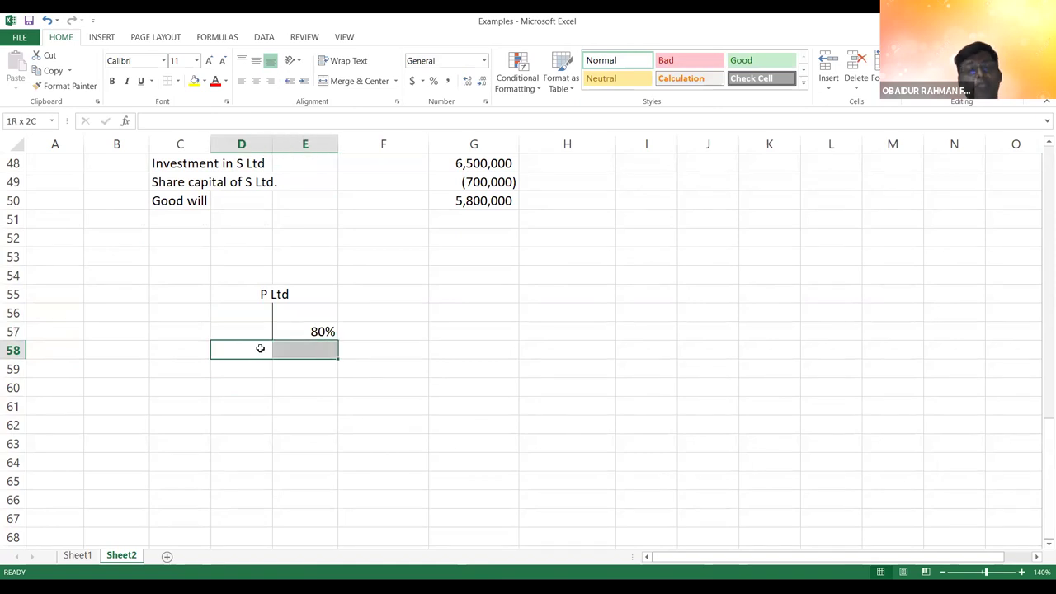
pyautogui.click(343, 81)
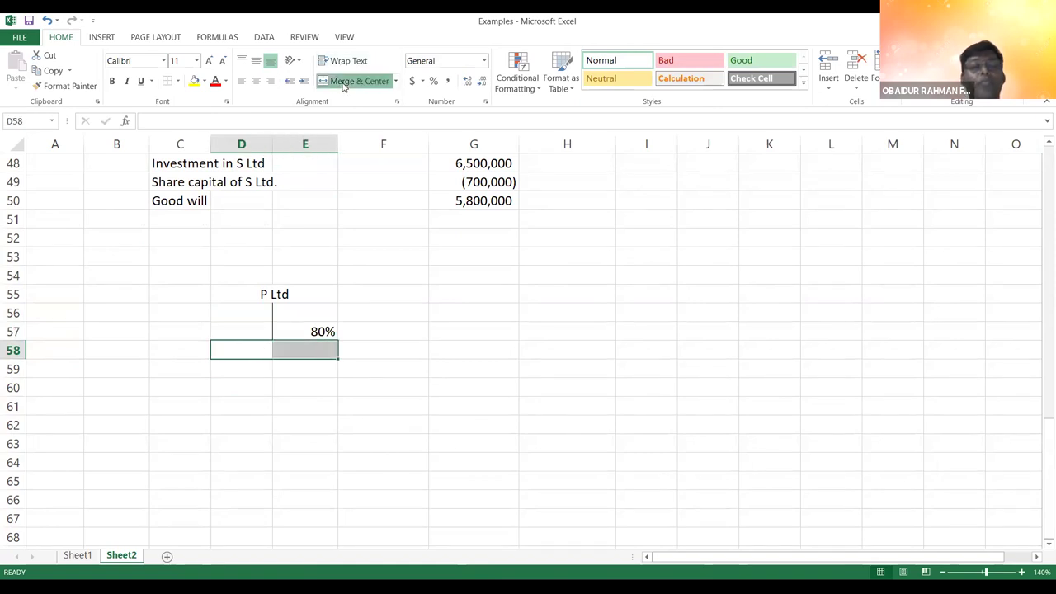
pyautogui.write('S Ltd.')
pyautogui.press('Return')
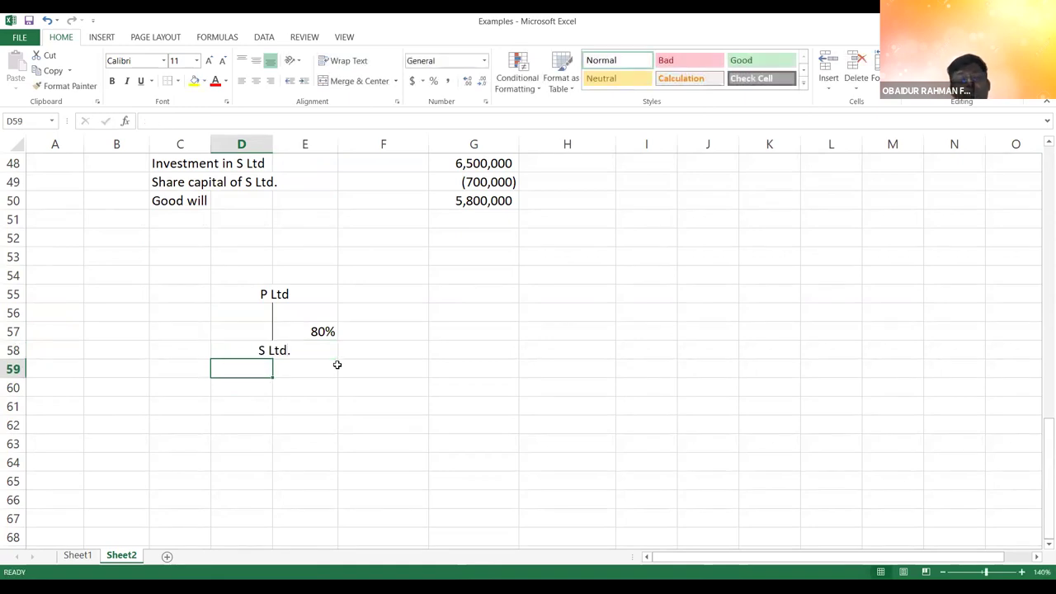
# - Add a right border to D59:D61 as a vertical connector line below S Ltd
pyautogui.click(288, 351)
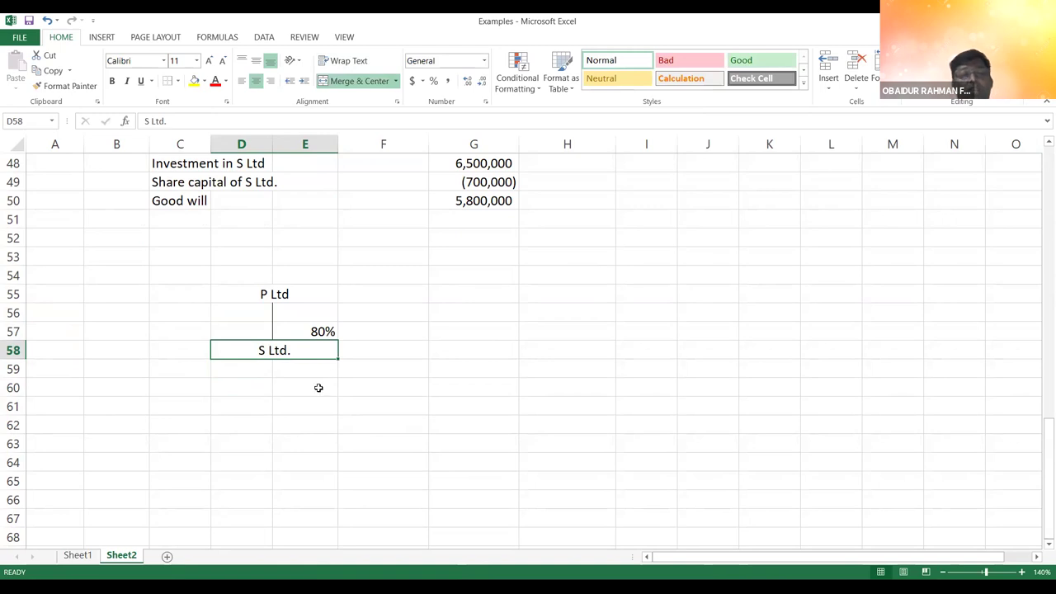
pyautogui.hotkey('ctrl', 'z')
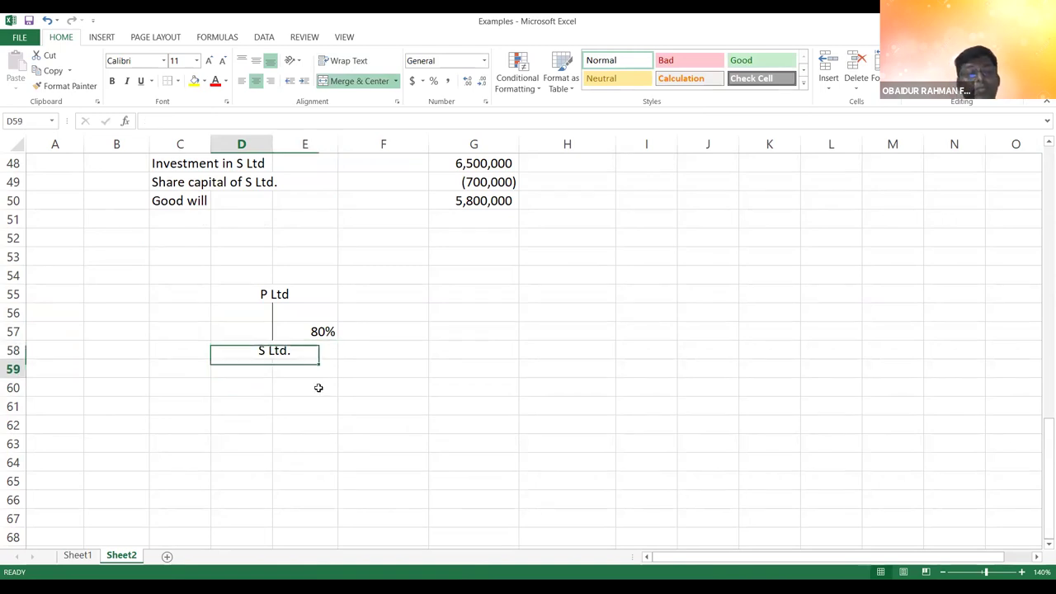
pyautogui.press('Down')
pyautogui.hotkey('shift', 'Down')
pyautogui.hotkey('shift', 'Down')
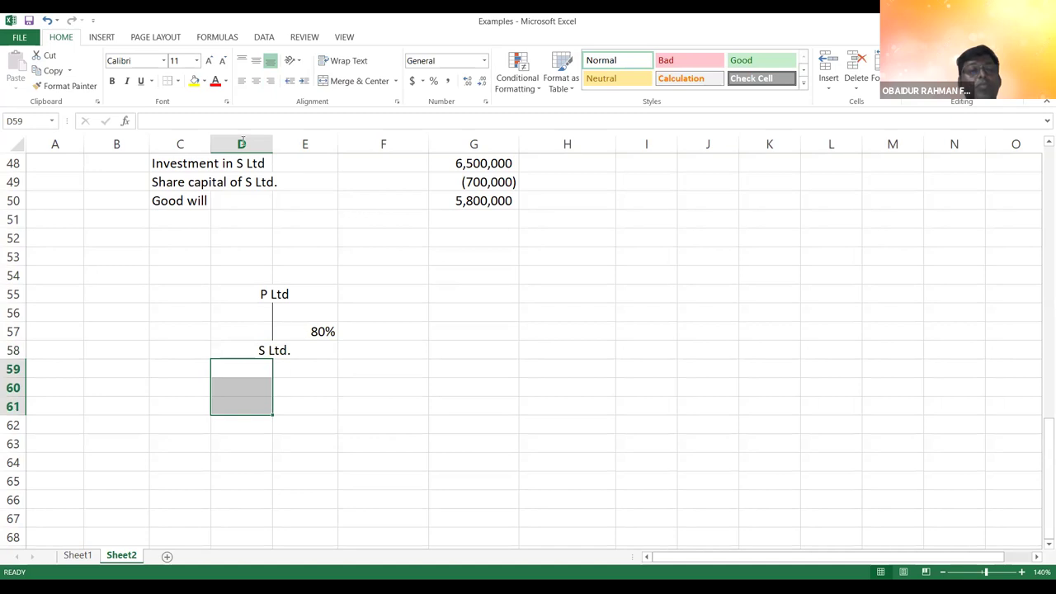
pyautogui.click(170, 83)
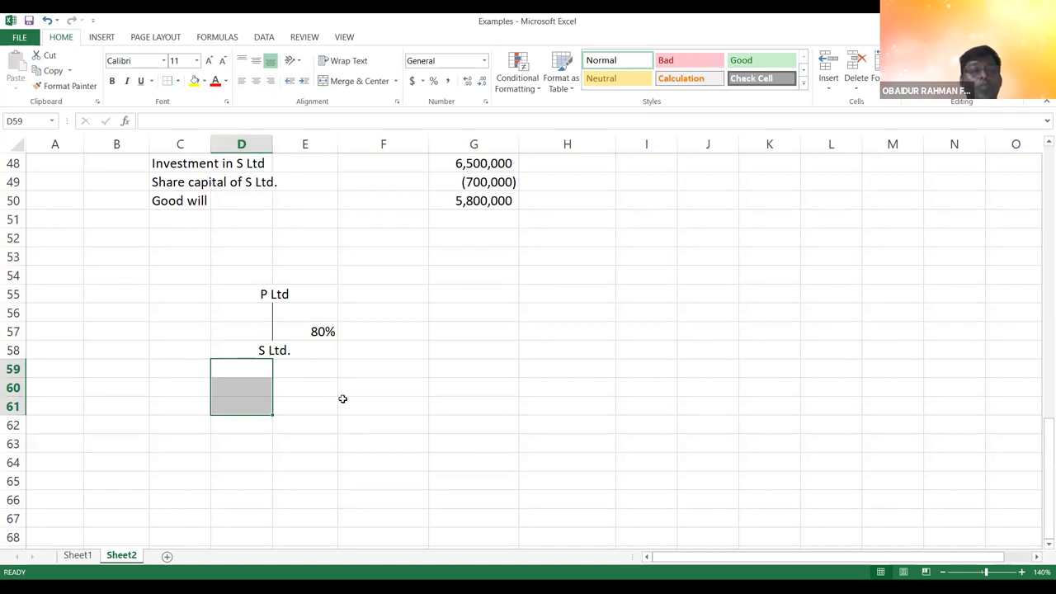
pyautogui.click(341, 398)
# - Merge and center D62:E62 and enter "T Ltd." there, below the second connector line
pyautogui.click(260, 429)
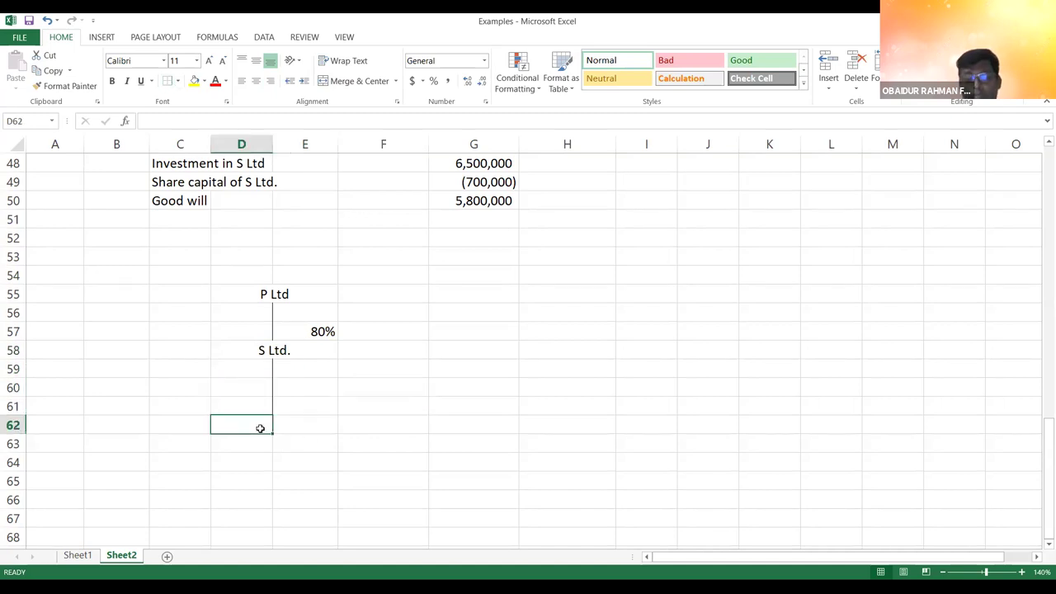
pyautogui.hotkey('shift', 'Right')
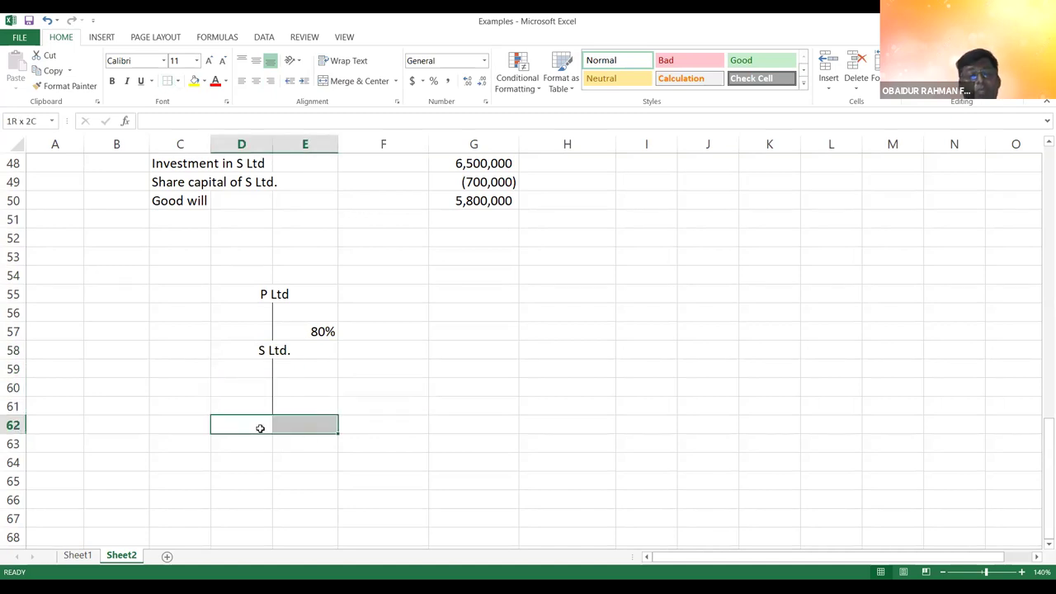
pyautogui.click(357, 81)
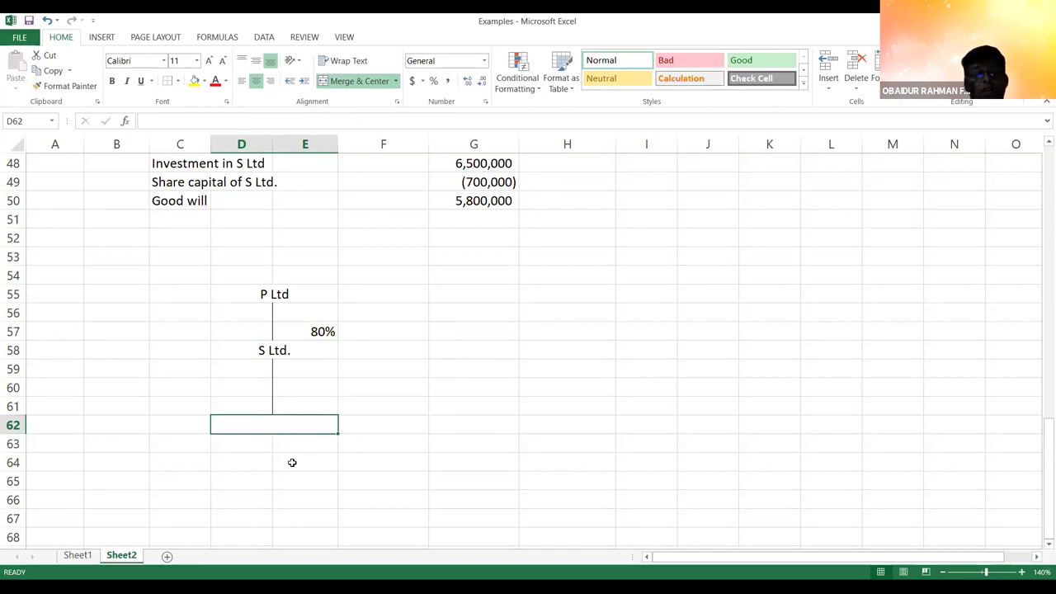
pyautogui.write('T Ltd.')
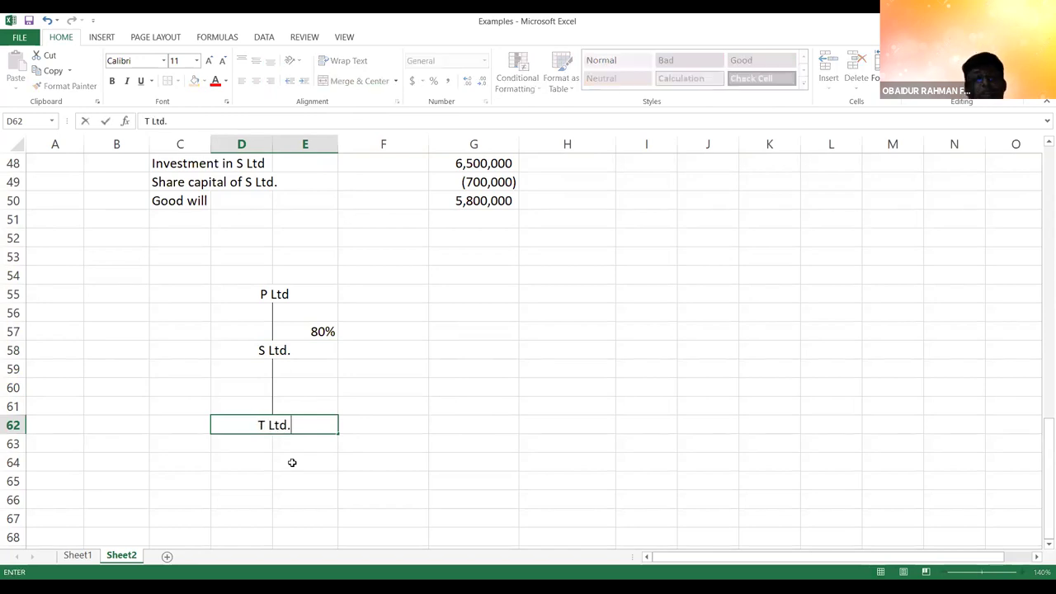
# - Confirm T Ltd. in D62 of the ownership chart and enter 90% in E60 beside the line between S Ltd. and T Ltd
pyautogui.press('Return')
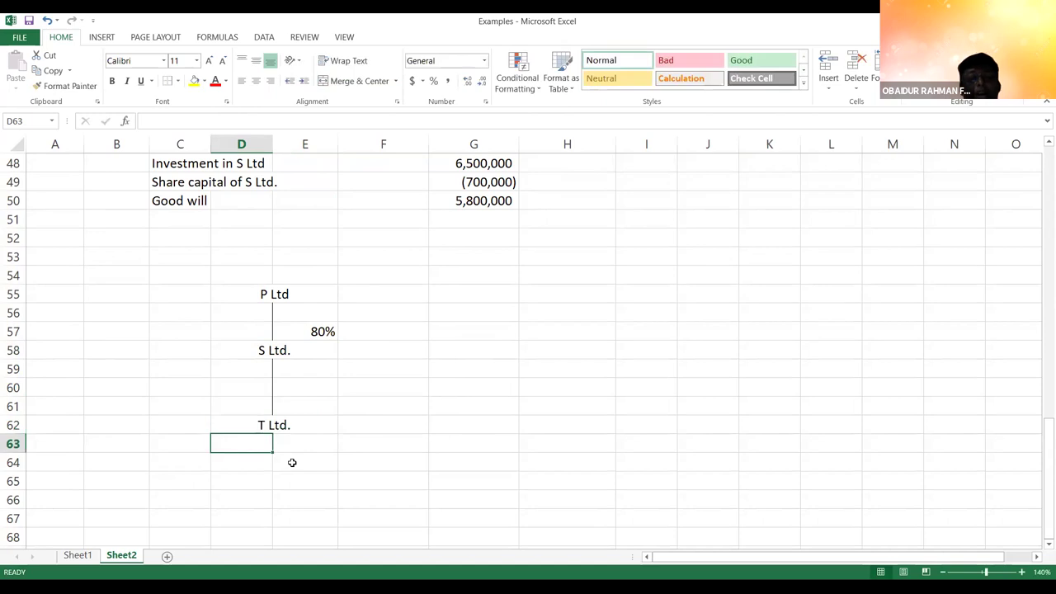
pyautogui.click(301, 390)
pyautogui.write('90')
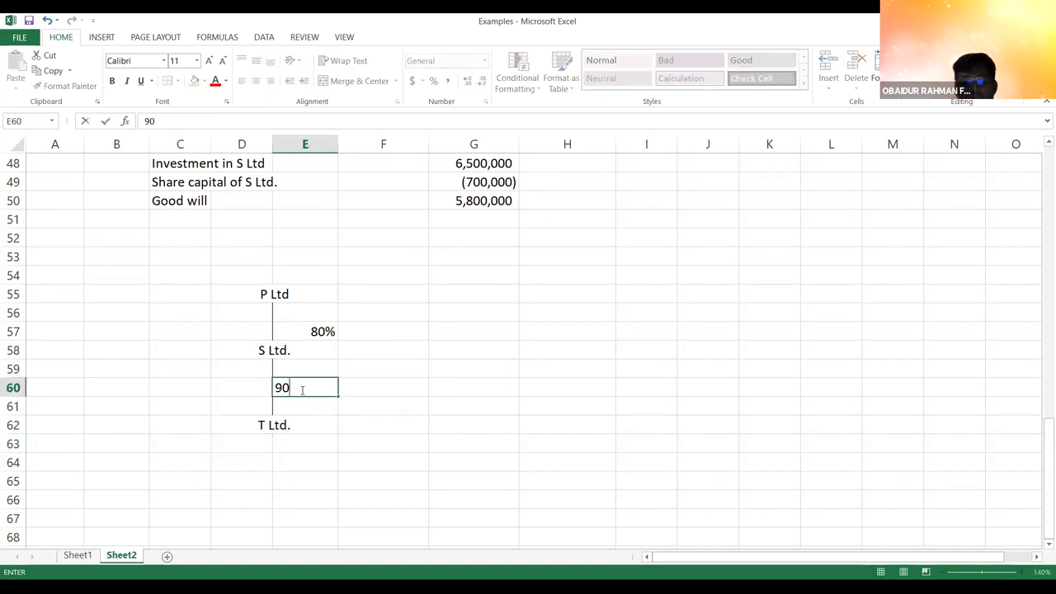
pyautogui.write('%')
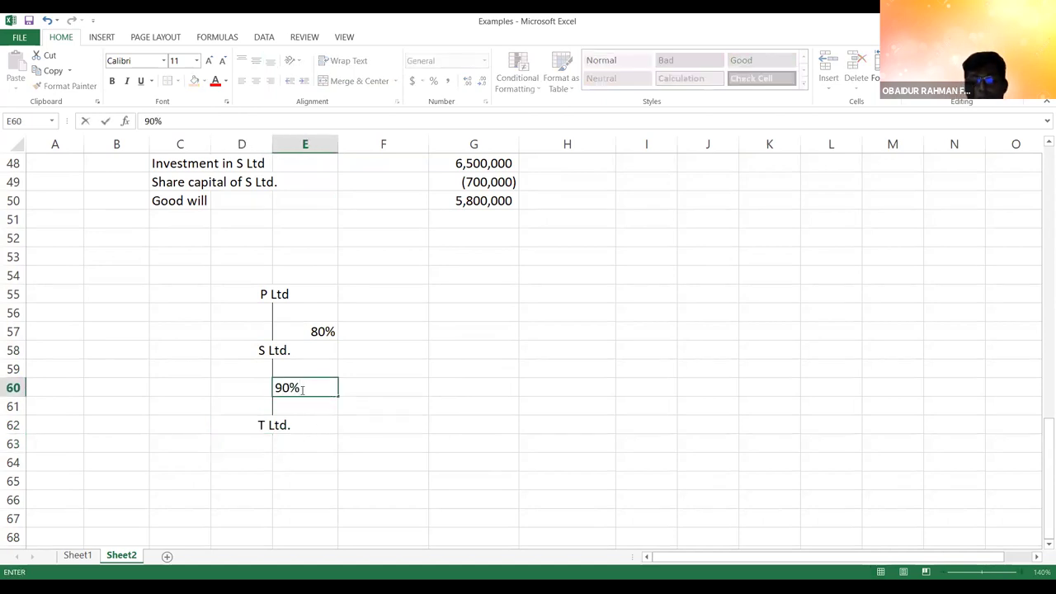
pyautogui.press('Return')
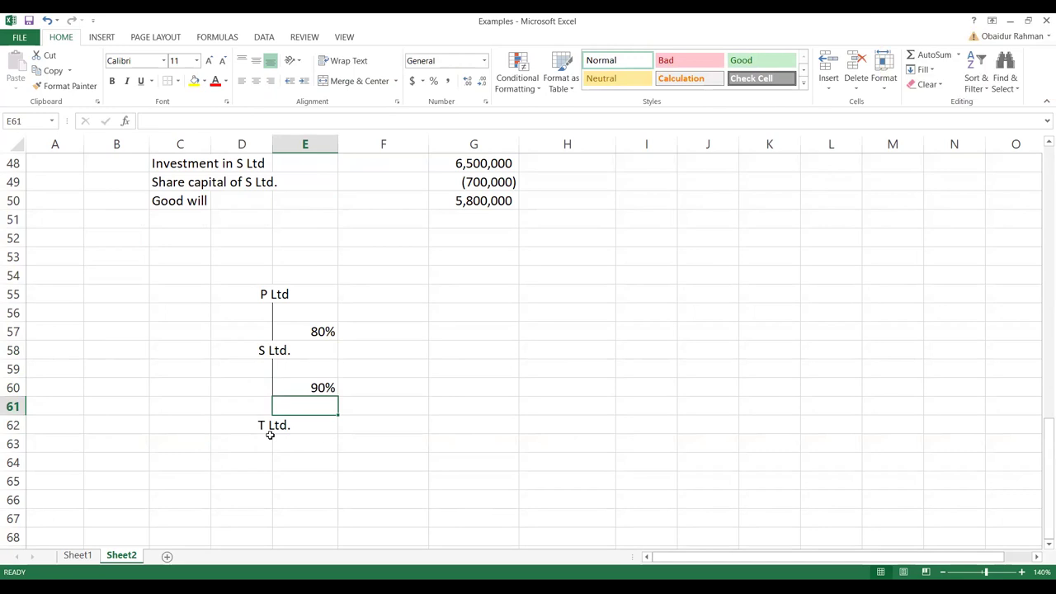
pyautogui.click(270, 433)
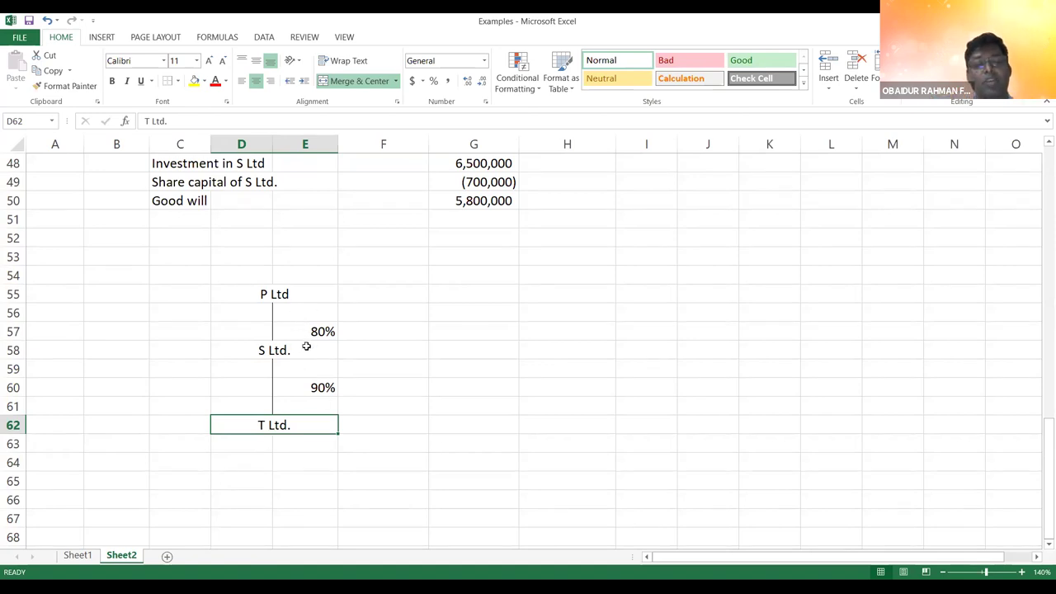
# - Insert a new column before the Total column of the consolidated financial position table and head it "T Ltd." in G33
pyautogui.click(358, 230)
pyautogui.press('Up')
pyautogui.press('Up')
pyautogui.press('Up')
pyautogui.press('Up')
pyautogui.press('Up')
pyautogui.press('Up')
pyautogui.press('Up')
pyautogui.press('Up')
pyautogui.press('Up')
pyautogui.press('Up')
pyautogui.press('Up')
pyautogui.press('Up')
pyautogui.press('Up')
pyautogui.press('Up')
pyautogui.press('Up')
pyautogui.press('Up')
pyautogui.press('Up')
pyautogui.press('Up')
pyautogui.press('Up')
pyautogui.press('Up')
pyautogui.press('Up')
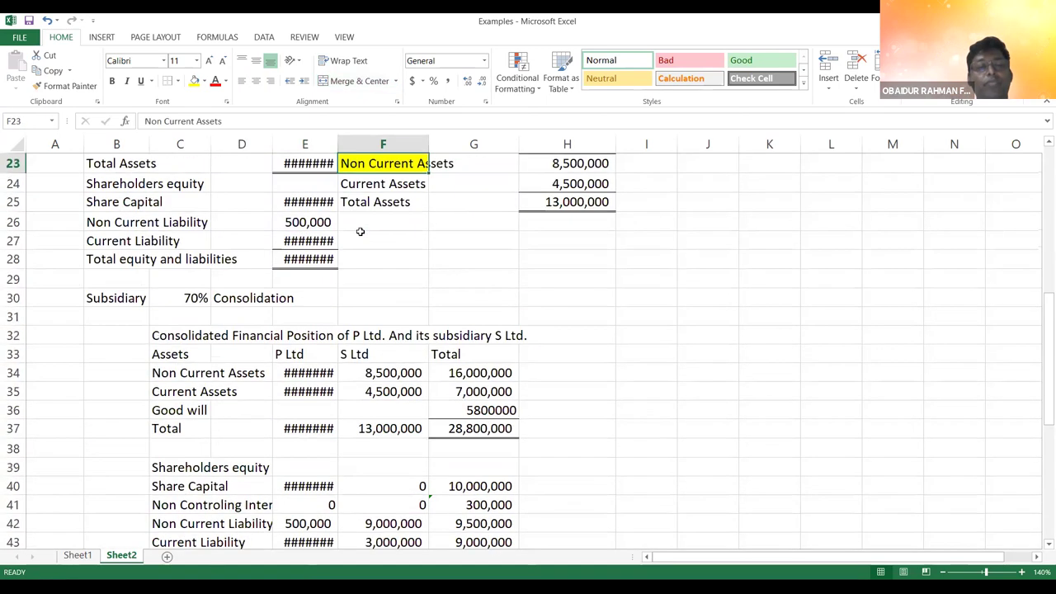
pyautogui.press('Up')
pyautogui.press('Up')
pyautogui.press('Up')
pyautogui.press('Up')
pyautogui.press('Up')
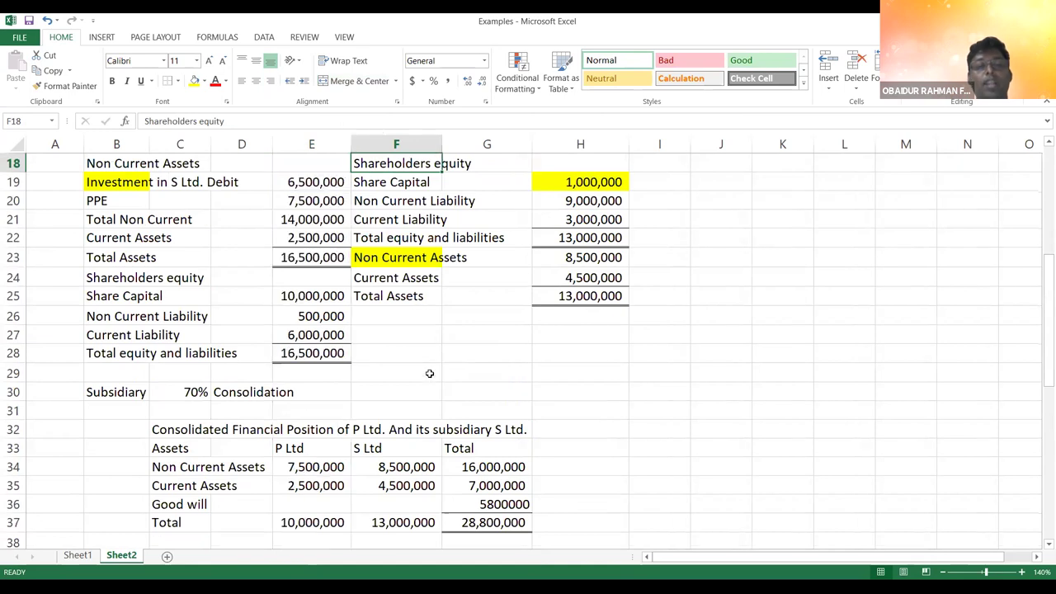
pyautogui.click(376, 447)
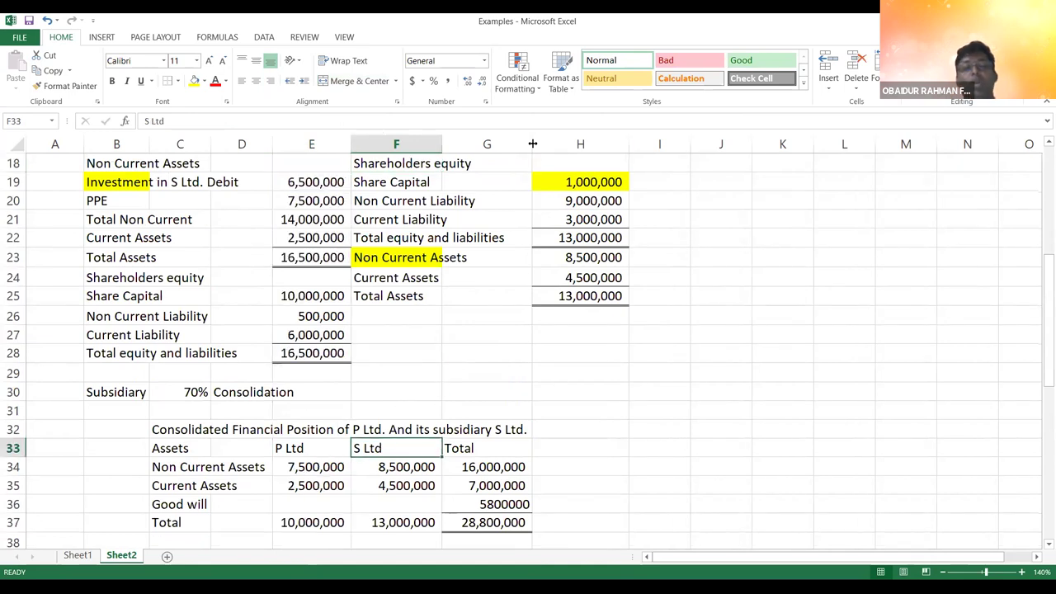
pyautogui.click(510, 142)
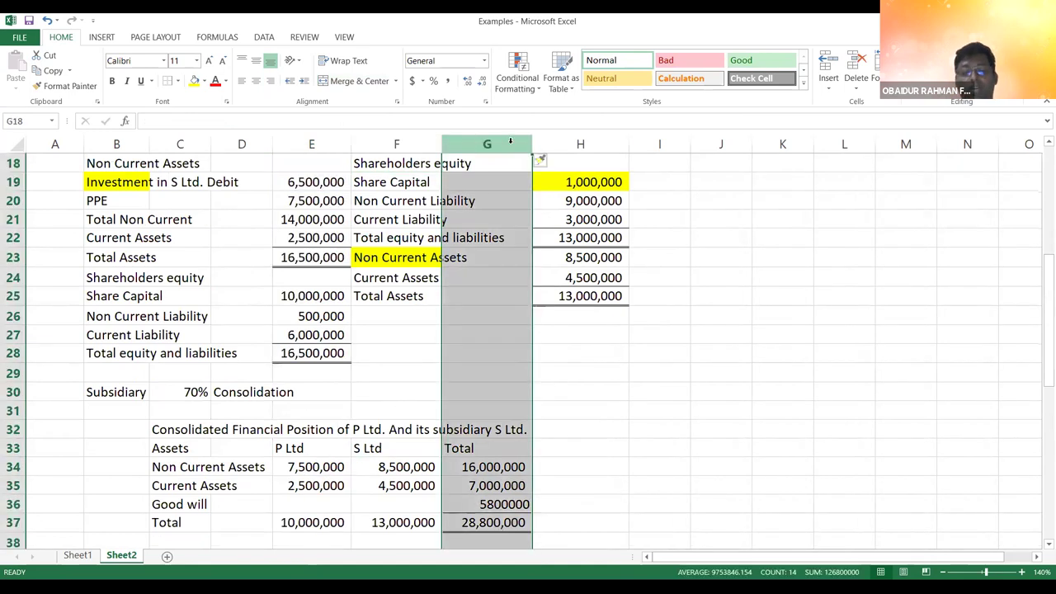
pyautogui.hotkey('ctrl', 'shift', '+')
pyautogui.doubleClick(493, 450)
pyautogui.write('T Ltd.')
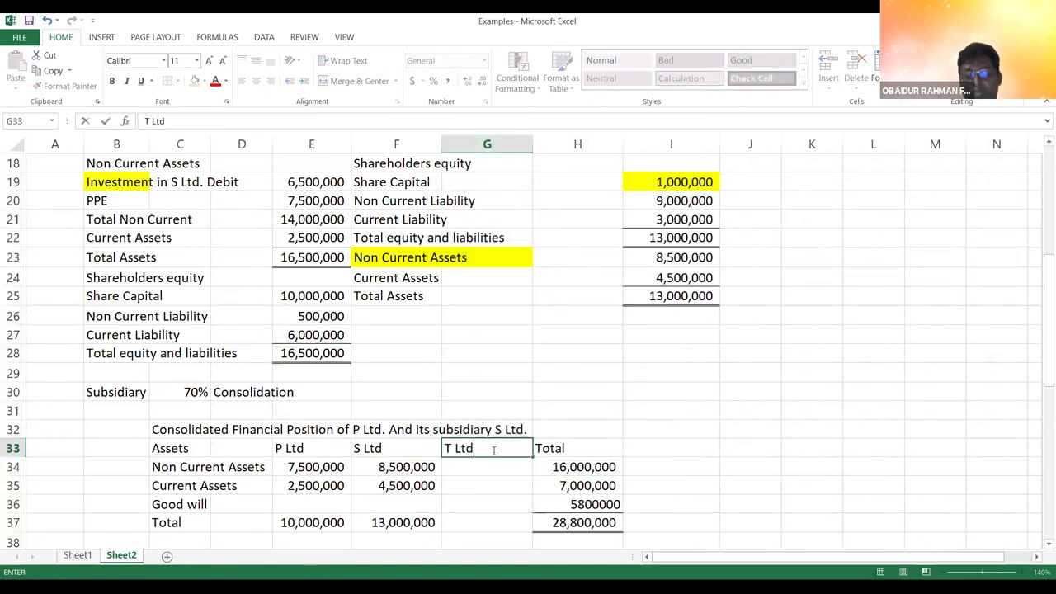
pyautogui.press('Return')
pyautogui.press('Return')
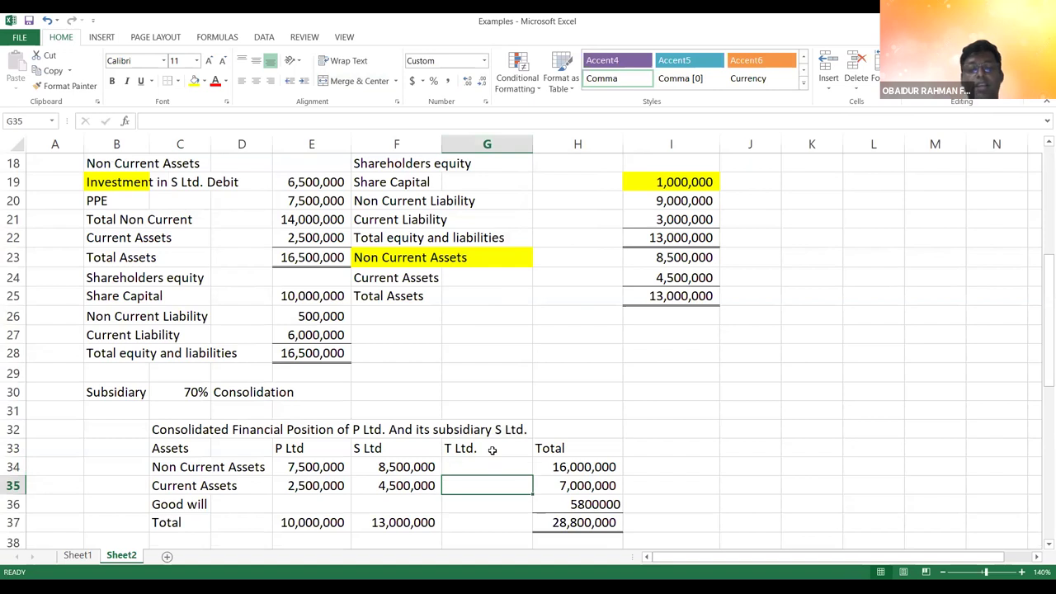
# - Write the note "S Ltd. Shall not prepare consolidated FS" in F58, beside S Ltd. in the ownership chart
pyautogui.press('Down')
pyautogui.press('Down')
pyautogui.press('Down')
pyautogui.press('Down')
pyautogui.press('Down')
pyautogui.press('Down')
pyautogui.press('Down')
pyautogui.press('Down')
pyautogui.press('Down')
pyautogui.press('Down')
pyautogui.press('Down')
pyautogui.press('Down')
pyautogui.press('Down')
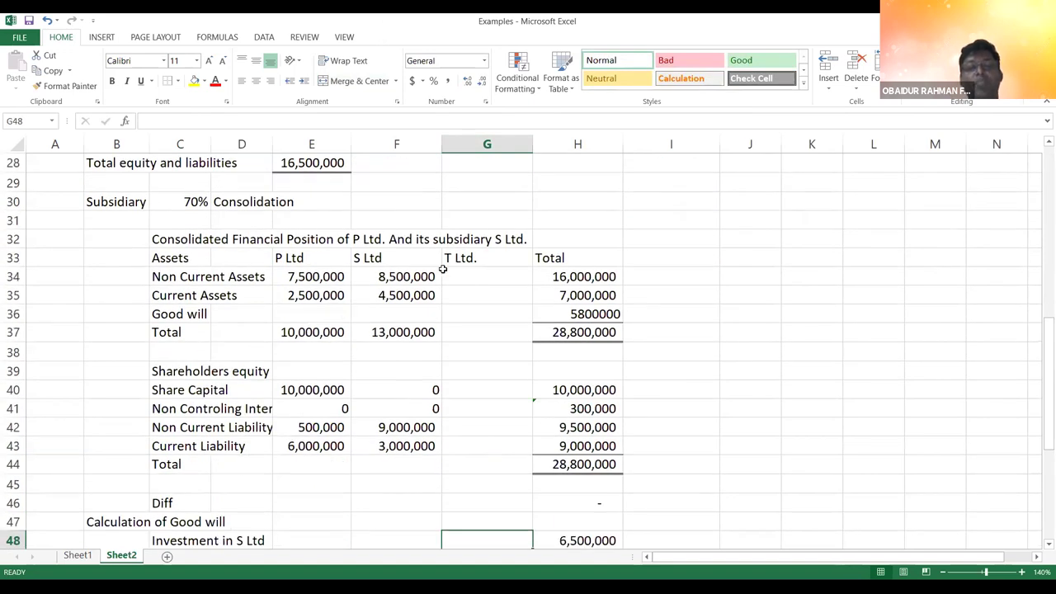
pyautogui.click(378, 336)
pyautogui.press('Down')
pyautogui.press('Down')
pyautogui.press('Down')
pyautogui.press('Down')
pyautogui.press('Down')
pyautogui.press('Down')
pyautogui.press('Down')
pyautogui.press('Down')
pyautogui.press('Down')
pyautogui.press('Down')
pyautogui.press('Down')
pyautogui.press('Down')
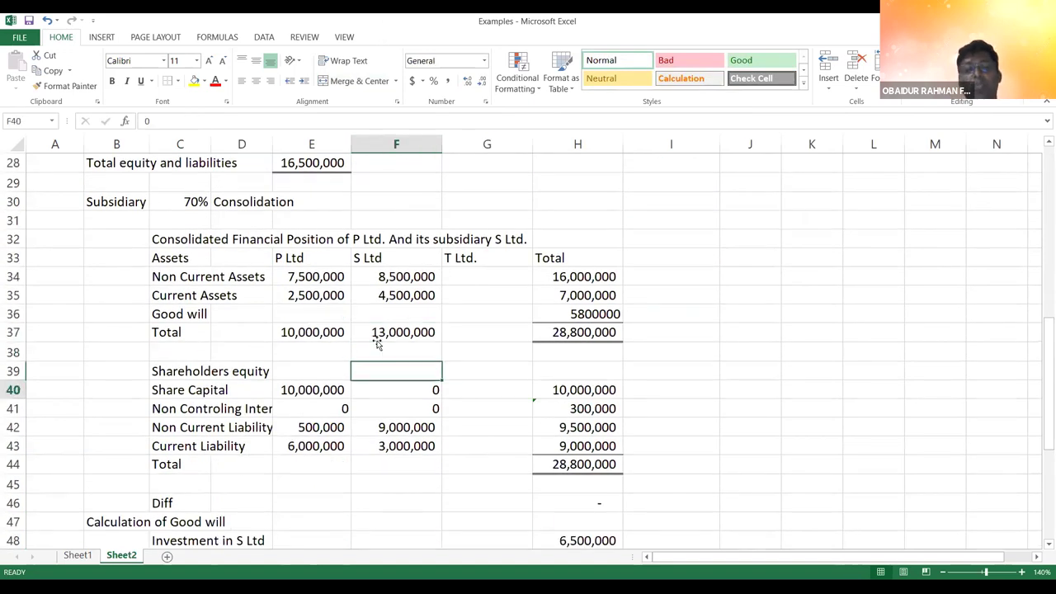
pyautogui.press('Down')
pyautogui.press('Down')
pyautogui.press('Down')
pyautogui.press('Down')
pyautogui.press('Down')
pyautogui.press('Down')
pyautogui.press('Down')
pyautogui.press('Down')
pyautogui.press('Down')
pyautogui.press('Down')
pyautogui.press('Down')
pyautogui.press('Down')
pyautogui.press('Down')
pyautogui.press('Down')
pyautogui.press('Down')
pyautogui.press('Down')
pyautogui.press('Down')
pyautogui.press('Down')
pyautogui.press('Down')
pyautogui.press('Down')
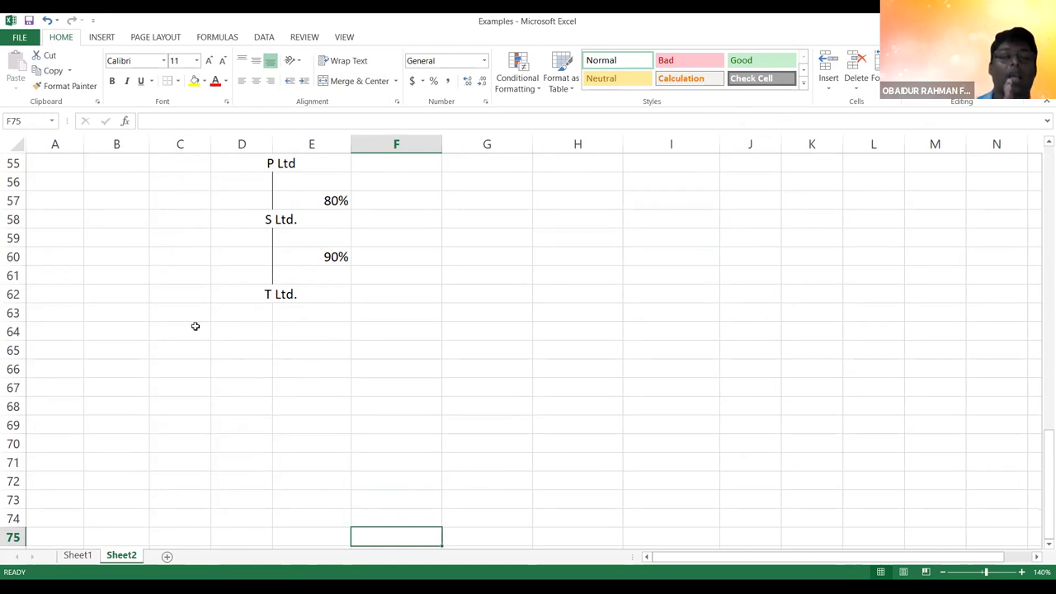
pyautogui.click(370, 219)
pyautogui.write('S Lts')
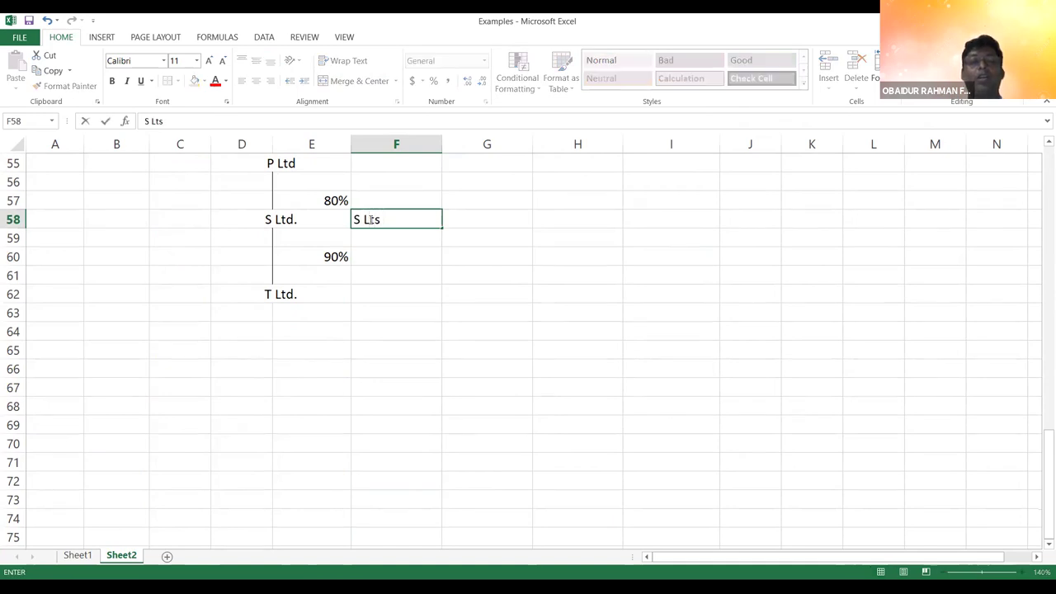
pyautogui.press('BackSpace')
pyautogui.write('d. ')
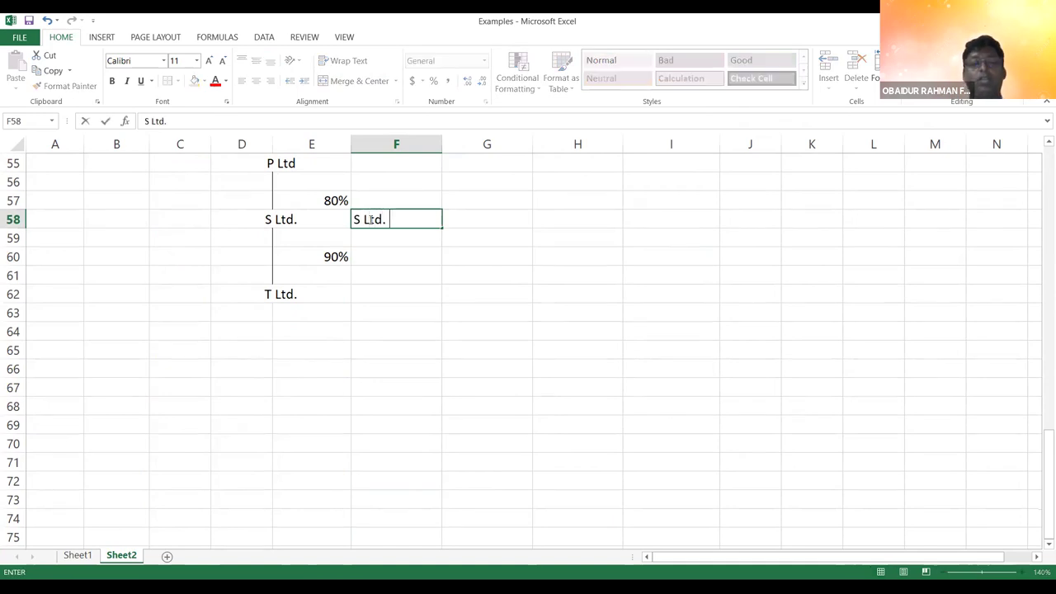
pyautogui.write('Shall prepare')
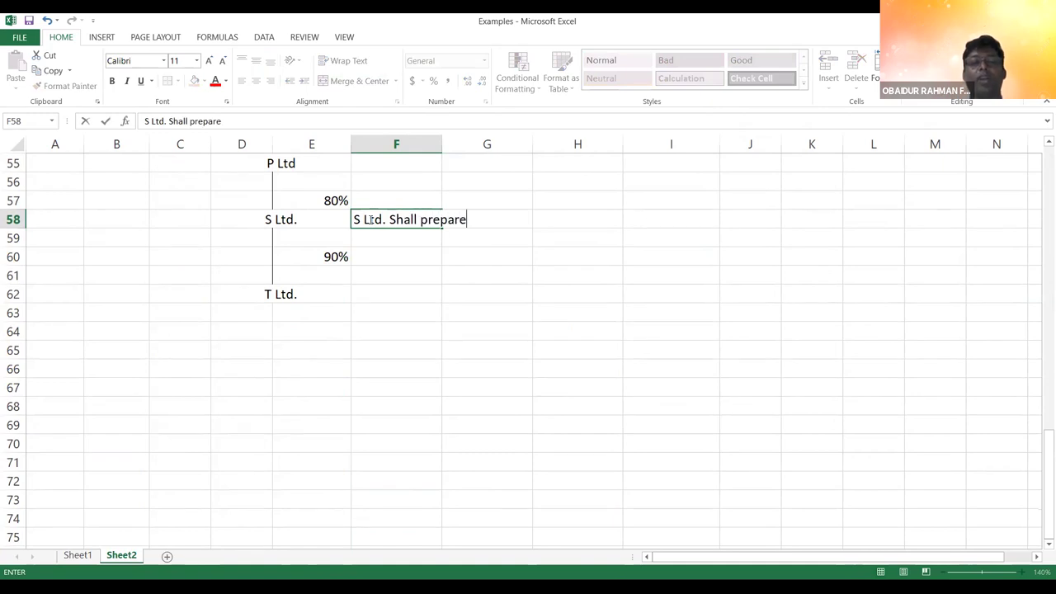
pyautogui.write(' consoli')
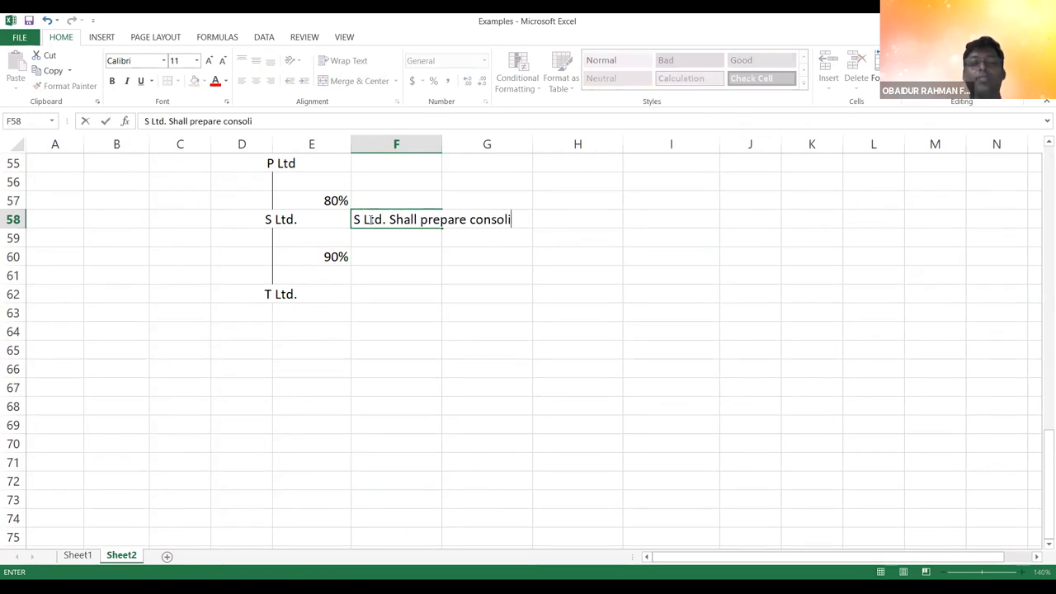
pyautogui.write('dated ')
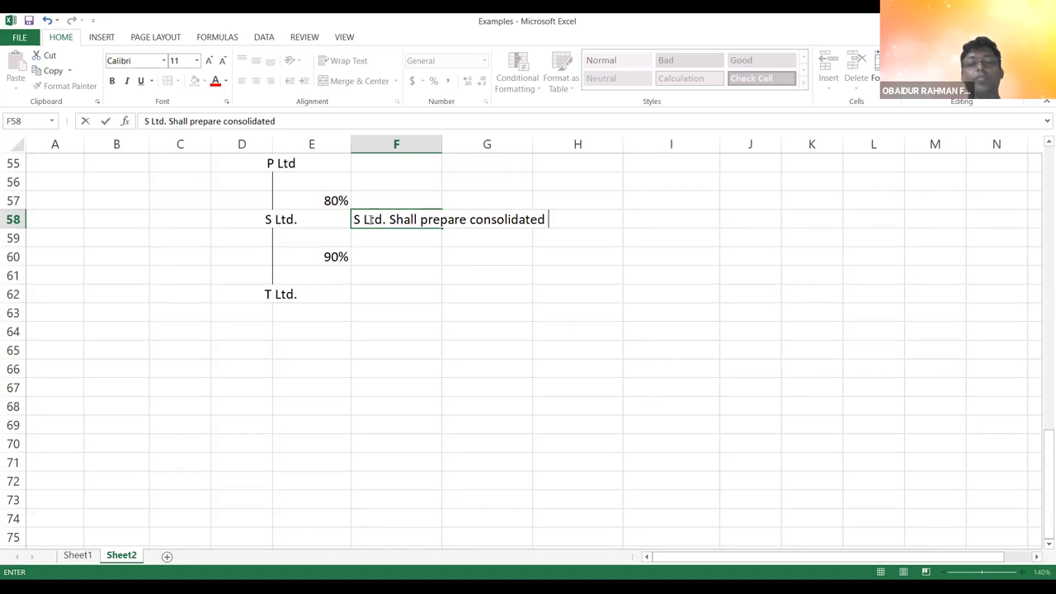
pyautogui.write('FS')
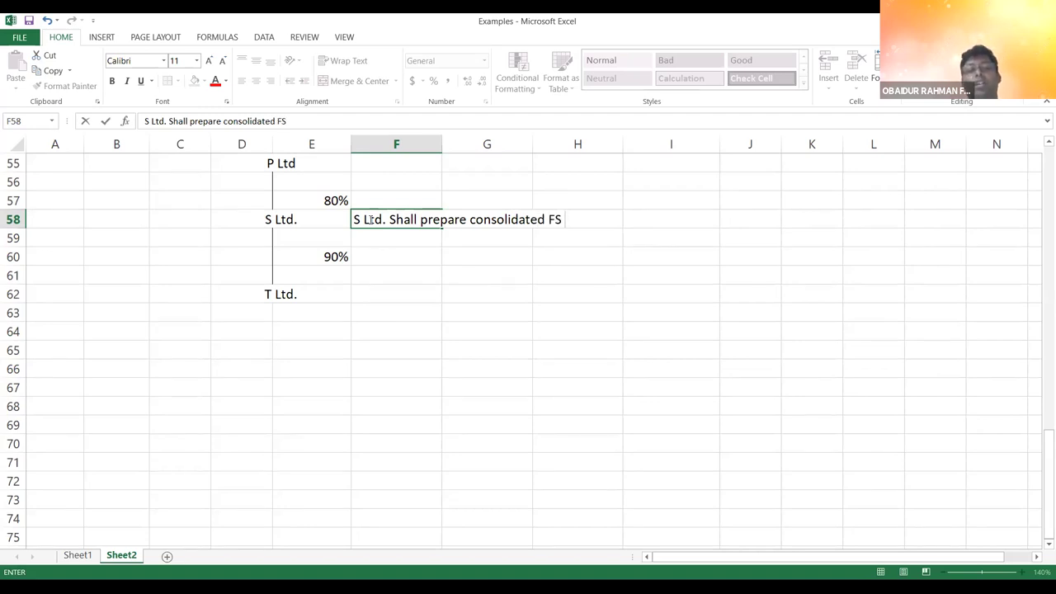
pyautogui.click(189, 121)
pyautogui.write('not')
pyautogui.press('Return')
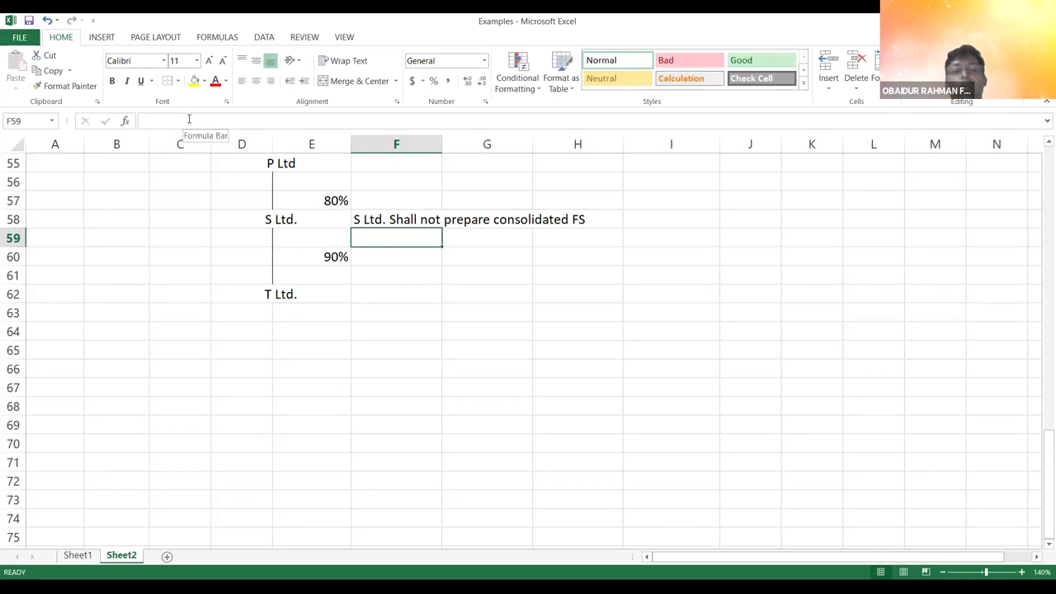
# - Add the reason "Because S Ltd. Already subsidary of P Ltd." in F59, under the note on S Ltd
pyautogui.write('Because S ')
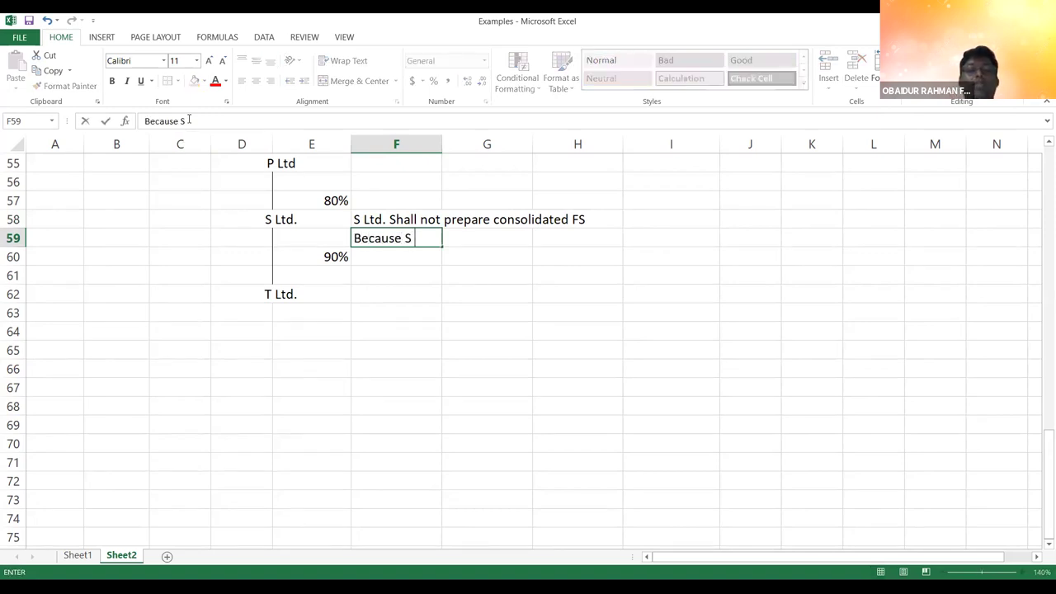
pyautogui.write('Ltds')
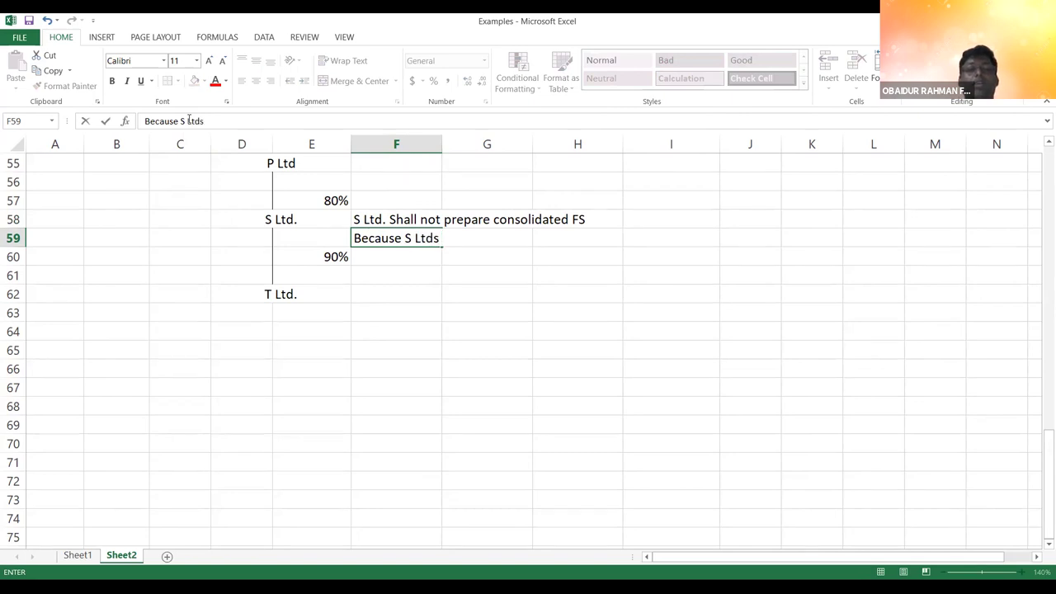
pyautogui.press('BackSpace')
pyautogui.write('. Already s')
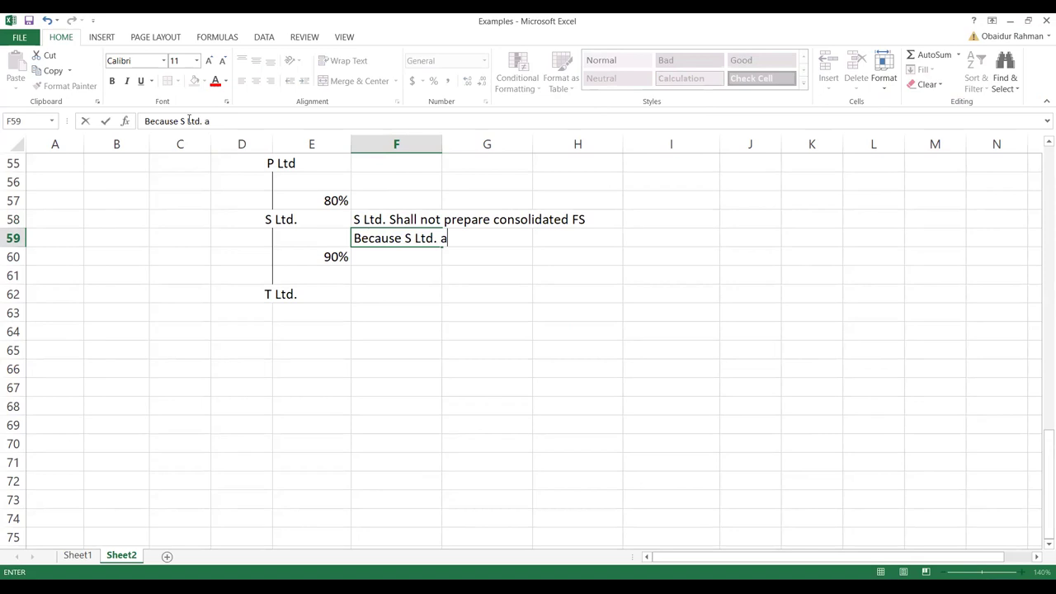
pyautogui.write('u')
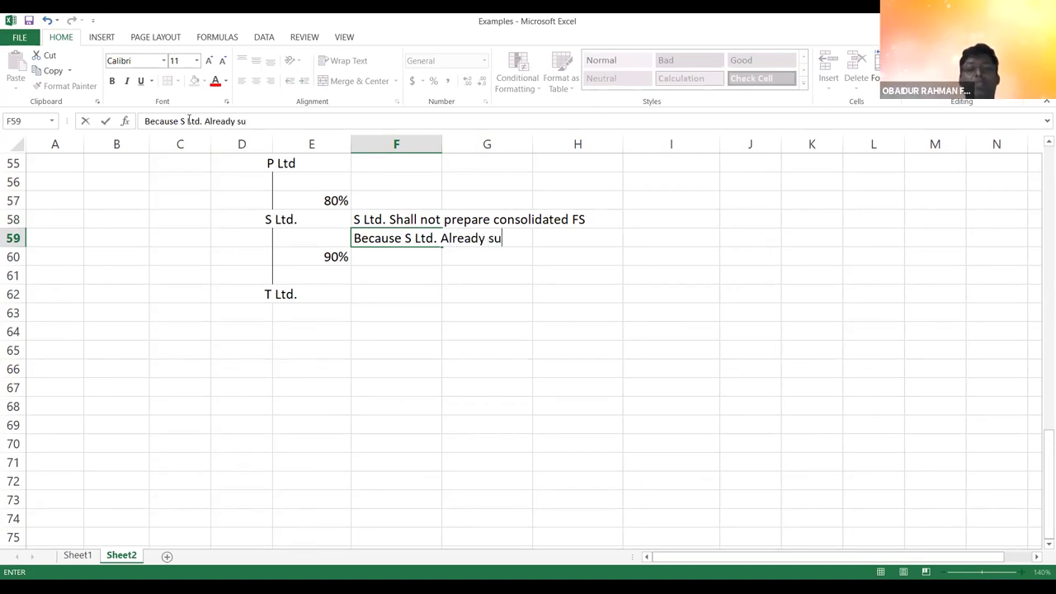
pyautogui.write('bsidar')
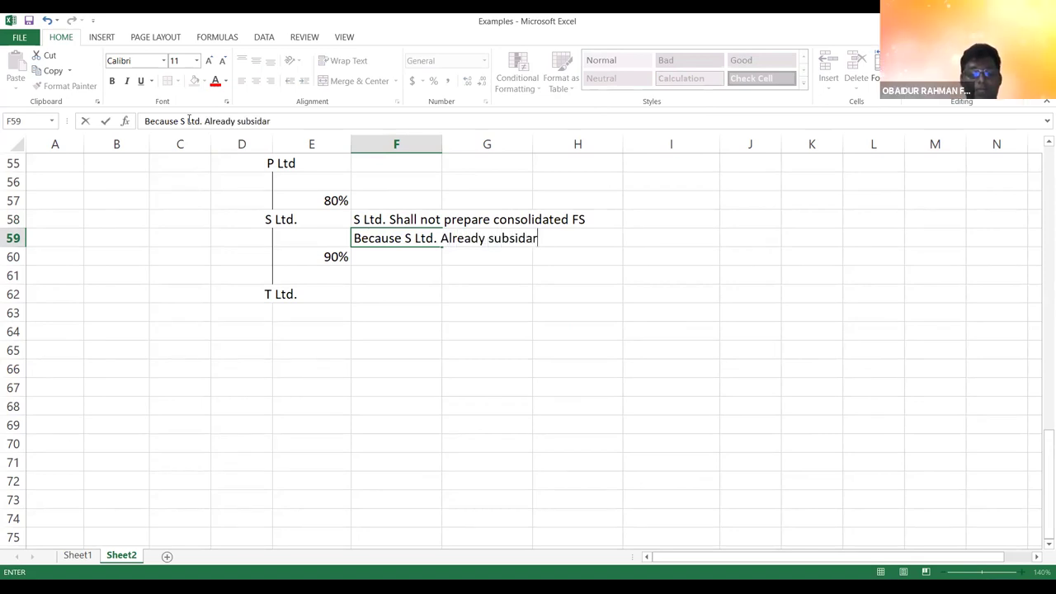
pyautogui.write('y of P L')
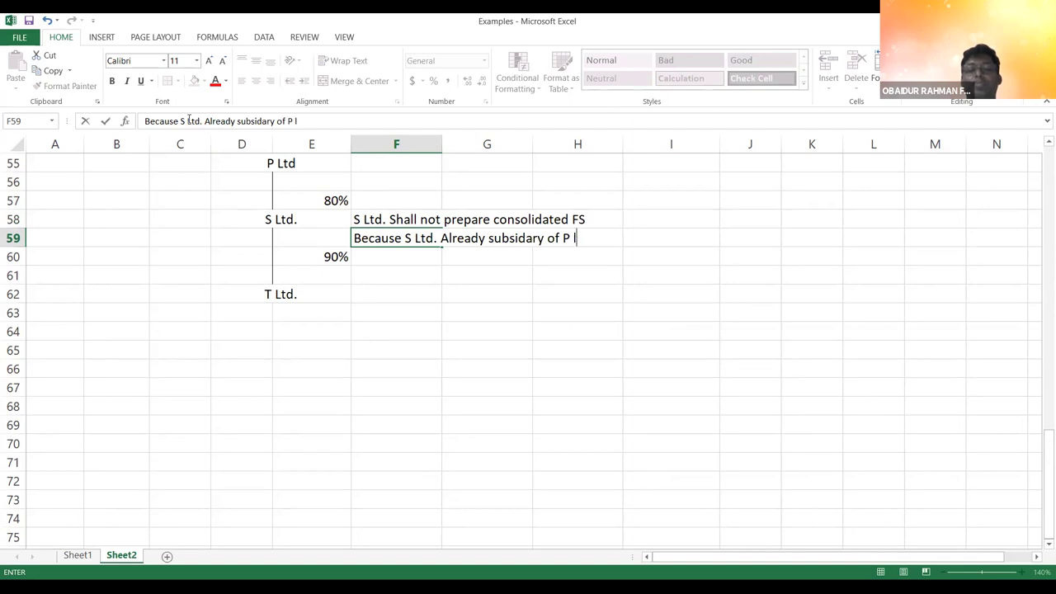
pyautogui.write('td.')
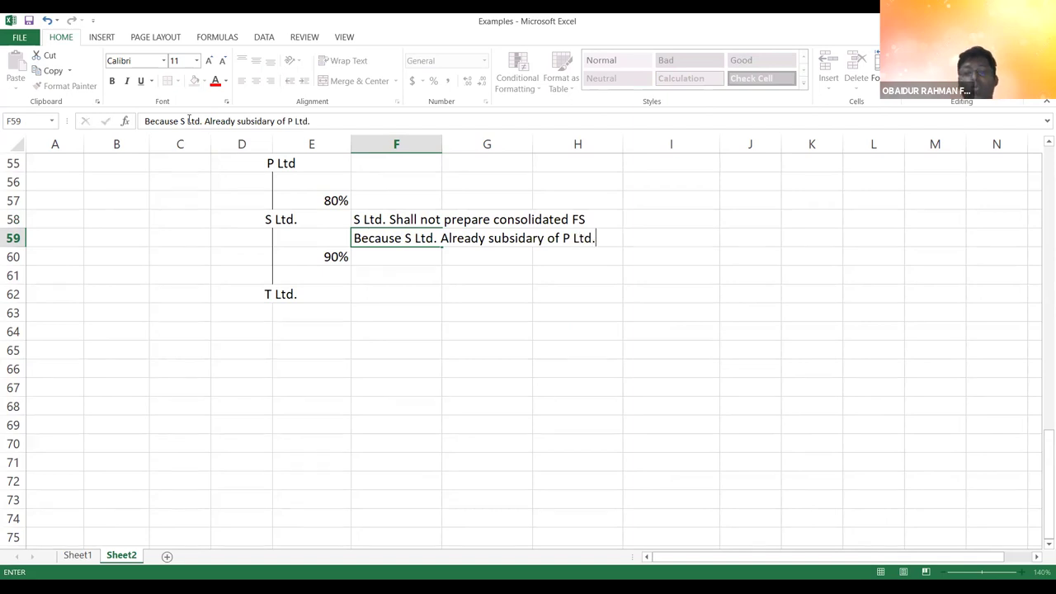
pyautogui.press('Return')
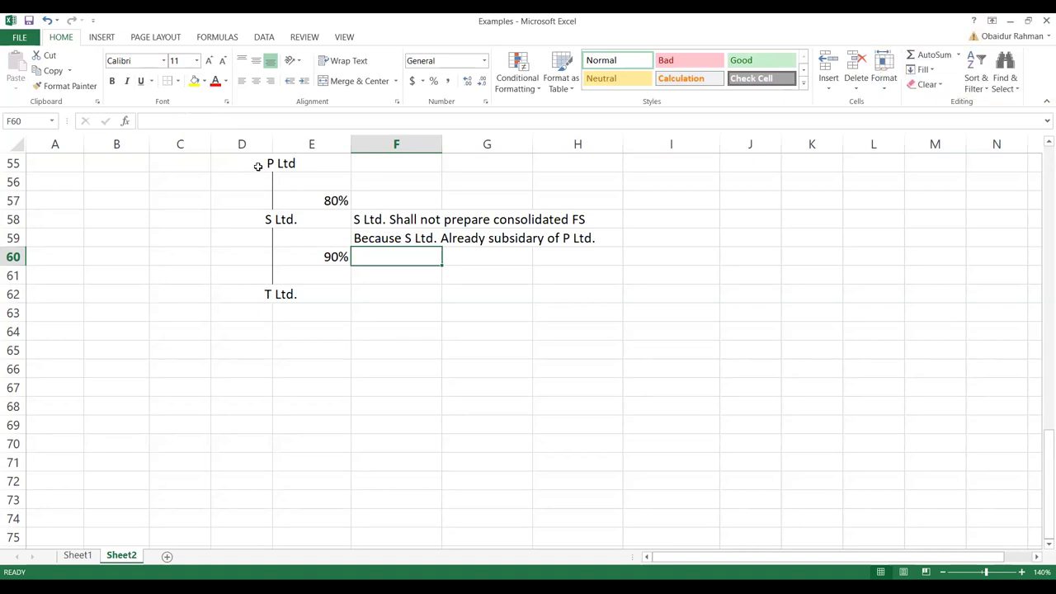
# - Enter the label "P Ltd. To S Ltd." in E65, below the ownership chart
pyautogui.click(283, 354)
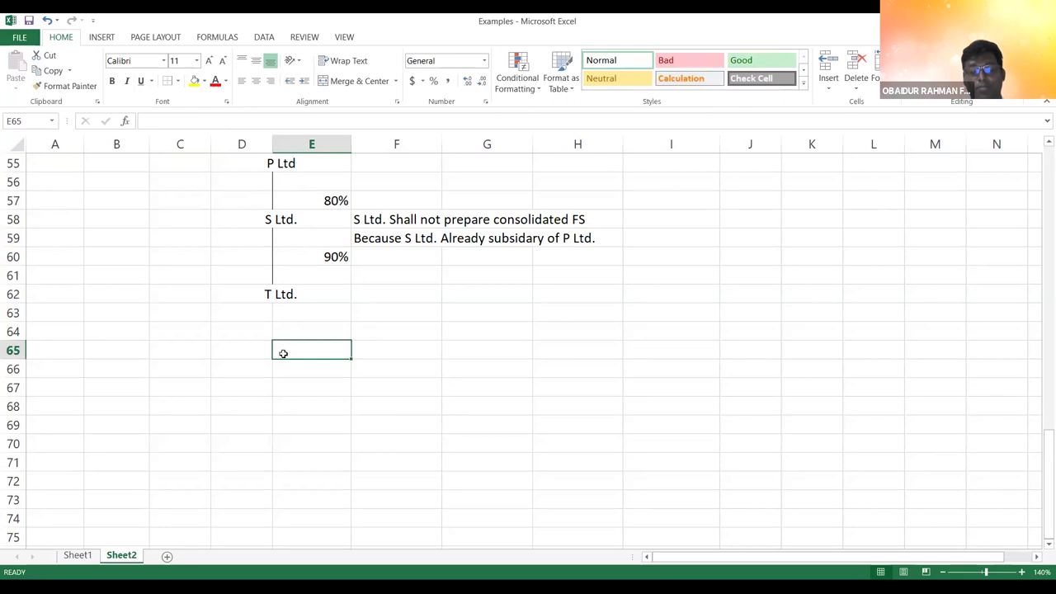
pyautogui.write('P L')
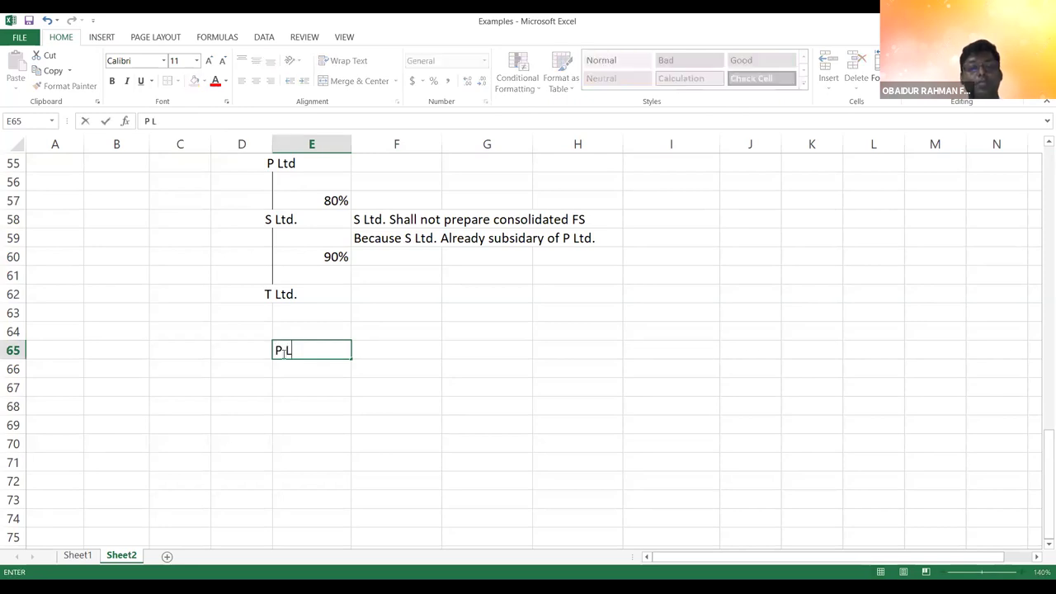
pyautogui.write('td. To ')
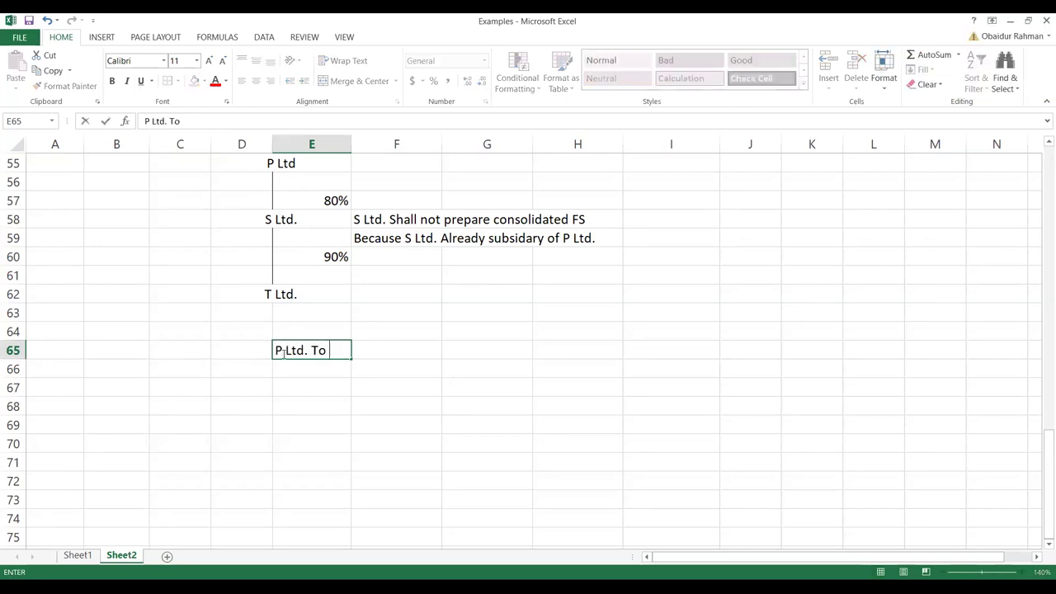
pyautogui.write('S Ltd.')
pyautogui.press('Return')
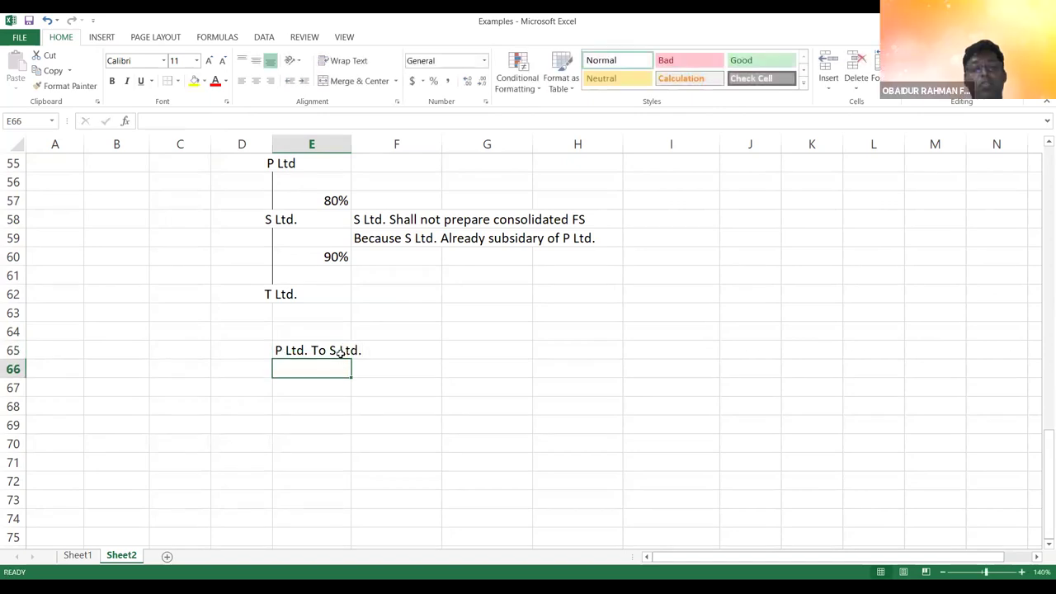
# - Enter 80% in G65 as the holding beside the P Ltd. To S Ltd. label
pyautogui.click(422, 350)
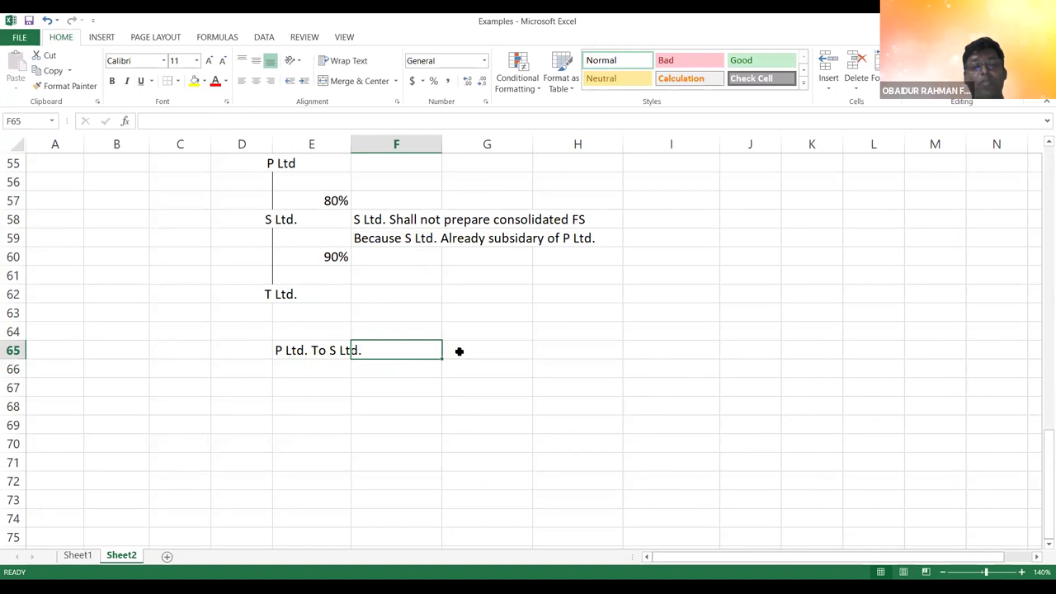
pyautogui.click(460, 350)
pyautogui.write('80')
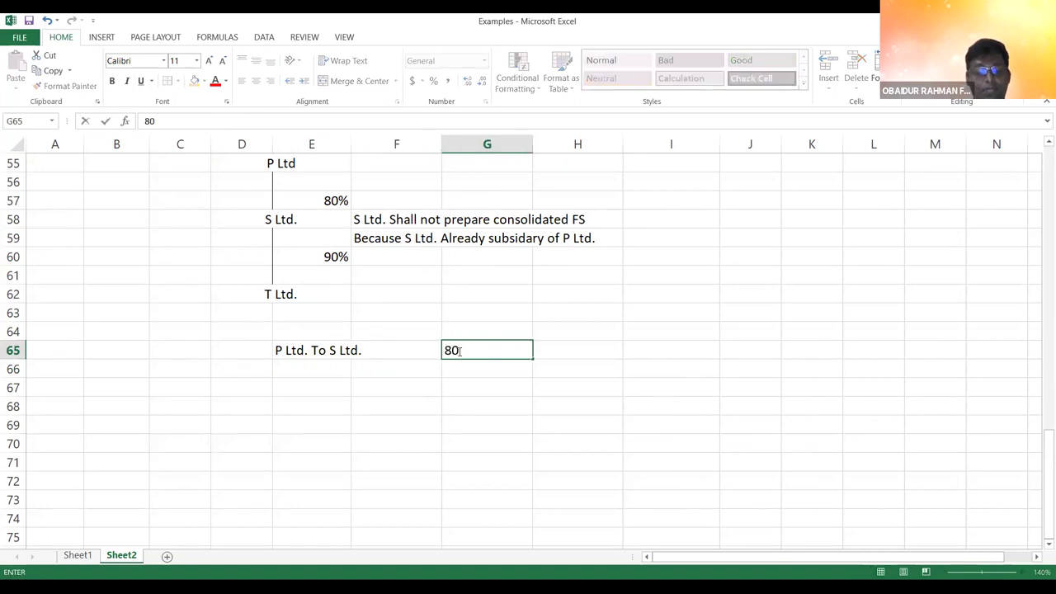
pyautogui.write('%')
pyautogui.press('Return')
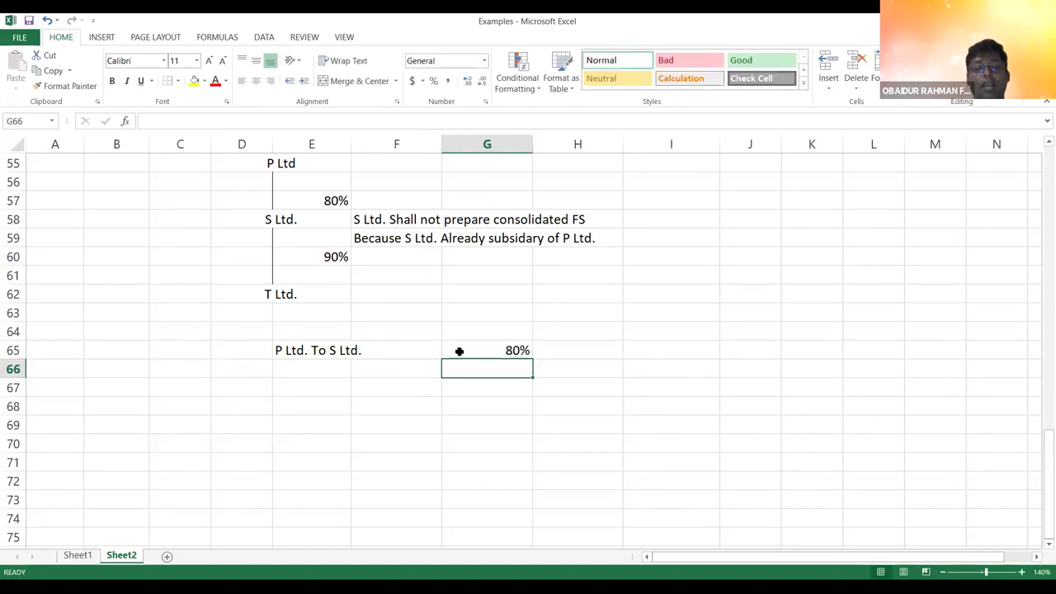
# - Enter the label "P Ltd to T Ltd. (80%X90%)" in E66, below the P Ltd. To S Ltd. label
pyautogui.click(316, 371)
pyautogui.write('P Ltd to')
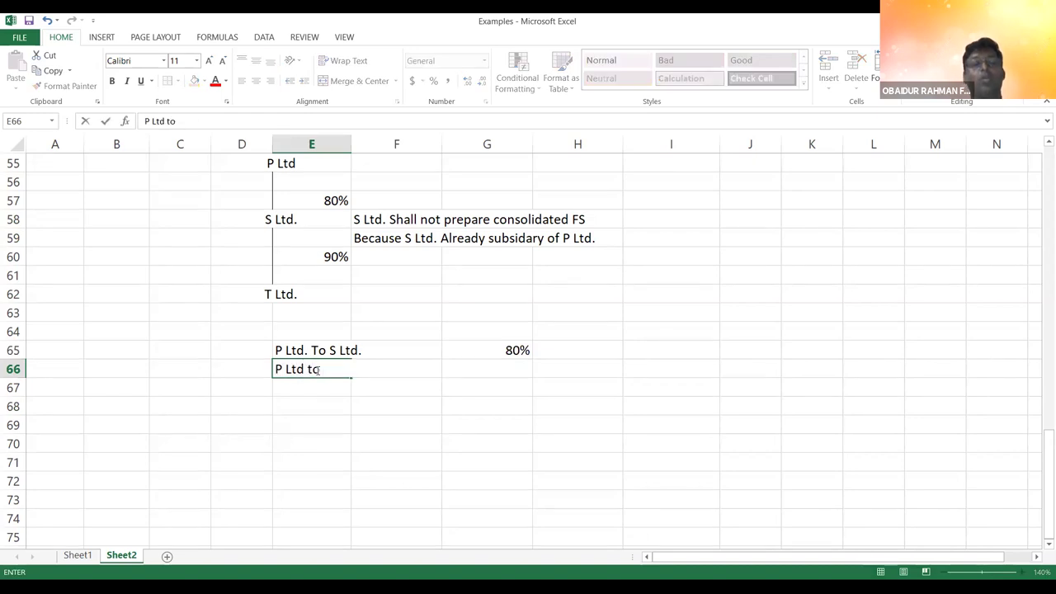
pyautogui.write(' T Ltd.')
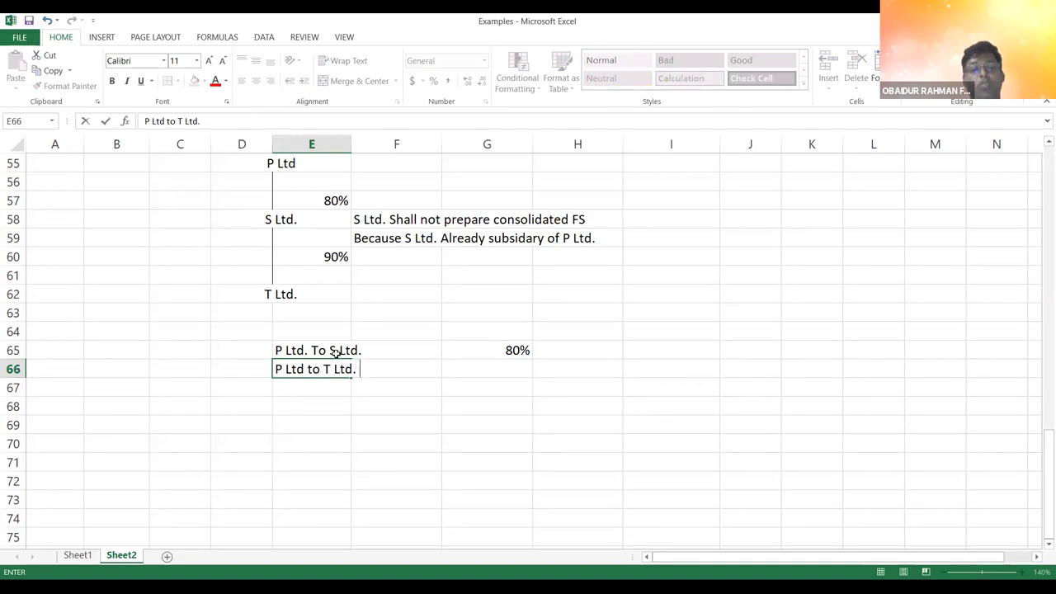
pyautogui.write(' (')
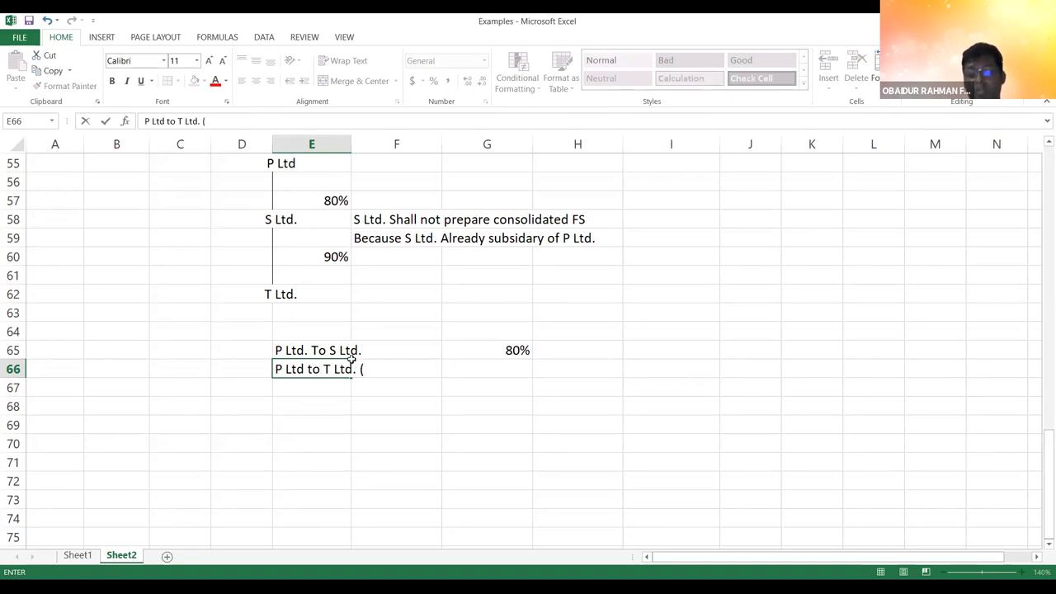
pyautogui.write('805')
pyautogui.press('BackSpace')
pyautogui.press('BackSpace')
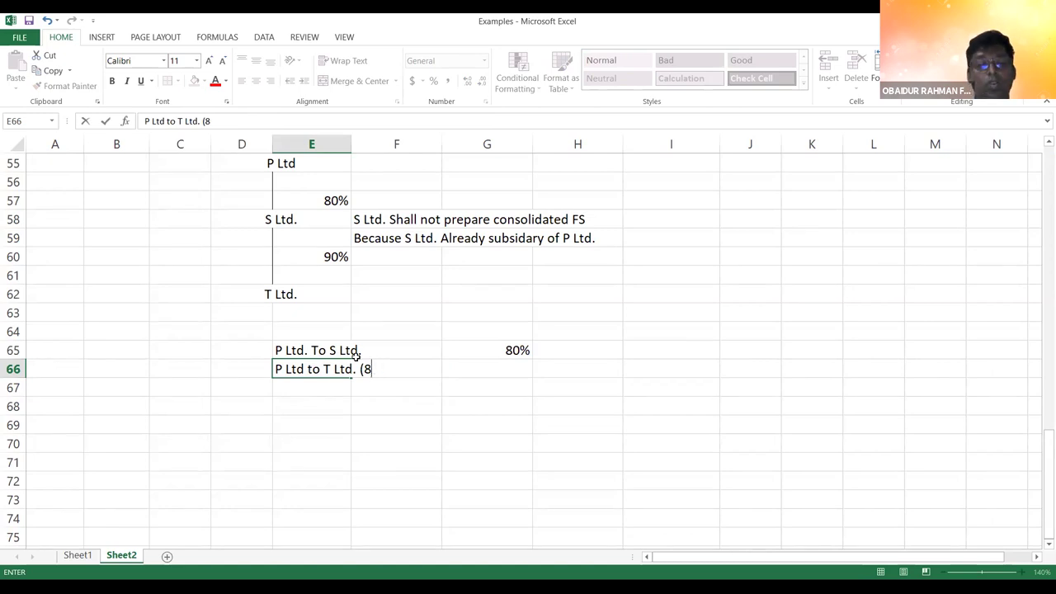
pyautogui.write('%')
pyautogui.press('BackSpace')
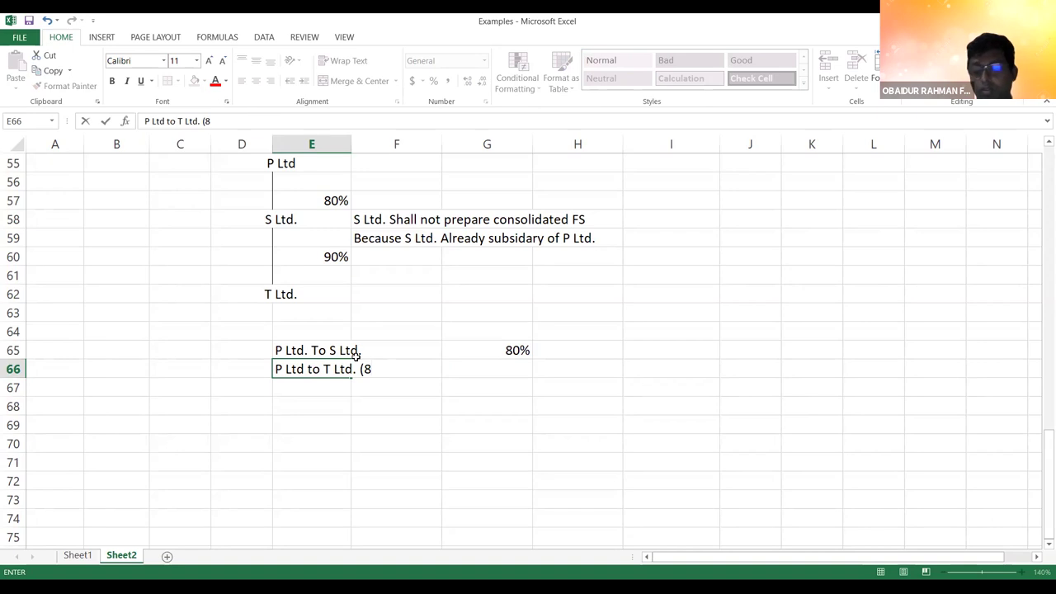
pyautogui.write('0%')
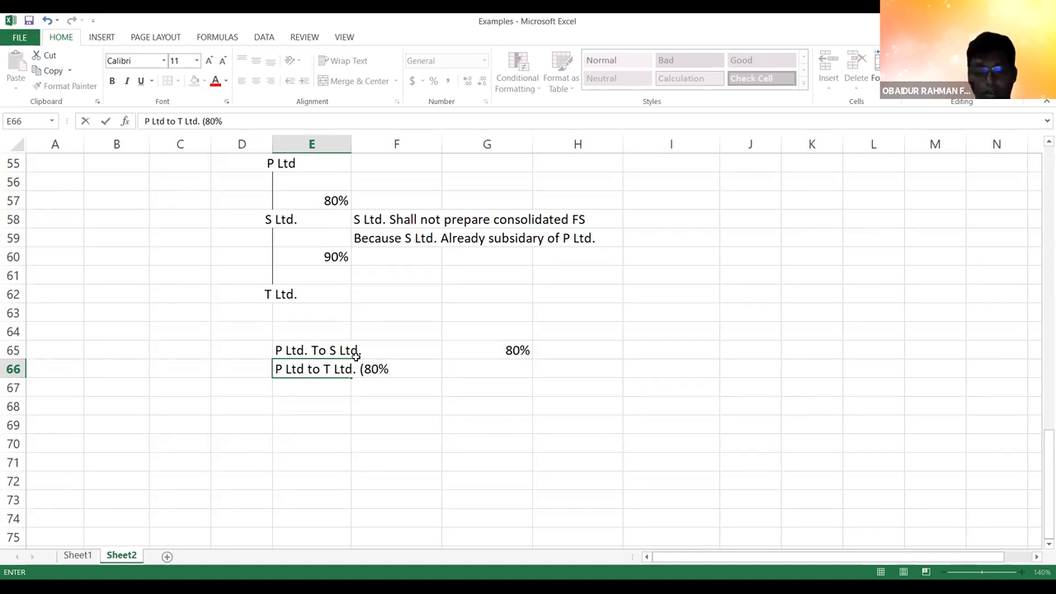
pyautogui.write('X90^%')
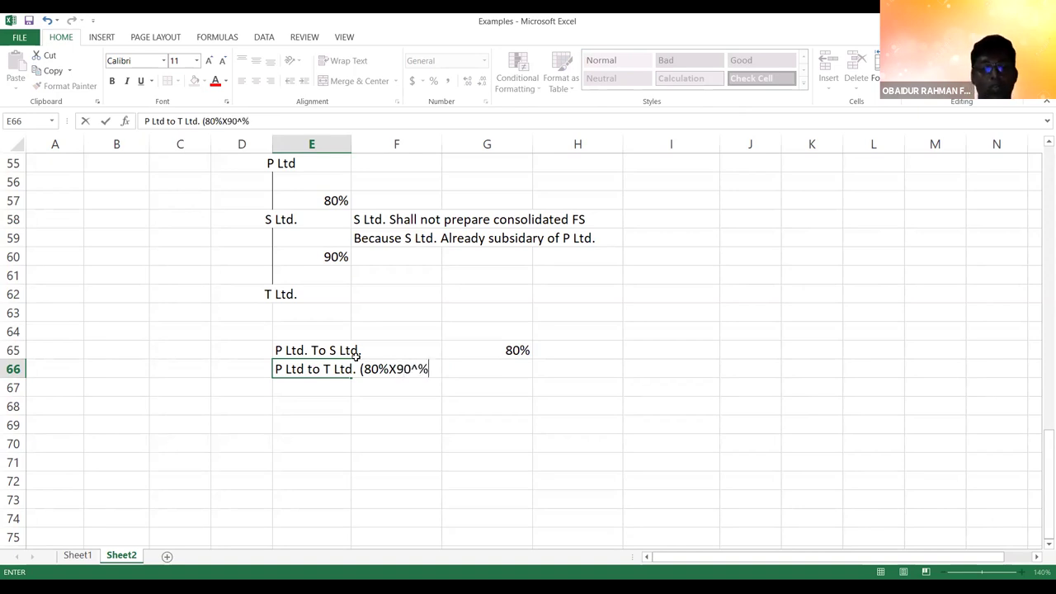
pyautogui.press('BackSpace')
pyautogui.press('BackSpace')
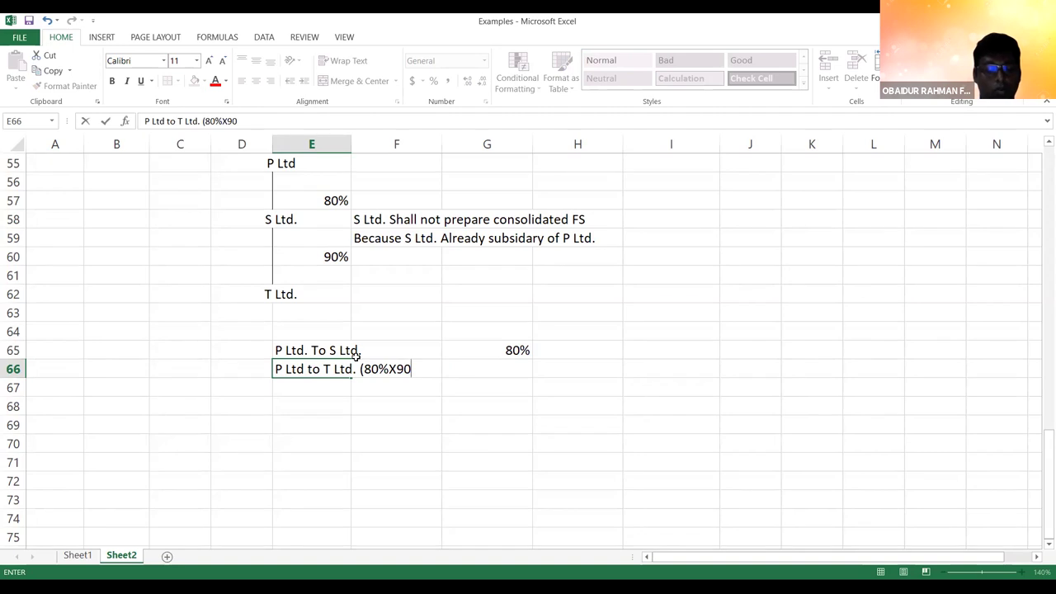
pyautogui.write('5')
pyautogui.press('BackSpace')
pyautogui.write('%)')
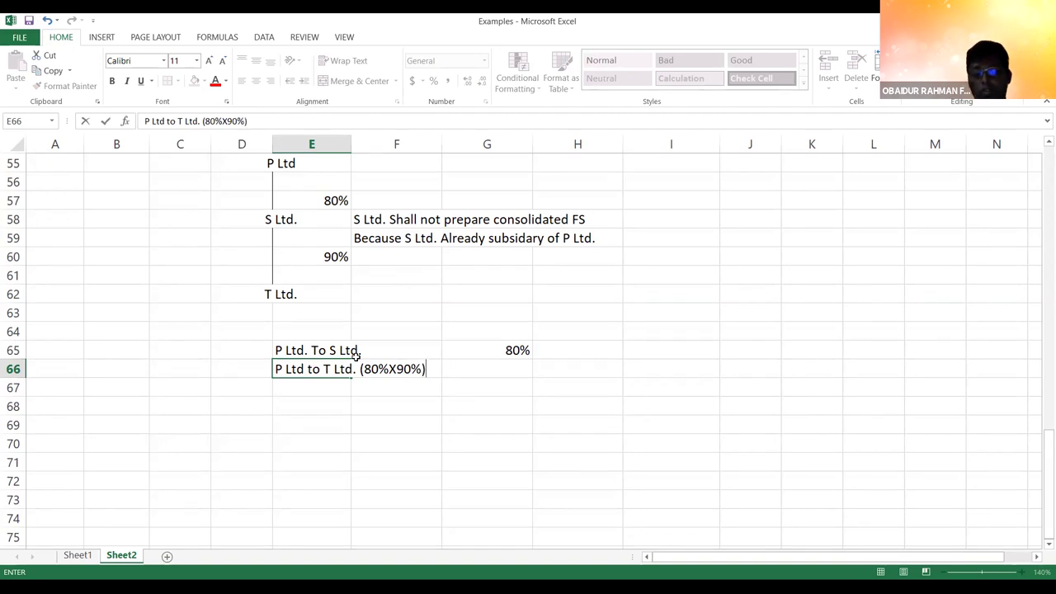
pyautogui.press('Return')
# - Calculate P Ltd's indirect holding in T Ltd. in G66 with =80%*90% and show the percentage without decimals
pyautogui.click(493, 370)
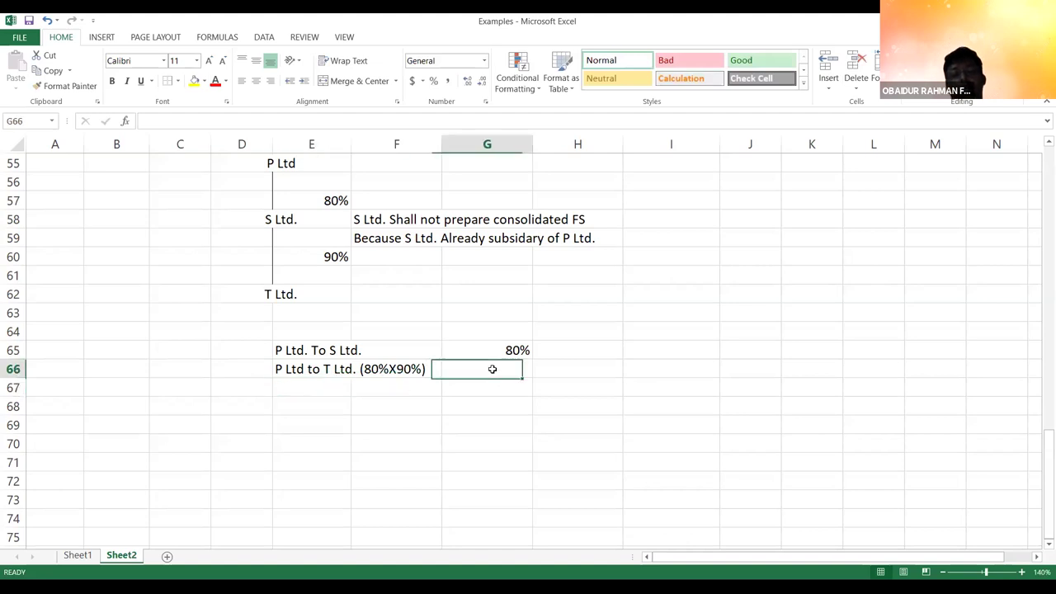
pyautogui.write('=8')
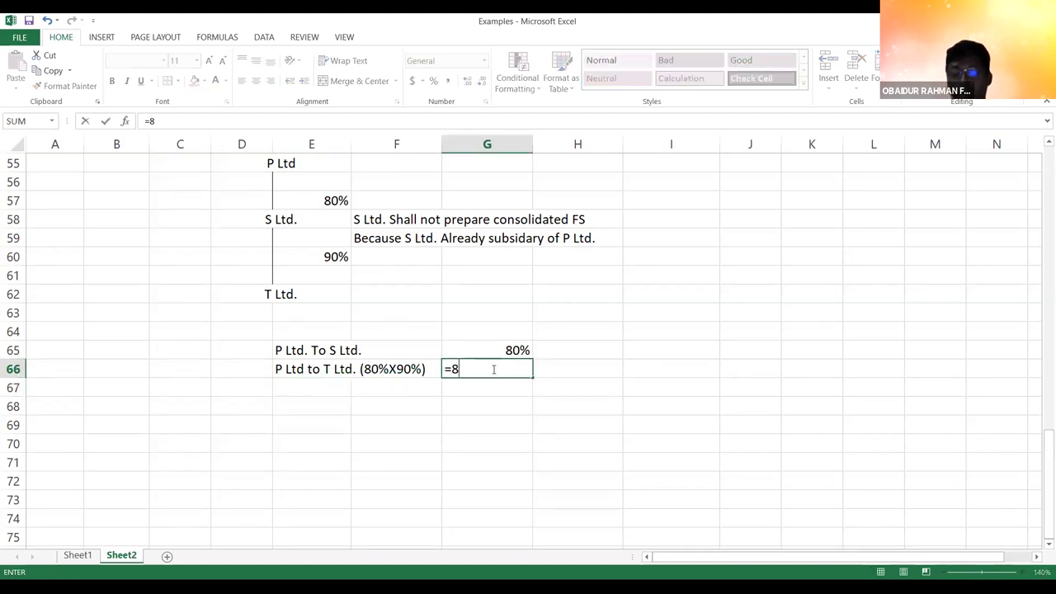
pyautogui.write('0%')
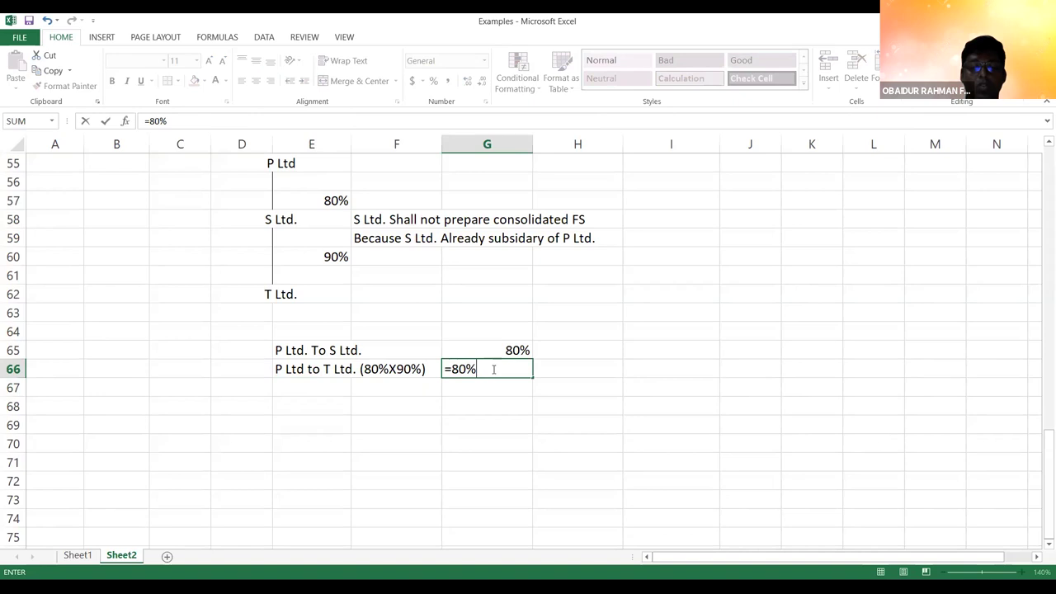
pyautogui.write('*90')
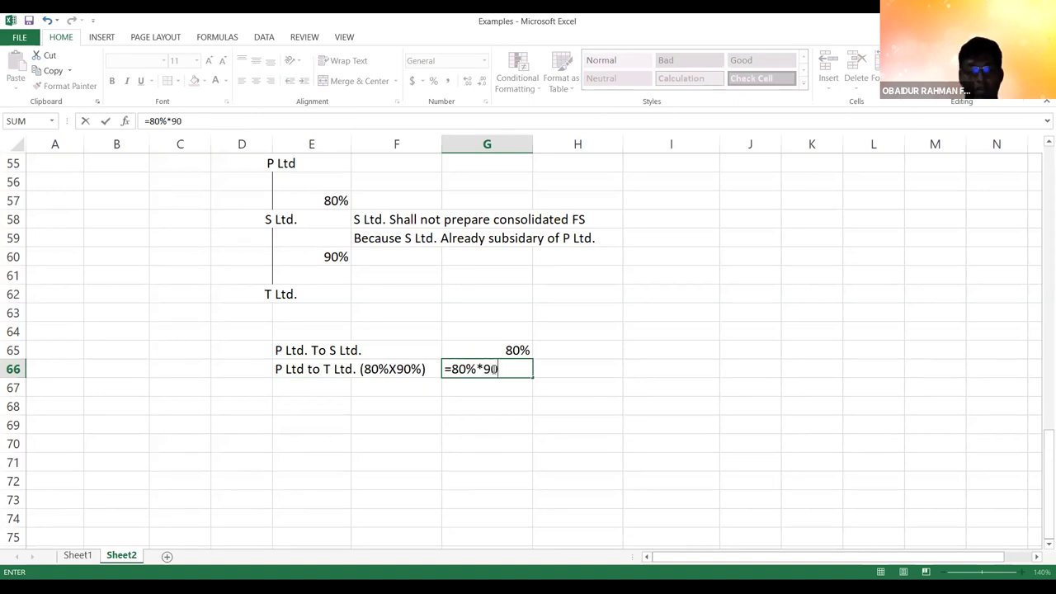
pyautogui.write('%')
pyautogui.press('Return')
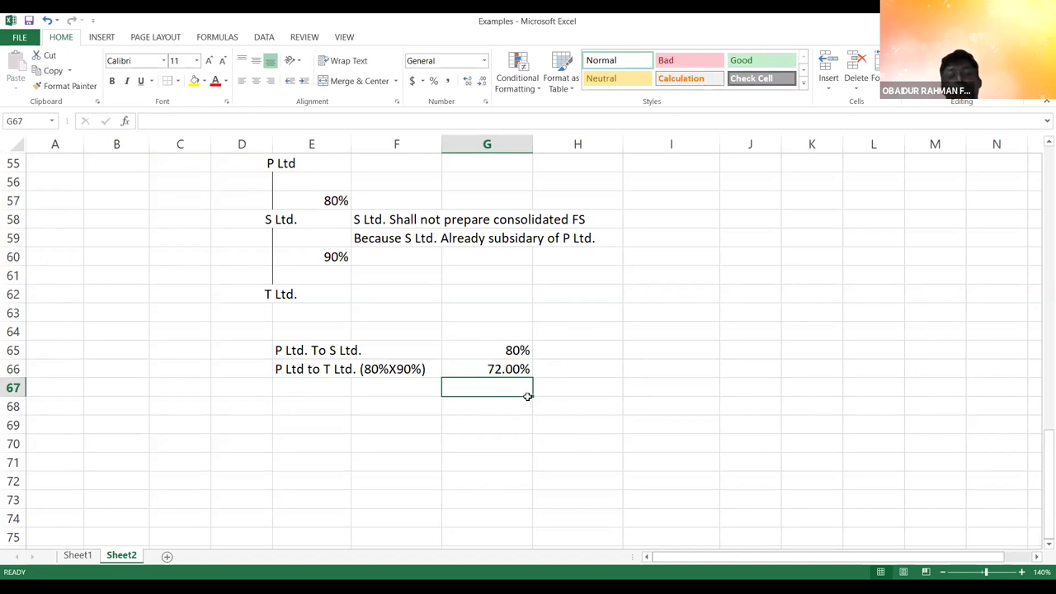
pyautogui.click(502, 370)
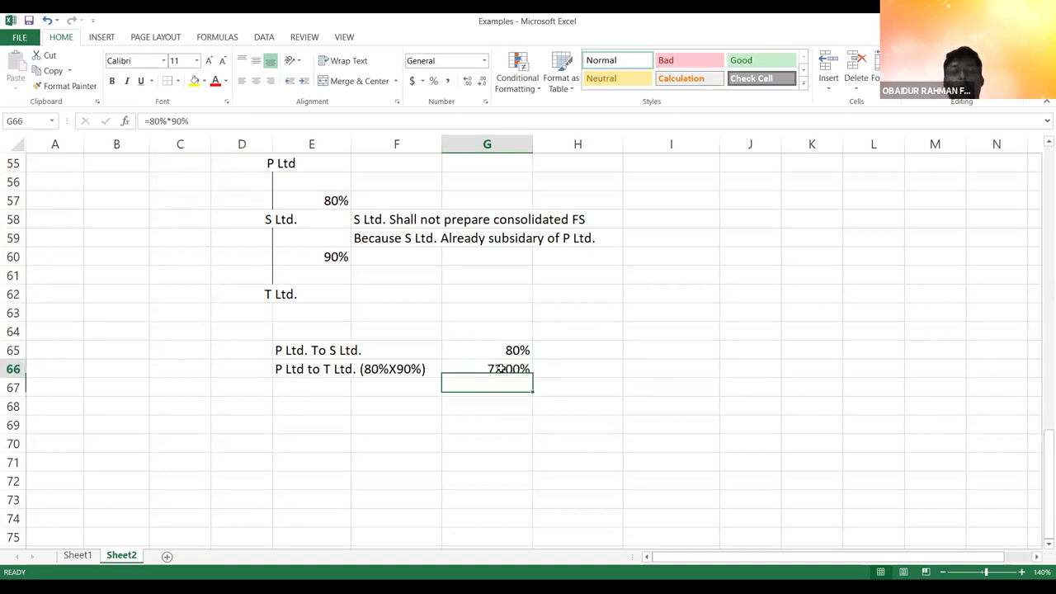
pyautogui.click(482, 81)
pyautogui.click(482, 81)
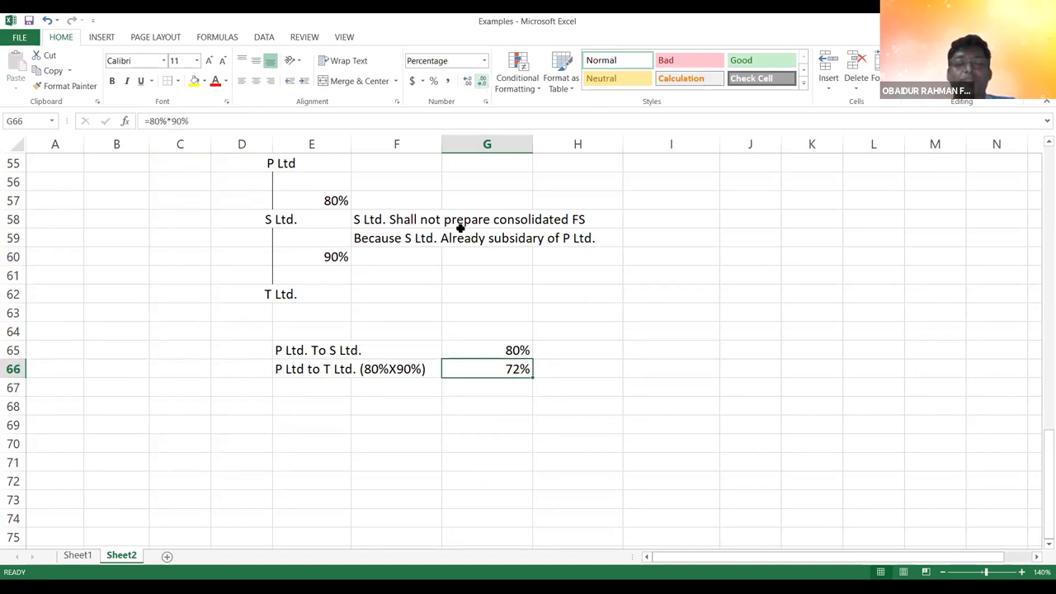
# - Examine the T Ltd. column of the consolidated financial position table, around the asset rows
pyautogui.press('Up')
pyautogui.press('Up')
pyautogui.press('Up')
pyautogui.press('Up')
pyautogui.press('Up')
pyautogui.press('Up')
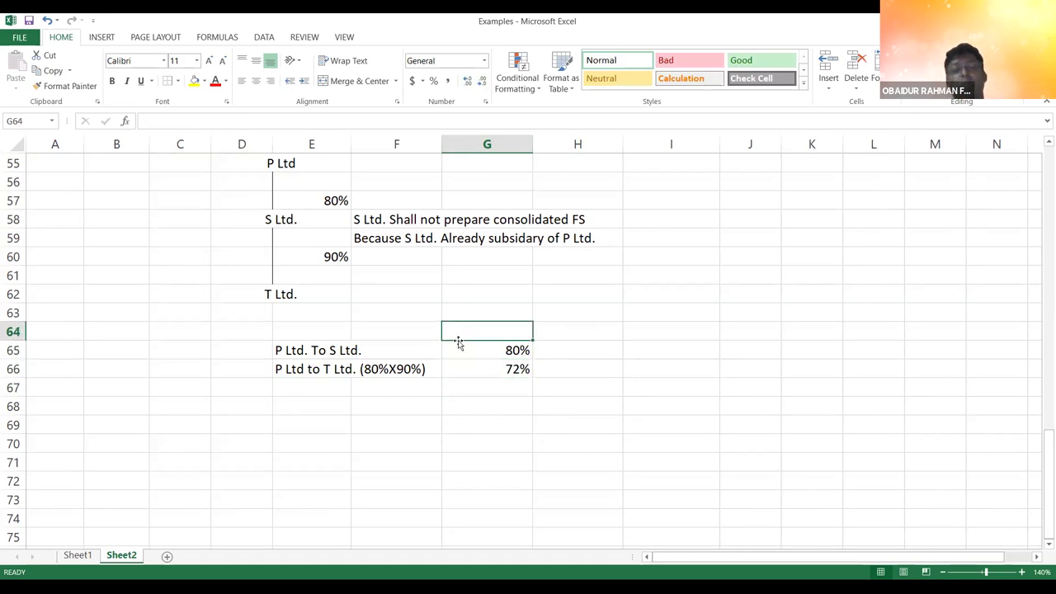
pyautogui.press('Up')
pyautogui.press('Up')
pyautogui.press('Up')
pyautogui.press('Up')
pyautogui.press('Up')
pyautogui.press('Up')
pyautogui.press('Up')
pyautogui.press('Up')
pyautogui.press('Up')
pyautogui.press('Up')
pyautogui.press('Up')
pyautogui.press('Up')
pyautogui.press('Up')
pyautogui.press('Up')
pyautogui.press('Up')
pyautogui.press('Up')
pyautogui.press('Up')
pyautogui.press('Up')
pyautogui.press('Up')
pyautogui.press('Up')
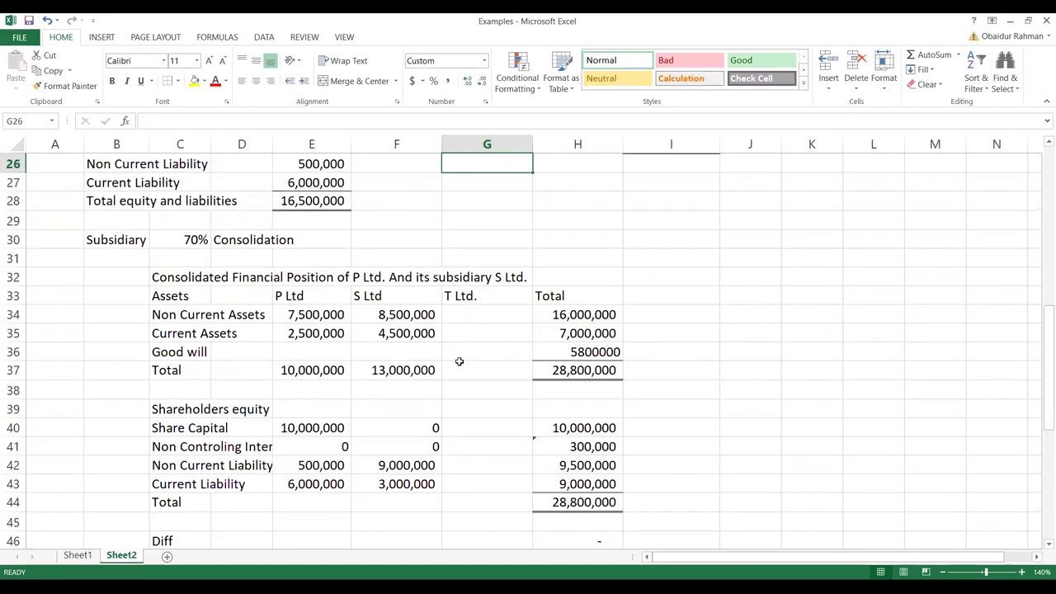
pyautogui.press('Up')
pyautogui.press('Up')
pyautogui.click(481, 424)
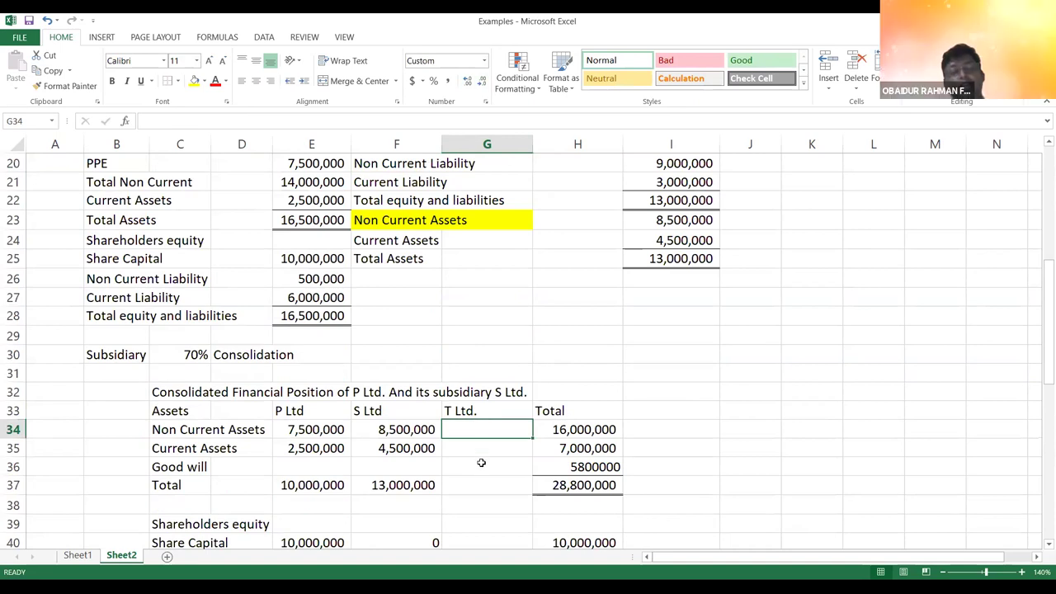
pyautogui.press('Down')
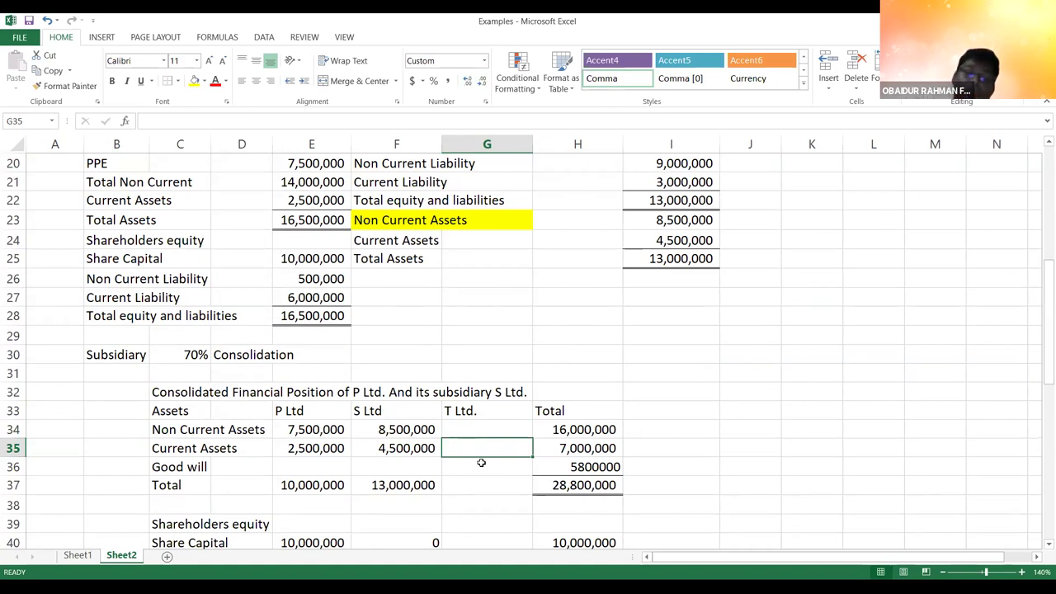
# - Set S Ltd.'s holding in T Ltd. to 60% in E60 of the ownership chart
pyautogui.press('Down')
pyautogui.press('Down')
pyautogui.press('Down')
pyautogui.press('Down')
pyautogui.press('Down')
pyautogui.press('Down')
pyautogui.press('Down')
pyautogui.press('Down')
pyautogui.press('Down')
pyautogui.press('Down')
pyautogui.press('Down')
pyautogui.press('Down')
pyautogui.press('Down')
pyautogui.press('Down')
pyautogui.press('Down')
pyautogui.press('Down')
pyautogui.press('Down')
pyautogui.press('Down')
pyautogui.press('Down')
pyautogui.press('Down')
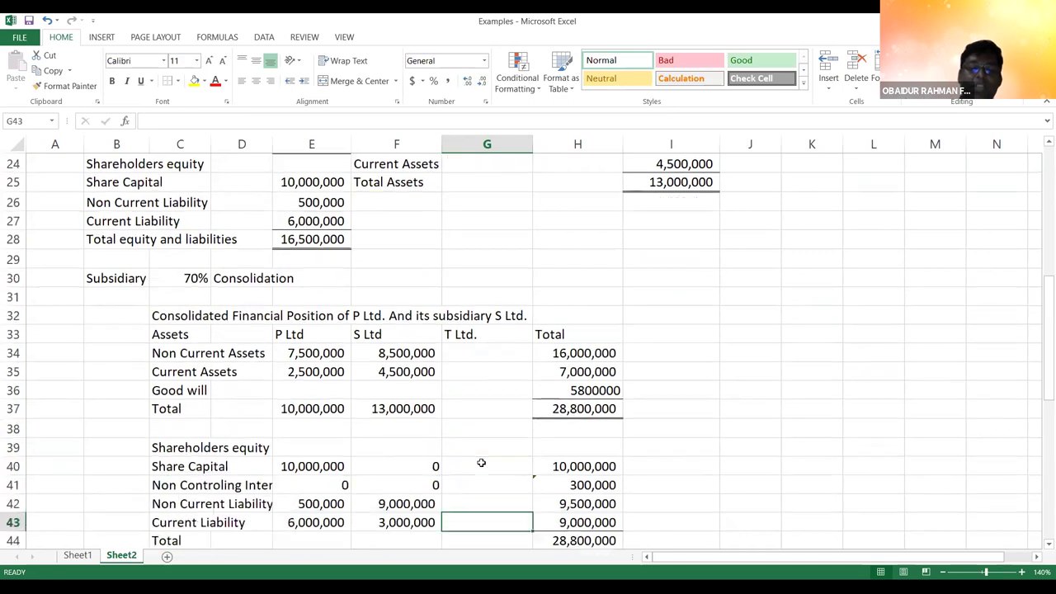
pyautogui.press('Down')
pyautogui.press('Down')
pyautogui.press('Down')
pyautogui.press('Down')
pyautogui.press('Down')
pyautogui.press('Down')
pyautogui.press('Down')
pyautogui.press('Down')
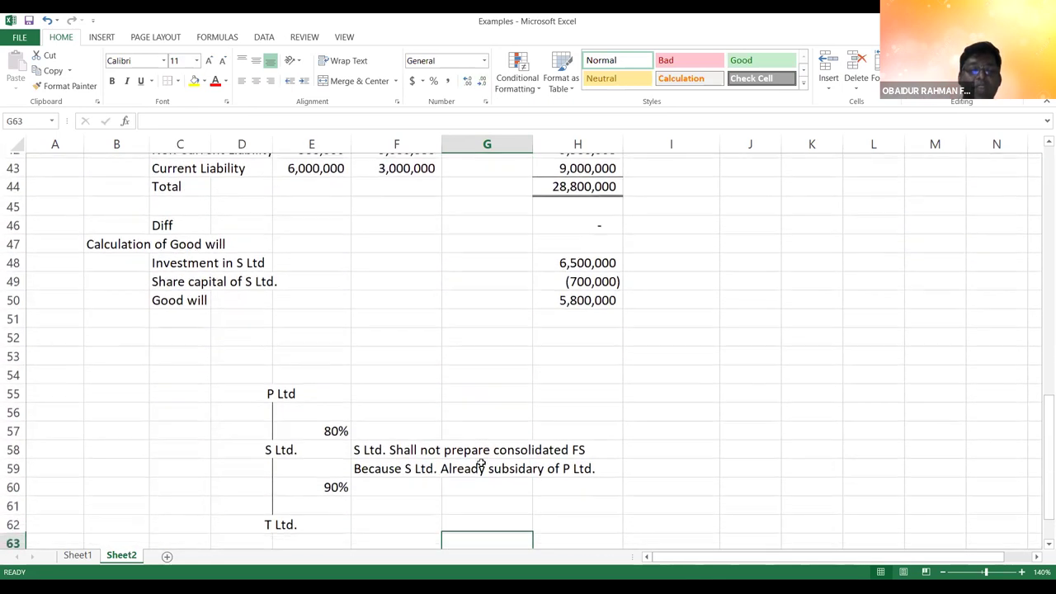
pyautogui.click(337, 407)
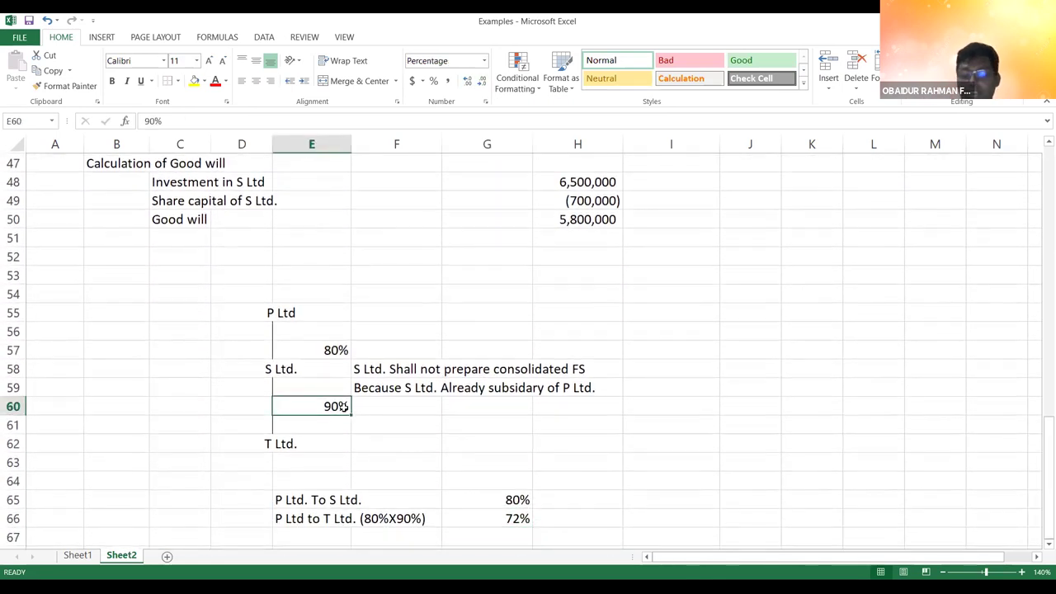
pyautogui.write('60')
pyautogui.press('Return')
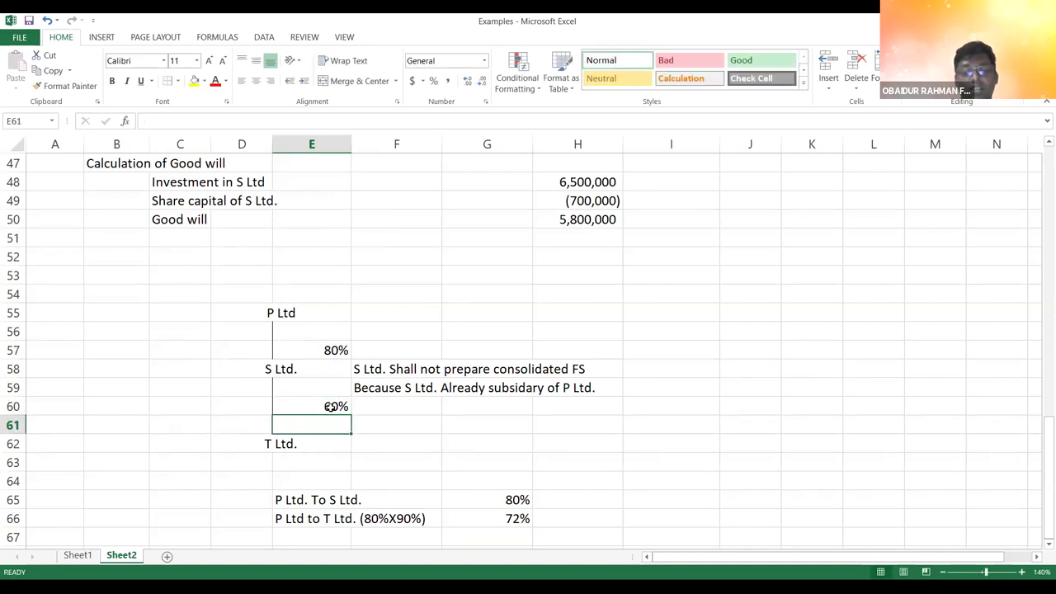
pyautogui.click(330, 407)
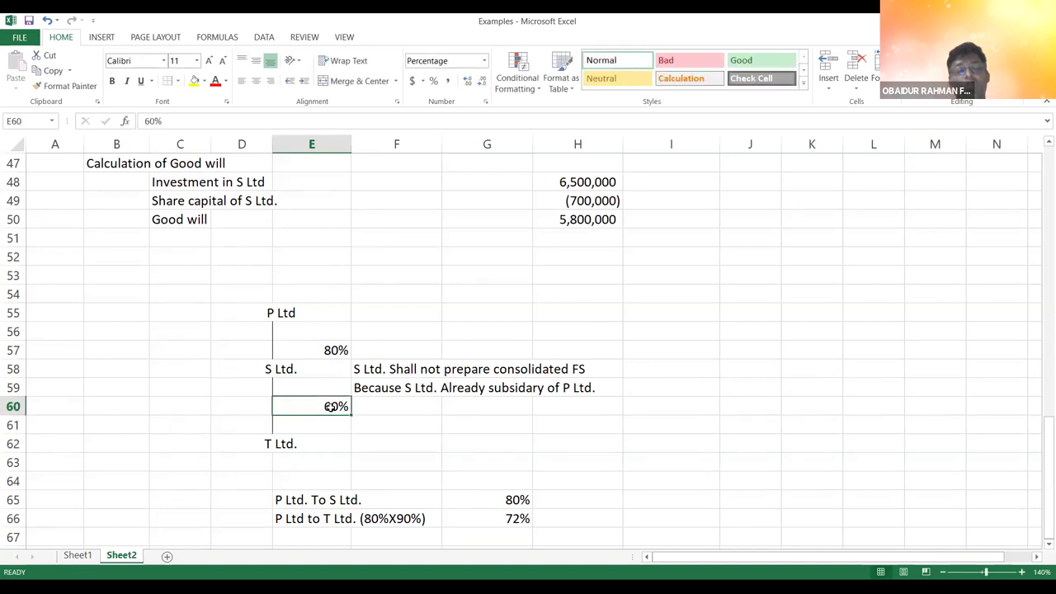
# - Change the P Ltd to T Ltd. formula in G66 to =80%*60%
pyautogui.click(484, 515)
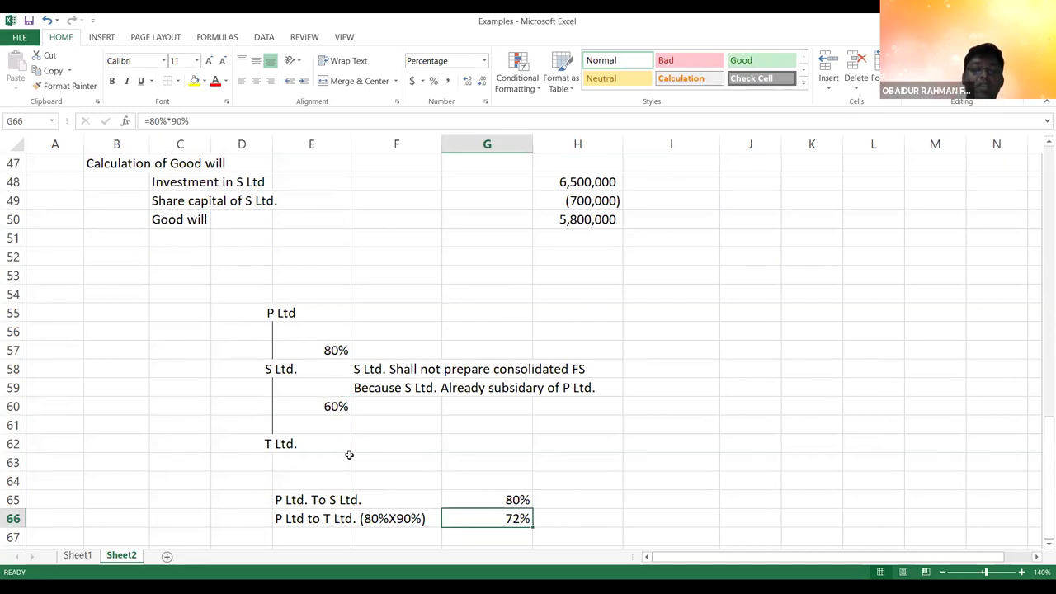
pyautogui.click(177, 120)
pyautogui.press('BackSpace')
pyautogui.write('6')
pyautogui.press('Return')
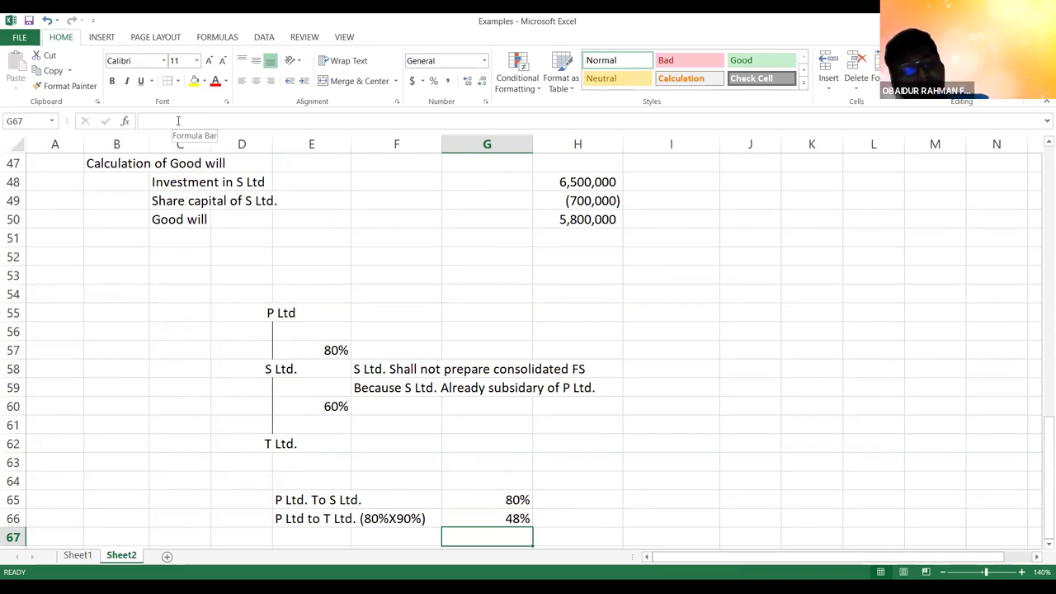
# - Set S Ltd.'s holding in T Ltd. to 70% in E60 of the ownership chart
pyautogui.click(311, 395)
pyautogui.click(311, 405)
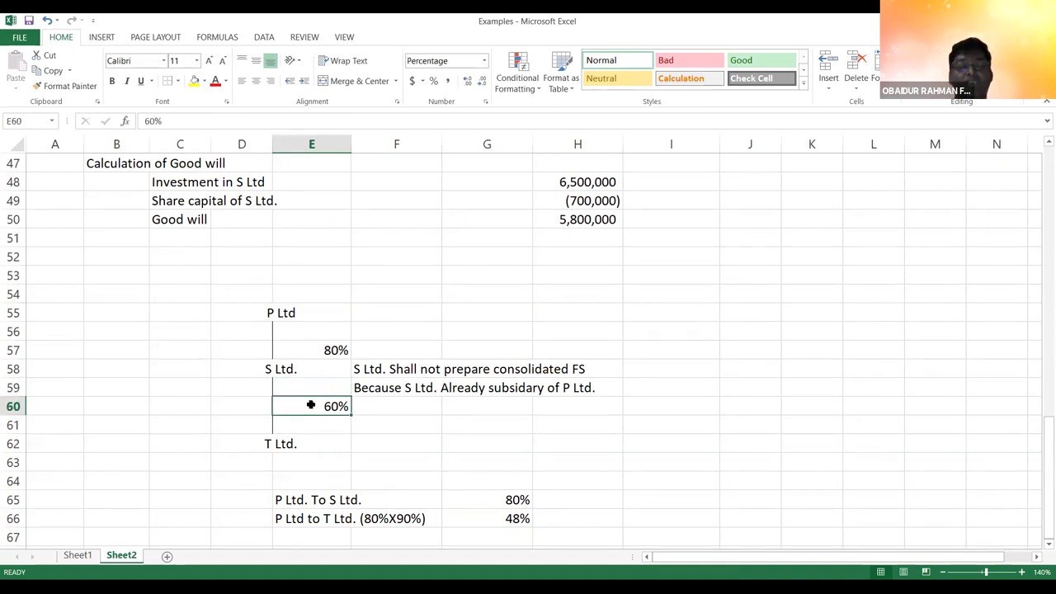
pyautogui.write('70')
pyautogui.press('Return')
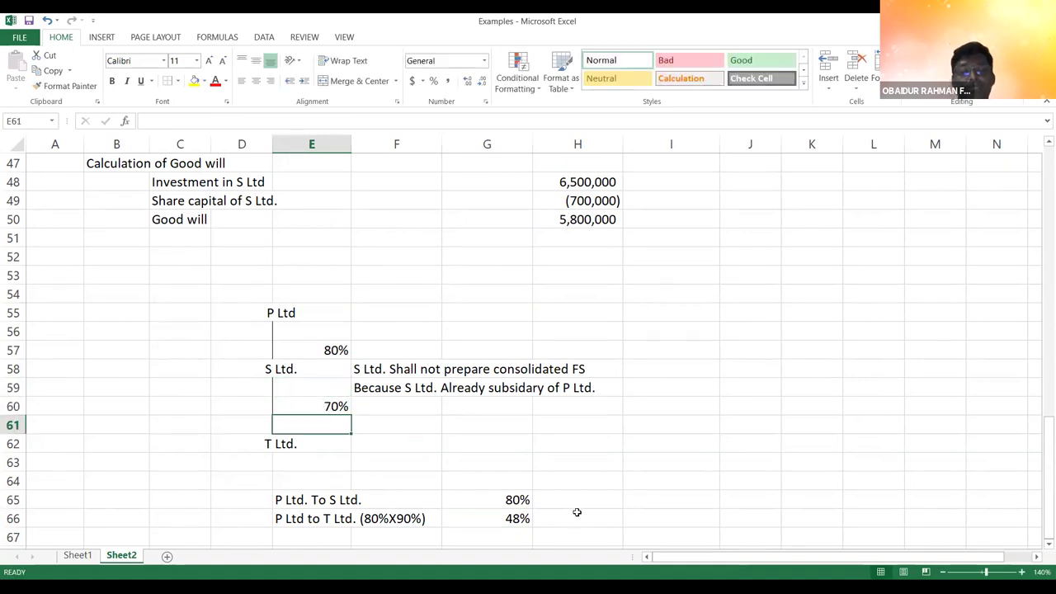
# - Replace the P Ltd to T Ltd. holding in G66 with the value 56%
pyautogui.click(523, 519)
pyautogui.write('56')
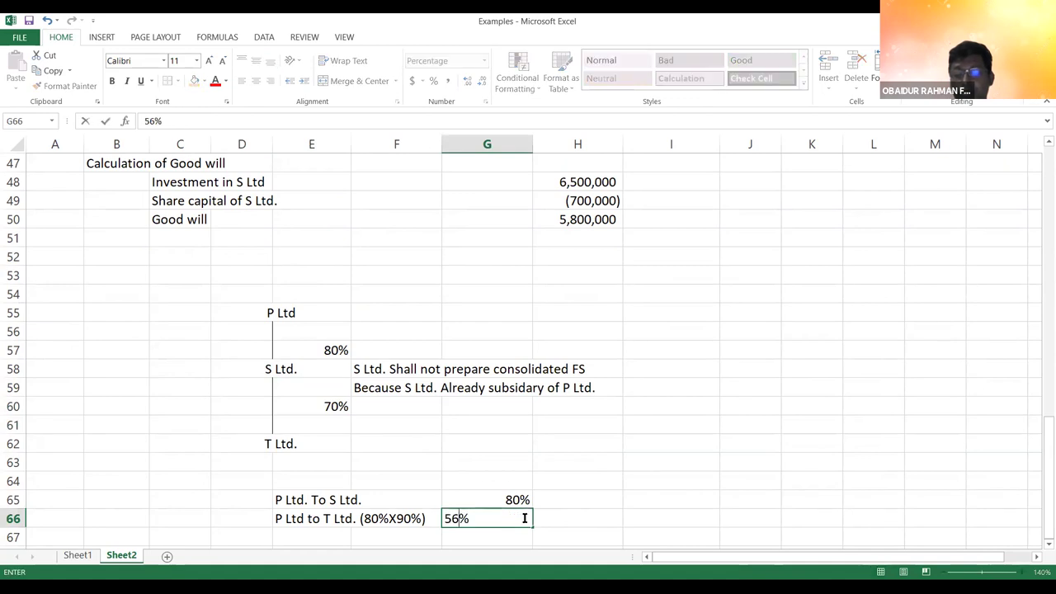
pyautogui.press('Return')
pyautogui.click(572, 519)
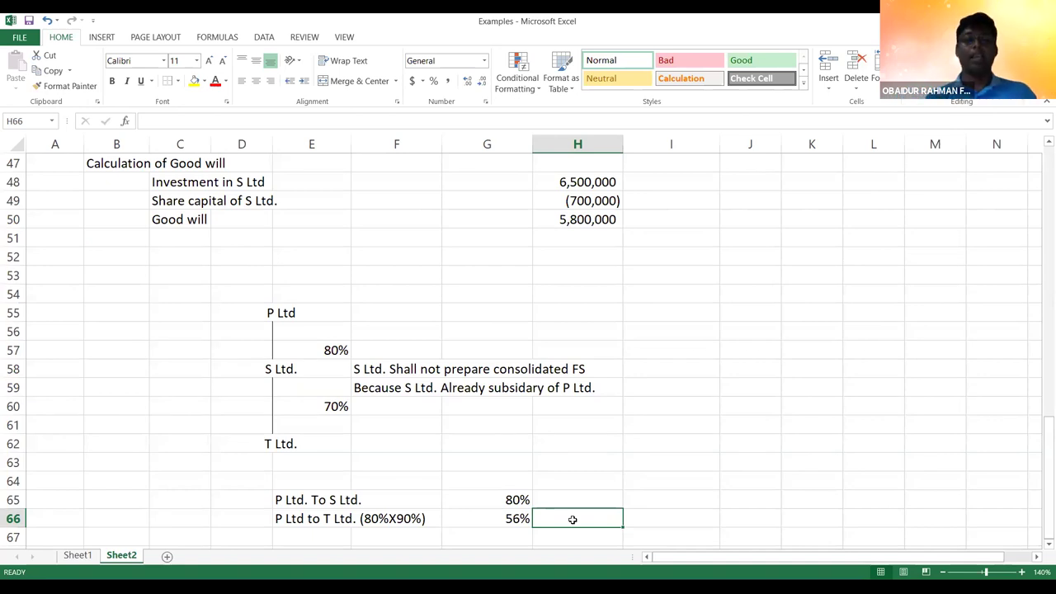
pyautogui.press('Up')
pyautogui.press('Up')
pyautogui.press('Up')
pyautogui.press('Up')
pyautogui.press('Up')
pyautogui.press('Up')
pyautogui.press('Up')
pyautogui.press('Up')
pyautogui.press('Up')
pyautogui.press('Up')
pyautogui.press('Up')
pyautogui.press('Up')
pyautogui.press('Up')
pyautogui.press('Up')
pyautogui.press('Up')
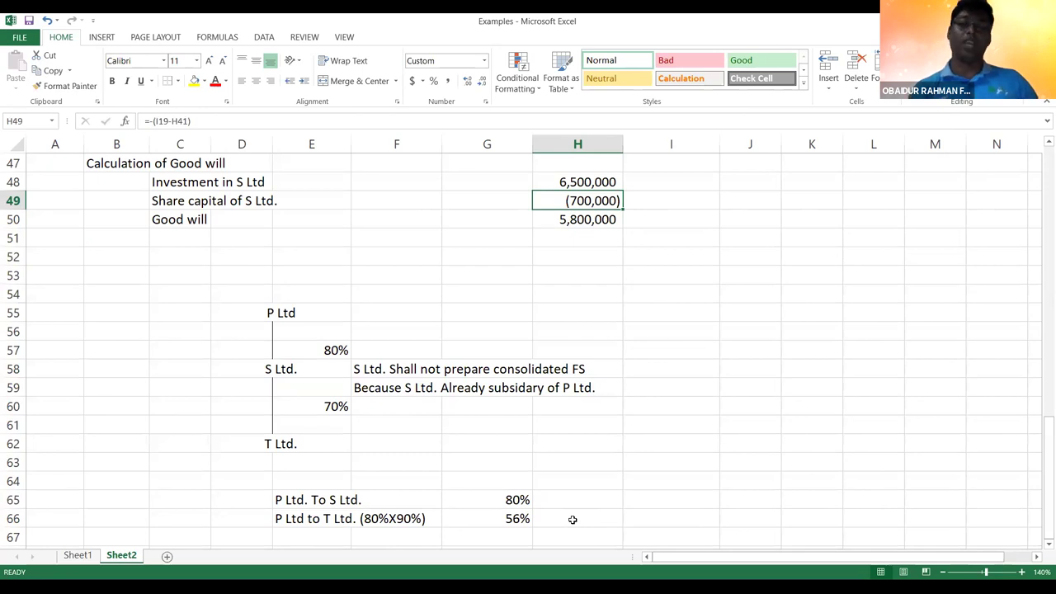
# - Review the consolidated financial position and the separate P Ltd. and S Ltd. statements above the ownership chart
pyautogui.press('Up')
pyautogui.press('Up')
pyautogui.press('Up')
pyautogui.press('Up')
pyautogui.press('Up')
pyautogui.press('Up')
pyautogui.press('Up')
pyautogui.press('Up')
pyautogui.press('Up')
pyautogui.press('Up')
pyautogui.press('Up')
pyautogui.press('Up')
pyautogui.press('Up')
pyautogui.press('Up')
pyautogui.press('Up')
pyautogui.press('Up')
pyautogui.press('Up')
pyautogui.press('Up')
pyautogui.press('Up')
pyautogui.press('Up')
pyautogui.press('Up')
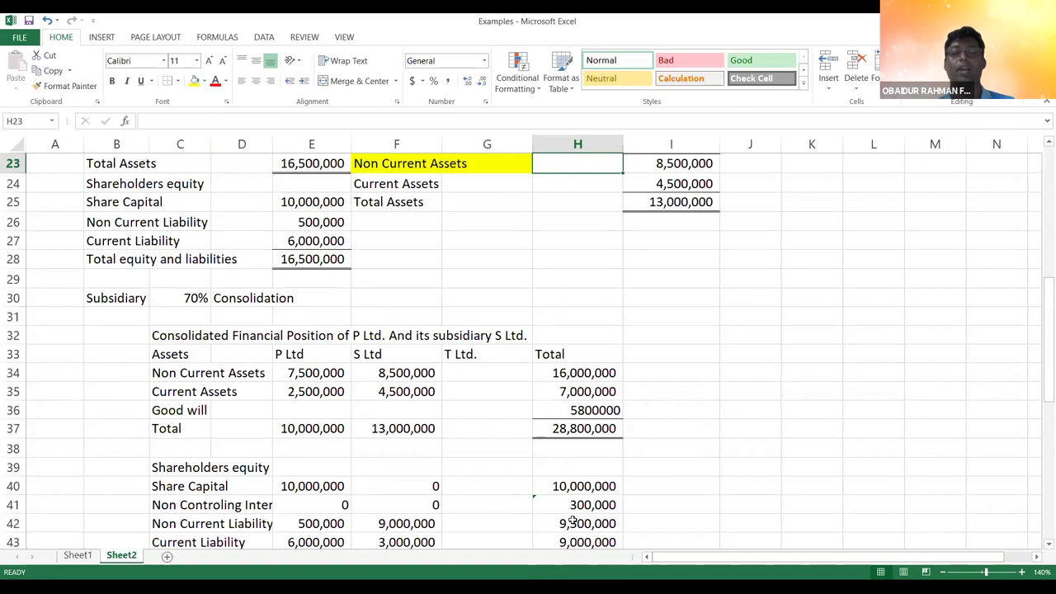
pyautogui.press('Up')
pyautogui.press('Up')
pyautogui.press('Up')
pyautogui.press('Up')
pyautogui.press('Up')
pyautogui.press('Up')
pyautogui.press('Up')
pyautogui.press('Up')
pyautogui.press('Up')
pyautogui.press('Up')
pyautogui.press('Up')
pyautogui.press('Up')
pyautogui.press('Up')
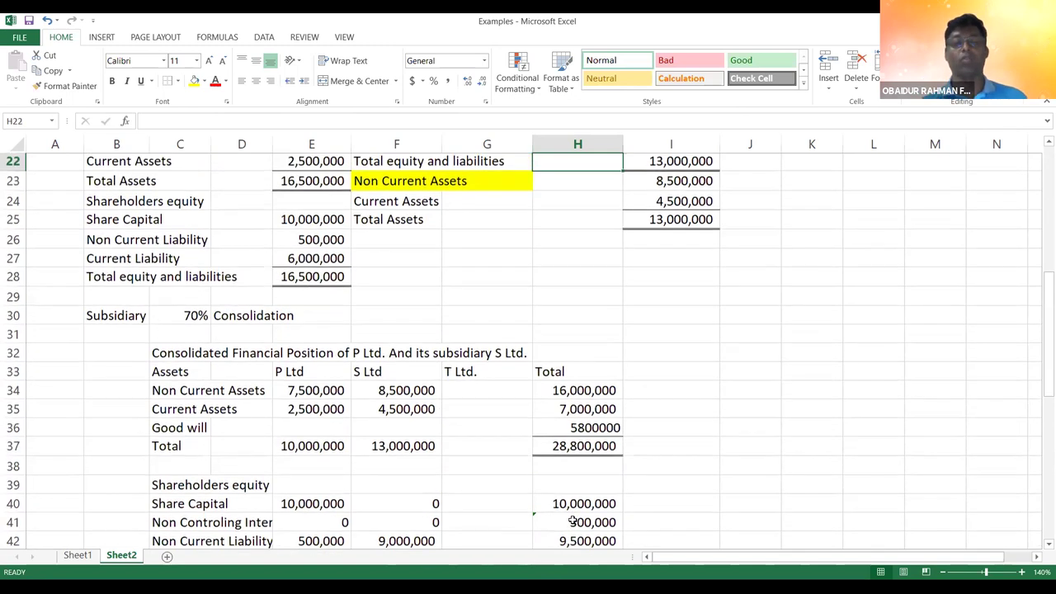
# - Go back over the consolidated equity section, the goodwill calculation and the P Ltd–S Ltd–T Ltd ownership chart
pyautogui.press('Down')
pyautogui.press('Down')
pyautogui.press('Down')
pyautogui.press('Down')
pyautogui.press('Down')
pyautogui.press('Down')
pyautogui.press('Down')
pyautogui.press('Down')
pyautogui.press('Down')
pyautogui.press('Down')
pyautogui.press('Down')
pyautogui.press('Down')
pyautogui.press('Down')
pyautogui.press('Down')
pyautogui.press('Down')
pyautogui.press('Down')
pyautogui.press('Down')
pyautogui.press('Down')
pyautogui.press('Down')
pyautogui.press('Down')
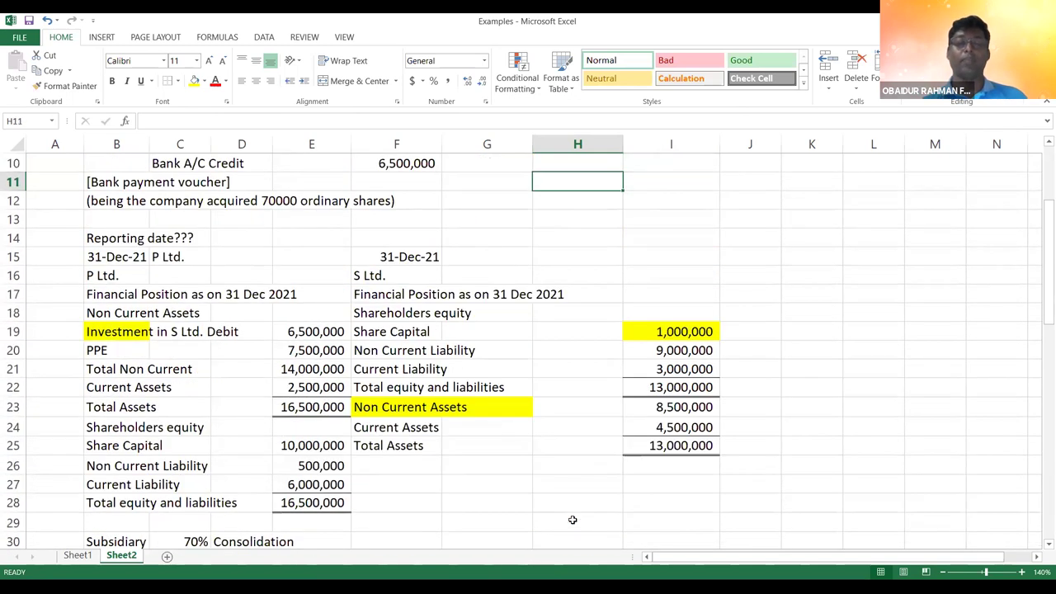
pyautogui.press('Down')
pyautogui.press('Down')
pyautogui.press('Down')
pyautogui.press('Down')
pyautogui.press('Down')
pyautogui.press('Down')
pyautogui.press('Down')
pyautogui.press('Down')
pyautogui.press('Down')
pyautogui.press('Down')
pyautogui.press('Down')
pyautogui.press('Down')
pyautogui.press('Down')
pyautogui.press('Down')
pyautogui.press('Down')
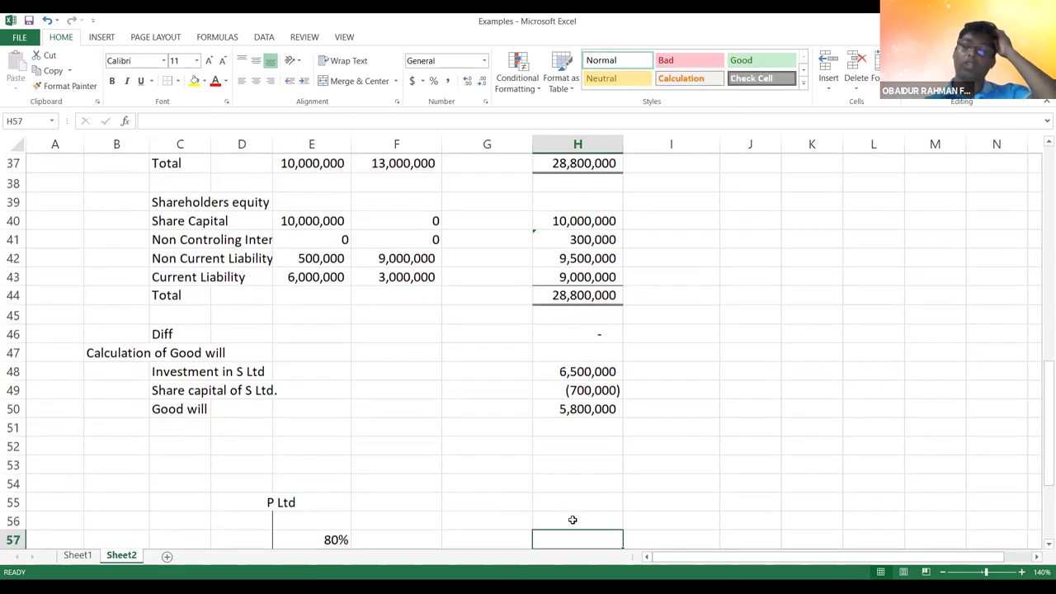
pyautogui.press('Down')
pyautogui.press('Down')
pyautogui.press('Down')
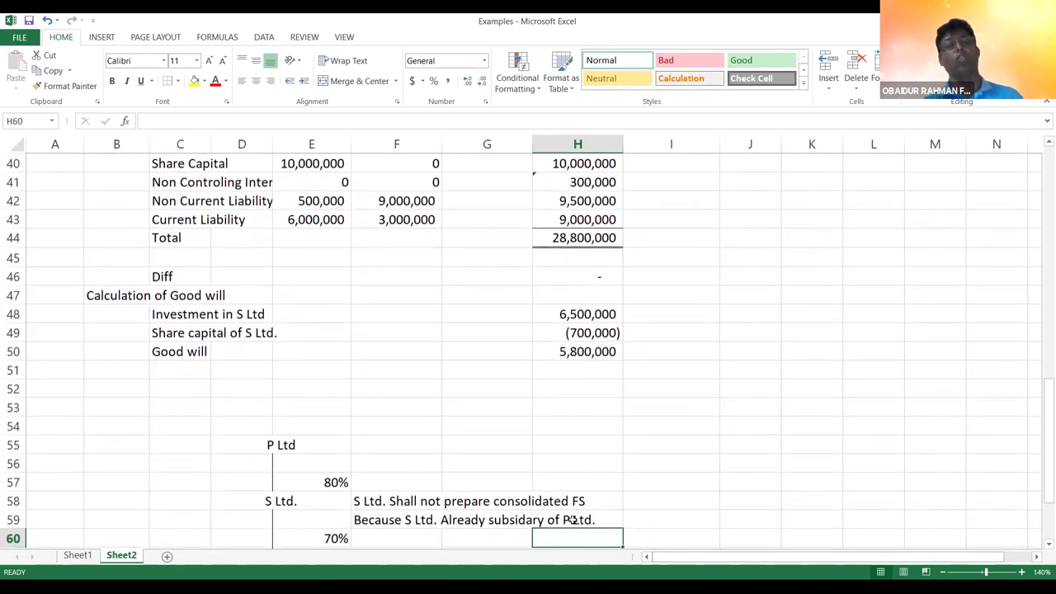
pyautogui.press('Down')
pyautogui.press('Down')
pyautogui.press('Down')
pyautogui.press('Down')
# - Highlight the Shareholders equity, Share Capital and Non Controlling Interest labels in C39:C41 with yellow fill
pyautogui.press('Up')
pyautogui.press('Up')
pyautogui.press('Up')
pyautogui.press('Up')
pyautogui.press('Up')
pyautogui.press('Up')
pyautogui.press('Up')
pyautogui.press('Up')
pyautogui.press('Up')
pyautogui.press('Up')
pyautogui.press('Up')
pyautogui.press('Up')
pyautogui.press('Up')
pyautogui.press('Up')
pyautogui.press('Up')
pyautogui.press('Up')
pyautogui.press('Up')
pyautogui.press('Up')
pyautogui.press('Up')
pyautogui.press('Up')
pyautogui.press('Up')
pyautogui.press('Up')
pyautogui.press('Up')
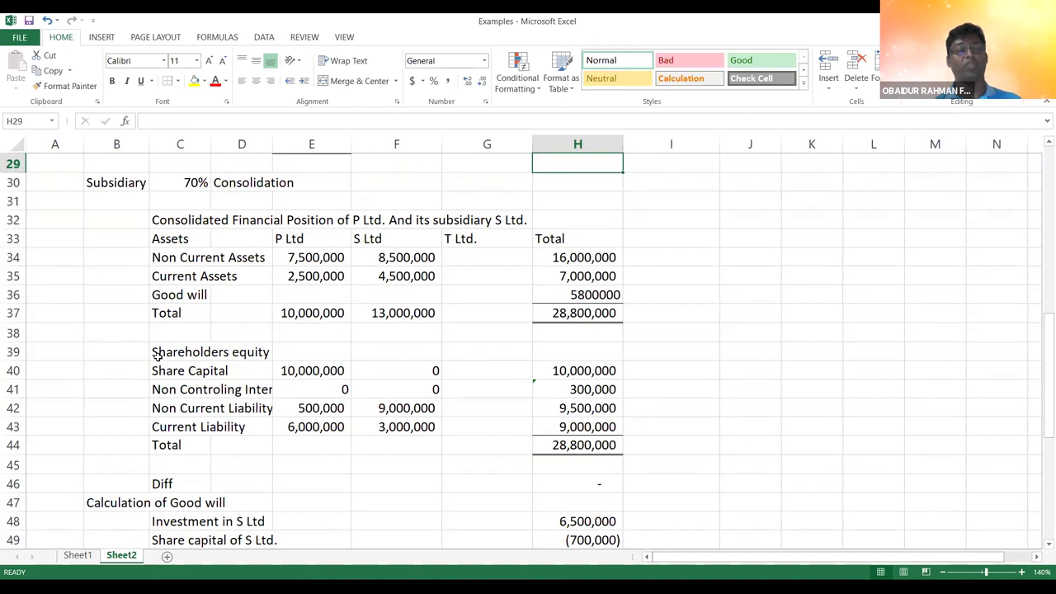
pyautogui.click(157, 356)
pyautogui.moveTo(157, 356); pyautogui.dragTo(157, 390)
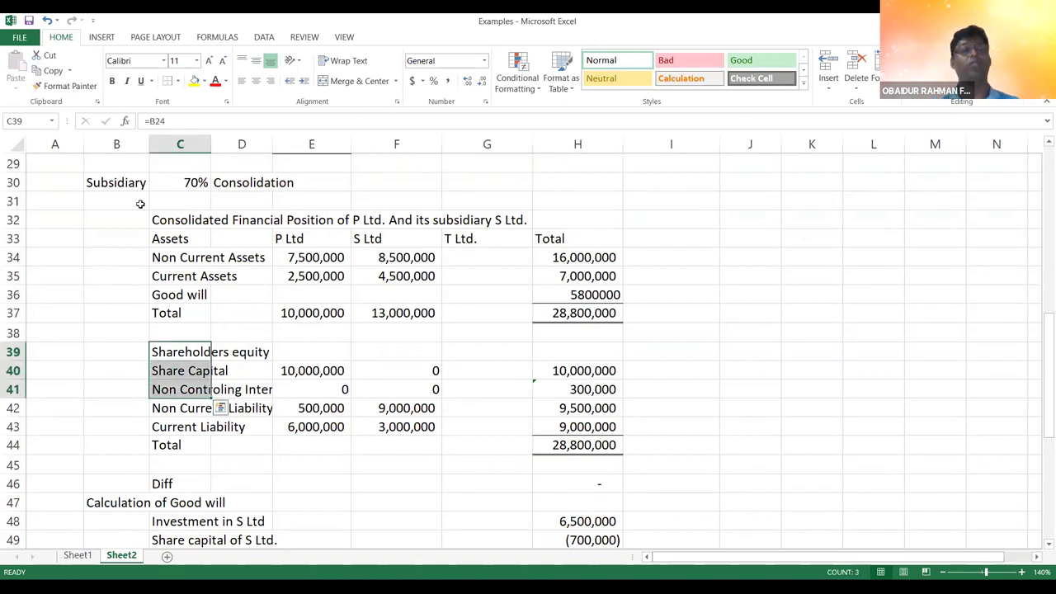
pyautogui.click(195, 82)
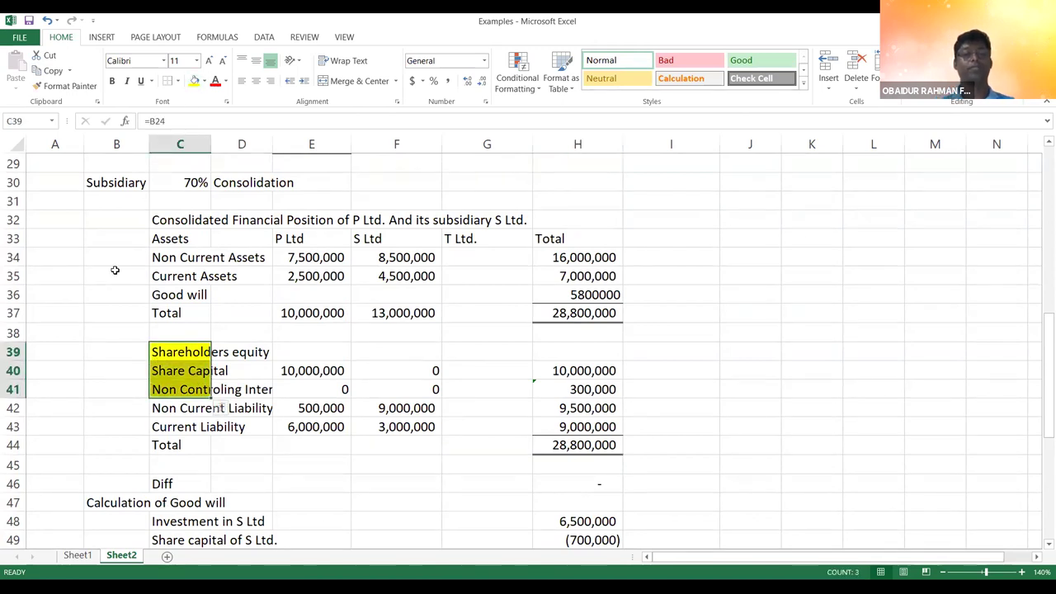
pyautogui.click(115, 271)
pyautogui.click(90, 373)
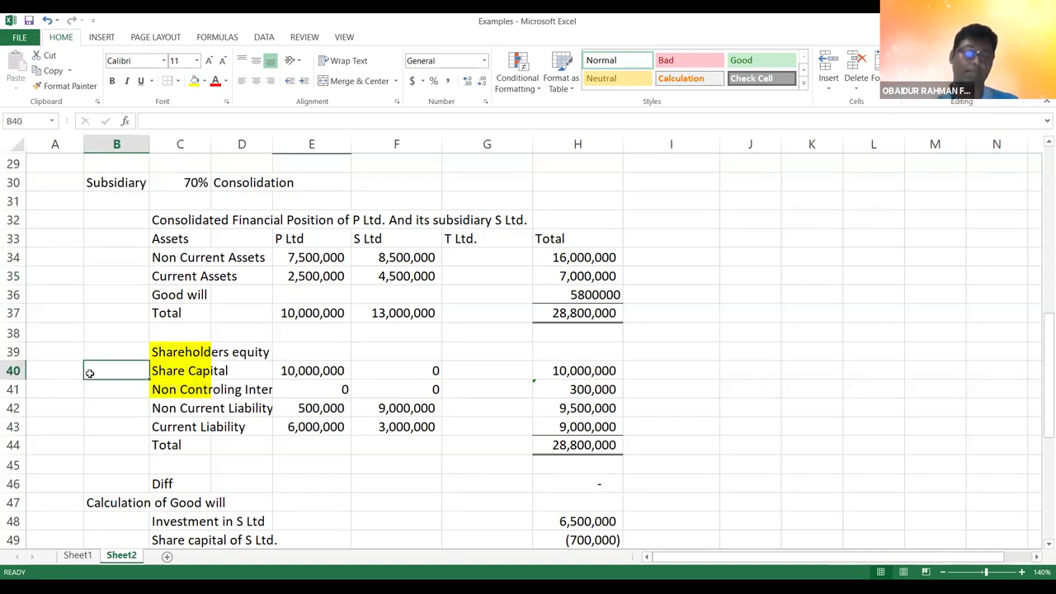
# - Enter 300000 as the non-controlling interest in the S Ltd column, cell F41, of the consolidated statement
pyautogui.click(595, 389)
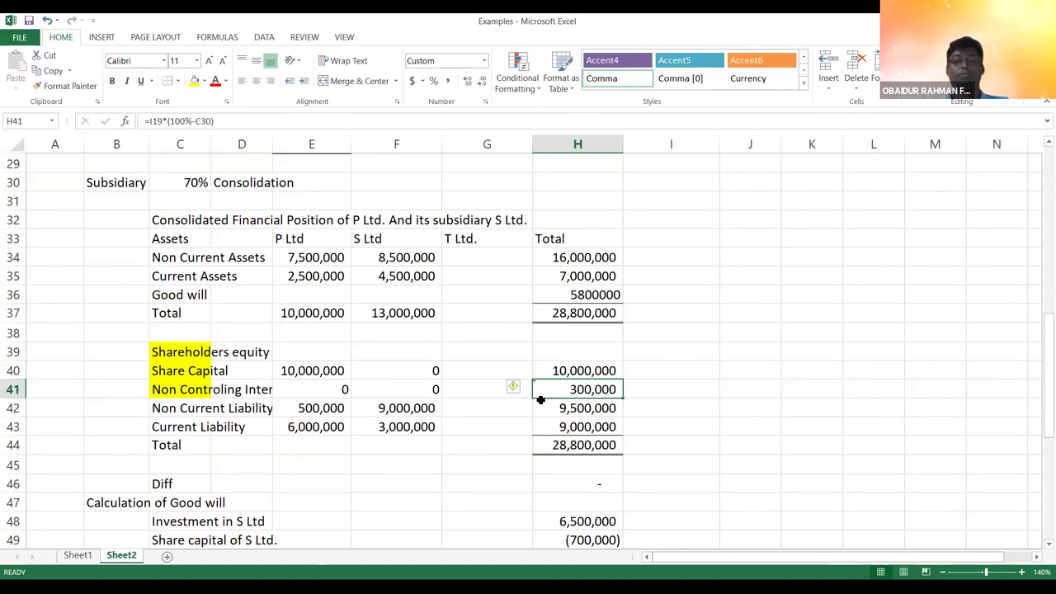
pyautogui.click(422, 387)
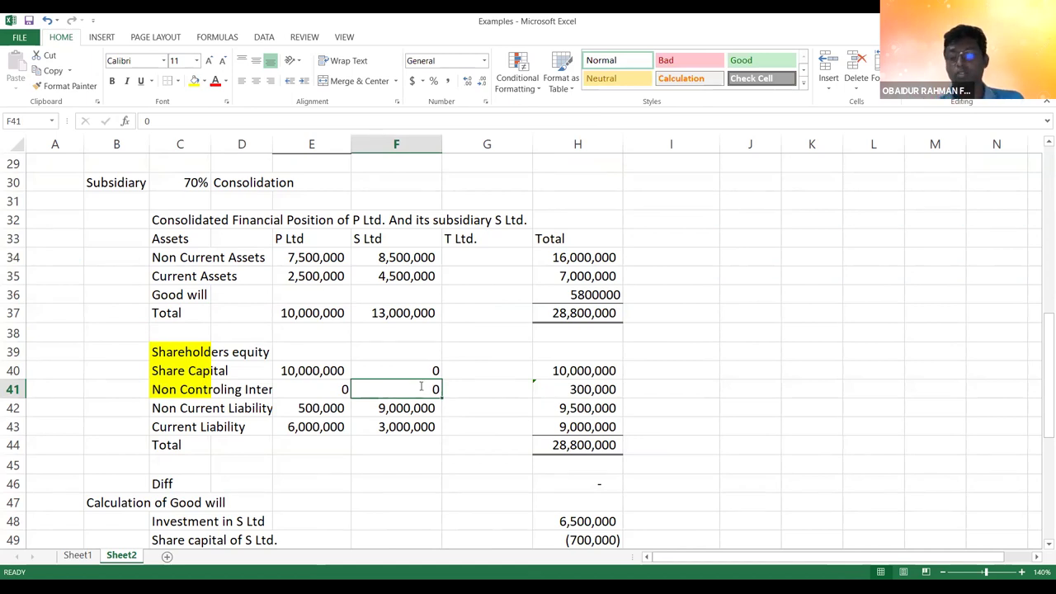
pyautogui.write('300000')
pyautogui.press('Return')
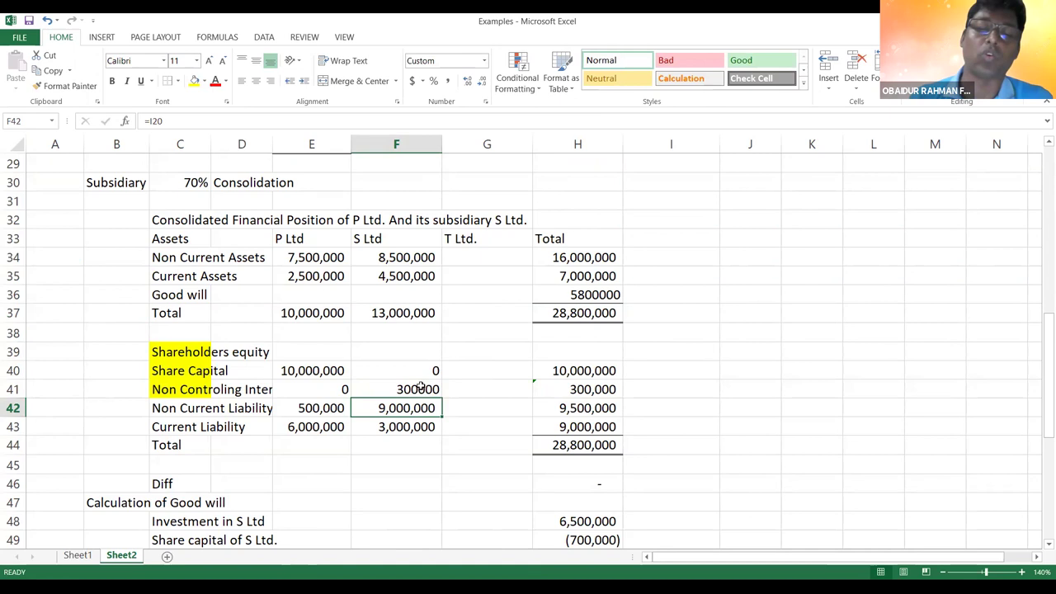
# - Review the share acquisition details and P Ltd.'s investment journal entry at the beginning of the sheet
pyautogui.click(482, 397)
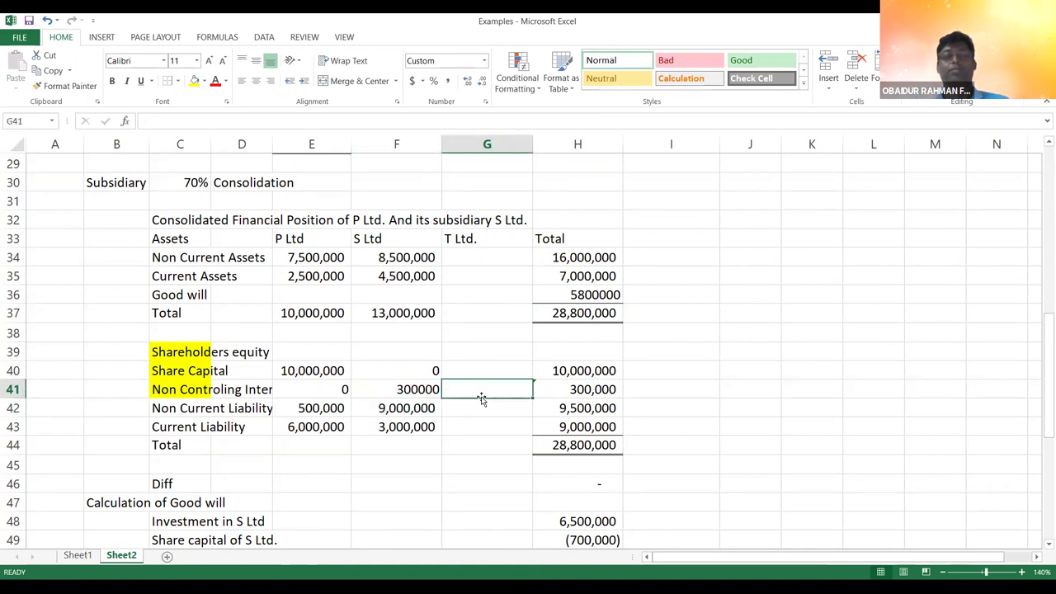
pyautogui.press('Up')
pyautogui.press('Up')
pyautogui.press('Up')
pyautogui.press('Up')
pyautogui.press('Up')
pyautogui.press('Up')
pyautogui.press('Up')
pyautogui.press('Up')
pyautogui.press('Up')
pyautogui.press('Up')
pyautogui.press('Up')
pyautogui.press('Up')
pyautogui.press('Up')
pyautogui.press('Up')
pyautogui.press('Up')
pyautogui.press('Up')
pyautogui.press('Up')
pyautogui.press('Up')
pyautogui.press('Up')
pyautogui.press('Up')
pyautogui.press('Up')
pyautogui.press('Up')
pyautogui.press('Up')
pyautogui.press('Up')
pyautogui.press('Up')
pyautogui.press('Up')
pyautogui.press('Up')
pyautogui.press('Up')
pyautogui.press('Up')
pyautogui.press('Up')
pyautogui.press('Up')
pyautogui.press('Up')
pyautogui.press('Up')
pyautogui.press('Up')
pyautogui.press('Up')
pyautogui.press('Up')
pyautogui.press('Up')
pyautogui.press('Up')
pyautogui.press('Up')
pyautogui.press('Down')
pyautogui.press('Down')
pyautogui.press('Down')
pyautogui.press('Down')
pyautogui.press('Down')
pyautogui.press('Down')
pyautogui.press('Down')
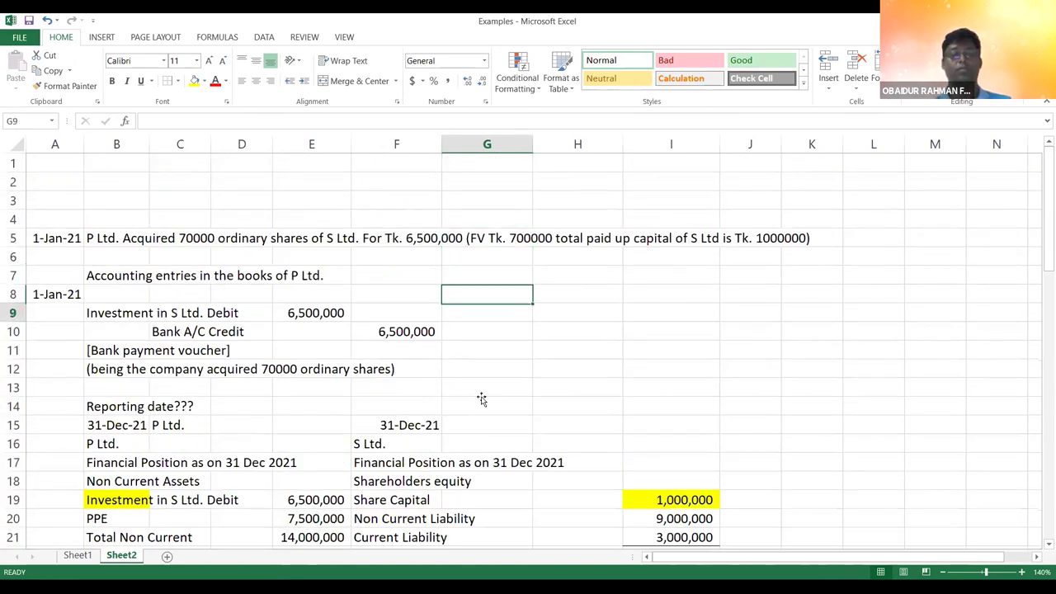
# - Review the separate financial positions of P Ltd. and S Ltd. and the consolidated financial position in rows 32 to 44
pyautogui.click(483, 395)
pyautogui.press('Down')
pyautogui.press('Down')
pyautogui.press('Down')
pyautogui.press('Down')
pyautogui.press('Down')
pyautogui.press('Down')
pyautogui.press('Down')
pyautogui.press('Down')
pyautogui.press('Down')
pyautogui.press('Down')
pyautogui.press('Down')
pyautogui.press('Down')
pyautogui.press('Down')
pyautogui.press('Down')
pyautogui.press('Down')
pyautogui.press('Down')
pyautogui.press('Down')
pyautogui.press('Down')
pyautogui.press('Down')
pyautogui.press('Down')
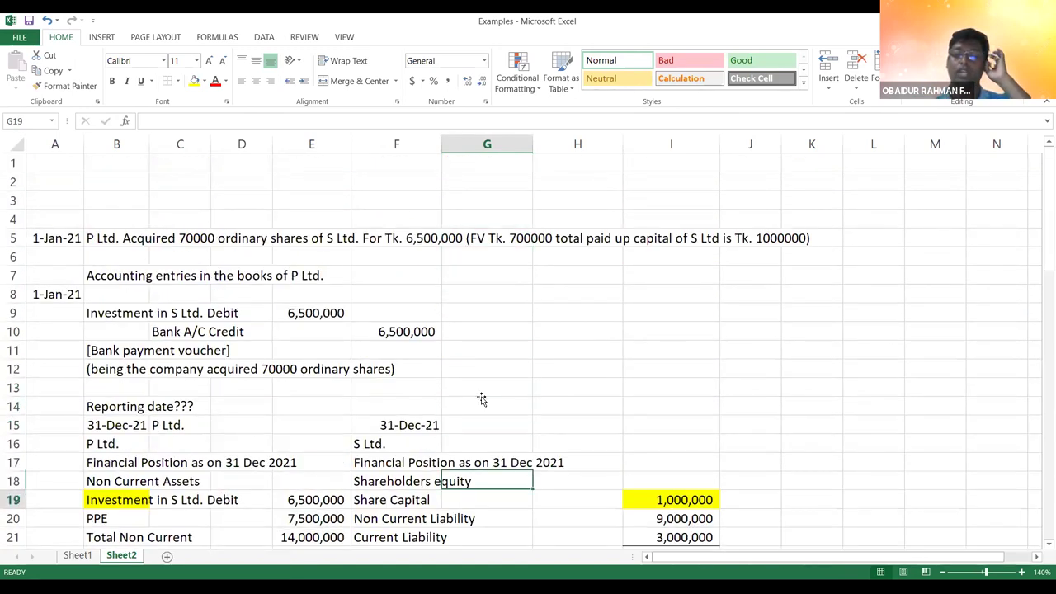
pyautogui.press('Down')
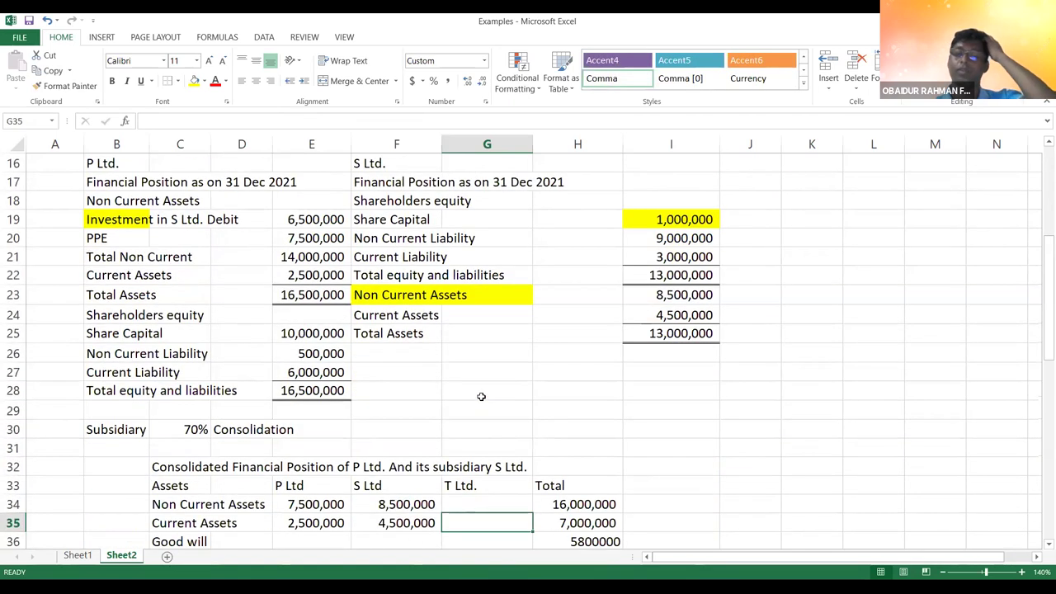
pyautogui.press('Down')
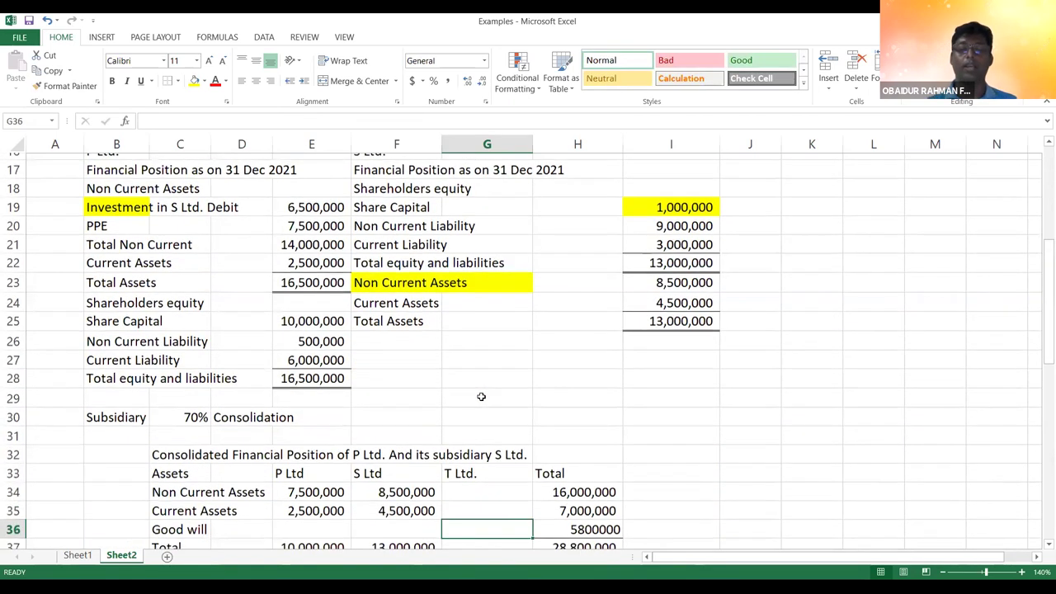
pyautogui.press('Down')
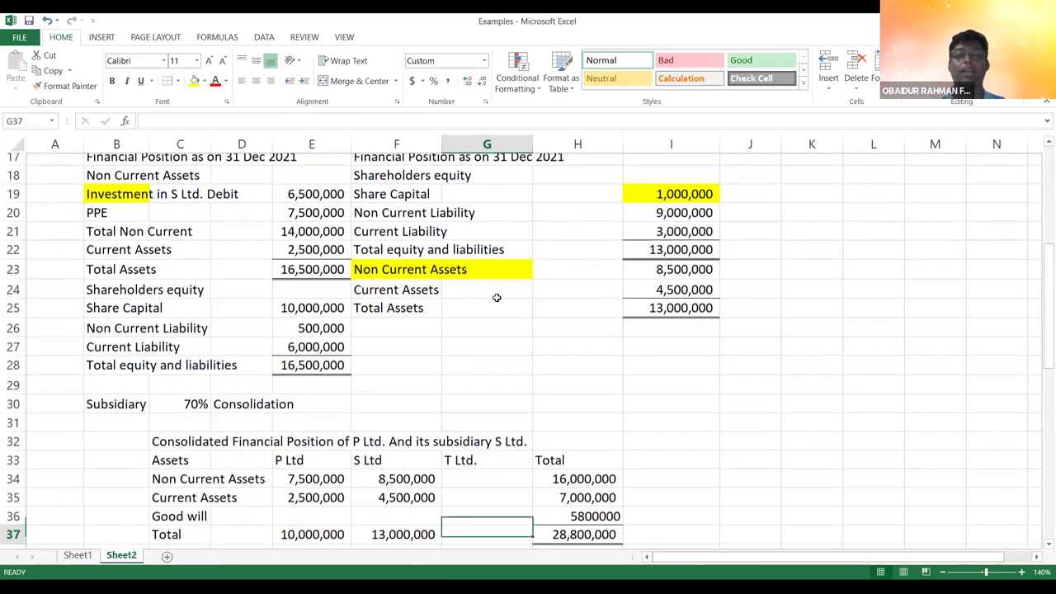
pyautogui.press('Down')
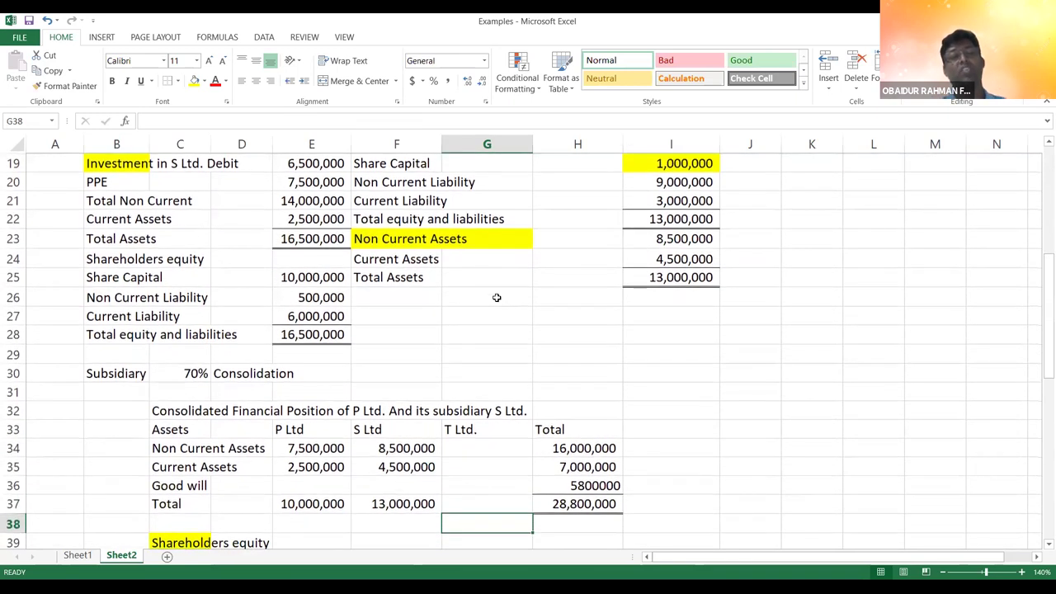
pyautogui.scroll(-3, 496, 297)
pyautogui.click(496, 297)
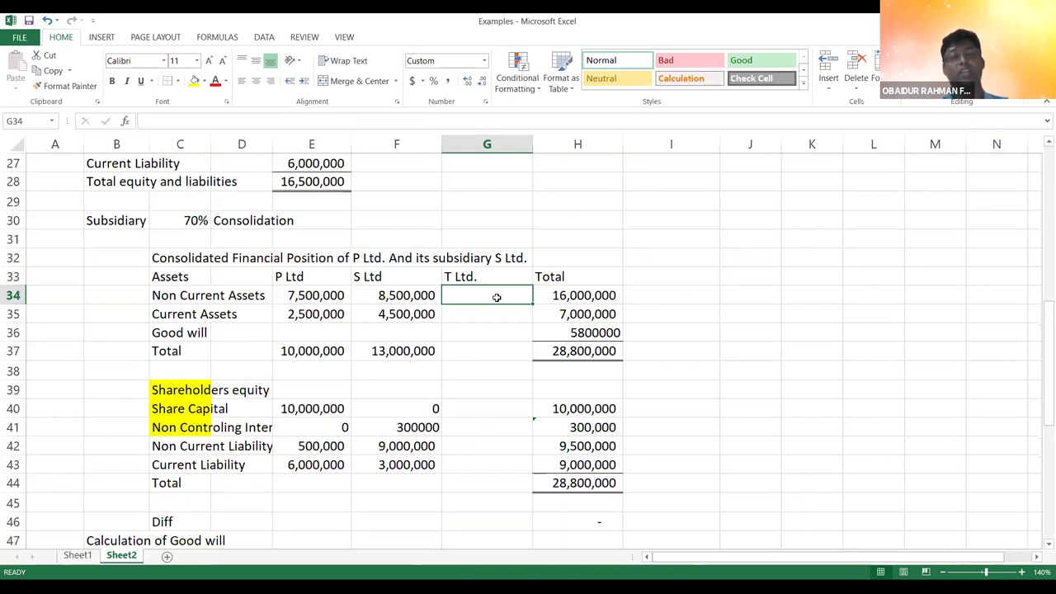
pyautogui.click(537, 220)
pyautogui.press('Up')
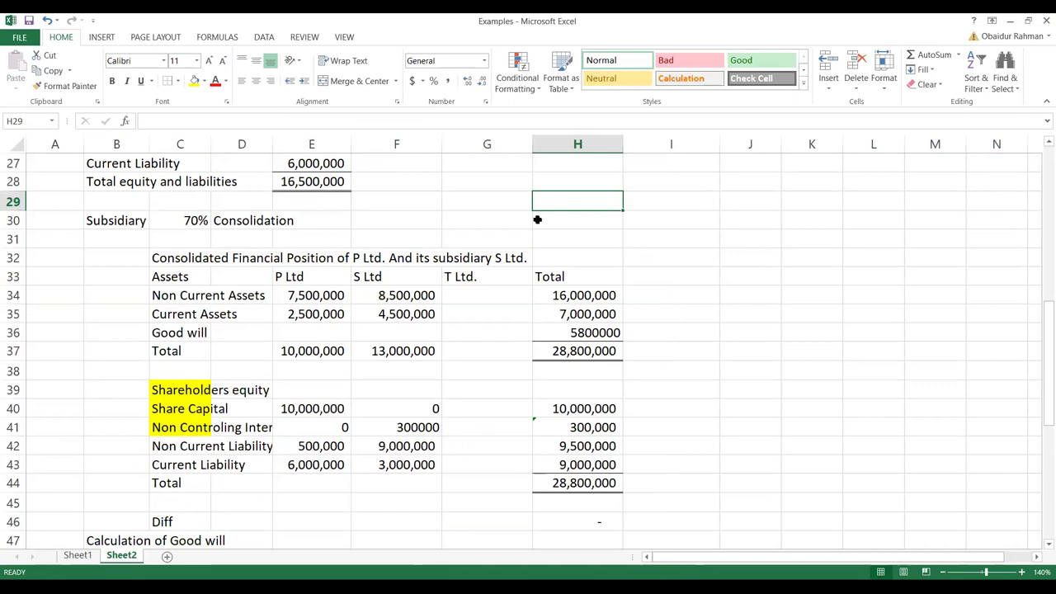
pyautogui.click(538, 219)
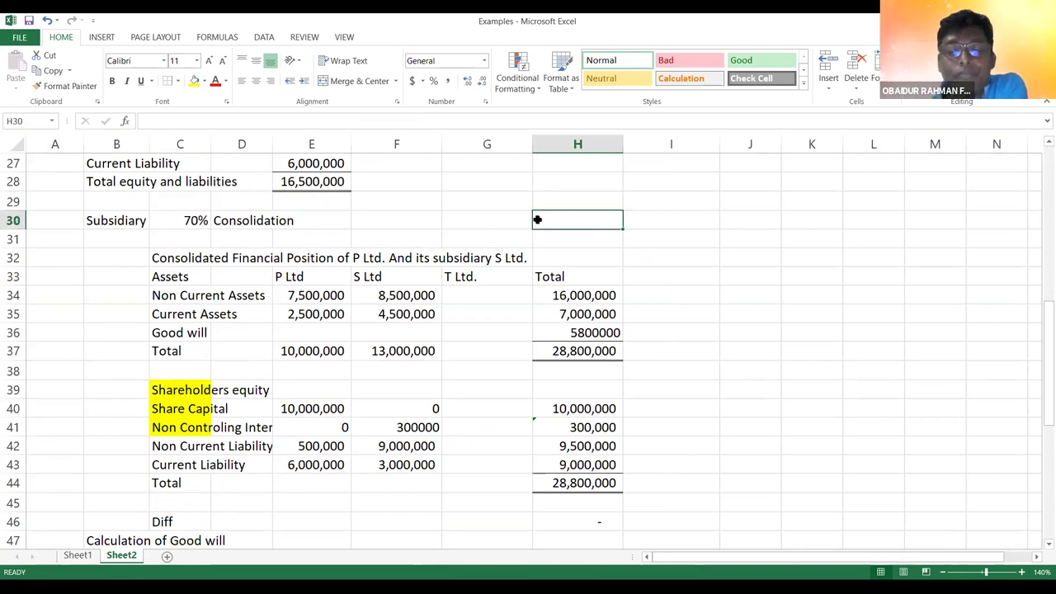
# - Examine the goodwill calculation, the P Ltd–S Ltd–T Ltd ownership chart and the direct and indirect holding percentages in rows 65 and 66
pyautogui.click(578, 521)
pyautogui.press('Return')
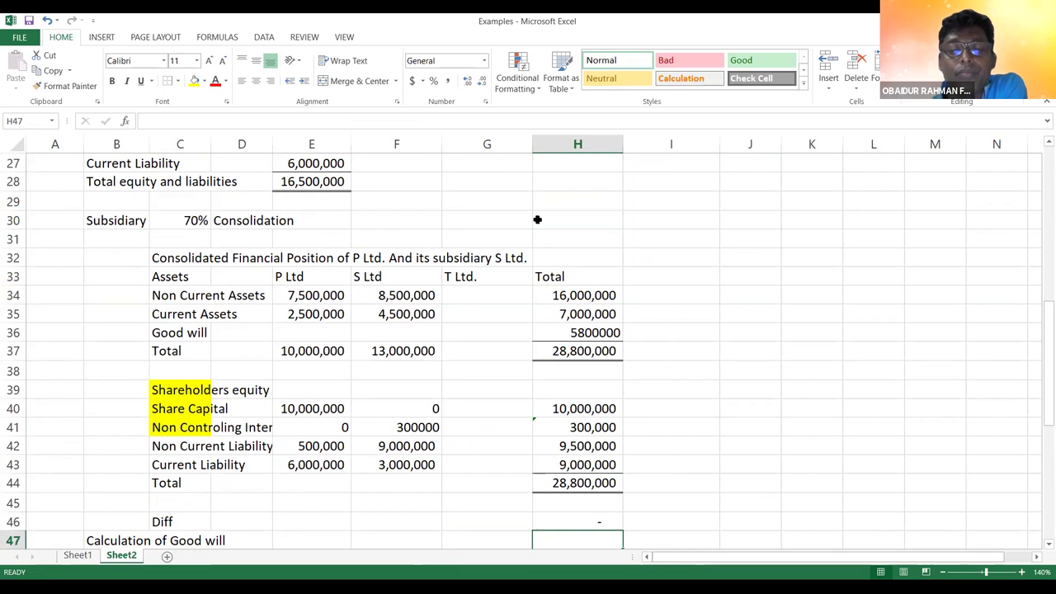
pyautogui.press('Down')
pyautogui.press('Down')
pyautogui.press('Down')
pyautogui.press('Down')
pyautogui.press('Down')
pyautogui.press('Down')
pyautogui.press('Down')
pyautogui.press('Down')
pyautogui.press('Down')
pyautogui.press('Down')
pyautogui.press('Down')
pyautogui.press('Down')
pyautogui.press('Down')
pyautogui.press('Down')
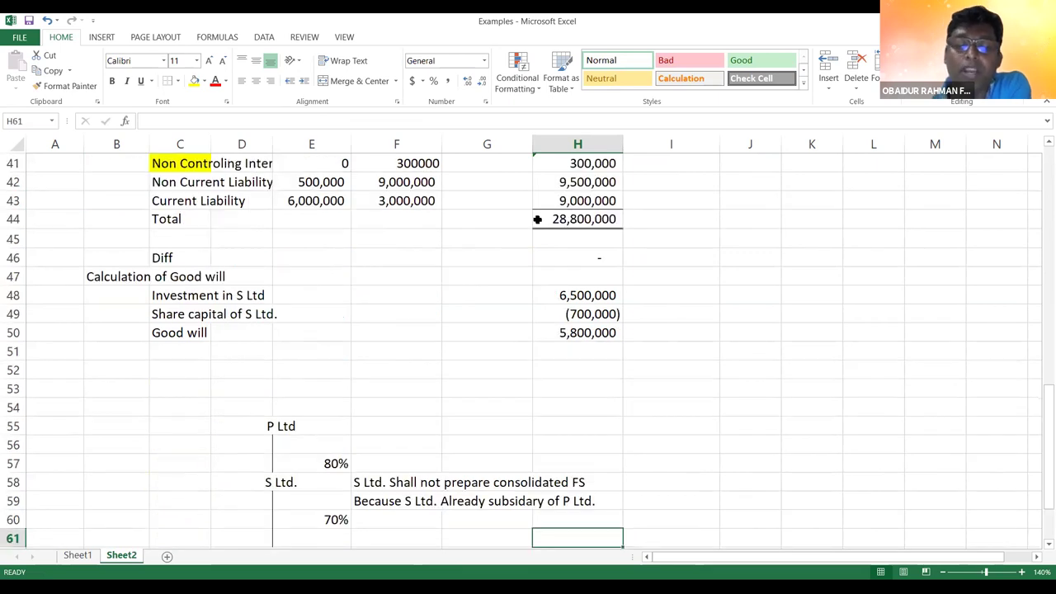
pyautogui.press('Down')
pyautogui.press('Down')
pyautogui.press('Down')
pyautogui.press('Down')
pyautogui.press('Down')
pyautogui.press('Down')
pyautogui.press('Down')
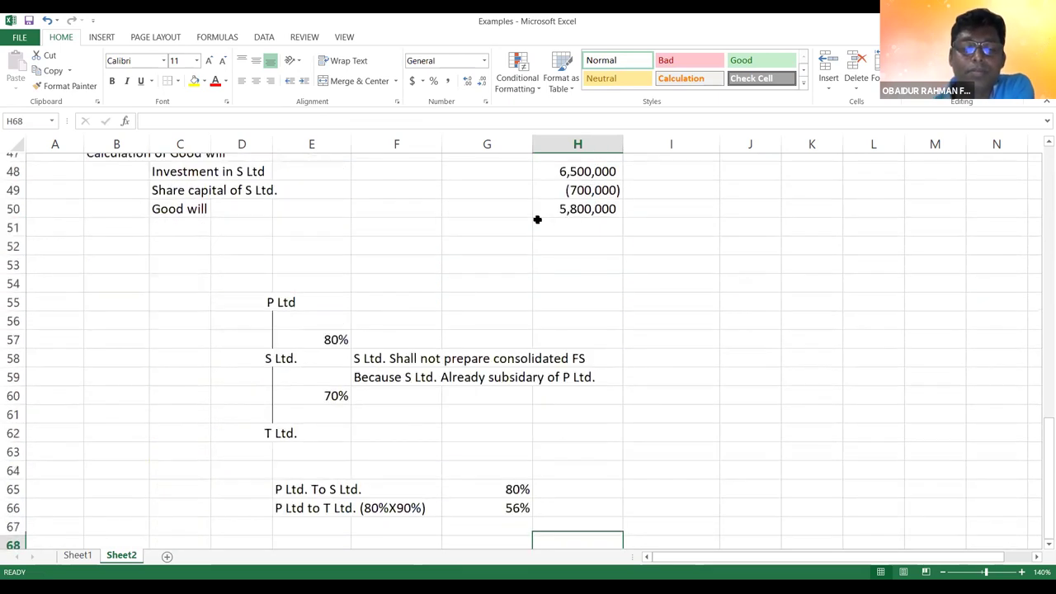
pyautogui.press('Down')
pyautogui.press('Down')
pyautogui.press('Down')
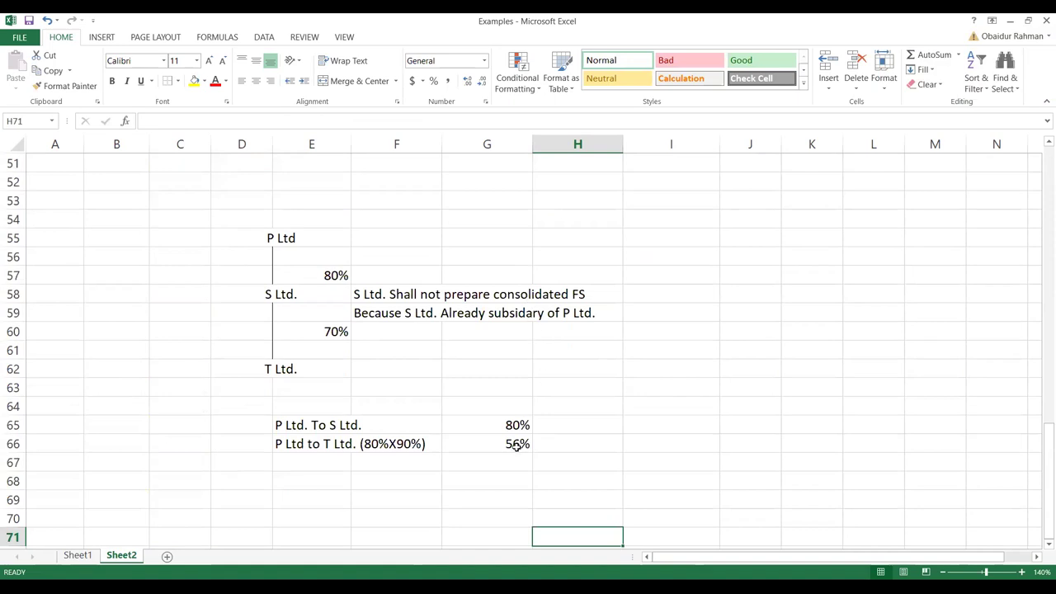
pyautogui.click(517, 446)
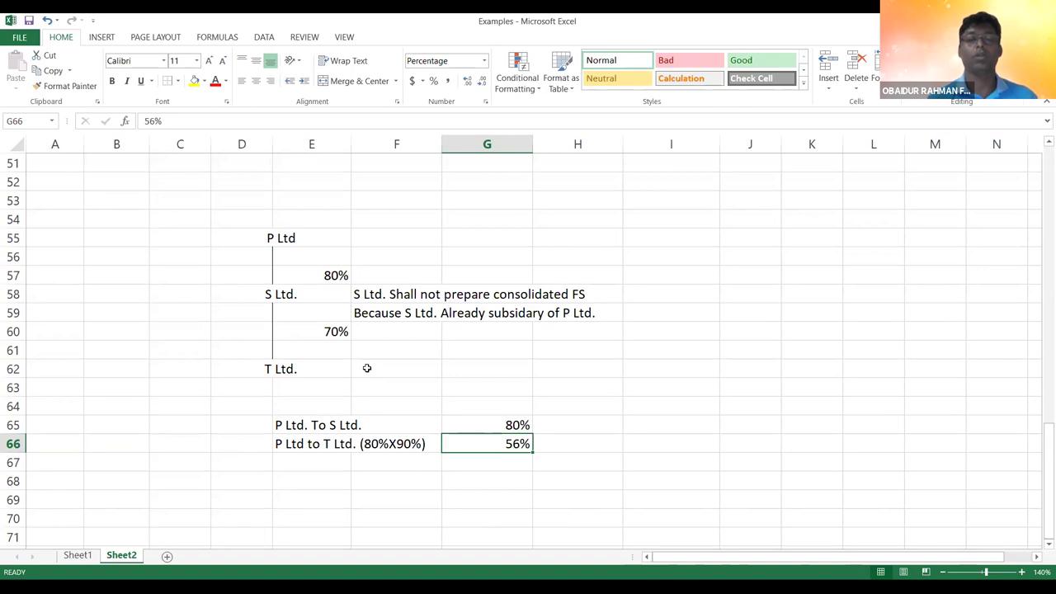
pyautogui.click(382, 295)
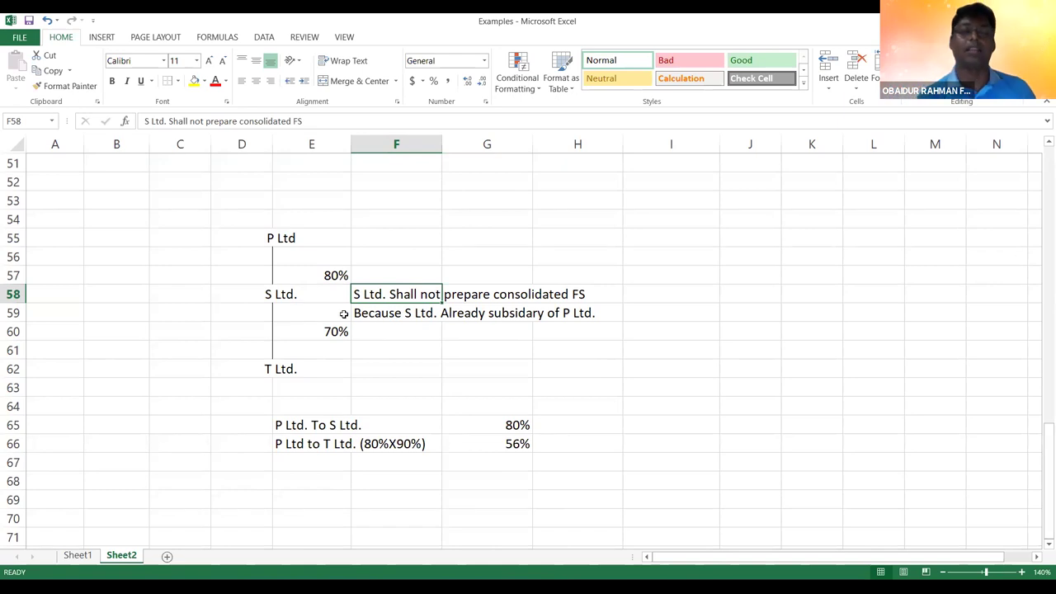
pyautogui.click(260, 297)
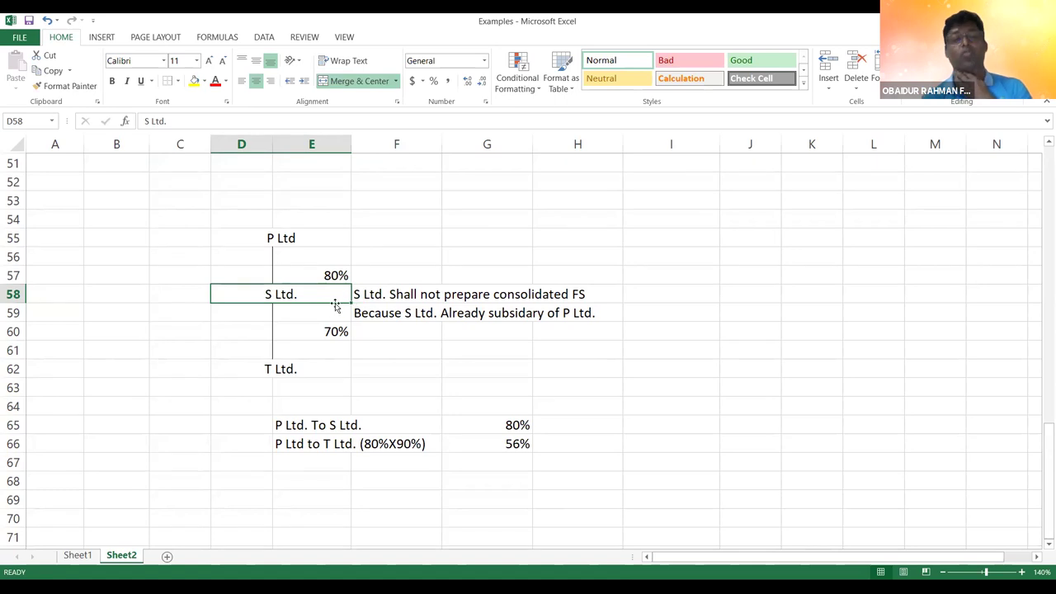
pyautogui.click(278, 237)
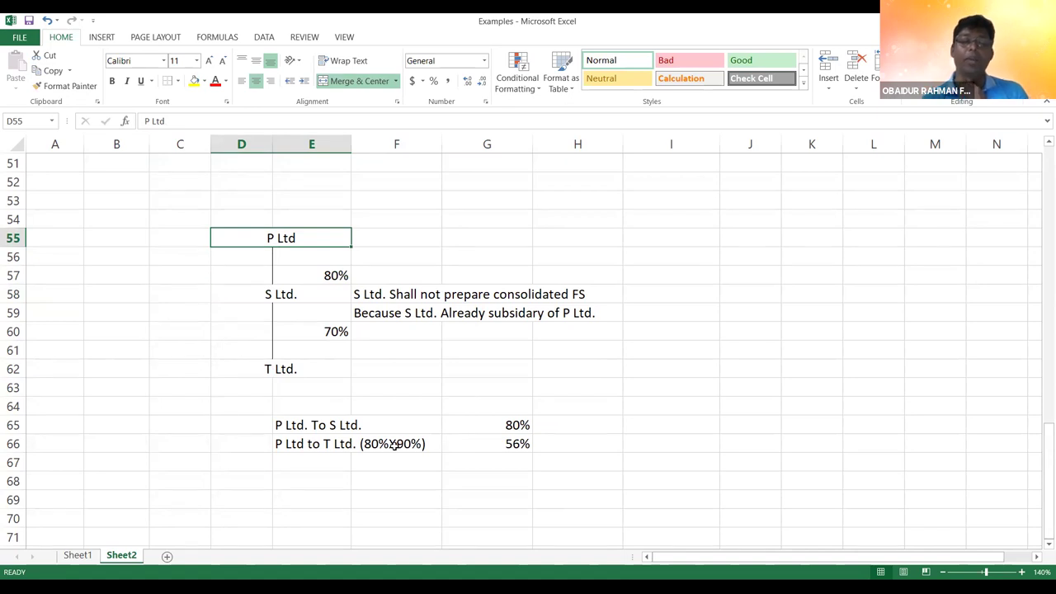
pyautogui.click(511, 444)
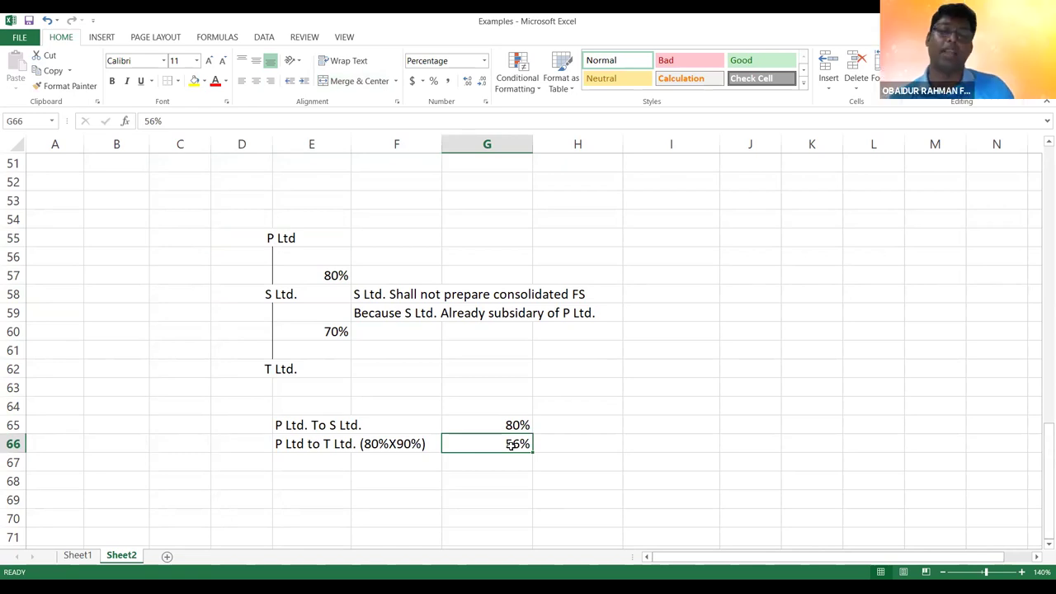
# - Return to the consolidated financial position and read through its assets, goodwill, share capital and non-controlling interest lines
pyautogui.press('Up')
pyautogui.press('Up')
pyautogui.press('Up')
pyautogui.press('Up')
pyautogui.press('Up')
pyautogui.press('Up')
pyautogui.press('Up')
pyautogui.press('Up')
pyautogui.press('Up')
pyautogui.press('Up')
pyautogui.press('Up')
pyautogui.press('Up')
pyautogui.press('Up')
pyautogui.press('Up')
pyautogui.press('Up')
pyautogui.press('Up')
pyautogui.press('Up')
pyautogui.press('Up')
pyautogui.press('Up')
pyautogui.press('Up')
pyautogui.press('Up')
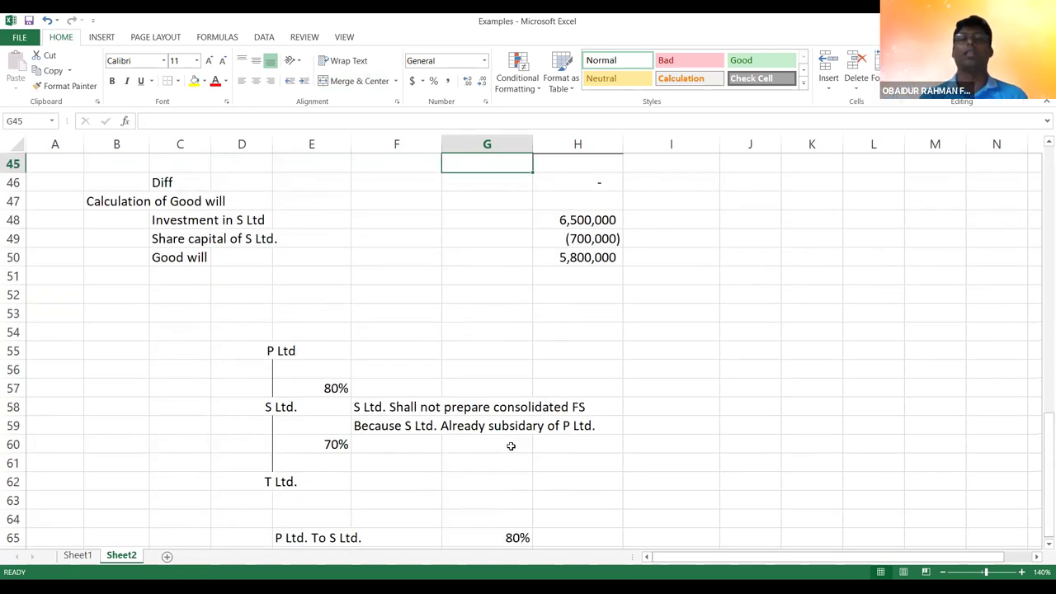
pyautogui.scroll(2, 511, 445)
pyautogui.press('Down')
pyautogui.press('Down')
pyautogui.press('Down')
pyautogui.press('Down')
pyautogui.press('Down')
pyautogui.press('Down')
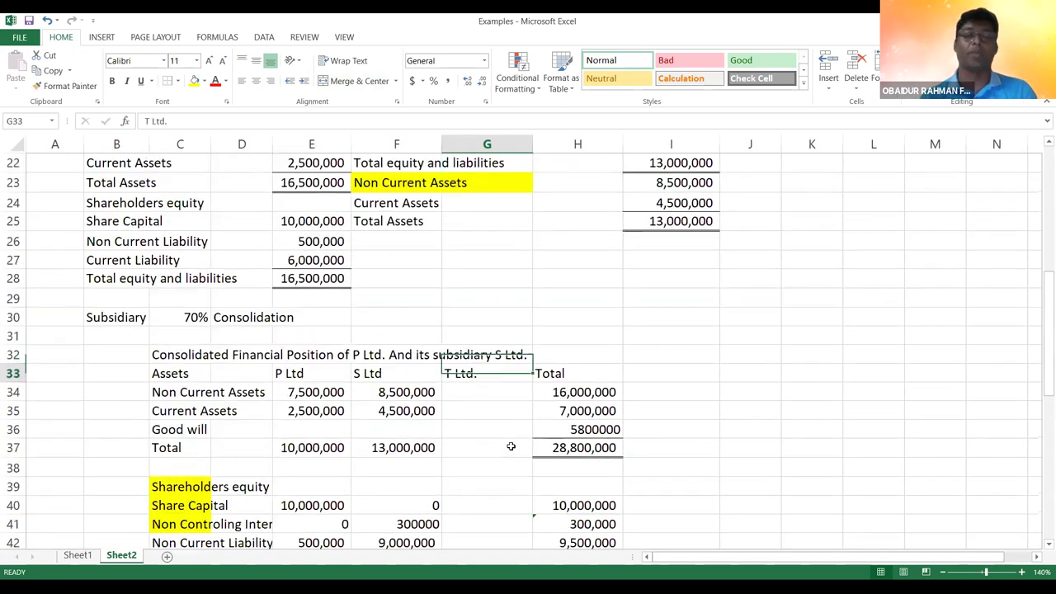
pyautogui.press('Down')
pyautogui.press('Down')
pyautogui.press('Down')
pyautogui.press('Down')
pyautogui.press('Down')
pyautogui.press('Down')
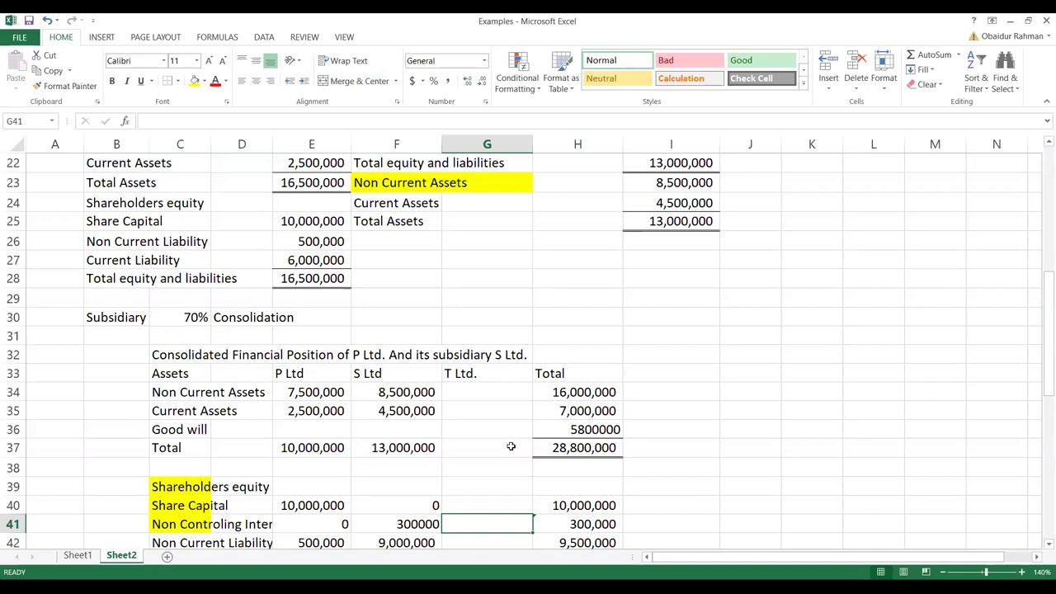
# - Read on from the consolidated liabilities through the goodwill calculation to the ownership chart and the holding percentages below it
pyautogui.press('Down')
pyautogui.press('Down')
pyautogui.press('Down')
pyautogui.press('Down')
pyautogui.press('Down')
pyautogui.press('Down')
pyautogui.press('Down')
pyautogui.press('Down')
pyautogui.press('Down')
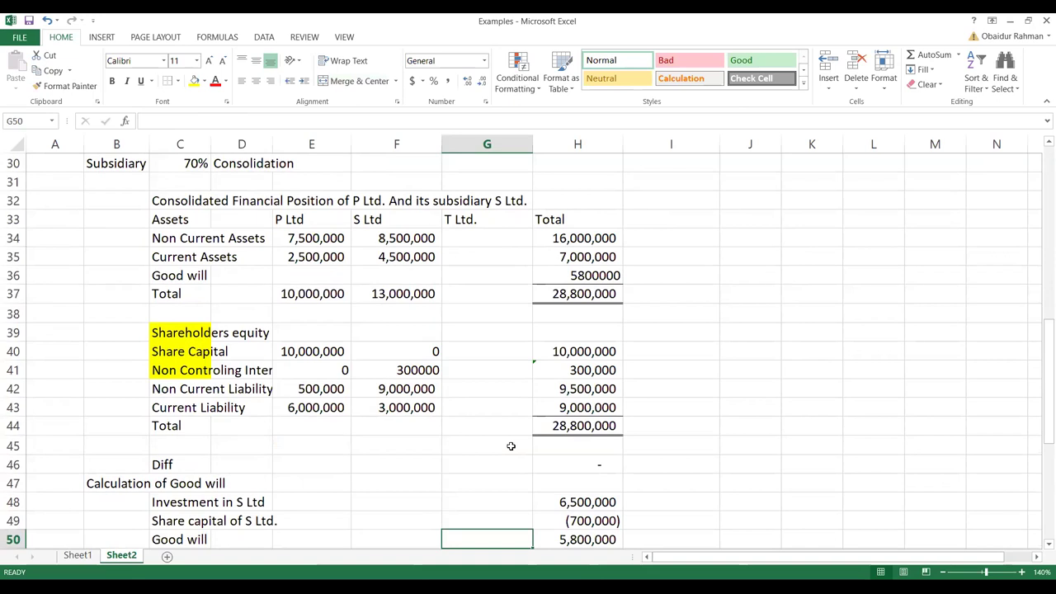
pyautogui.press('Down')
pyautogui.press('Down')
pyautogui.press('Down')
pyautogui.press('Down')
pyautogui.press('Down')
pyautogui.press('Down')
pyautogui.press('Down')
pyautogui.press('Down')
pyautogui.press('Down')
pyautogui.press('Down')
pyautogui.press('Down')
pyautogui.press('Down')
pyautogui.press('Down')
pyautogui.press('Down')
pyautogui.press('Down')
pyautogui.press('Down')
pyautogui.press('Down')
pyautogui.press('Down')
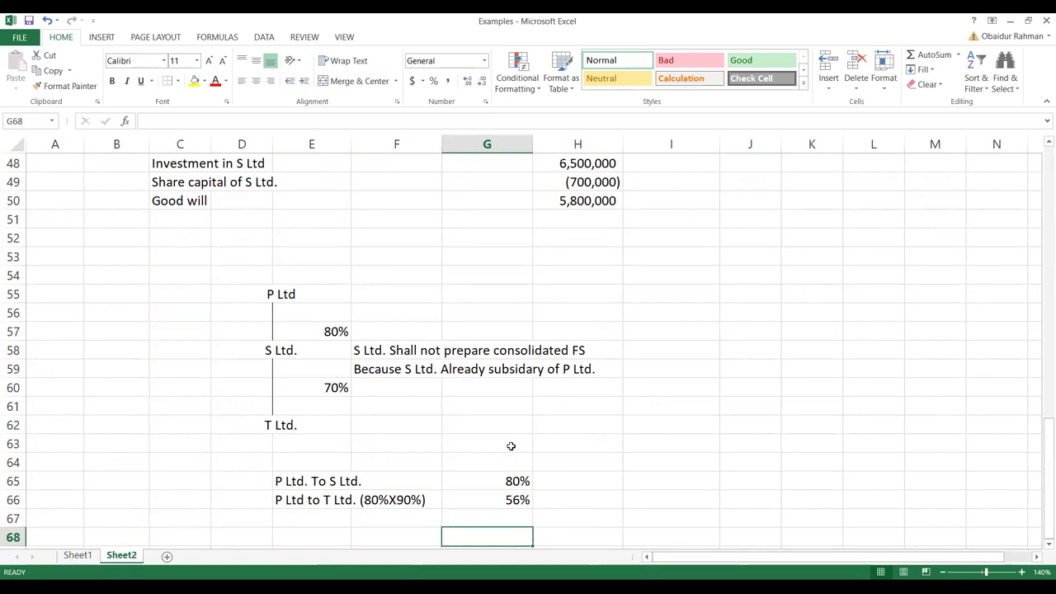
# - Set S Ltd.'s holding in T Ltd. in cell E60 to 60% and P Ltd.'s indirect holding in T Ltd. in G66 to 48%
pyautogui.click(317, 388)
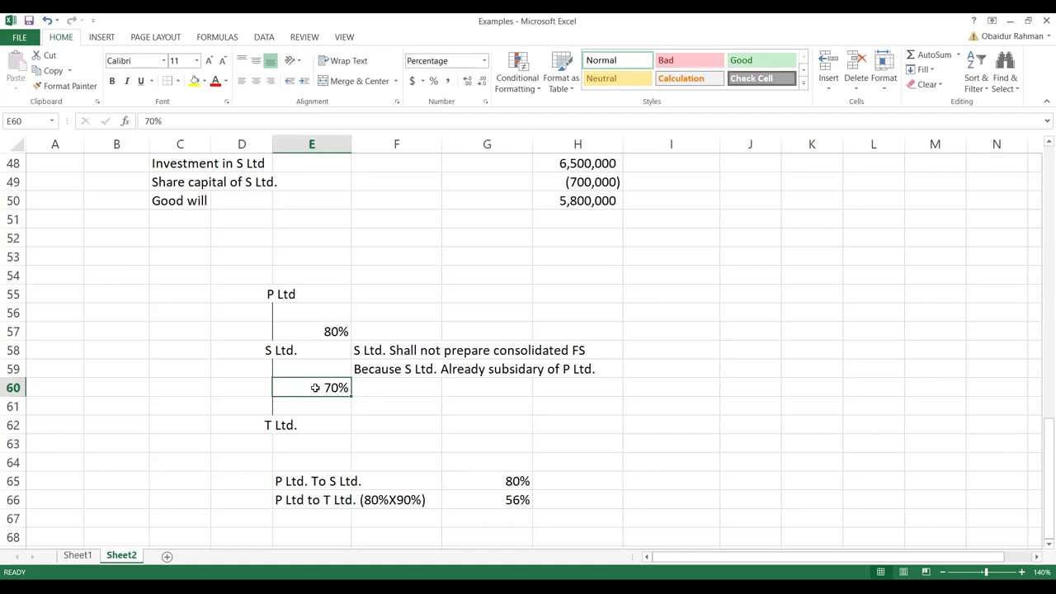
pyautogui.write('60')
pyautogui.press('Return')
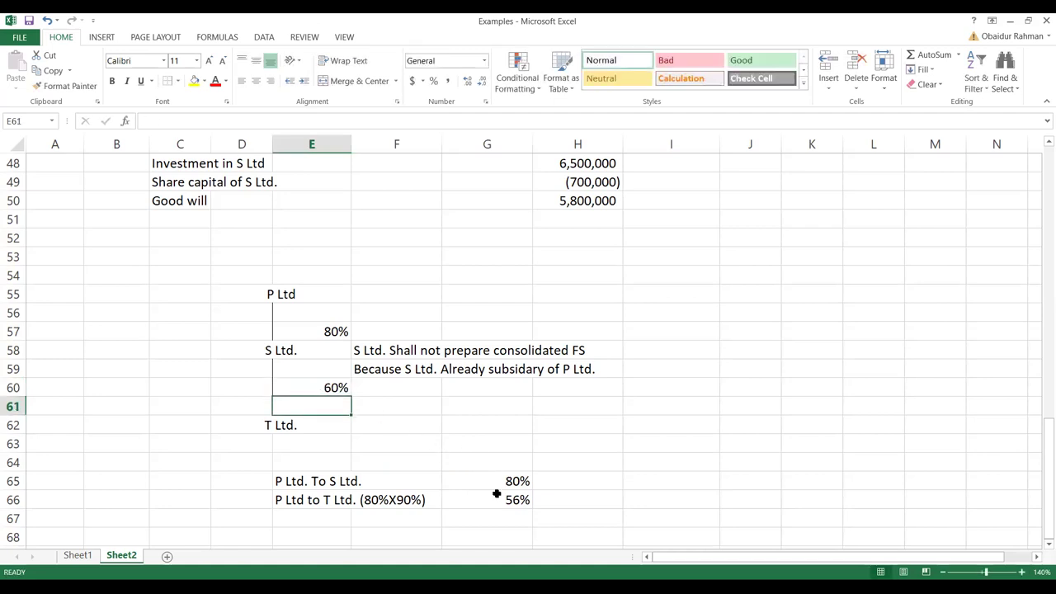
pyautogui.click(499, 502)
pyautogui.write('48')
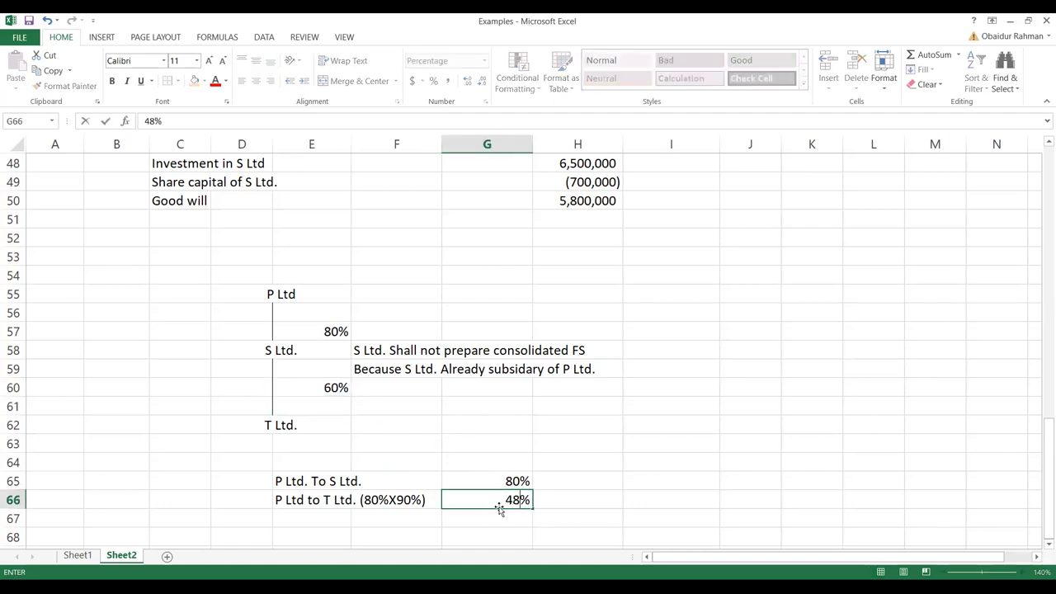
pyautogui.press('Return')
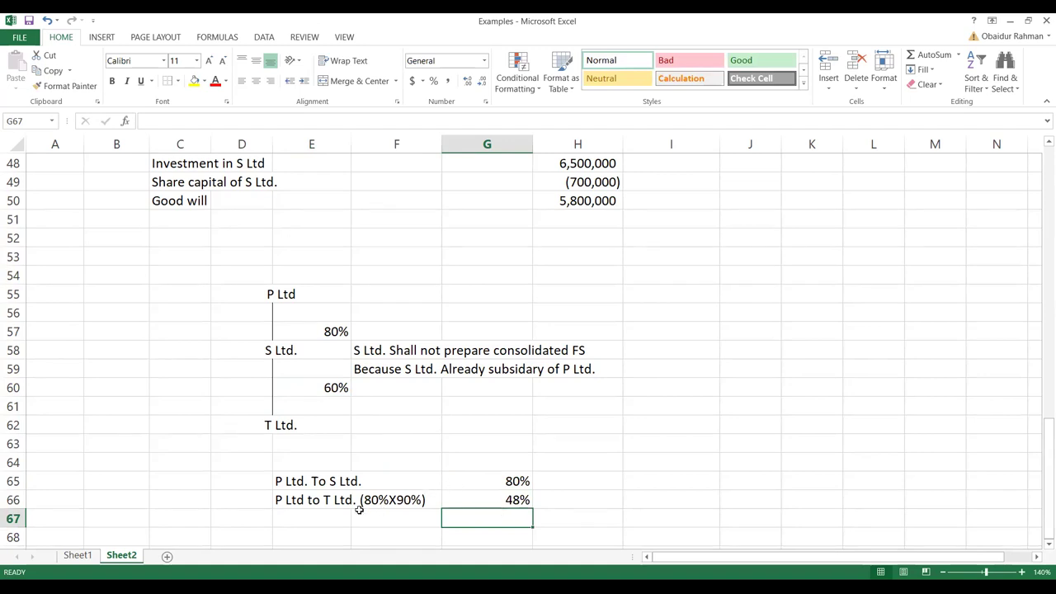
pyautogui.click(320, 505)
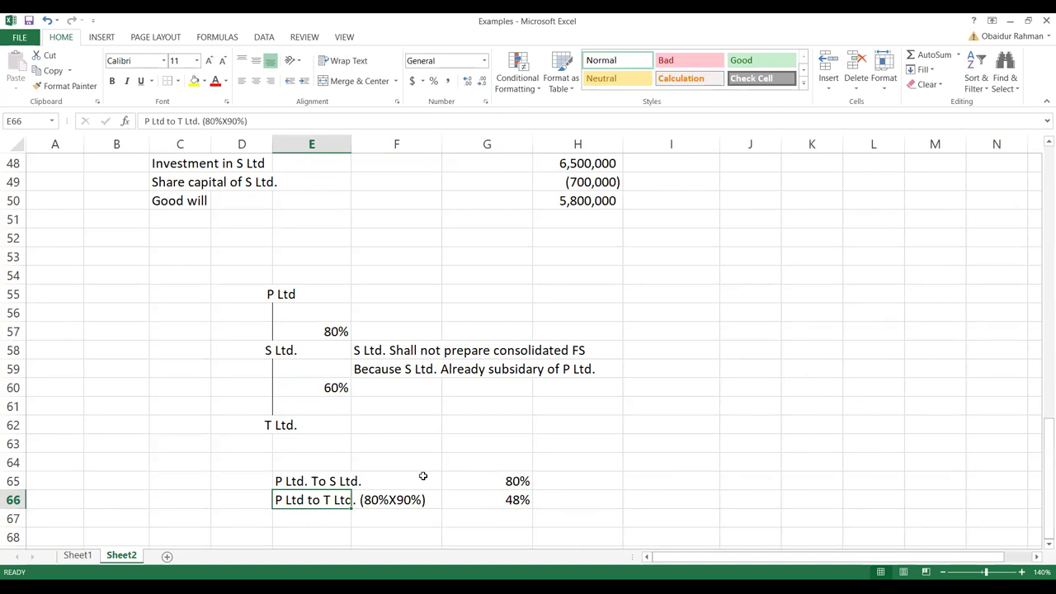
pyautogui.click(285, 296)
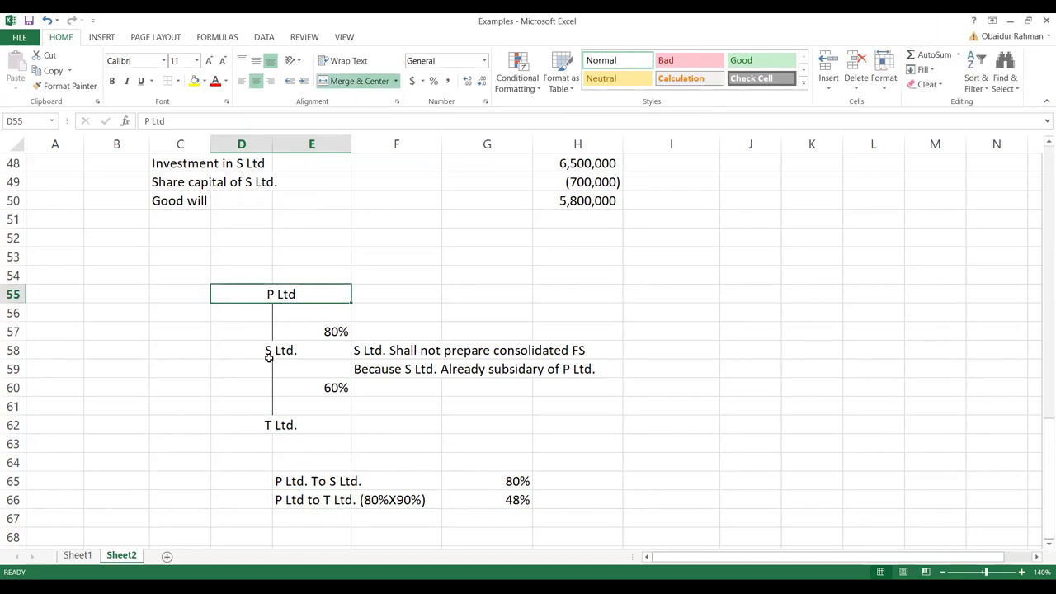
pyautogui.click(261, 352)
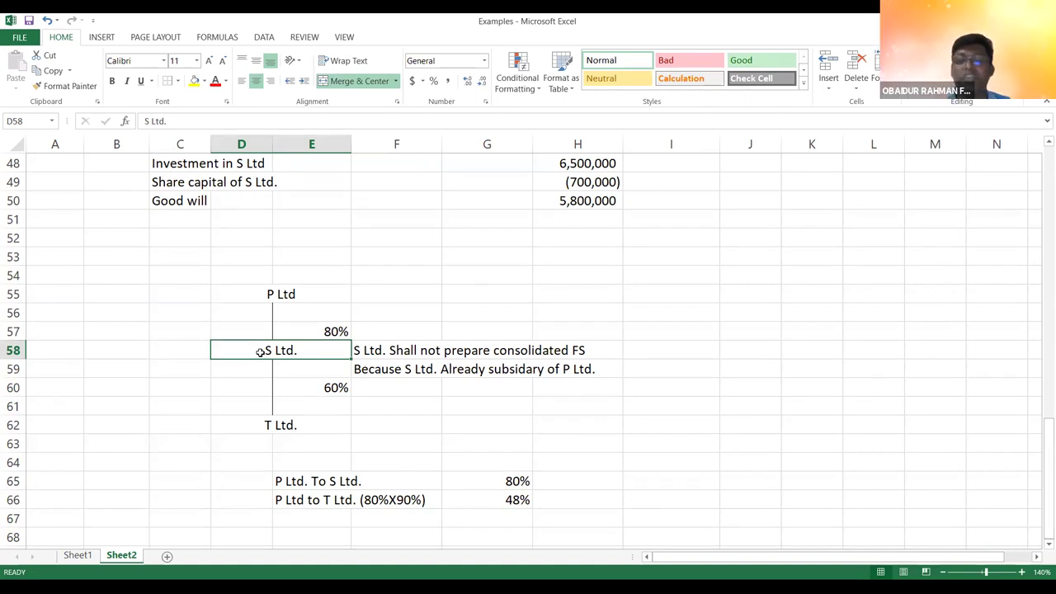
# - Change S Ltd.'s holding in T Ltd. in cell E60 to 70% and P Ltd.'s indirect holding in G66 to 56%
pyautogui.click(297, 391)
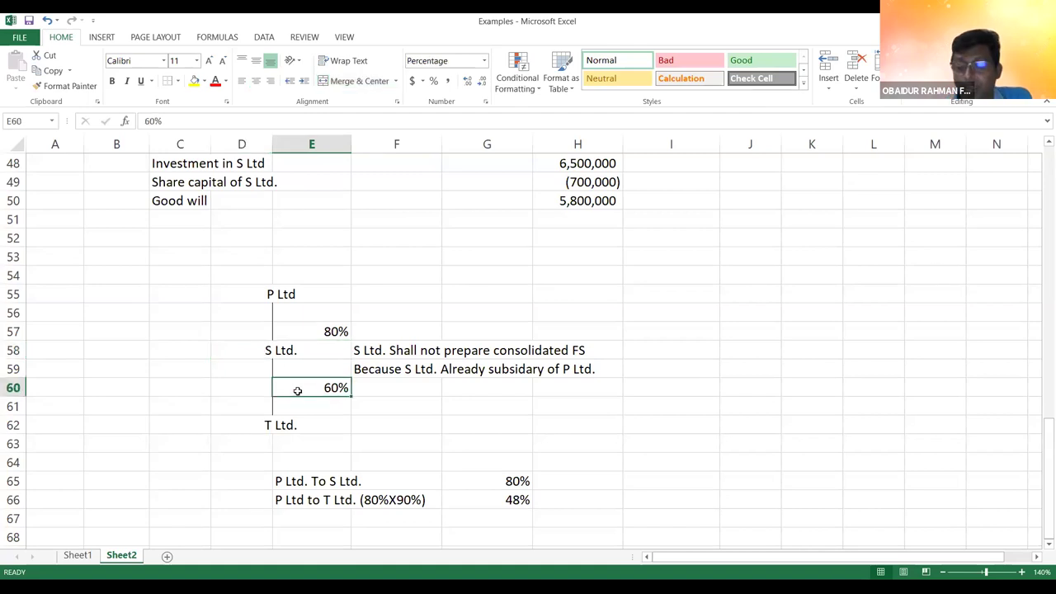
pyautogui.doubleClick(298, 391)
pyautogui.press('Delete')
pyautogui.write('7')
pyautogui.press('Return')
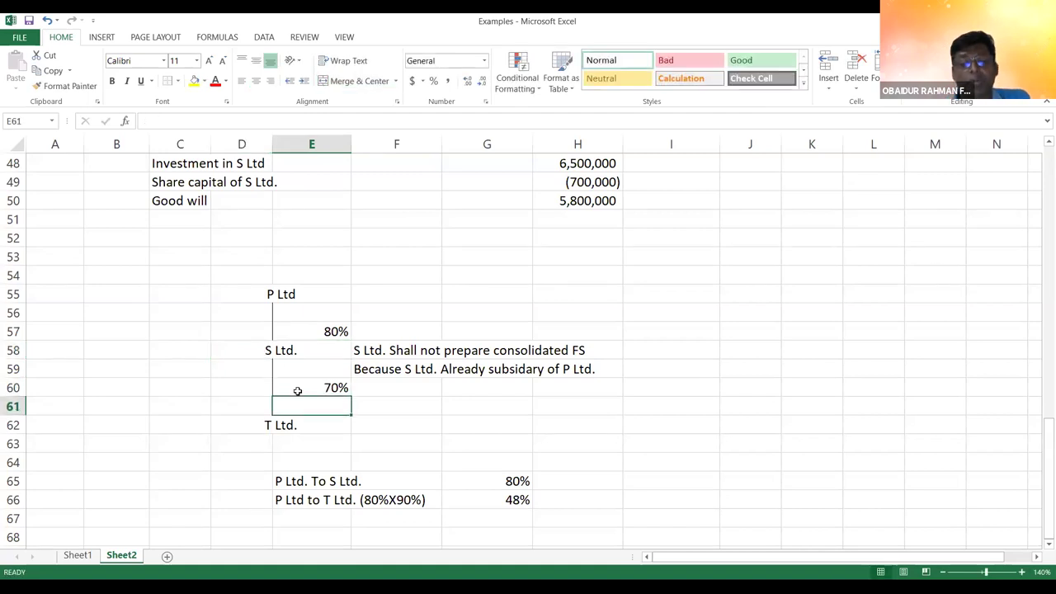
pyautogui.click(523, 504)
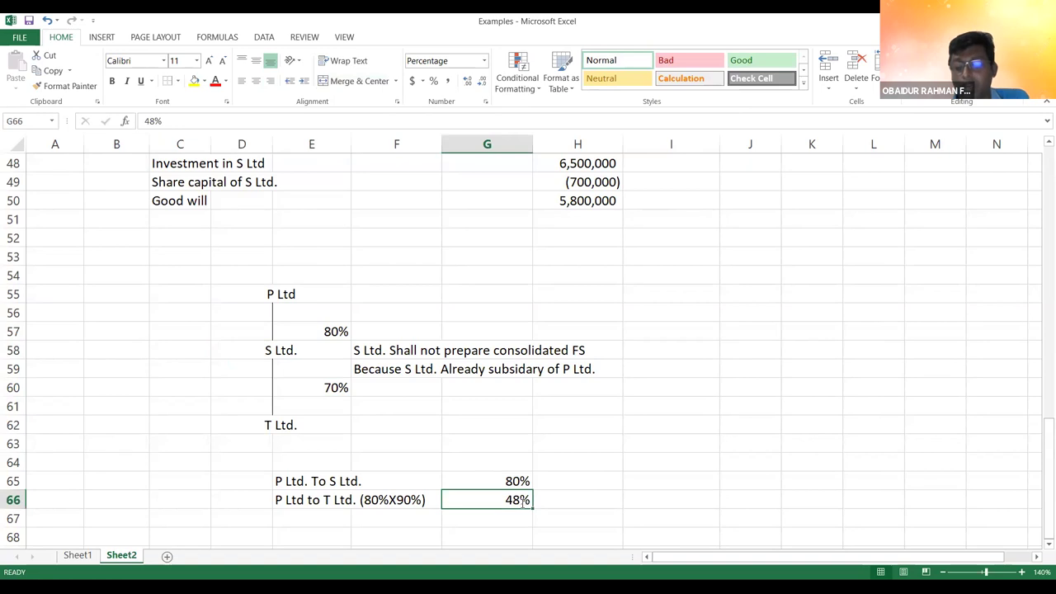
pyautogui.write('56')
pyautogui.press('Return')
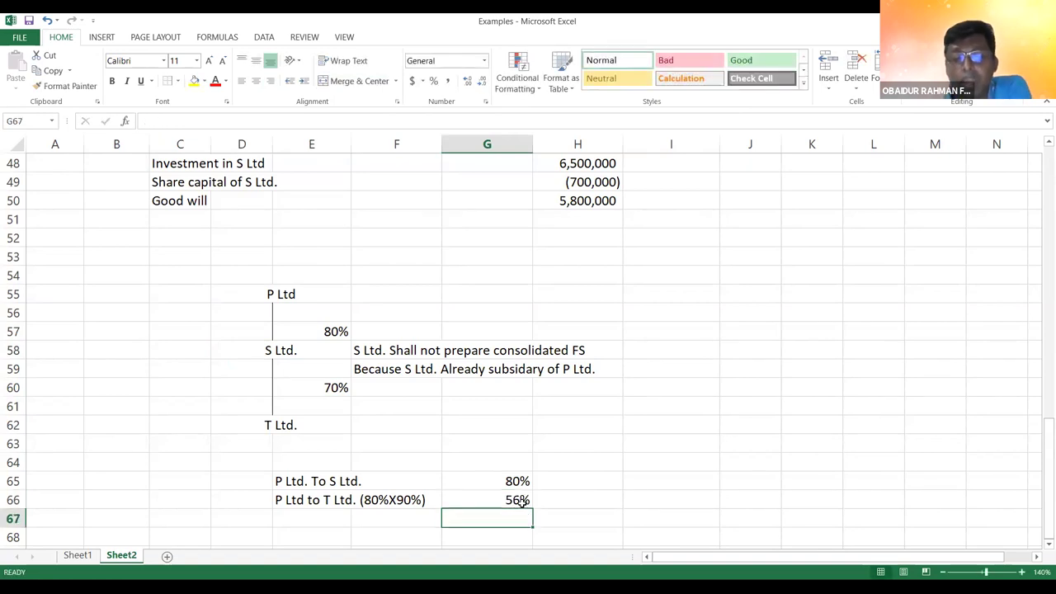
# - Set S Ltd.'s holding in T Ltd. in cell E60 back to 60% and P Ltd.'s indirect holding in G66 to 48%
pyautogui.click(335, 388)
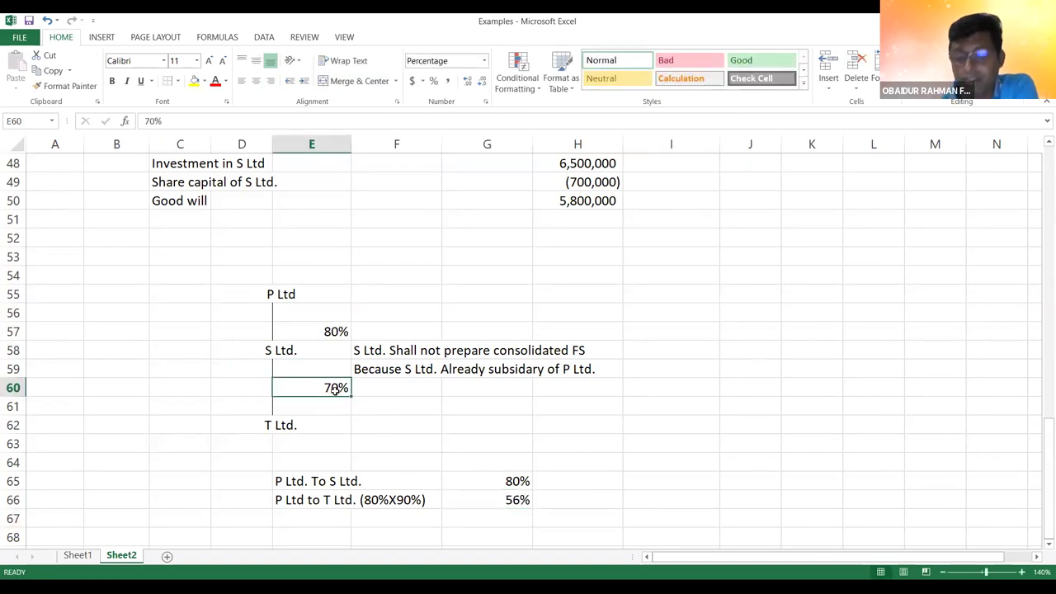
pyautogui.write('60.')
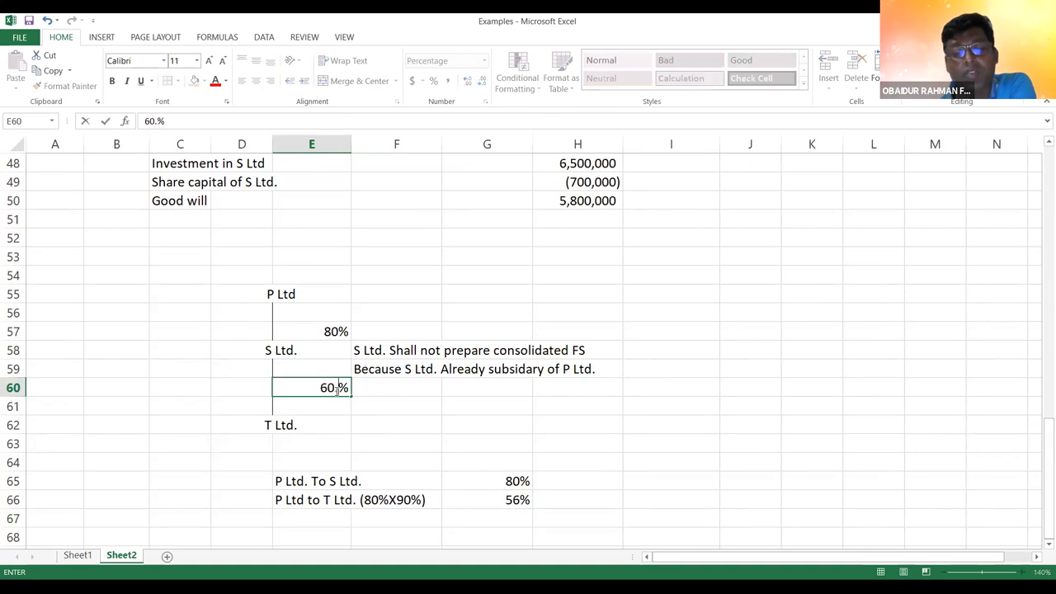
pyautogui.click(498, 496)
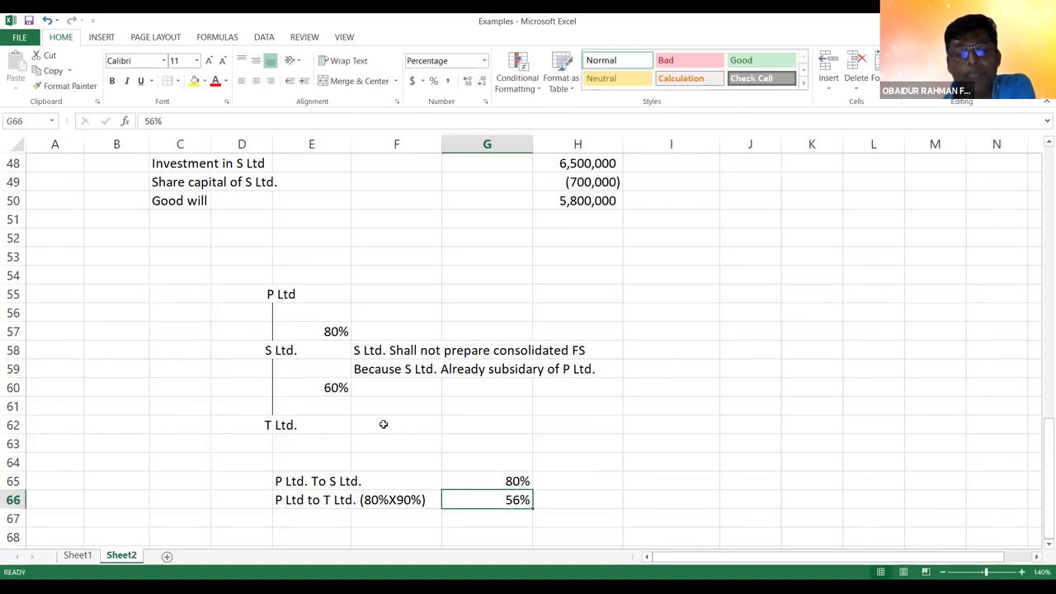
pyautogui.write('48')
pyautogui.press('Return')
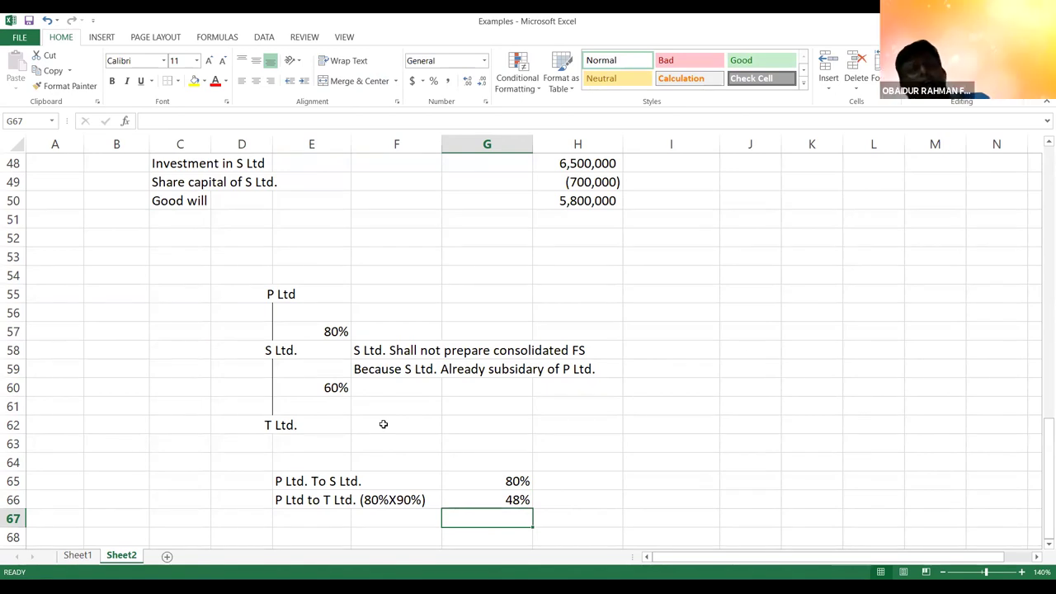
# - Return to the start of the example and examine P Ltd.'s journal entry for the investment in S Ltd. and its debit amount
pyautogui.press('Up')
pyautogui.press('Up')
pyautogui.press('Up')
pyautogui.press('Up')
pyautogui.press('Up')
pyautogui.press('Up')
pyautogui.press('Up')
pyautogui.press('Up')
pyautogui.press('Up')
pyautogui.press('Up')
pyautogui.press('Up')
pyautogui.press('Up')
pyautogui.press('Up')
pyautogui.press('Up')
pyautogui.press('Up')
pyautogui.press('Up')
pyautogui.press('Up')
pyautogui.press('Up')
pyautogui.press('Up')
pyautogui.press('Up')
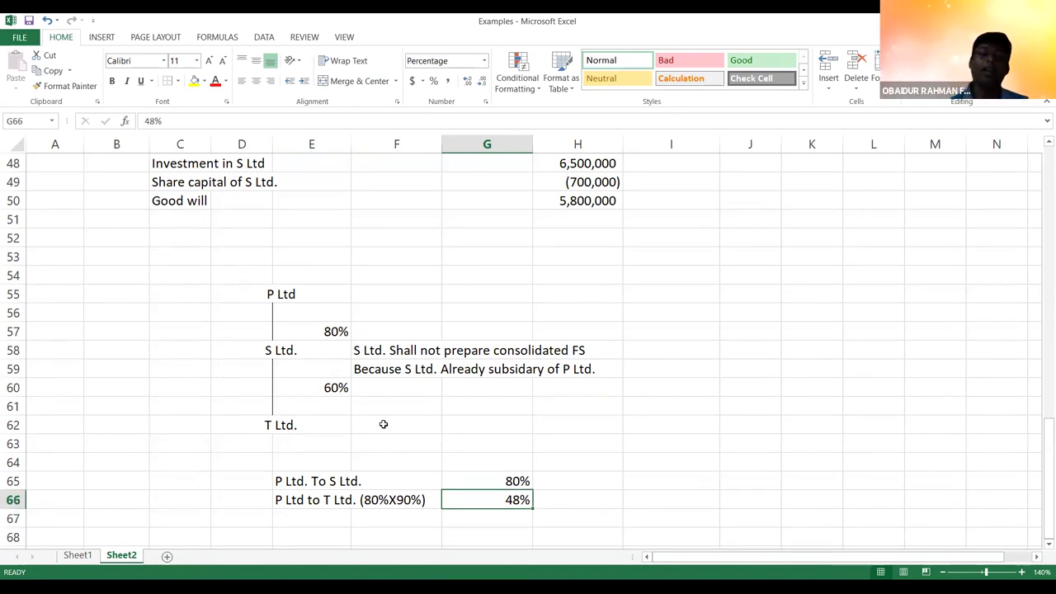
pyautogui.press('Up')
pyautogui.press('Up')
pyautogui.press('Up')
pyautogui.press('Up')
pyautogui.press('Up')
pyautogui.press('Up')
pyautogui.press('Up')
pyautogui.press('Up')
pyautogui.press('Up')
pyautogui.press('Up')
pyautogui.press('Up')
pyautogui.press('Up')
pyautogui.press('Up')
pyautogui.press('Up')
pyautogui.press('Up')
pyautogui.press('Up')
pyautogui.press('Up')
pyautogui.press('Up')
pyautogui.press('Up')
pyautogui.press('Up')
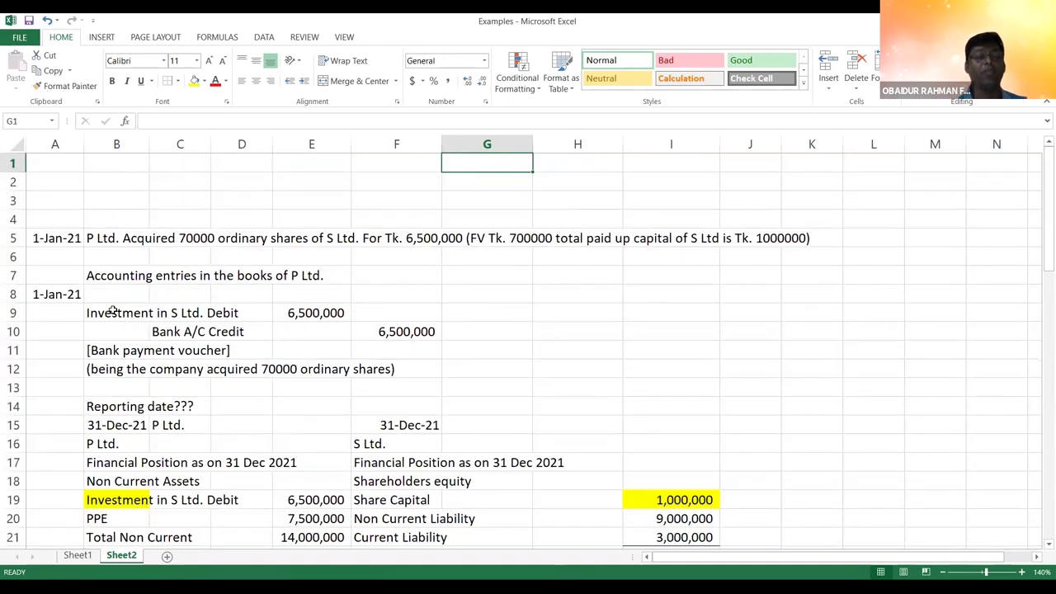
pyautogui.click(113, 312)
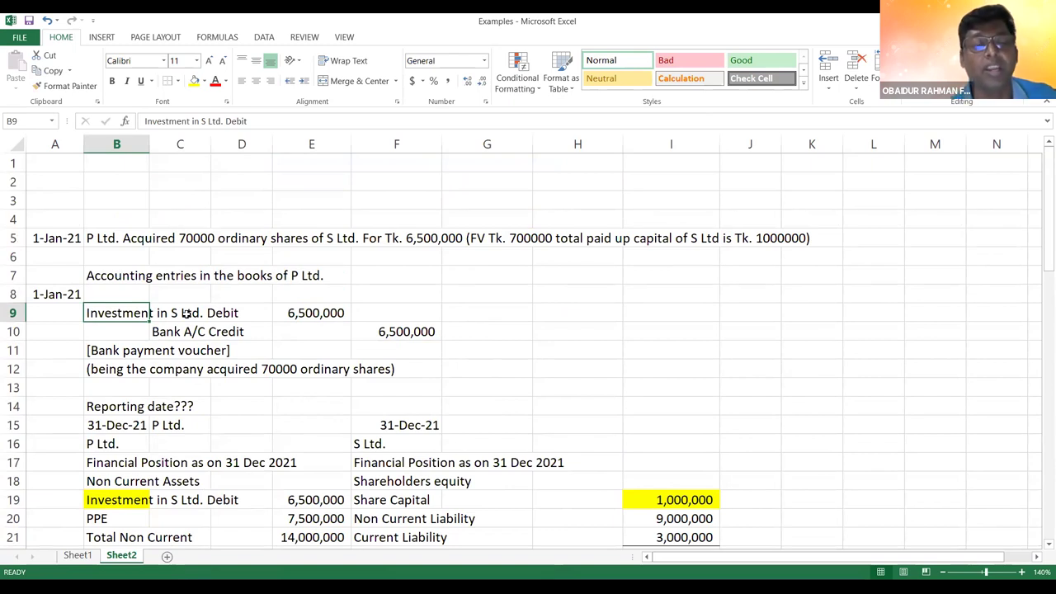
pyautogui.click(295, 316)
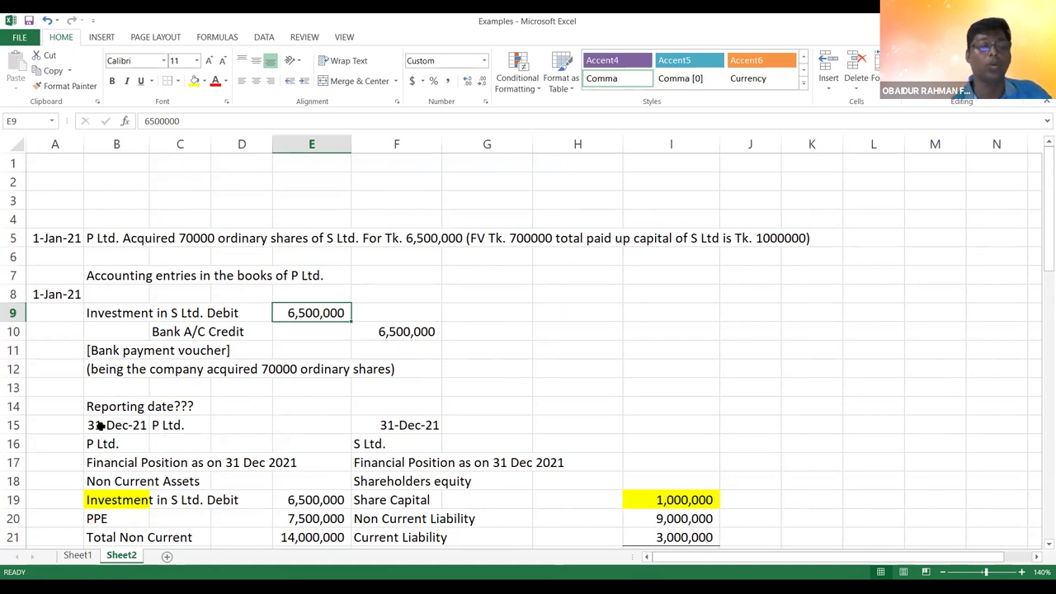
# - Examine the investment in S Ltd. line and its amount in P Ltd.'s financial position as on 31 Dec 2021
pyautogui.click(99, 425)
pyautogui.press('Down')
pyautogui.press('Down')
pyautogui.press('Down')
pyautogui.press('Down')
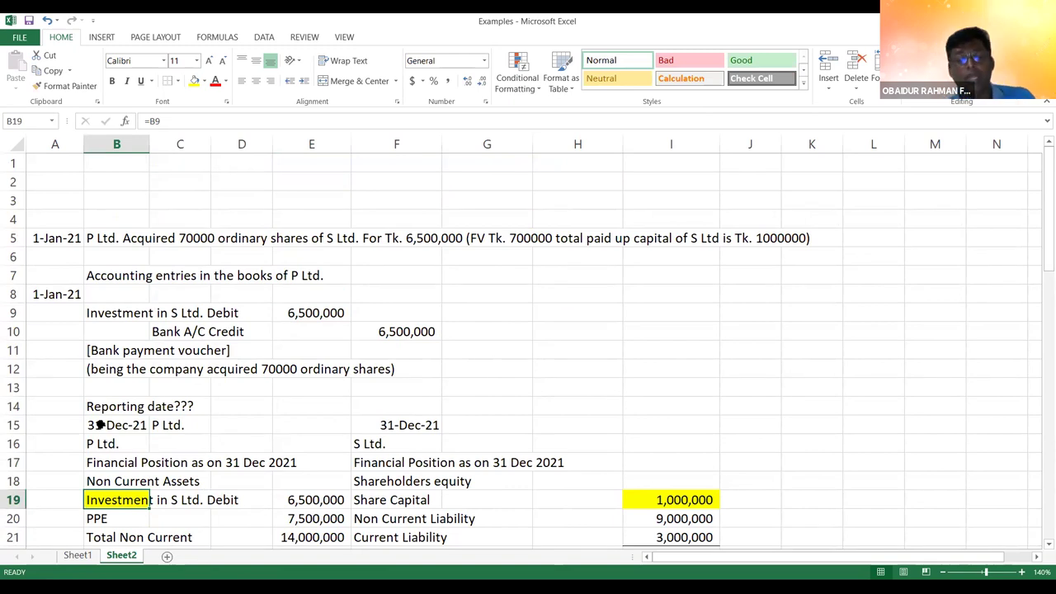
pyautogui.press('Right')
pyautogui.press('Right')
pyautogui.press('Right')
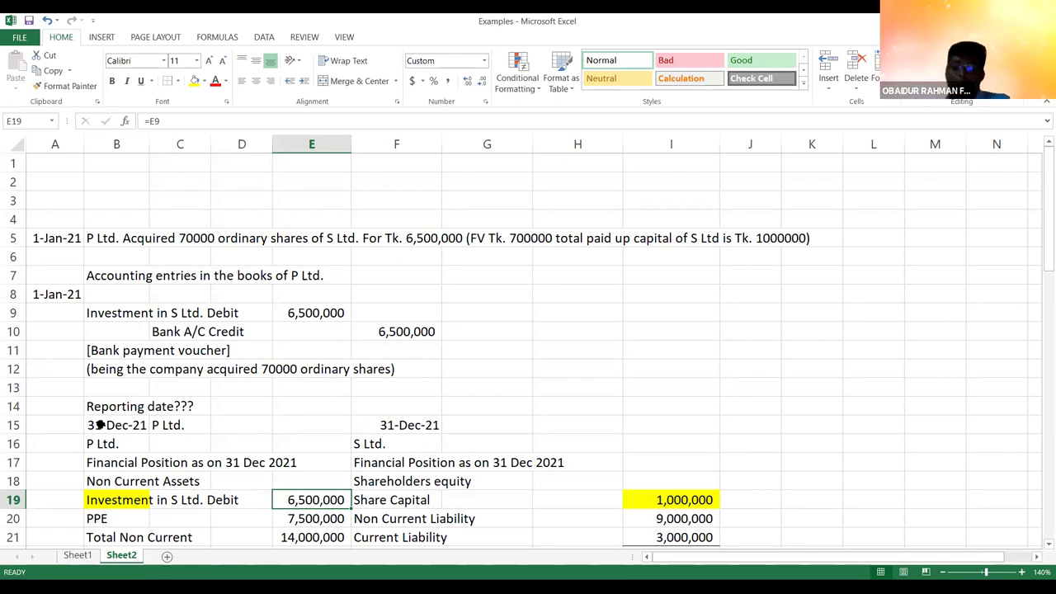
# - Read down to the consolidated financial position and goodwill calculation, examining the goodwill line and S Ltd.'s non-controlling interest amount
pyautogui.press('Down')
pyautogui.press('Down')
pyautogui.press('Down')
pyautogui.press('Down')
pyautogui.press('Down')
pyautogui.press('Down')
pyautogui.press('Down')
pyautogui.press('Down')
pyautogui.press('Down')
pyautogui.press('Down')
pyautogui.press('Down')
pyautogui.press('Down')
pyautogui.press('Down')
pyautogui.press('Down')
pyautogui.press('Down')
pyautogui.press('Down')
pyautogui.press('Down')
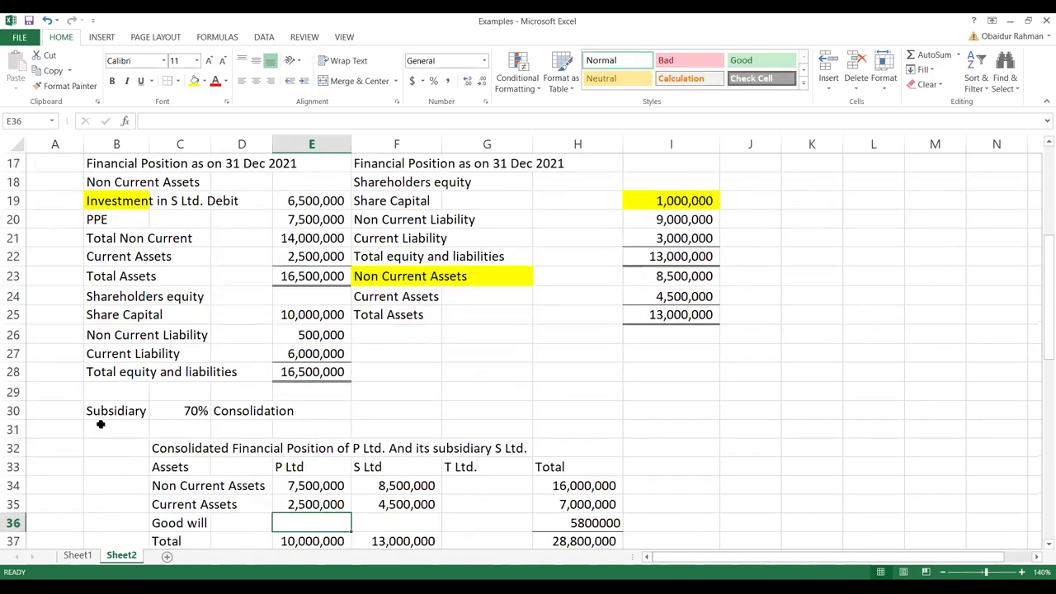
pyautogui.press('Down')
pyautogui.press('Down')
pyautogui.press('Down')
pyautogui.press('Down')
pyautogui.press('Down')
pyautogui.press('Down')
pyautogui.press('Down')
pyautogui.press('Down')
pyautogui.press('Down')
pyautogui.press('Down')
pyautogui.press('Down')
pyautogui.press('Down')
pyautogui.press('Down')
pyautogui.press('Down')
pyautogui.press('Down')
pyautogui.press('Down')
pyautogui.press('Down')
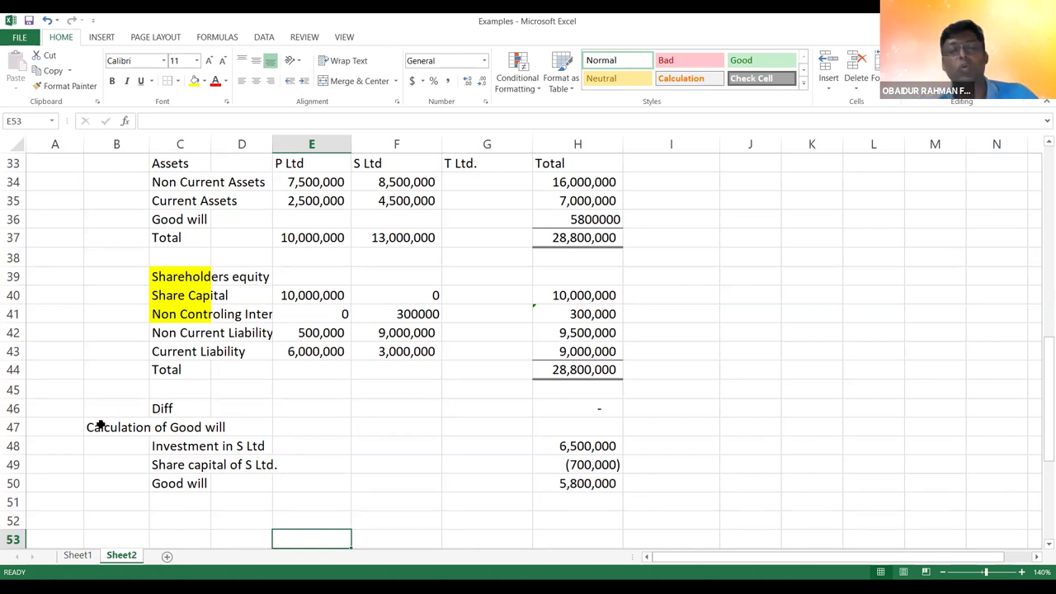
pyautogui.click(171, 220)
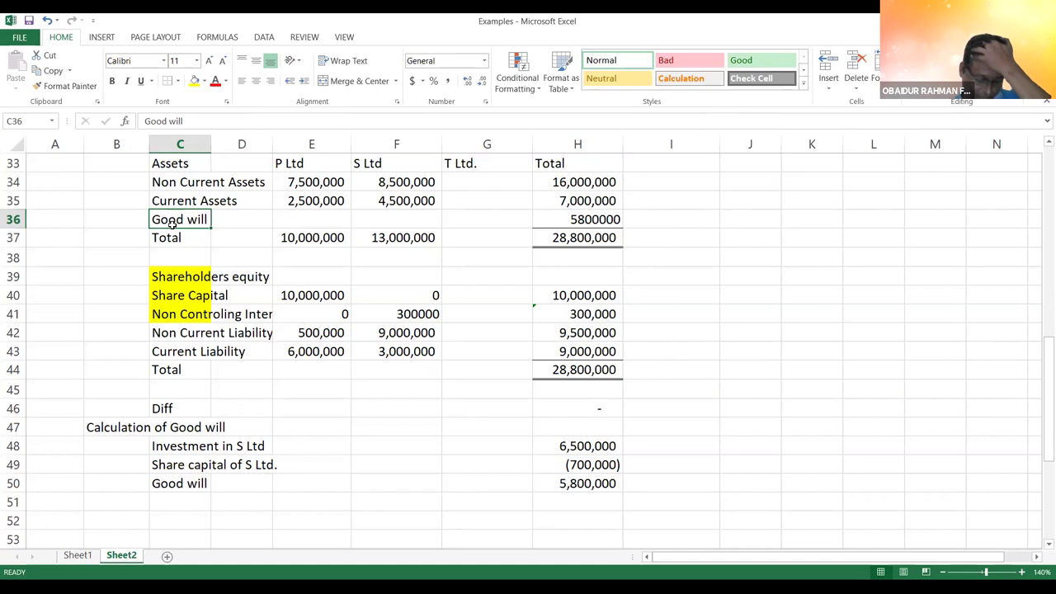
pyautogui.click(365, 366)
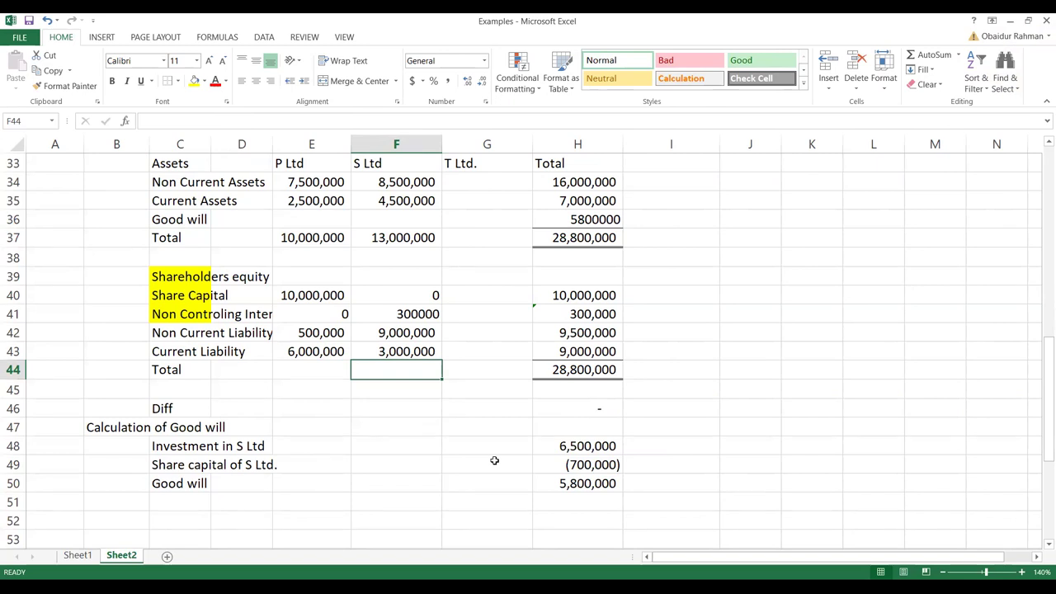
pyautogui.click(410, 316)
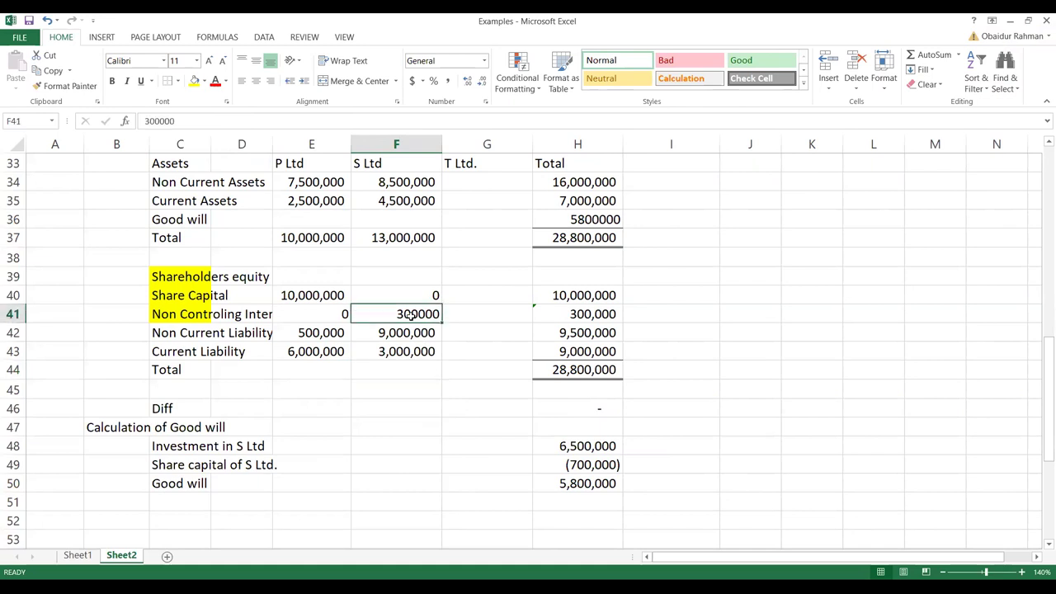
# - Go back up to S Ltd.'s financial position as on 31 Dec 2021 and examine its share capital amount and liability lines
pyautogui.press('Up')
pyautogui.press('Up')
pyautogui.press('Up')
pyautogui.press('Up')
pyautogui.press('Up')
pyautogui.press('Up')
pyautogui.press('Up')
pyautogui.press('Up')
pyautogui.press('Up')
pyautogui.press('Up')
pyautogui.press('Up')
pyautogui.press('Up')
pyautogui.press('Up')
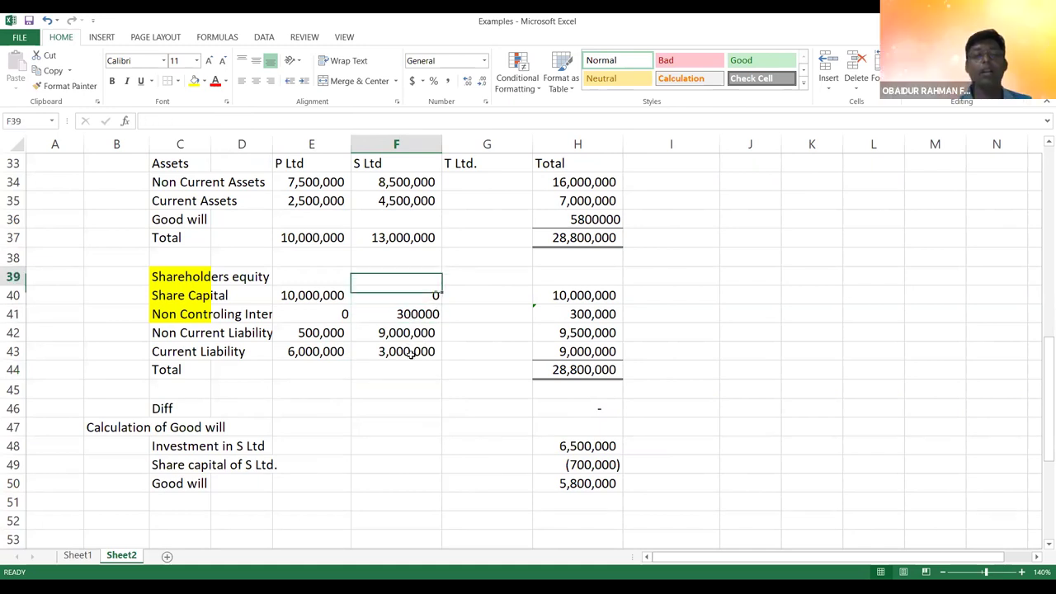
pyautogui.press('Down')
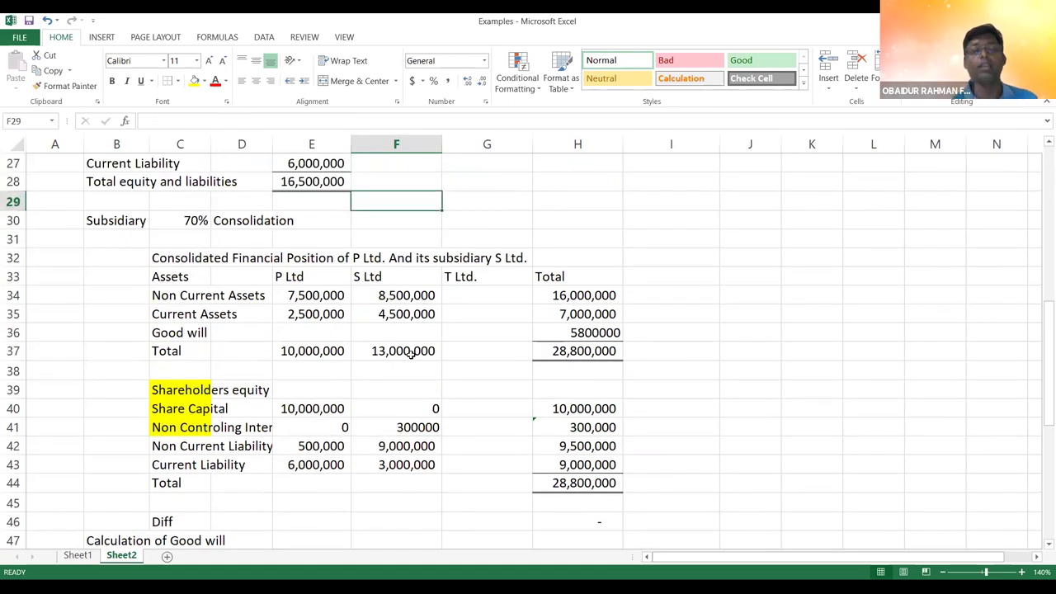
pyautogui.press('Up')
pyautogui.press('Up')
pyautogui.press('Up')
pyautogui.press('Up')
pyautogui.press('Up')
pyautogui.press('Up')
pyautogui.press('Up')
pyautogui.press('Up')
pyautogui.press('Up')
pyautogui.press('Up')
pyautogui.press('Up')
pyautogui.press('Up')
pyautogui.press('Up')
pyautogui.press('Up')
pyautogui.press('Up')
pyautogui.press('Up')
pyautogui.press('Up')
pyautogui.press('Up')
pyautogui.press('Down')
pyautogui.press('Down')
pyautogui.press('Down')
pyautogui.press('Down')
pyautogui.press('Down')
pyautogui.press('Down')
pyautogui.press('Down')
pyautogui.press('Down')
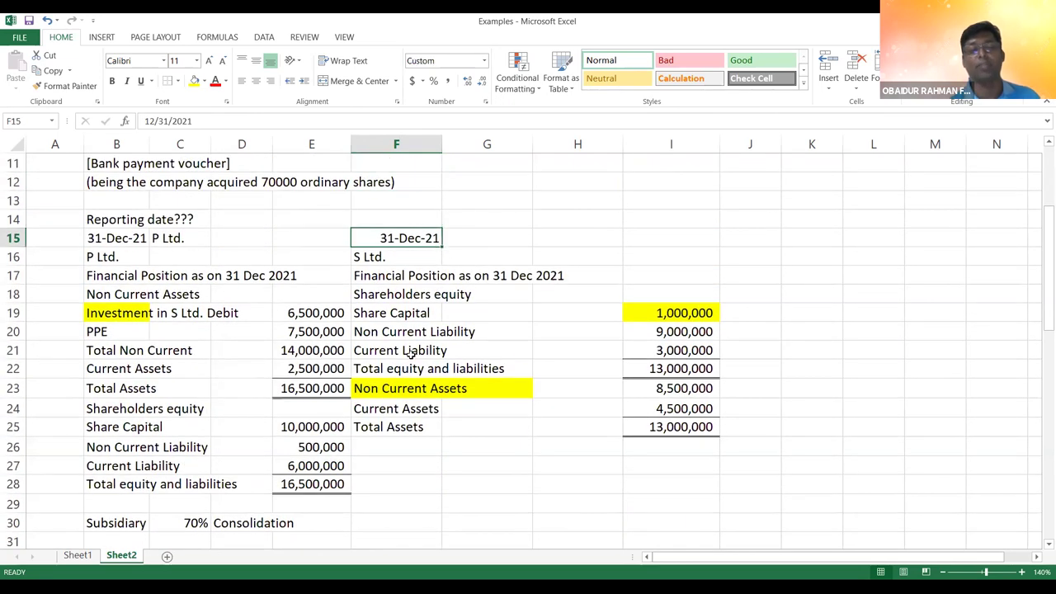
pyautogui.press('Right')
pyautogui.press('Right')
pyautogui.press('Right')
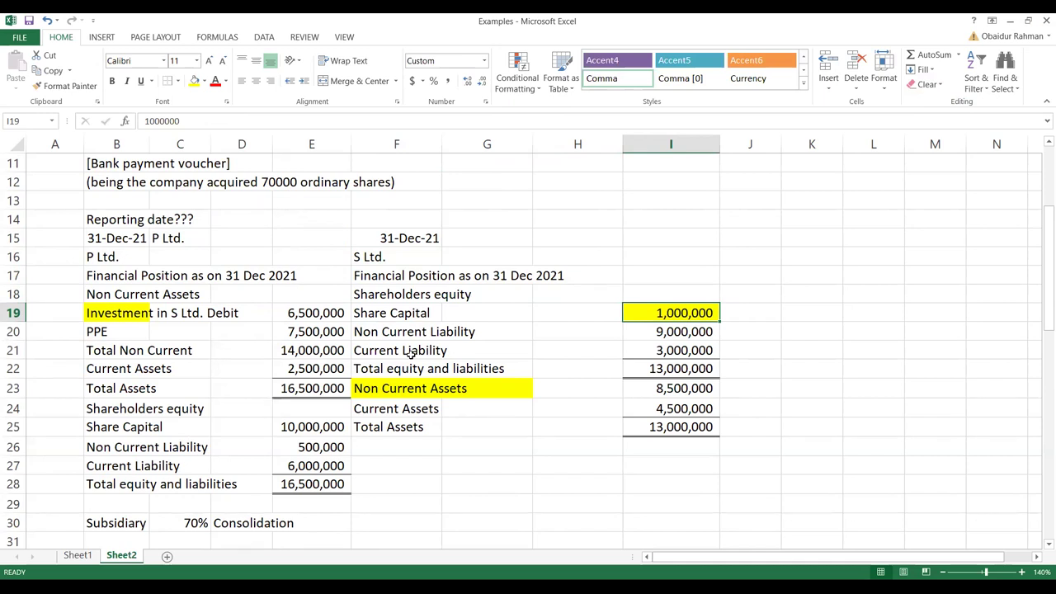
pyautogui.press('Left')
pyautogui.press('Left')
pyautogui.press('Left')
pyautogui.press('Down')
pyautogui.press('Down')
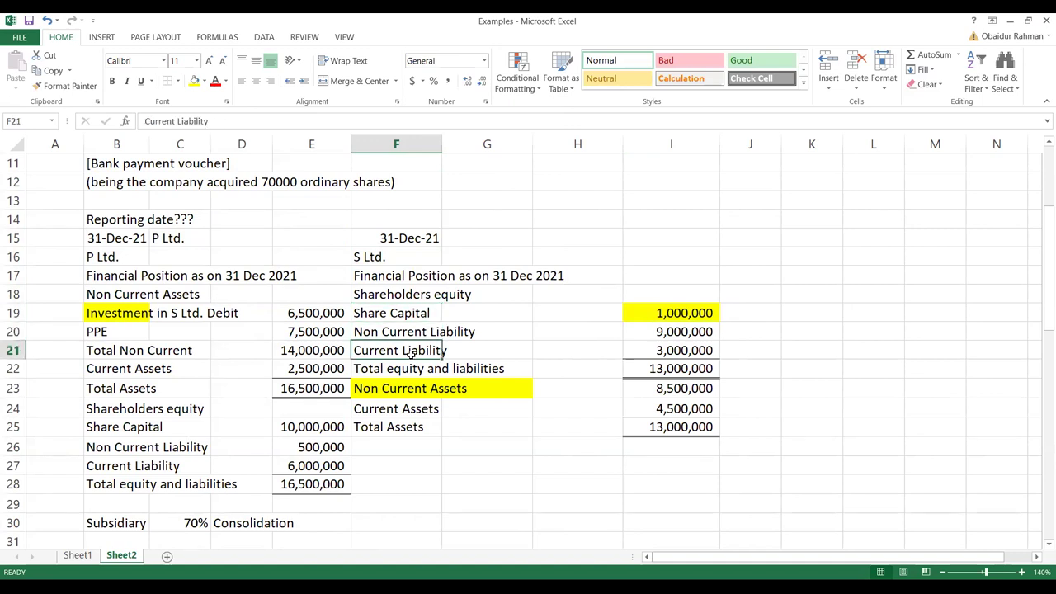
# - Set S Ltd.'s non-controlling interest in the consolidated financial position to 0 and check the formula behind the total non-controlling interest
pyautogui.press('Down')
pyautogui.press('Down')
pyautogui.press('Down')
pyautogui.press('Down')
pyautogui.press('Down')
pyautogui.press('Down')
pyautogui.press('Down')
pyautogui.press('Down')
pyautogui.press('Down')
pyautogui.press('Down')
pyautogui.press('Down')
pyautogui.press('Down')
pyautogui.press('Down')
pyautogui.press('Down')
pyautogui.press('Down')
pyautogui.press('Down')
pyautogui.press('Down')
pyautogui.press('Down')
pyautogui.press('Down')
pyautogui.press('Down')
pyautogui.press('Down')
pyautogui.press('Down')
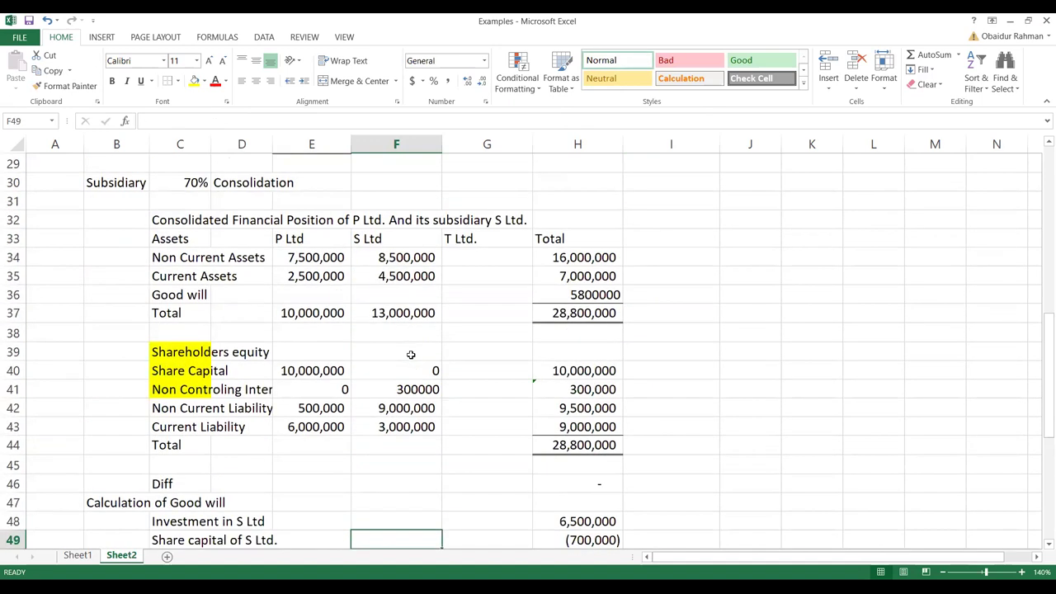
pyautogui.click(410, 390)
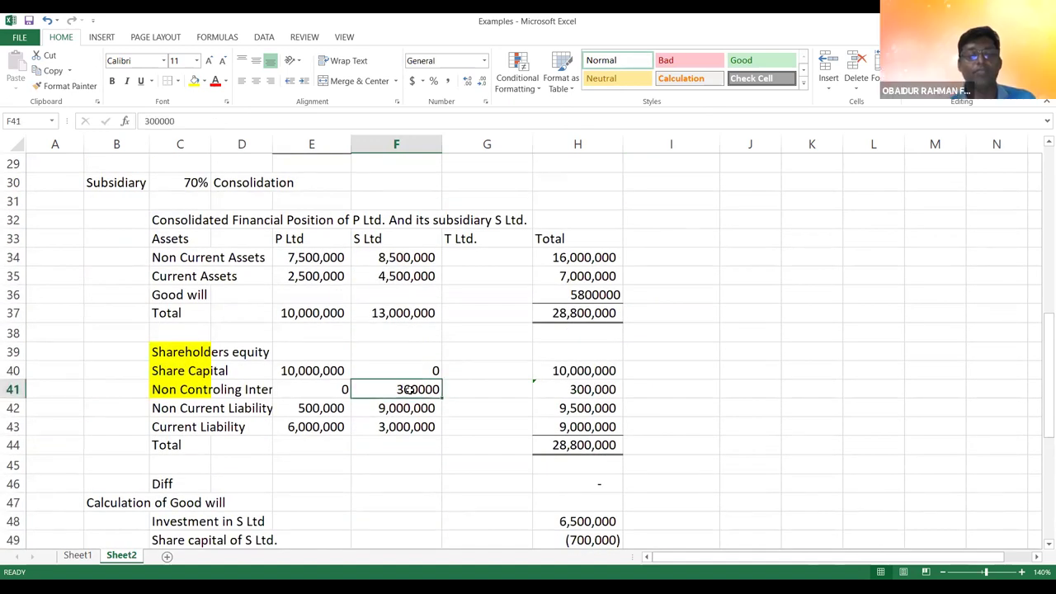
pyautogui.write('0')
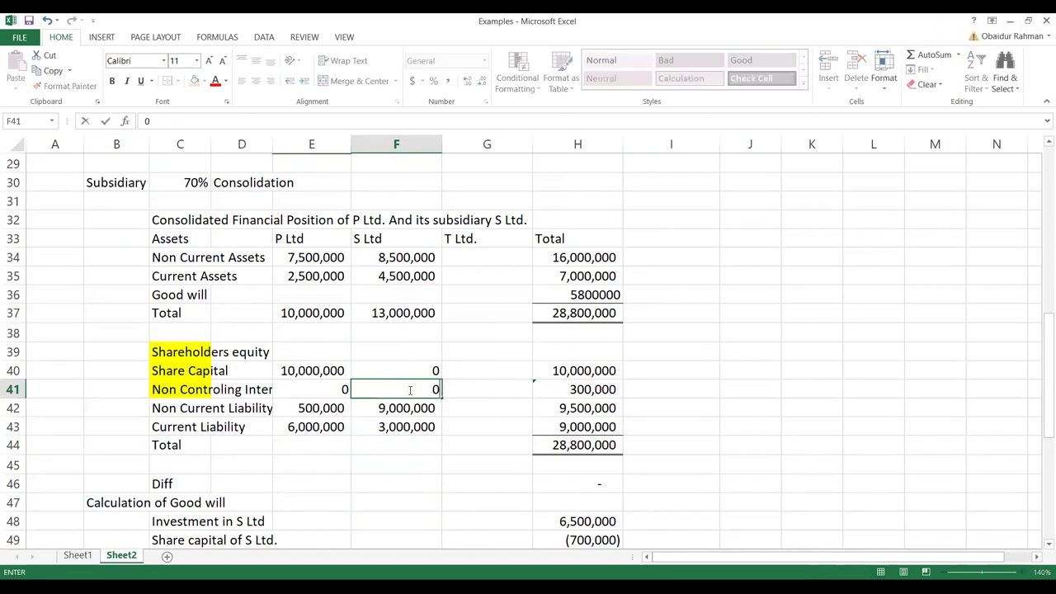
pyautogui.press('Return')
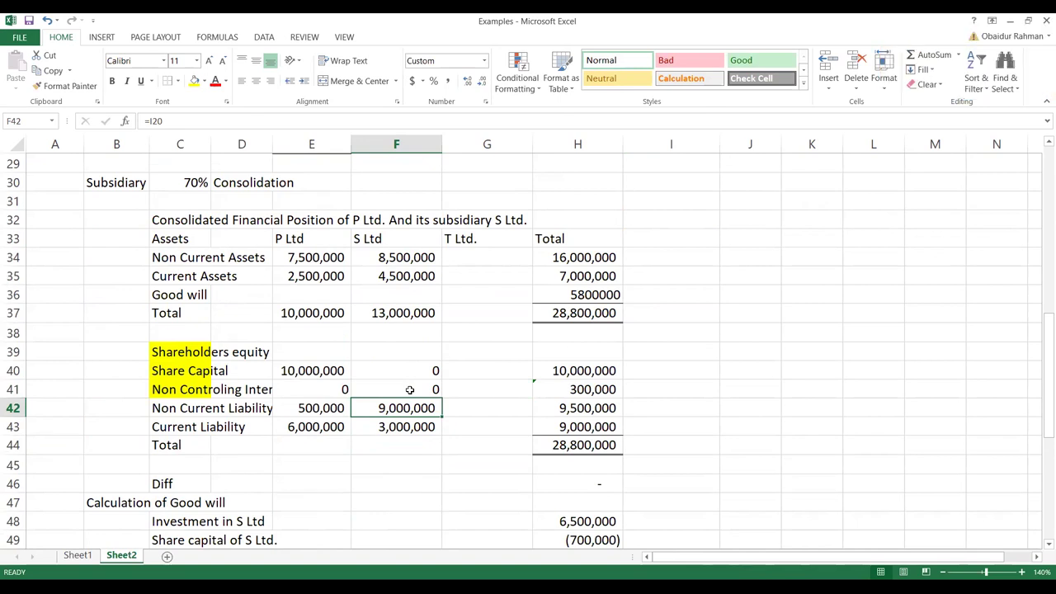
pyautogui.click(609, 396)
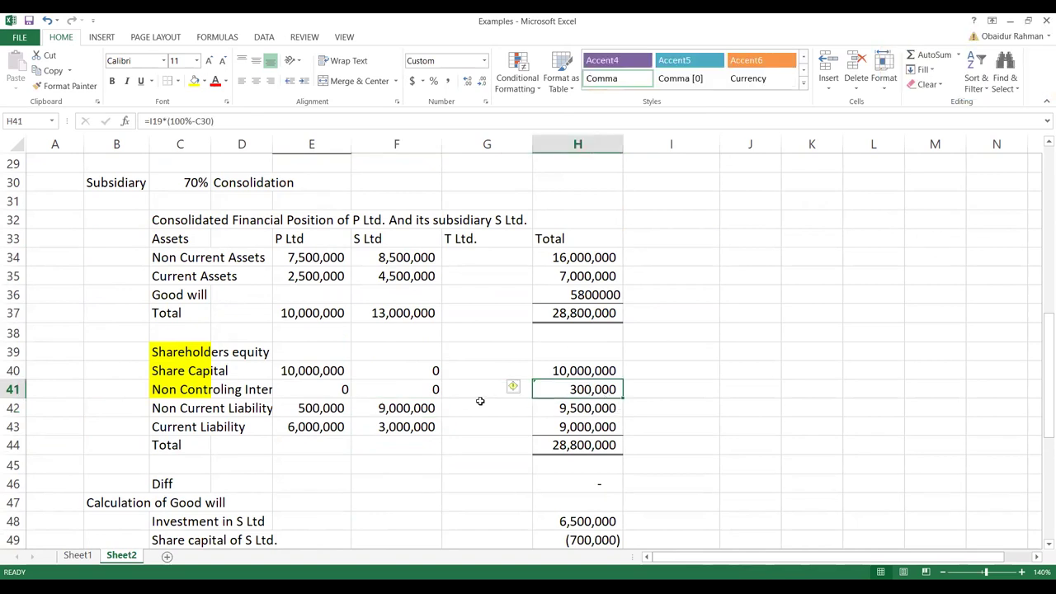
pyautogui.click(417, 393)
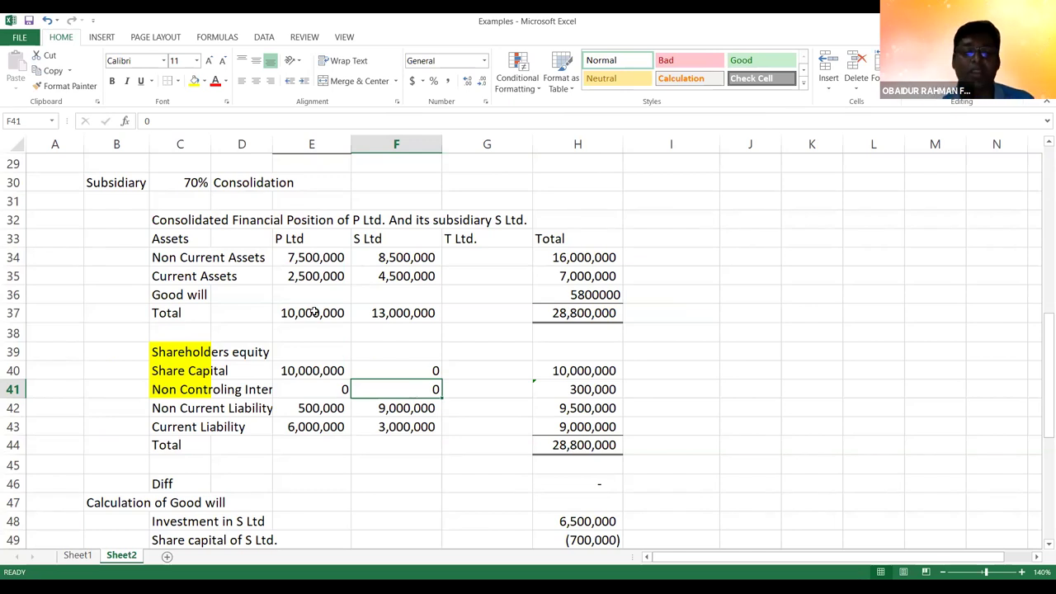
# - Undo the change to S Ltd.'s non-controlling interest and return to the start of the consolidated statement's non-current assets row
pyautogui.click(322, 143)
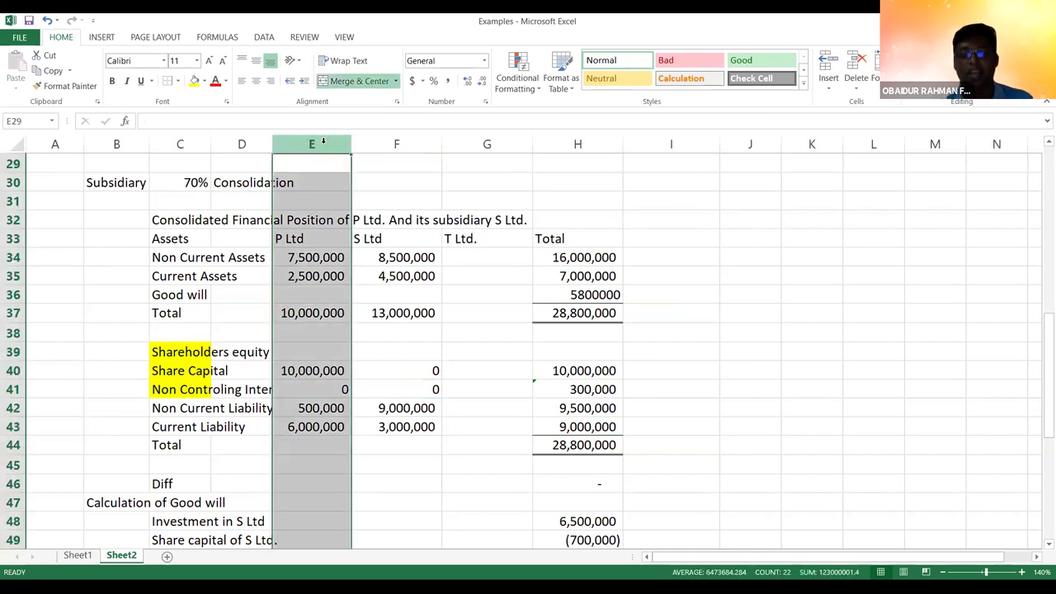
pyautogui.hotkey('ctrl', 'Right')
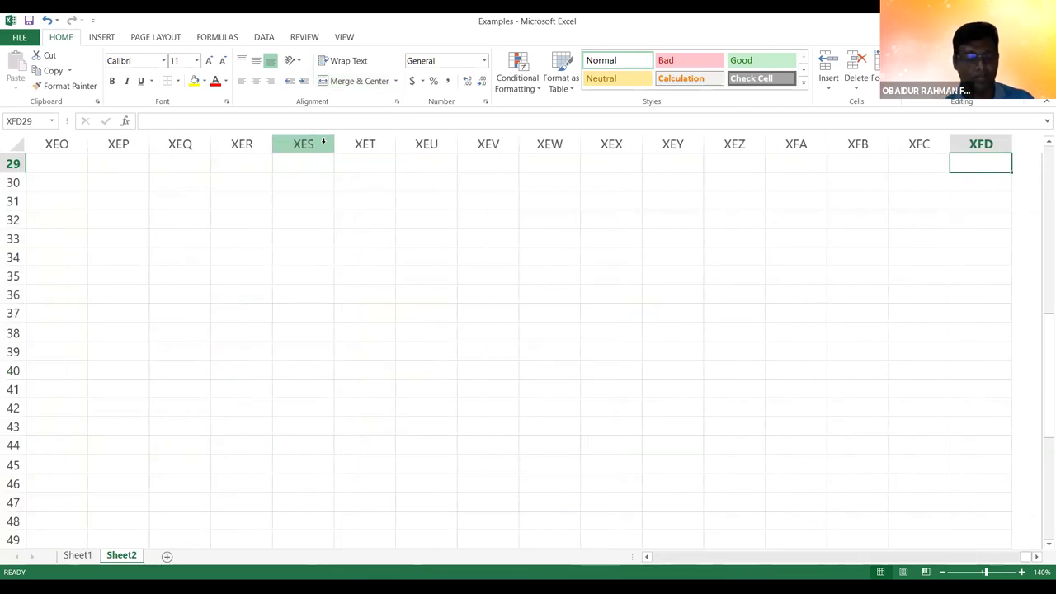
pyautogui.hotkey('ctrl', 'z')
pyautogui.click(290, 258)
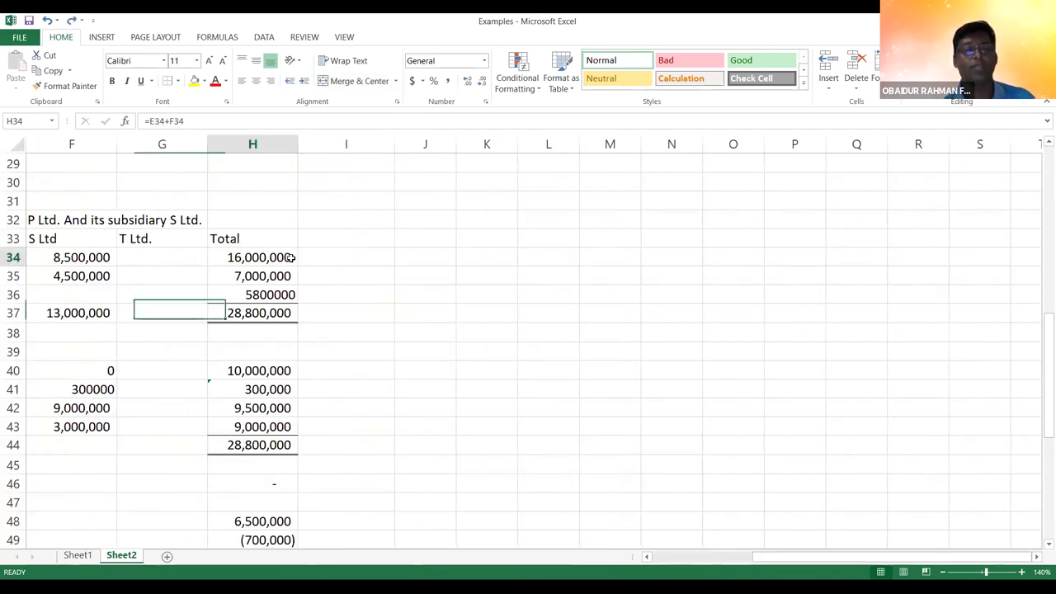
pyautogui.press('Left')
pyautogui.press('Left')
pyautogui.press('Left')
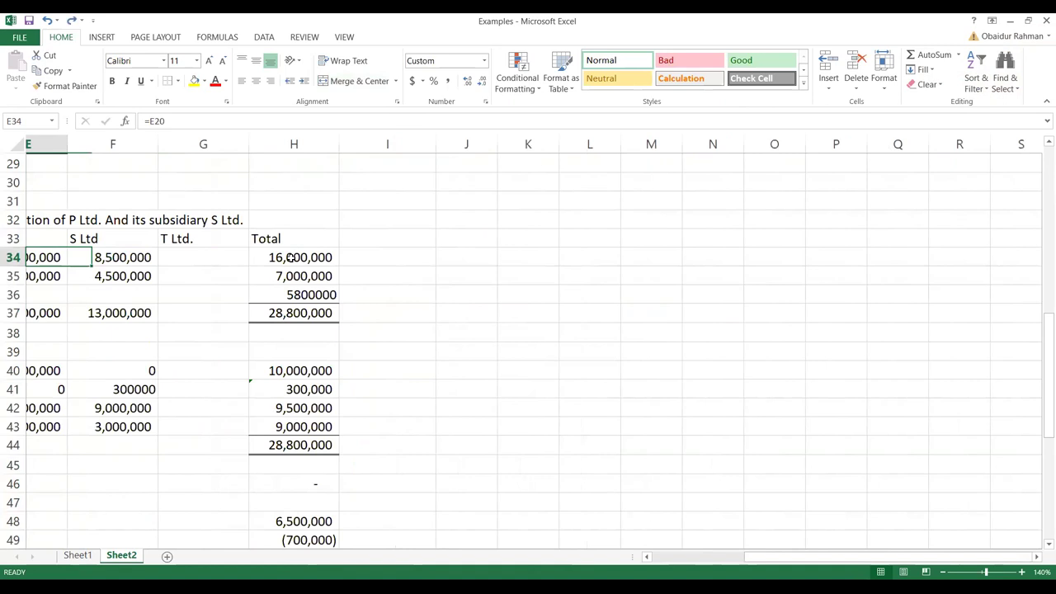
pyautogui.press('Home')
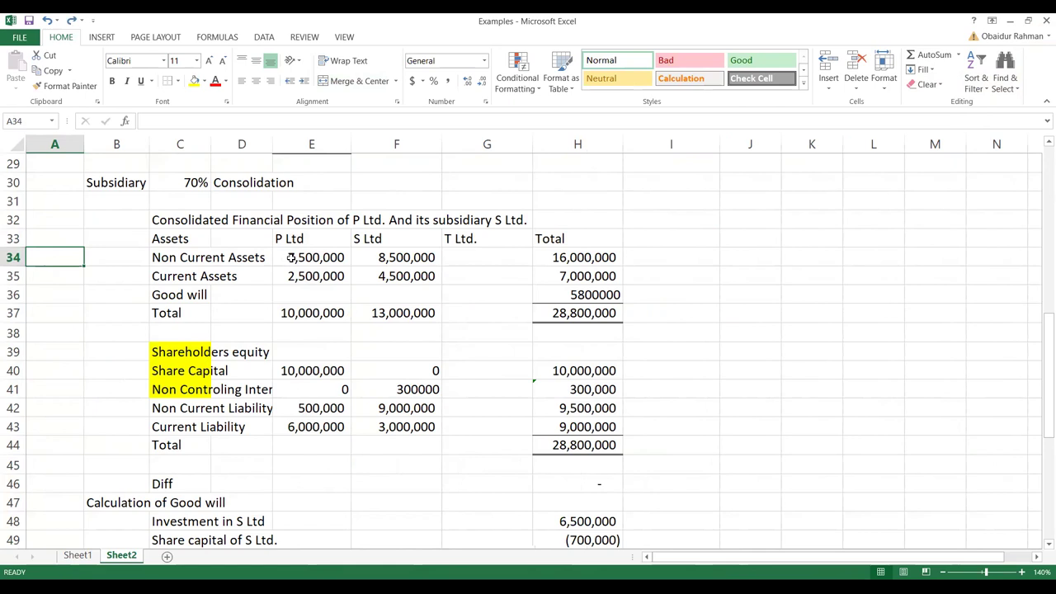
# - Go back up to S Ltd.'s financial position as on 31 Dec 2021 and examine its share capital line and amount
pyautogui.click(556, 281)
pyautogui.press('Up')
pyautogui.press('Up')
pyautogui.press('Up')
pyautogui.press('Up')
pyautogui.press('Up')
pyautogui.press('Up')
pyautogui.press('Up')
pyautogui.press('Up')
pyautogui.press('Up')
pyautogui.press('Up')
pyautogui.press('Up')
pyautogui.press('Up')
pyautogui.press('Up')
pyautogui.press('Up')
pyautogui.press('Up')
pyautogui.press('Up')
pyautogui.press('Up')
pyautogui.press('Up')
pyautogui.press('Up')
pyautogui.press('Up')
pyautogui.press('Up')
pyautogui.press('Up')
pyautogui.press('Up')
pyautogui.press('Up')
pyautogui.press('Up')
pyautogui.press('Up')
pyautogui.press('Up')
pyautogui.press('Up')
pyautogui.press('Up')
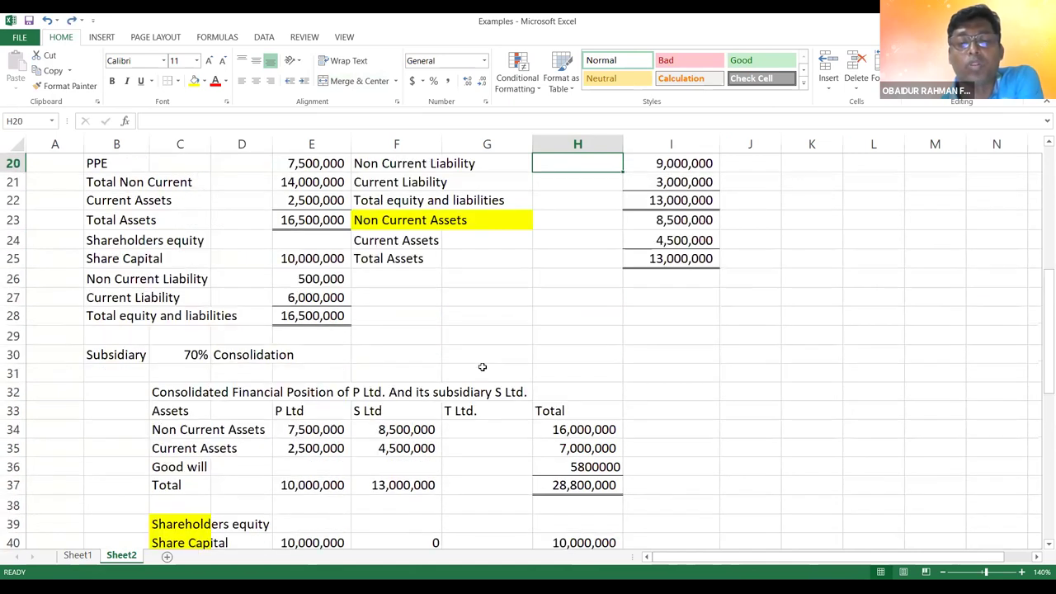
pyautogui.click(373, 352)
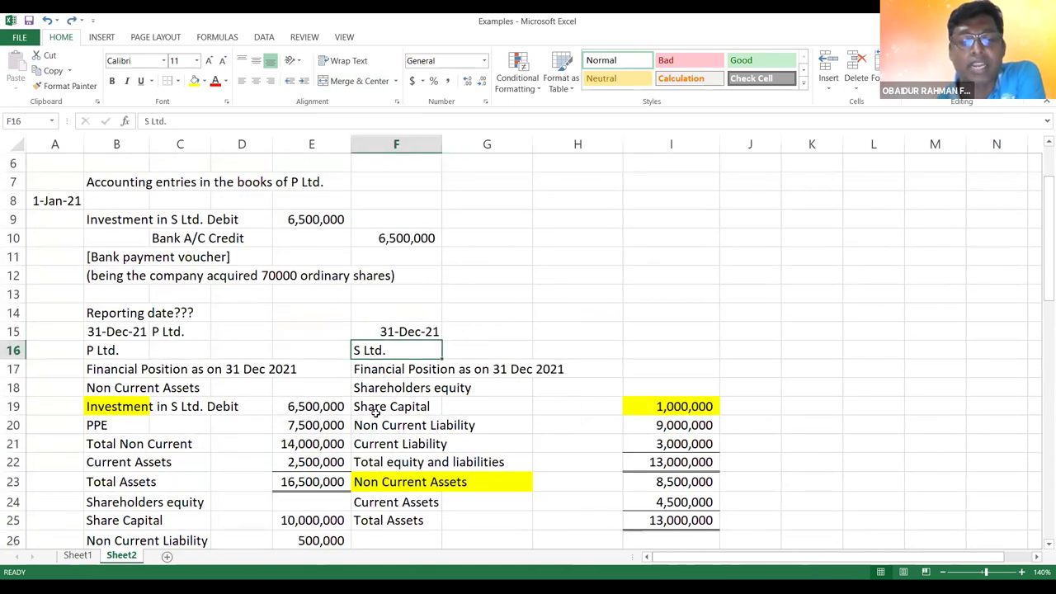
pyautogui.click(376, 410)
pyautogui.click(659, 410)
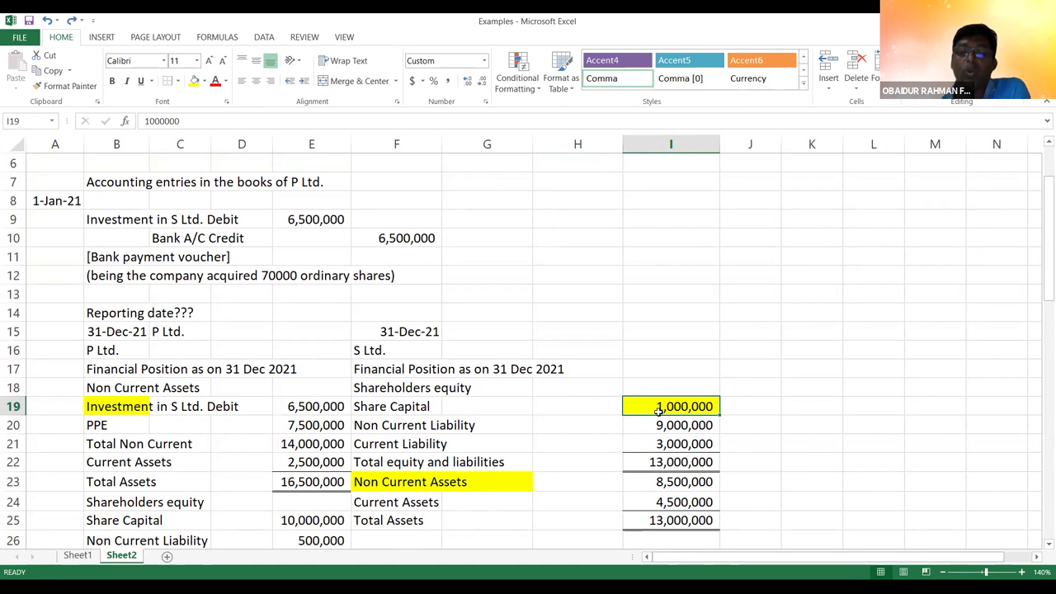
# - Return to the consolidated financial position and read down S Ltd.'s column from non-current assets to non-current liability
pyautogui.press('Down')
pyautogui.press('Down')
pyautogui.press('Down')
pyautogui.press('Down')
pyautogui.press('Down')
pyautogui.press('Down')
pyautogui.press('Down')
pyautogui.press('Down')
pyautogui.press('Down')
pyautogui.press('Down')
pyautogui.press('Down')
pyautogui.press('Down')
pyautogui.press('Down')
pyautogui.press('Down')
pyautogui.press('Down')
pyautogui.press('Down')
pyautogui.press('Down')
pyautogui.press('Down')
pyautogui.press('Down')
pyautogui.press('Down')
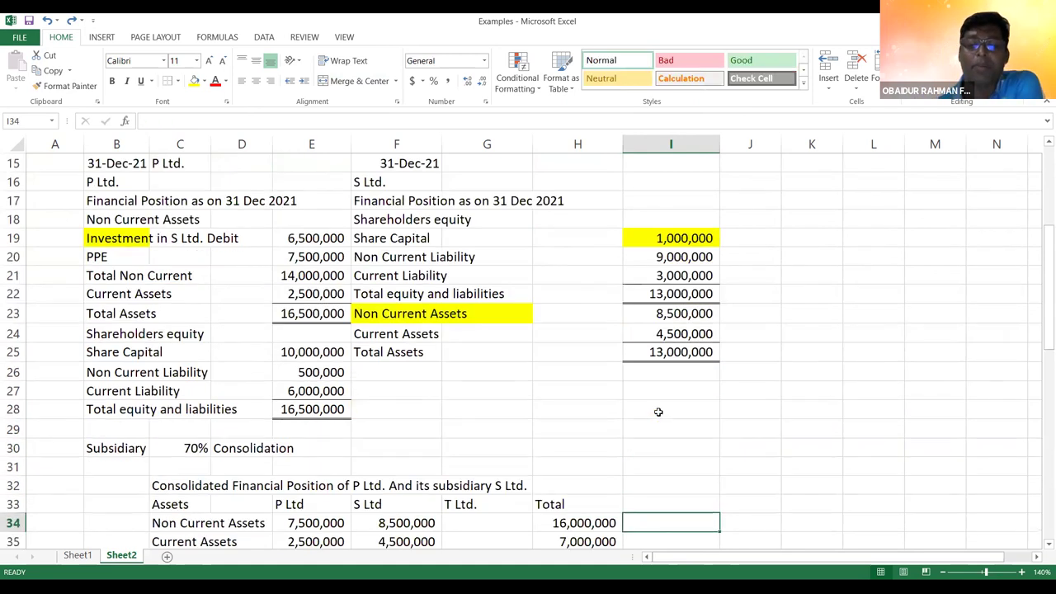
pyautogui.press('Down')
pyautogui.press('Down')
pyautogui.press('Down')
pyautogui.press('Down')
pyautogui.press('Down')
pyautogui.press('Down')
pyautogui.press('Down')
pyautogui.press('Down')
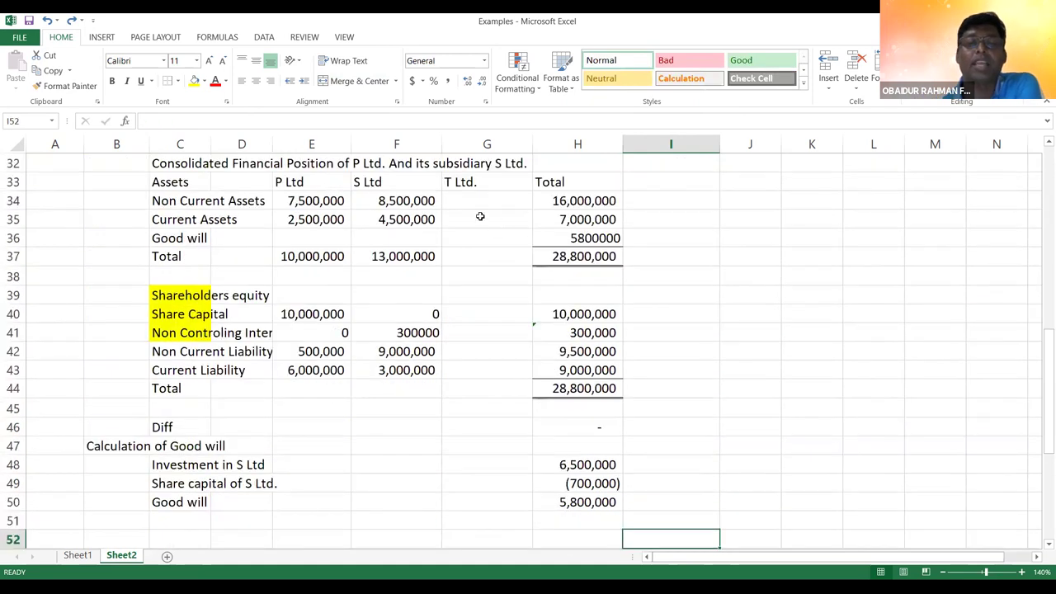
pyautogui.click(419, 207)
pyautogui.press('Down')
pyautogui.press('Down')
pyautogui.press('Down')
pyautogui.press('Down')
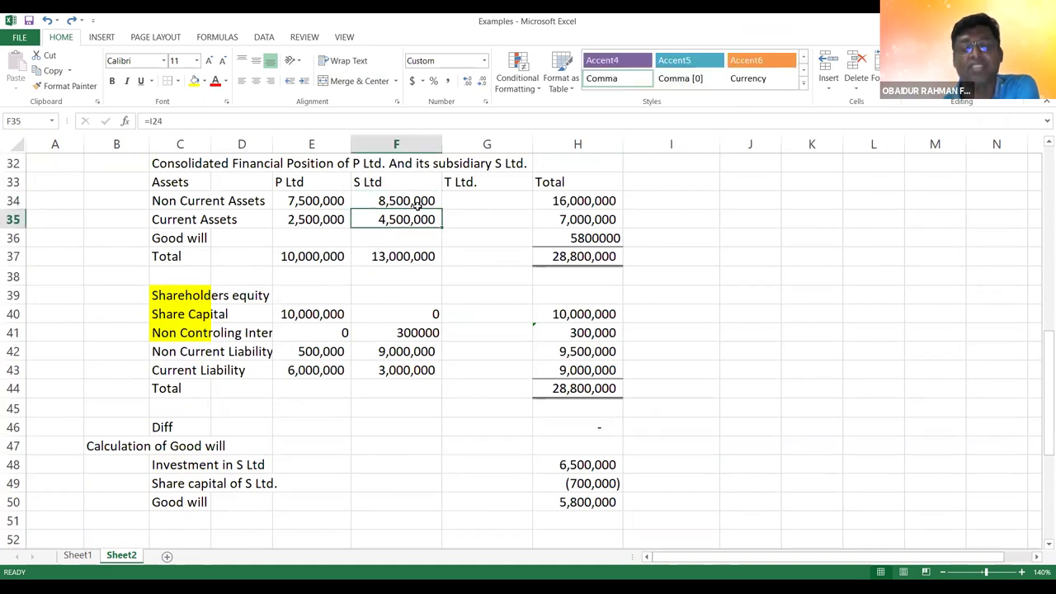
pyautogui.press('Down')
pyautogui.press('Down')
pyautogui.press('Down')
pyautogui.press('Down')
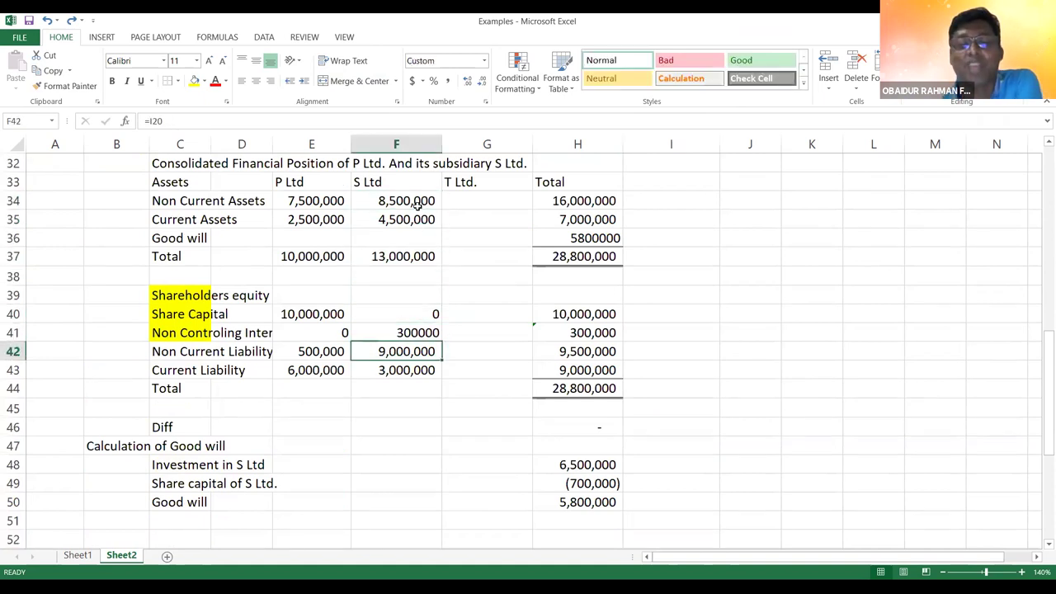
# - Examine the non-controlling interest and goodwill lines with their total amounts in the consolidated financial position
pyautogui.click(176, 331)
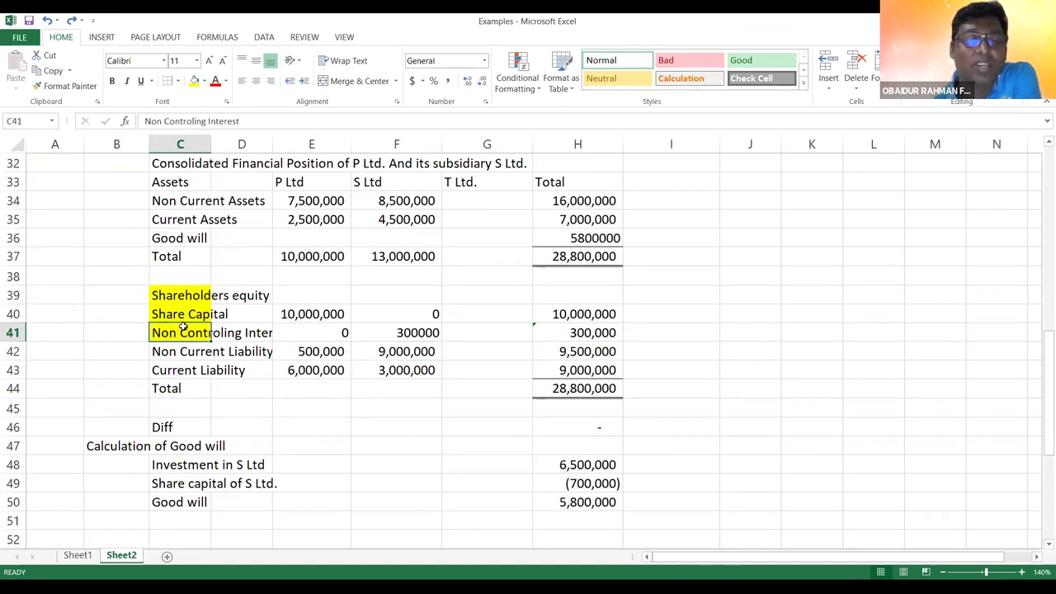
pyautogui.click(569, 331)
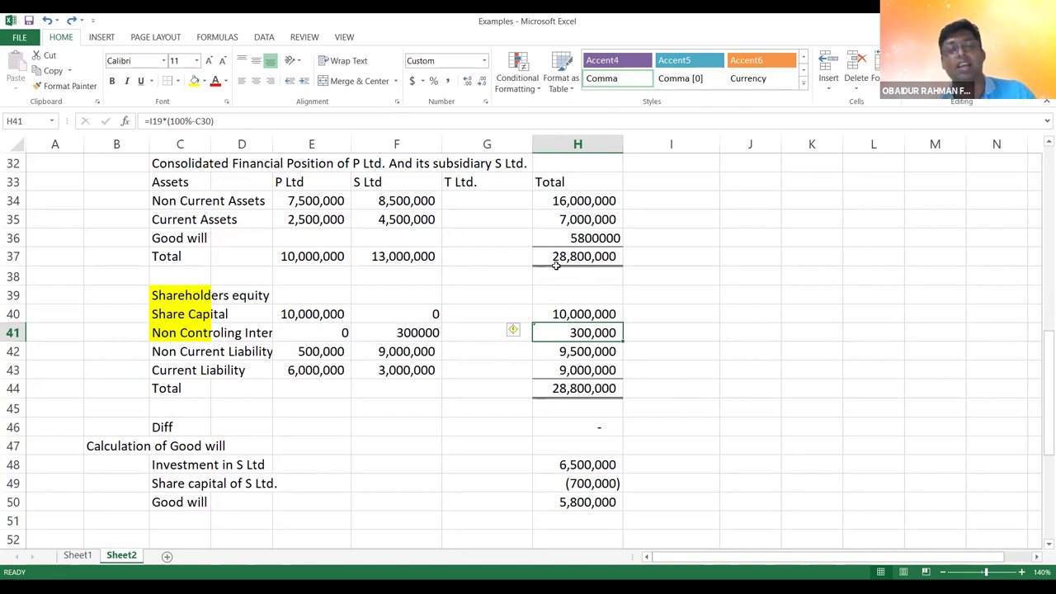
pyautogui.click(199, 237)
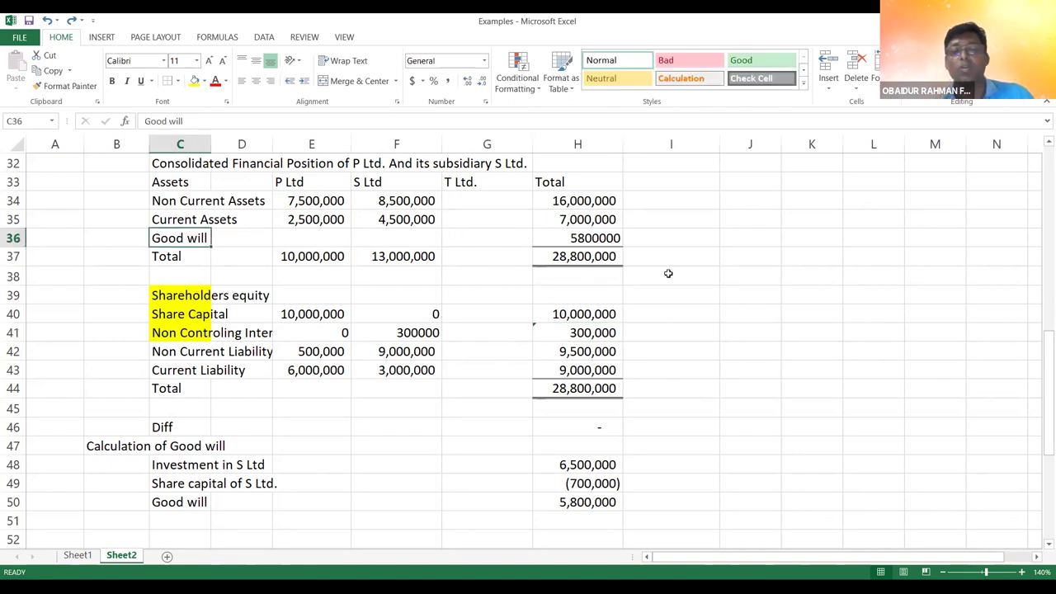
pyautogui.click(605, 238)
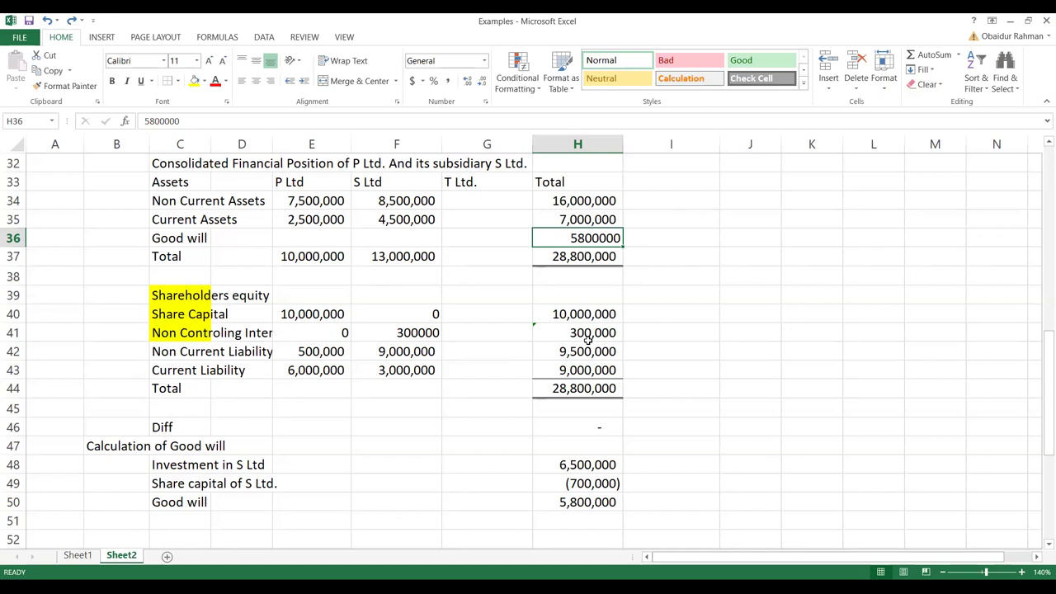
pyautogui.click(589, 339)
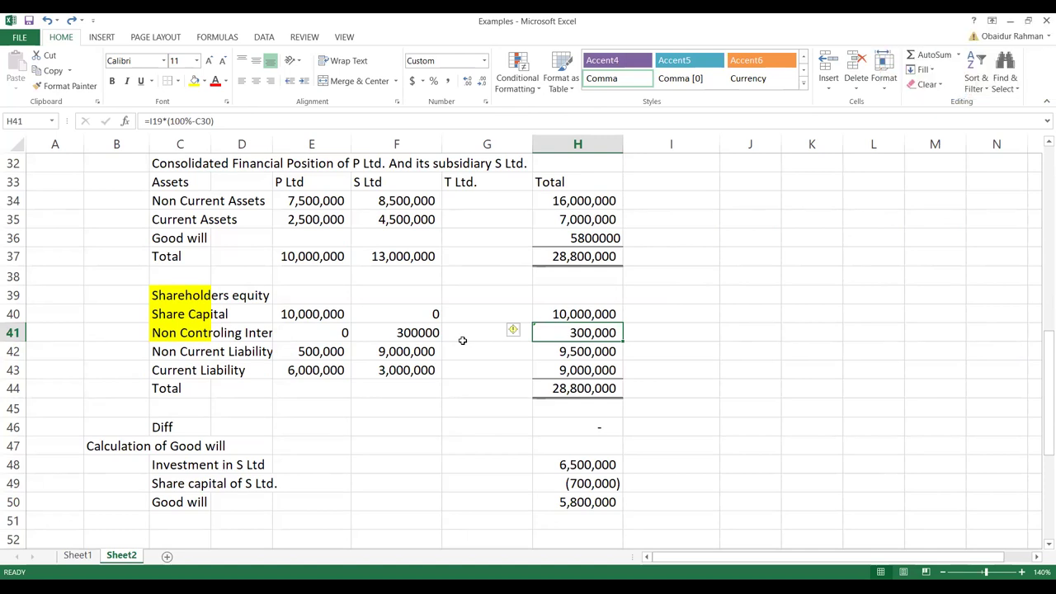
pyautogui.click(393, 397)
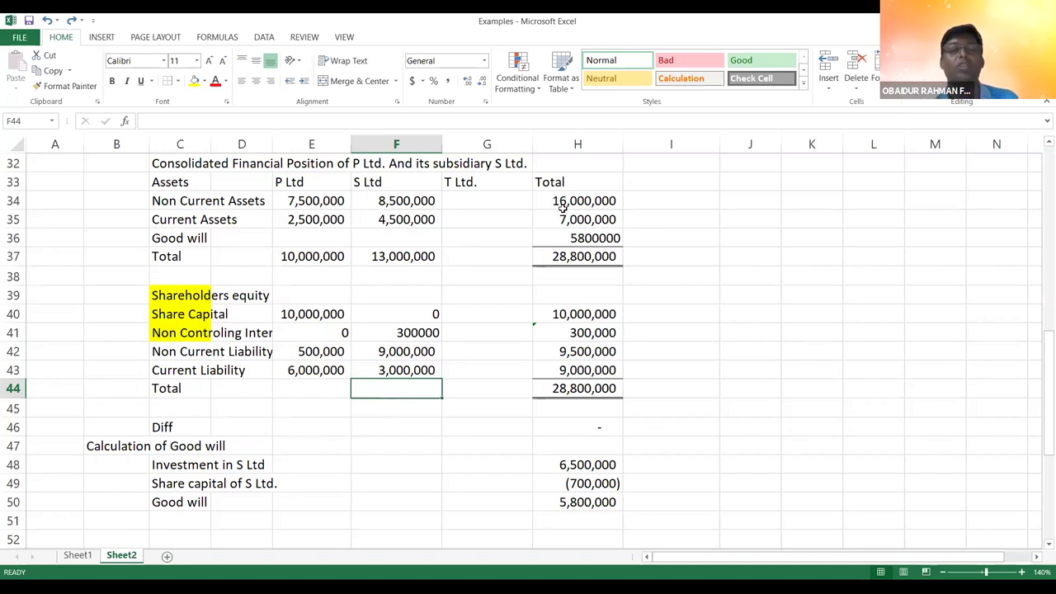
# - Trace the consolidated goodwill line to the goodwill calculation and examine its investment in S Ltd line
pyautogui.click(198, 238)
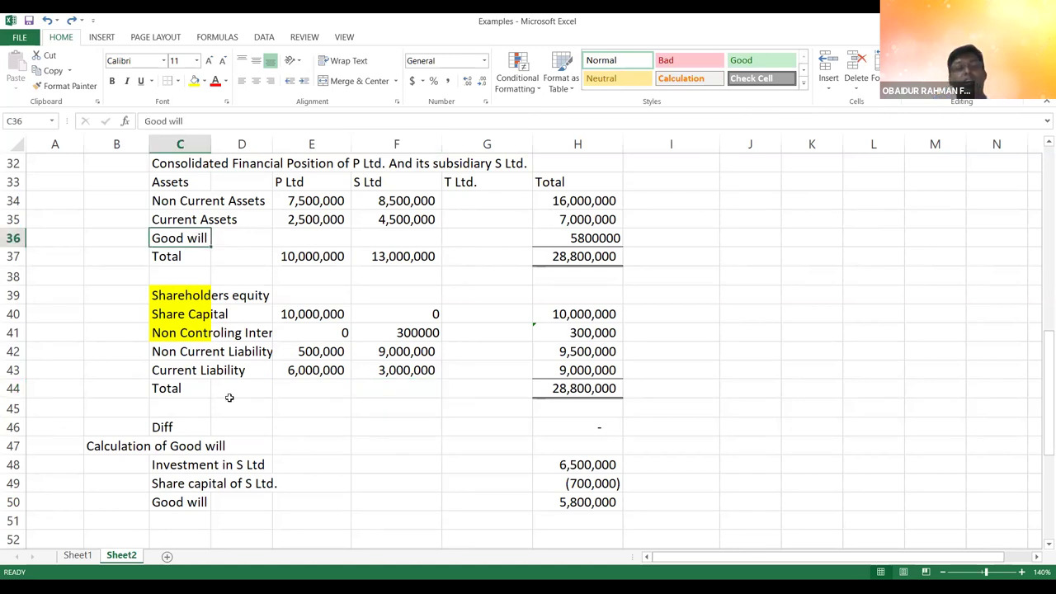
pyautogui.click(92, 446)
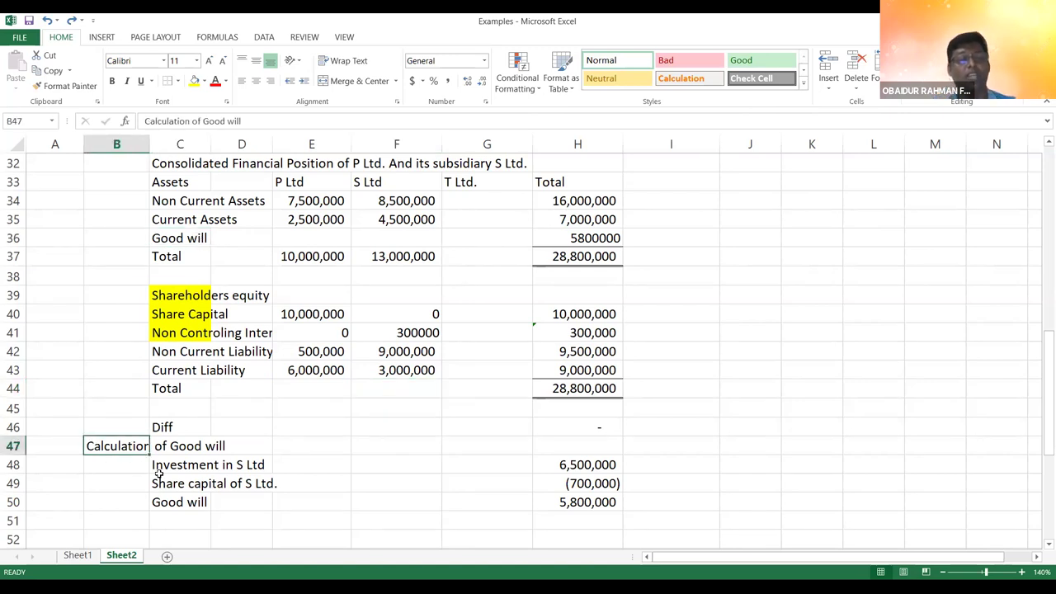
pyautogui.click(170, 464)
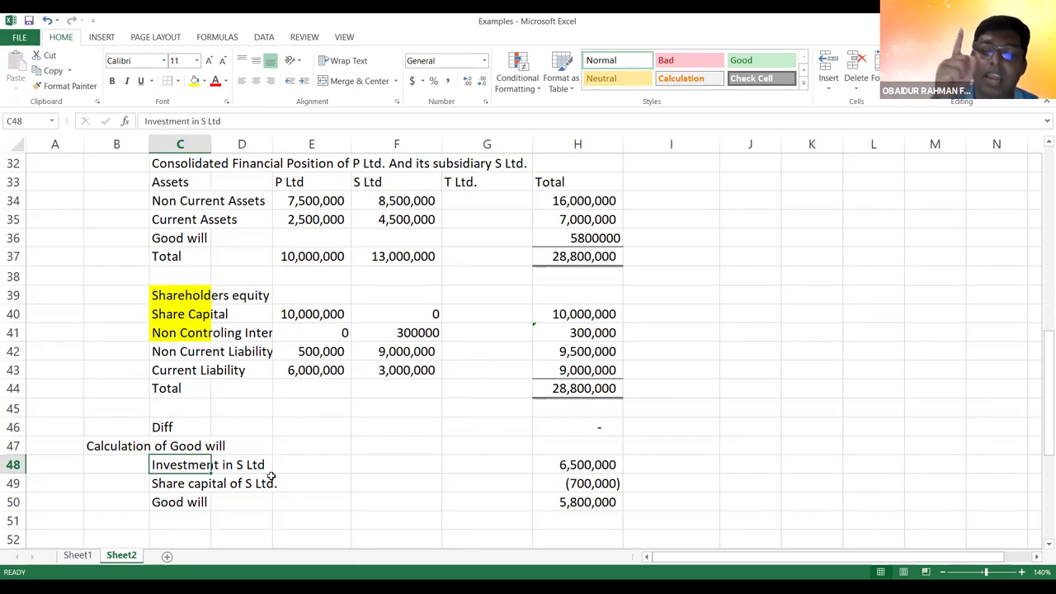
pyautogui.write('diff')
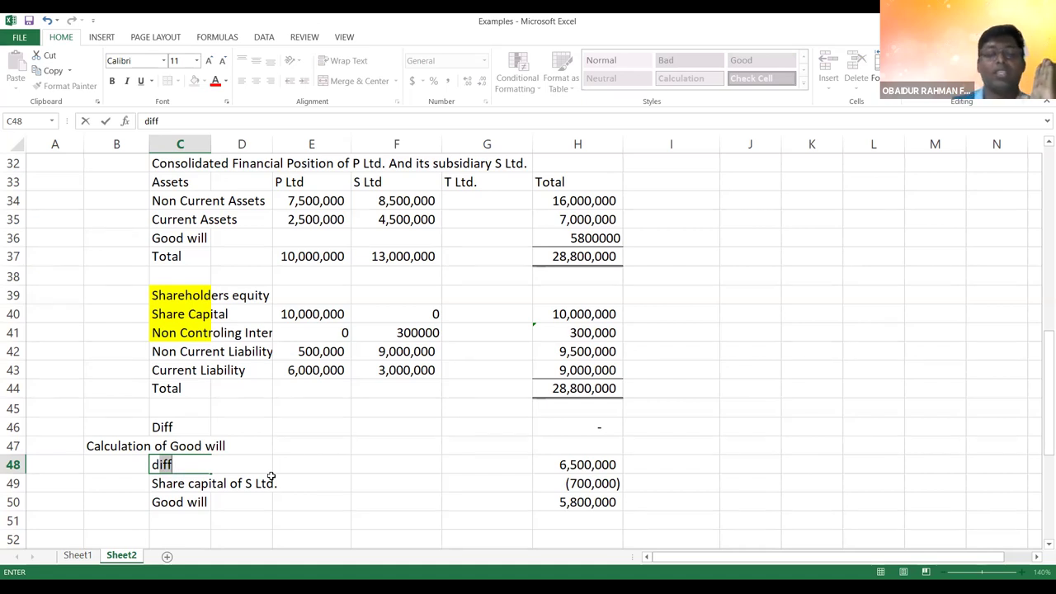
pyautogui.click(301, 459)
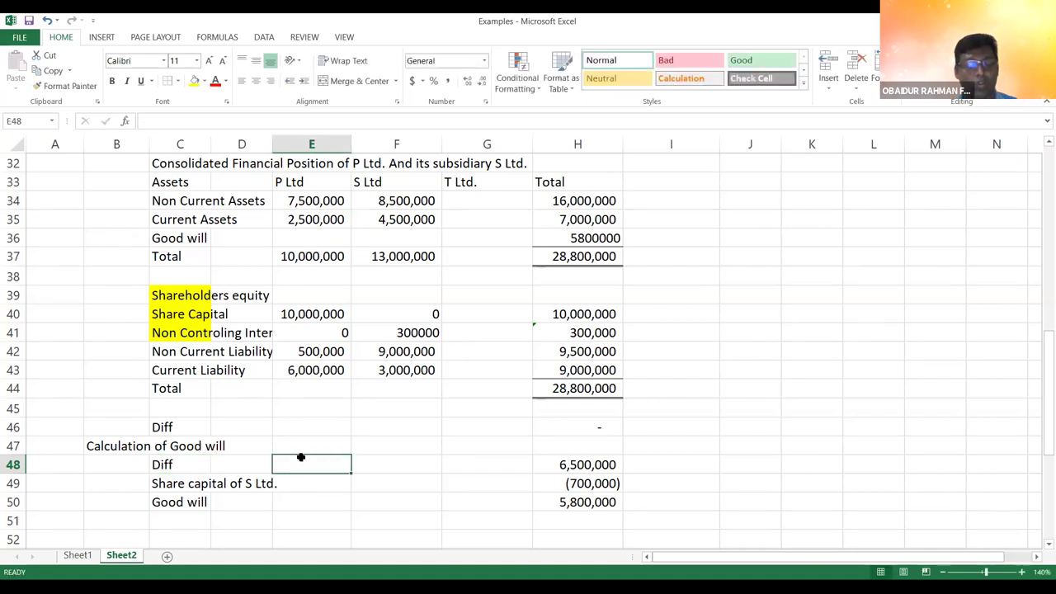
pyautogui.hotkey('ctrl', 'z')
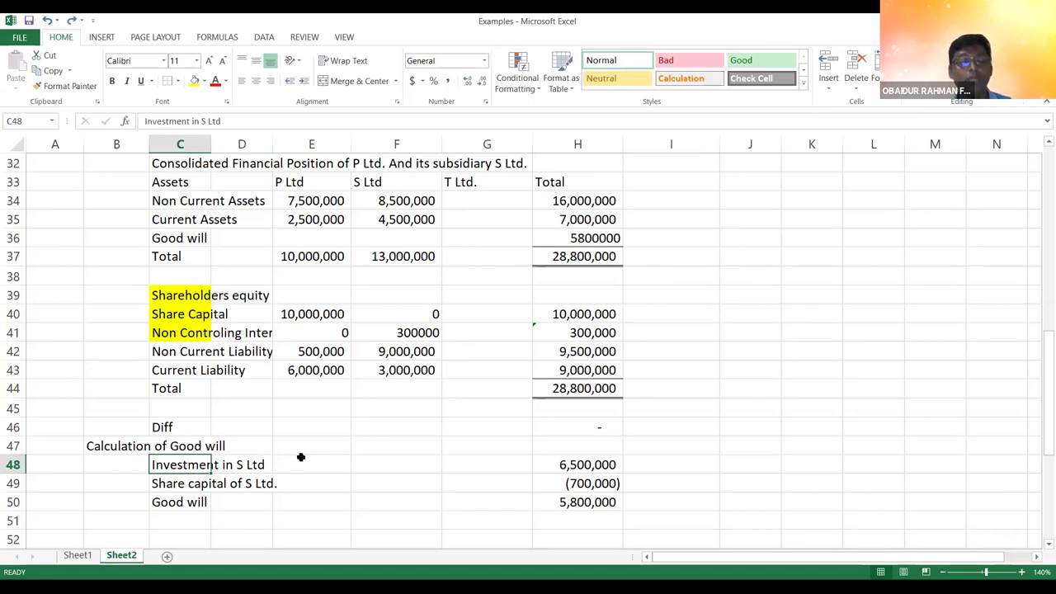
# - Return to the start of the example and examine the 1-Jan-21 share acquisition statement and the investment in S Ltd. debit amount
pyautogui.click(276, 312)
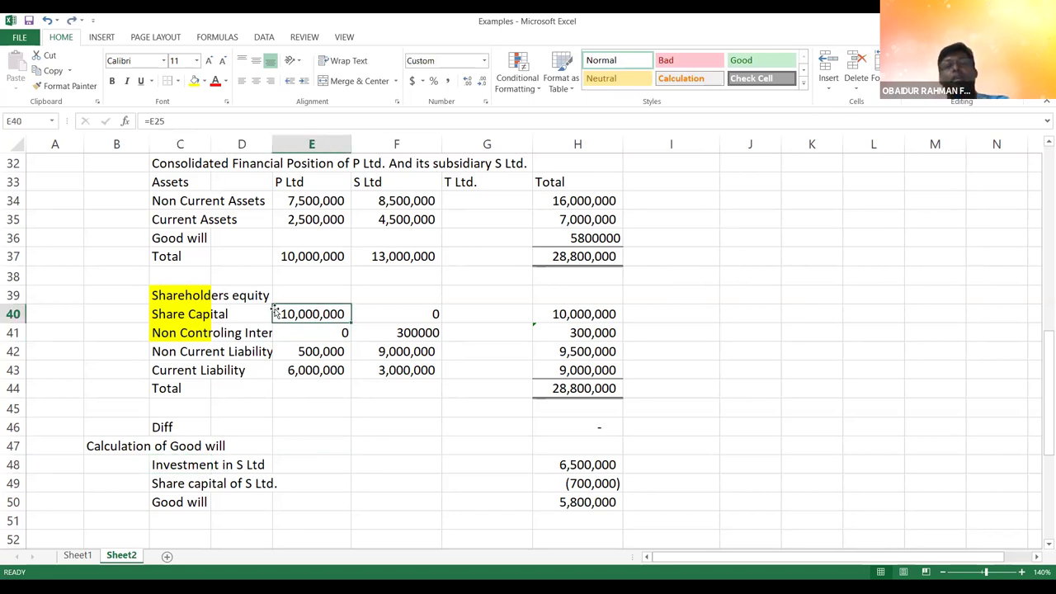
pyautogui.press('Up')
pyautogui.press('Up')
pyautogui.press('Up')
pyautogui.press('Up')
pyautogui.press('Up')
pyautogui.press('Up')
pyautogui.press('Up')
pyautogui.press('Up')
pyautogui.press('Up')
pyautogui.press('Up')
pyautogui.press('Up')
pyautogui.press('Up')
pyautogui.press('Up')
pyautogui.press('Up')
pyautogui.press('Up')
pyautogui.press('Up')
pyautogui.press('Up')
pyautogui.press('Up')
pyautogui.press('Up')
pyautogui.press('Up')
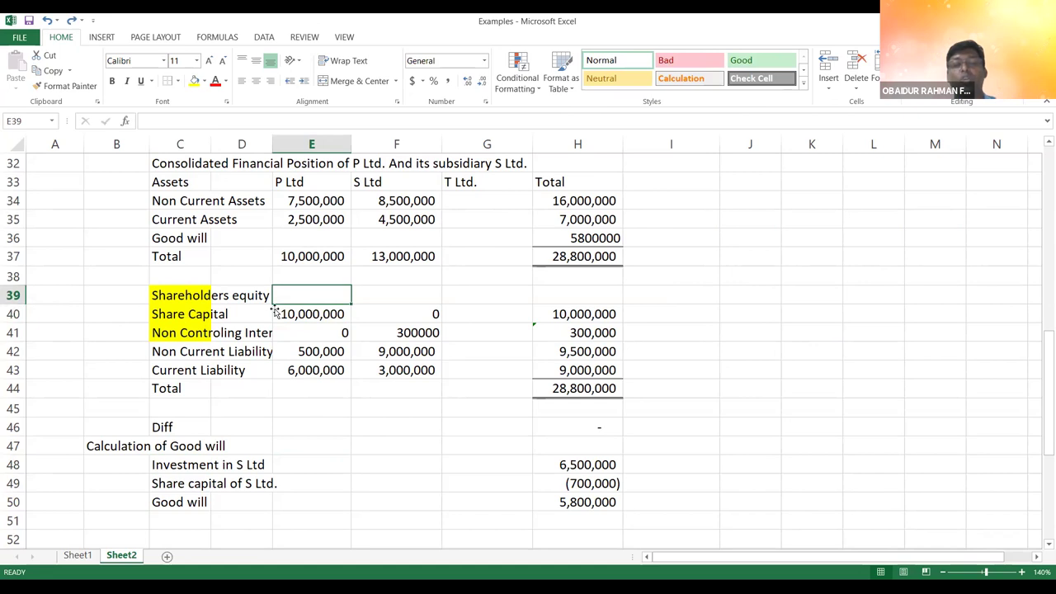
pyautogui.press('Up')
pyautogui.press('Up')
pyautogui.press('Up')
pyautogui.press('Up')
pyautogui.press('Up')
pyautogui.press('Up')
pyautogui.press('Up')
pyautogui.press('Up')
pyautogui.press('Up')
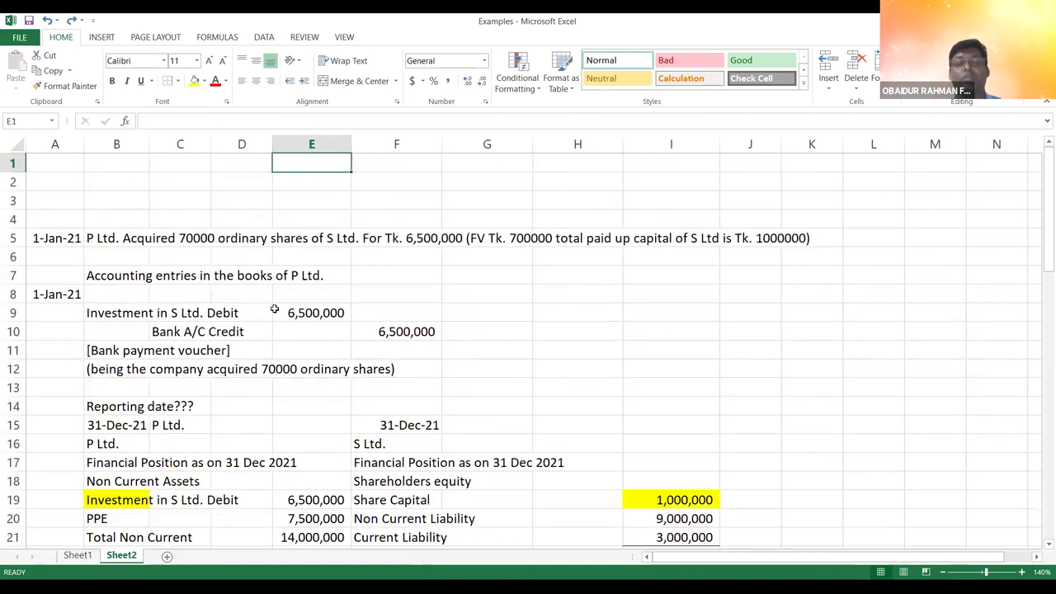
pyautogui.click(99, 237)
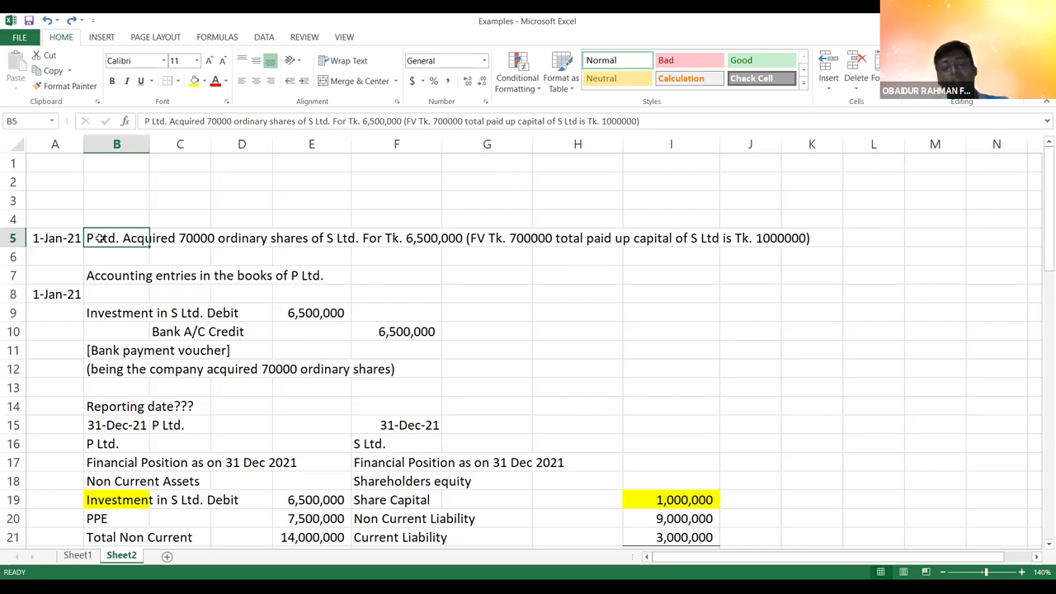
pyautogui.click(345, 314)
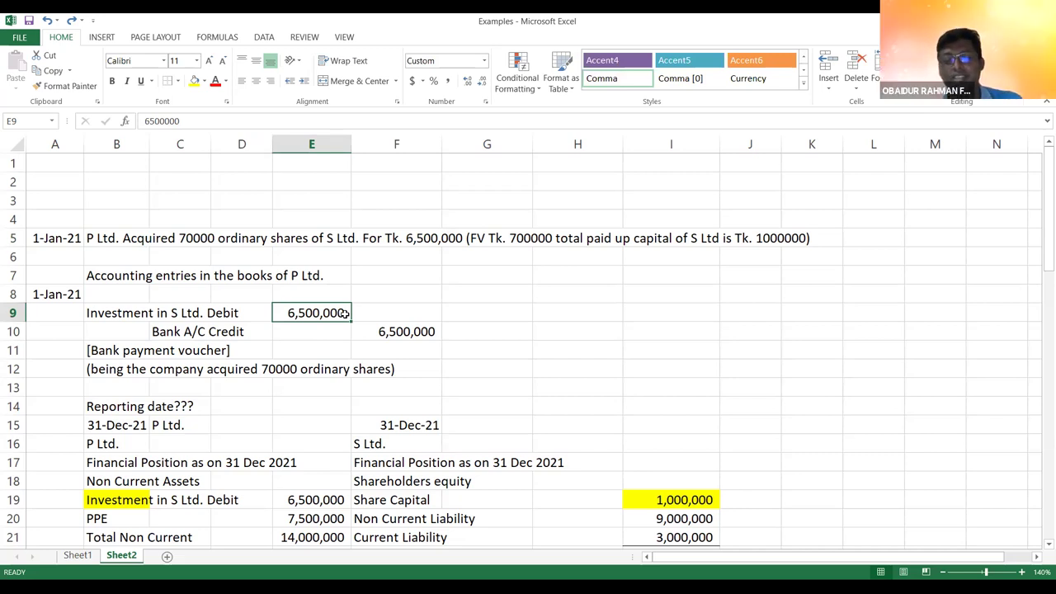
pyautogui.click(546, 353)
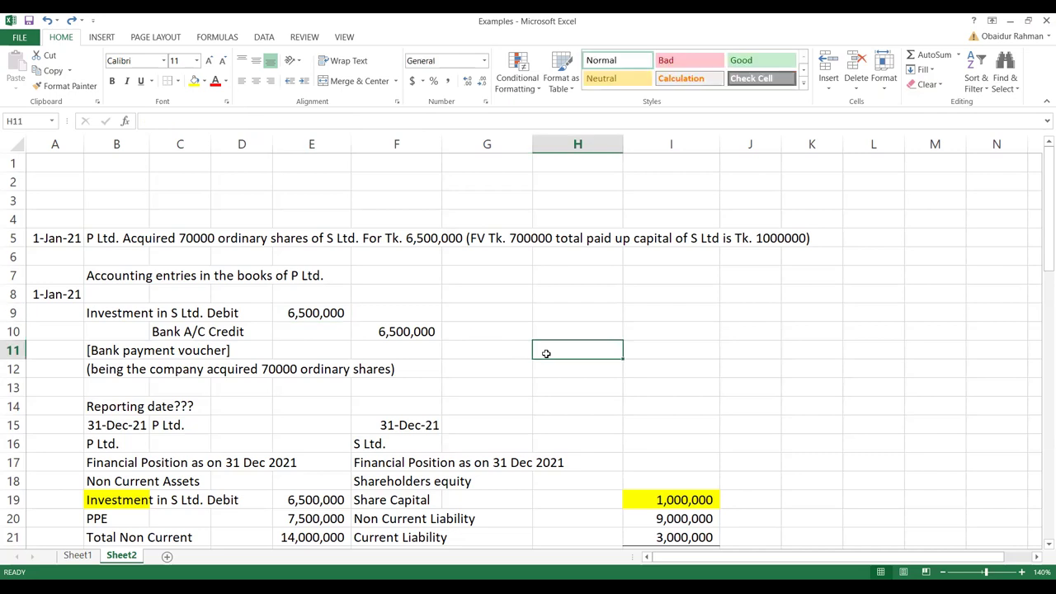
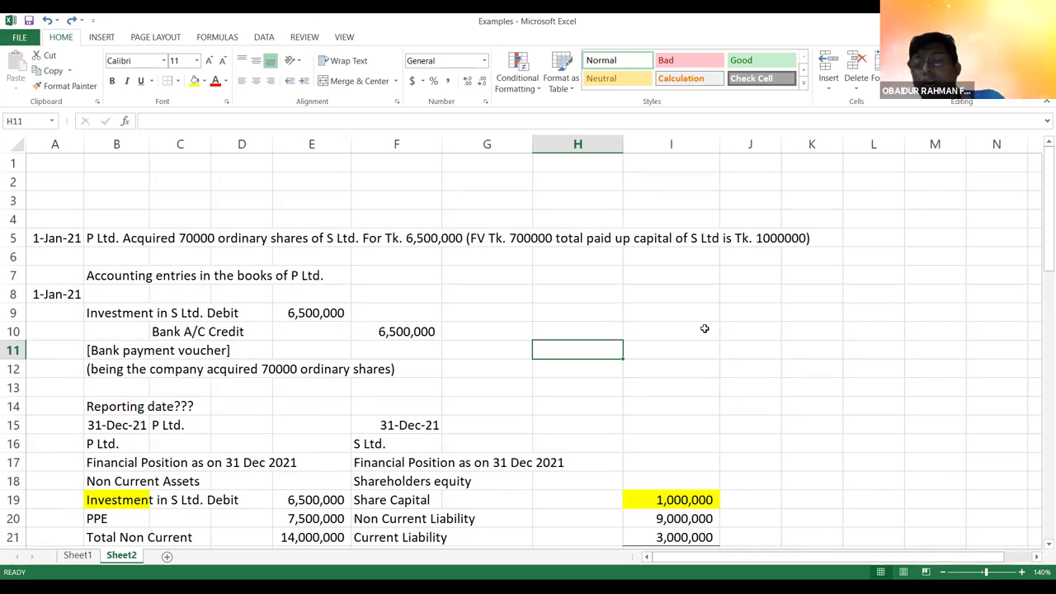
pyautogui.click(565, 379)
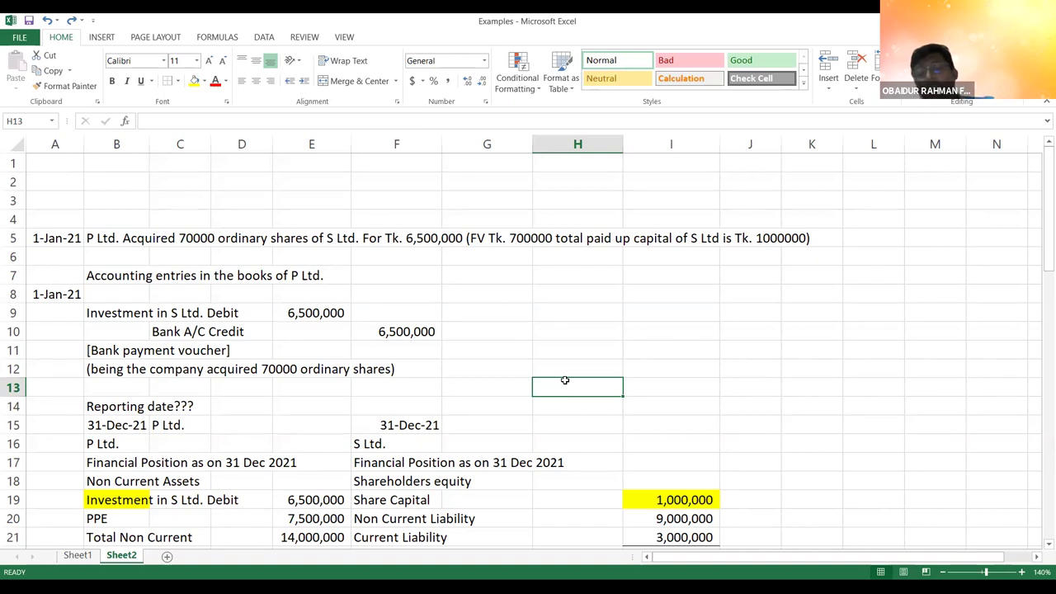
pyautogui.click(513, 332)
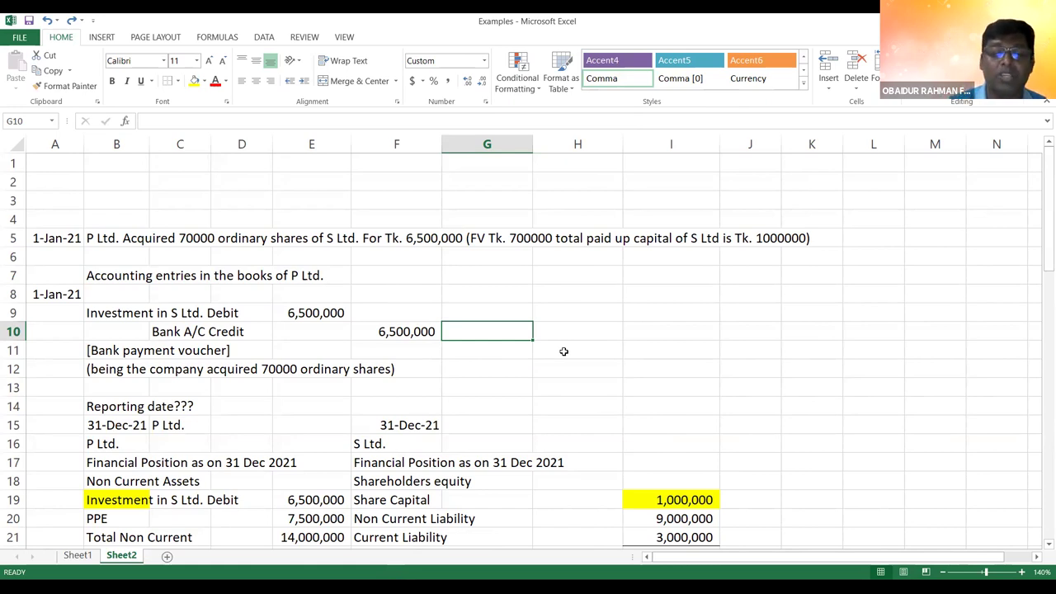
pyautogui.click(459, 385)
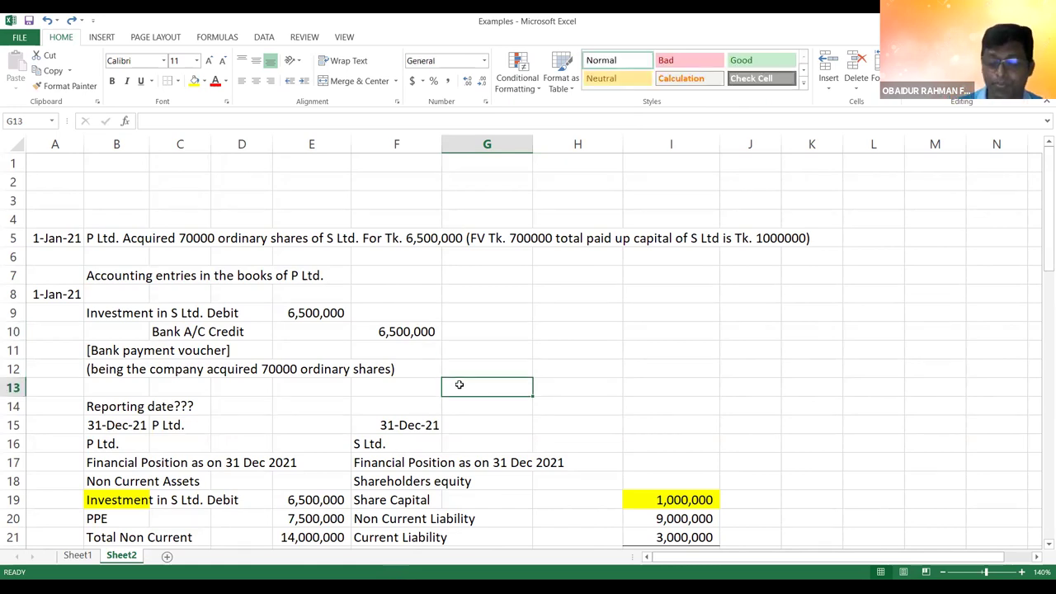
# - Examine the P Ltd. and S Ltd. financial positions and the consolidated financial position, and return to the start of the example
pyautogui.press('Down')
pyautogui.press('Down')
pyautogui.press('Down')
pyautogui.press('Down')
pyautogui.press('Down')
pyautogui.press('Down')
pyautogui.press('Down')
pyautogui.press('Down')
pyautogui.press('Down')
pyautogui.press('Down')
pyautogui.press('Down')
pyautogui.press('Down')
pyautogui.press('Down')
pyautogui.press('Down')
pyautogui.press('Down')
pyautogui.press('Down')
pyautogui.press('Down')
pyautogui.press('Down')
pyautogui.press('Down')
pyautogui.press('Down')
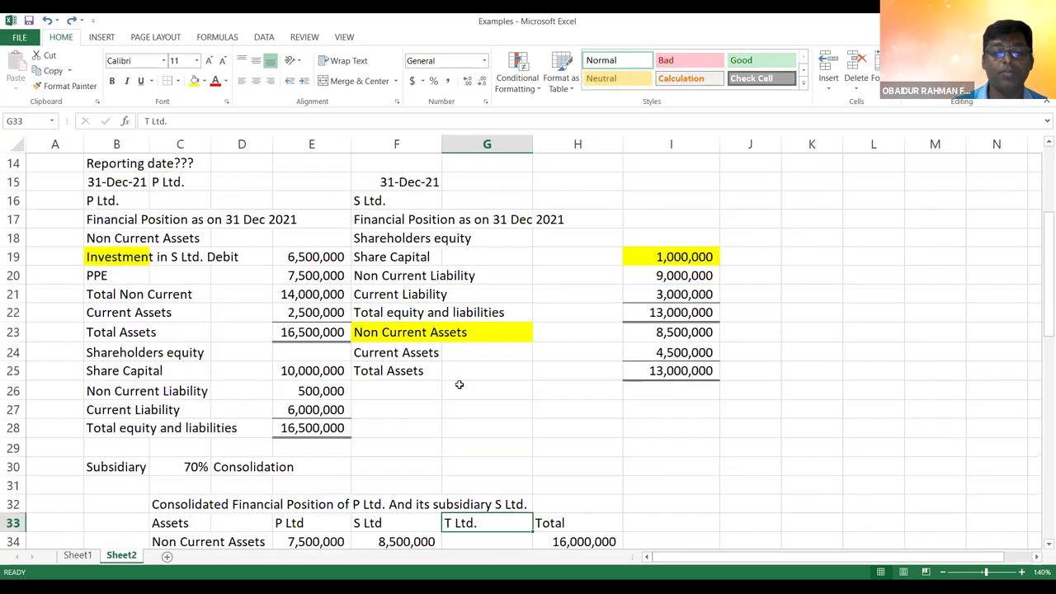
pyautogui.press('Down')
pyautogui.press('Down')
pyautogui.press('Down')
pyautogui.press('Down')
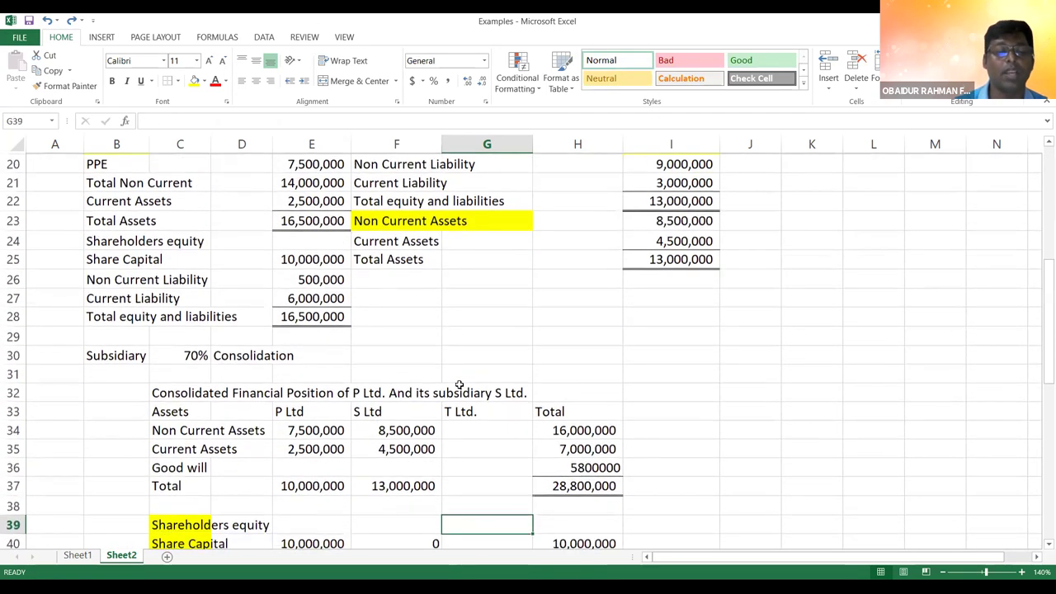
pyautogui.press('Down')
pyautogui.press('Down')
pyautogui.press('Down')
pyautogui.press('Down')
pyautogui.press('Down')
pyautogui.press('Down')
pyautogui.press('Up')
pyautogui.press('Up')
pyautogui.press('Up')
pyautogui.press('Up')
pyautogui.press('Up')
pyautogui.press('Up')
pyautogui.press('Up')
pyautogui.press('Up')
pyautogui.press('Up')
pyautogui.press('Up')
pyautogui.press('Up')
pyautogui.press('Up')
pyautogui.press('Up')
pyautogui.press('Up')
pyautogui.press('Up')
pyautogui.press('Up')
pyautogui.press('Up')
pyautogui.press('Up')
pyautogui.press('Up')
pyautogui.press('Up')
pyautogui.press('Up')
pyautogui.press('Up')
pyautogui.press('Up')
pyautogui.press('Up')
pyautogui.press('Up')
pyautogui.press('Up')
pyautogui.press('Up')
pyautogui.press('Up')
pyautogui.press('Up')
pyautogui.press('Up')
pyautogui.press('Up')
pyautogui.press('Up')
pyautogui.press('Up')
pyautogui.press('Up')
pyautogui.press('Up')
pyautogui.press('Up')
pyautogui.press('Up')
pyautogui.press('Up')
pyautogui.press('Up')
pyautogui.press('Up')
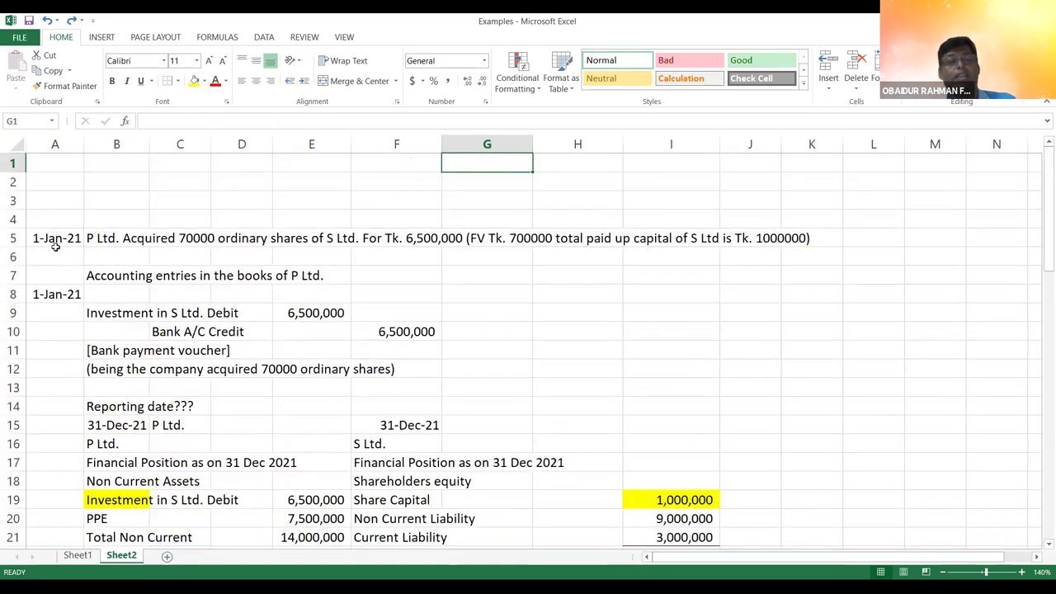
# - Create a copy of Sheet2 within Examples.xlsx, placed before Sheet2
pyautogui.click(49, 238)
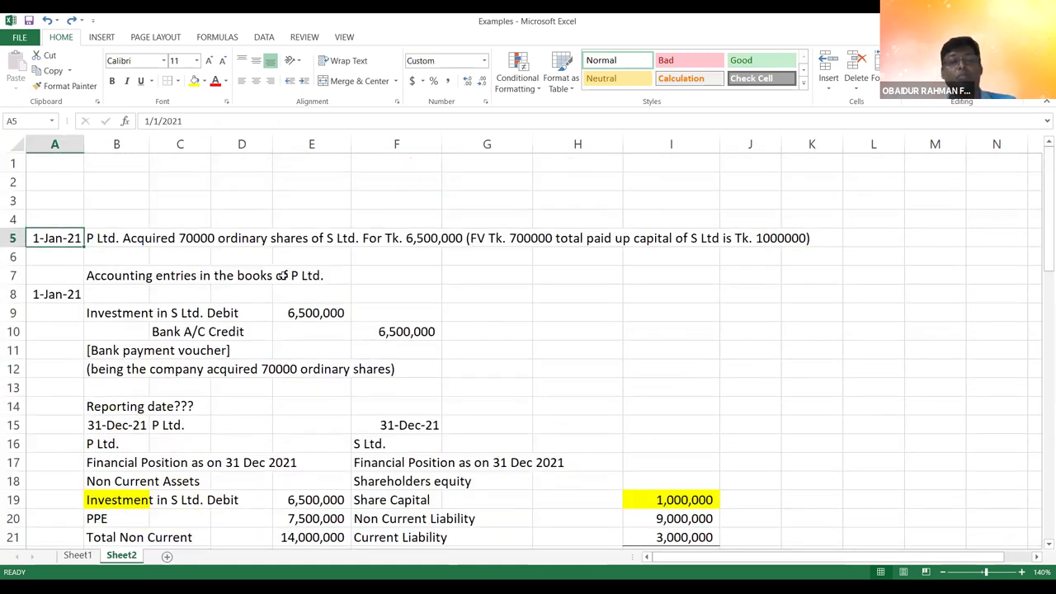
pyautogui.rightClick(130, 559)
pyautogui.click(180, 450)
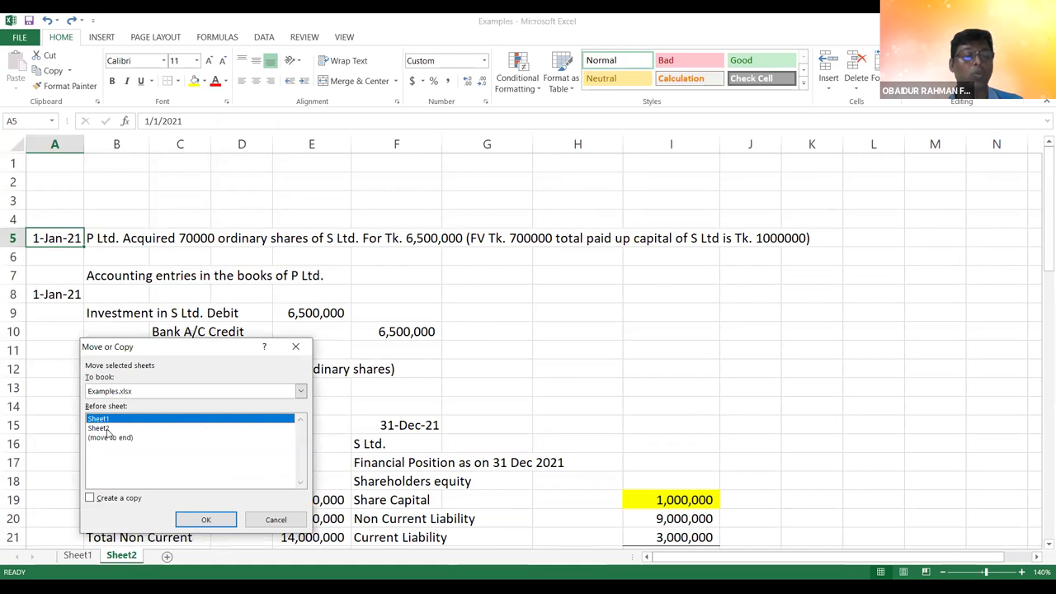
pyautogui.click(107, 430)
pyautogui.click(91, 498)
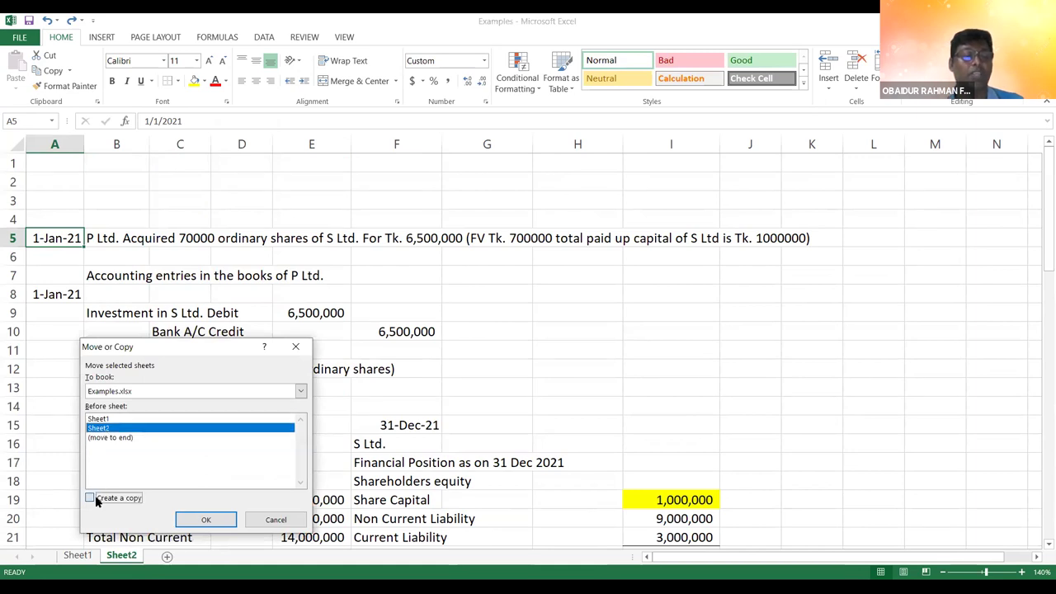
pyautogui.click(220, 521)
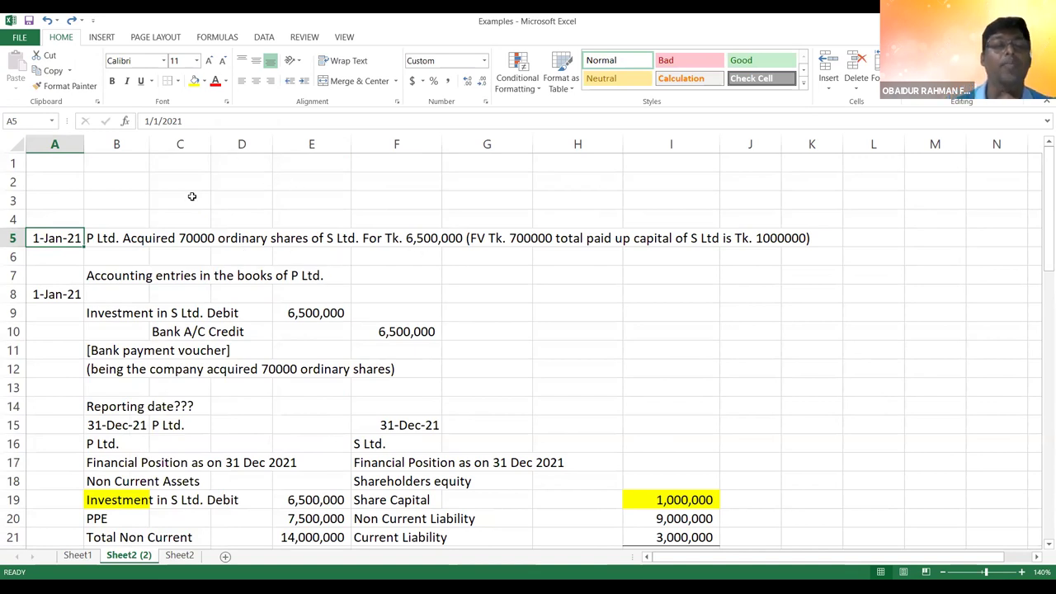
# - In the copied sheet's 1-Jan-21 acquisition statement, change the price paid for the S Ltd. shares to Tk. 700000
pyautogui.press('Right')
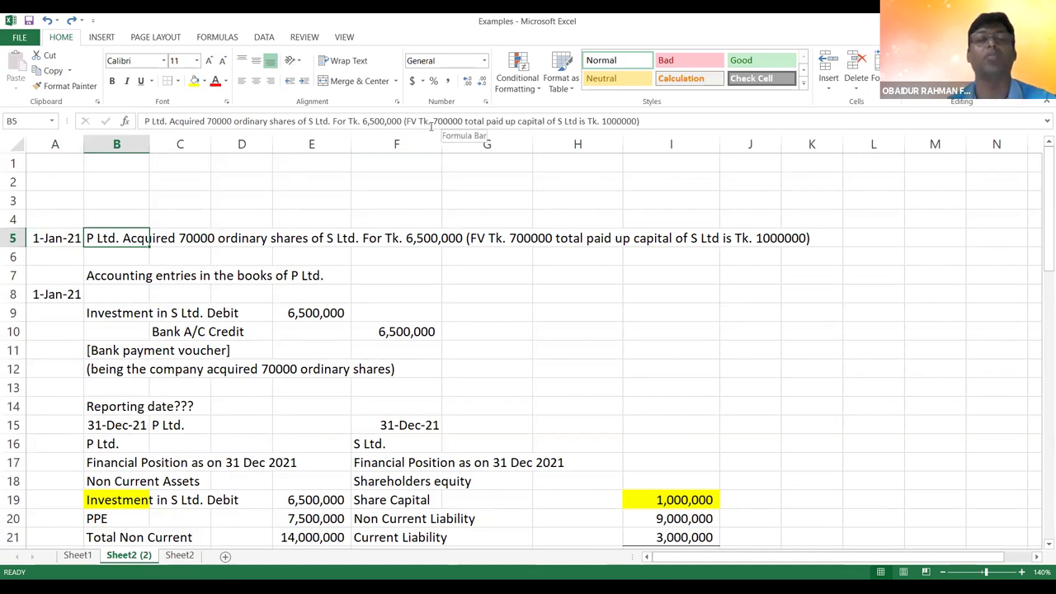
pyautogui.click(398, 120)
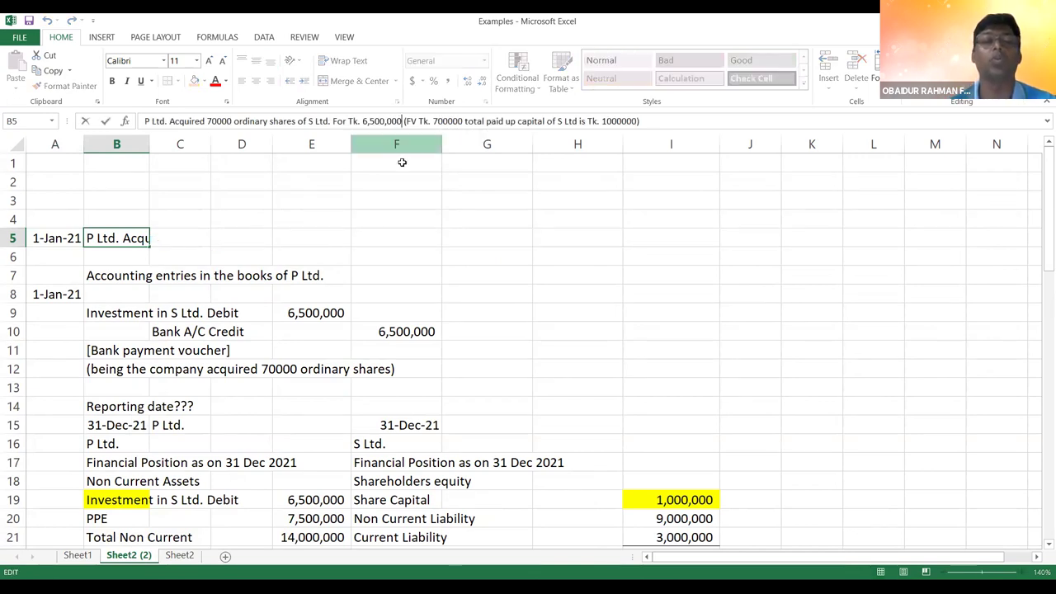
pyautogui.press('BackSpace')
pyautogui.press('BackSpace')
pyautogui.press('BackSpace')
pyautogui.press('BackSpace')
pyautogui.press('BackSpace')
pyautogui.press('BackSpace')
pyautogui.press('BackSpace')
pyautogui.press('BackSpace')
pyautogui.press('BackSpace')
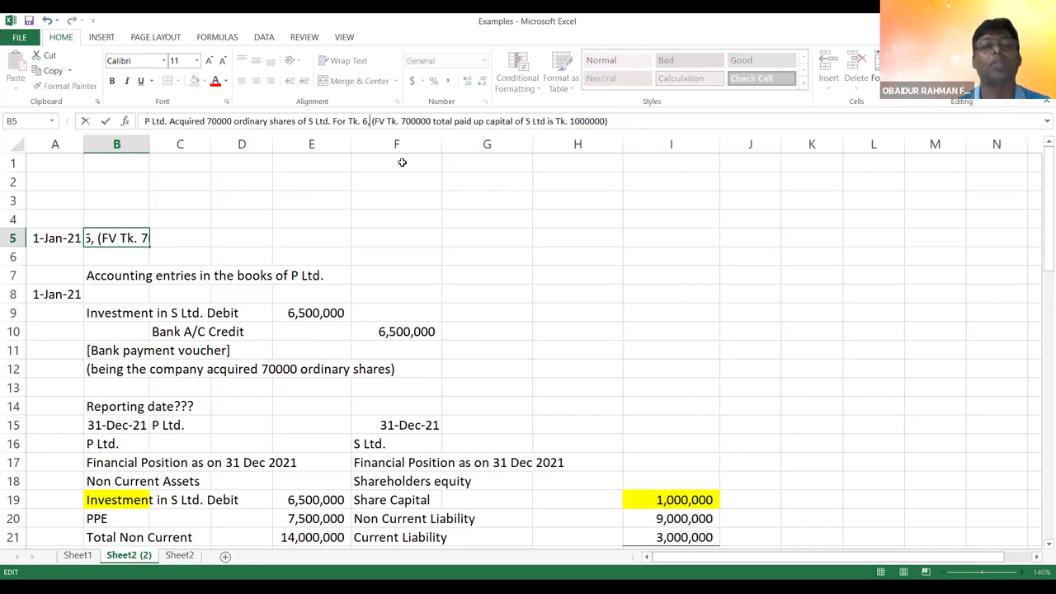
pyautogui.write('700000')
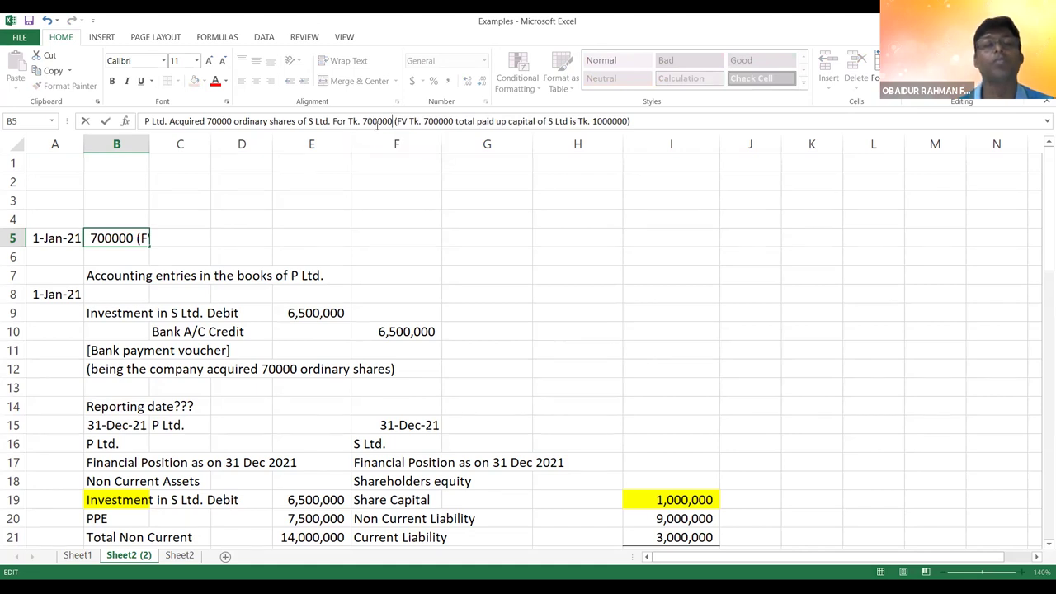
pyautogui.press('Return')
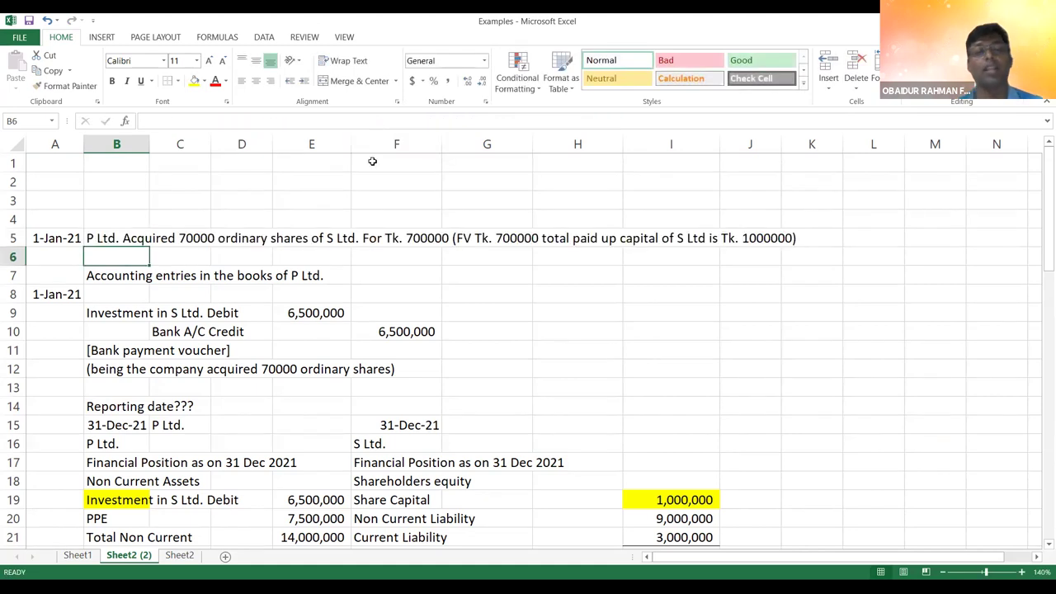
# - Set both the Investment in S Ltd. debit and the Bank A/C credit in P Ltd.'s journal entry to 700,000
pyautogui.click(128, 316)
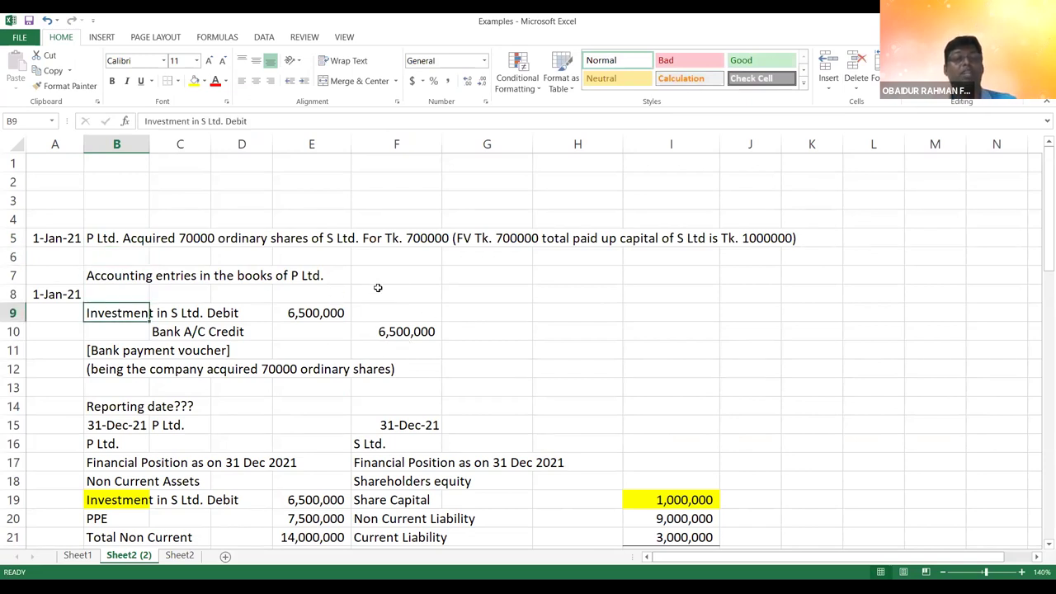
pyautogui.click(295, 316)
pyautogui.write('700,000')
pyautogui.press('Return')
pyautogui.press('Right')
pyautogui.press('Right')
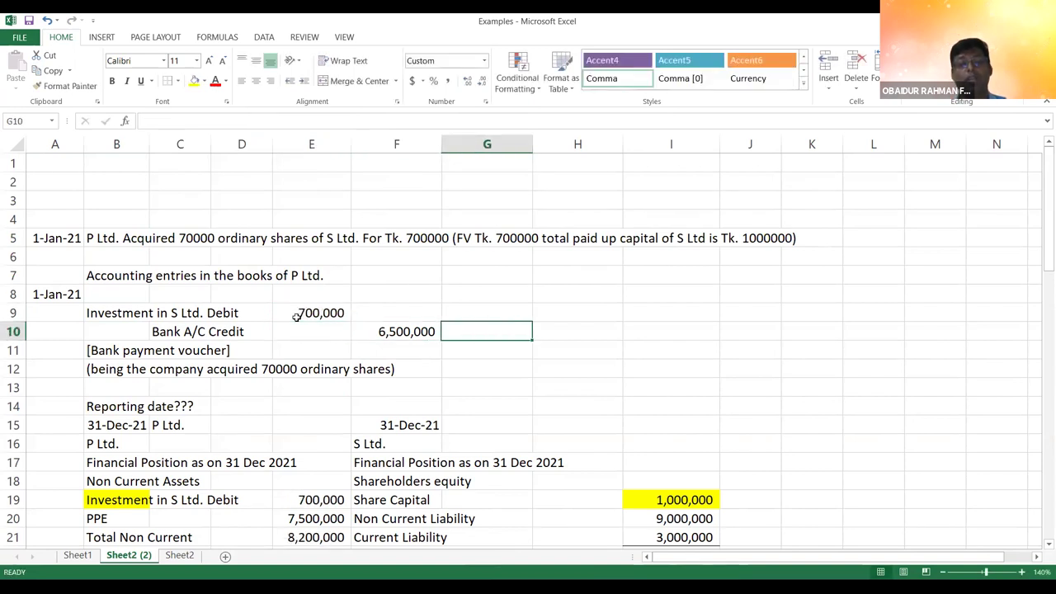
pyautogui.press('Left')
pyautogui.write('70')
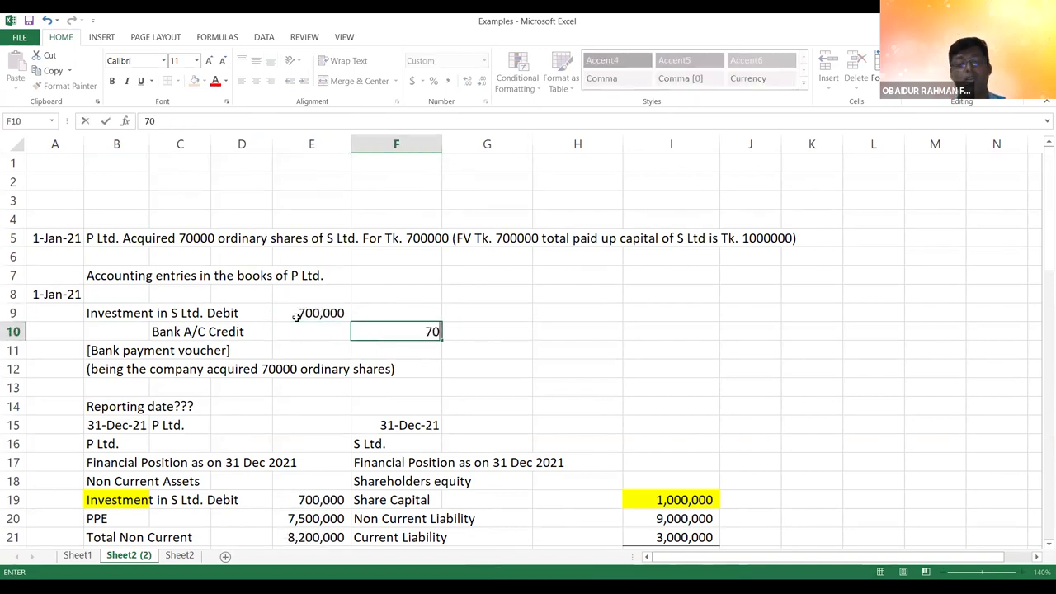
pyautogui.write('0,00000')
pyautogui.press('Return')
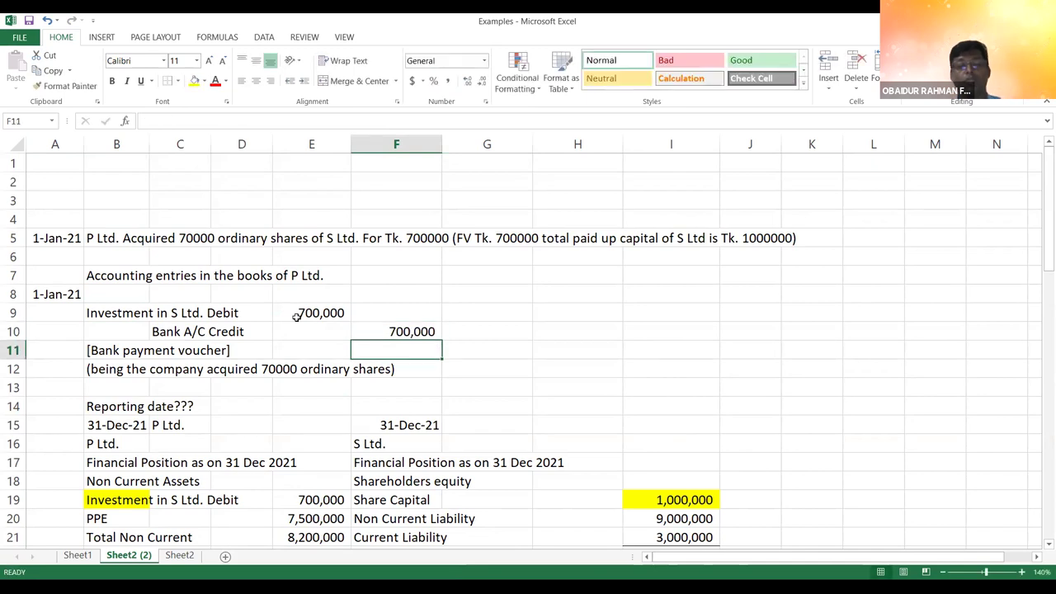
# - Set the current liability in P Ltd.'s financial position as on 31 Dec 2021 to 200000
pyautogui.press('Down')
pyautogui.press('Down')
pyautogui.press('Down')
pyautogui.press('Down')
pyautogui.press('Down')
pyautogui.press('Down')
pyautogui.press('Down')
pyautogui.press('Down')
pyautogui.press('Down')
pyautogui.press('Down')
pyautogui.press('Down')
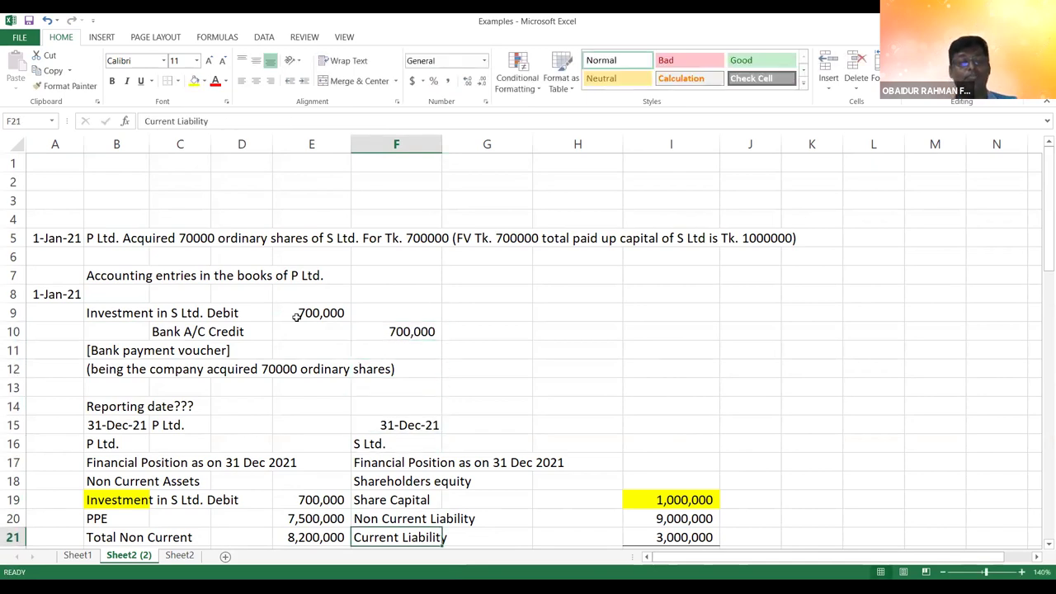
pyautogui.press('Down')
pyautogui.press('Down')
pyautogui.press('Down')
pyautogui.press('Down')
pyautogui.press('Down')
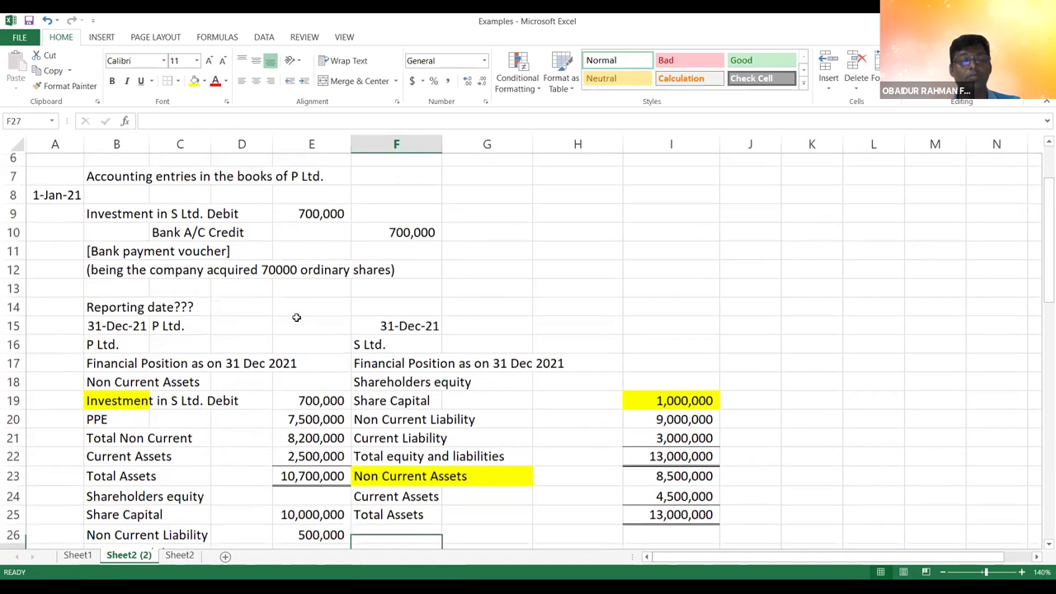
pyautogui.press('Down')
pyautogui.press('Down')
pyautogui.press('Down')
pyautogui.click(318, 464)
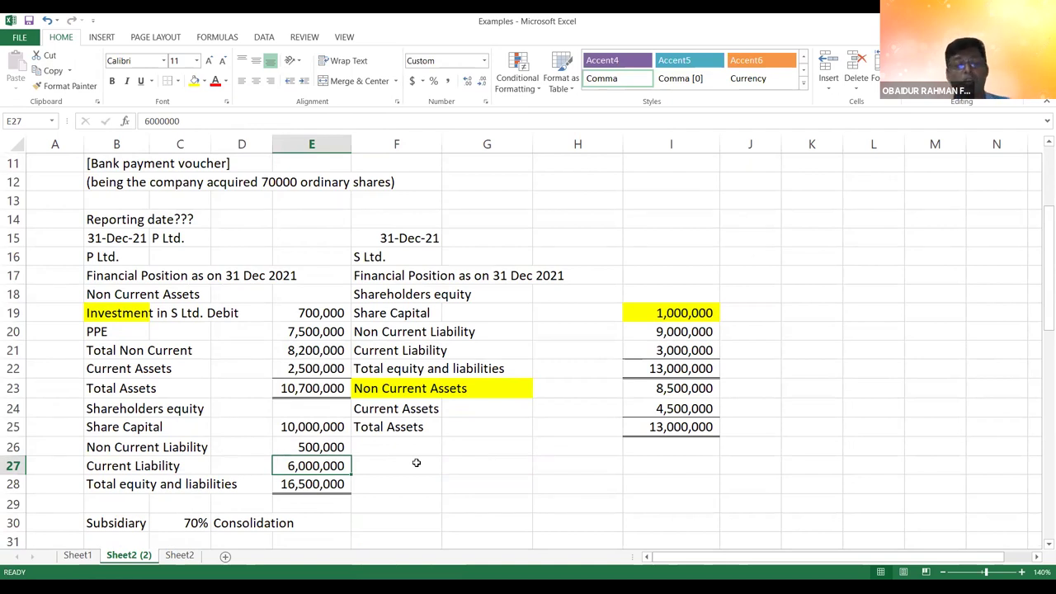
pyautogui.press('F2')
pyautogui.press('BackSpace')
pyautogui.press('BackSpace')
pyautogui.press('BackSpace')
pyautogui.press('BackSpace')
pyautogui.press('BackSpace')
pyautogui.press('BackSpace')
pyautogui.press('BackSpace')
pyautogui.write('200000')
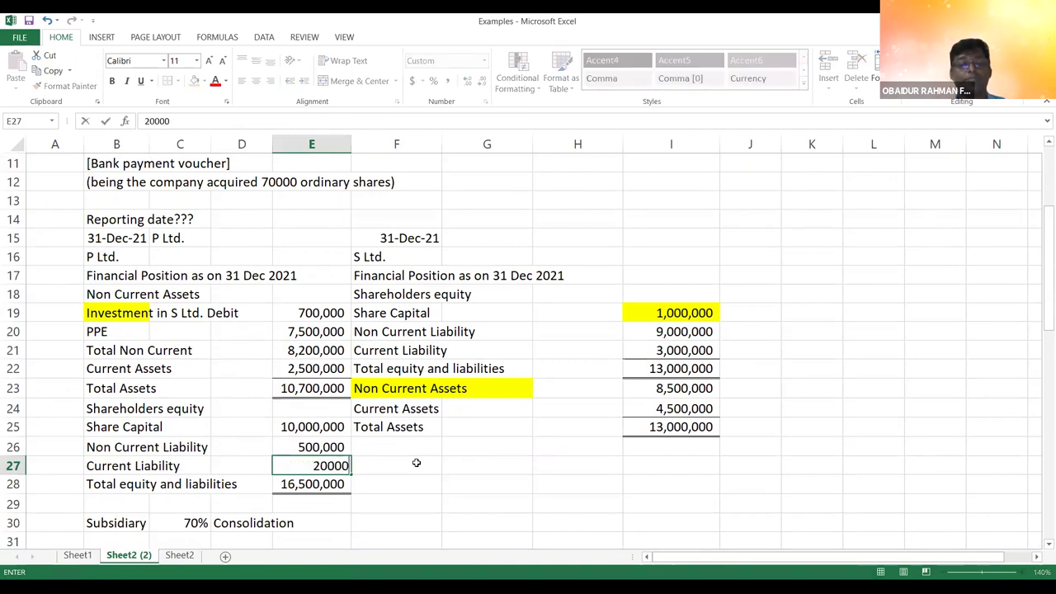
pyautogui.press('Return')
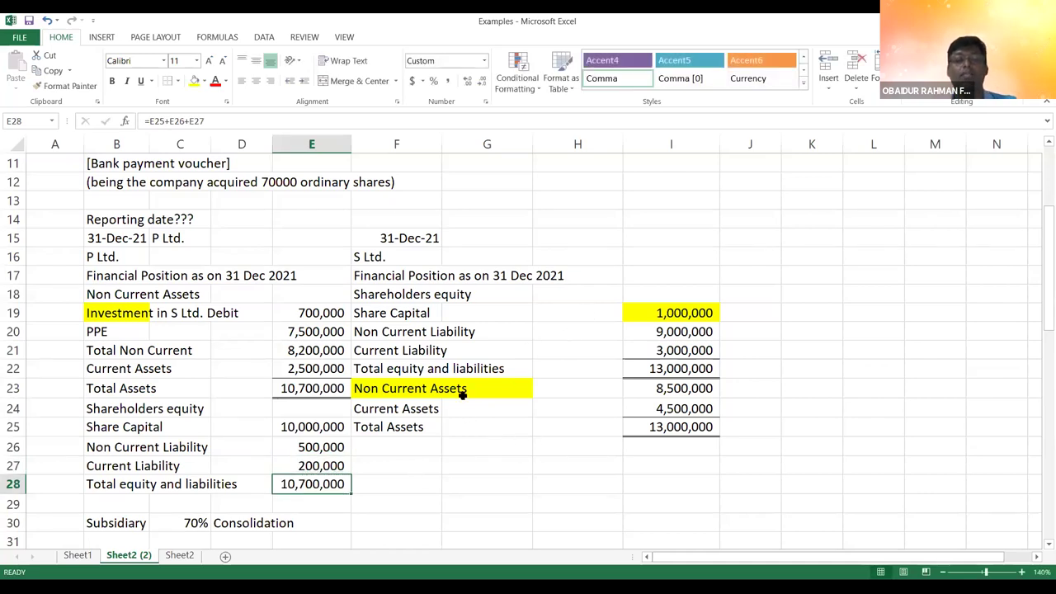
# - Examine the copied sheet's consolidated financial position down to the Diff row and go to its goodwill line
pyautogui.click(252, 445)
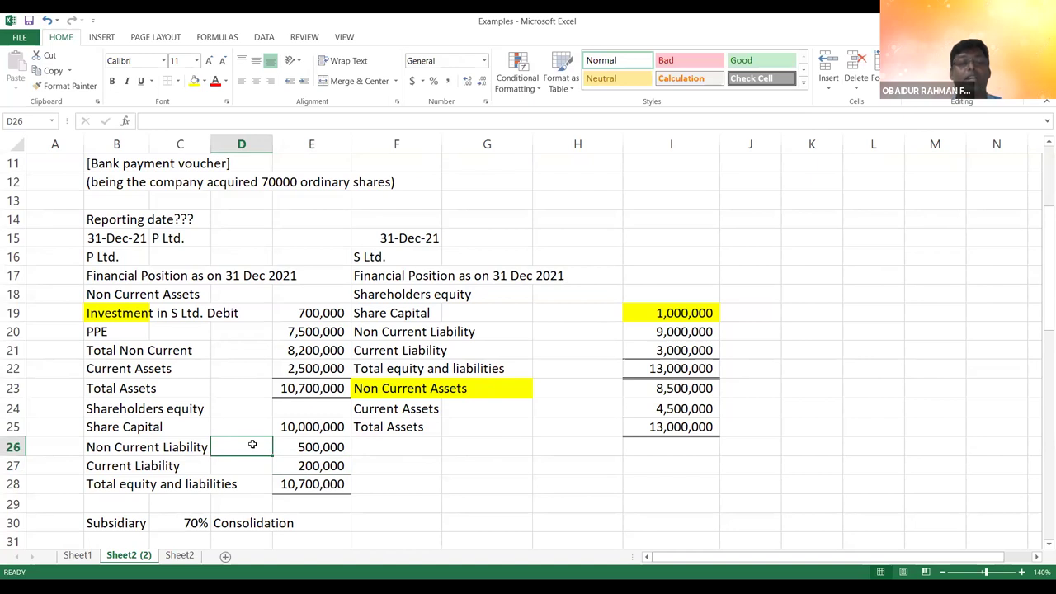
pyautogui.press('Down')
pyautogui.press('Down')
pyautogui.press('Down')
pyautogui.press('Down')
pyautogui.press('Down')
pyautogui.press('Down')
pyautogui.press('Down')
pyautogui.press('Down')
pyautogui.press('Down')
pyautogui.press('Down')
pyautogui.press('Down')
pyautogui.press('Down')
pyautogui.press('Down')
pyautogui.press('Down')
pyautogui.press('Down')
pyautogui.press('Down')
pyautogui.press('Down')
pyautogui.press('Down')
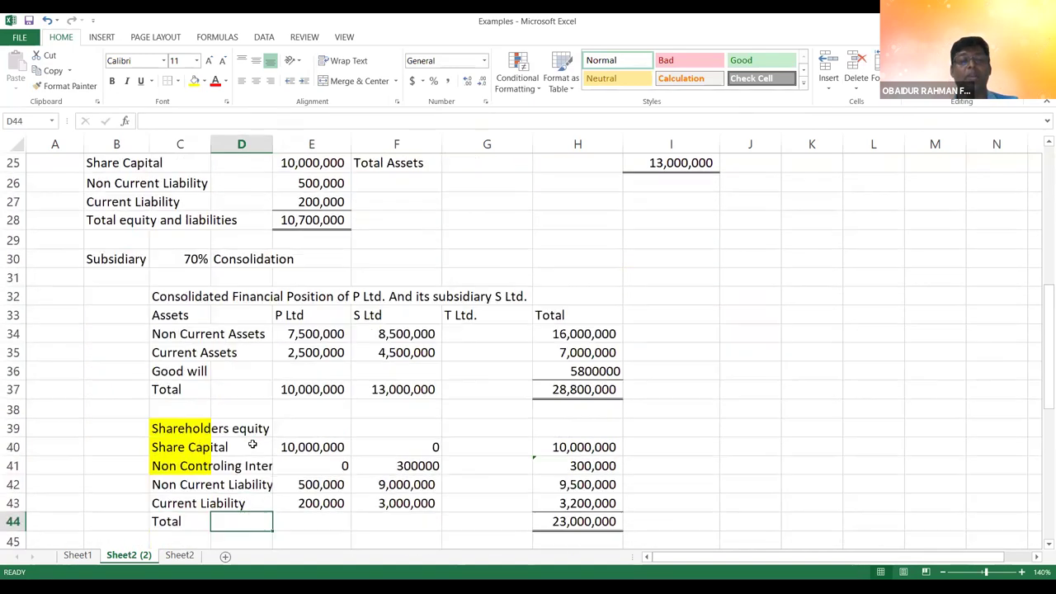
pyautogui.press('Down')
pyautogui.press('Down')
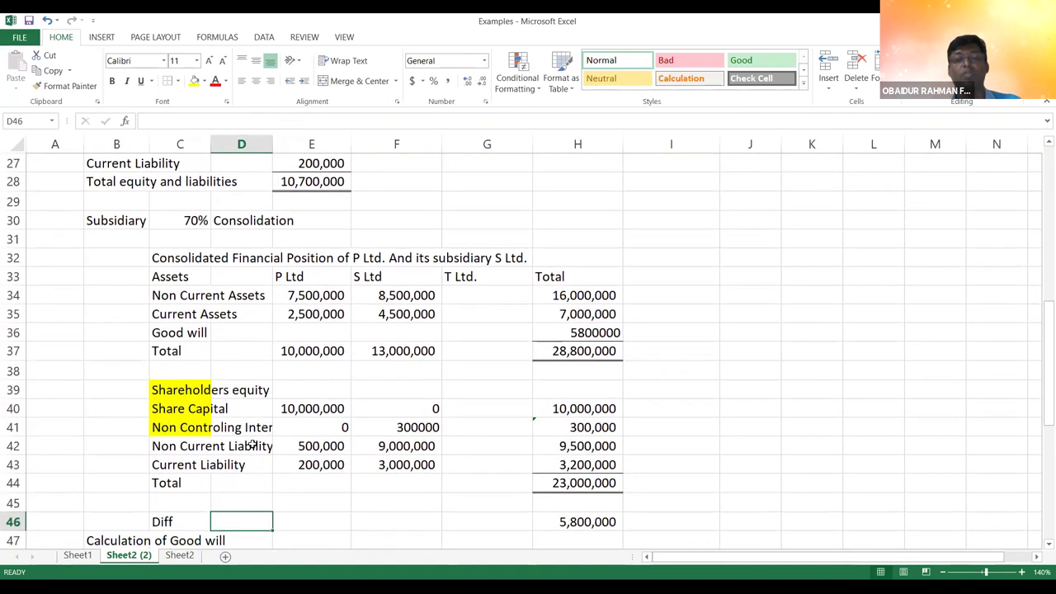
pyautogui.click(198, 337)
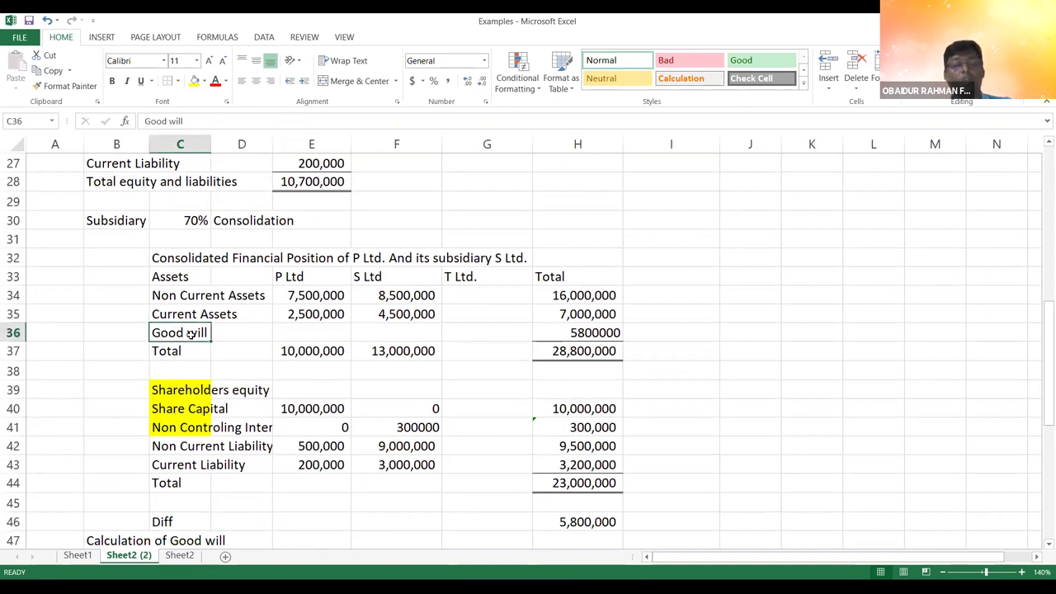
# - Set the Investment in S Ltd amount in the Calculation of Good will section to 700000
pyautogui.click(190, 477)
pyautogui.press('Down')
pyautogui.press('Down')
pyautogui.press('Down')
pyautogui.press('Down')
pyautogui.press('Down')
pyautogui.press('Down')
pyautogui.press('Down')
pyautogui.press('Down')
pyautogui.press('Down')
pyautogui.press('Down')
pyautogui.press('Down')
pyautogui.press('Down')
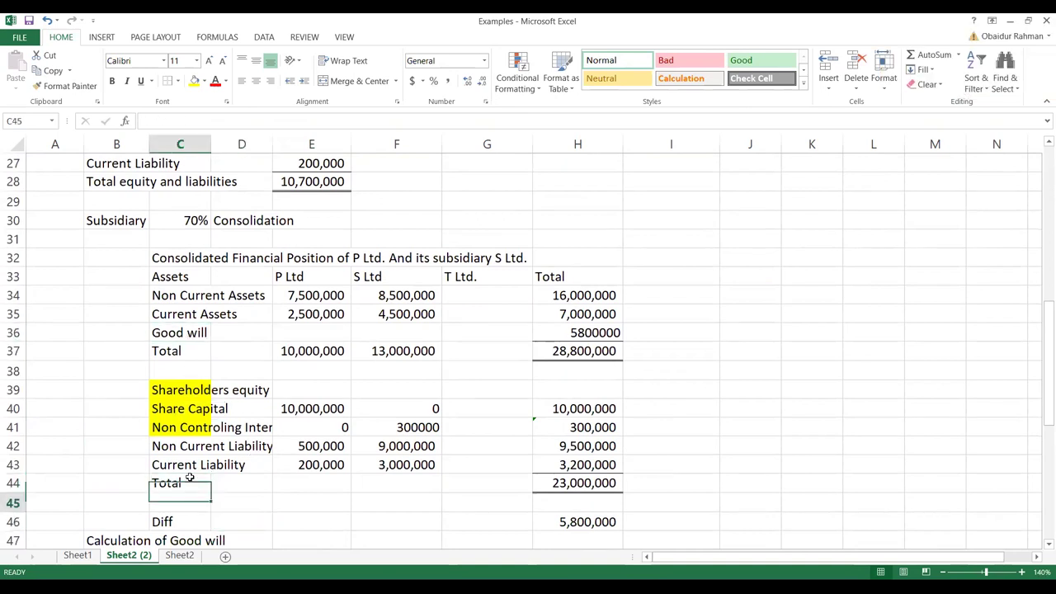
pyautogui.click(165, 395)
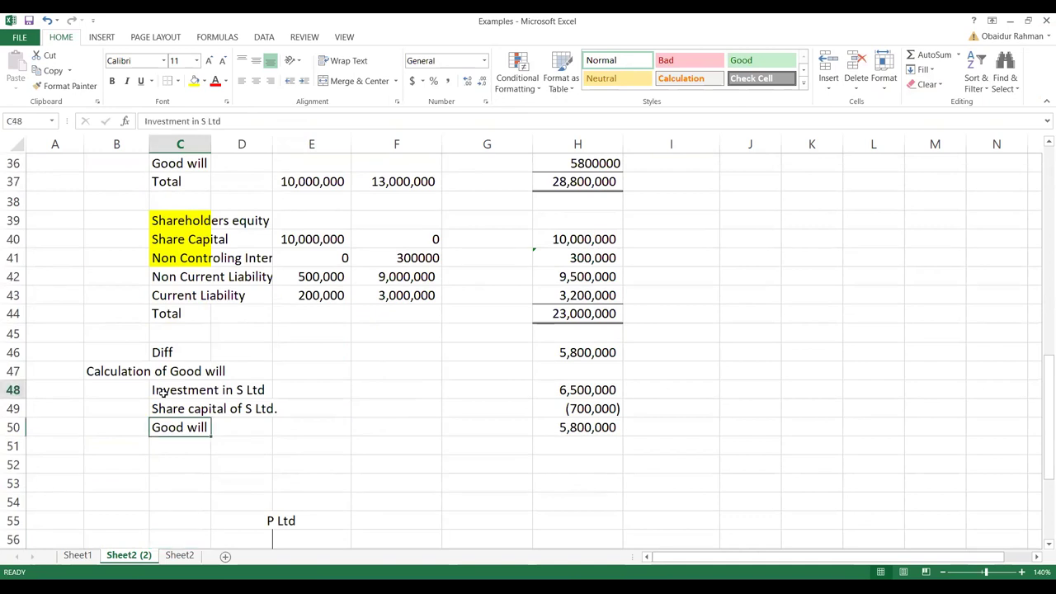
pyautogui.click(567, 393)
pyautogui.write('700000')
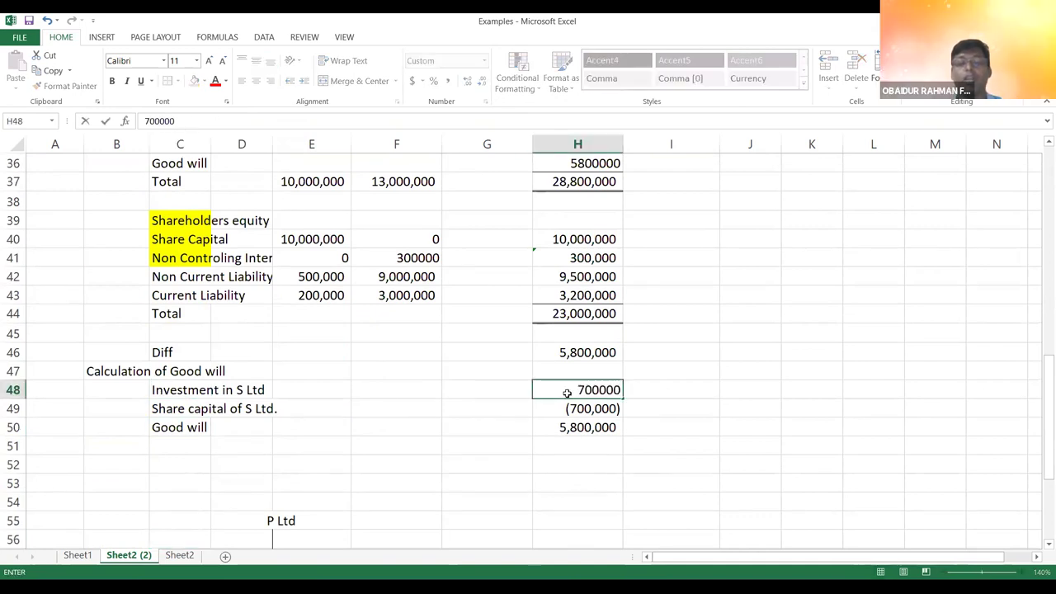
pyautogui.press('Return')
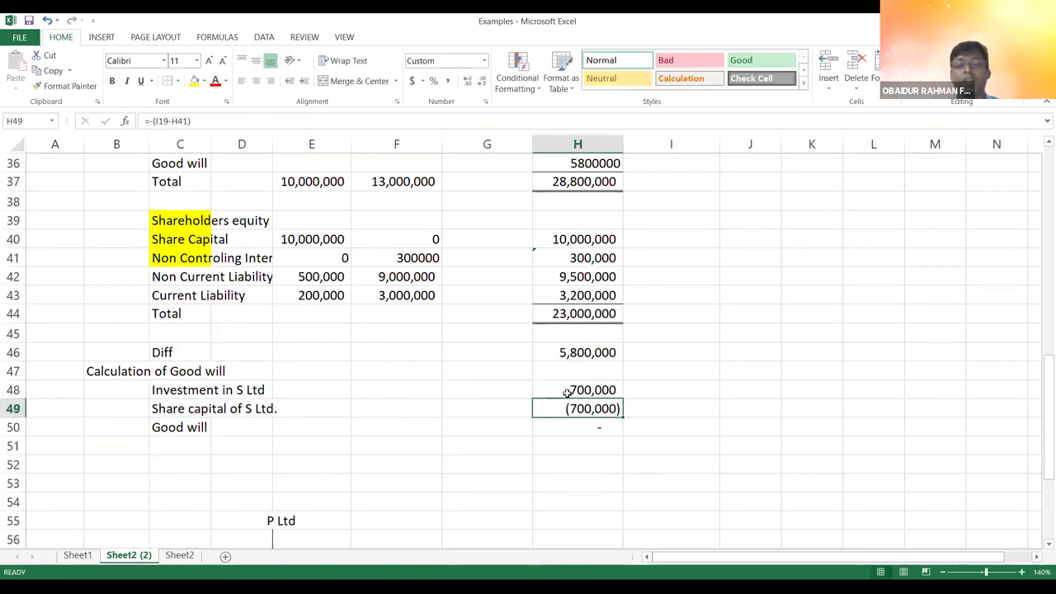
# - Delete the entire Good will row from the assets of the consolidated financial position
pyautogui.click(425, 382)
pyautogui.press('Up')
pyautogui.press('Up')
pyautogui.press('Up')
pyautogui.press('Up')
pyautogui.press('Up')
pyautogui.press('Up')
pyautogui.press('Up')
pyautogui.press('Up')
pyautogui.press('Up')
pyautogui.press('Up')
pyautogui.press('Up')
pyautogui.press('Up')
pyautogui.press('Up')
pyautogui.press('Up')
pyautogui.press('Up')
pyautogui.press('Up')
pyautogui.press('Up')
pyautogui.press('Up')
pyautogui.press('Up')
pyautogui.press('Up')
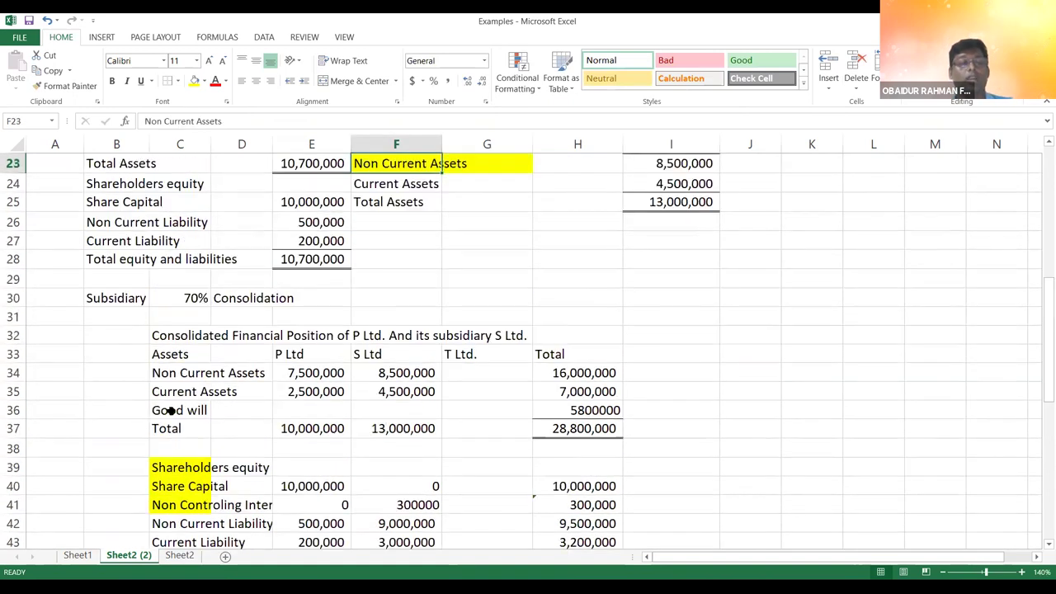
pyautogui.click(170, 410)
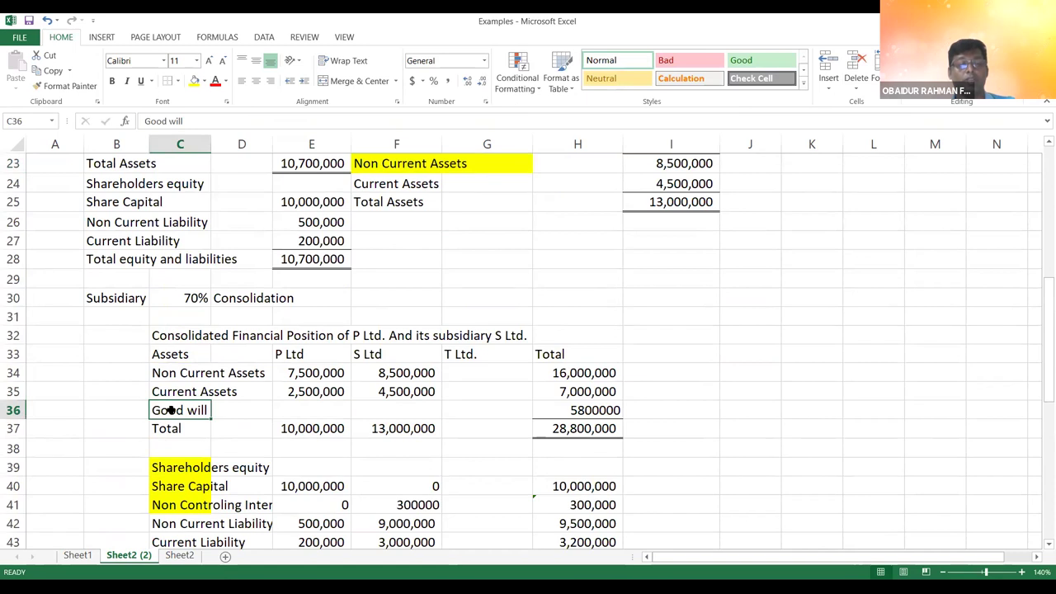
pyautogui.hotkey('shift', 'space')
pyautogui.hotkey('ctrl', '-')
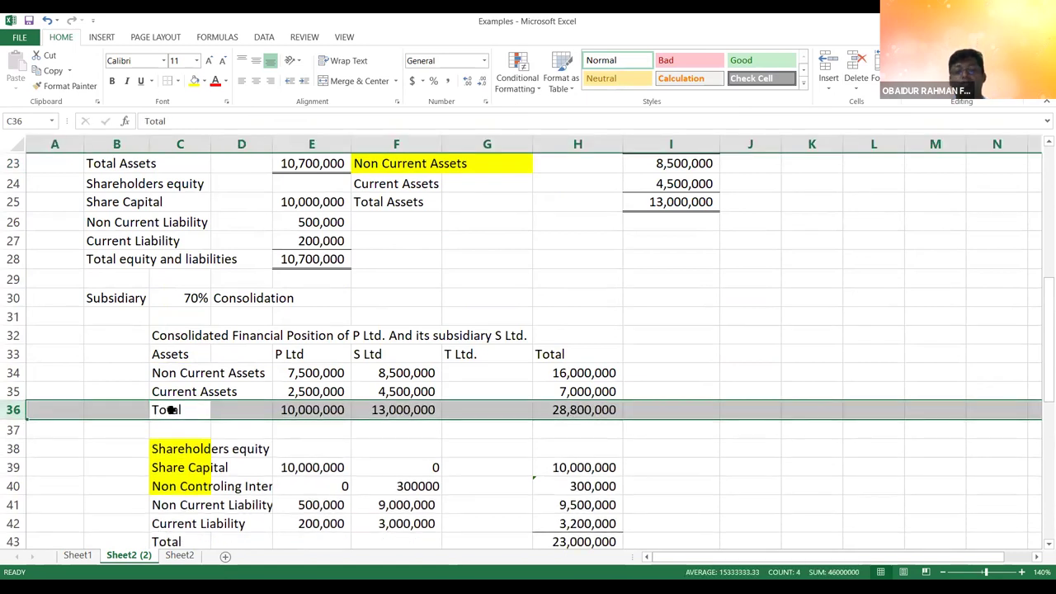
pyautogui.click(459, 462)
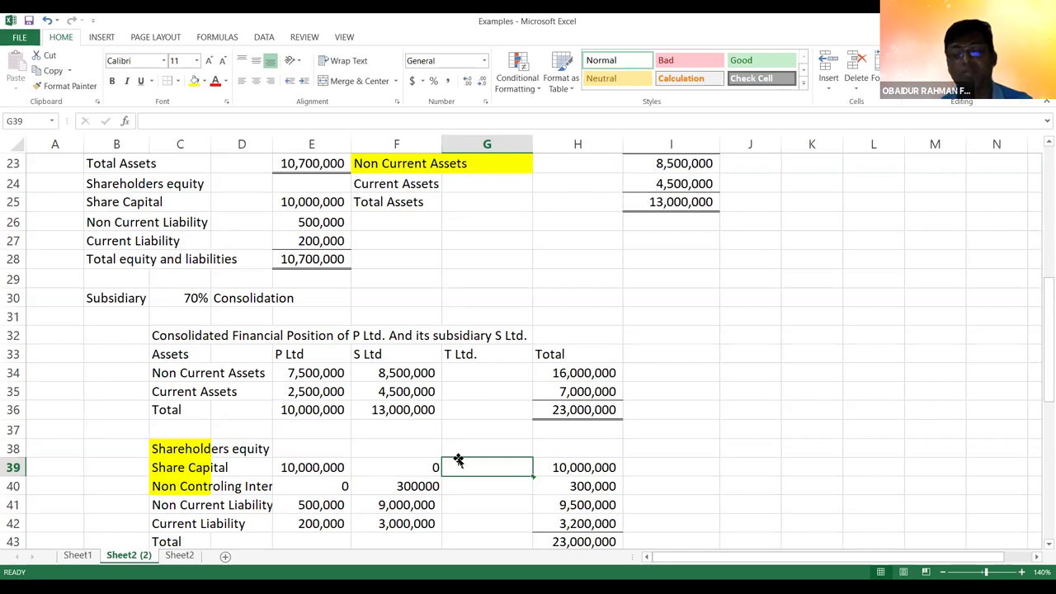
# - Review the face-value variant upward from the consolidated figures through both companies' financial positions to the journal entry and acquisition statement
pyautogui.press('Up')
pyautogui.press('Up')
pyautogui.press('Up')
pyautogui.press('Up')
pyautogui.press('Up')
pyautogui.press('Up')
pyautogui.press('Up')
pyautogui.press('Up')
pyautogui.press('Up')
pyautogui.press('Up')
pyautogui.press('Up')
pyautogui.press('Up')
pyautogui.press('Up')
pyautogui.press('Up')
pyautogui.press('Up')
pyautogui.press('Up')
pyautogui.press('Up')
pyautogui.press('Up')
pyautogui.press('Up')
pyautogui.press('Up')
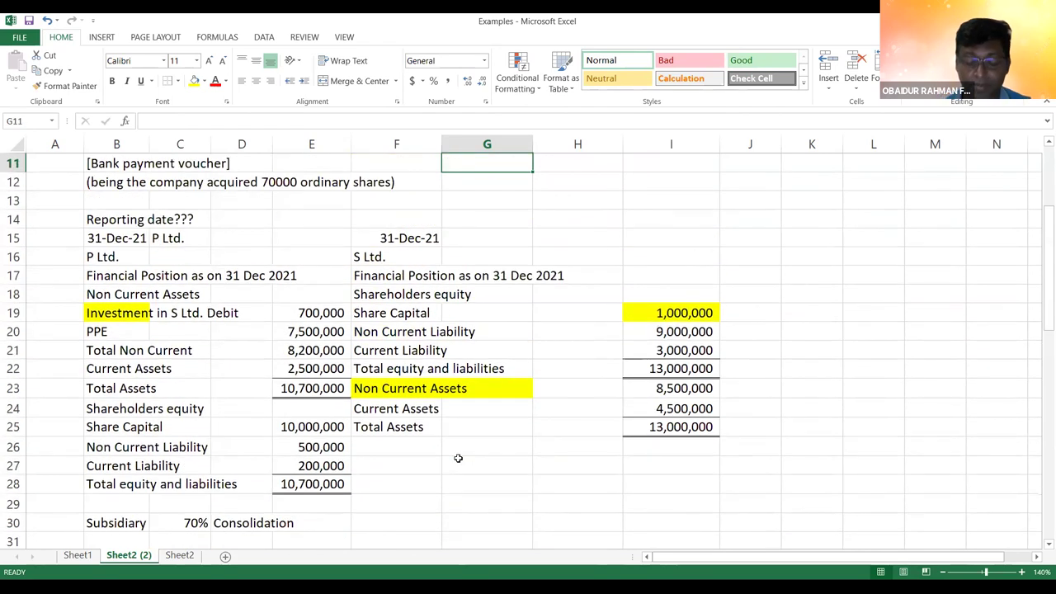
pyautogui.press('Up')
pyautogui.press('Up')
pyautogui.press('Up')
pyautogui.press('Up')
pyautogui.press('Up')
pyautogui.press('Up')
pyautogui.press('Up')
pyautogui.press('Up')
pyautogui.press('Up')
pyautogui.press('Up')
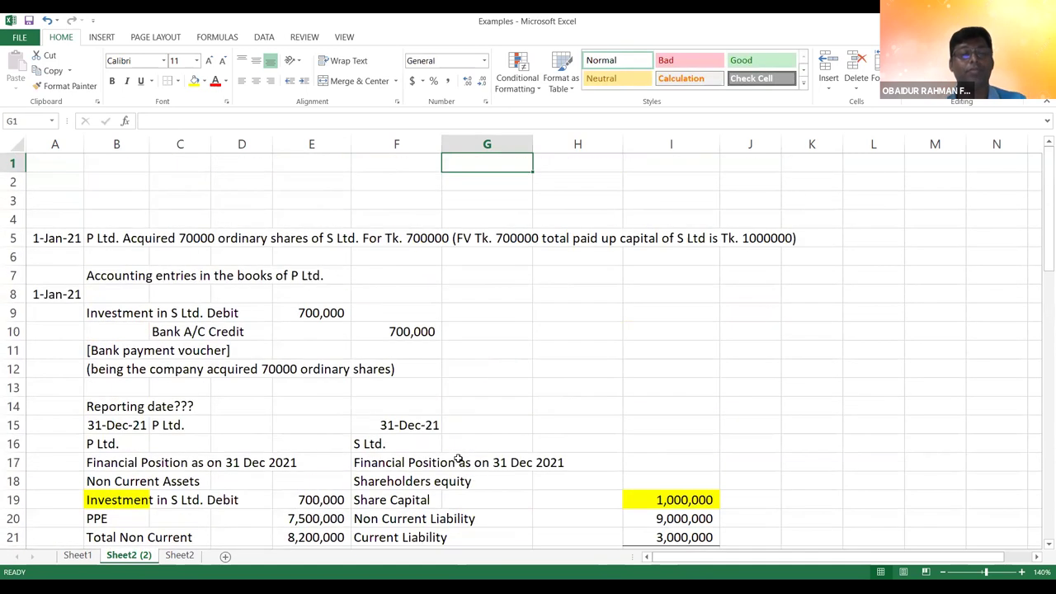
pyautogui.rightClick(139, 560)
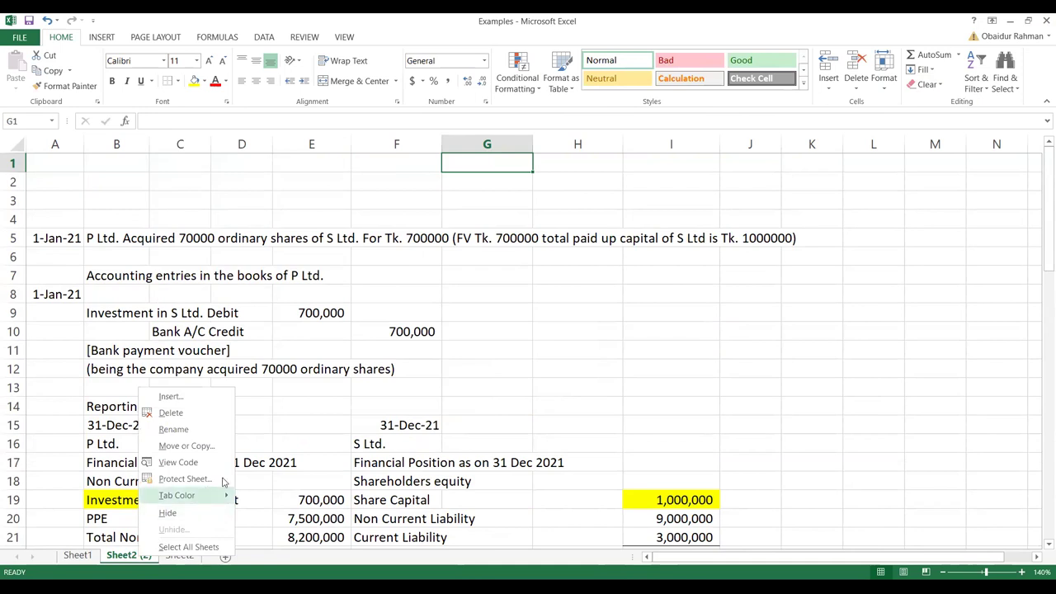
pyautogui.press('Escape')
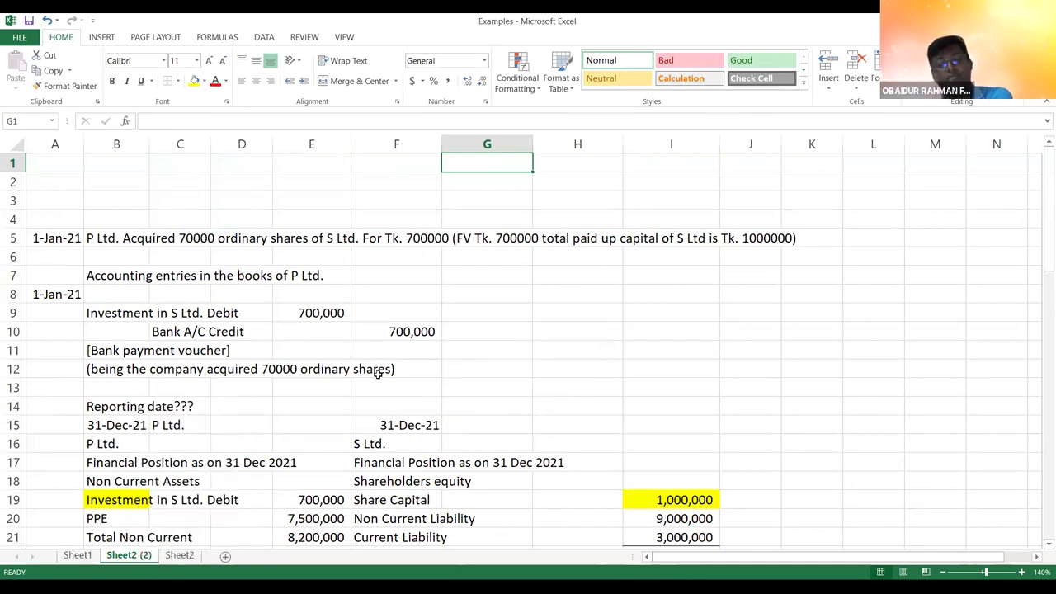
pyautogui.click(385, 384)
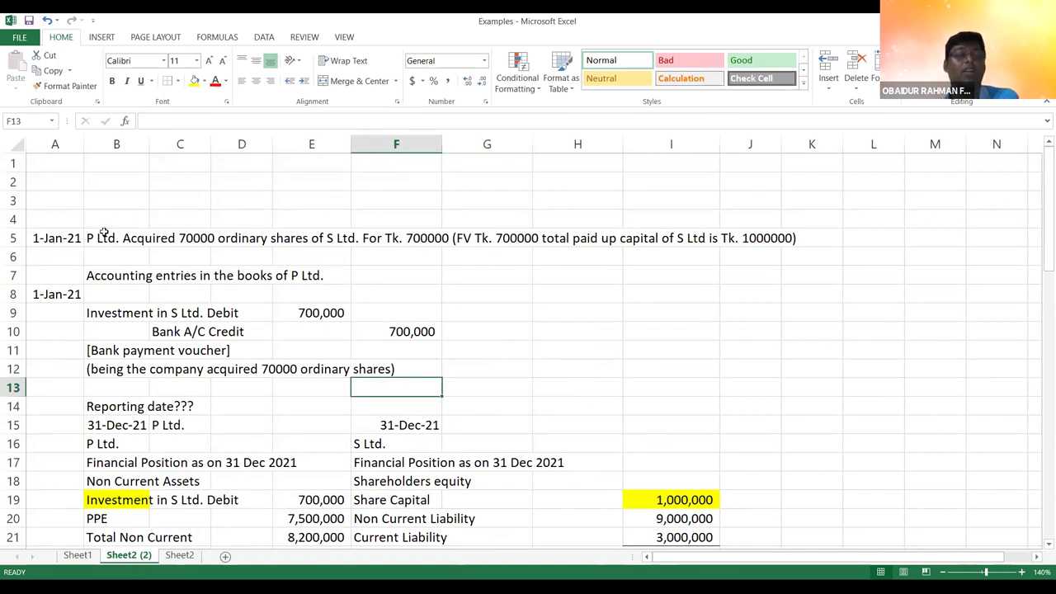
# - Create a copy of Sheet2 (2) placed before Sheet2 in the Examples.xlsx workbook
pyautogui.rightClick(132, 555)
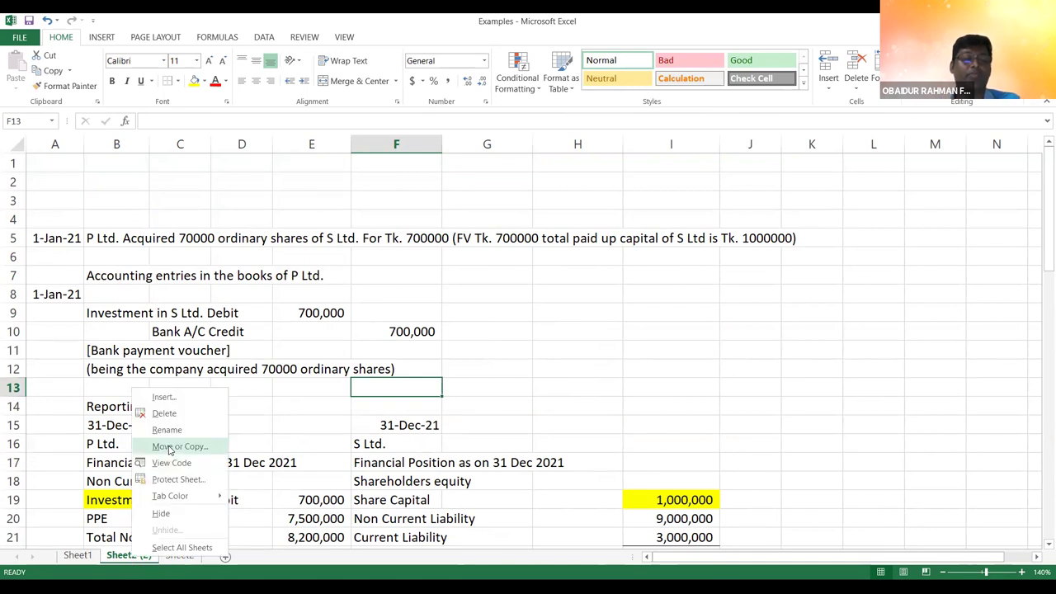
pyautogui.click(170, 448)
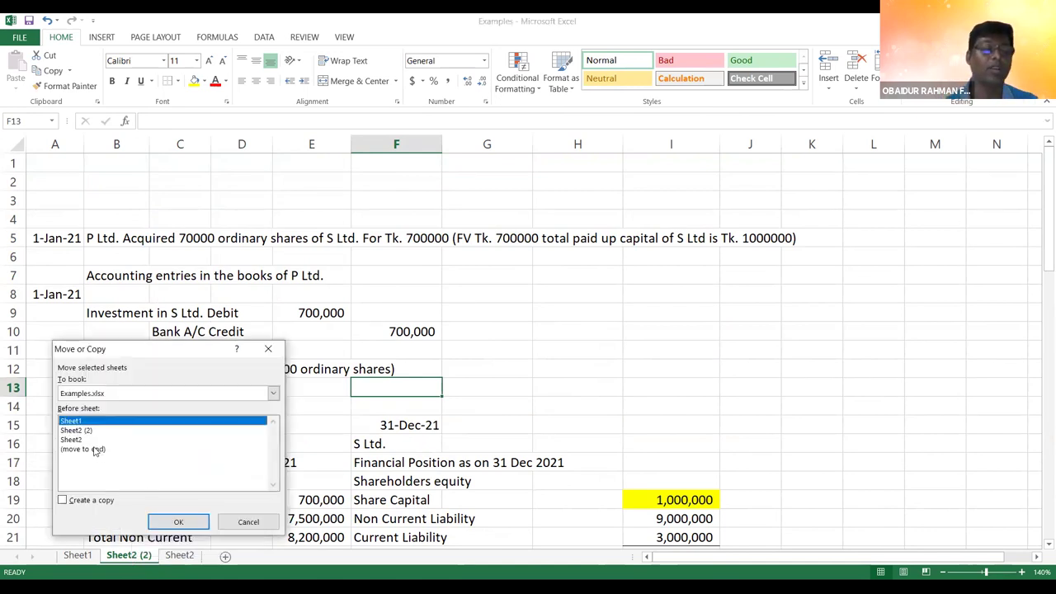
pyautogui.click(74, 501)
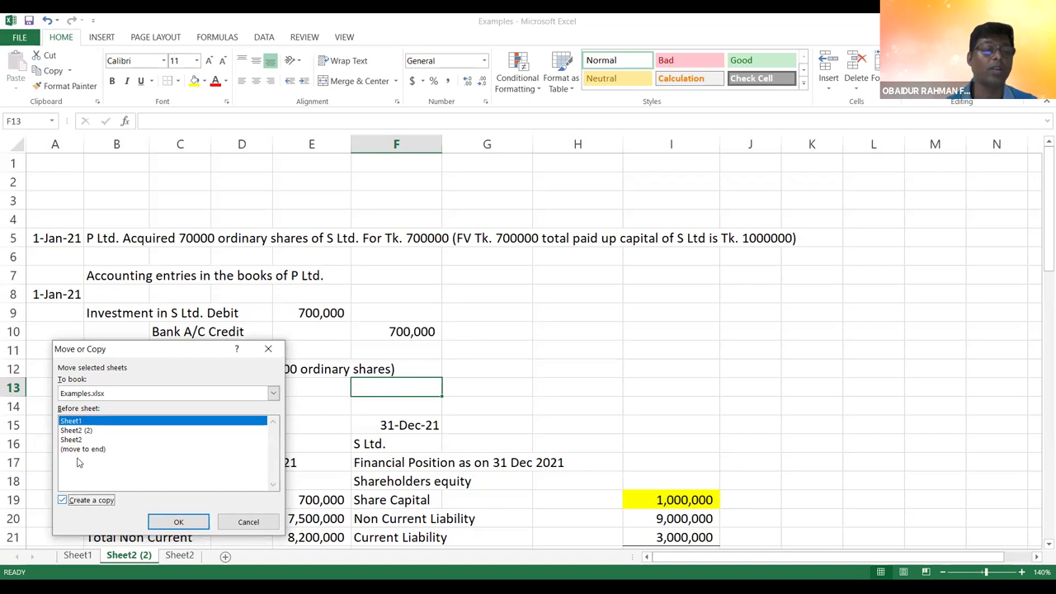
pyautogui.click(77, 431)
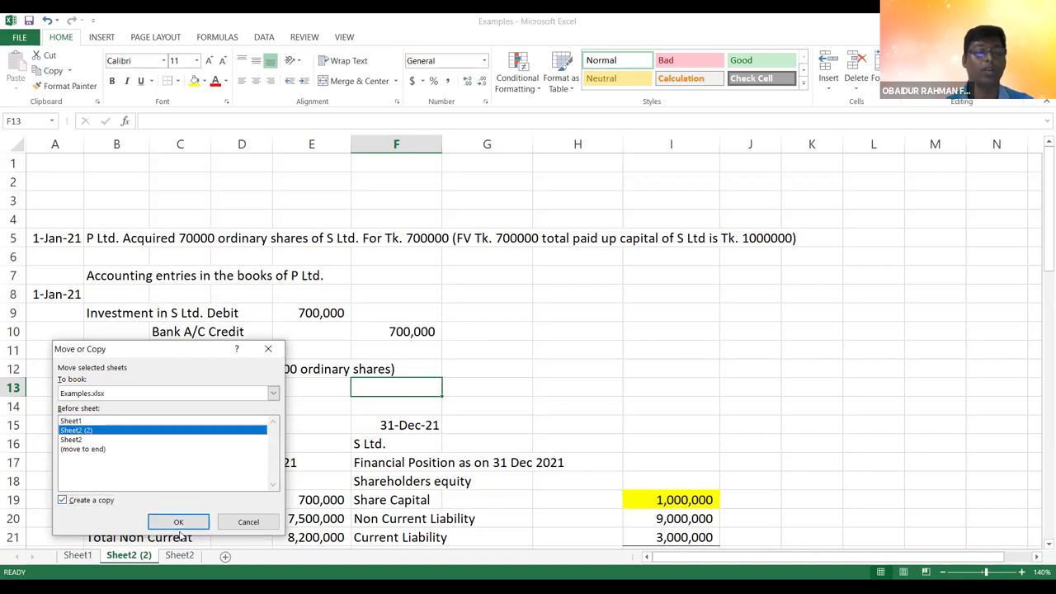
pyautogui.click(75, 440)
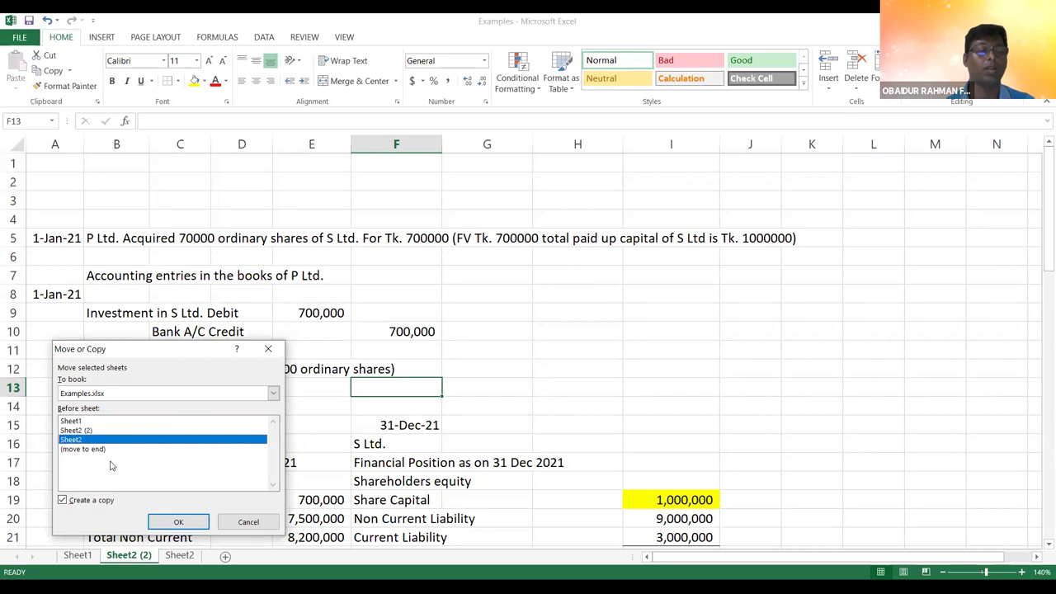
pyautogui.click(171, 520)
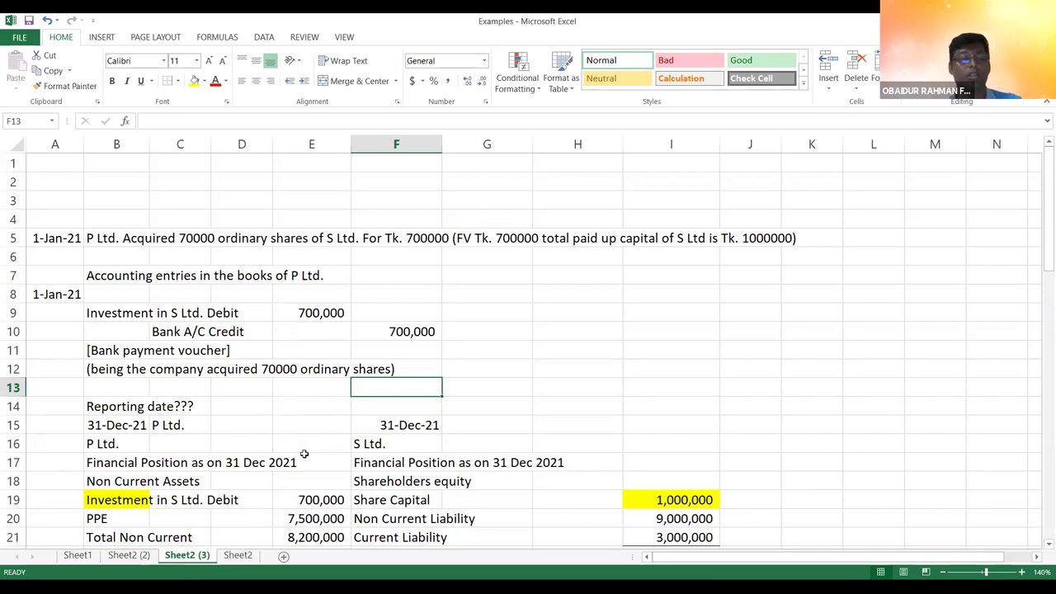
# - Compare the acquisition statement on Sheet2 with the one on Sheet2 (3)
pyautogui.click(237, 557)
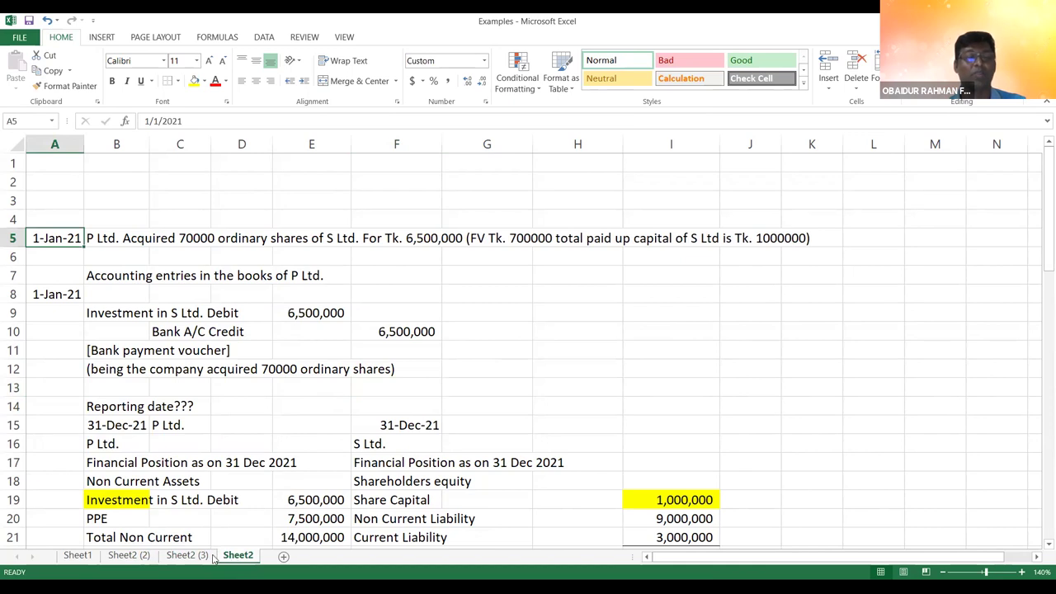
pyautogui.click(188, 555)
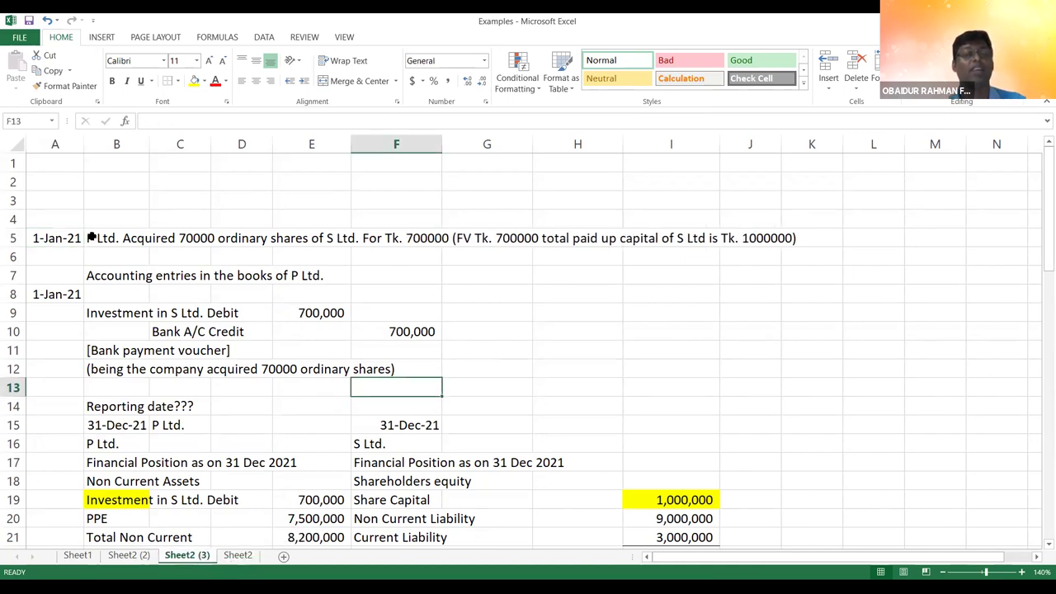
pyautogui.click(71, 238)
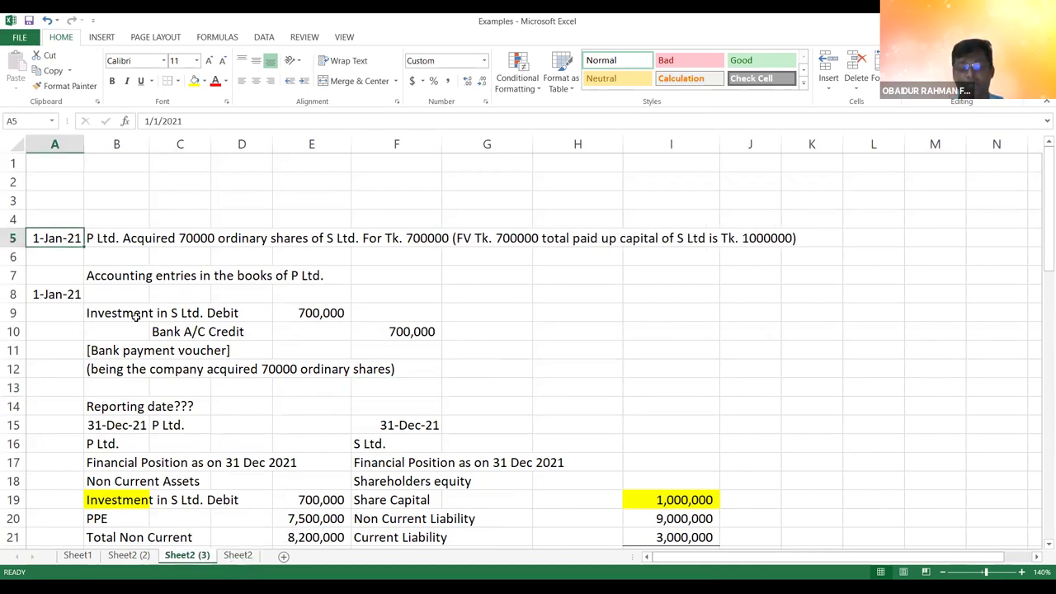
# - Examine Sheet2 (3) down through the consolidated position and goodwill calculation, and return to the two companies' financial positions
pyautogui.press('Down')
pyautogui.press('Down')
pyautogui.press('Down')
pyautogui.press('Down')
pyautogui.press('Down')
pyautogui.press('Down')
pyautogui.press('Down')
pyautogui.press('Down')
pyautogui.press('Down')
pyautogui.press('Down')
pyautogui.press('Down')
pyautogui.press('Down')
pyautogui.press('Down')
pyautogui.press('Down')
pyautogui.press('Down')
pyautogui.press('Down')
pyautogui.press('Down')
pyautogui.press('Down')
pyautogui.press('Down')
pyautogui.press('Down')
pyautogui.press('Down')
pyautogui.press('Down')
pyautogui.press('Down')
pyautogui.press('Down')
pyautogui.press('Down')
pyautogui.press('Down')
pyautogui.press('Down')
pyautogui.press('Down')
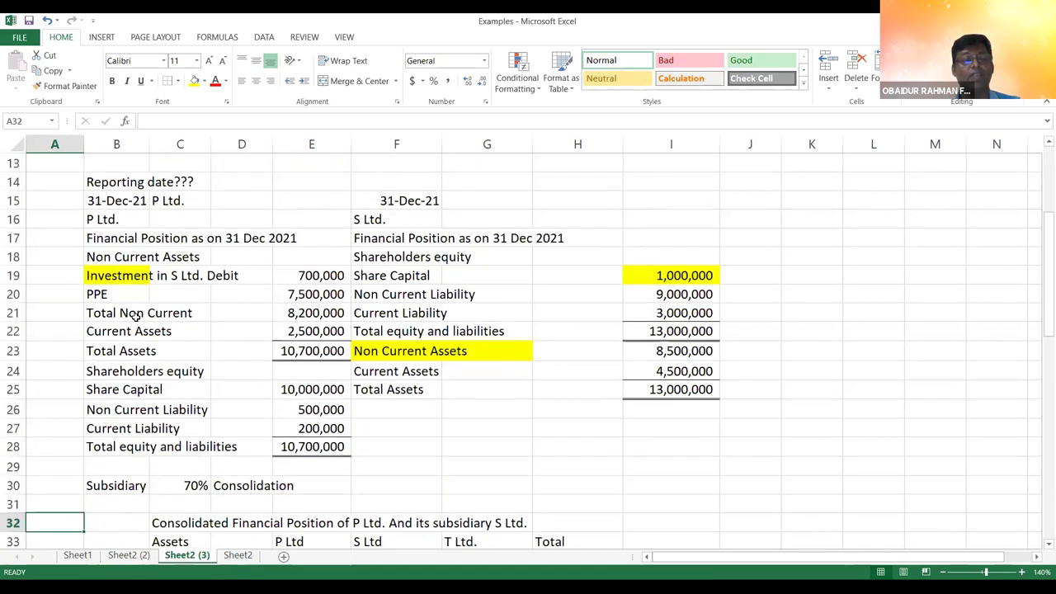
pyautogui.press('Down')
pyautogui.press('Down')
pyautogui.press('Down')
pyautogui.press('Down')
pyautogui.press('Down')
pyautogui.press('Down')
pyautogui.press('Down')
pyautogui.press('Down')
pyautogui.press('Down')
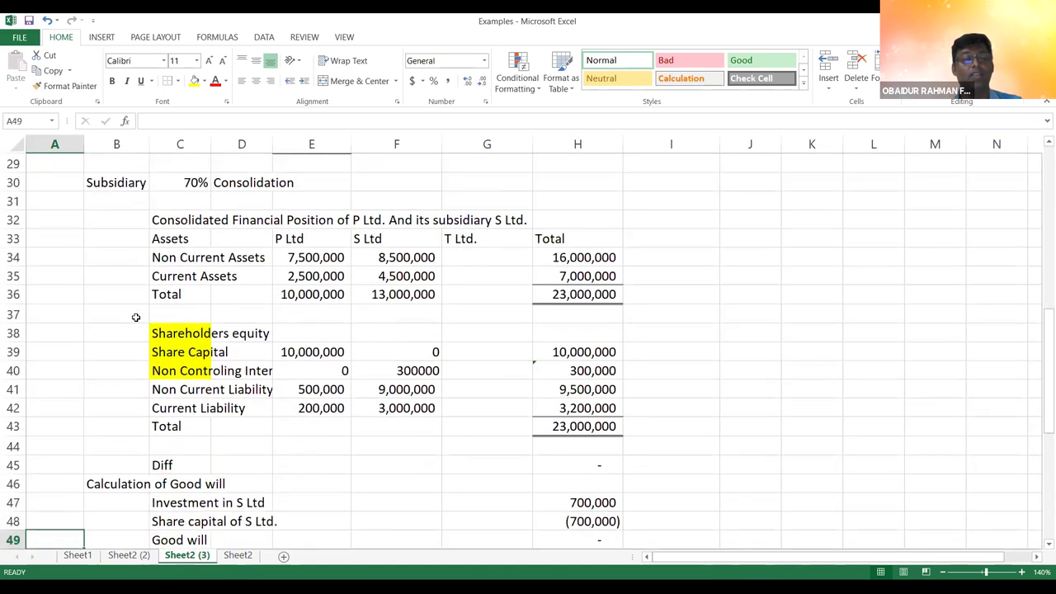
pyautogui.press('Up')
pyautogui.press('Up')
pyautogui.press('Up')
pyautogui.press('Up')
pyautogui.press('Up')
pyautogui.press('Up')
pyautogui.press('Up')
pyautogui.press('Up')
pyautogui.press('Up')
pyautogui.press('Up')
pyautogui.press('Up')
pyautogui.press('Up')
pyautogui.press('Up')
pyautogui.press('Up')
pyautogui.press('Up')
pyautogui.press('Up')
pyautogui.press('Up')
pyautogui.press('Up')
pyautogui.press('Up')
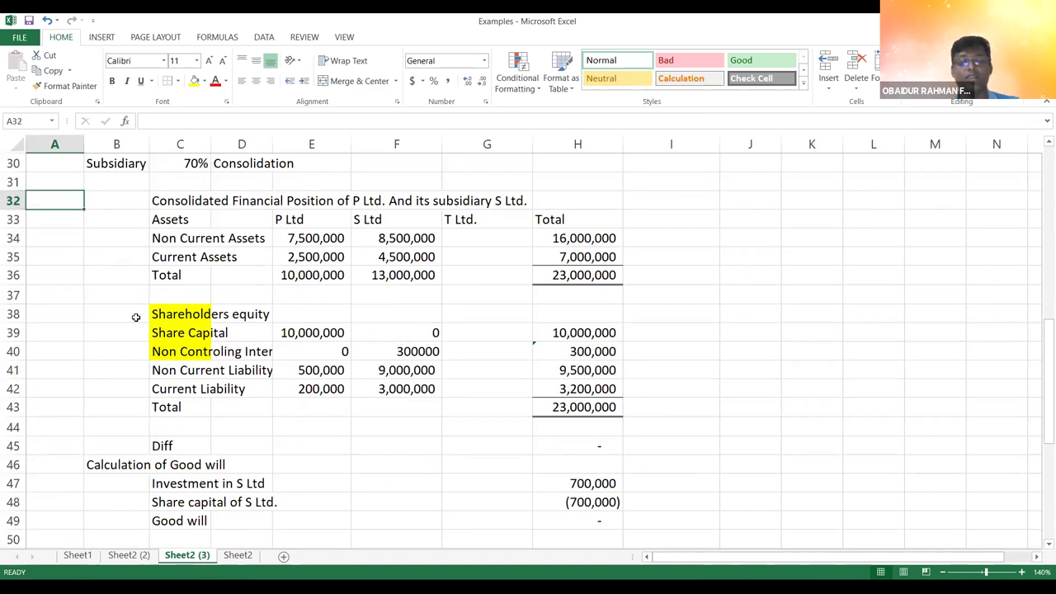
pyautogui.press('Up')
pyautogui.press('Up')
pyautogui.press('Up')
pyautogui.press('Up')
pyautogui.press('Up')
pyautogui.press('Up')
pyautogui.press('Up')
pyautogui.press('Up')
pyautogui.press('Up')
pyautogui.press('Up')
pyautogui.press('Up')
pyautogui.press('Up')
pyautogui.press('Up')
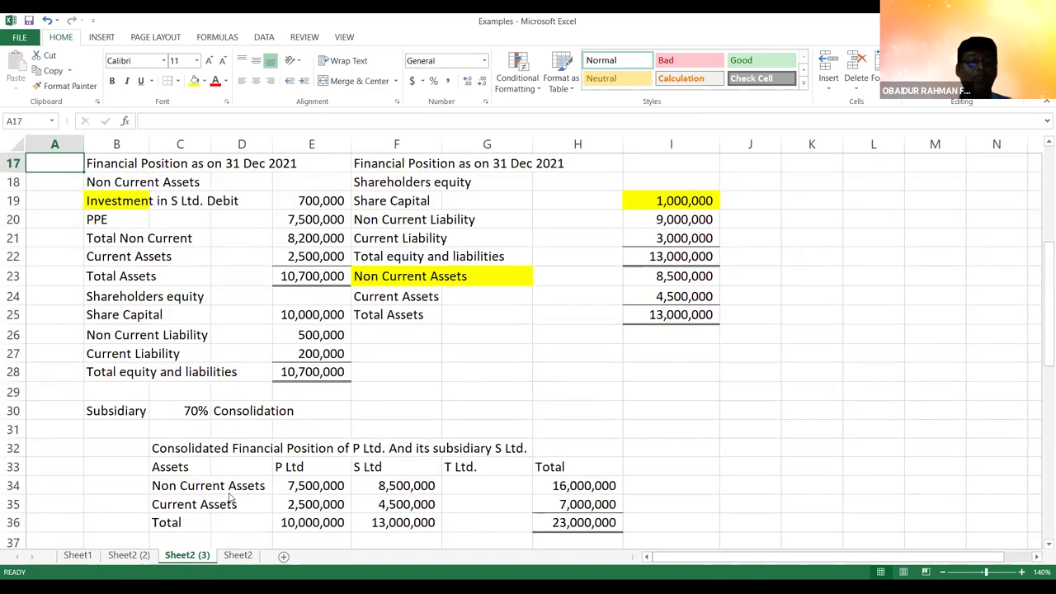
pyautogui.rightClick(192, 561)
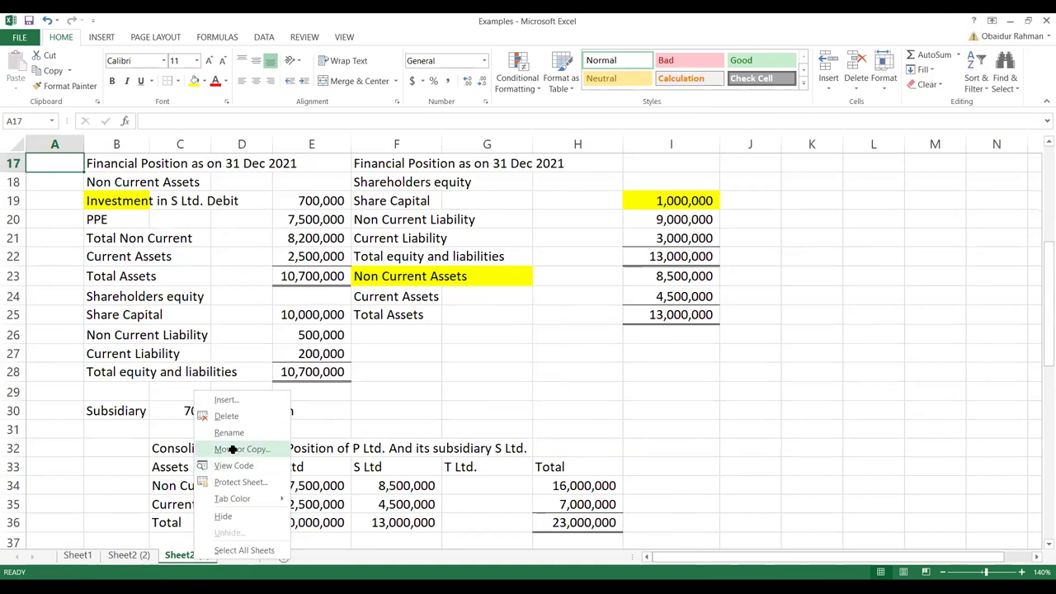
pyautogui.click(232, 450)
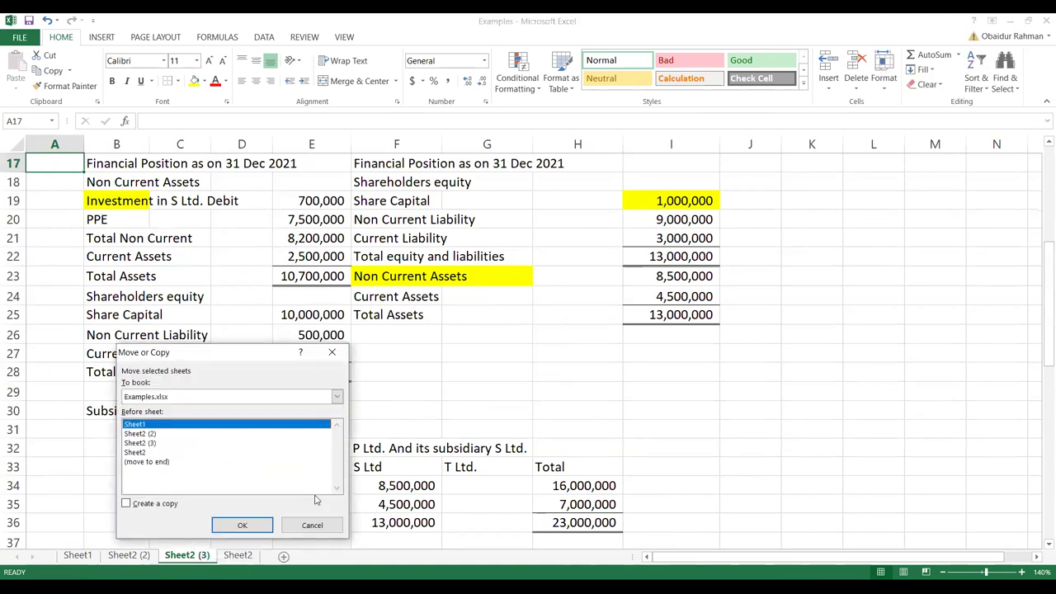
pyautogui.press('Escape')
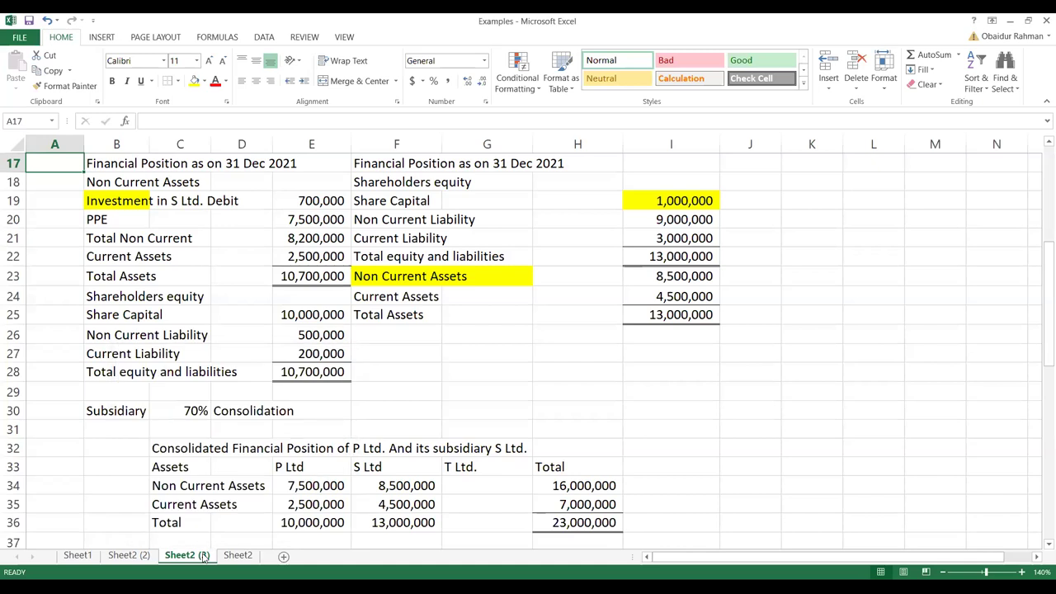
# - Delete the Sheet2 (3) worksheet from the workbook
pyautogui.rightClick(204, 556)
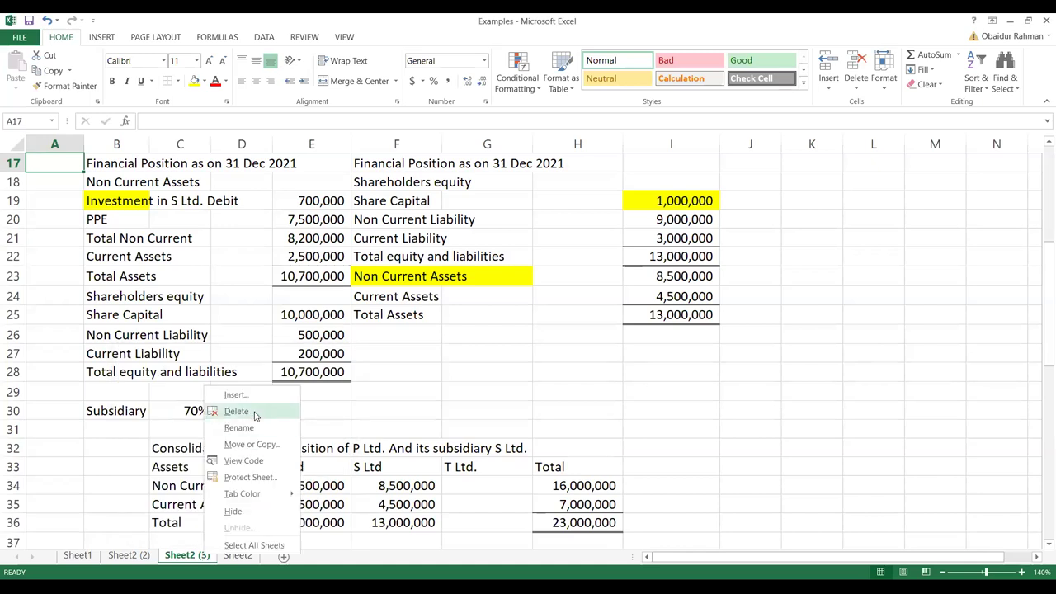
pyautogui.press('Return')
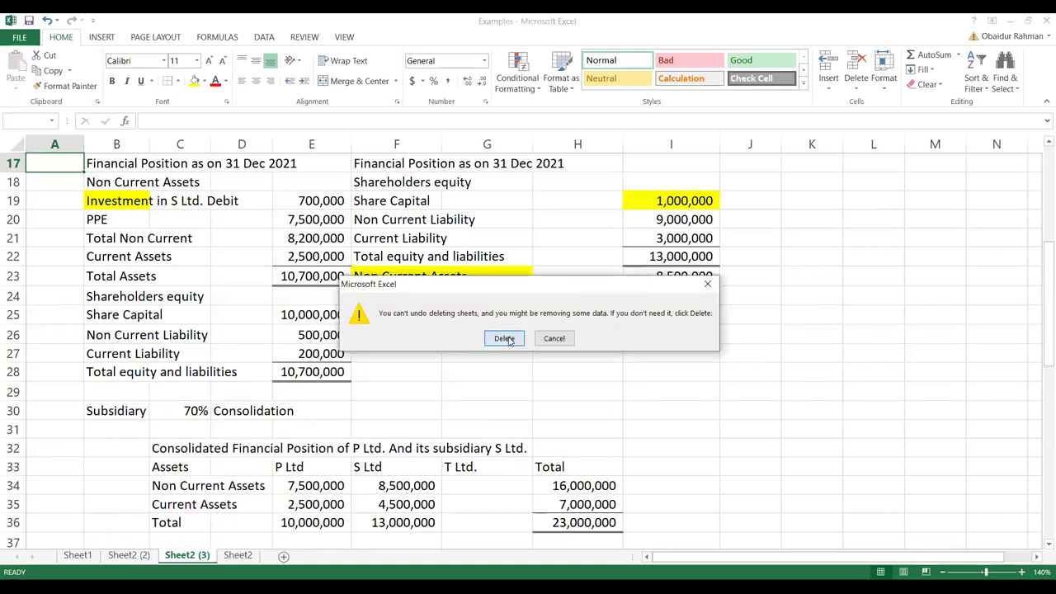
pyautogui.press('Return')
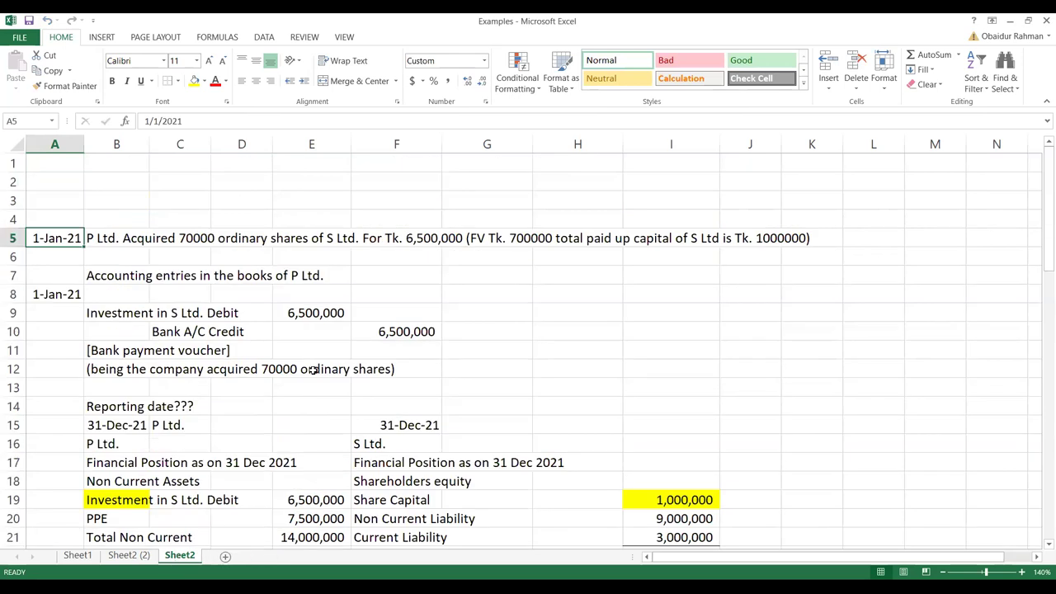
# - Create a copy of Sheet2 placed before Sheet2 in the Examples.xlsx workbook
pyautogui.rightClick(190, 557)
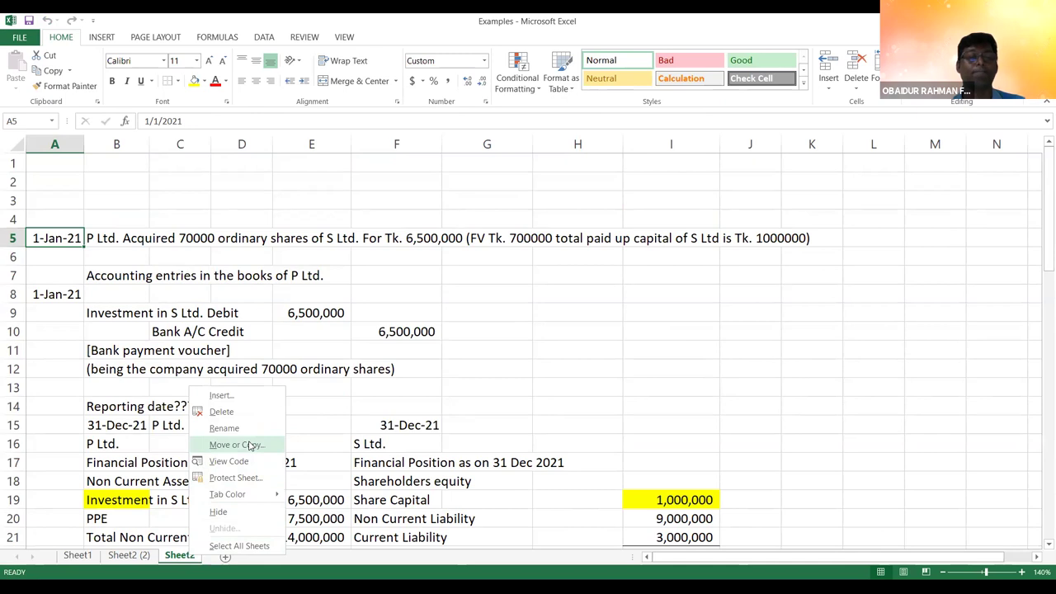
pyautogui.click(239, 444)
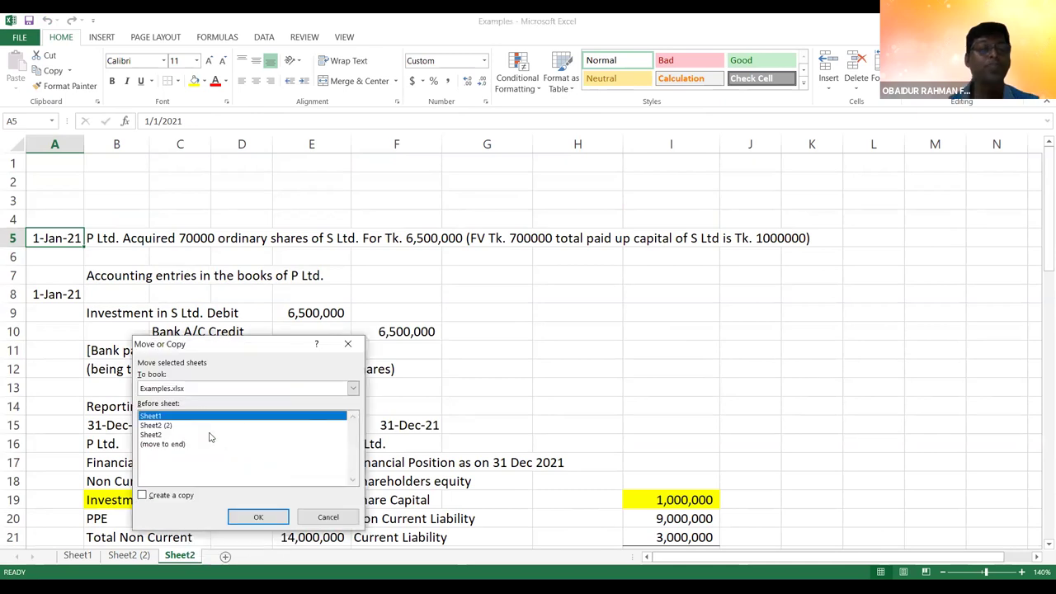
pyautogui.click(162, 434)
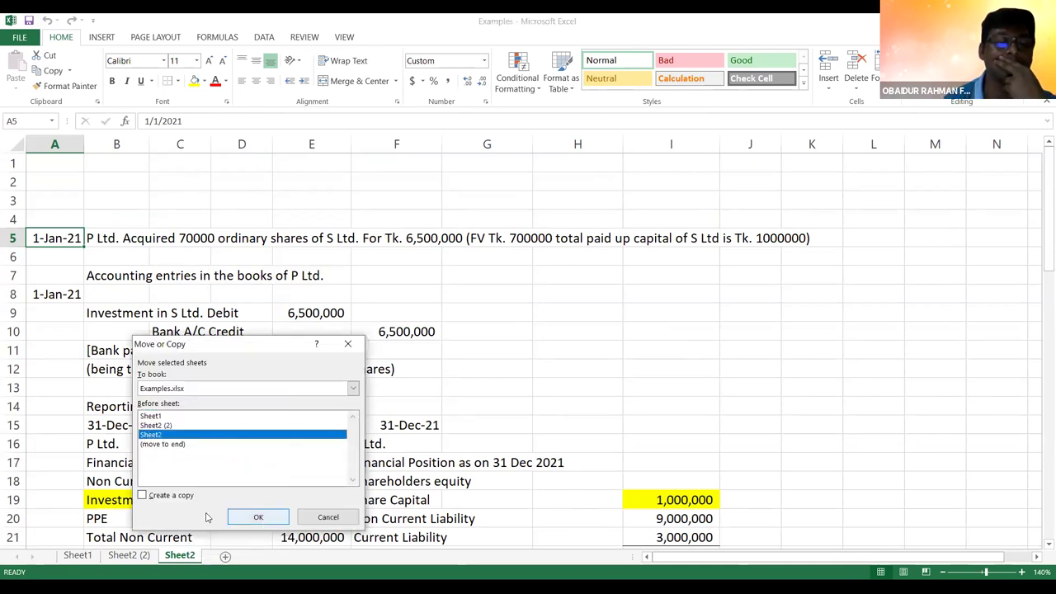
pyautogui.click(177, 496)
pyautogui.click(258, 519)
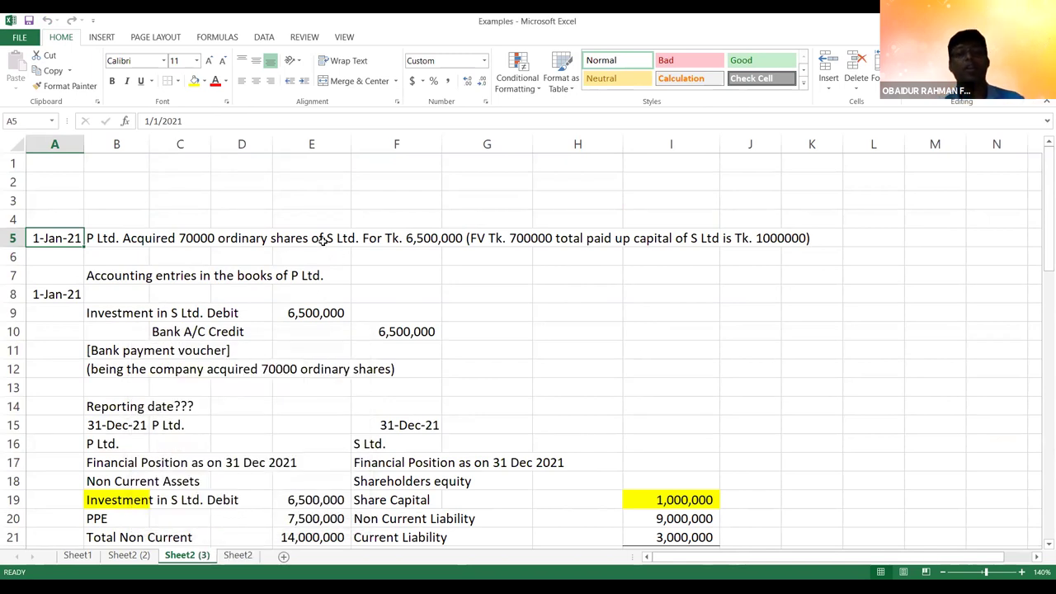
# - Insert five blank rows at row 29 of Sheet2 (3), between P Ltd.'s financial position and the Subsidiary line
pyautogui.click(225, 240)
pyautogui.press('Down')
pyautogui.press('Down')
pyautogui.press('Down')
pyautogui.press('Down')
pyautogui.press('Down')
pyautogui.press('Down')
pyautogui.press('Down')
pyautogui.press('Down')
pyautogui.press('Down')
pyautogui.press('Down')
pyautogui.press('Down')
pyautogui.press('Down')
pyautogui.press('Down')
pyautogui.press('Down')
pyautogui.press('Down')
pyautogui.press('Down')
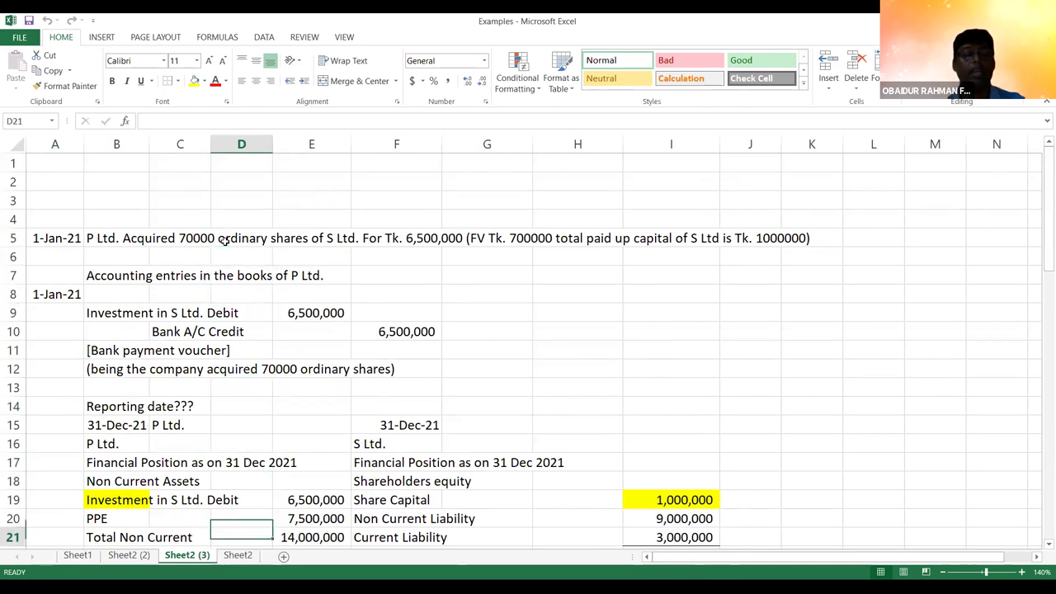
pyautogui.press('Down')
pyautogui.press('Down')
pyautogui.press('Down')
pyautogui.press('Down')
pyautogui.press('Down')
pyautogui.press('Down')
pyautogui.press('Down')
pyautogui.press('Down')
pyautogui.press('Down')
pyautogui.press('Down')
pyautogui.press('Down')
pyautogui.press('Down')
pyautogui.press('Down')
pyautogui.press('Down')
pyautogui.press('Down')
pyautogui.press('Down')
pyautogui.press('Down')
pyautogui.press('Down')
pyautogui.press('Down')
pyautogui.press('Down')
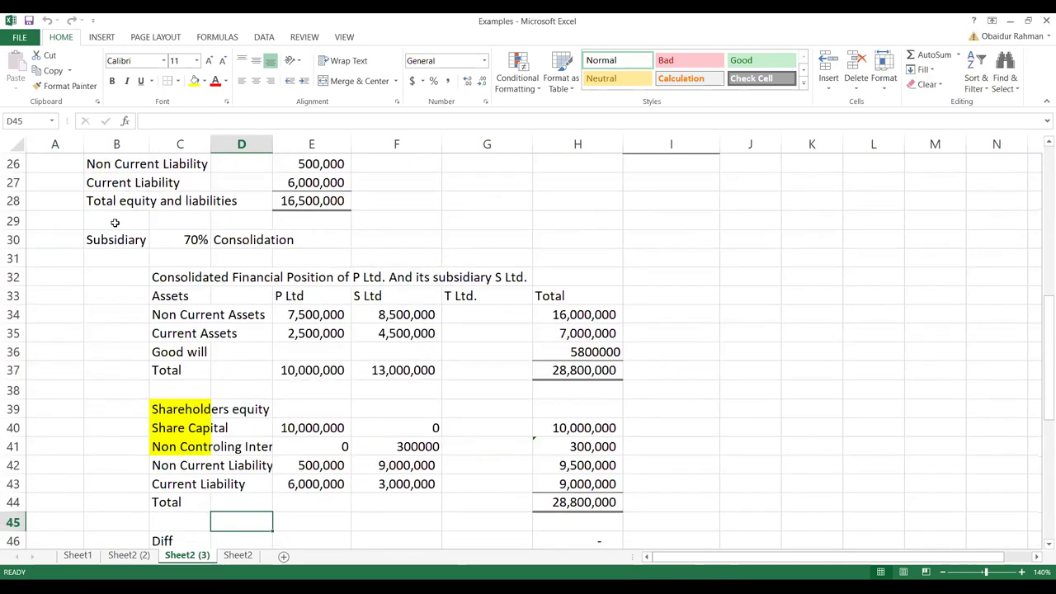
pyautogui.click(11, 220)
pyautogui.hotkey('ctrl', '+')
pyautogui.hotkey('ctrl', '+')
pyautogui.hotkey('ctrl', '+')
pyautogui.hotkey('ctrl', '+')
pyautogui.hotkey('ctrl', '+')
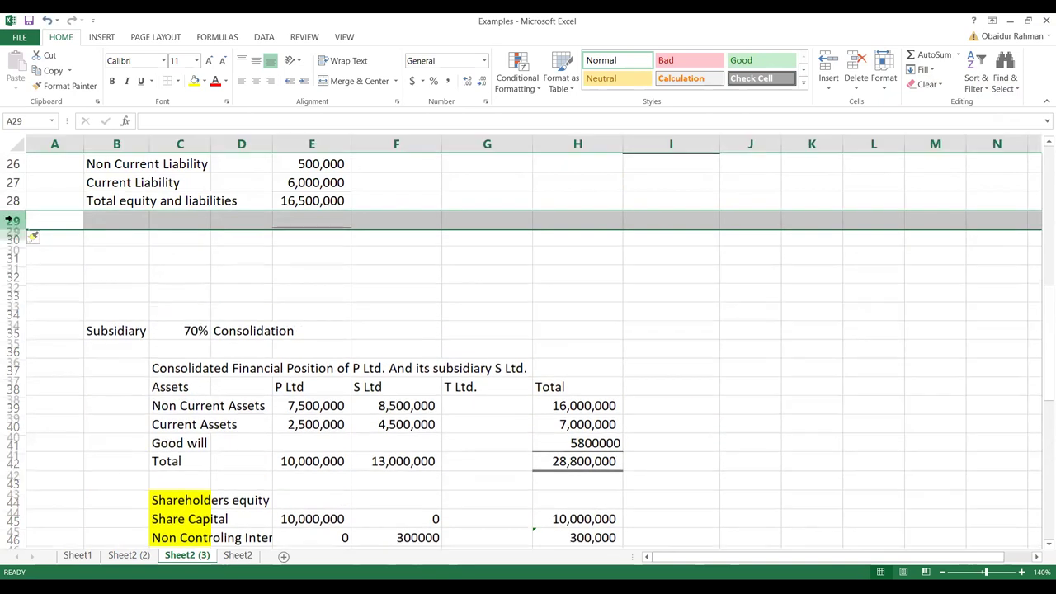
# - Start a note in B30 reading "Non current assets of S Ltd.includes Land valued Tk. 15 lac but"
pyautogui.click(104, 239)
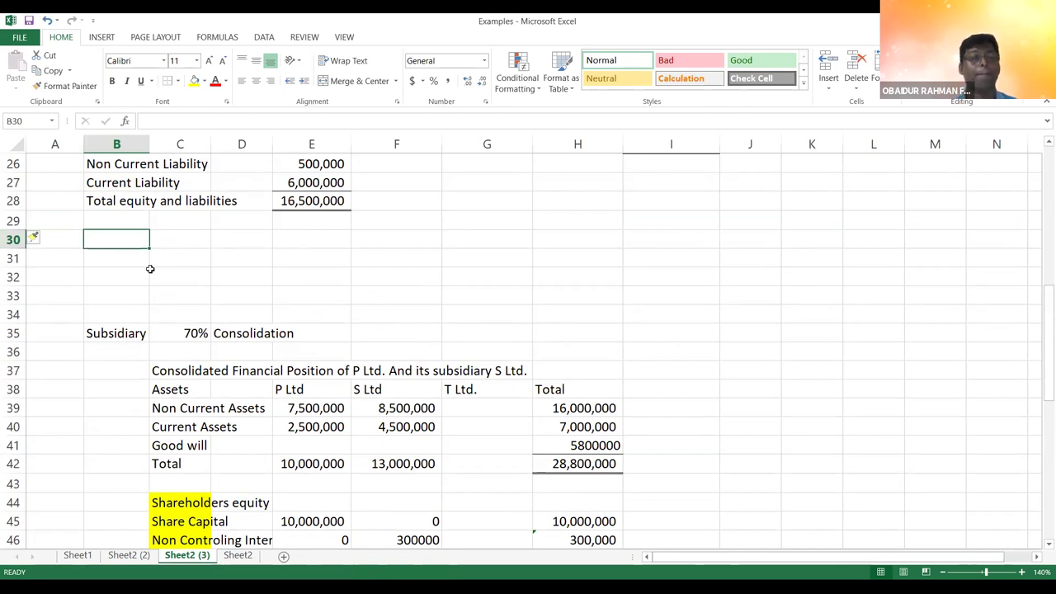
pyautogui.write('Non cu')
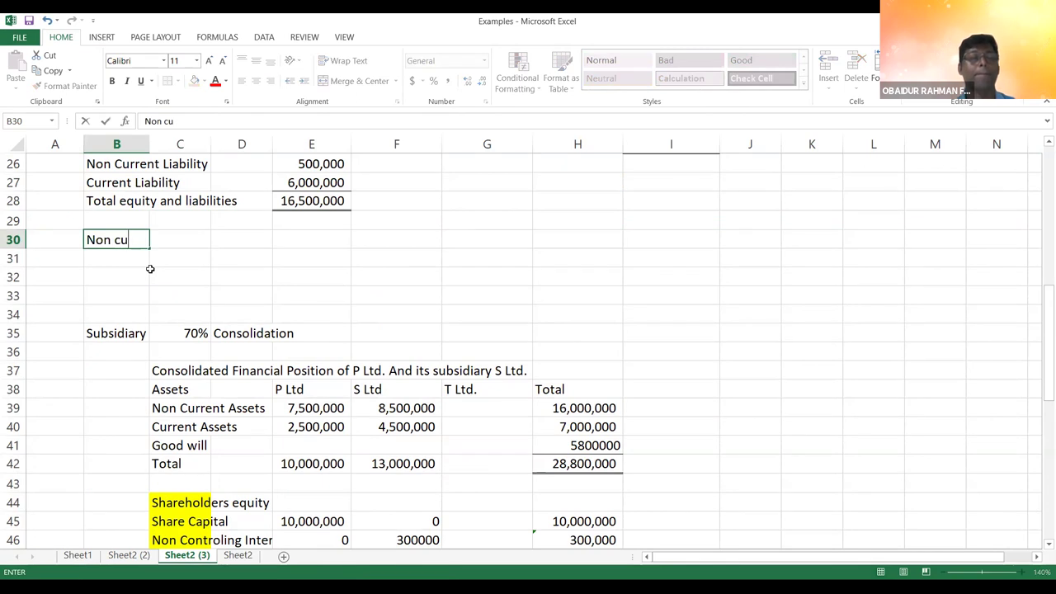
pyautogui.write('rrens')
pyautogui.press('BackSpace')
pyautogui.write('t')
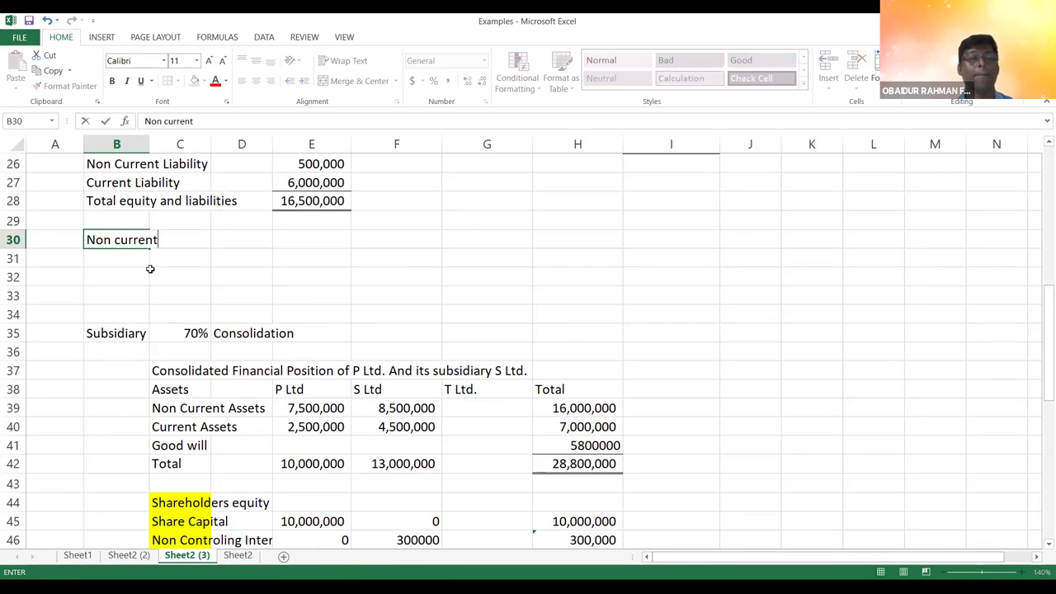
pyautogui.write(' assets of')
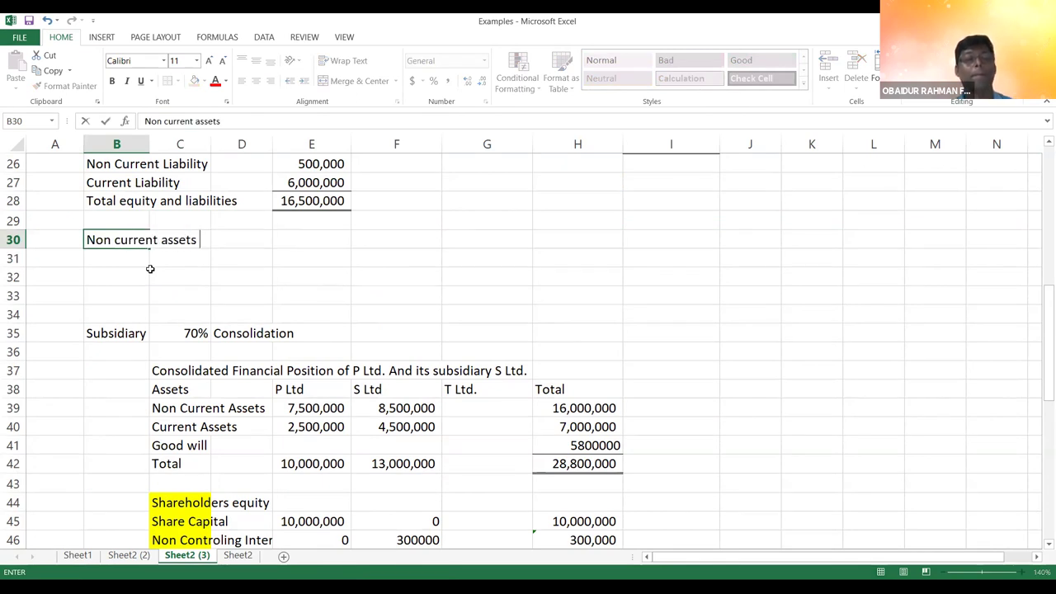
pyautogui.write('t')
pyautogui.press('BackSpace')
pyautogui.press('BackSpace')
pyautogui.write('Ltd.')
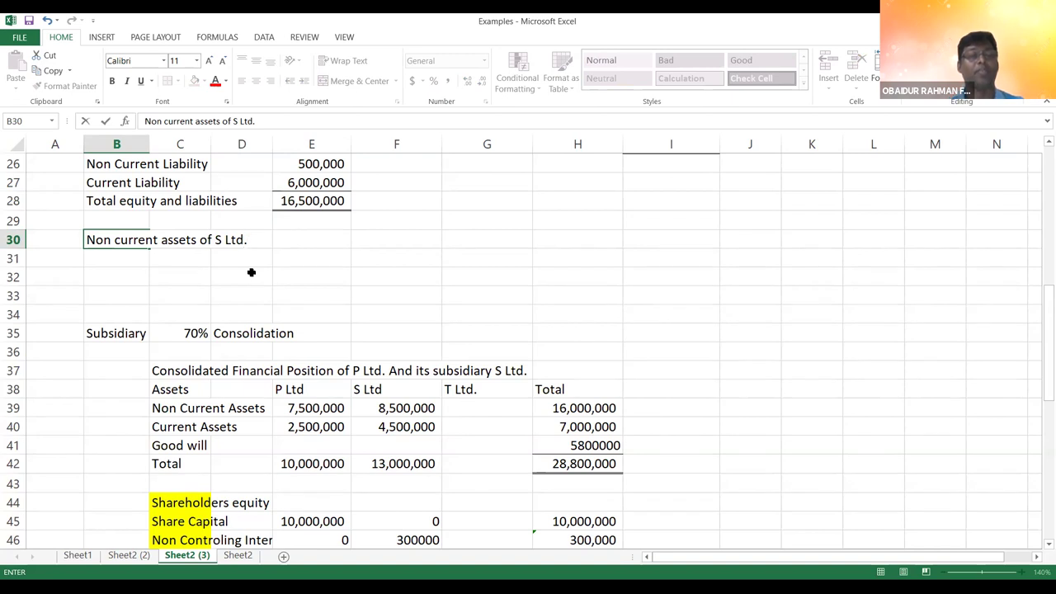
pyautogui.write('inclueds')
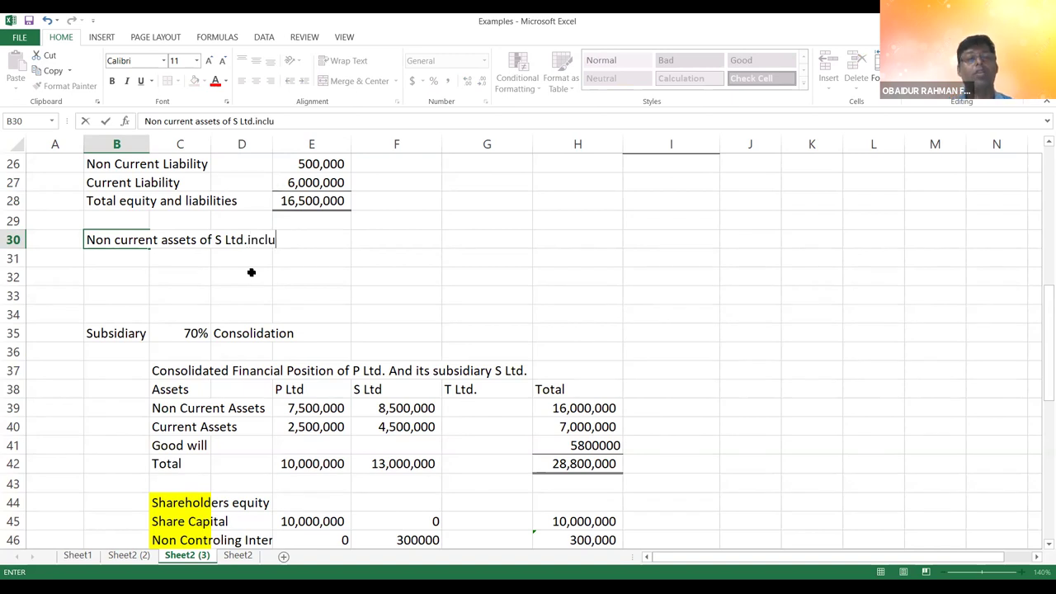
pyautogui.press('BackSpace')
pyautogui.press('BackSpace')
pyautogui.press('BackSpace')
pyautogui.press('BackSpace')
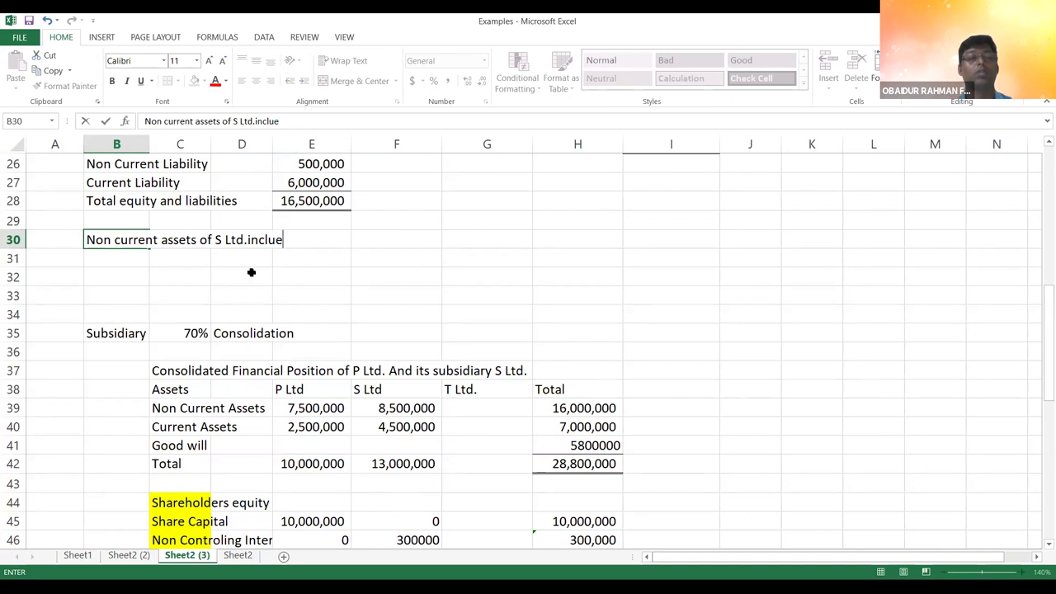
pyautogui.write('k')
pyautogui.press('BackSpace')
pyautogui.write('des ')
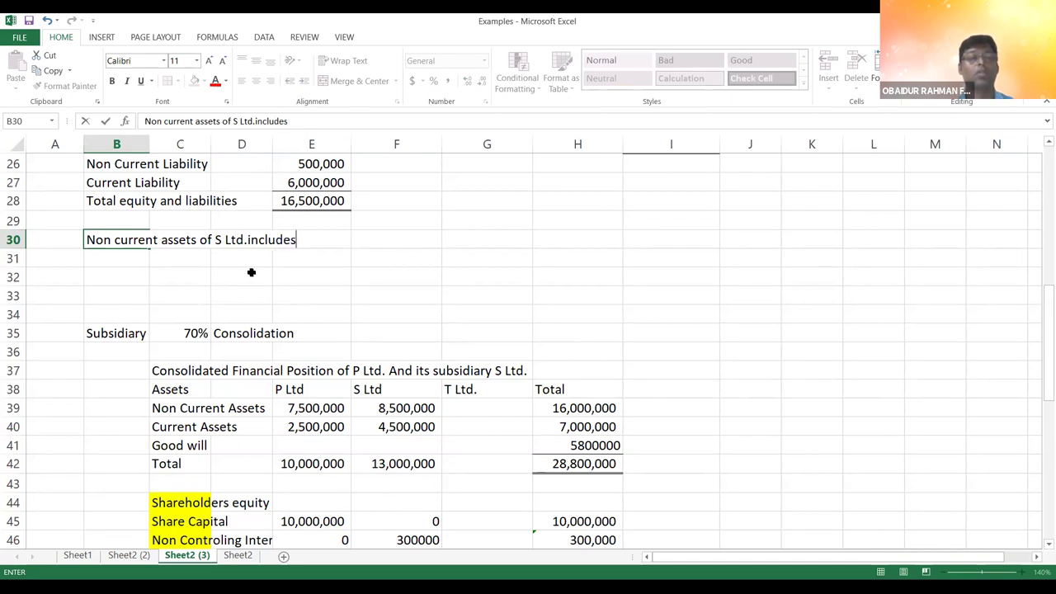
pyautogui.write('Land')
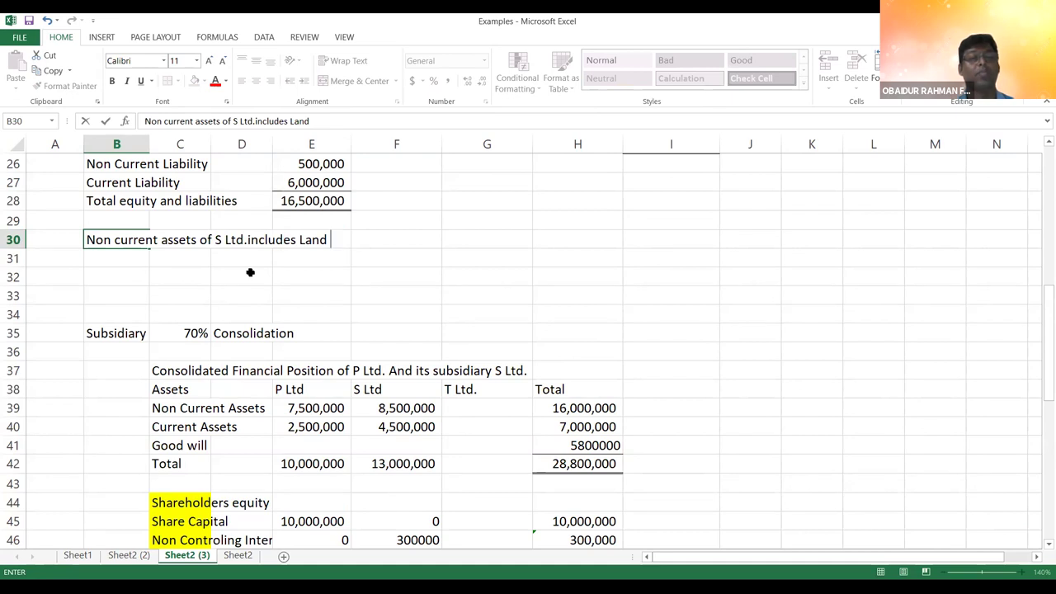
pyautogui.write('valu')
pyautogui.press('BackSpace')
pyautogui.press('BackSpace')
pyautogui.write('lued Tk. ')
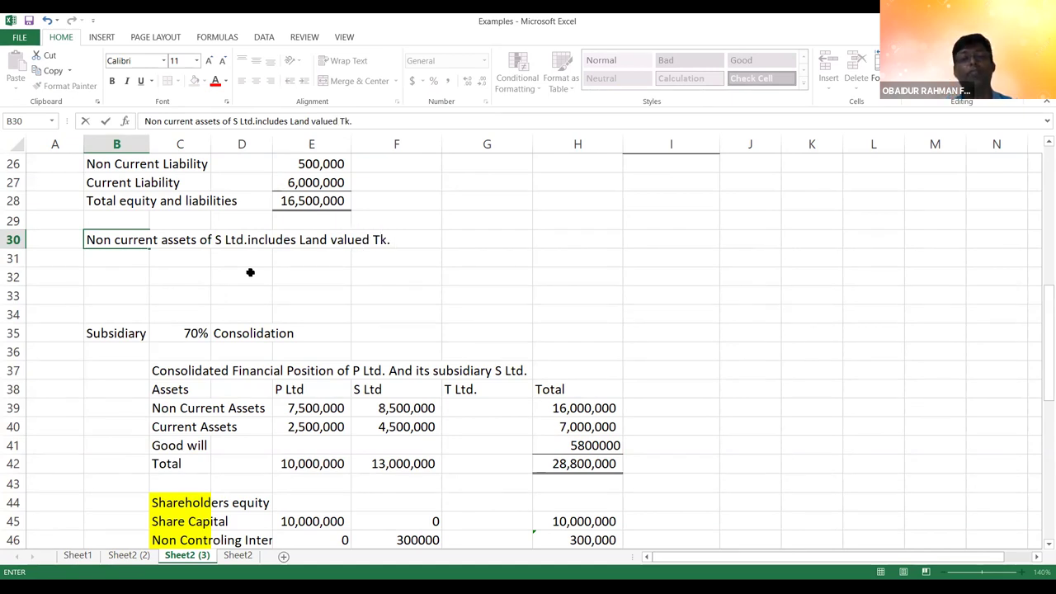
pyautogui.write('15 lac ')
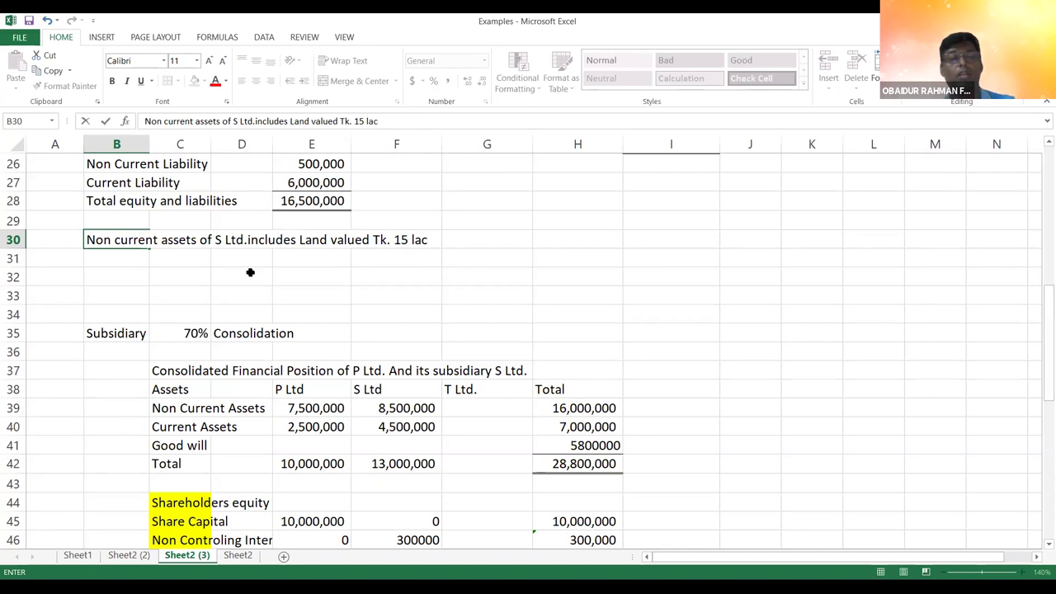
pyautogui.write('but ')
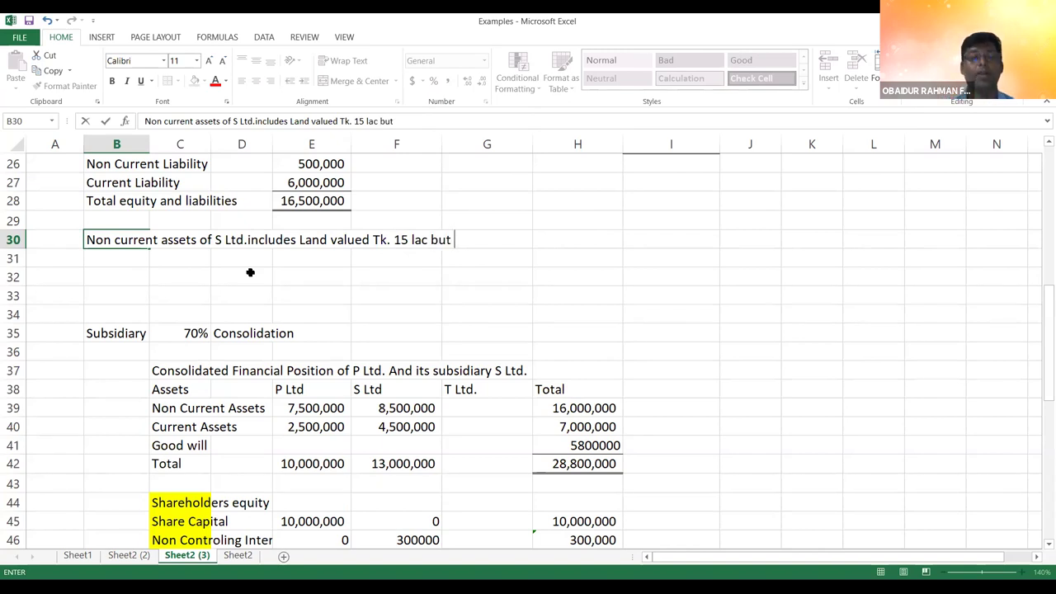
pyautogui.write('wri')
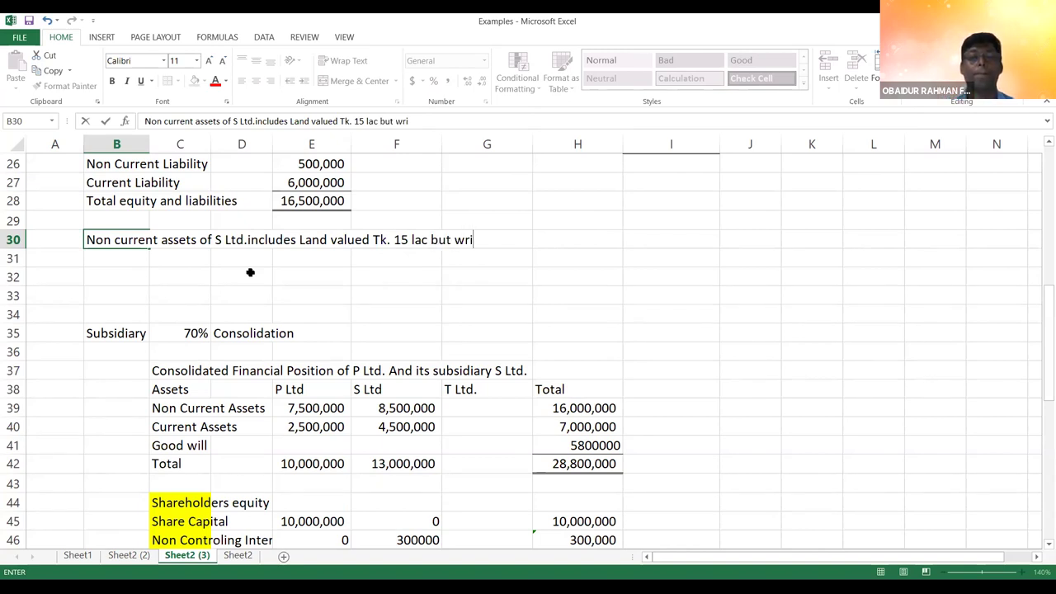
pyautogui.write('tten dow')
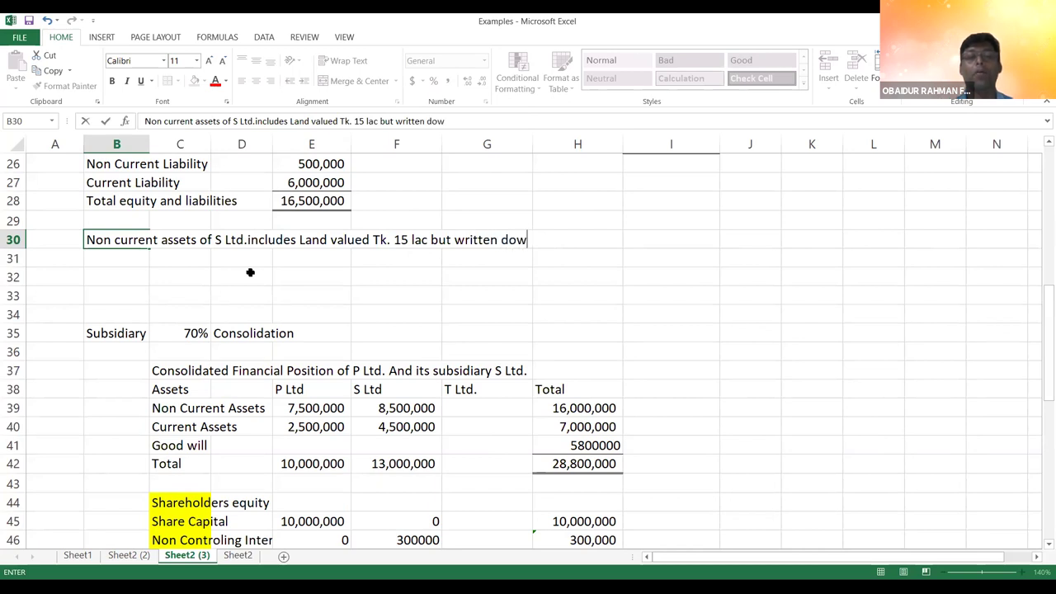
pyautogui.write('n alue')
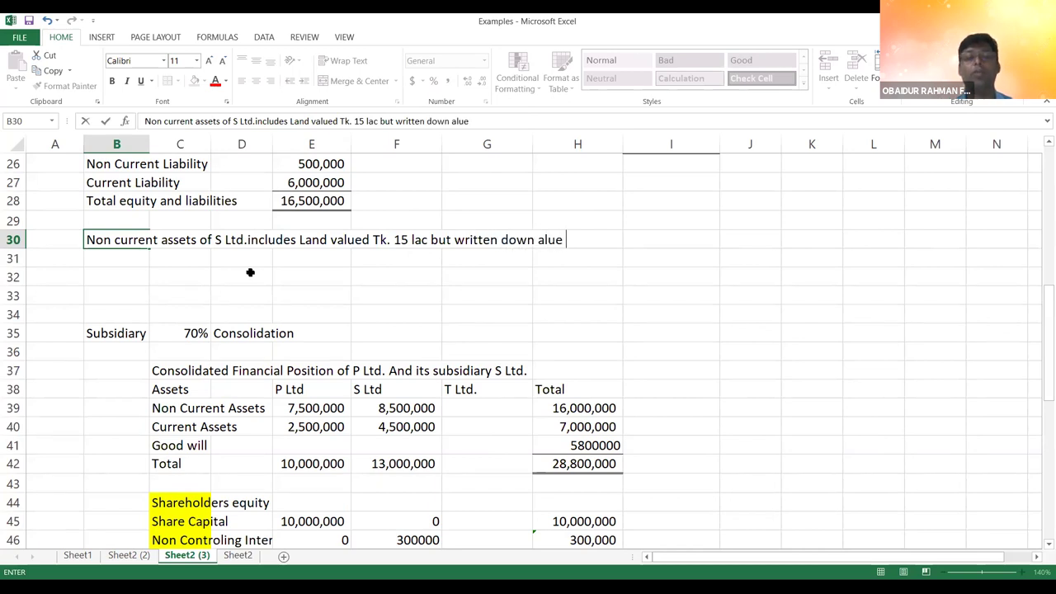
pyautogui.press('BackSpace')
pyautogui.press('BackSpace')
pyautogui.press('BackSpace')
pyautogui.press('BackSpace')
pyautogui.press('BackSpace')
pyautogui.press('BackSpace')
pyautogui.press('BackSpace')
pyautogui.press('BackSpace')
pyautogui.press('BackSpace')
pyautogui.press('BackSpace')
pyautogui.press('BackSpace')
pyautogui.press('BackSpace')
pyautogui.press('BackSpace')
pyautogui.press('BackSpace')
pyautogui.press('BackSpace')
pyautogui.press('BackSpace')
pyautogui.press('BackSpace')
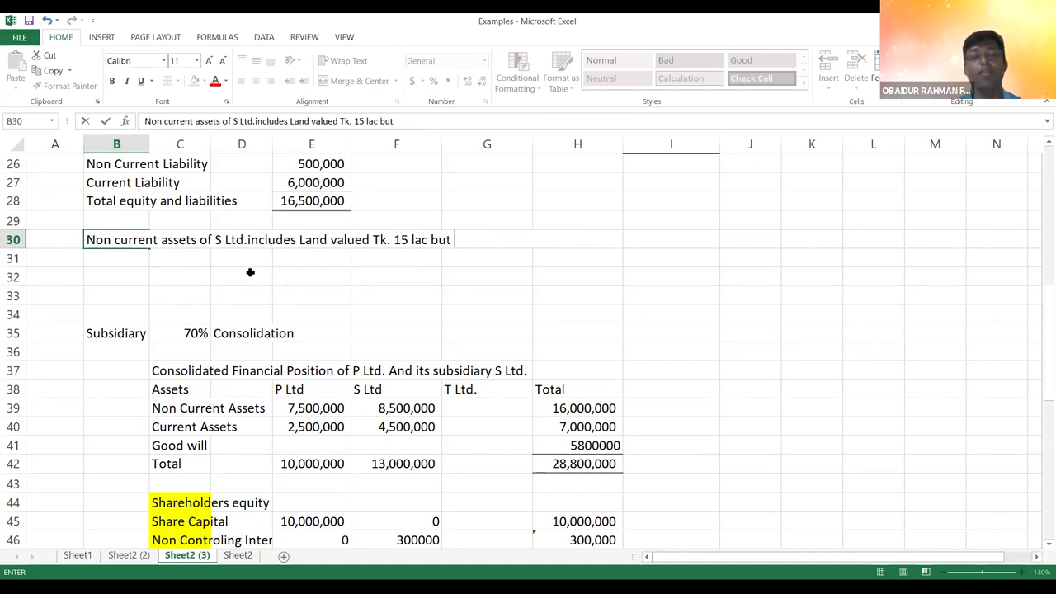
# - Complete the B30 note with "Fair Value of that land shall be considered Tk. 20 lac."
pyautogui.write('Fa')
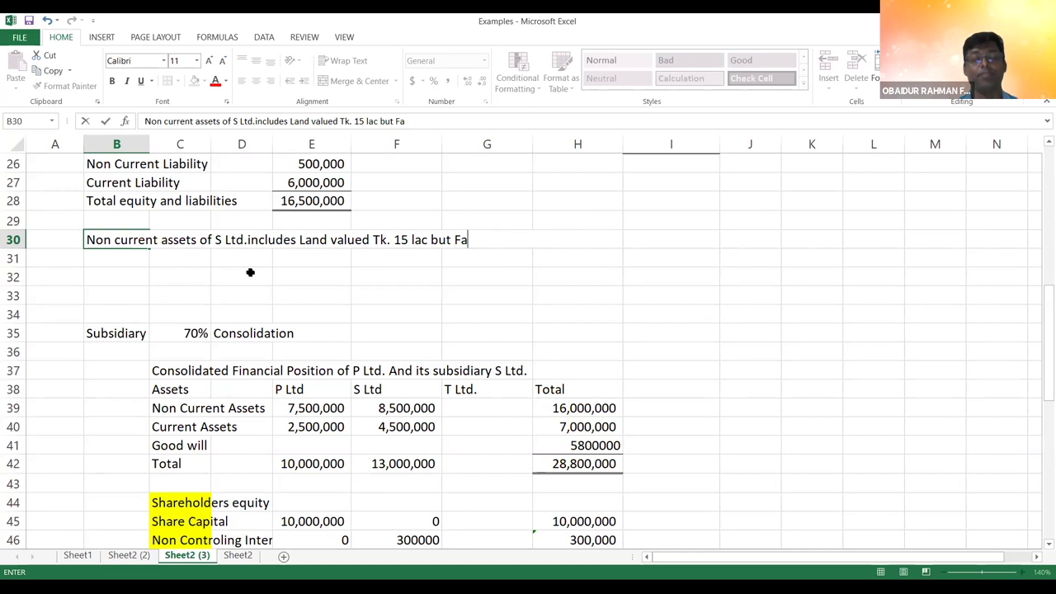
pyautogui.write('ir Value of that land shall be considered ')
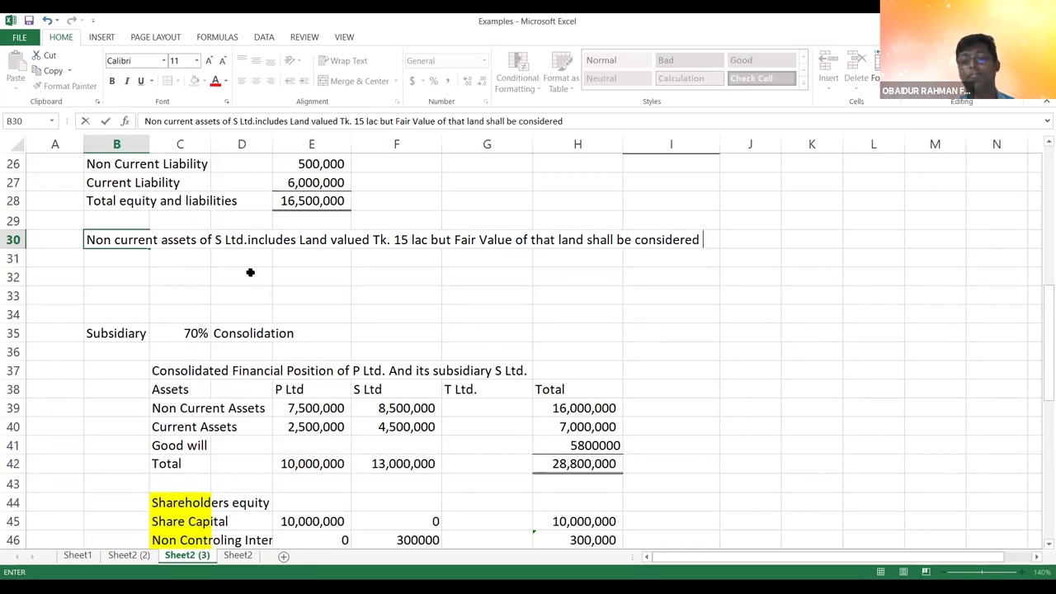
pyautogui.write('Tk. 20 lac.')
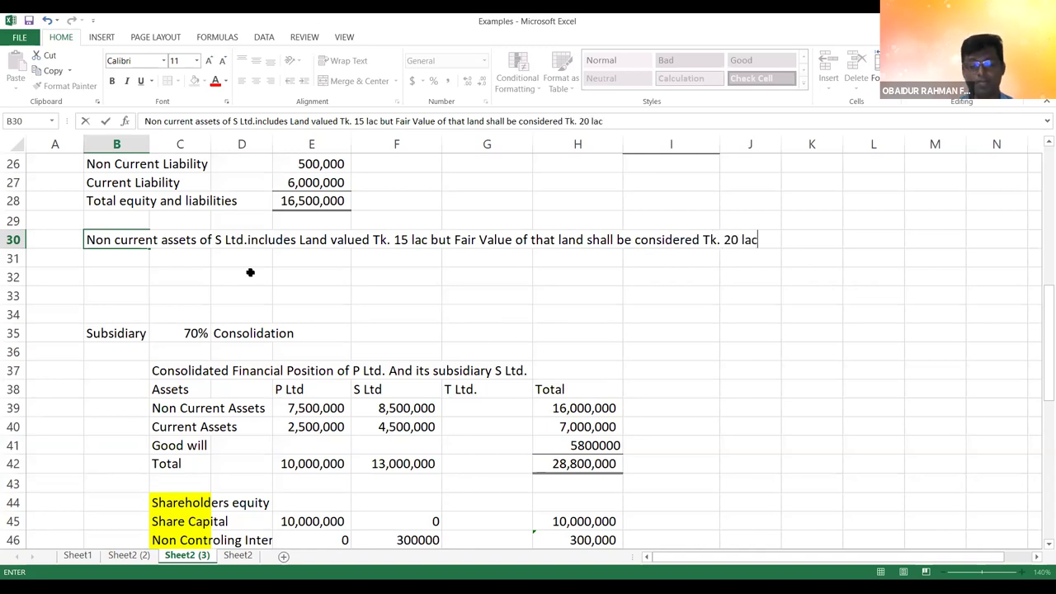
pyautogui.press('Return')
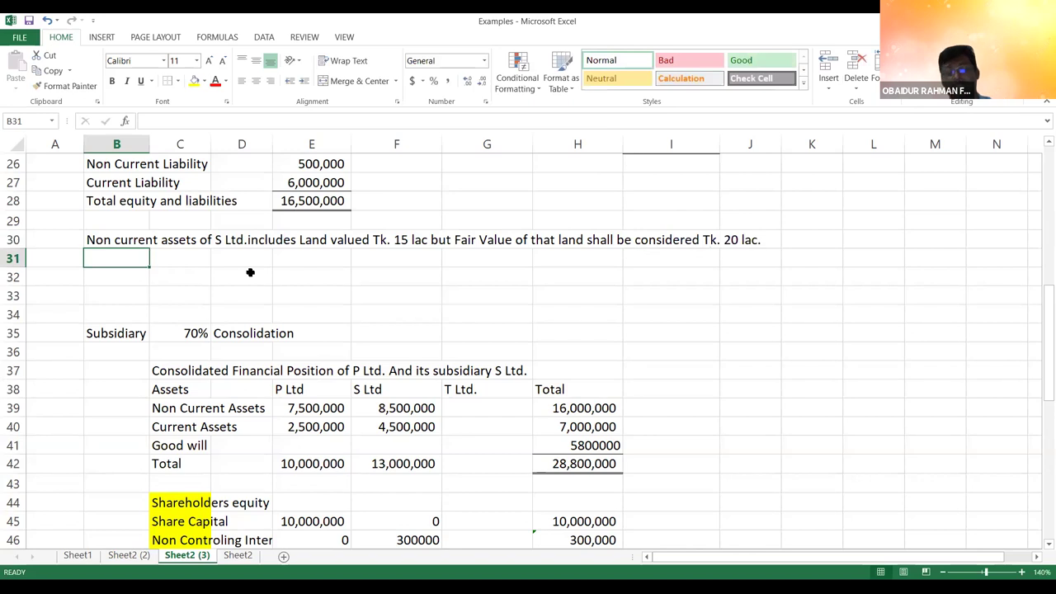
# - Examine the Non Current Assets line and its amount in S Ltd.'s financial position
pyautogui.press('Up')
pyautogui.press('Up')
pyautogui.press('Up')
pyautogui.press('Up')
pyautogui.press('Up')
pyautogui.press('Up')
pyautogui.press('Up')
pyautogui.press('Up')
pyautogui.press('Up')
pyautogui.press('Up')
pyautogui.press('Up')
pyautogui.press('Up')
pyautogui.press('Up')
pyautogui.press('Up')
pyautogui.press('Up')
pyautogui.press('Up')
pyautogui.press('Up')
pyautogui.press('Up')
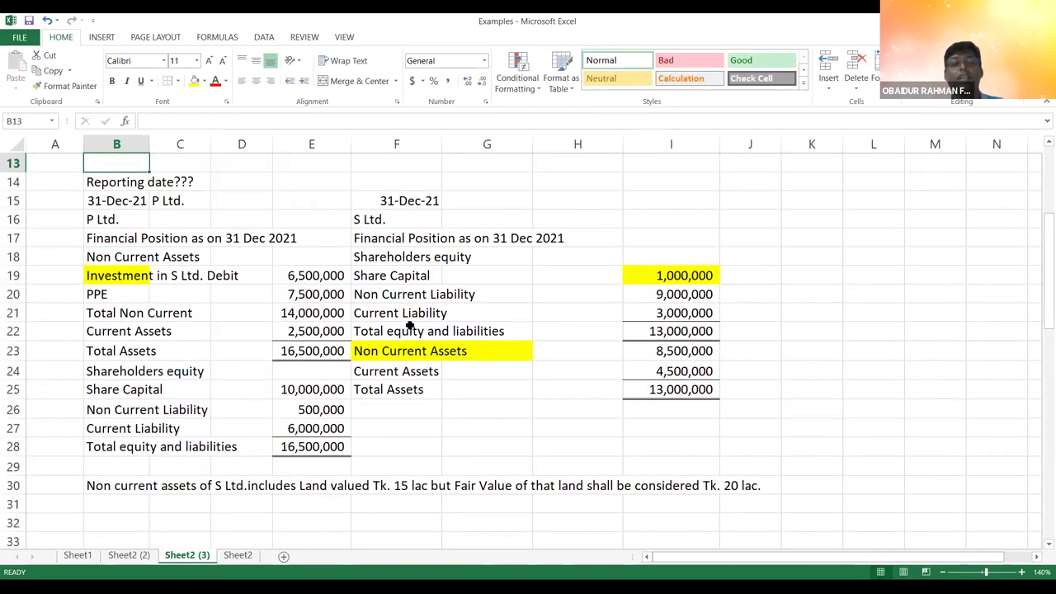
pyautogui.click(387, 351)
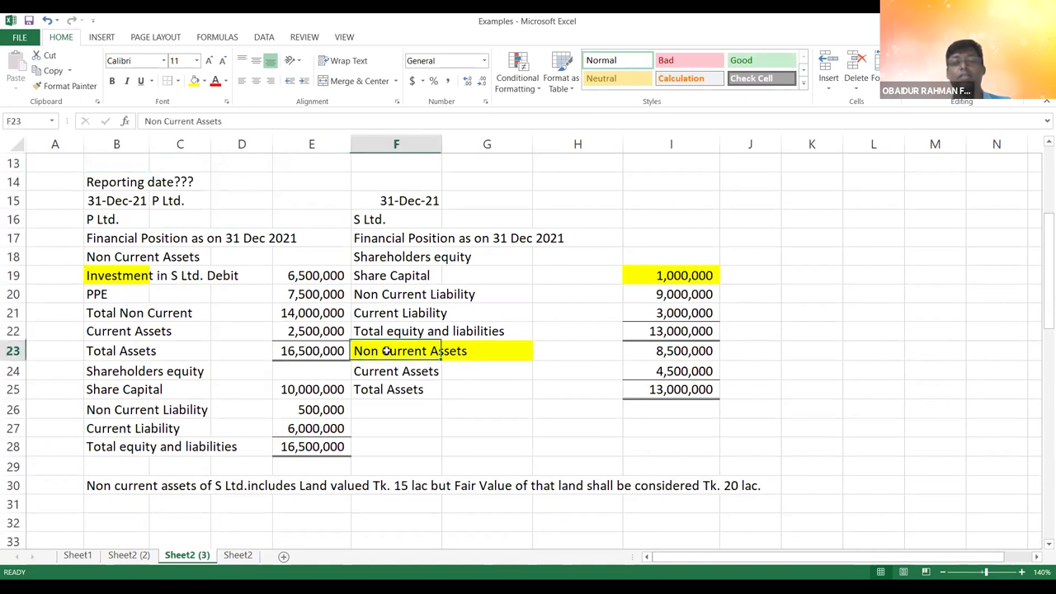
pyautogui.click(658, 351)
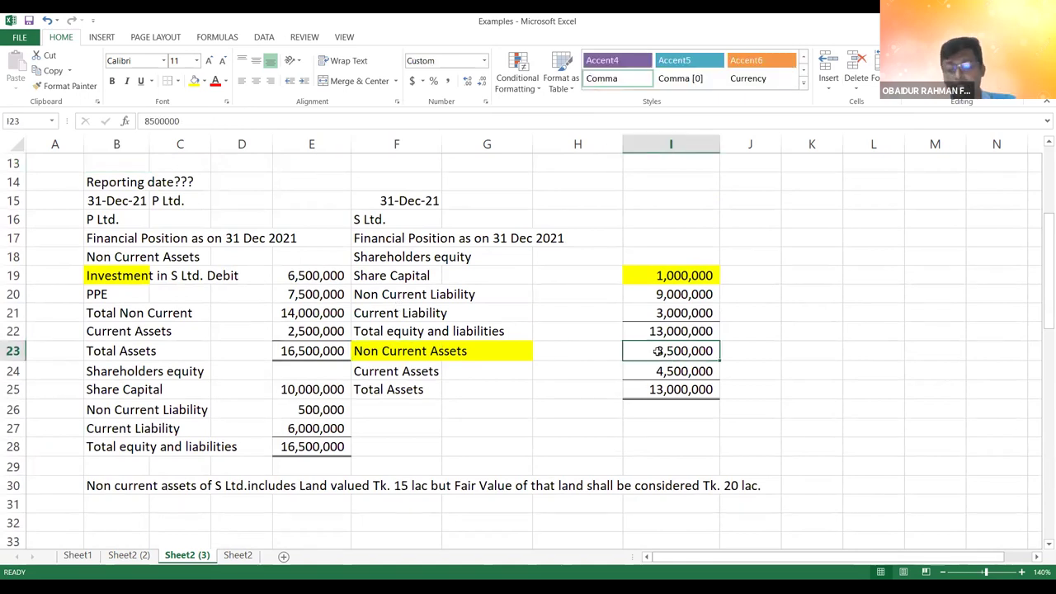
# - Label the land fair value note in row 30 with "Adj>" in column A
pyautogui.press('Down')
pyautogui.press('Down')
pyautogui.press('Down')
pyautogui.press('Down')
pyautogui.press('Down')
pyautogui.press('Down')
pyautogui.press('Down')
pyautogui.press('Down')
pyautogui.press('Down')
pyautogui.press('Down')
pyautogui.press('Down')
pyautogui.press('Down')
pyautogui.press('Down')
pyautogui.press('Down')
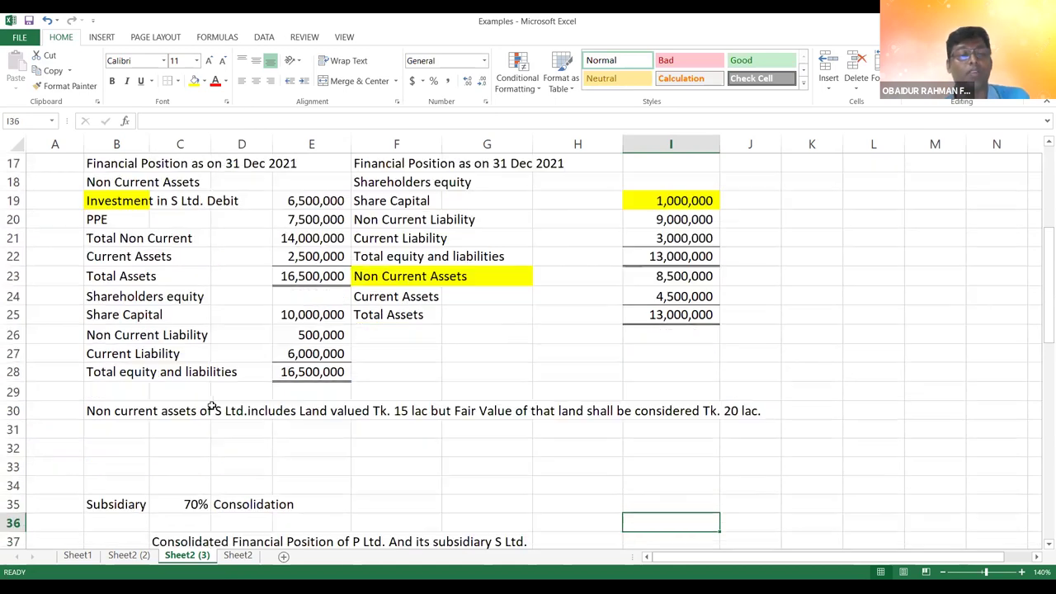
pyautogui.click(60, 387)
pyautogui.write('A')
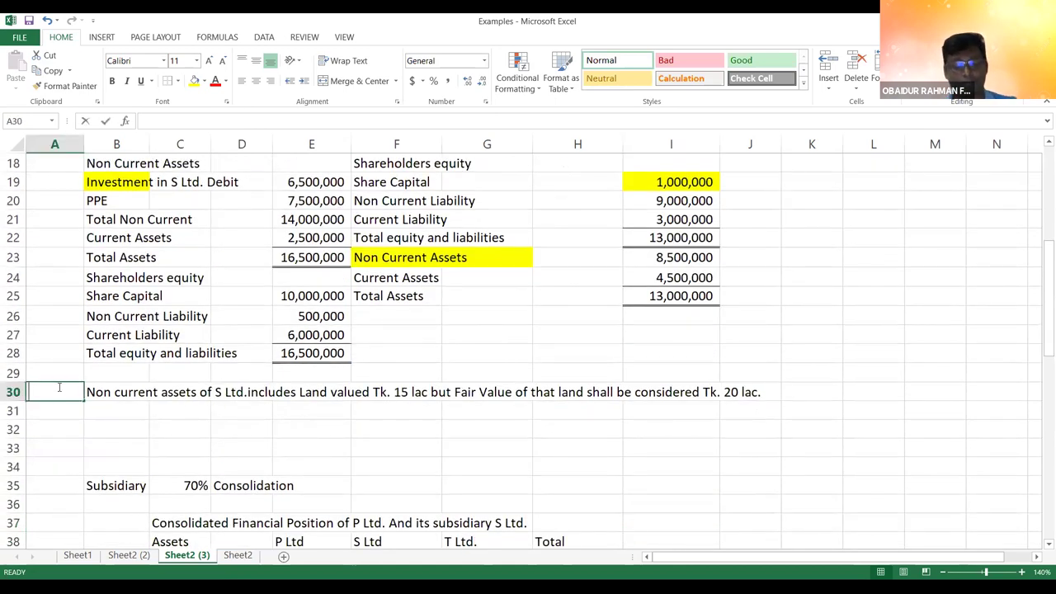
pyautogui.write('dj>')
pyautogui.press('Return')
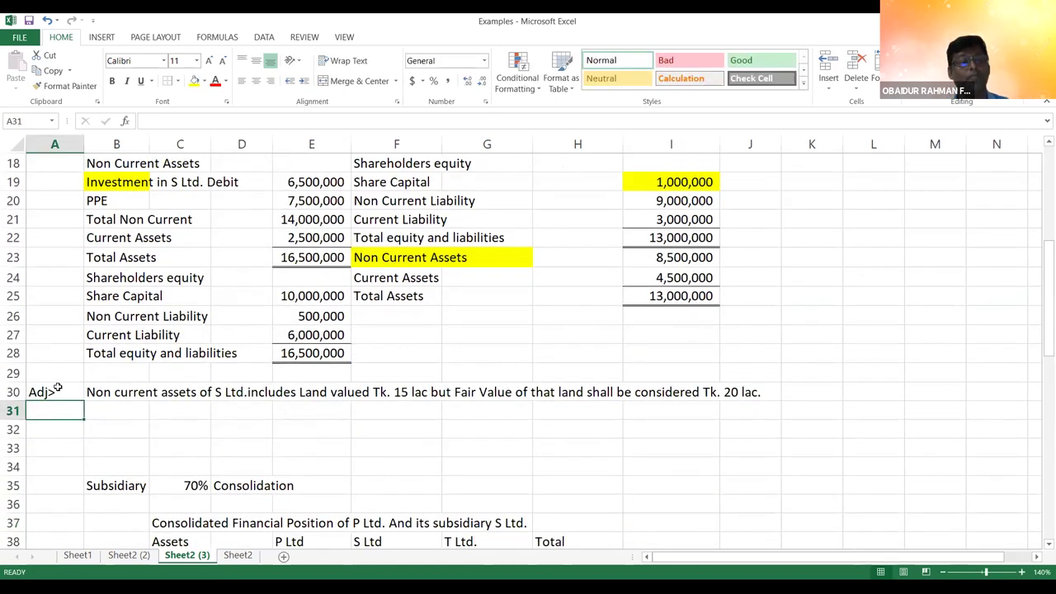
# - Compare the land adjustment note in row 30 with S Ltd.'s non-current assets amount
pyautogui.click(106, 392)
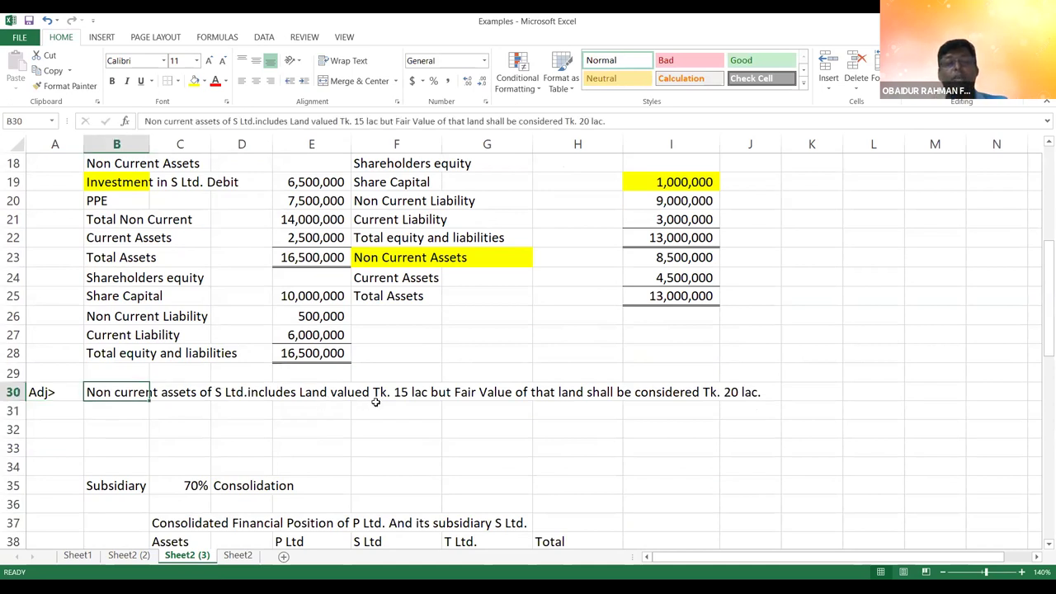
pyautogui.click(690, 256)
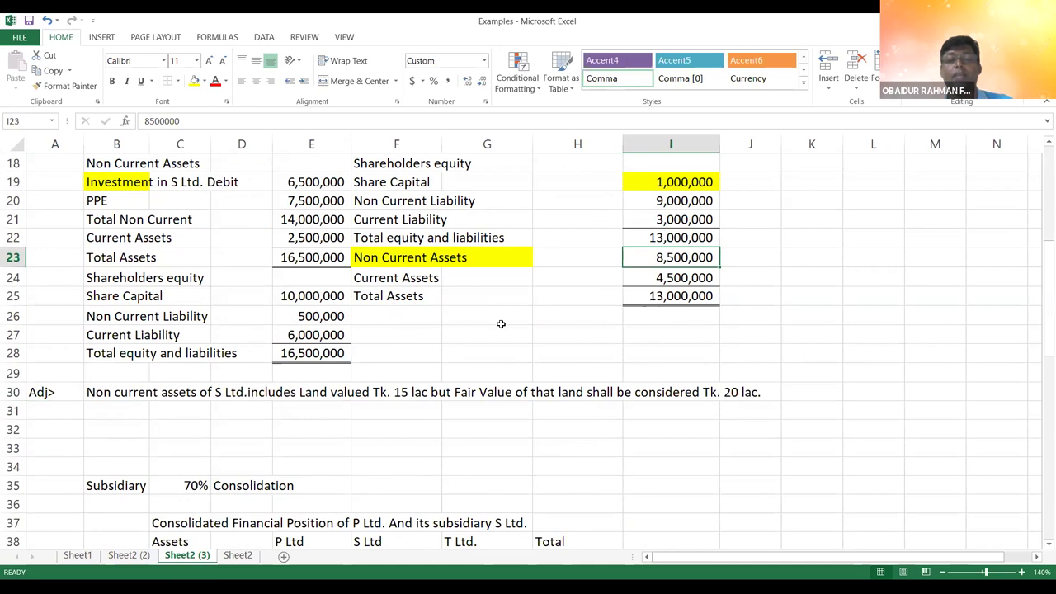